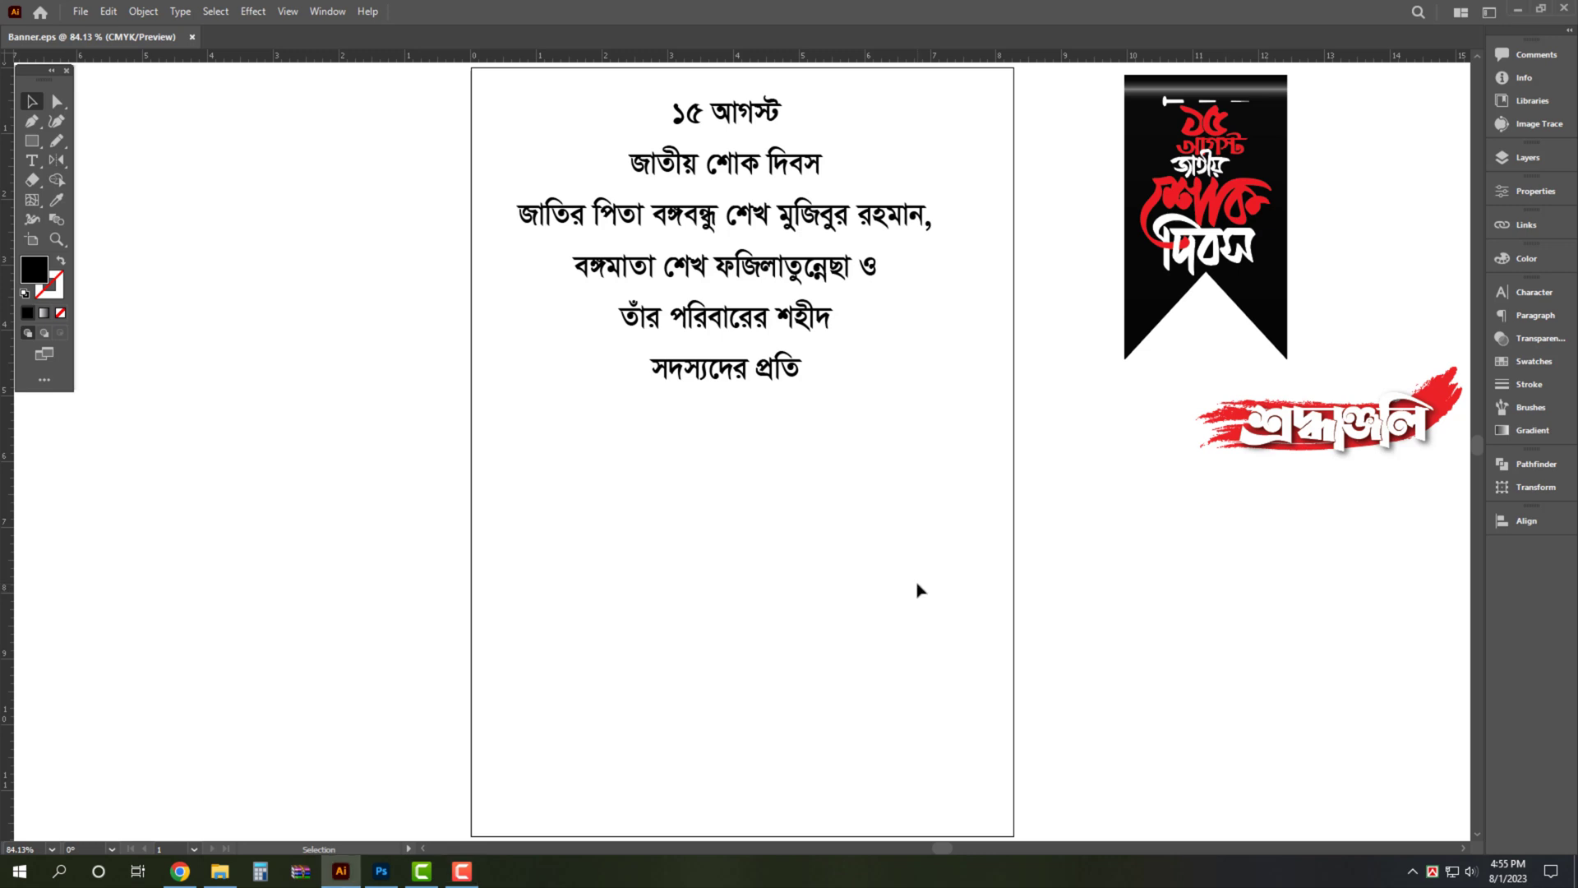
Duplicate the tribute text block below and retype it as a two-line poster-size note
{"action": "scroll", "coordinate": [805, 247], "scroll_direction": "down", "scroll_amount": 3}
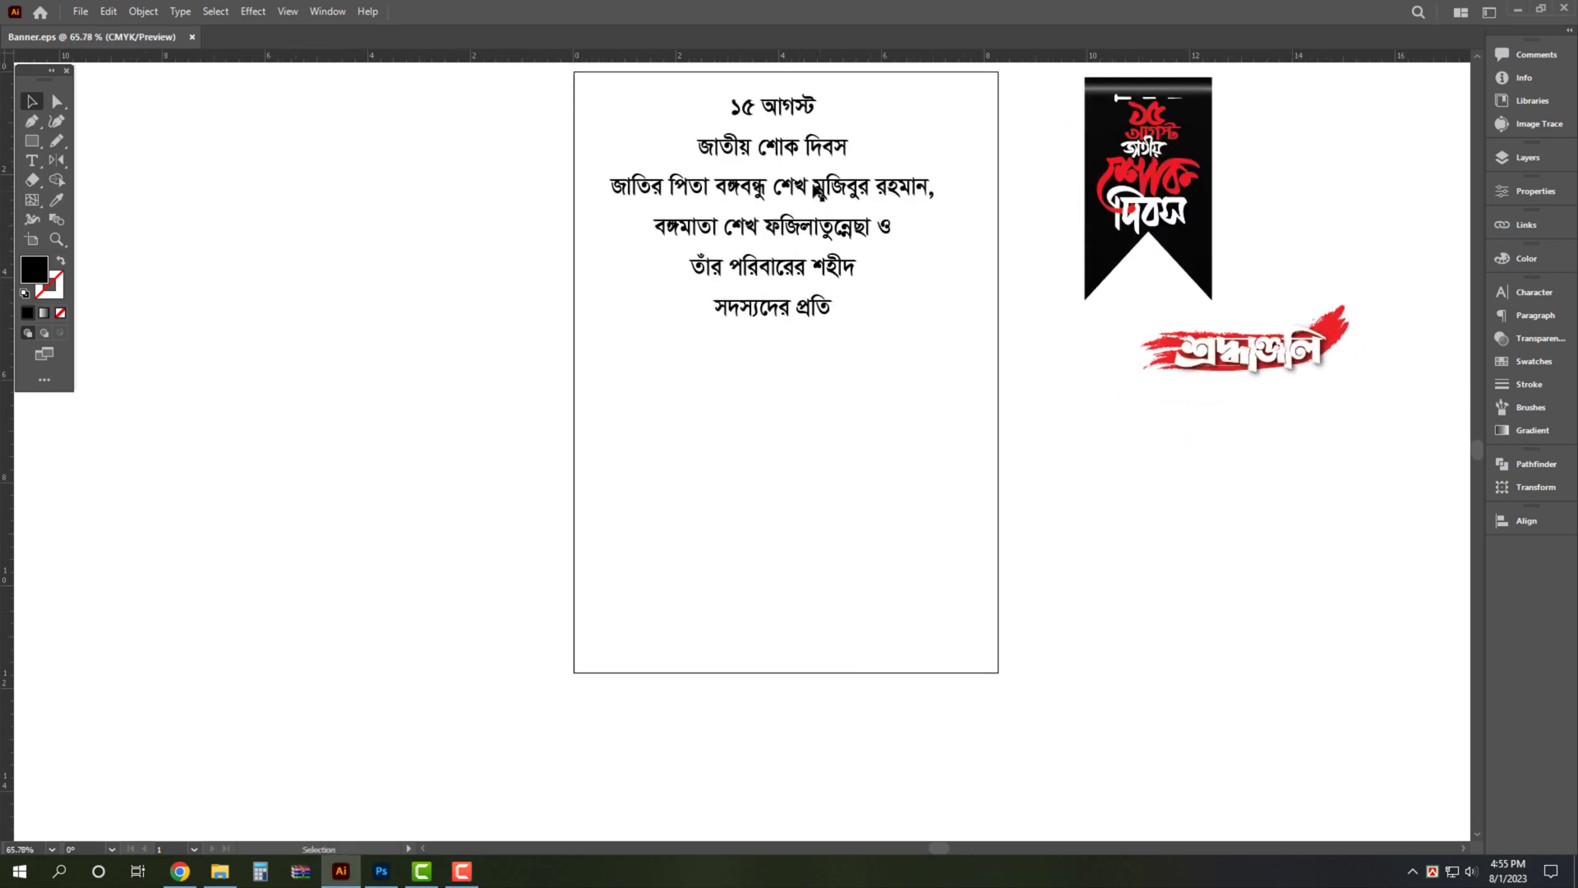
{"action": "left_click_drag", "start_coordinate": [819, 193], "coordinate": [816, 458]}
{"action": "double_click", "coordinate": [818, 458]}
{"action": "key", "text": "ctrl+a"}
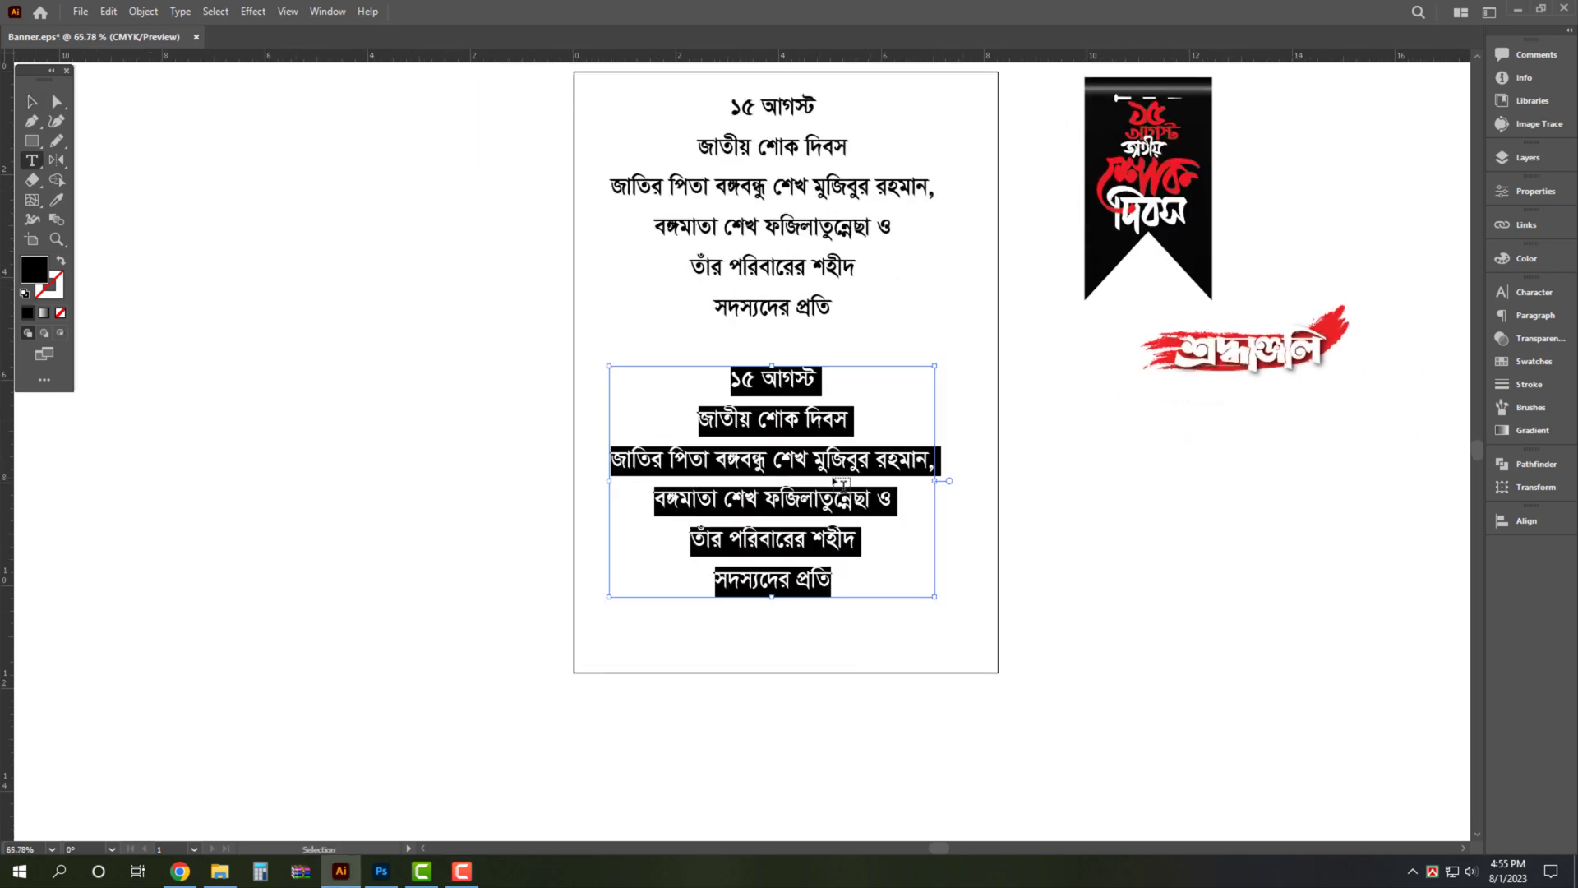
{"action": "type", "text": "পোস্টার ডিজানি"}
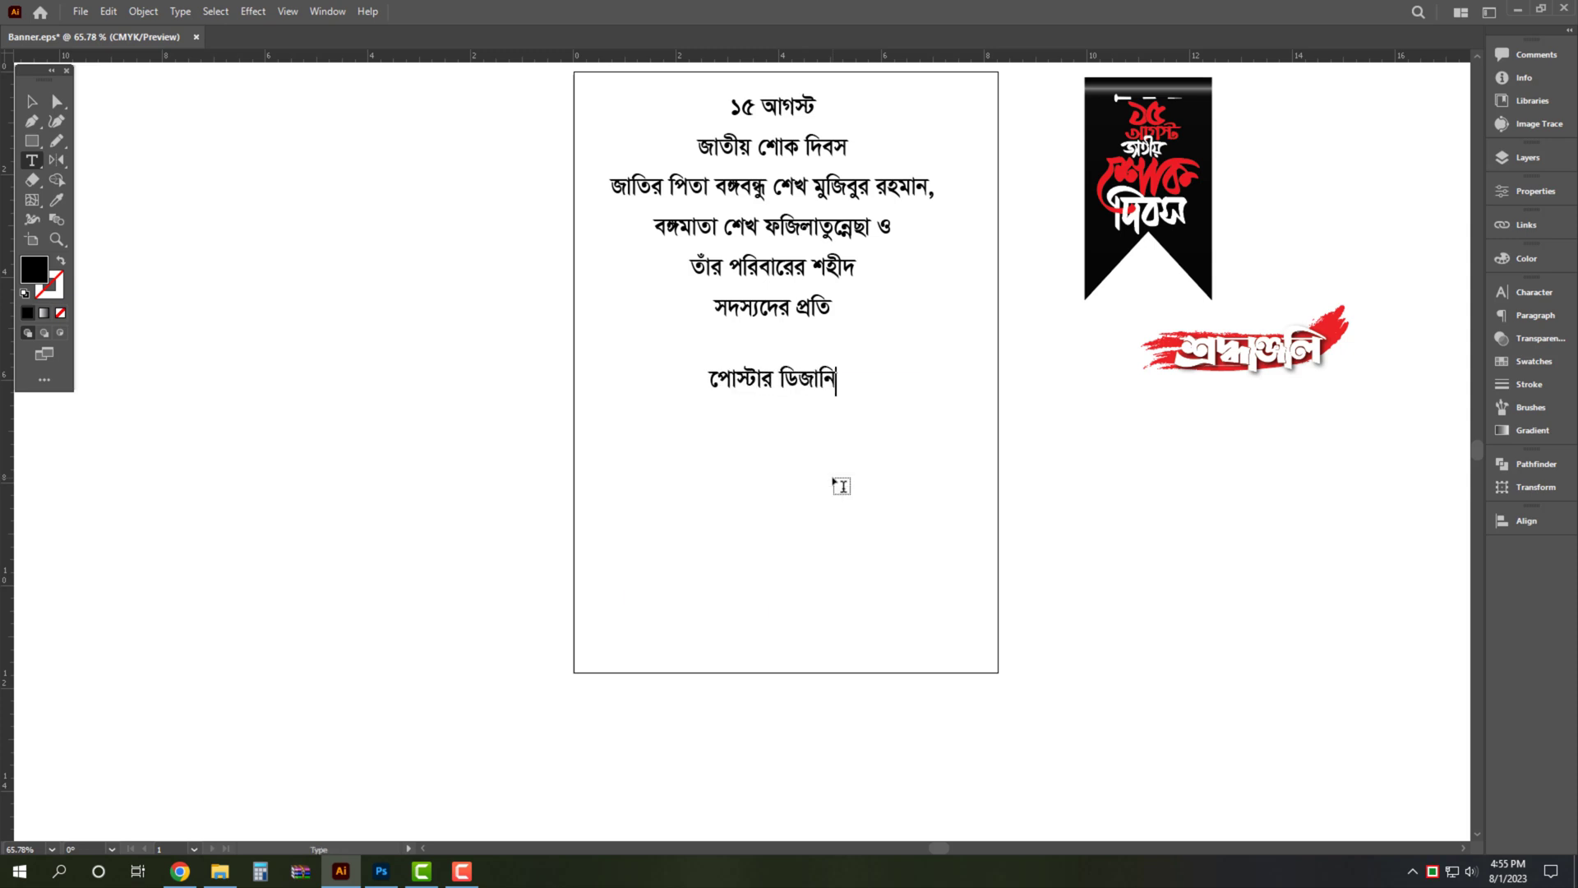
{"action": "type", "text": "ন"}
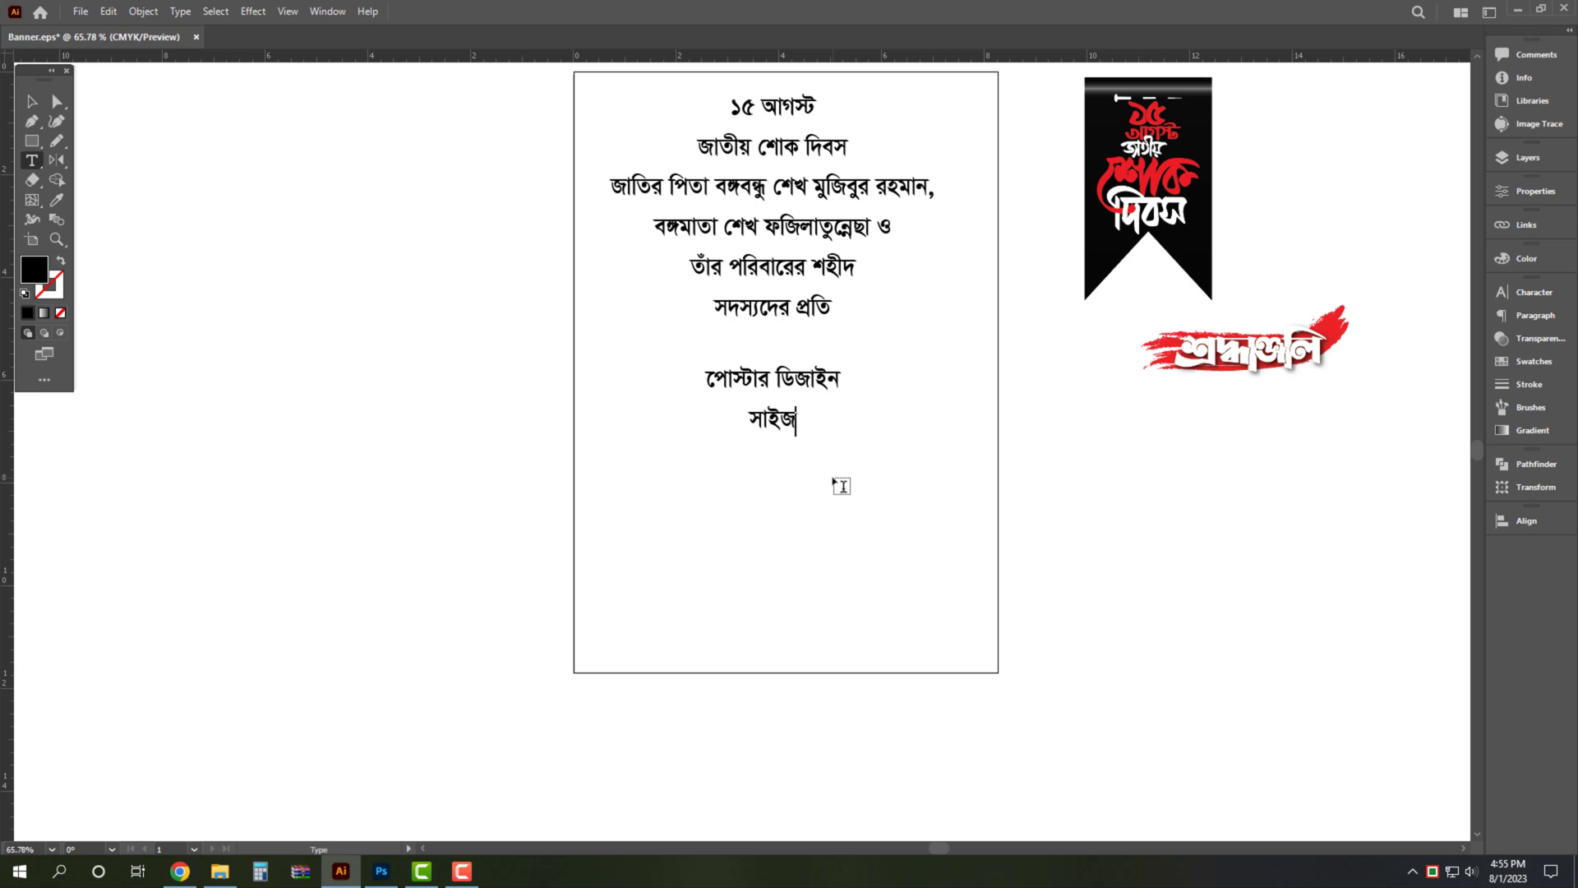
{"action": "type", "text": "সাইজ ২ফিট ব্যা"}
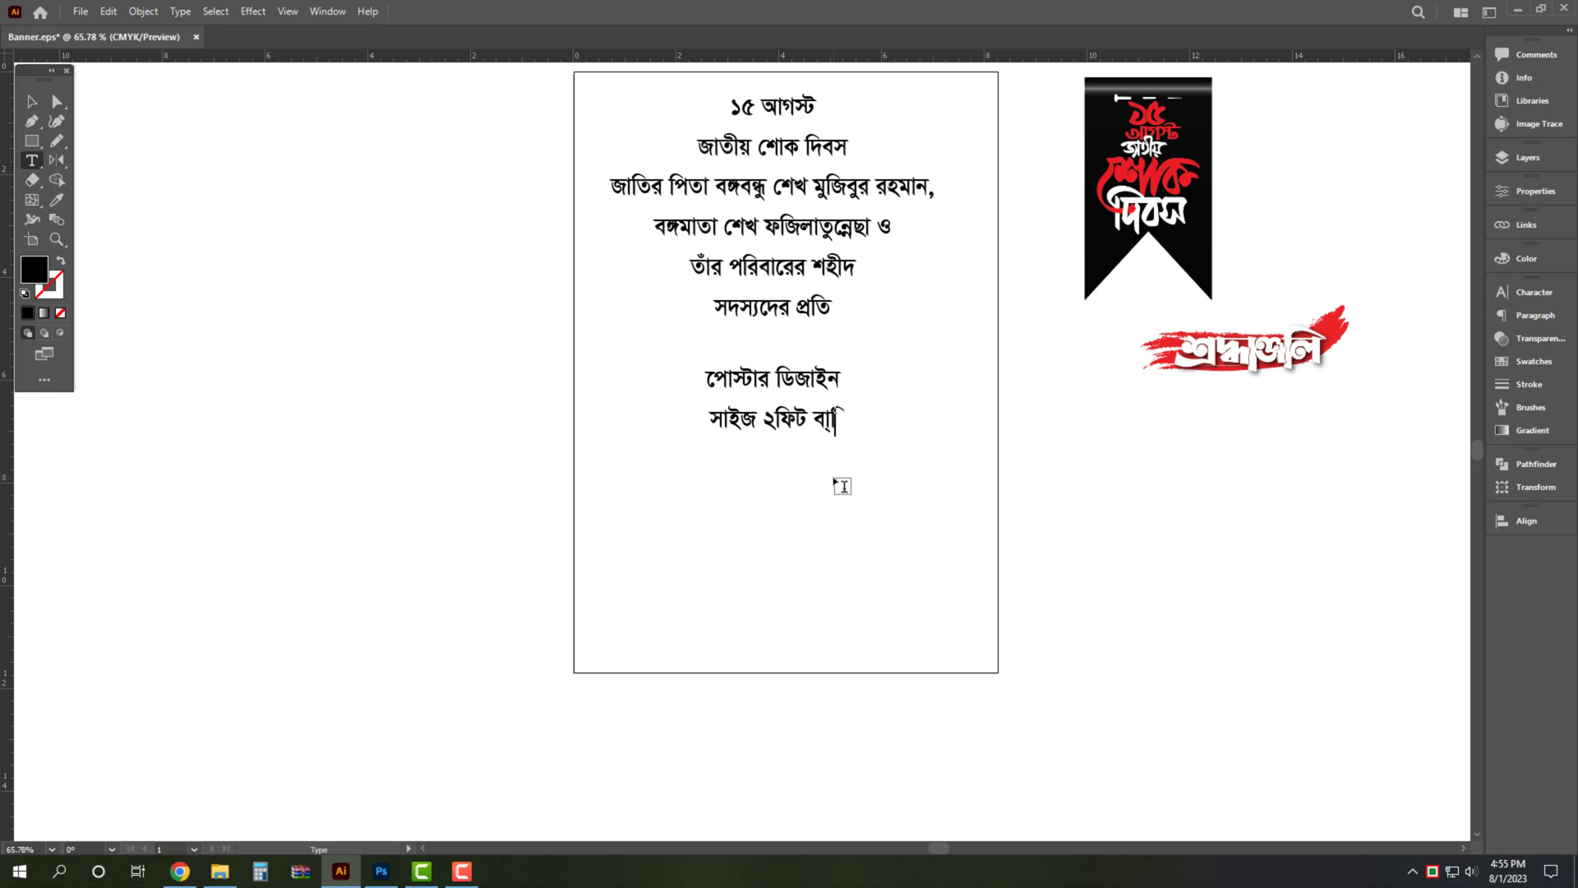
{"action": "type", "text": "ই ৩"}
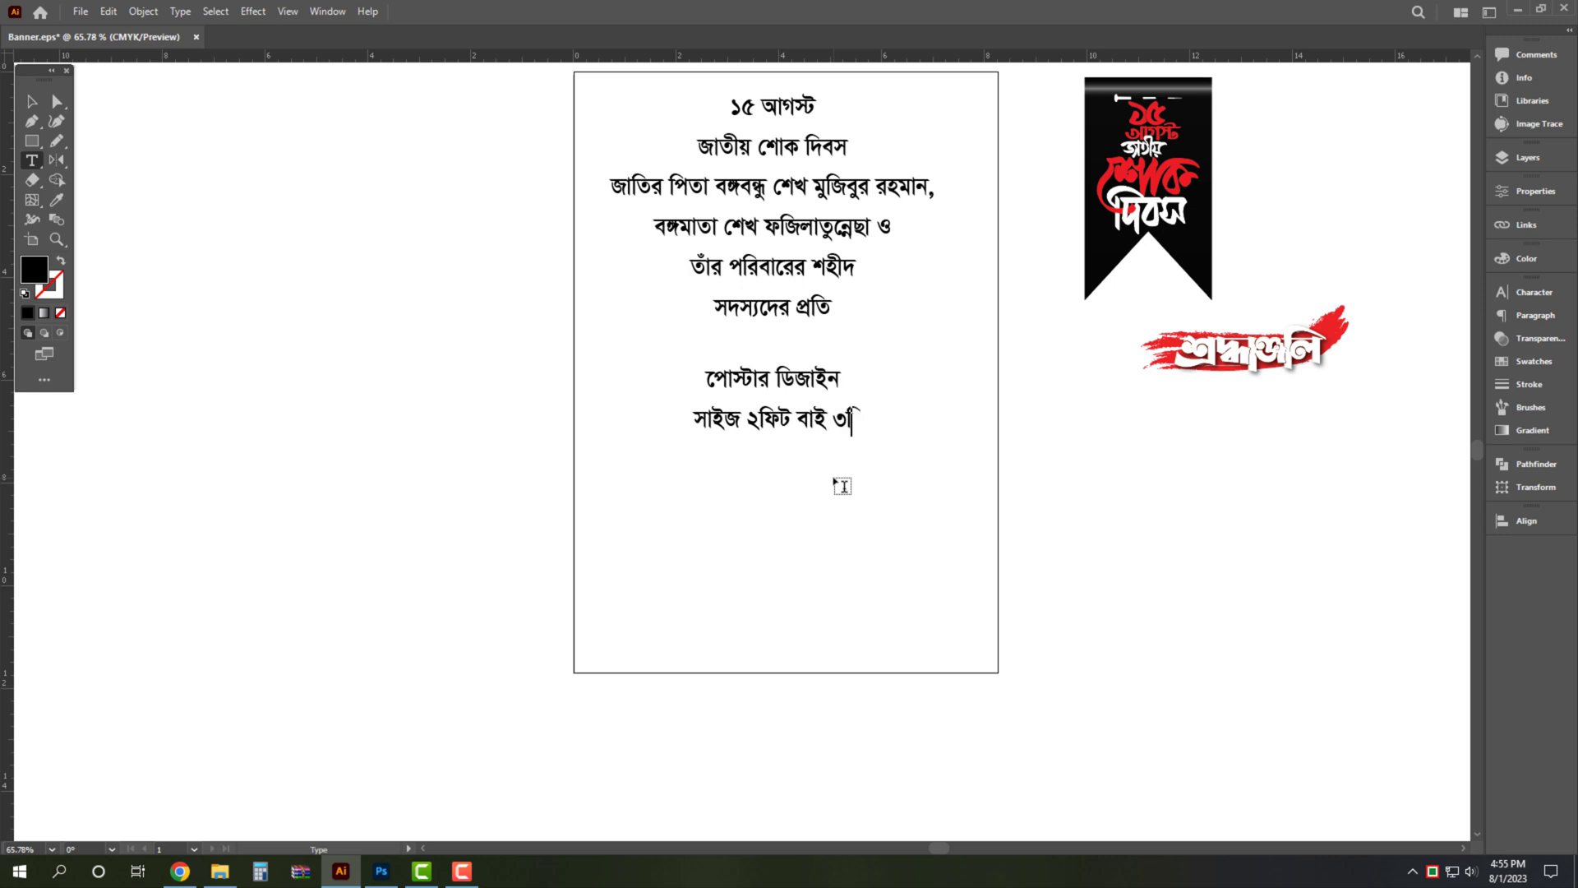
{"action": "type", "text": "ফিট"}
{"action": "key", "text": "Escape"}
Enlarge and reposition the two-line size text, then delete it
{"action": "left_click_drag", "start_coordinate": [772, 440], "coordinate": [803, 581]}
{"action": "left_click", "coordinate": [813, 546]}
{"action": "left_click", "coordinate": [788, 468]}
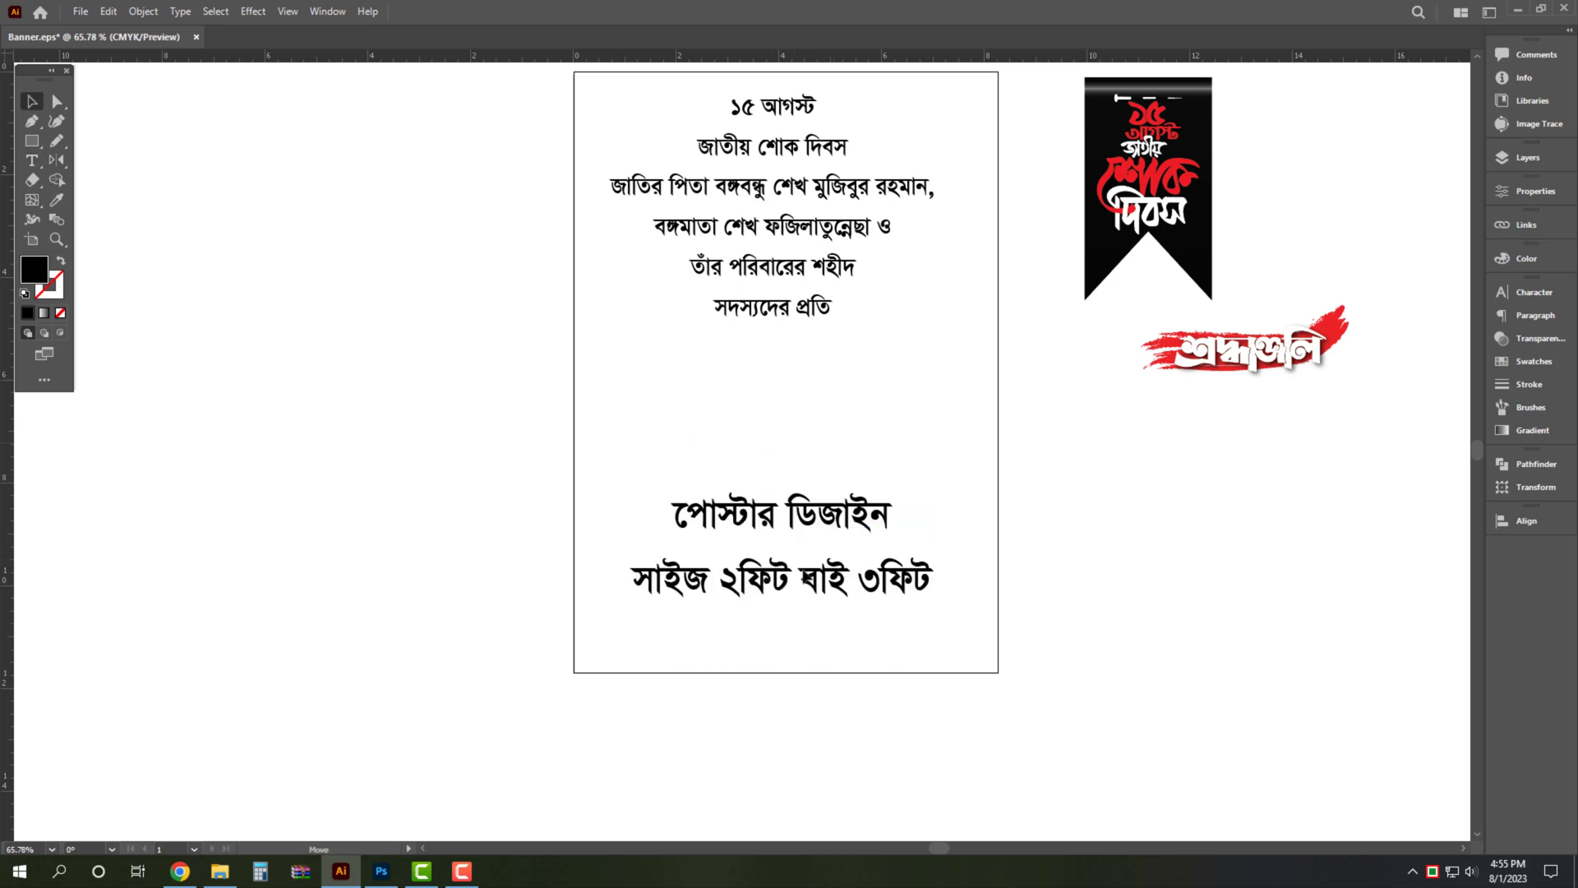
{"action": "left_click", "coordinate": [908, 538]}
{"action": "left_click", "coordinate": [874, 526]}
{"action": "key", "text": "Delete"}
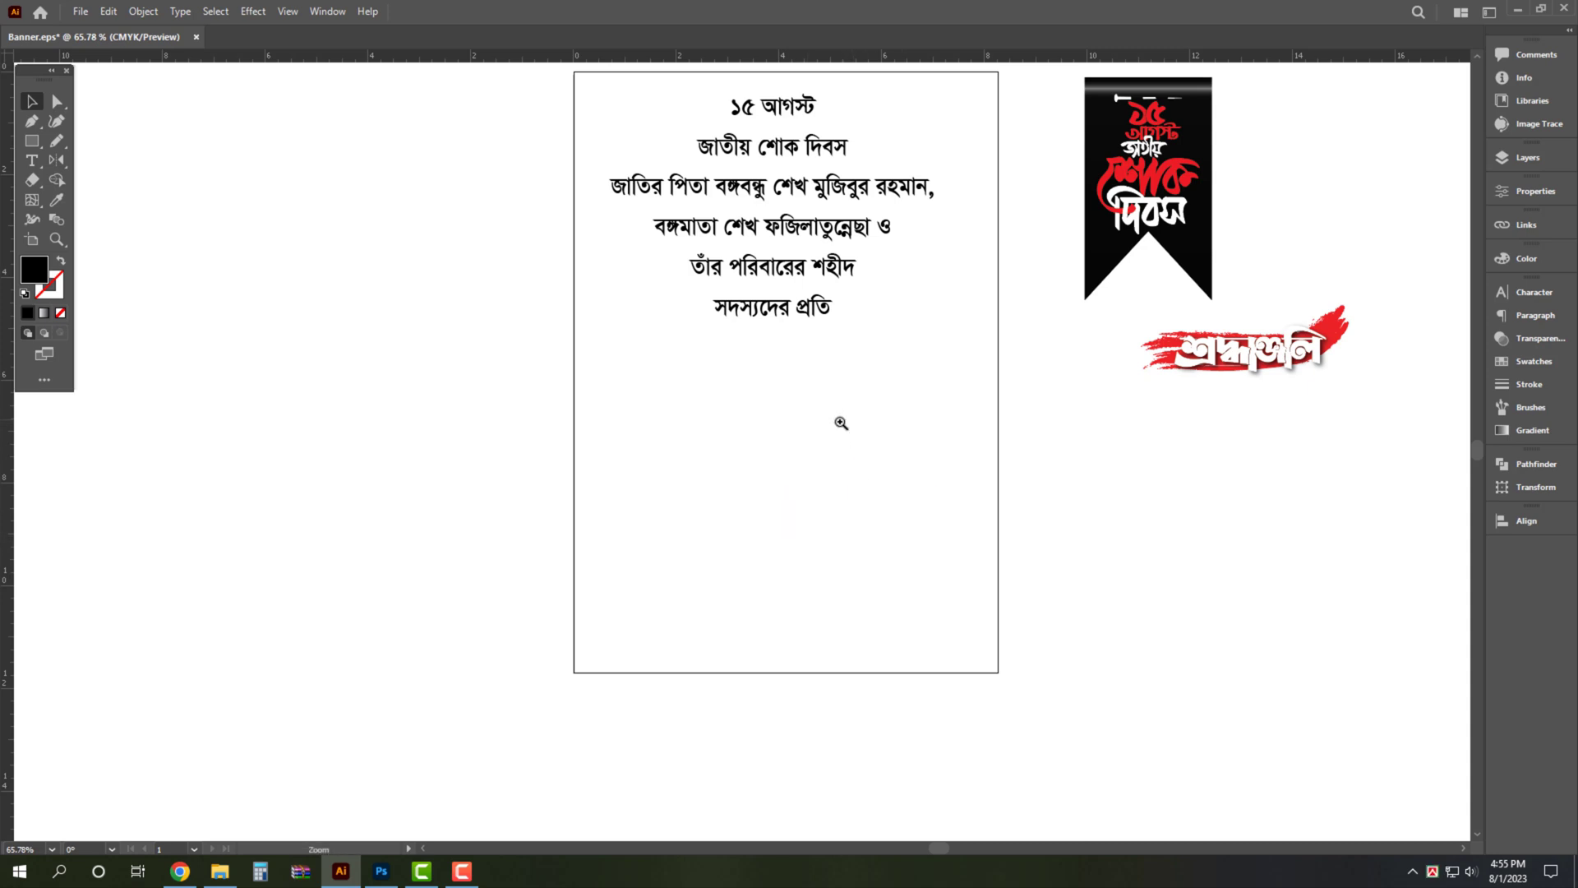
{"action": "mouse_move", "coordinate": [841, 422]}
{"action": "left_mouse_down"}
{"action": "mouse_move", "coordinate": [801, 454]}
{"action": "mouse_move", "coordinate": [923, 466]}
{"action": "left_mouse_up"}
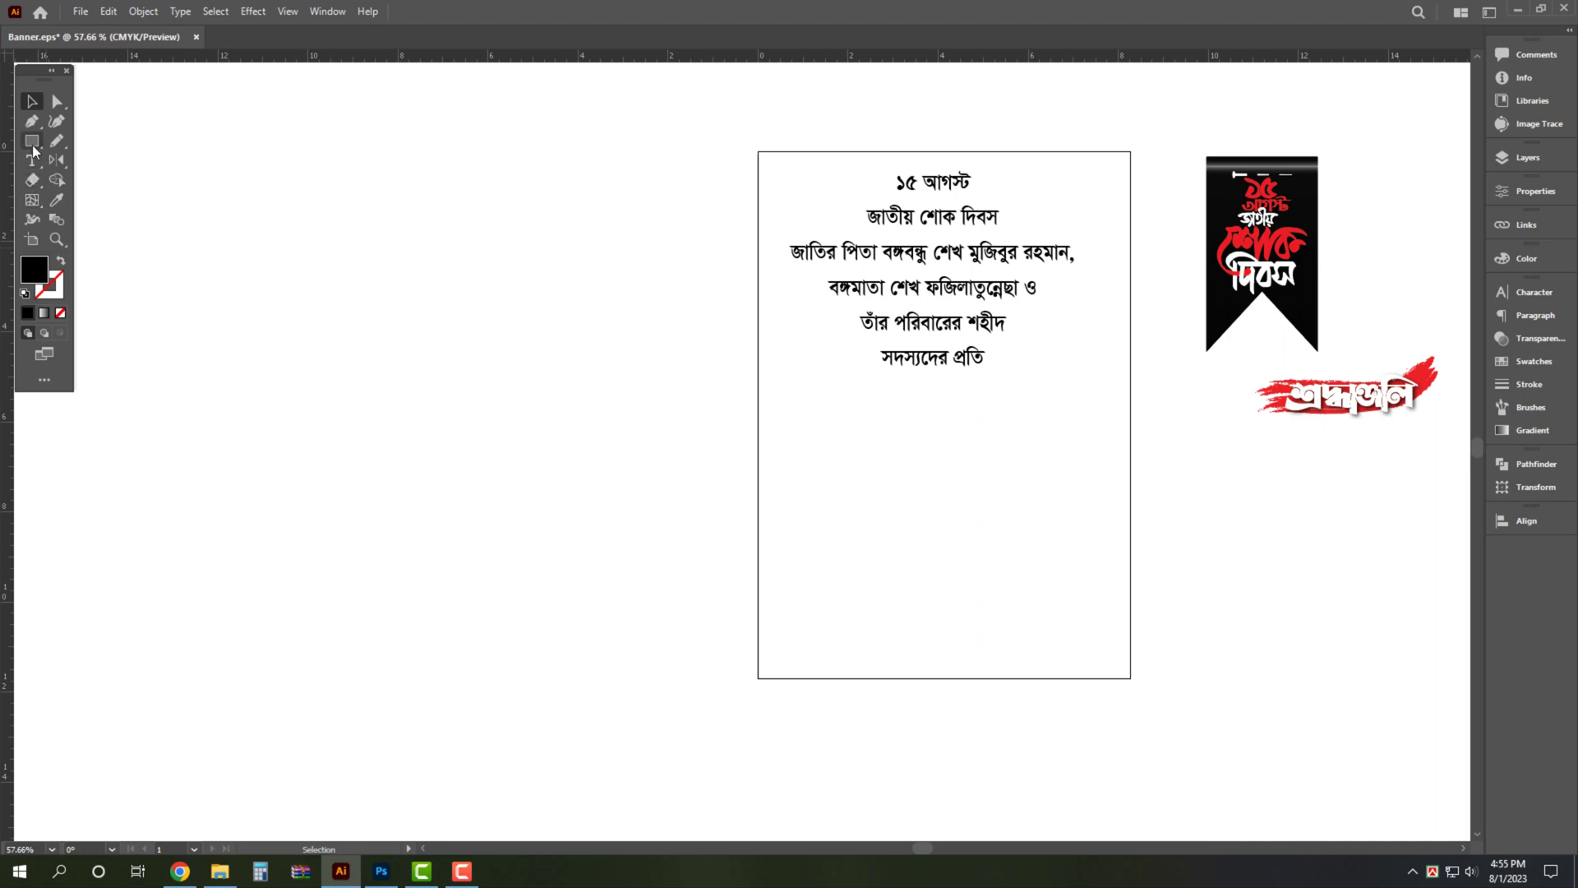
Create a 24 by 36 inch black rectangle beside the artboard
{"action": "left_click", "coordinate": [551, 277]}
{"action": "type", "text": "24"}
{"action": "key", "text": "Tab"}
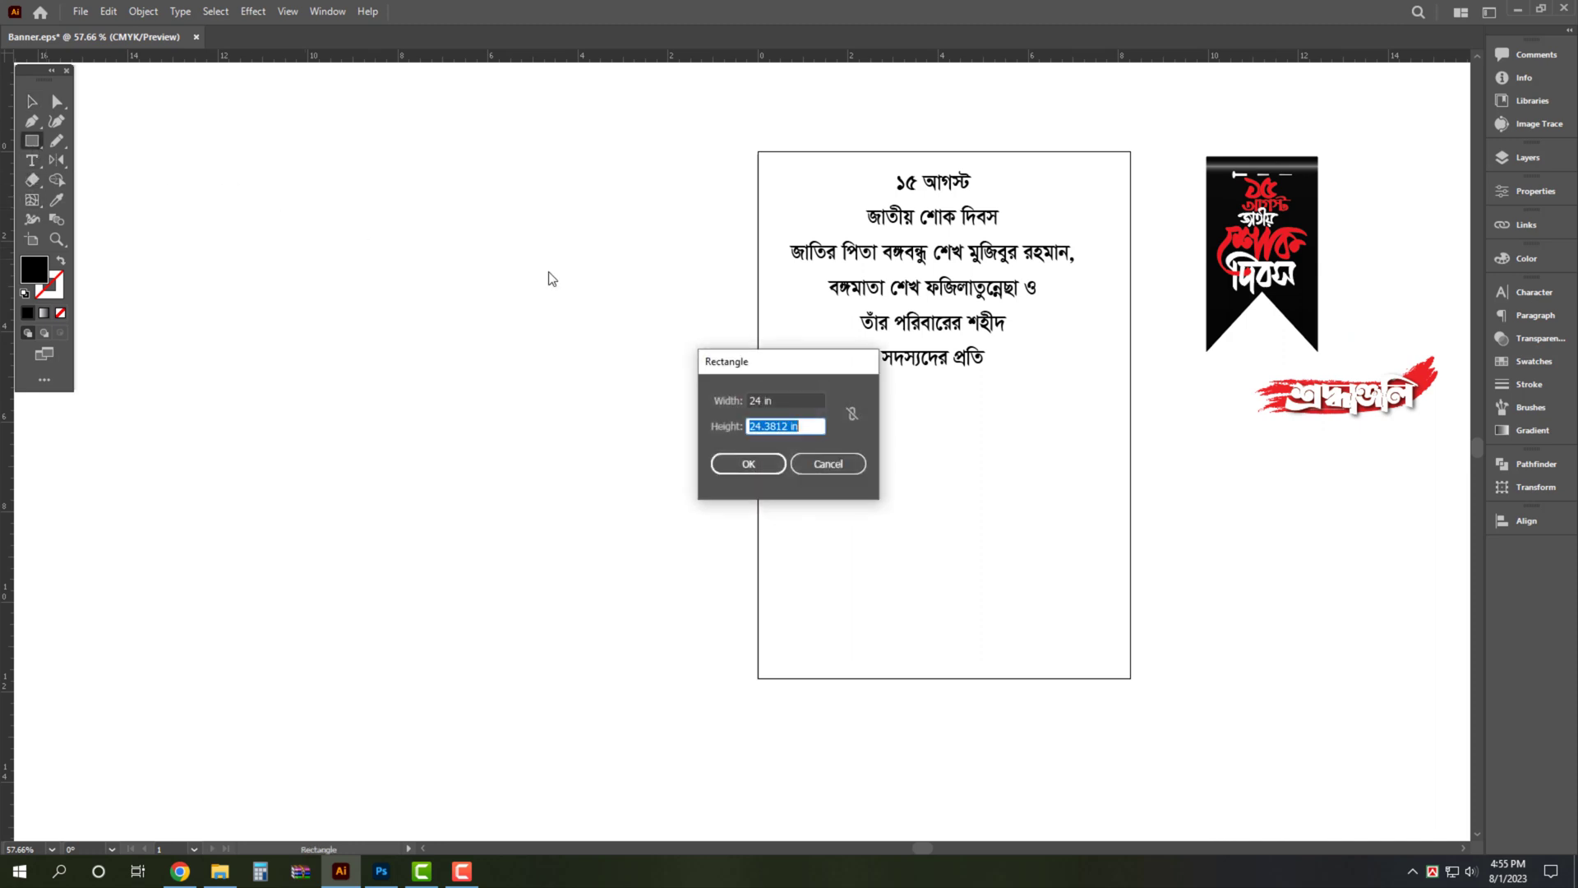
{"action": "key", "text": "Return"}
{"action": "scroll", "coordinate": [591, 294], "scroll_direction": "down", "scroll_amount": 3}
{"action": "scroll", "coordinate": [586, 430], "scroll_direction": "down", "scroll_amount": 2}
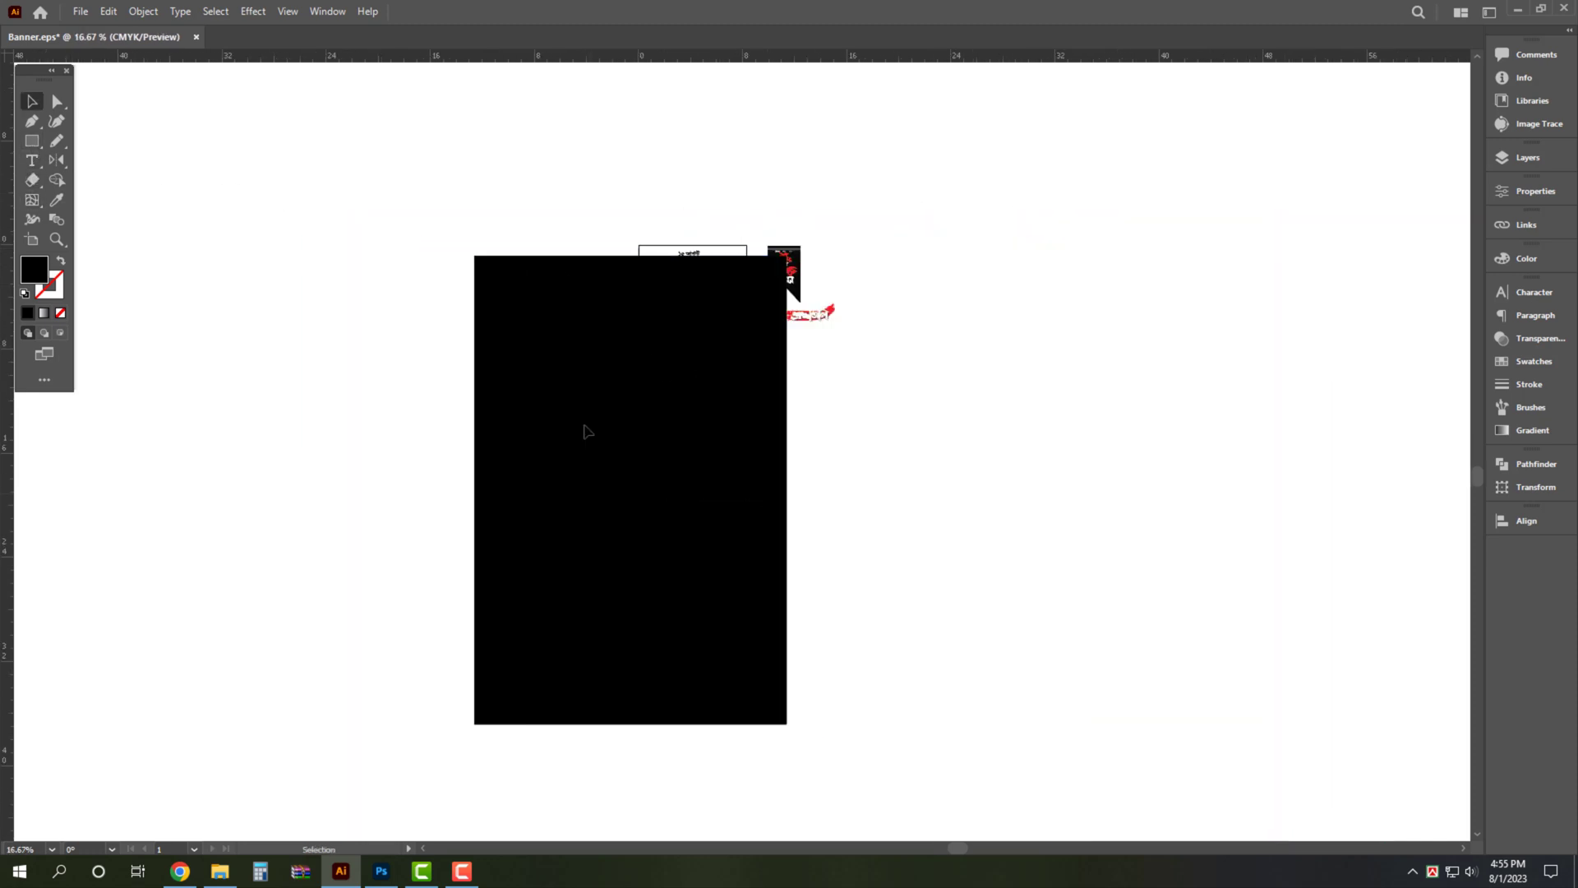
{"action": "left_click_drag", "start_coordinate": [563, 375], "coordinate": [693, 451]}
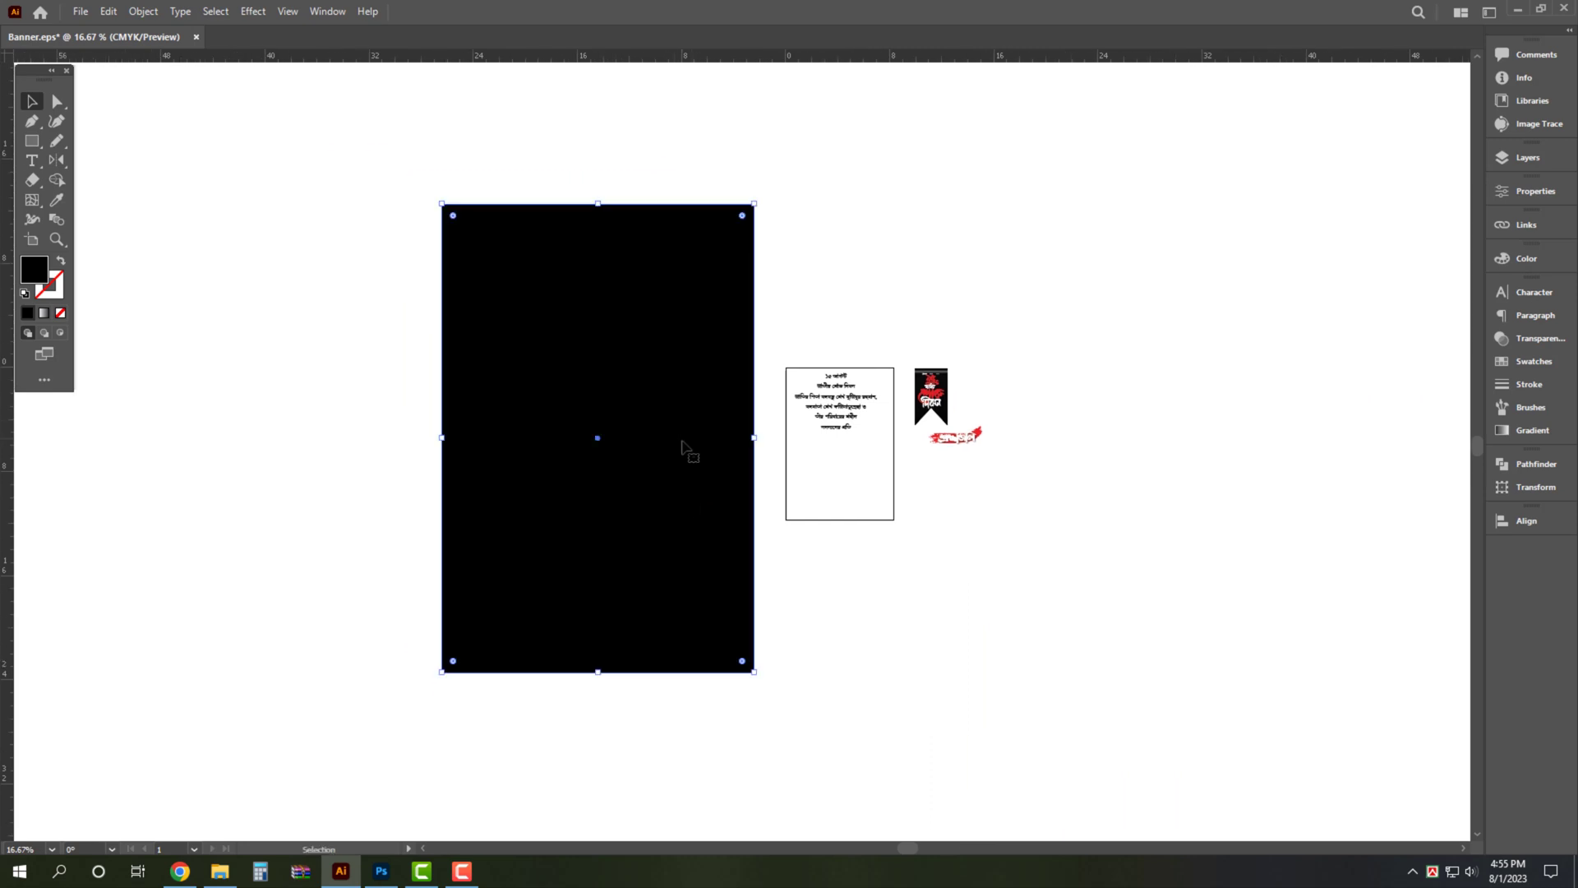
{"action": "left_click", "coordinate": [693, 451]}
{"action": "scroll", "coordinate": [704, 447], "scroll_direction": "up", "scroll_amount": 2}
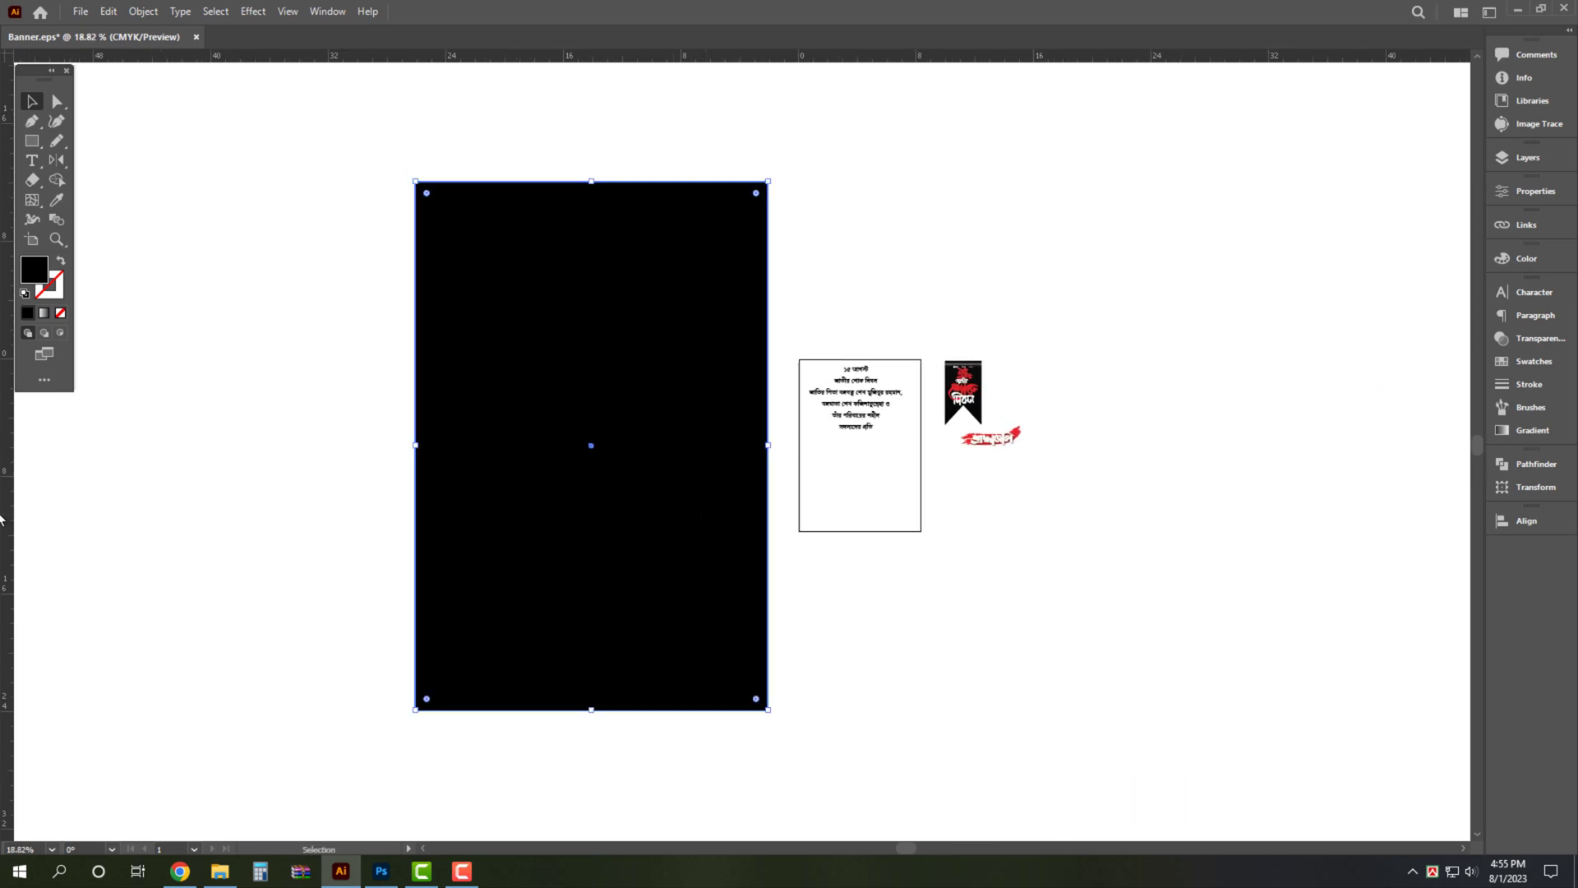
Pull vertical and horizontal ruler guides to cross at the rectangle's centre
{"action": "key", "text": "a"}
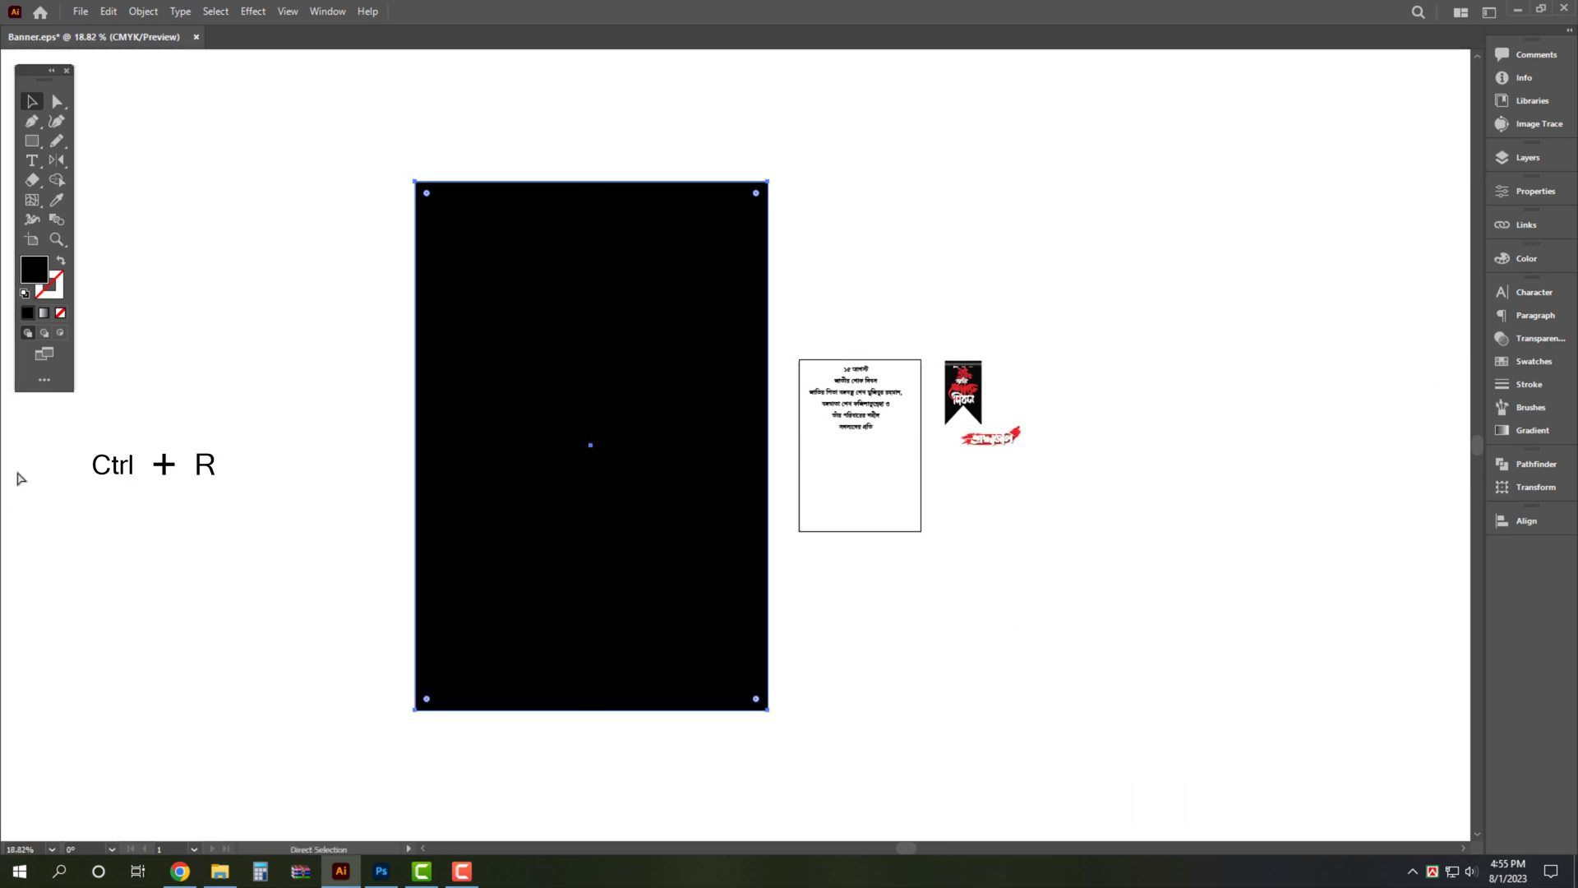
{"action": "left_click_drag", "start_coordinate": [7, 440], "coordinate": [592, 370]}
{"action": "mouse_move", "coordinate": [827, 56]}
{"action": "left_mouse_down"}
{"action": "mouse_move", "coordinate": [790, 448]}
{"action": "mouse_move", "coordinate": [574, 447]}
{"action": "left_mouse_up"}
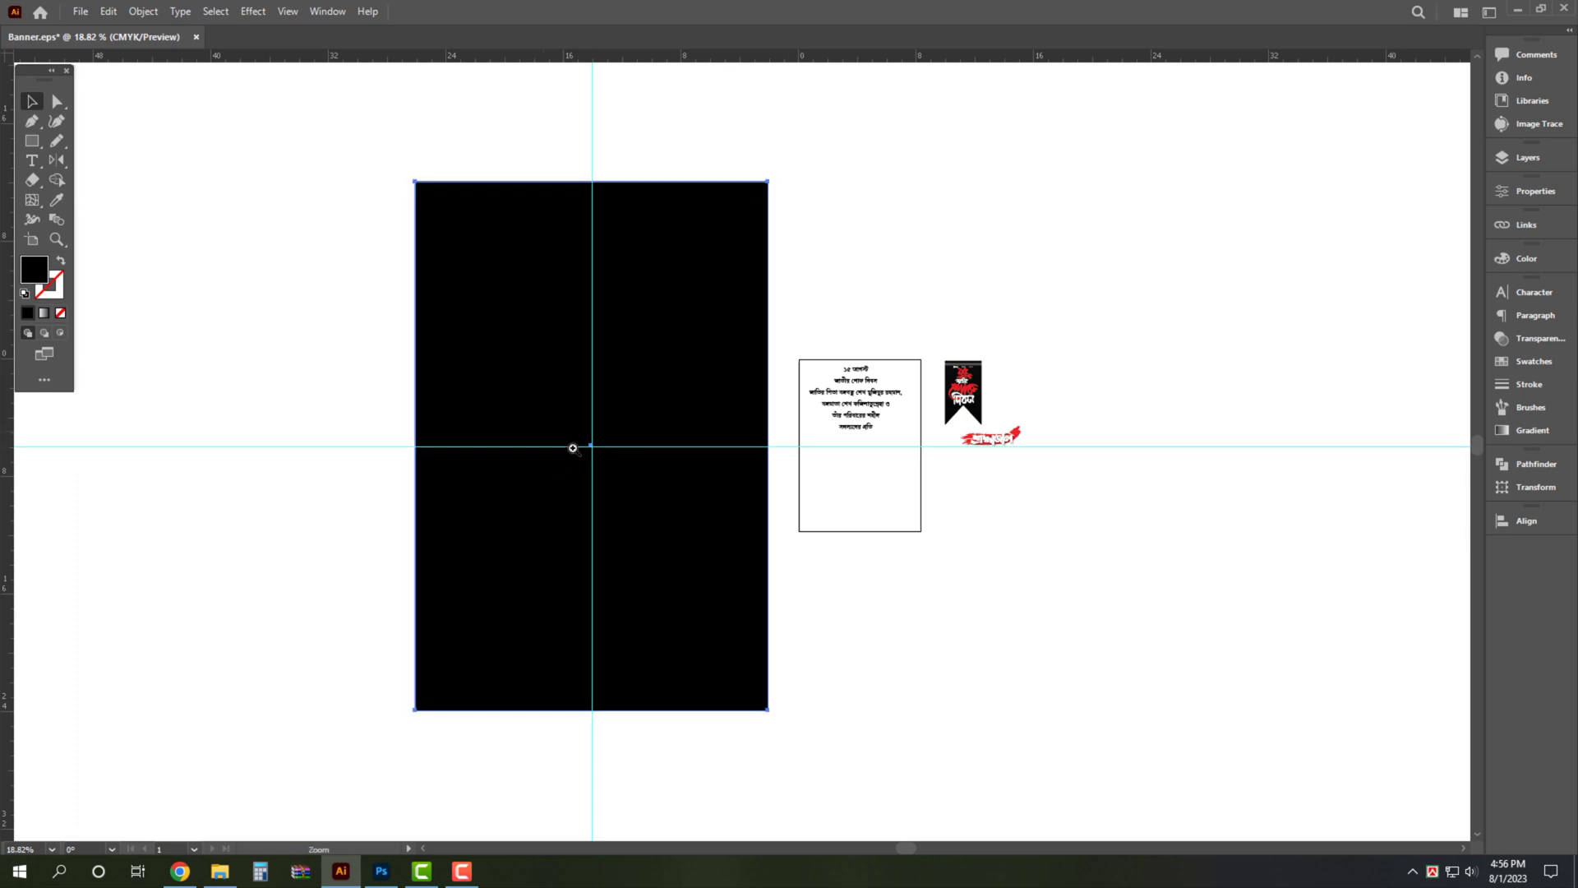
{"action": "scroll", "coordinate": [559, 435], "scroll_direction": "up", "scroll_amount": 1}
{"action": "left_click_drag", "start_coordinate": [702, 418], "coordinate": [704, 425]}
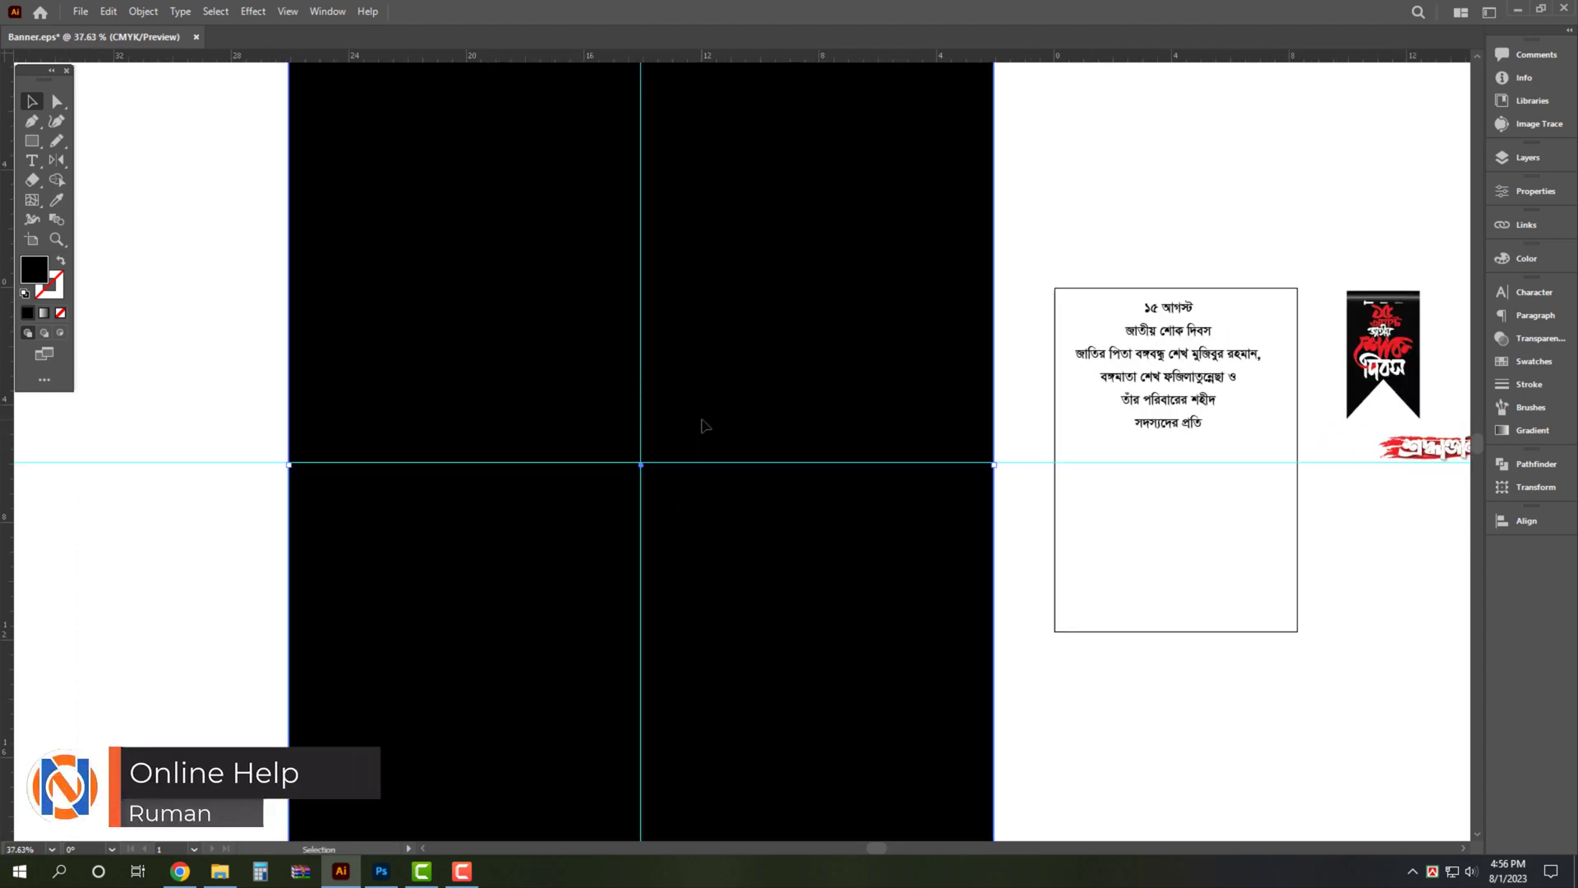
{"action": "scroll", "coordinate": [705, 425], "scroll_direction": "down", "scroll_amount": 1}
{"action": "scroll", "coordinate": [670, 468], "scroll_direction": "down", "scroll_amount": 1}
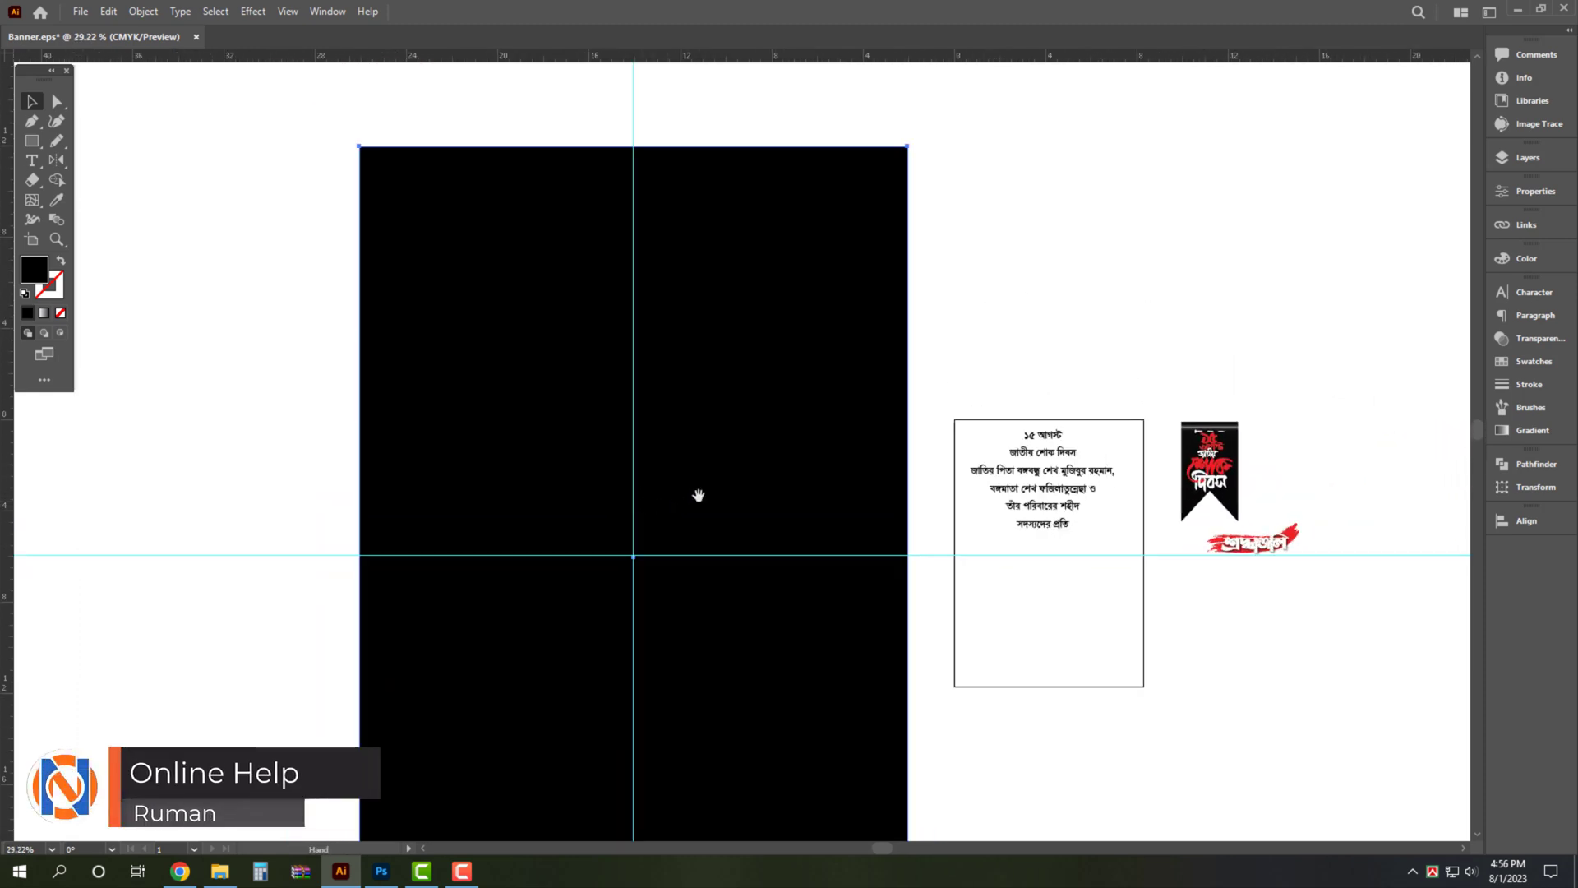
{"action": "scroll", "coordinate": [695, 493], "scroll_direction": "down", "scroll_amount": 1}
Offset the rectangle's path by -0.7 and swap fill and stroke into a double outline frame
{"action": "key", "text": "alt+o"}
{"action": "key", "text": "p"}
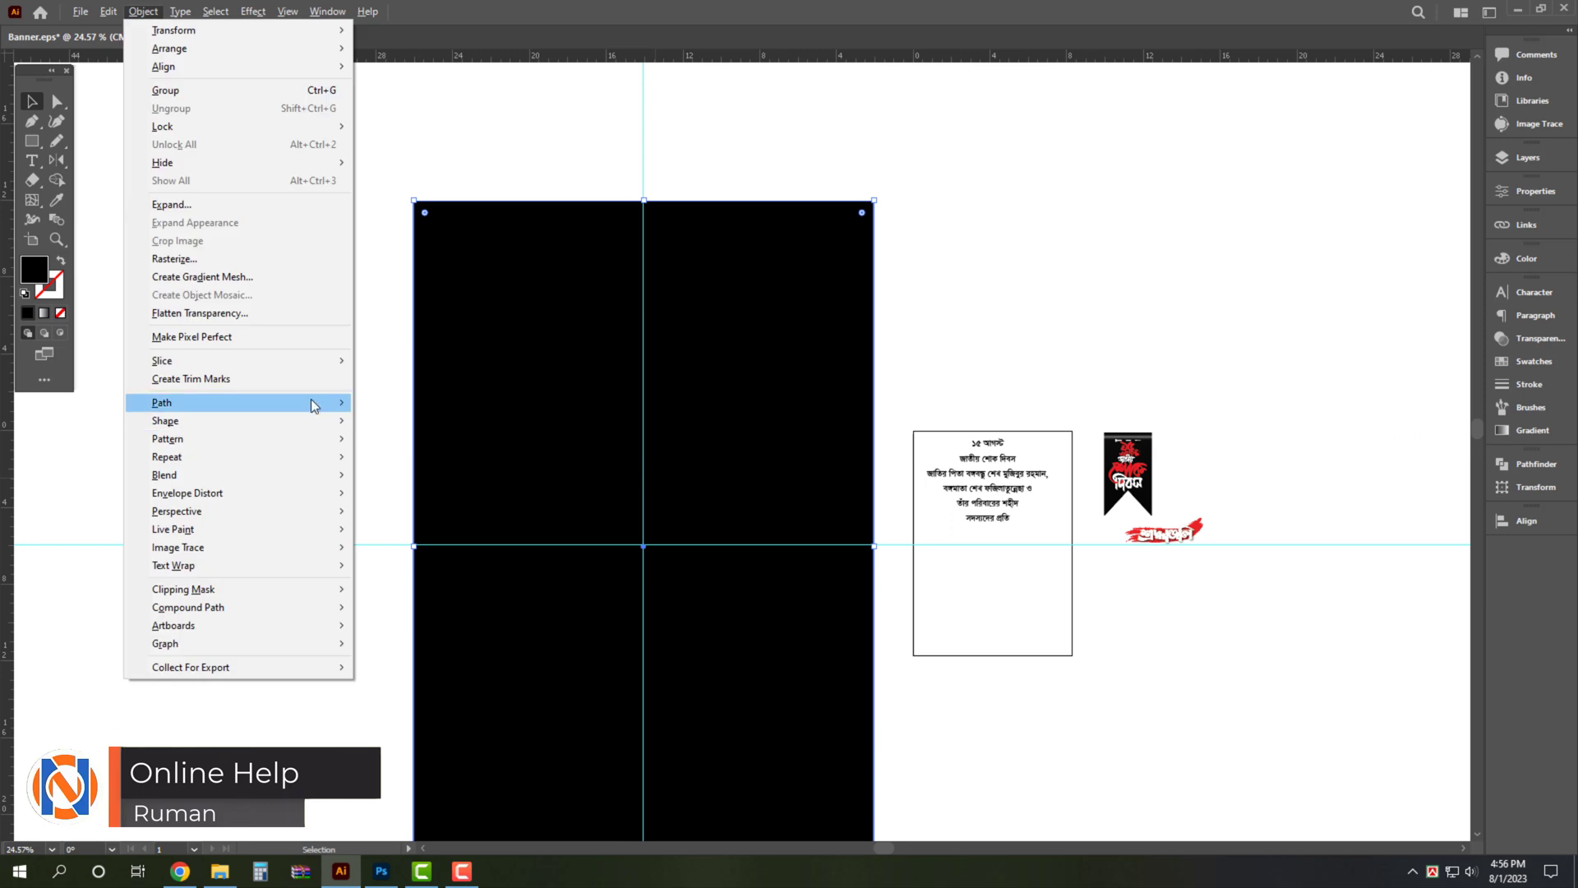
{"action": "mouse_move", "coordinate": [237, 402]}
{"action": "left_click", "coordinate": [481, 464]}
{"action": "type", "text": "-"}
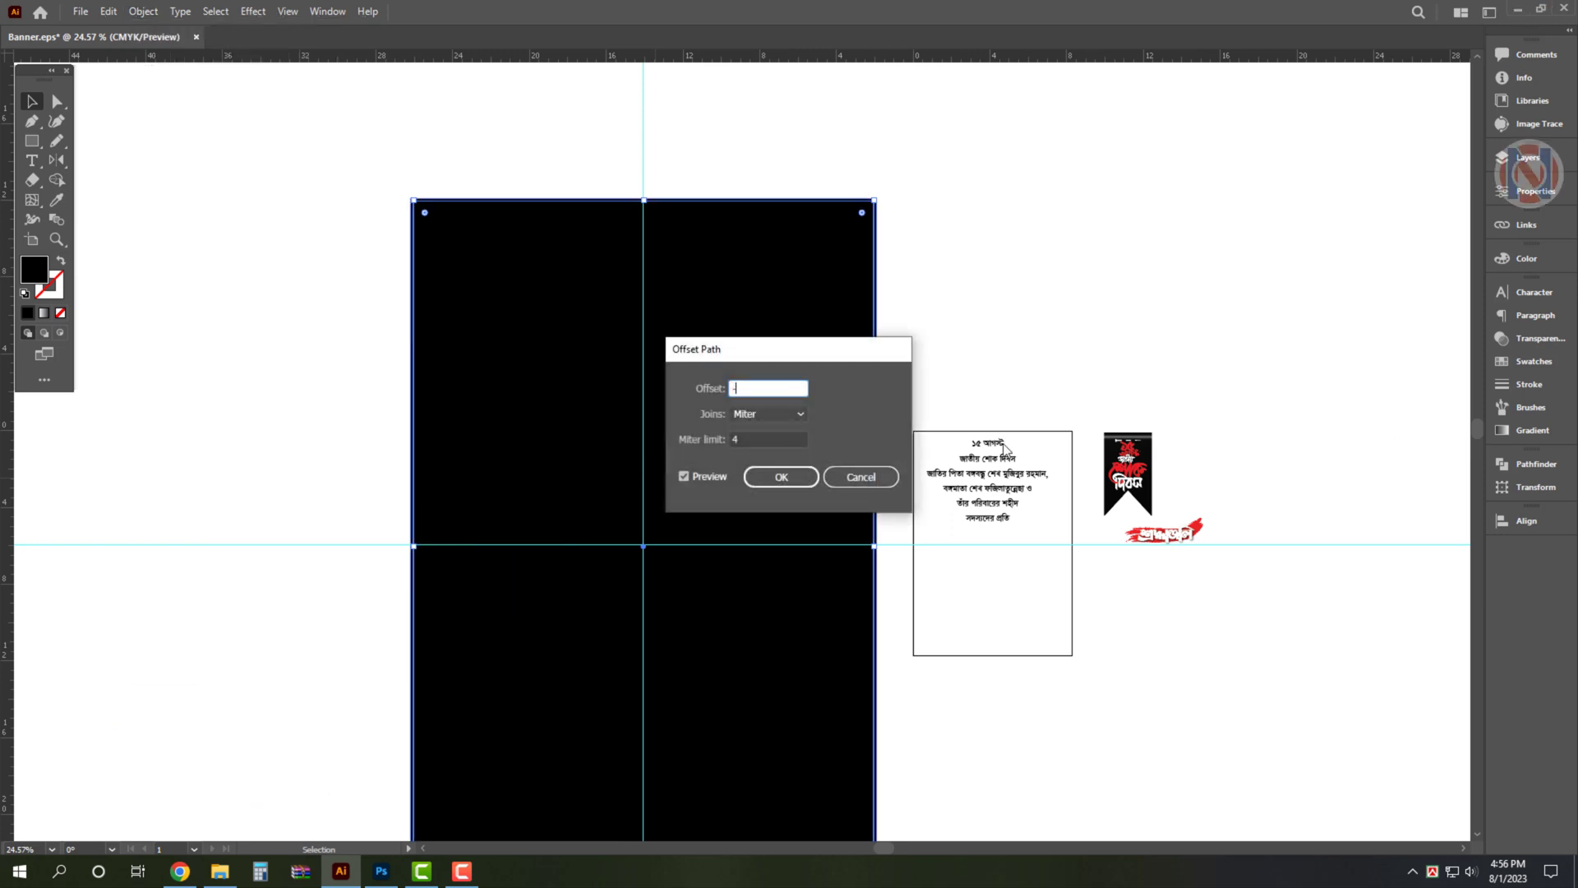
{"action": "type", "text": "0.7"}
{"action": "key", "text": "Return"}
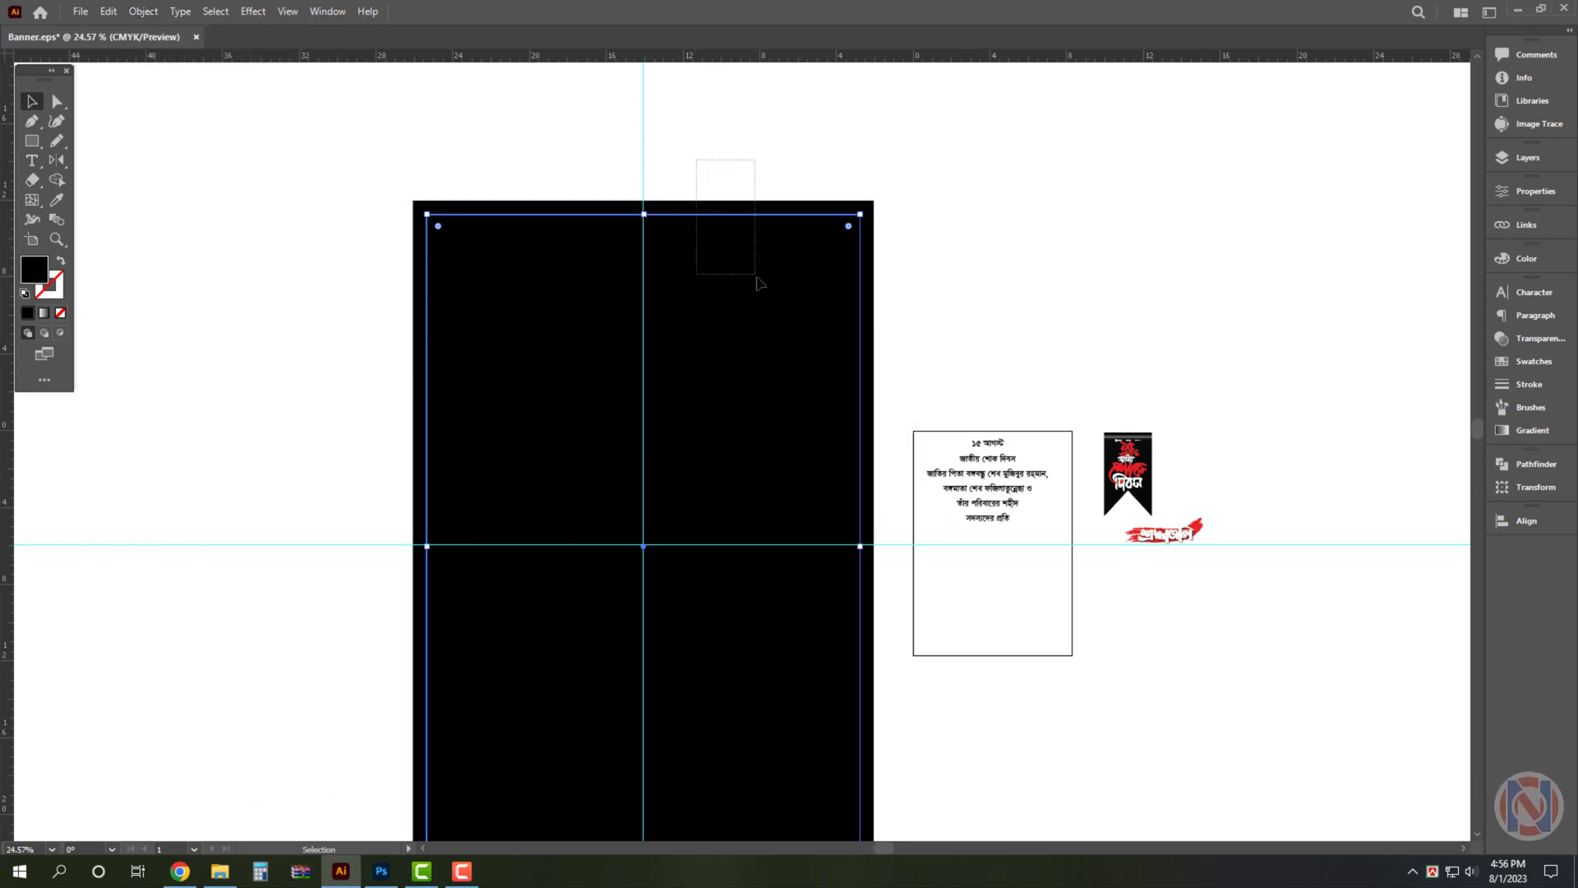
{"action": "left_click_drag", "start_coordinate": [696, 159], "coordinate": [756, 276]}
{"action": "left_click", "coordinate": [61, 261]}
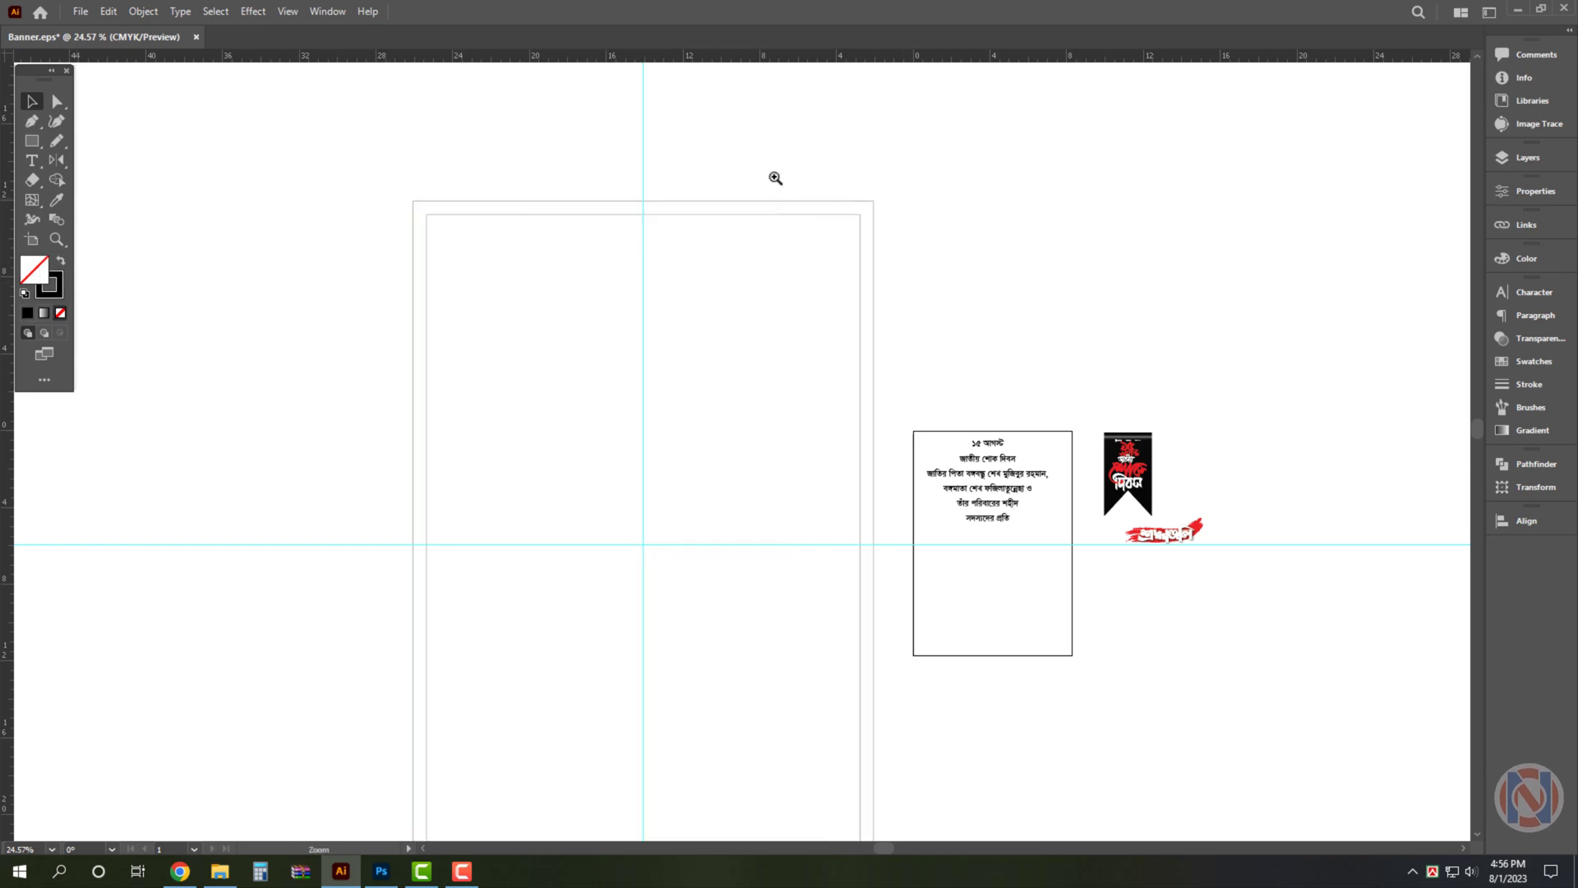
{"action": "scroll", "coordinate": [773, 174], "scroll_direction": "down", "scroll_amount": 1}
Move the tribute text inside the frame and place a copy higher up
{"action": "left_click", "coordinate": [964, 467]}
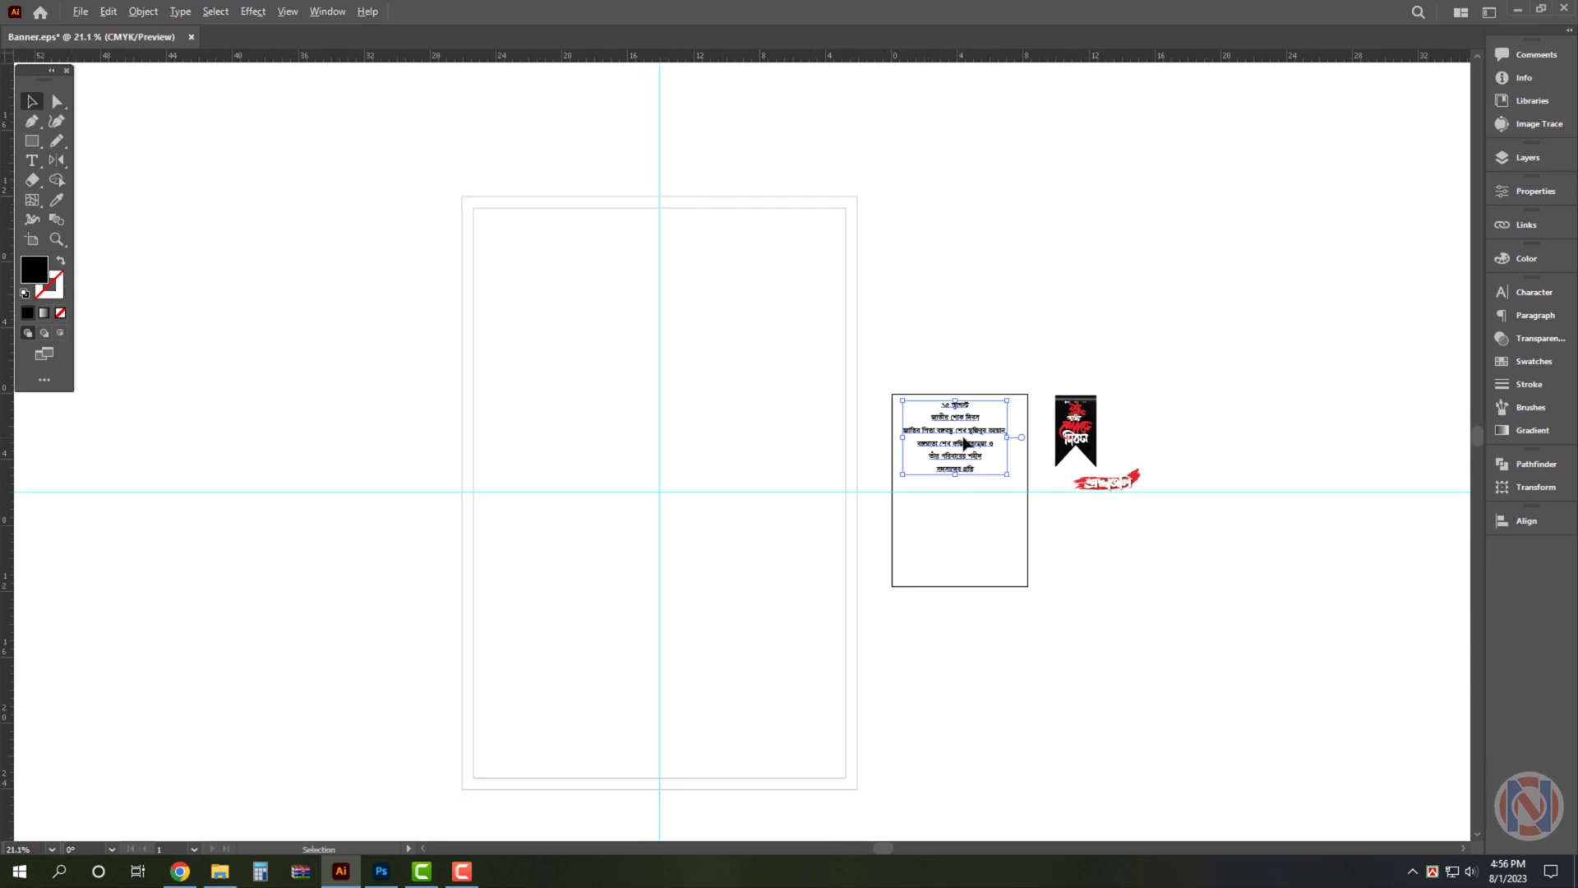
{"action": "left_click_drag", "start_coordinate": [963, 438], "coordinate": [698, 342]}
{"action": "key", "text": "ctrl+z"}
{"action": "key", "text": "ctrl+z"}
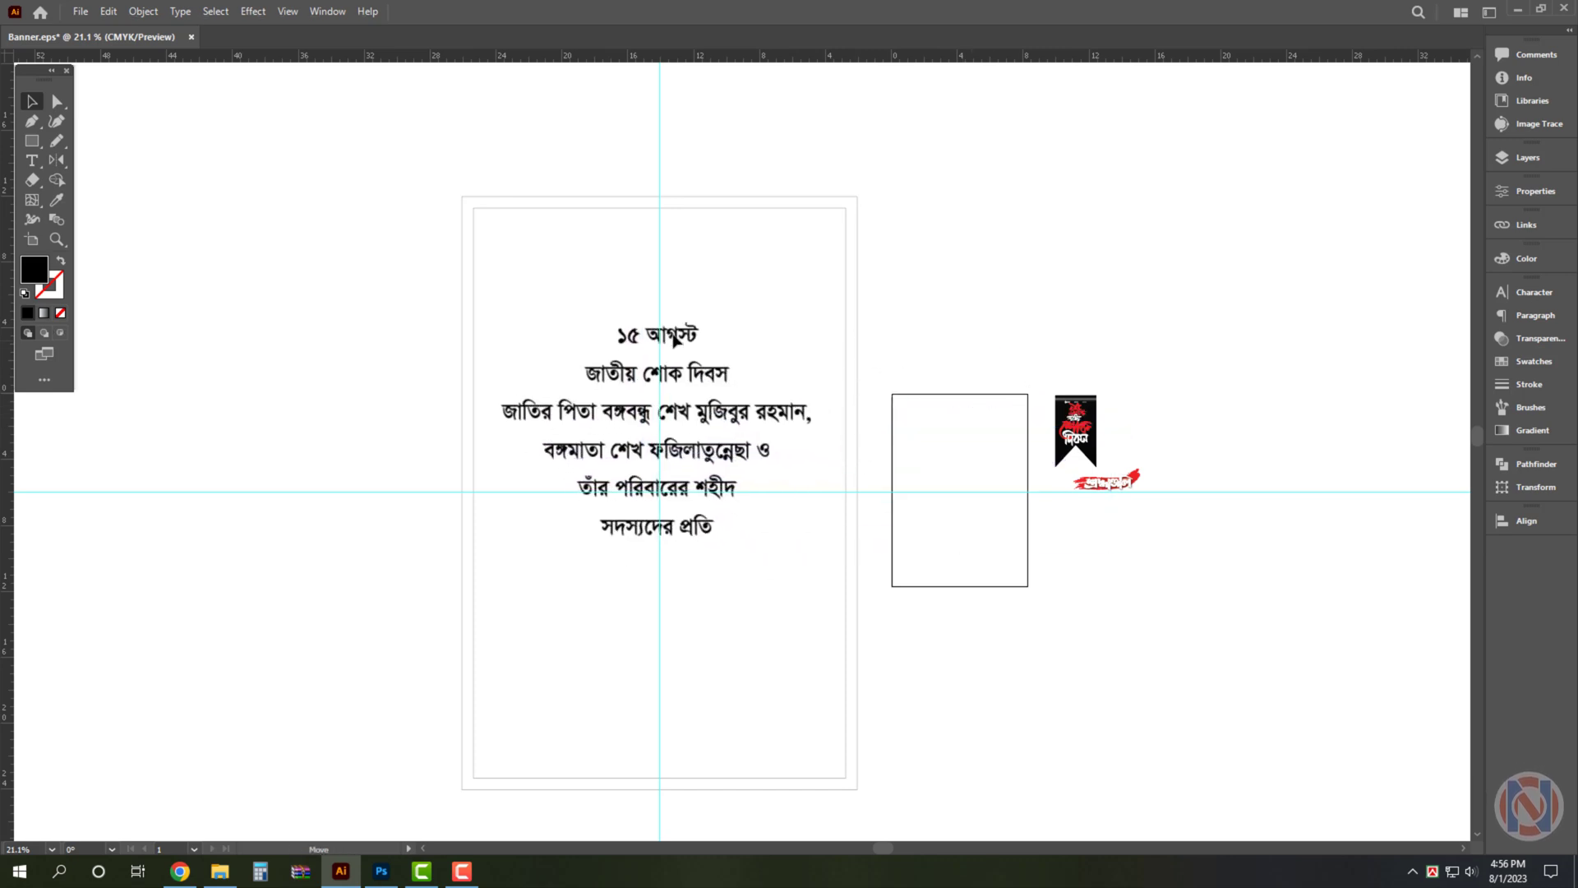
{"action": "left_click", "coordinate": [661, 231]}
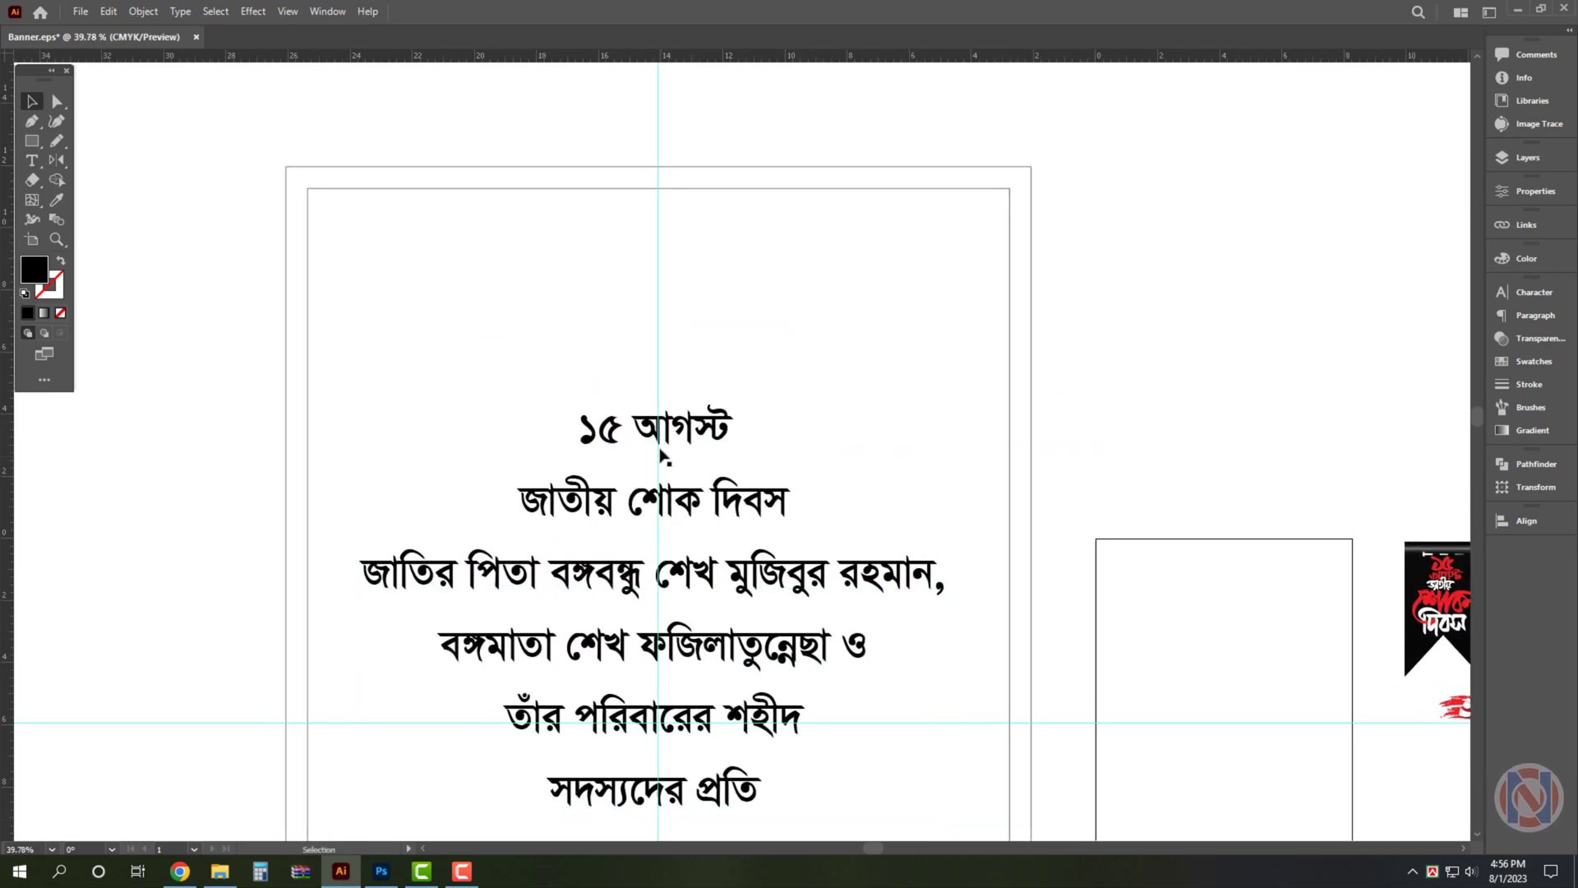
{"action": "left_click", "coordinate": [672, 406]}
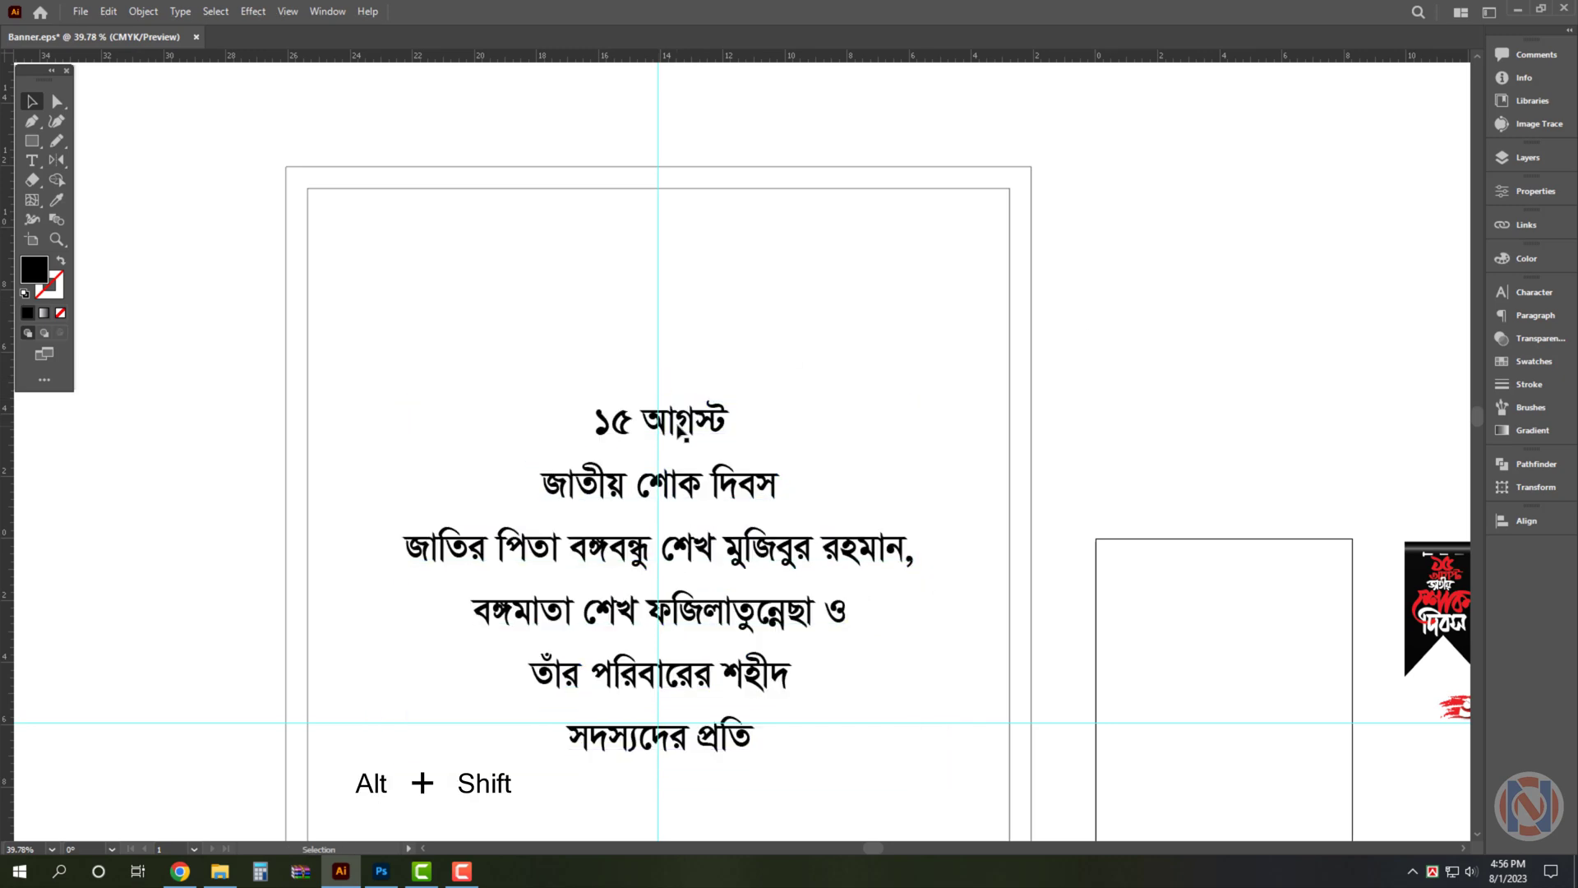
{"action": "left_click_drag", "start_coordinate": [637, 394], "coordinate": [637, 182], "text": "alt+shift"}
{"action": "scroll", "coordinate": [637, 182], "scroll_direction": "up", "scroll_amount": 1}
Retype one copy as the centred heading 'আল্লাহ সর্ব শক্তিমান' and shrink it
{"action": "double_click", "coordinate": [741, 270]}
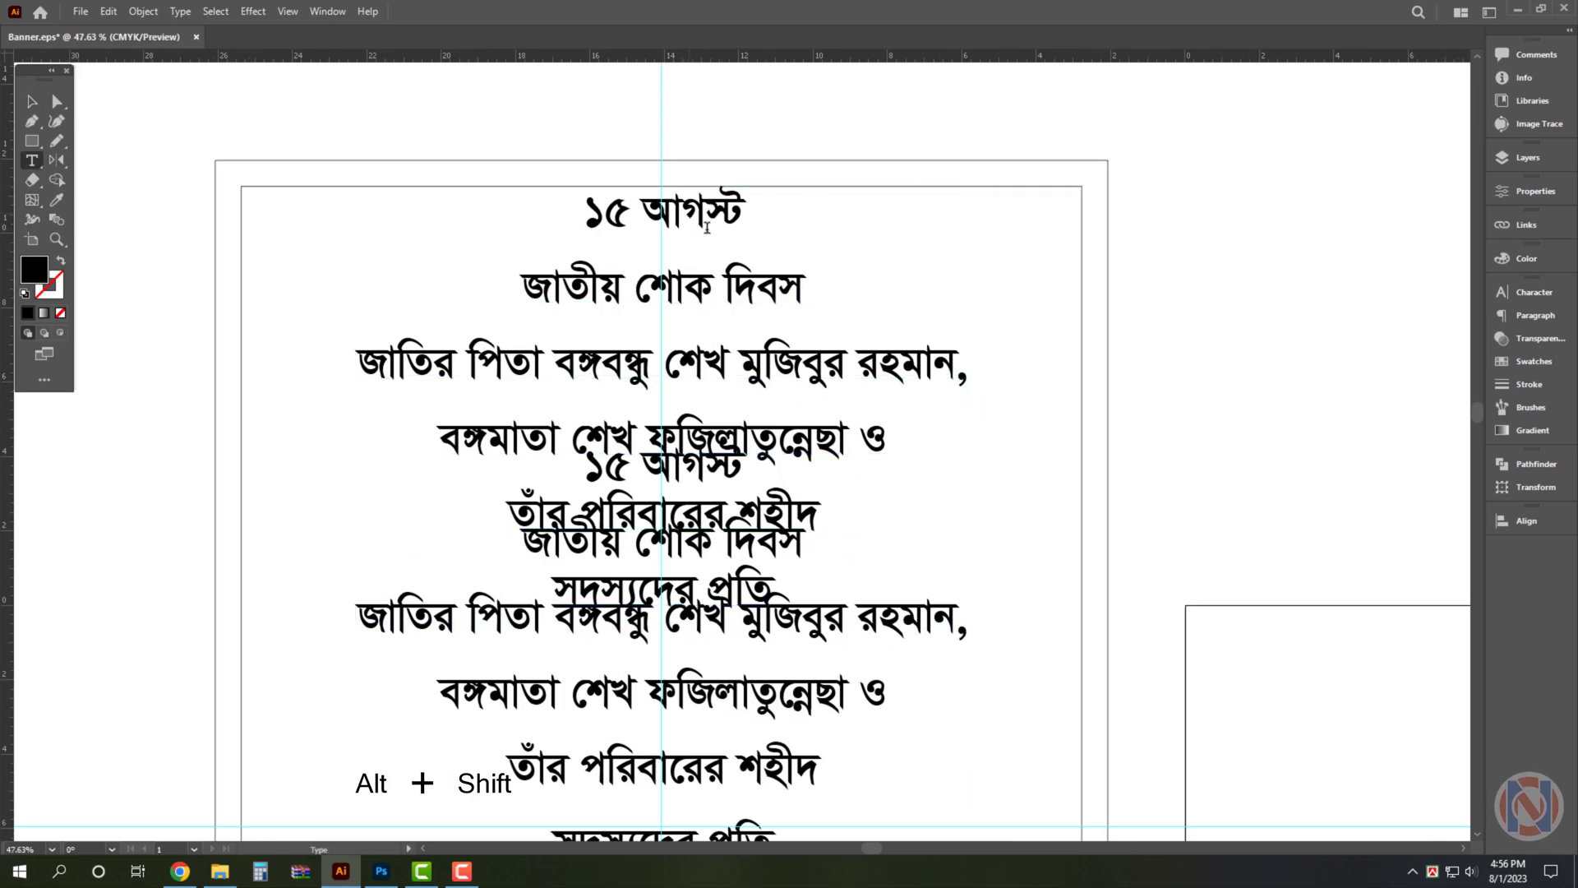
{"action": "key", "text": "ctrl+a"}
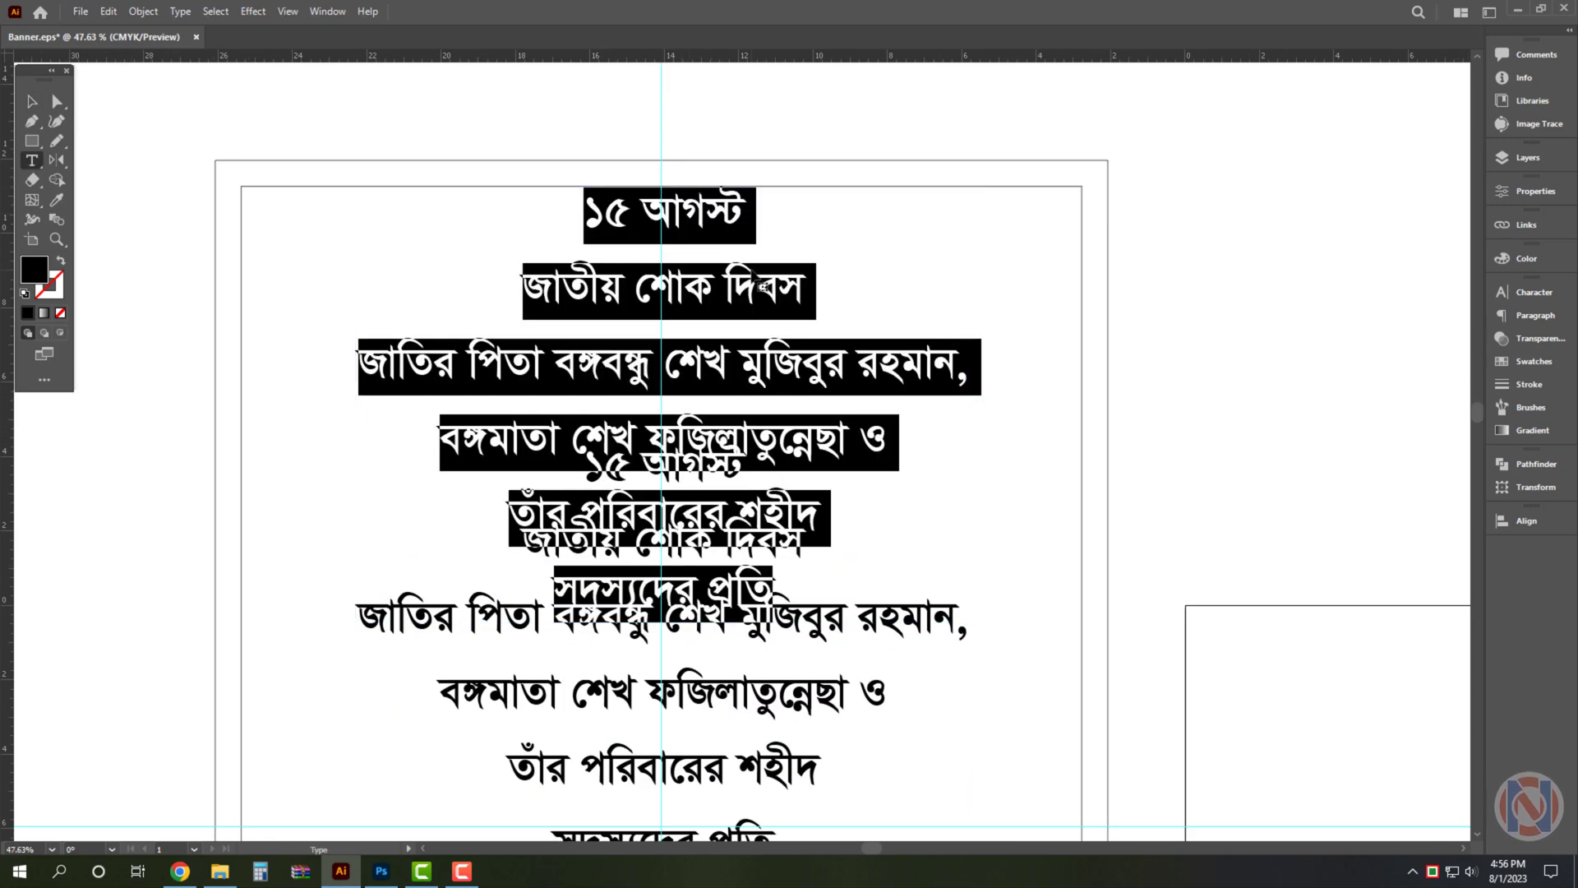
{"action": "type", "text": "আল্লা"}
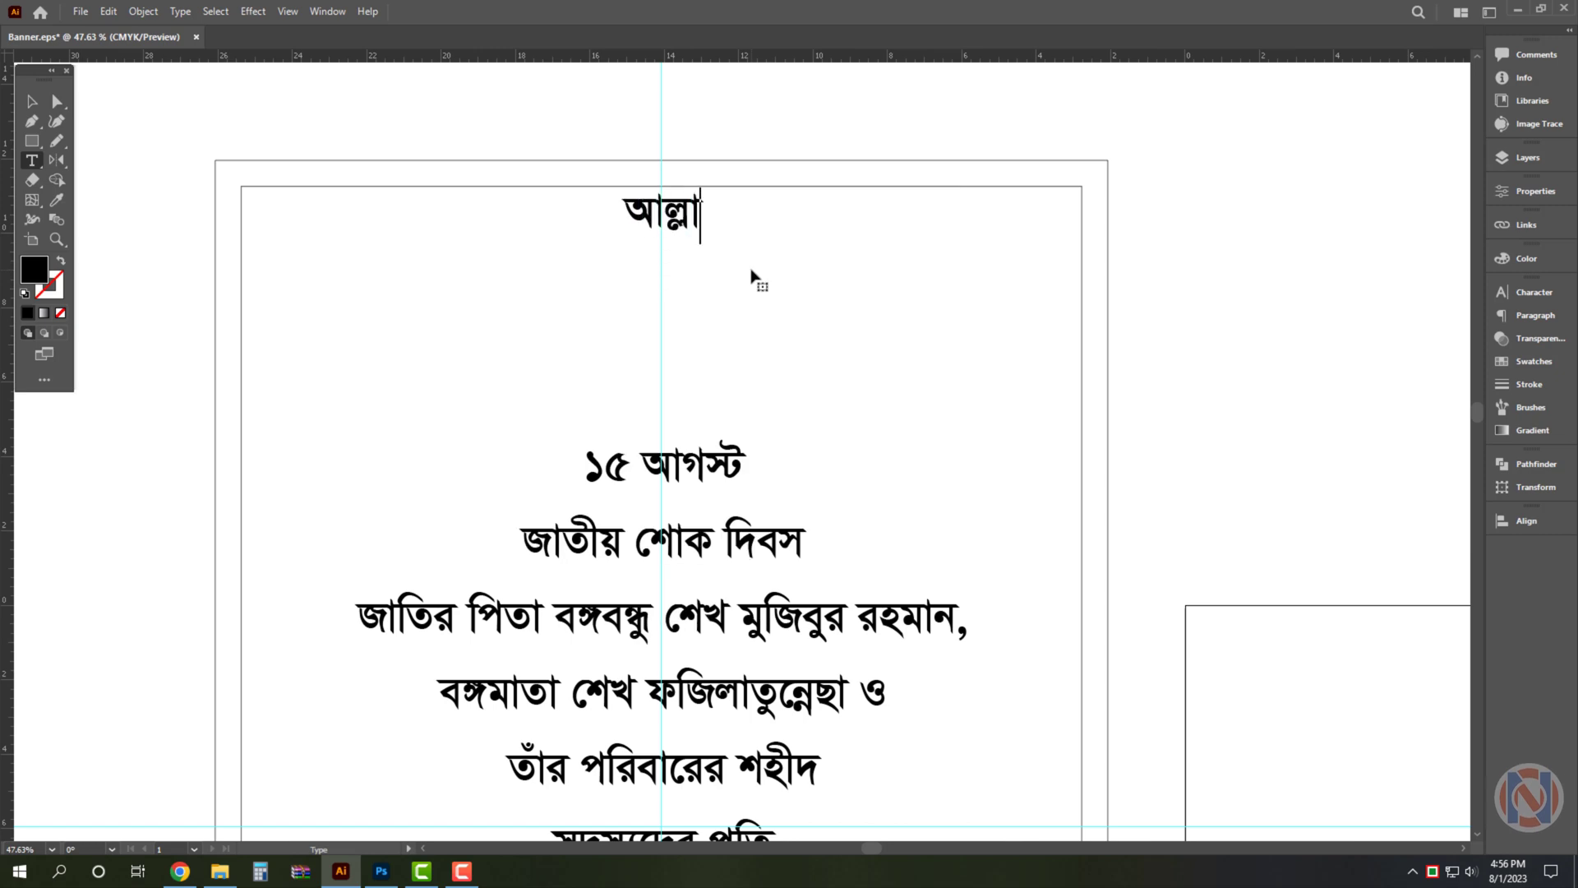
{"action": "type", "text": "হ সব শাক"}
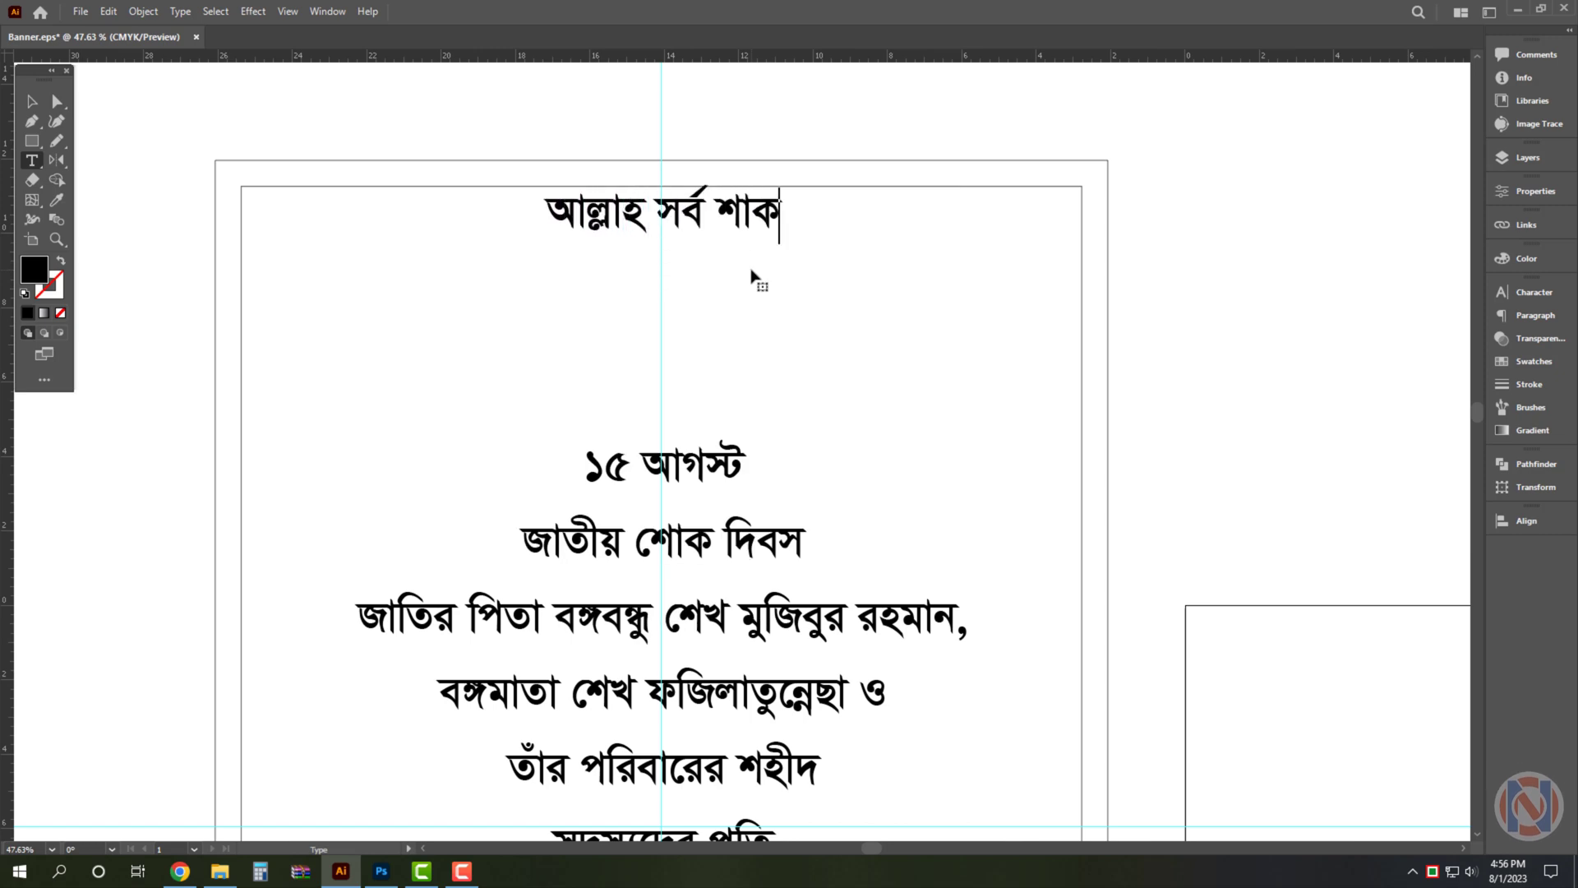
{"action": "key", "text": "BackSpace"}
{"action": "type", "text": "িক্"}
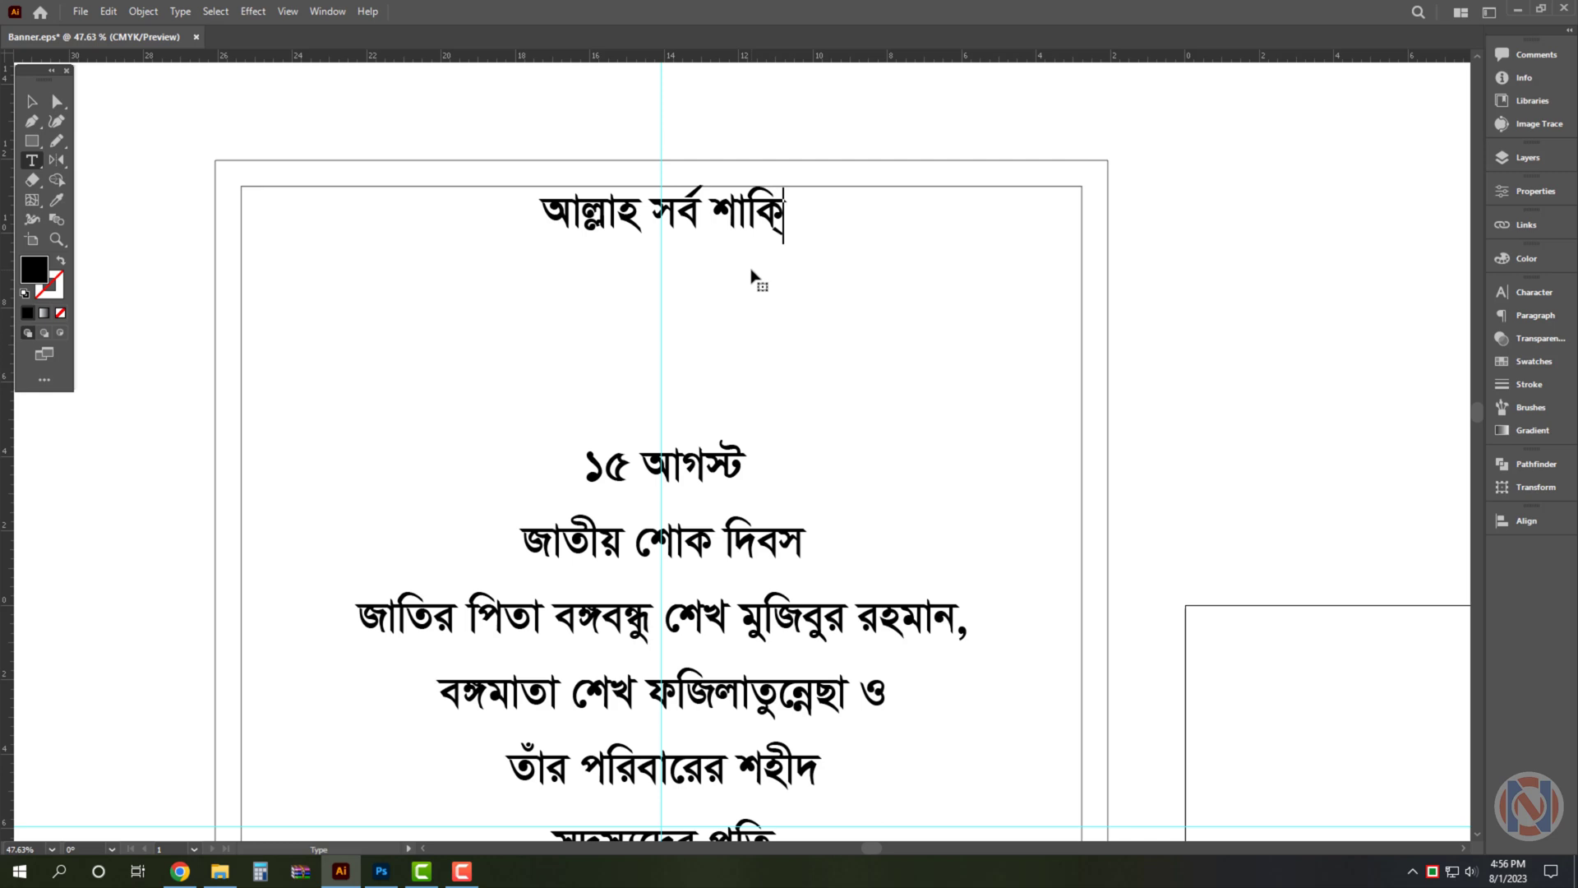
{"action": "type", "text": "তমান"}
{"action": "key", "text": "Escape"}
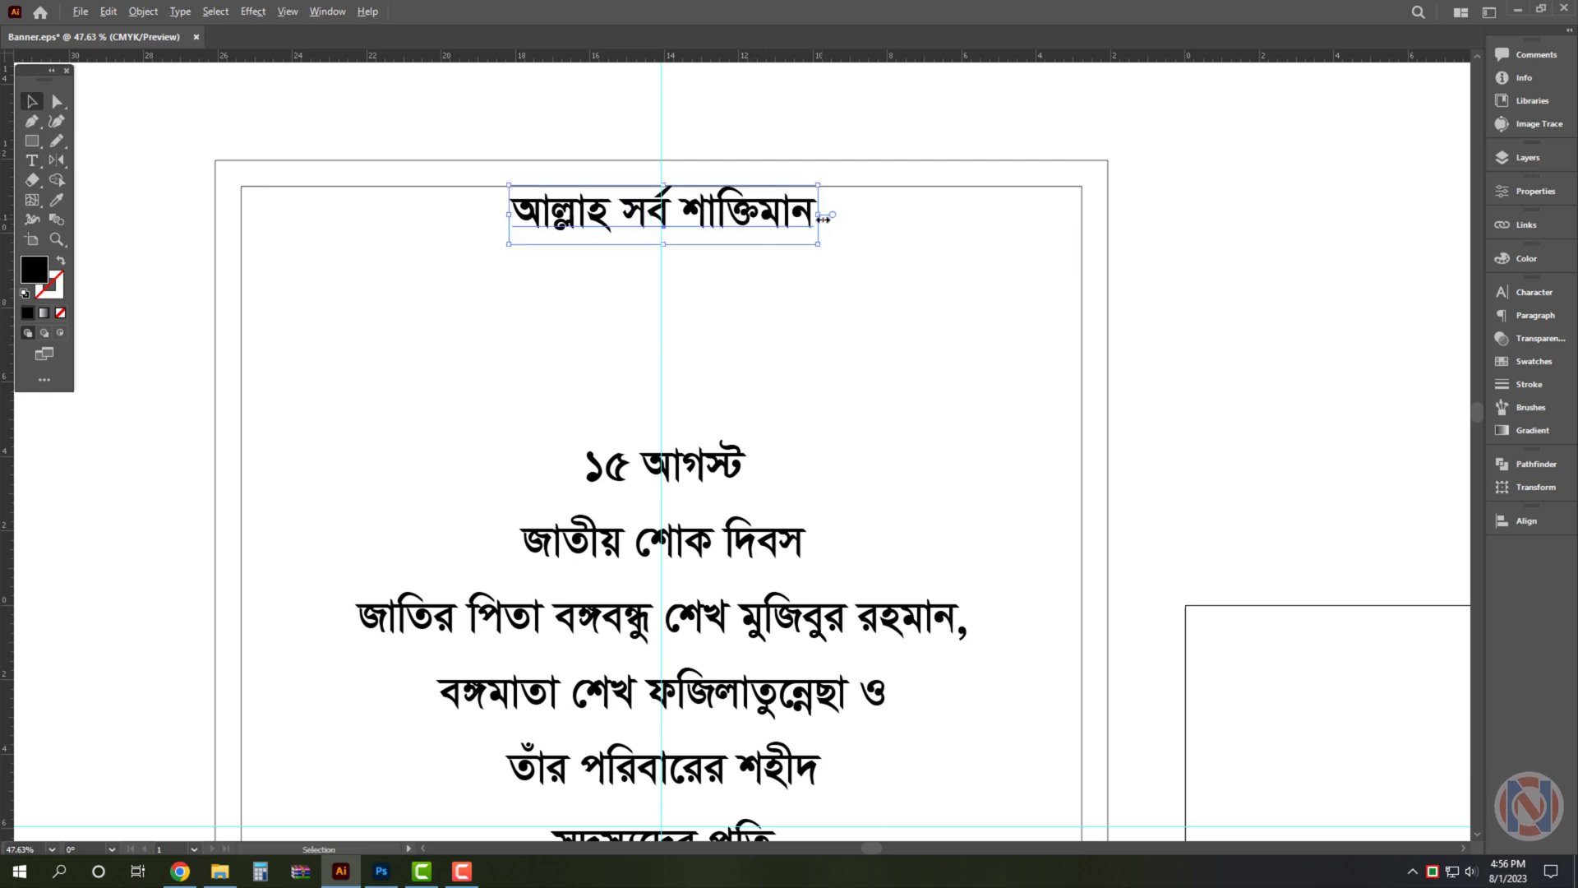
{"action": "mouse_move", "coordinate": [823, 219]}
{"action": "left_mouse_down"}
{"action": "mouse_move", "coordinate": [751, 210]}
{"action": "mouse_move", "coordinate": [1030, 237]}
{"action": "left_mouse_up"}
Retype the other copy as two lines: 'জয় বাংলা' and 'জয় বঙ্গবন্ধু'
{"action": "double_click", "coordinate": [1039, 205]}
{"action": "key", "text": "ctrl+a"}
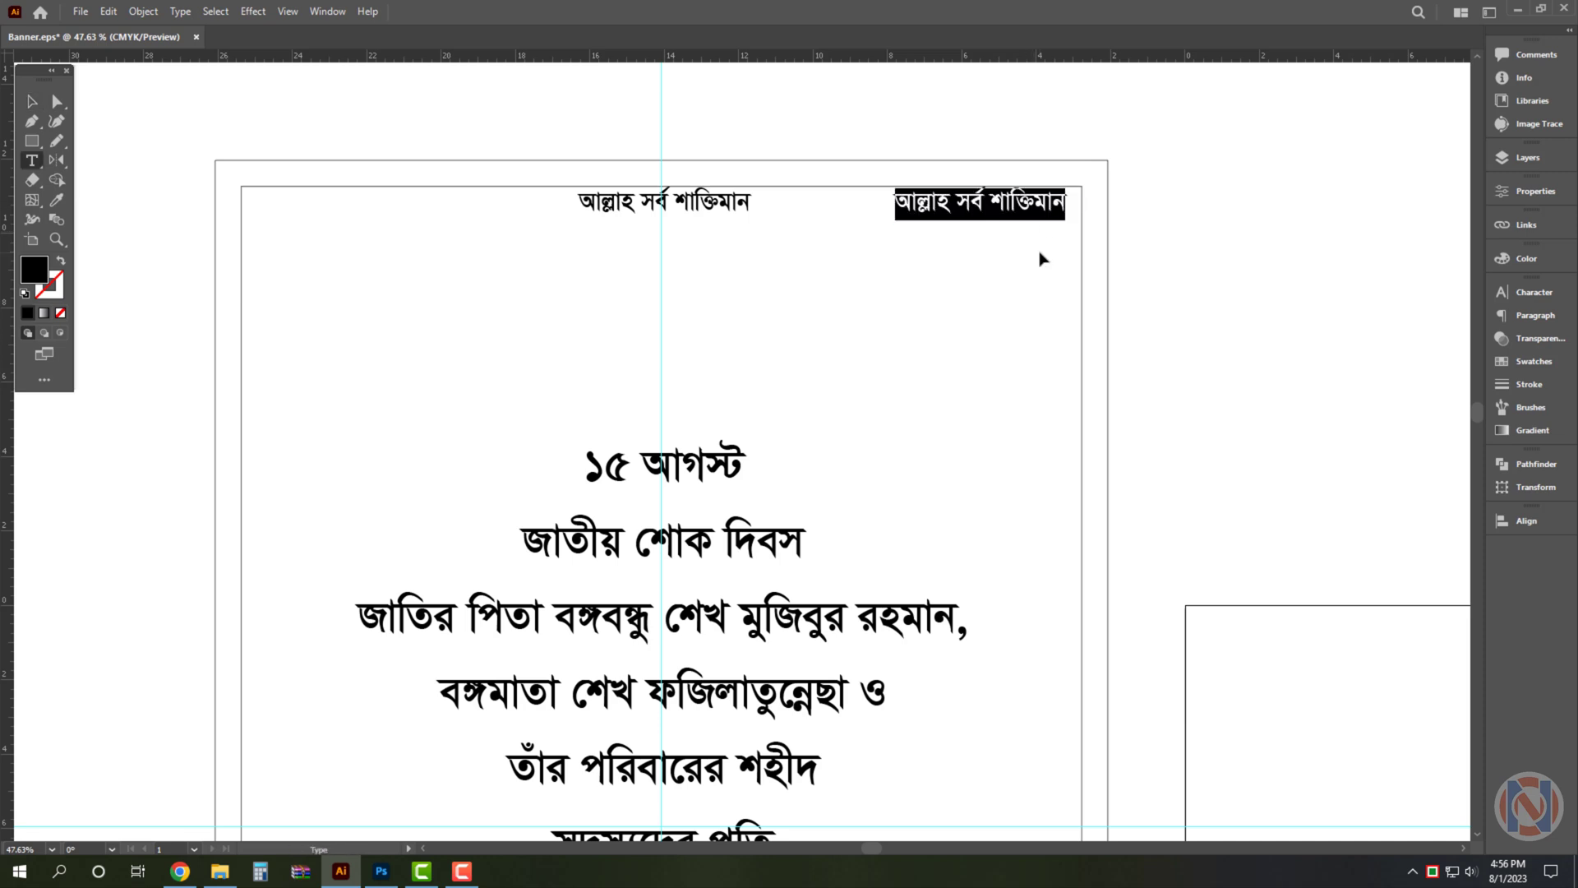
{"action": "type", "text": "জয় ব"}
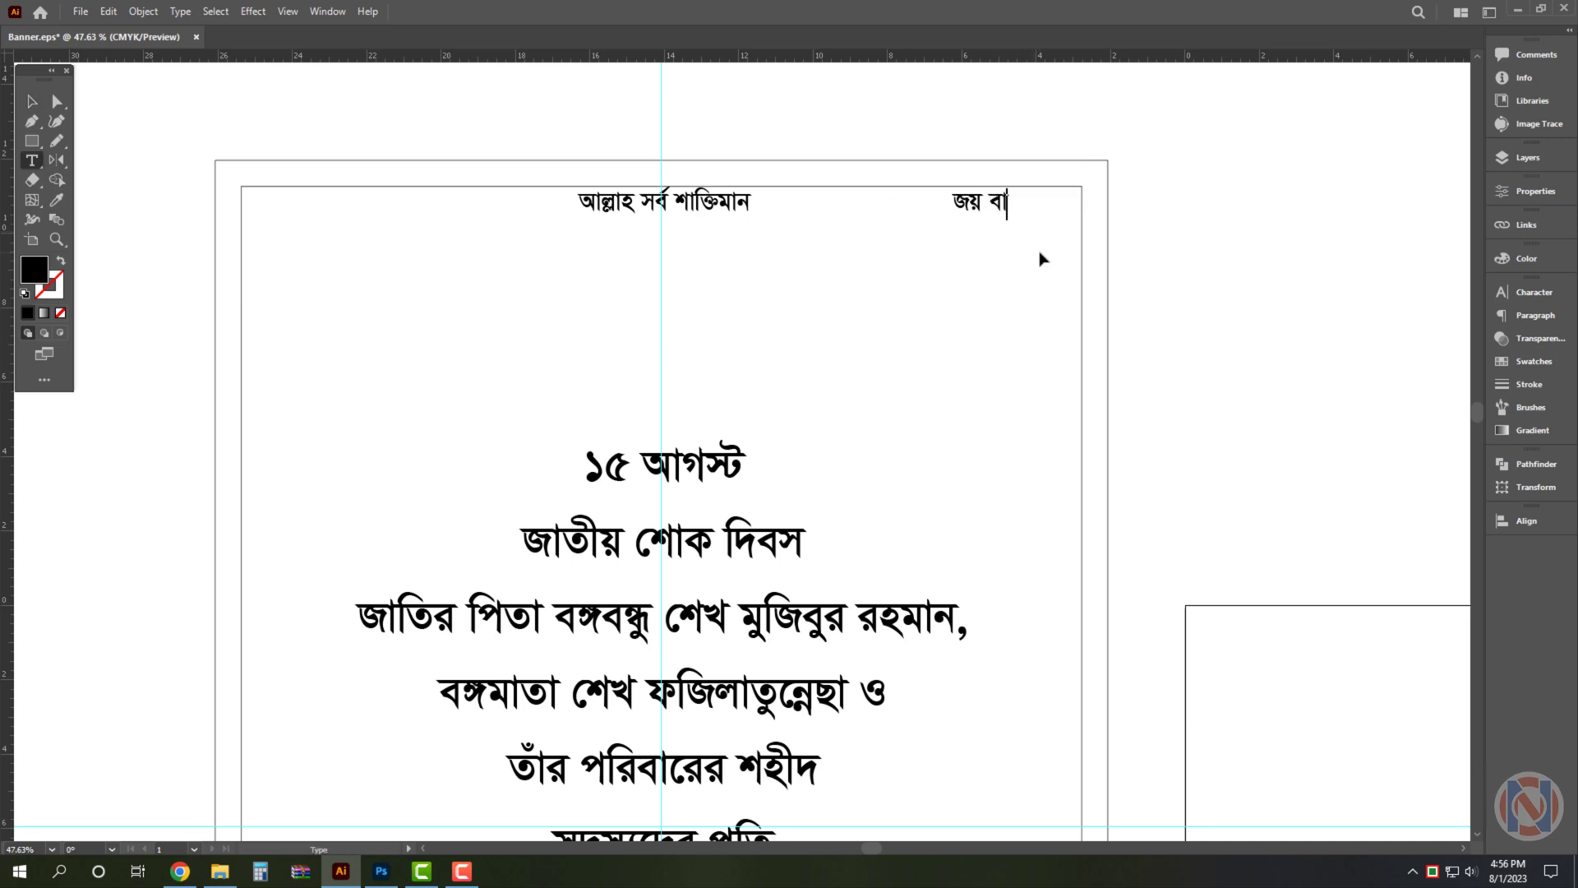
{"action": "type", "text": "া"}
{"action": "key", "text": "Return"}
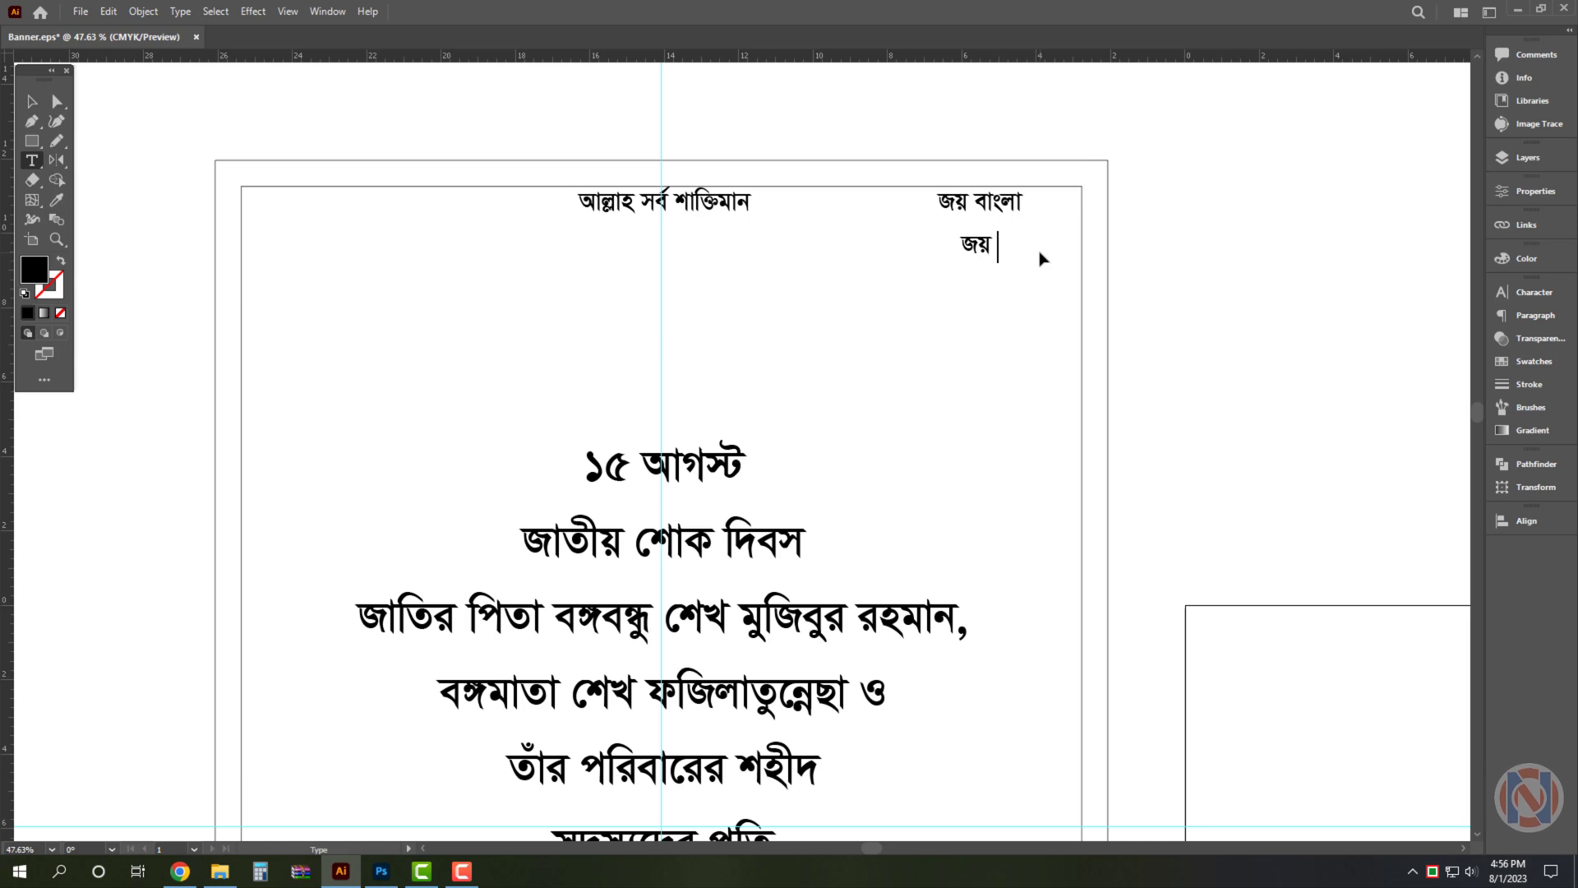
{"action": "type", "text": "বঙ্গবন্ধু"}
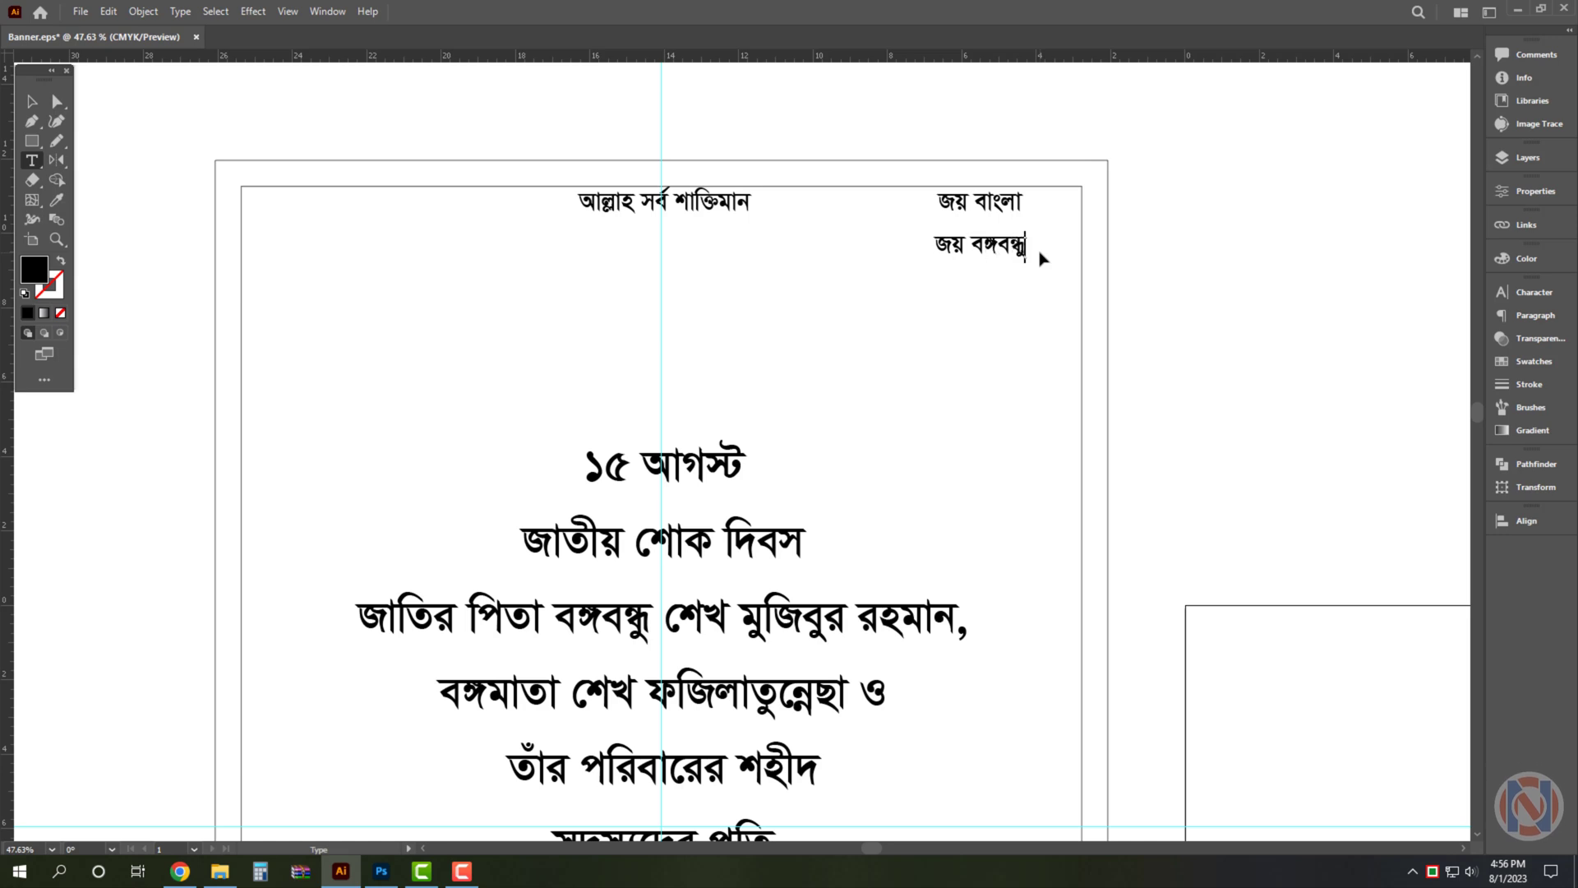
{"action": "scroll", "coordinate": [1039, 247], "scroll_direction": "up", "scroll_amount": 1}
Move the two-line slogan against the artboard's top-right edge
{"action": "key", "text": "Escape"}
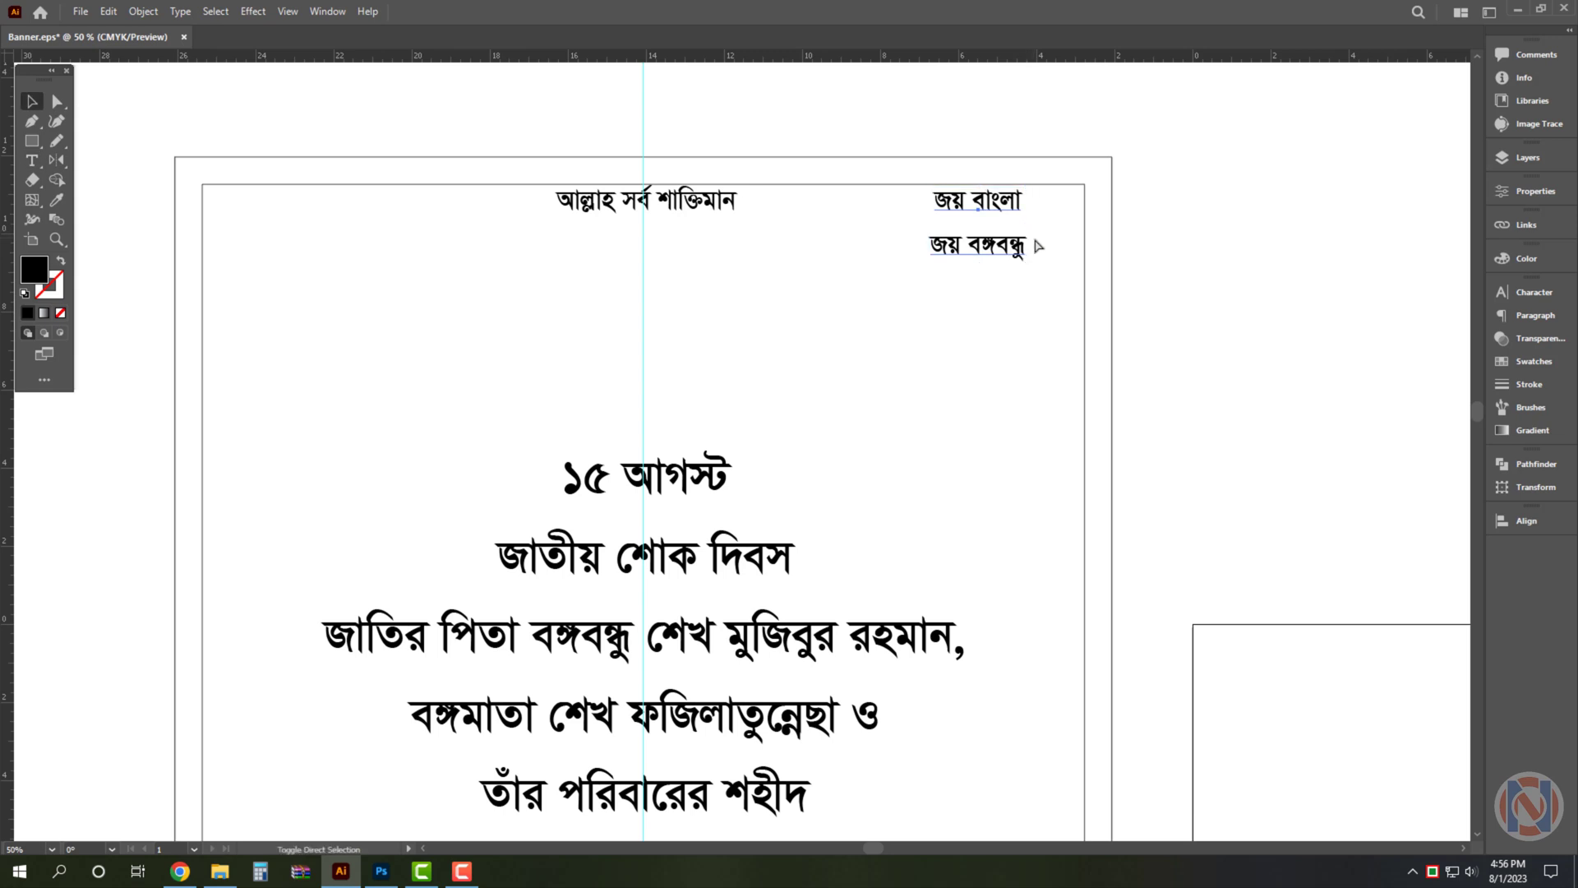
{"action": "key", "text": "Escape"}
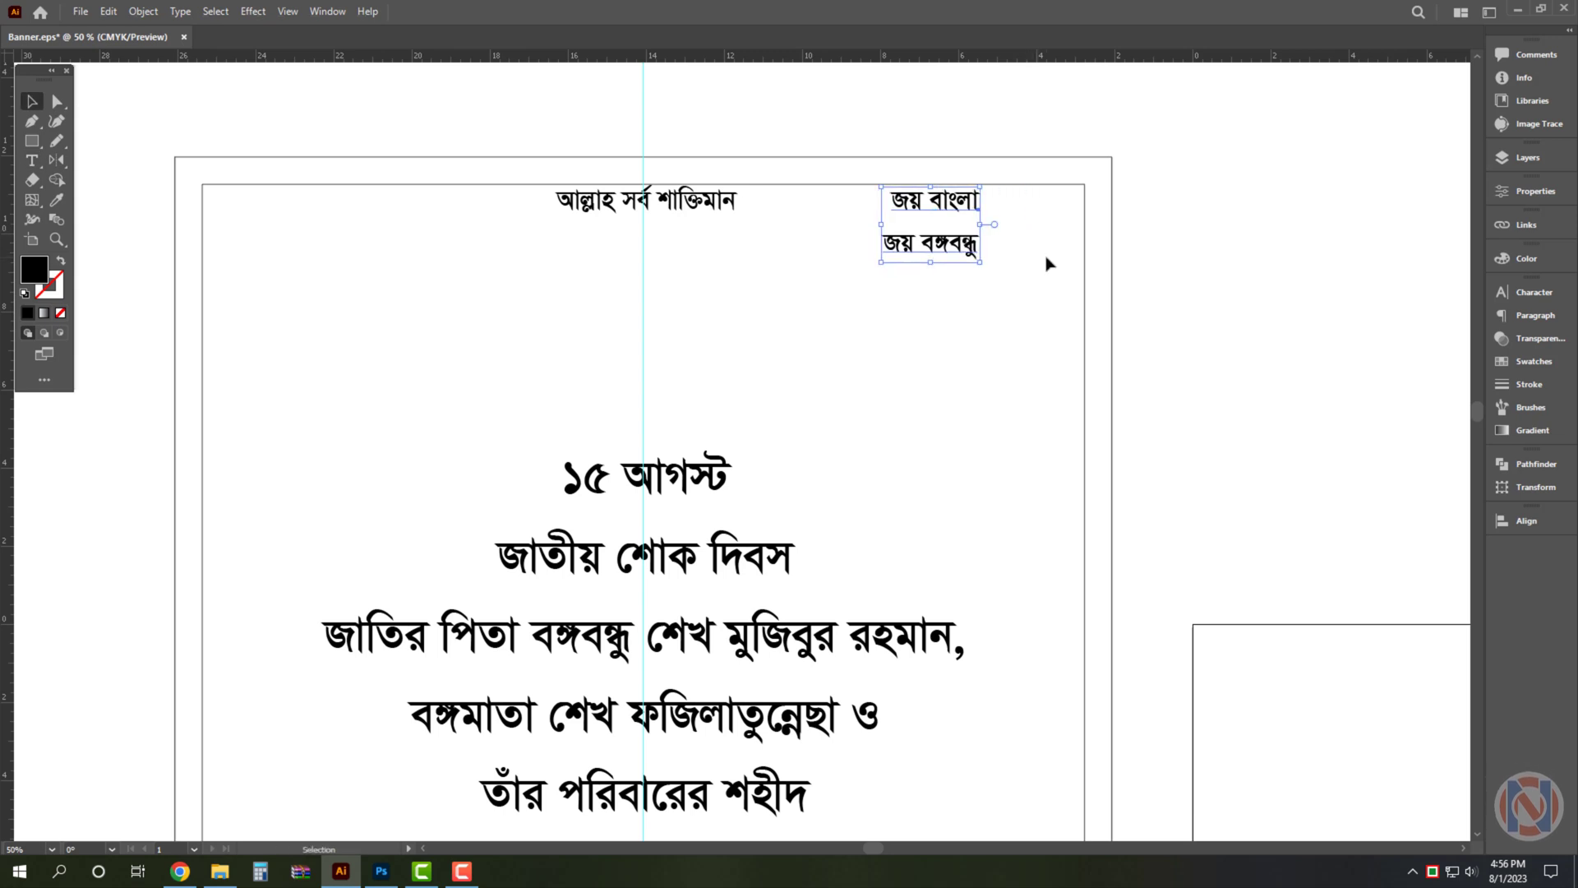
{"action": "mouse_move", "coordinate": [970, 210]}
{"action": "left_mouse_down"}
{"action": "mouse_move", "coordinate": [1073, 243]}
{"action": "mouse_move", "coordinate": [933, 279]}
{"action": "left_mouse_up"}
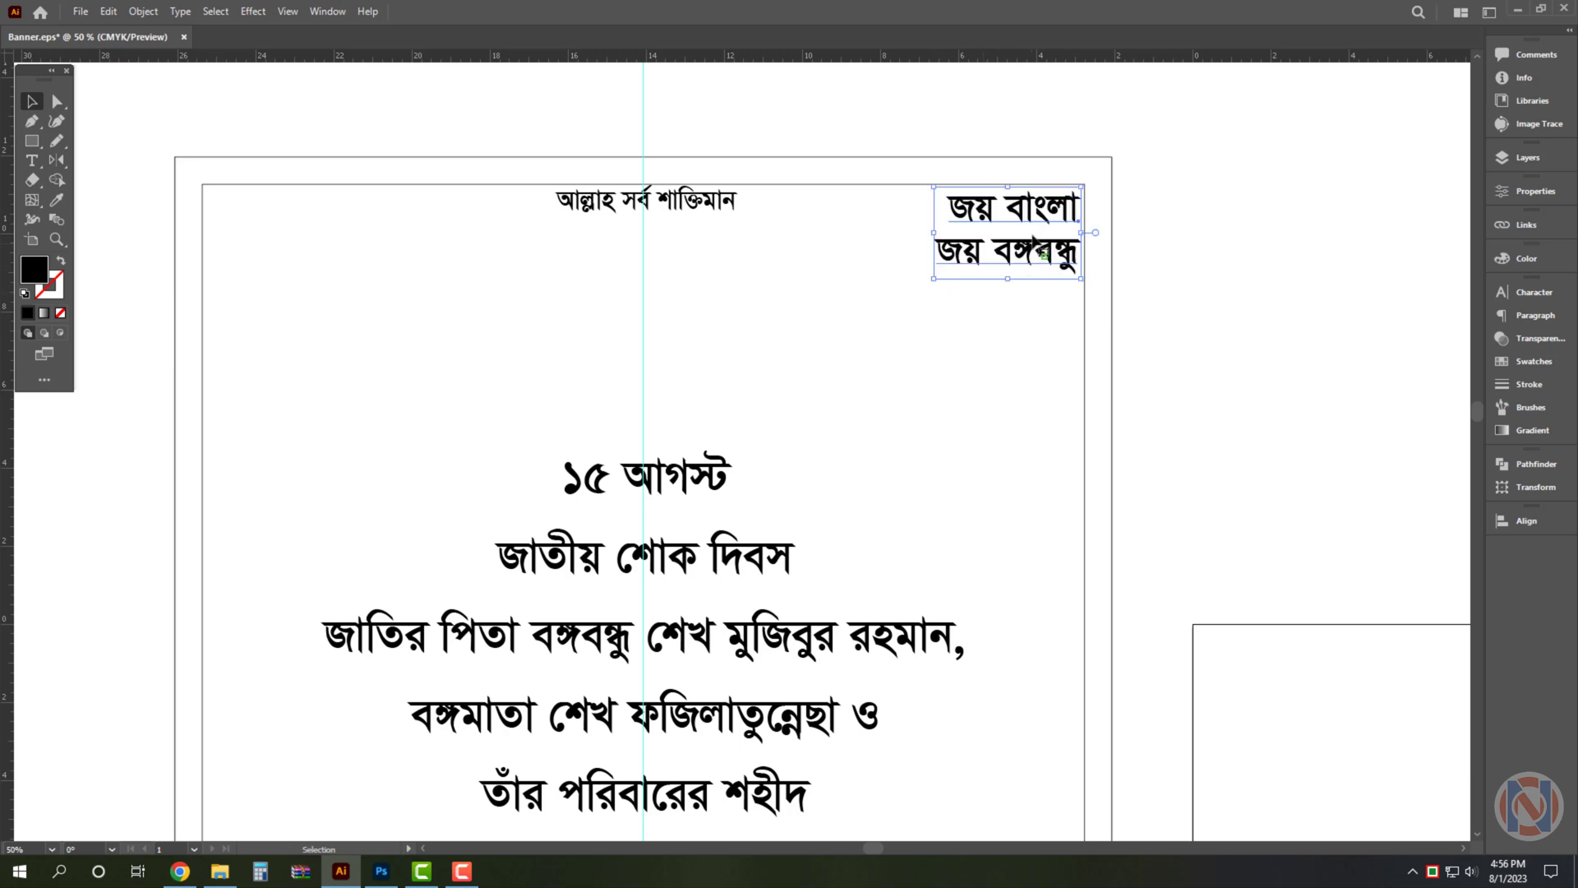
Set the 'জয় বাংলা' line's horizontal scale to 105% in the Character panel
{"action": "double_click", "coordinate": [1012, 210]}
{"action": "triple_click", "coordinate": [1013, 209]}
{"action": "key", "text": "ctrl+t"}
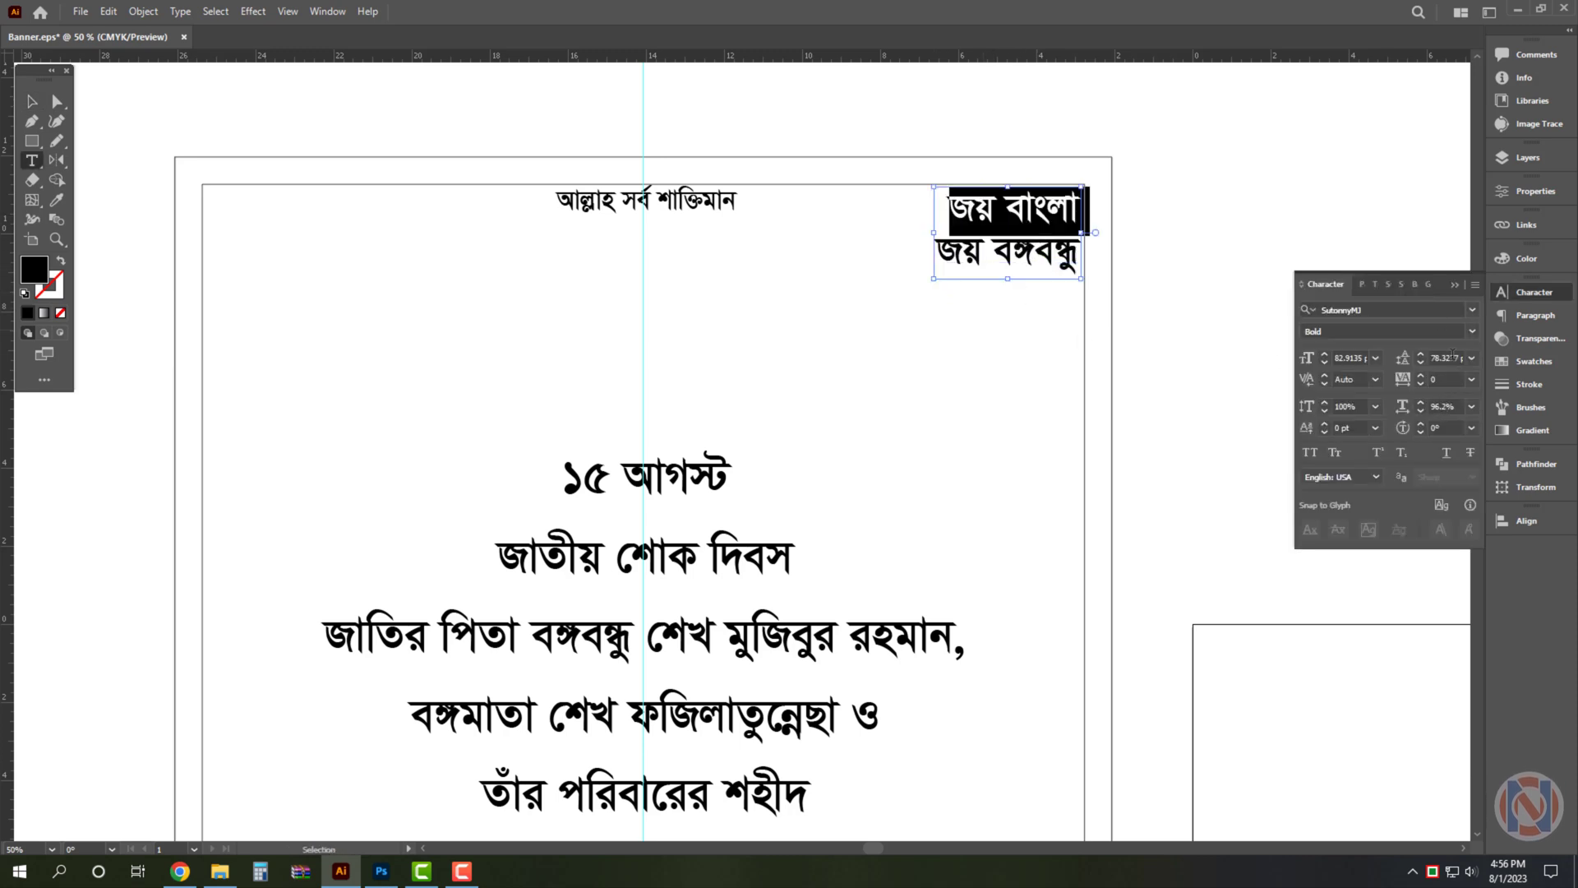
{"action": "left_click", "coordinate": [1444, 406]}
{"action": "type", "text": "105"}
{"action": "key", "text": "Return"}
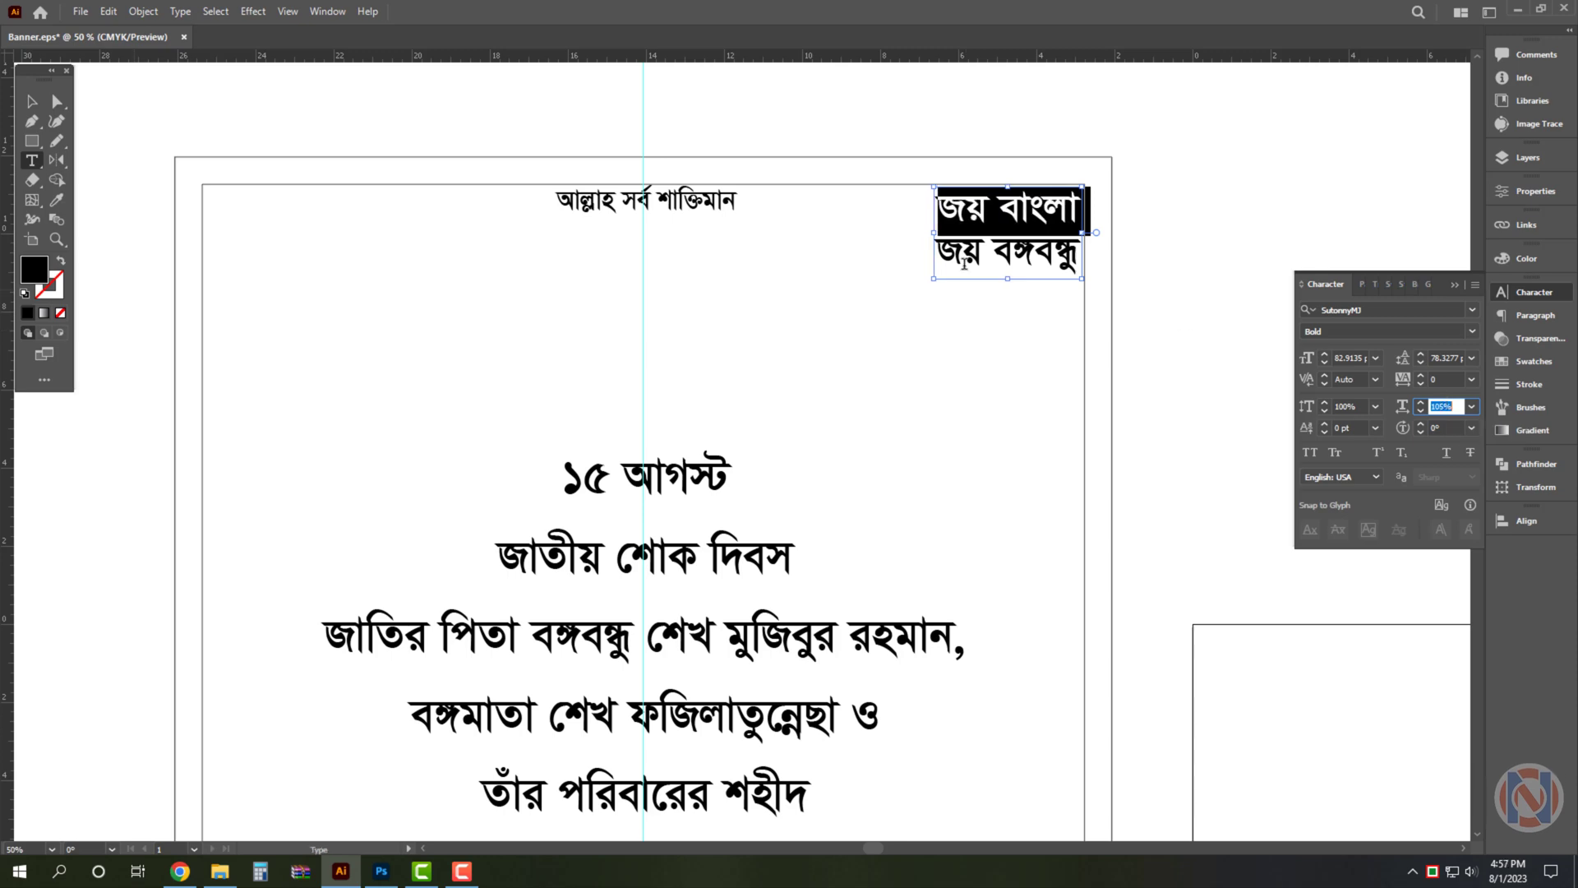
{"action": "left_click", "coordinate": [1040, 255]}
{"action": "key", "text": "Escape"}
{"action": "scroll", "coordinate": [835, 194], "scroll_direction": "down", "scroll_amount": 2, "text": "alt"}
{"action": "scroll", "coordinate": [775, 229], "scroll_direction": "down", "scroll_amount": 3, "text": "alt"}
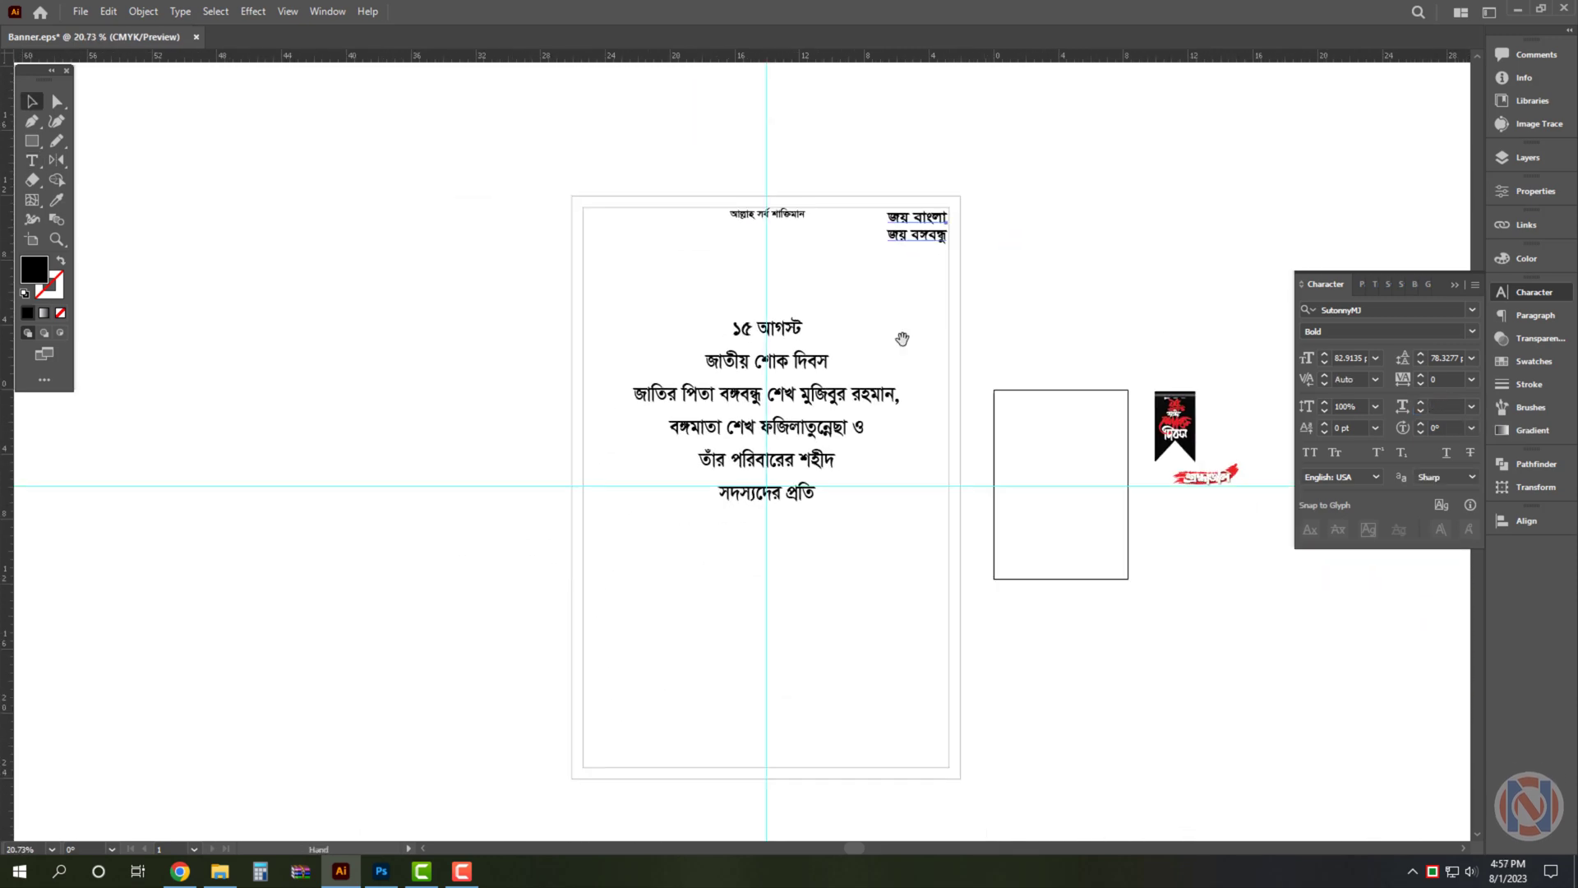
{"action": "left_click_drag", "start_coordinate": [818, 298], "coordinate": [815, 304]}
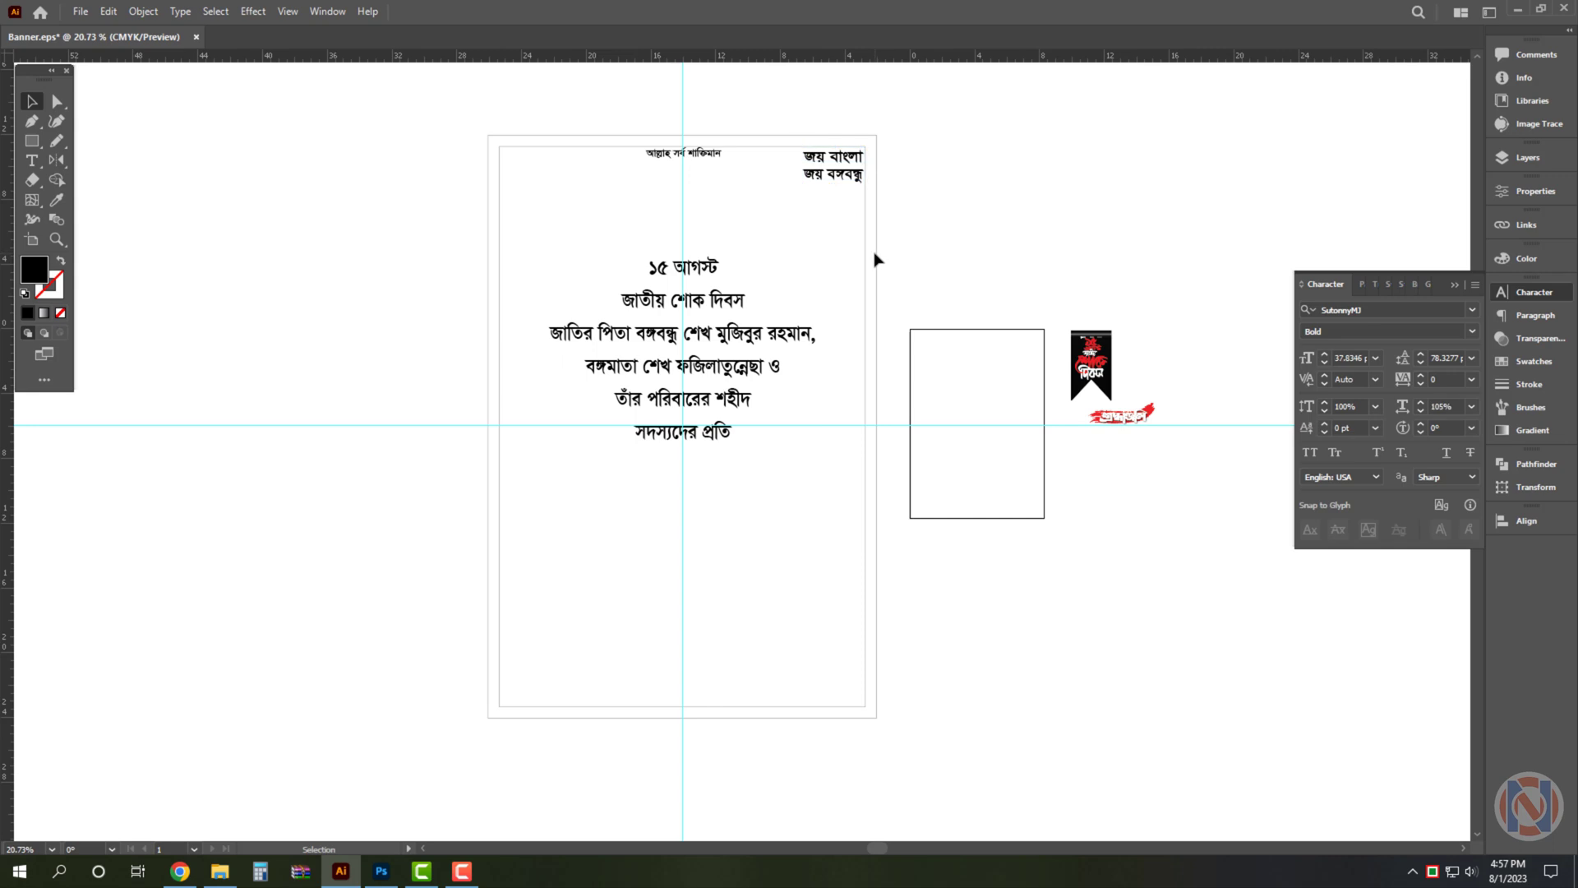
Paste a copy of the frame in front and shrink it to a strip across the top
{"action": "left_click", "coordinate": [874, 257]}
{"action": "key", "text": "ctrl+c"}
{"action": "scroll", "coordinate": [773, 227], "scroll_direction": "up", "scroll_amount": 1, "text": "alt"}
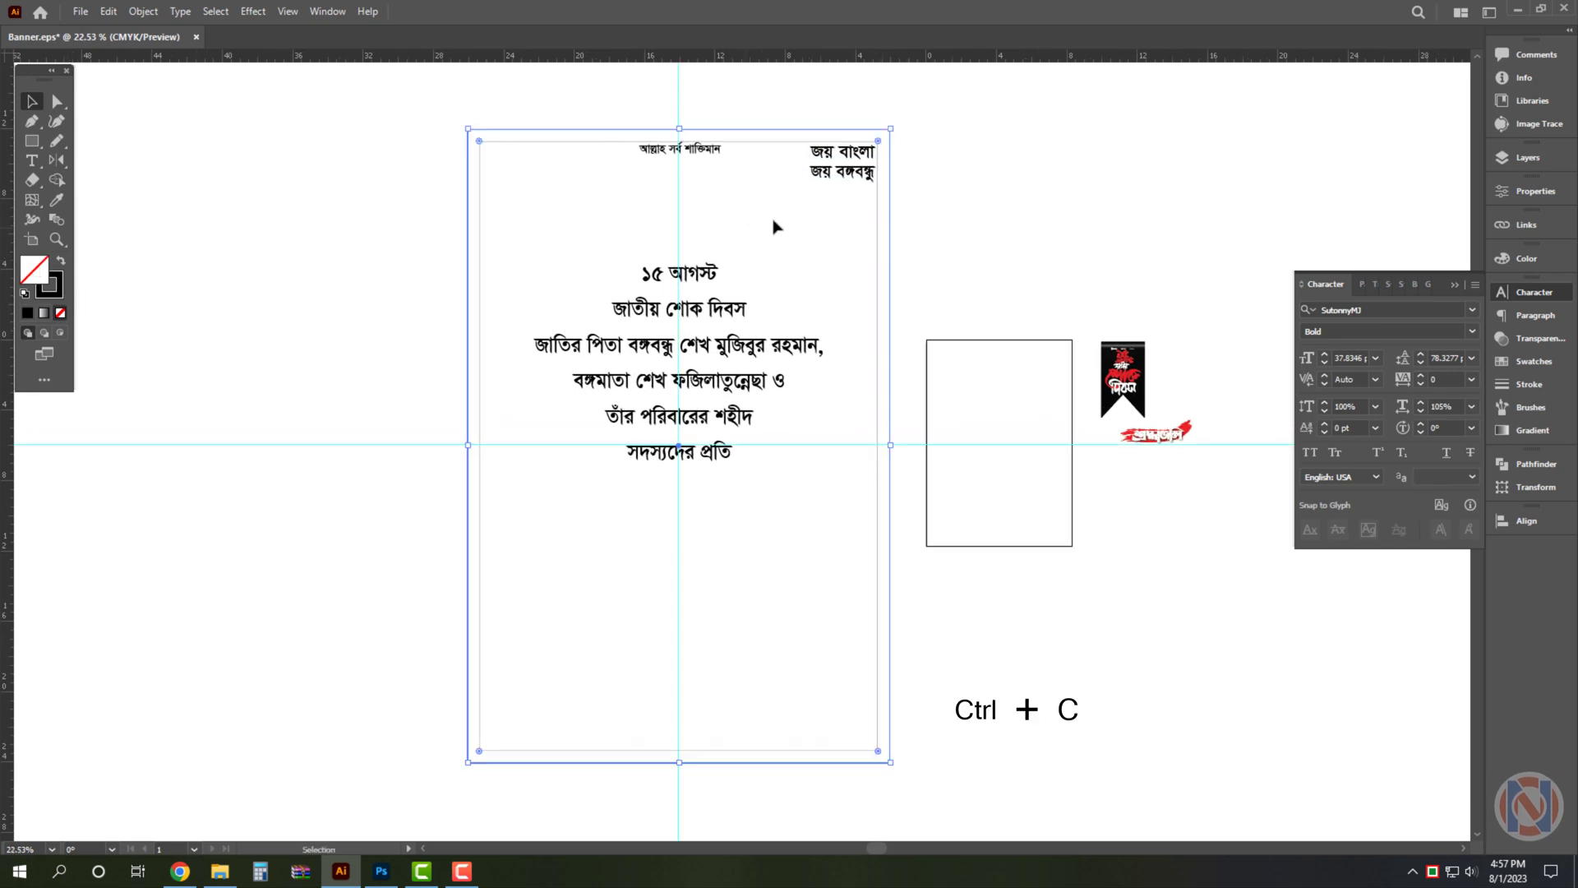
{"action": "key", "text": "ctrl+f"}
{"action": "key", "text": "z"}
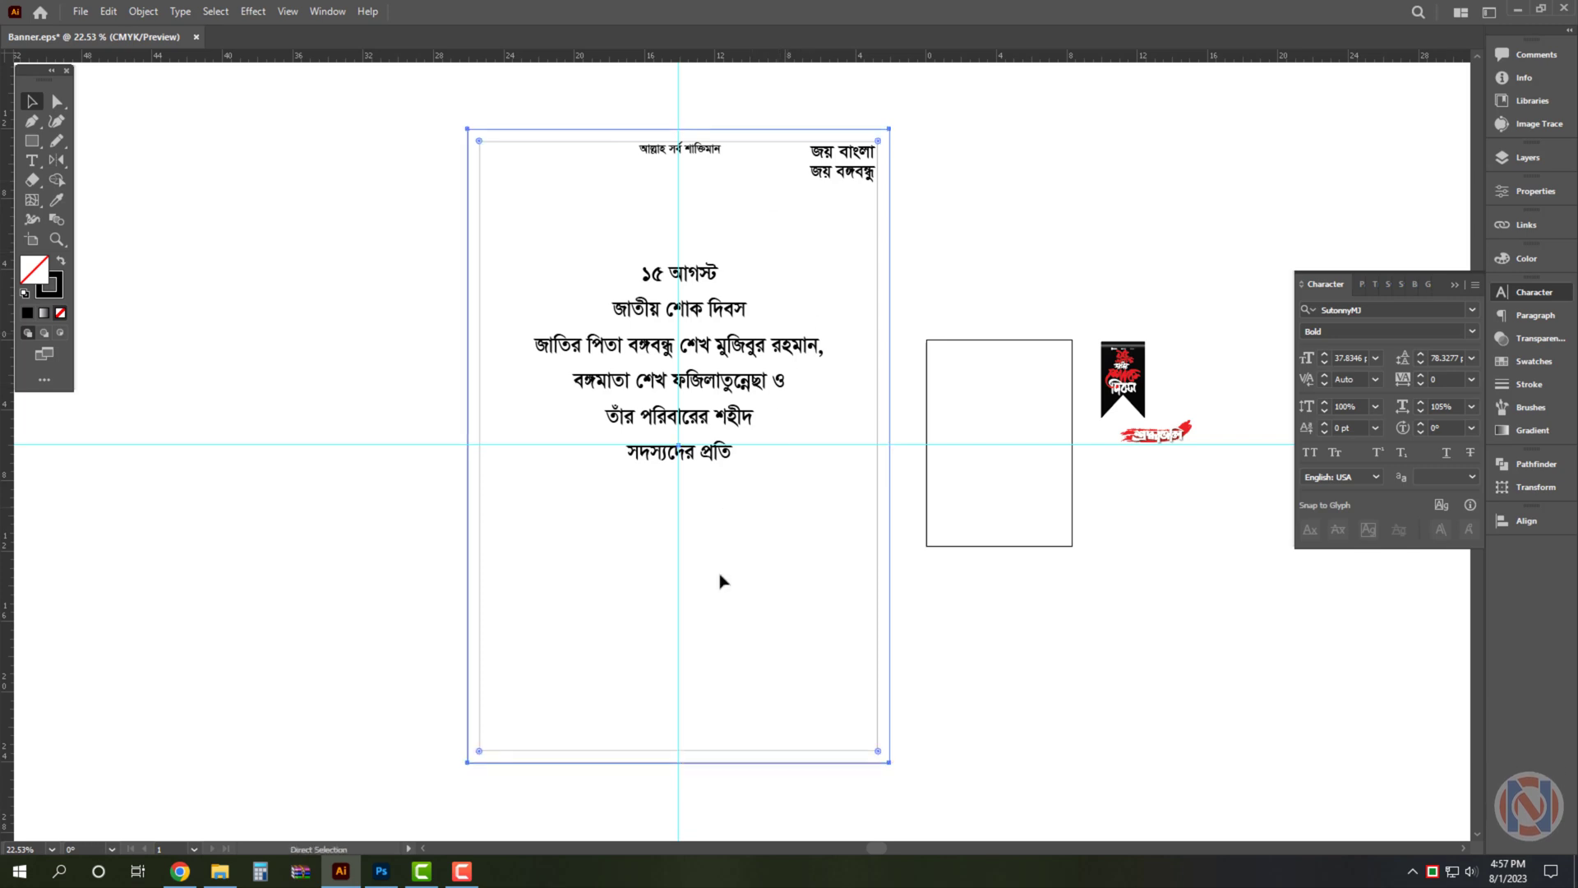
{"action": "key", "text": "v"}
{"action": "left_click_drag", "start_coordinate": [680, 763], "coordinate": [690, 165]}
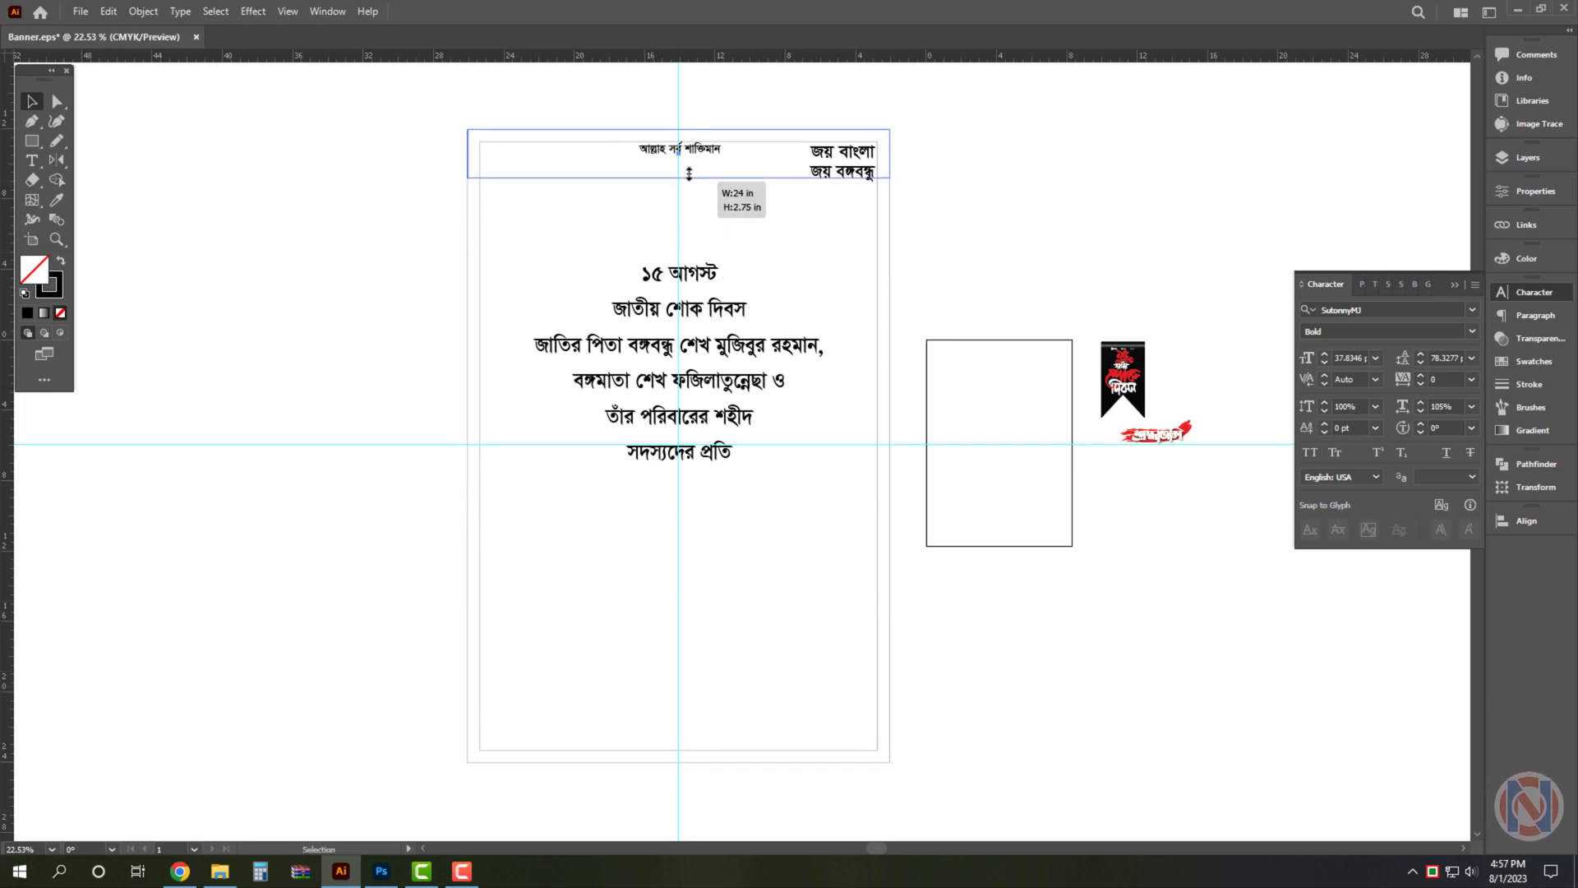
Fill the top strip solid black and make the 'আল্লাহ সর্ব শক্তিমান' title white
{"action": "key", "text": "z"}
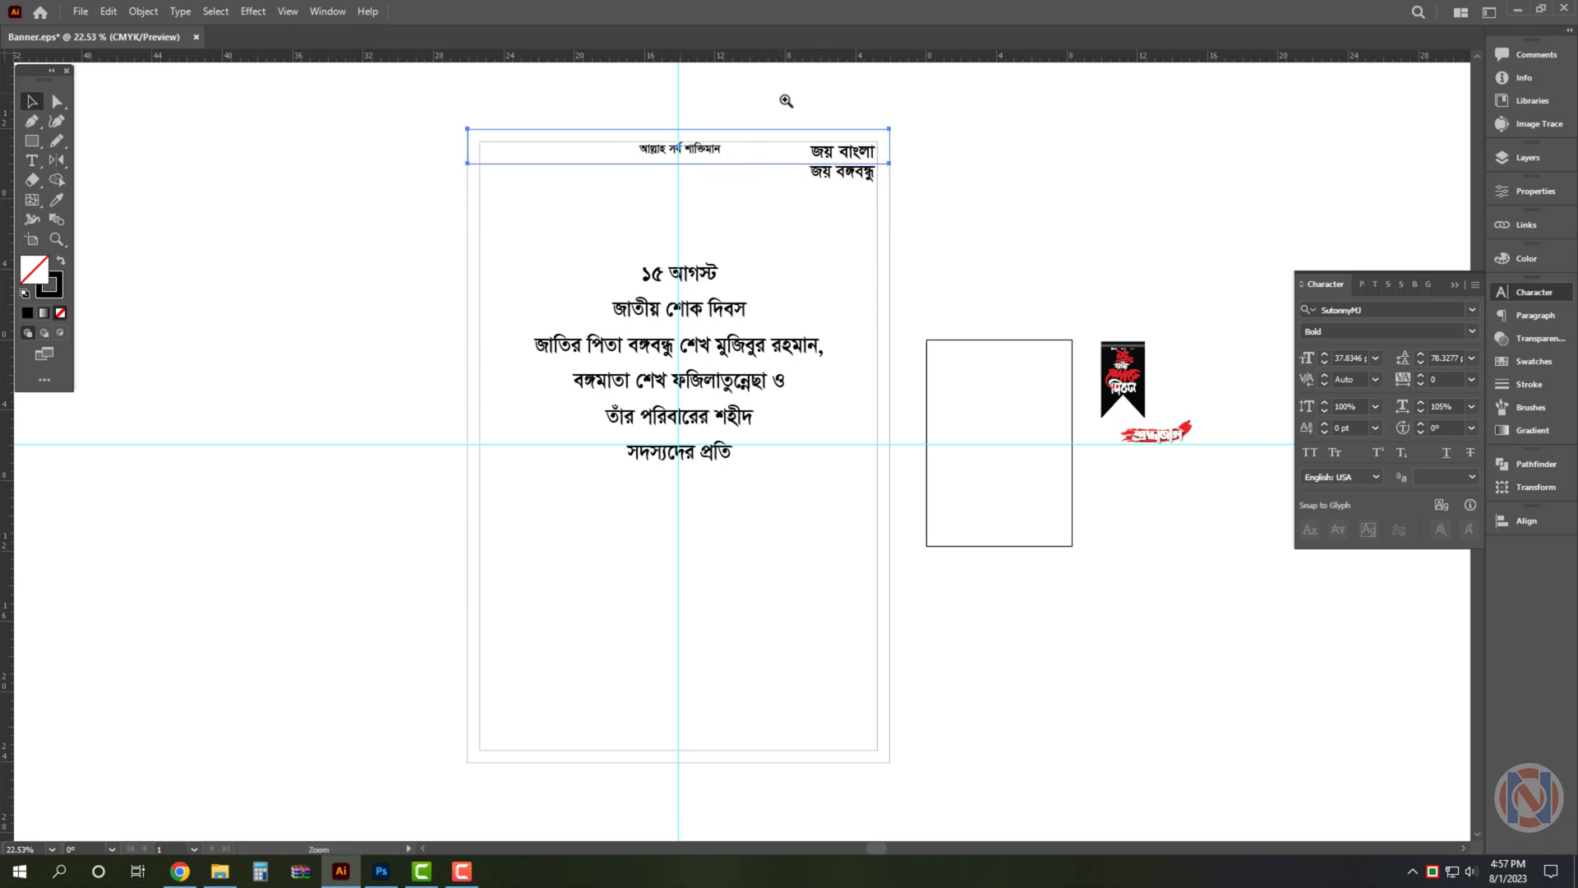
{"action": "left_click_drag", "start_coordinate": [781, 96], "coordinate": [945, 233]}
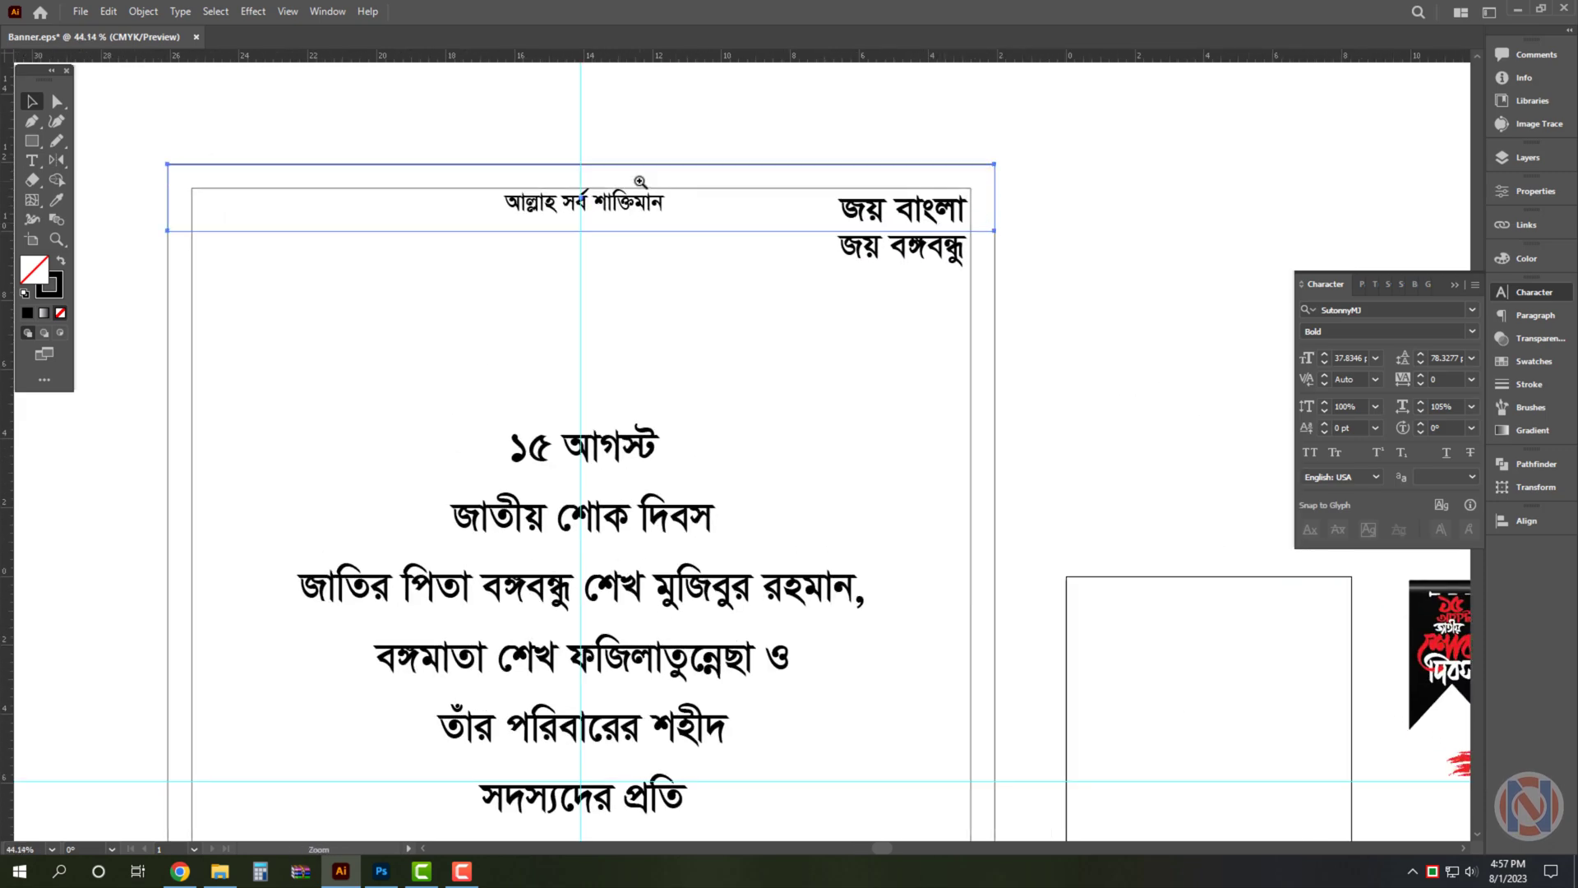
{"action": "left_click_drag", "start_coordinate": [640, 181], "coordinate": [670, 193]}
{"action": "left_click", "coordinate": [59, 262]}
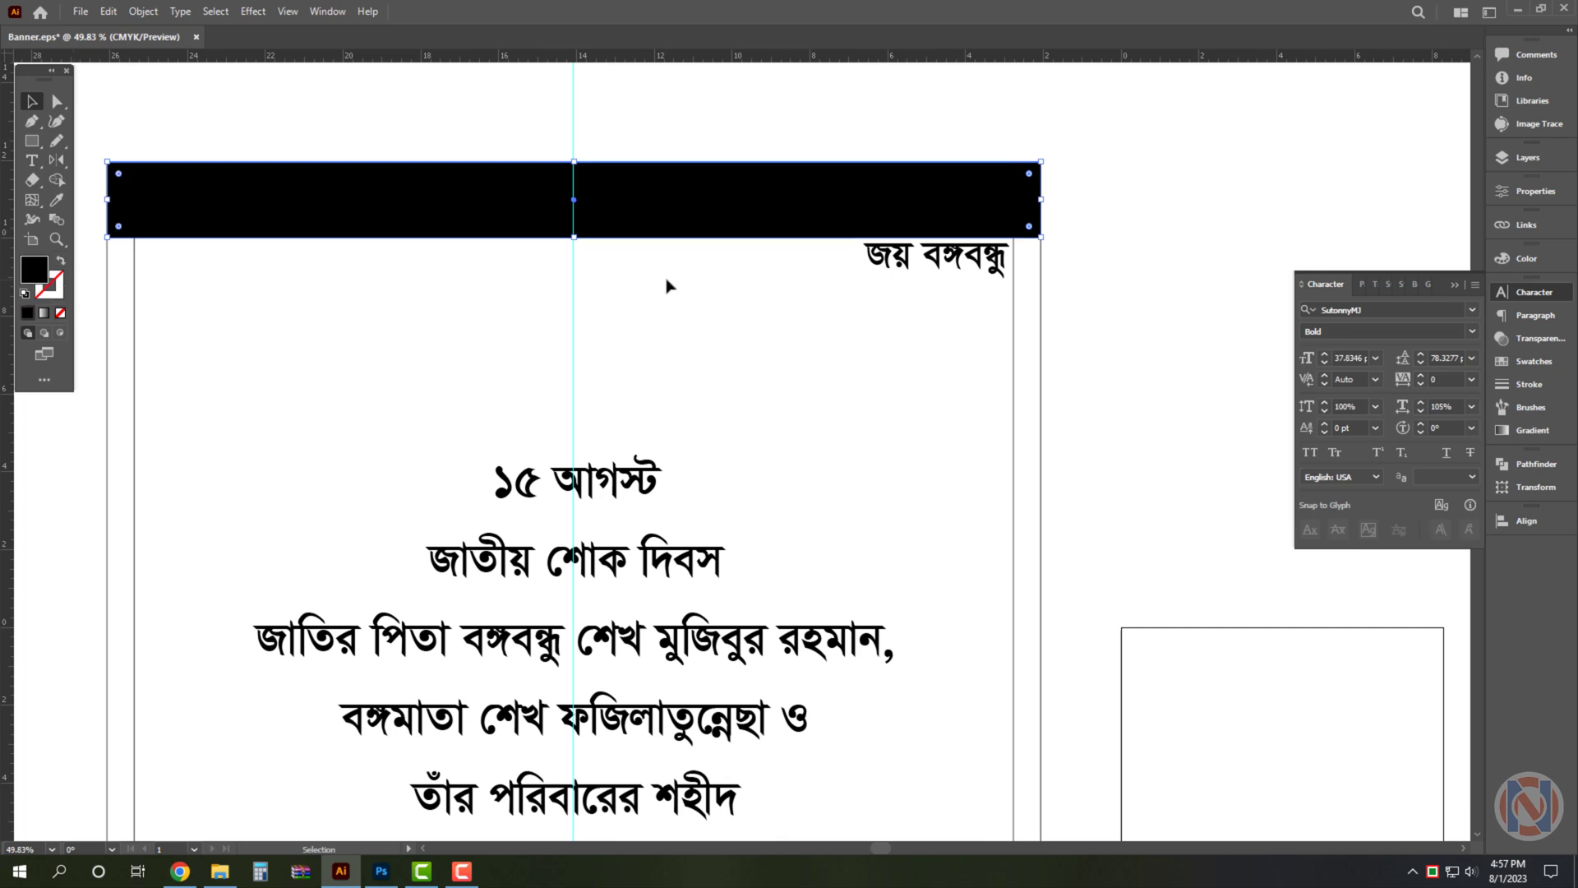
{"action": "left_click", "coordinate": [539, 211]}
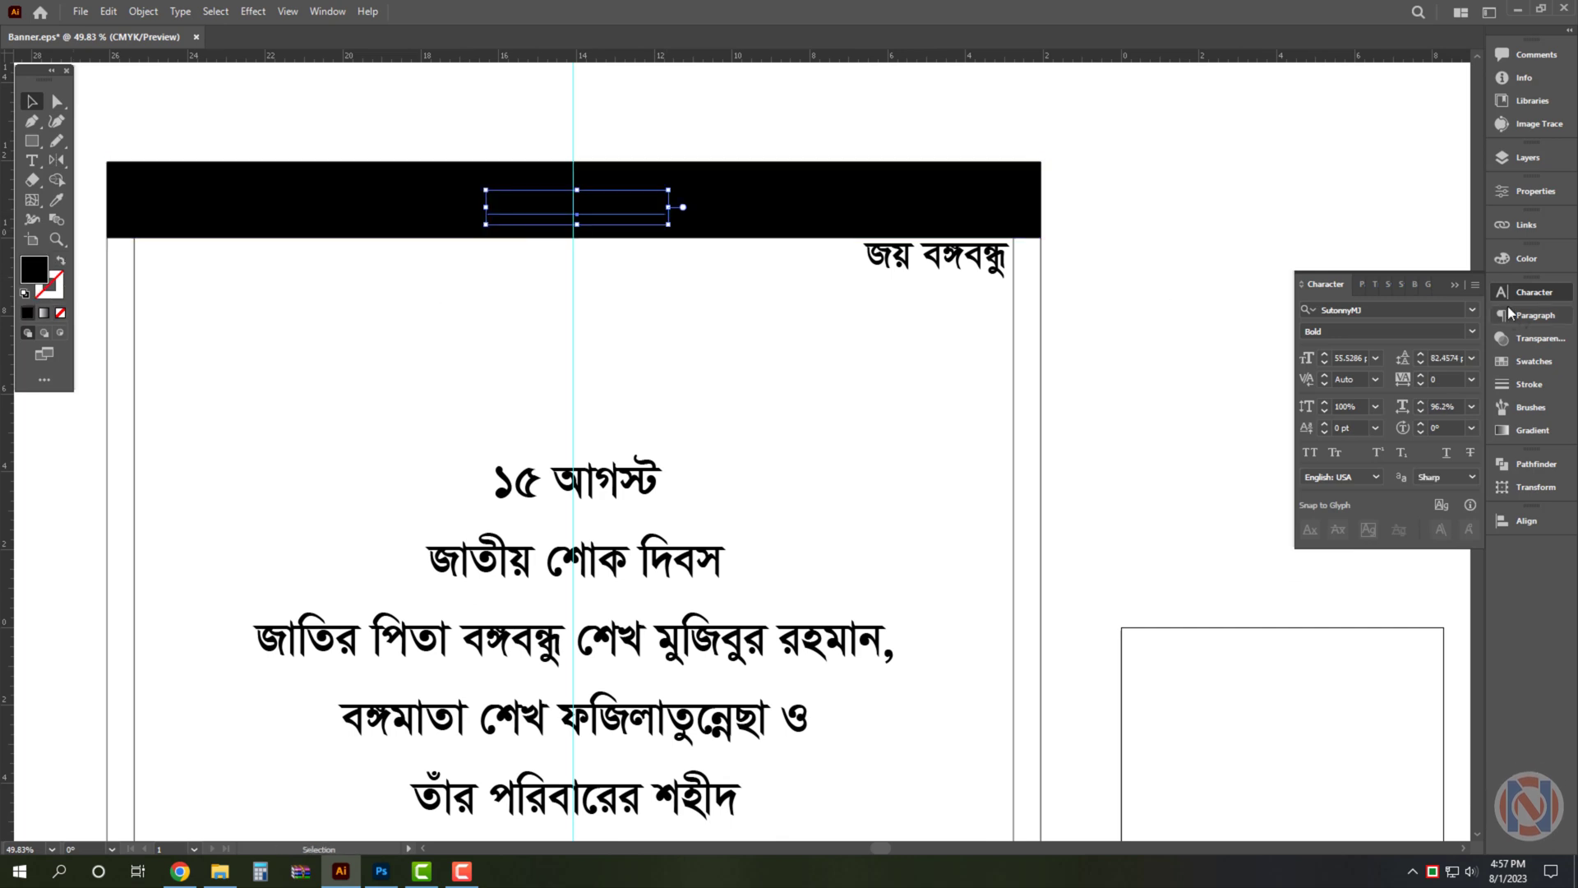
{"action": "left_click", "coordinate": [1523, 258]}
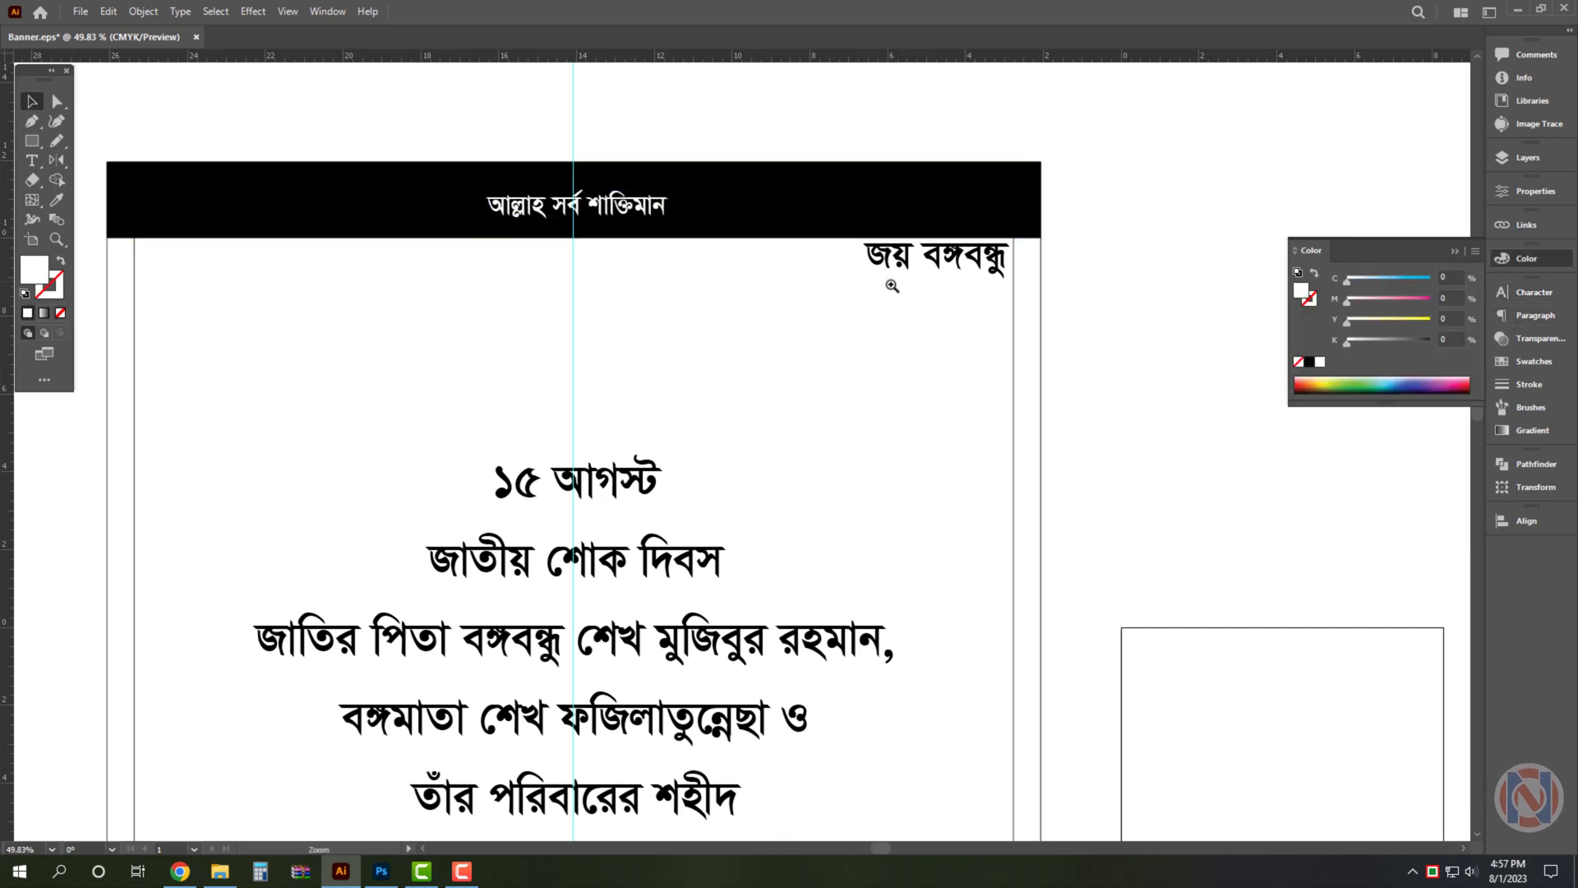
{"action": "scroll", "coordinate": [888, 282], "scroll_direction": "down", "scroll_amount": 1, "text": "alt"}
{"action": "left_click", "coordinate": [56, 141]}
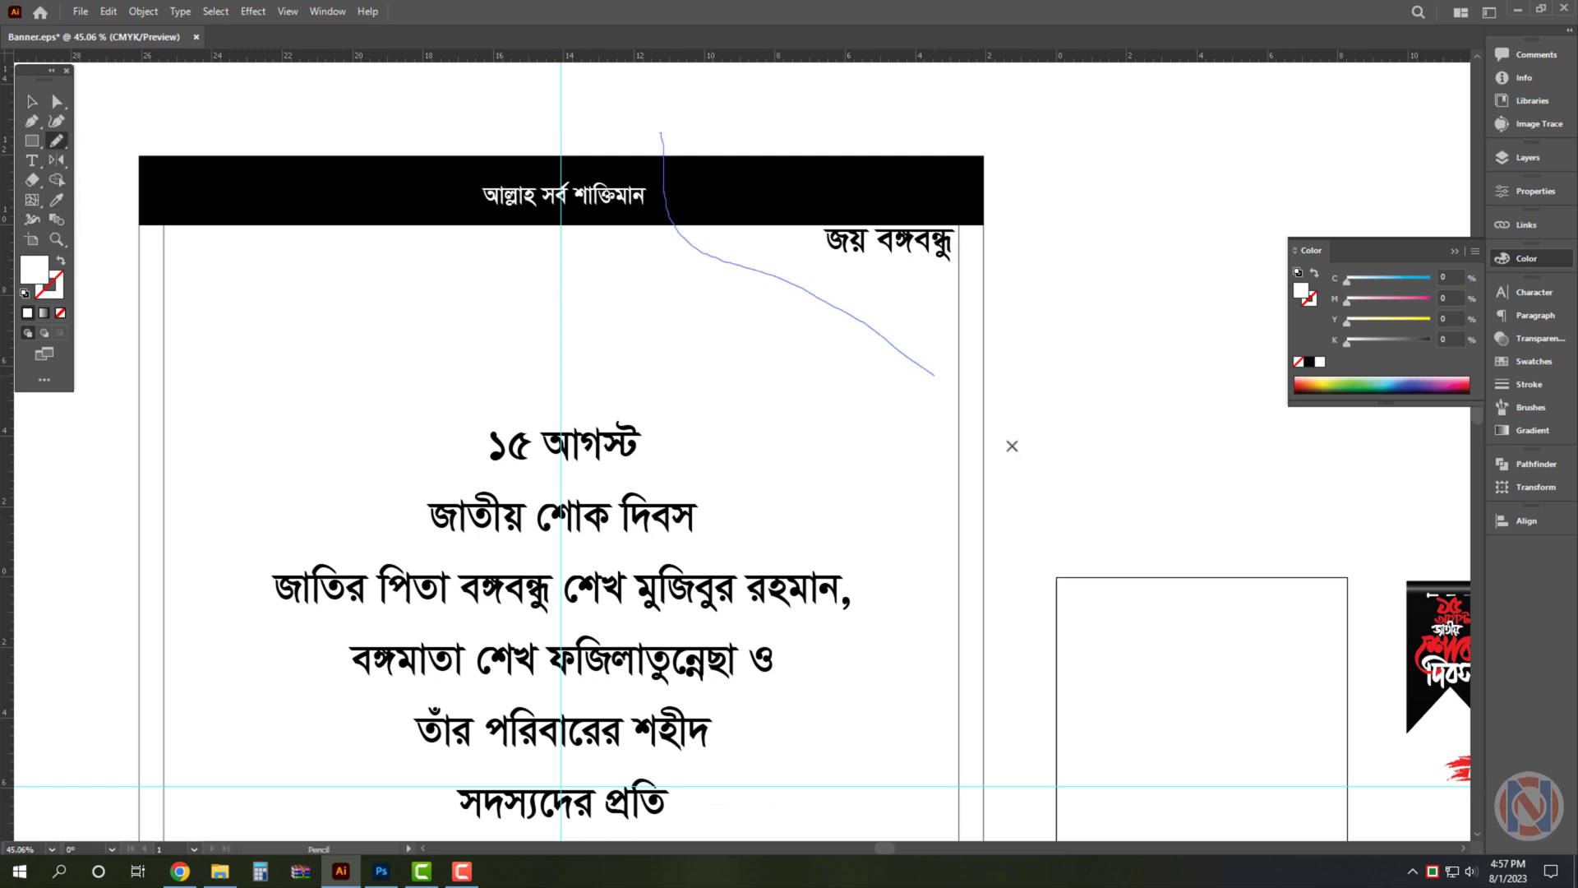
Draw a pencil curve from the banner down the right side, selected with the banner
{"action": "left_click_drag", "start_coordinate": [1012, 446], "coordinate": [1046, 537]}
{"action": "key", "text": "i"}
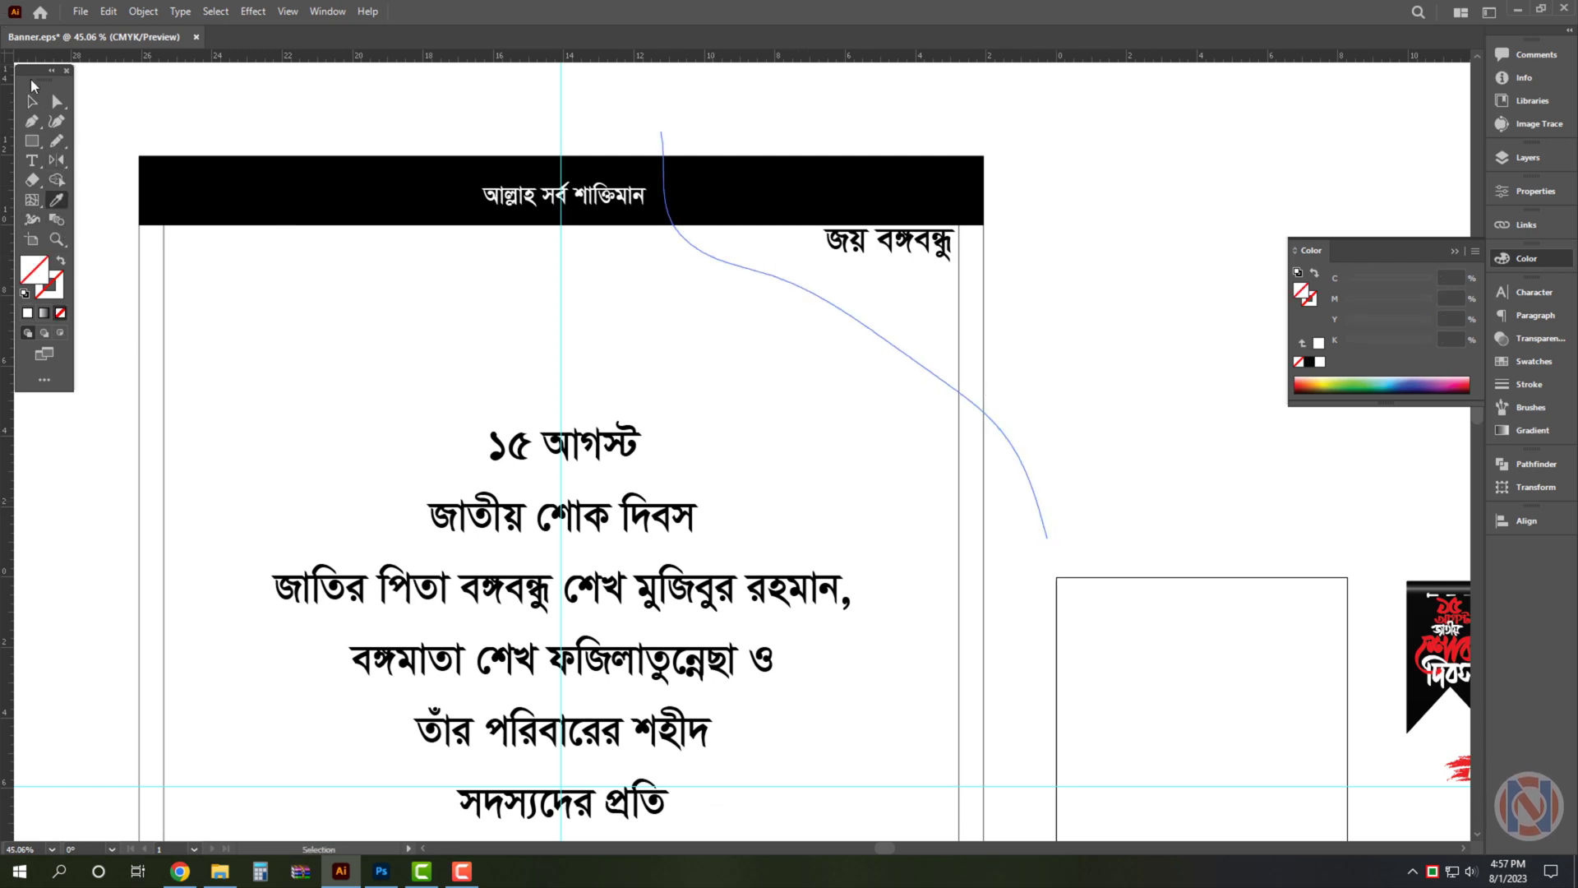
{"action": "left_click", "coordinate": [33, 102]}
{"action": "key", "text": "Delete"}
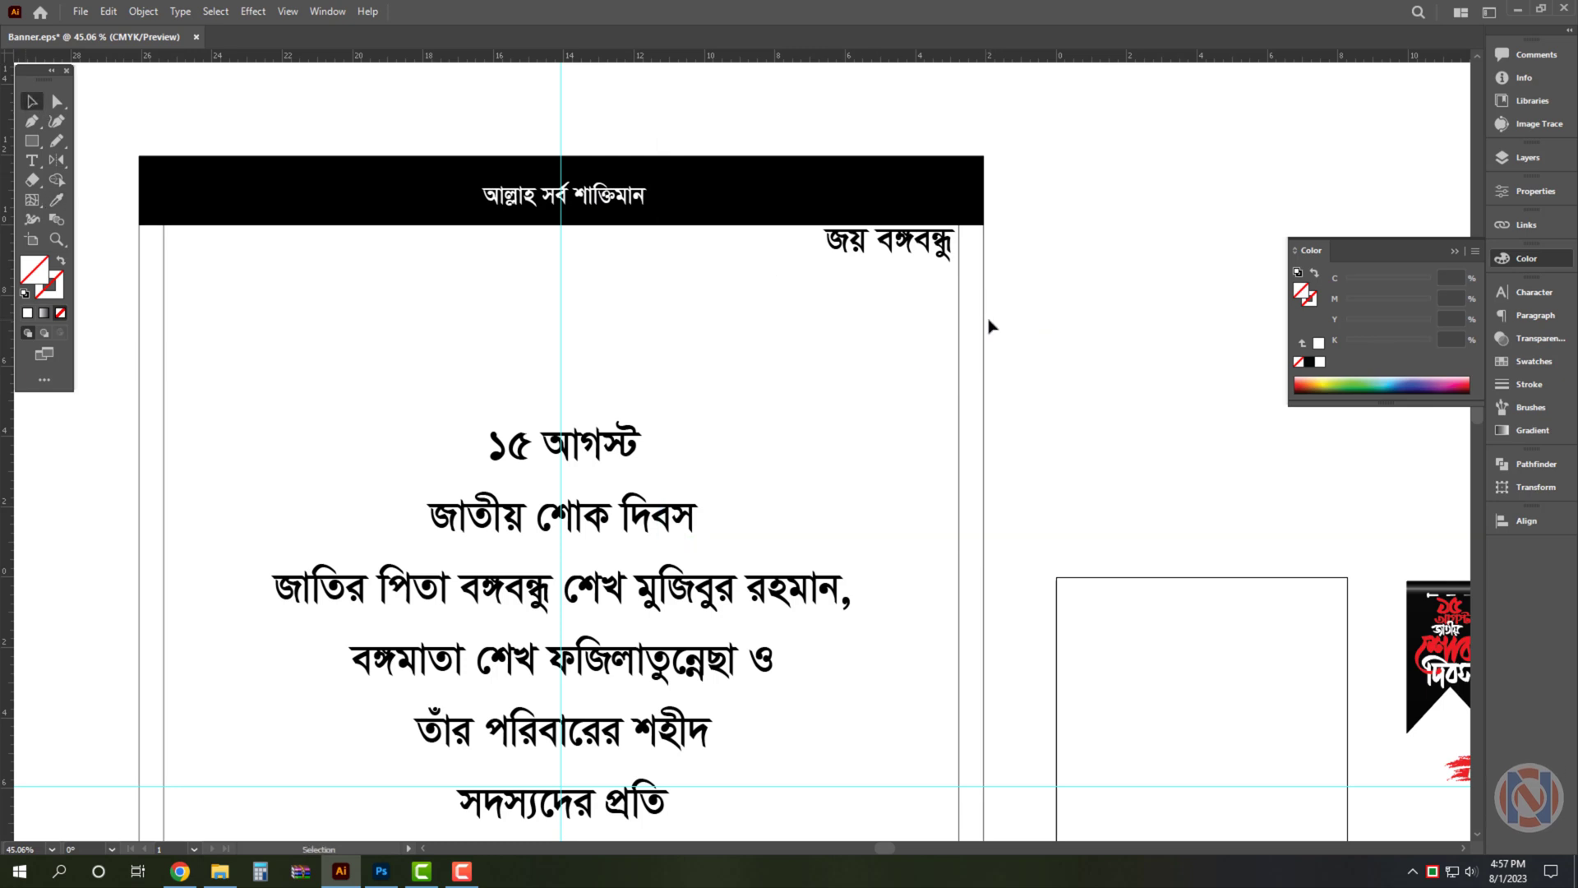
{"action": "left_click", "coordinate": [983, 328]}
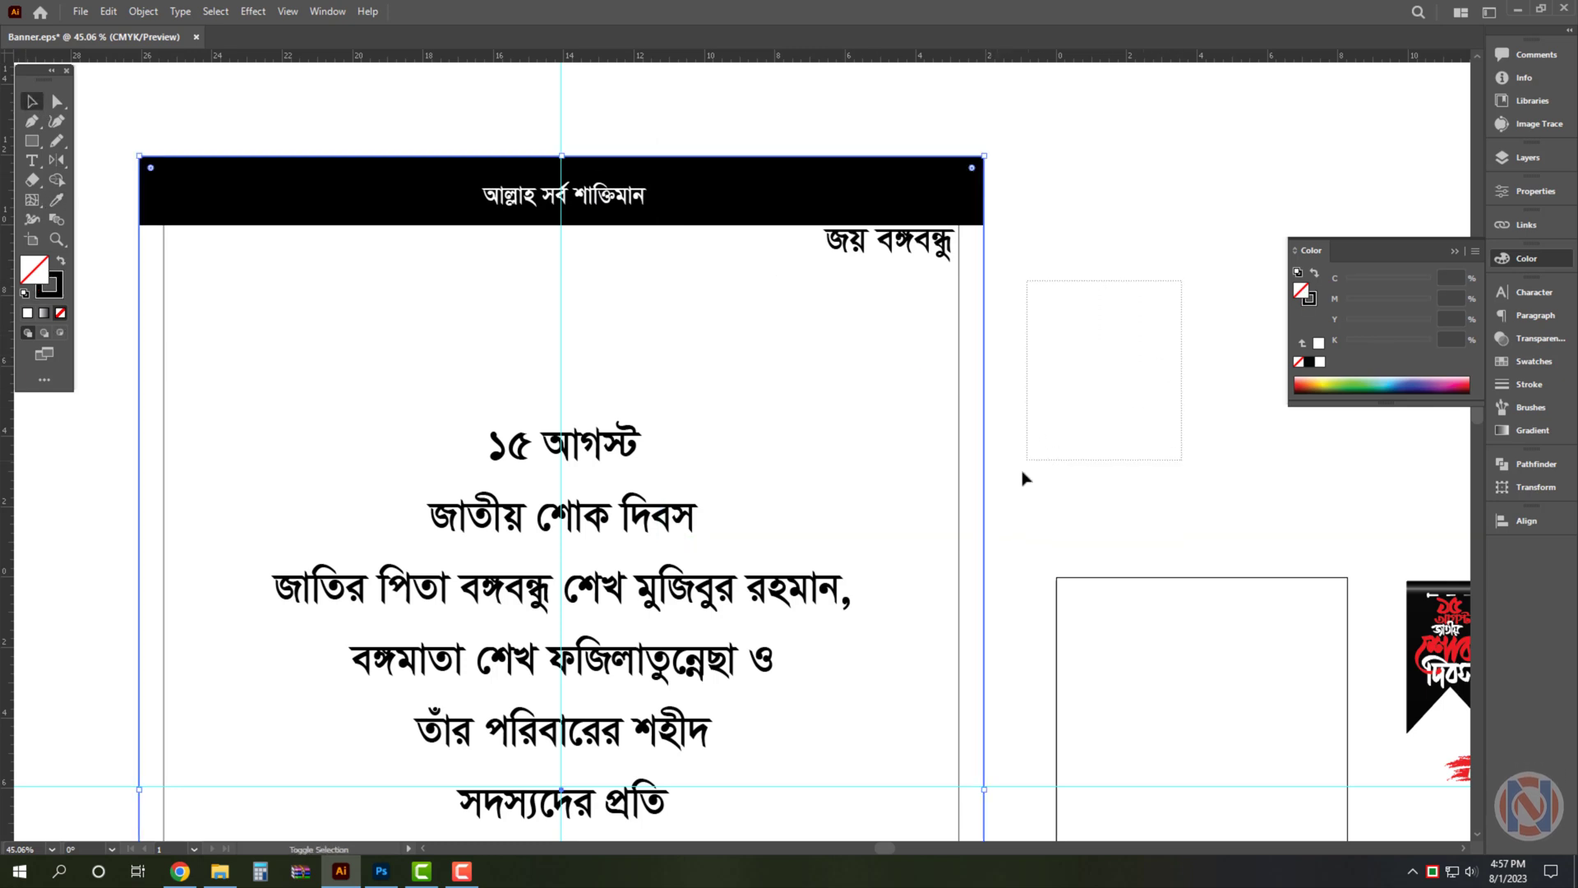
{"action": "key", "text": "ctrl+z"}
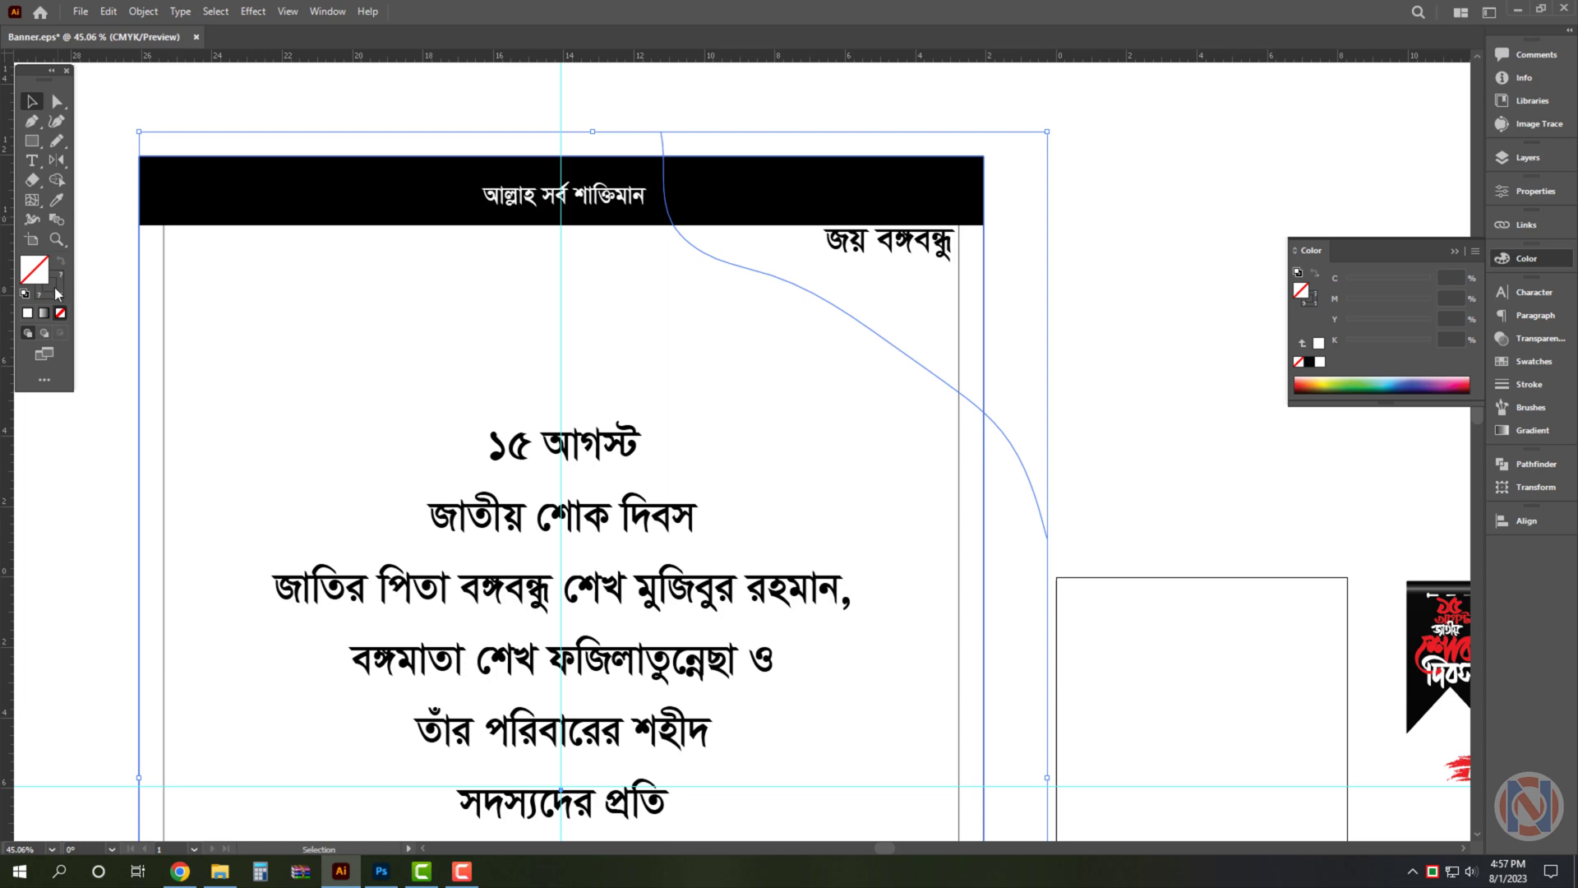
Divide the banner along the curve with Pathfinder and ungroup the pieces
{"action": "left_click", "coordinate": [1534, 464]}
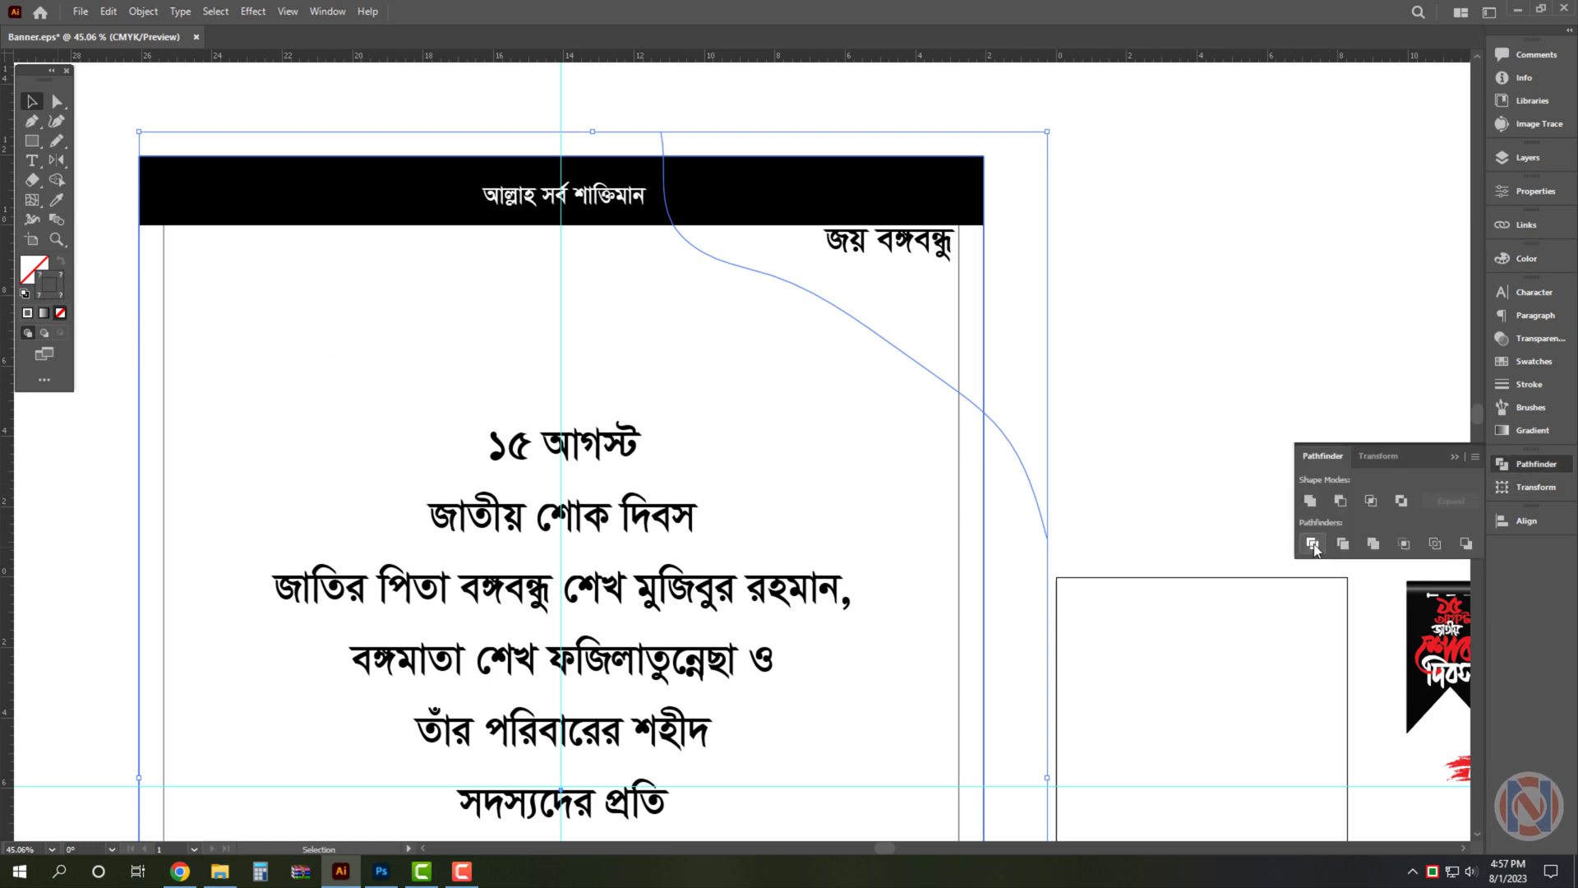
{"action": "left_click", "coordinate": [1313, 544]}
{"action": "right_click", "coordinate": [1155, 296]}
{"action": "left_click", "coordinate": [1226, 434]}
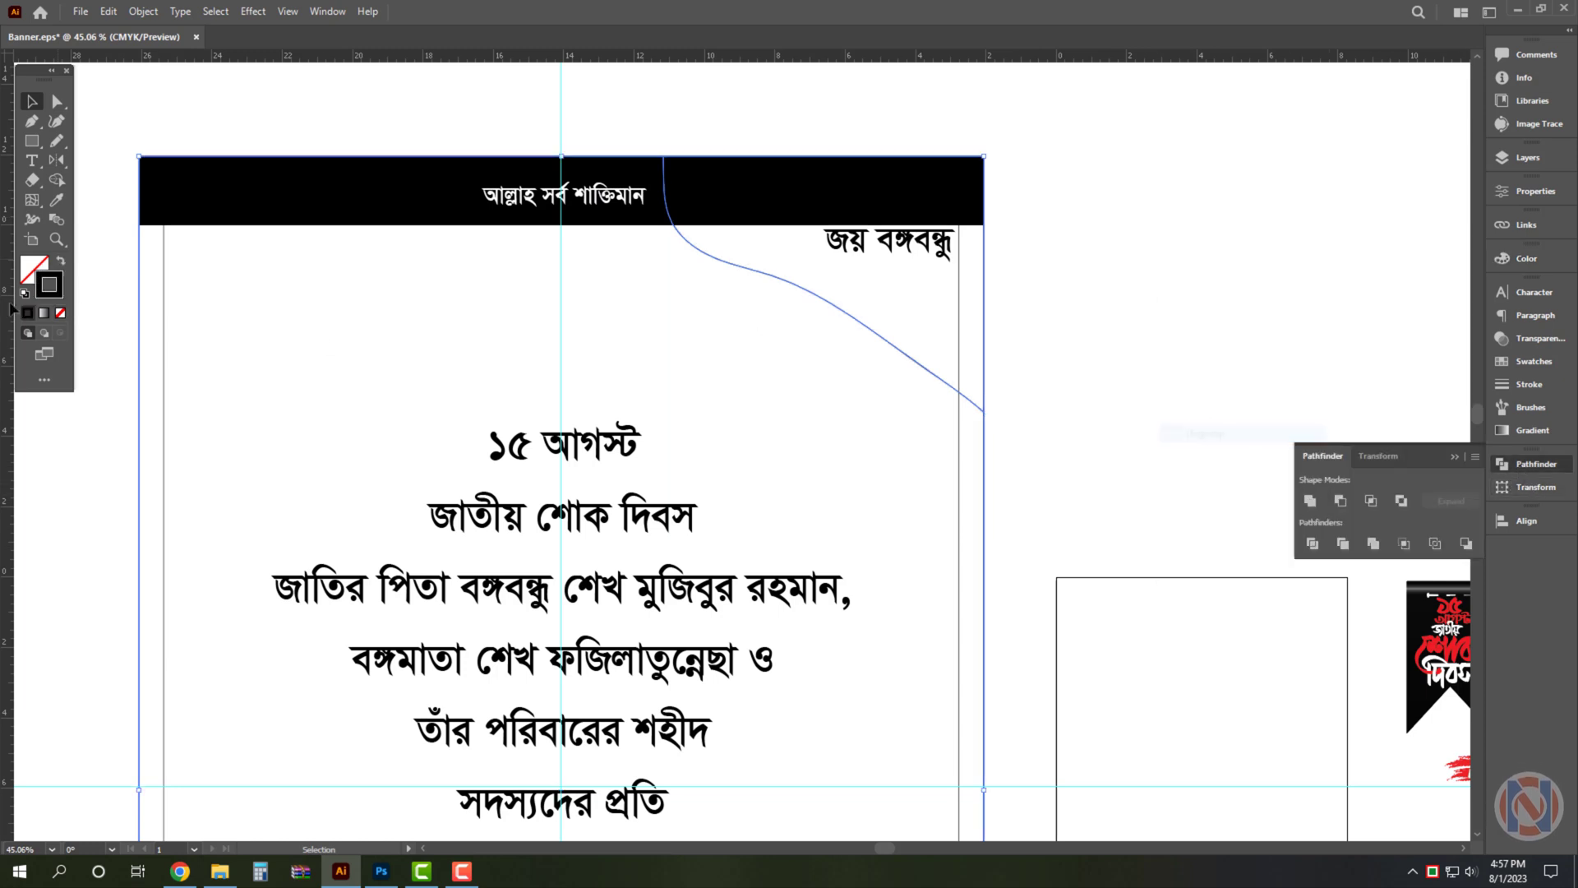
{"action": "left_click", "coordinate": [57, 263]}
Fill the curved corner piece with 30% black
{"action": "left_click", "coordinate": [896, 315]}
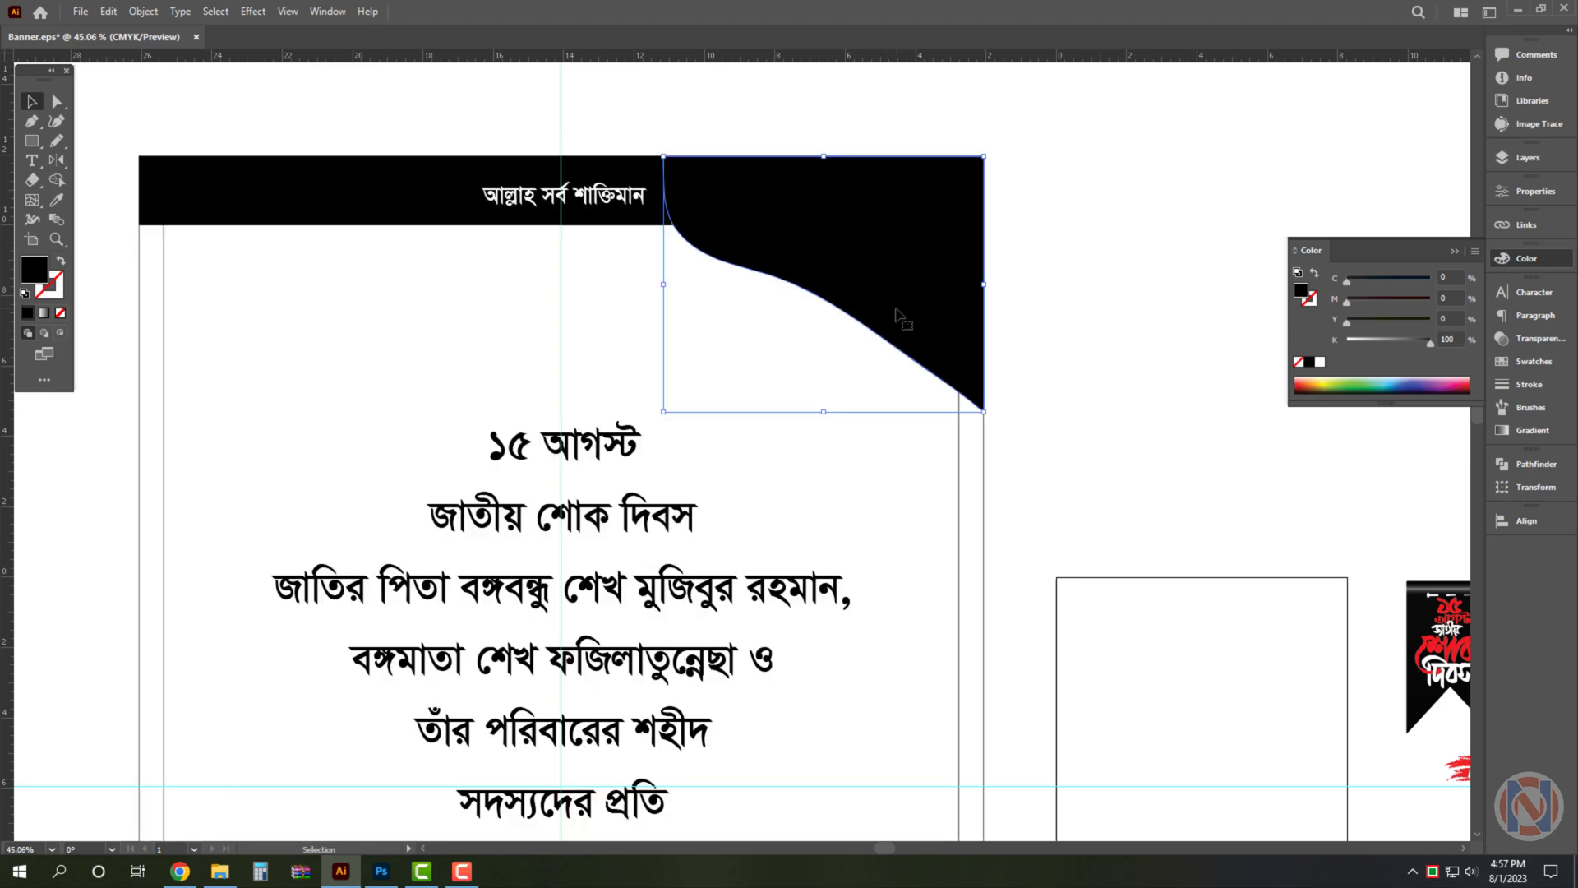
{"action": "key", "text": "a"}
{"action": "scroll", "coordinate": [856, 245], "scroll_direction": "up", "scroll_amount": 2}
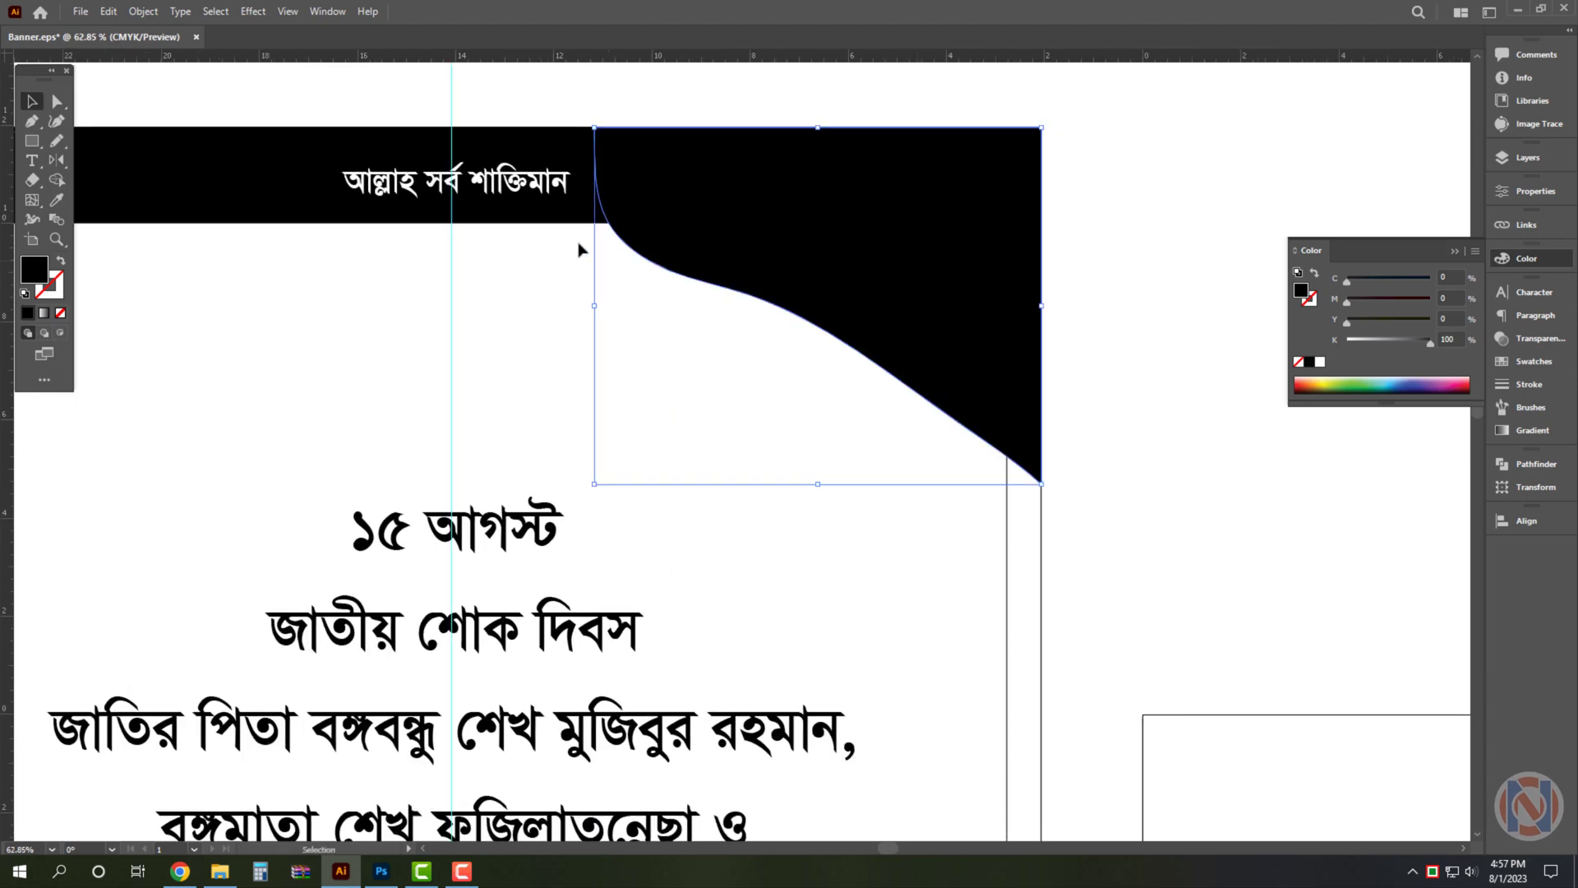
{"action": "left_click", "coordinate": [247, 185], "text": "ctrl"}
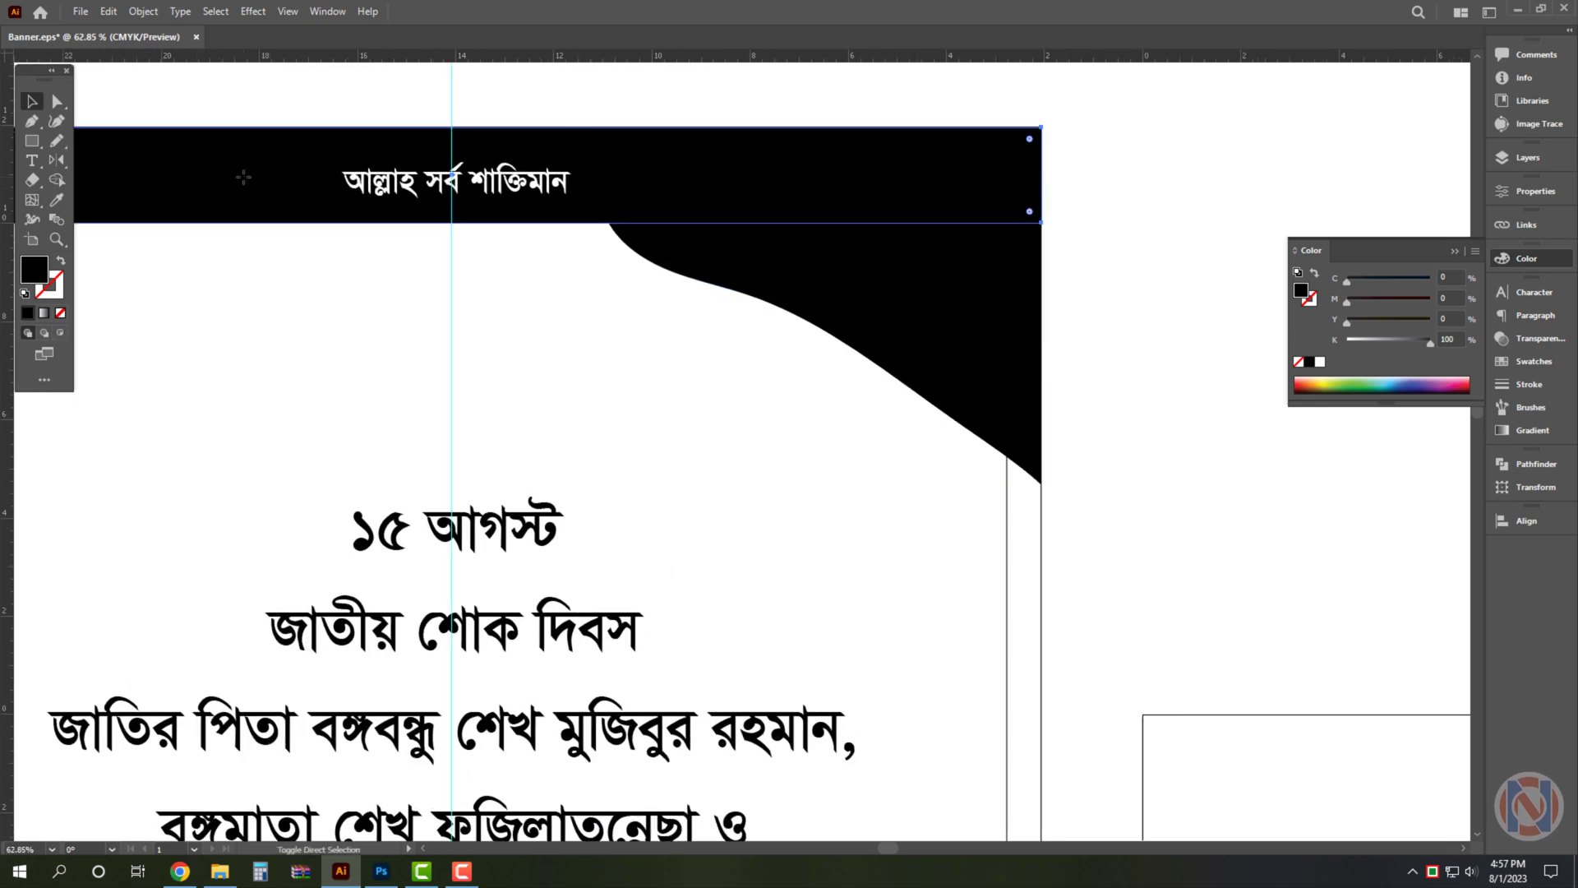
{"action": "left_click", "coordinate": [950, 303]}
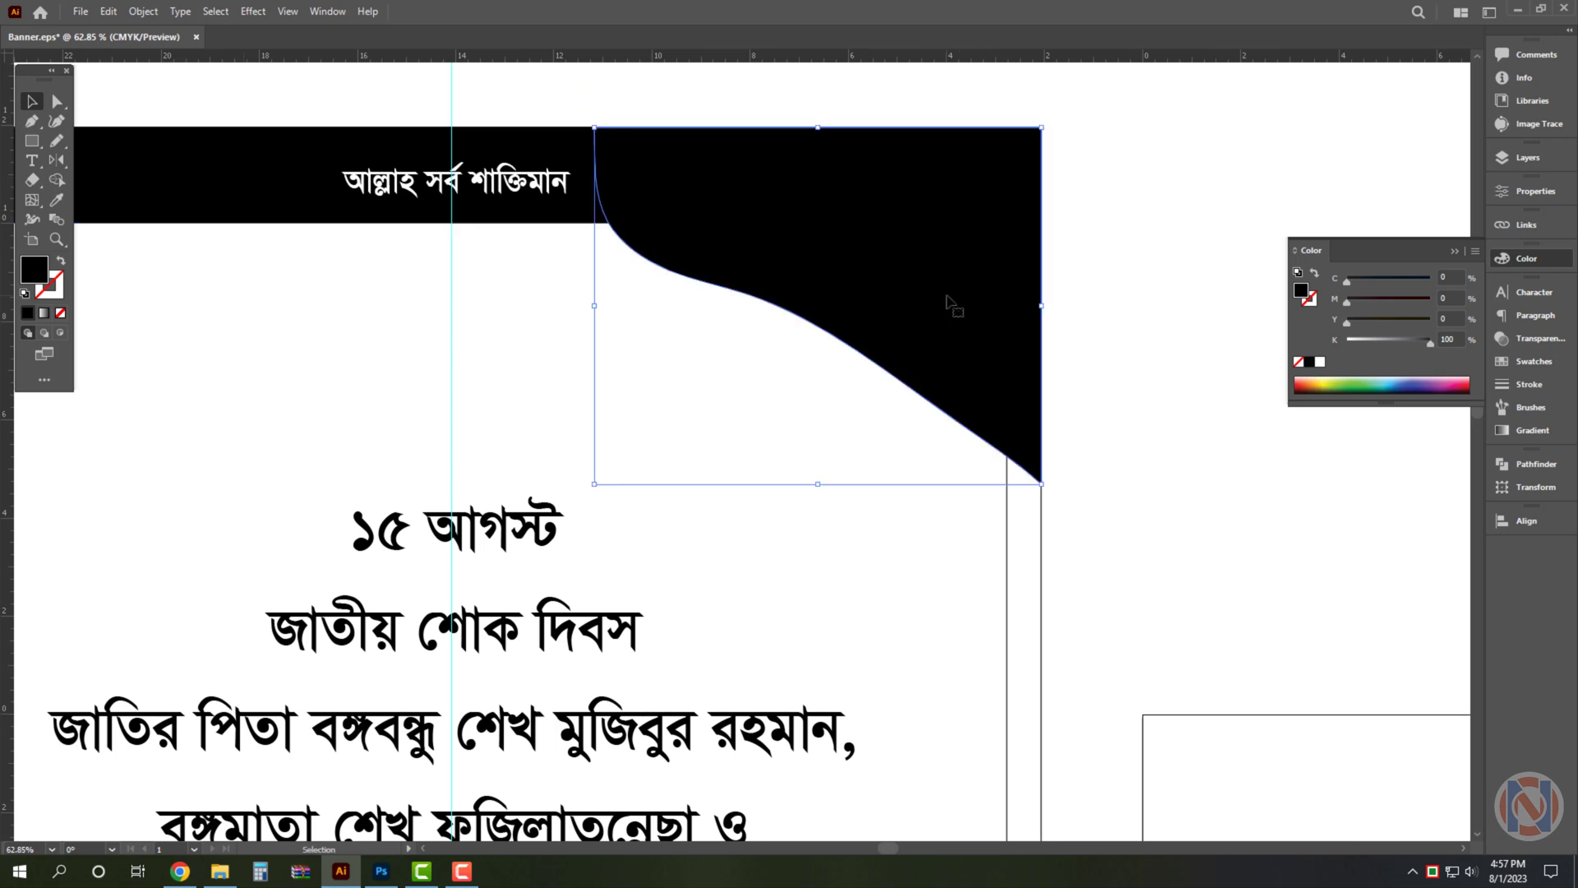
{"action": "left_click", "coordinate": [1447, 339]}
{"action": "type", "text": "30"}
{"action": "key", "text": "Return"}
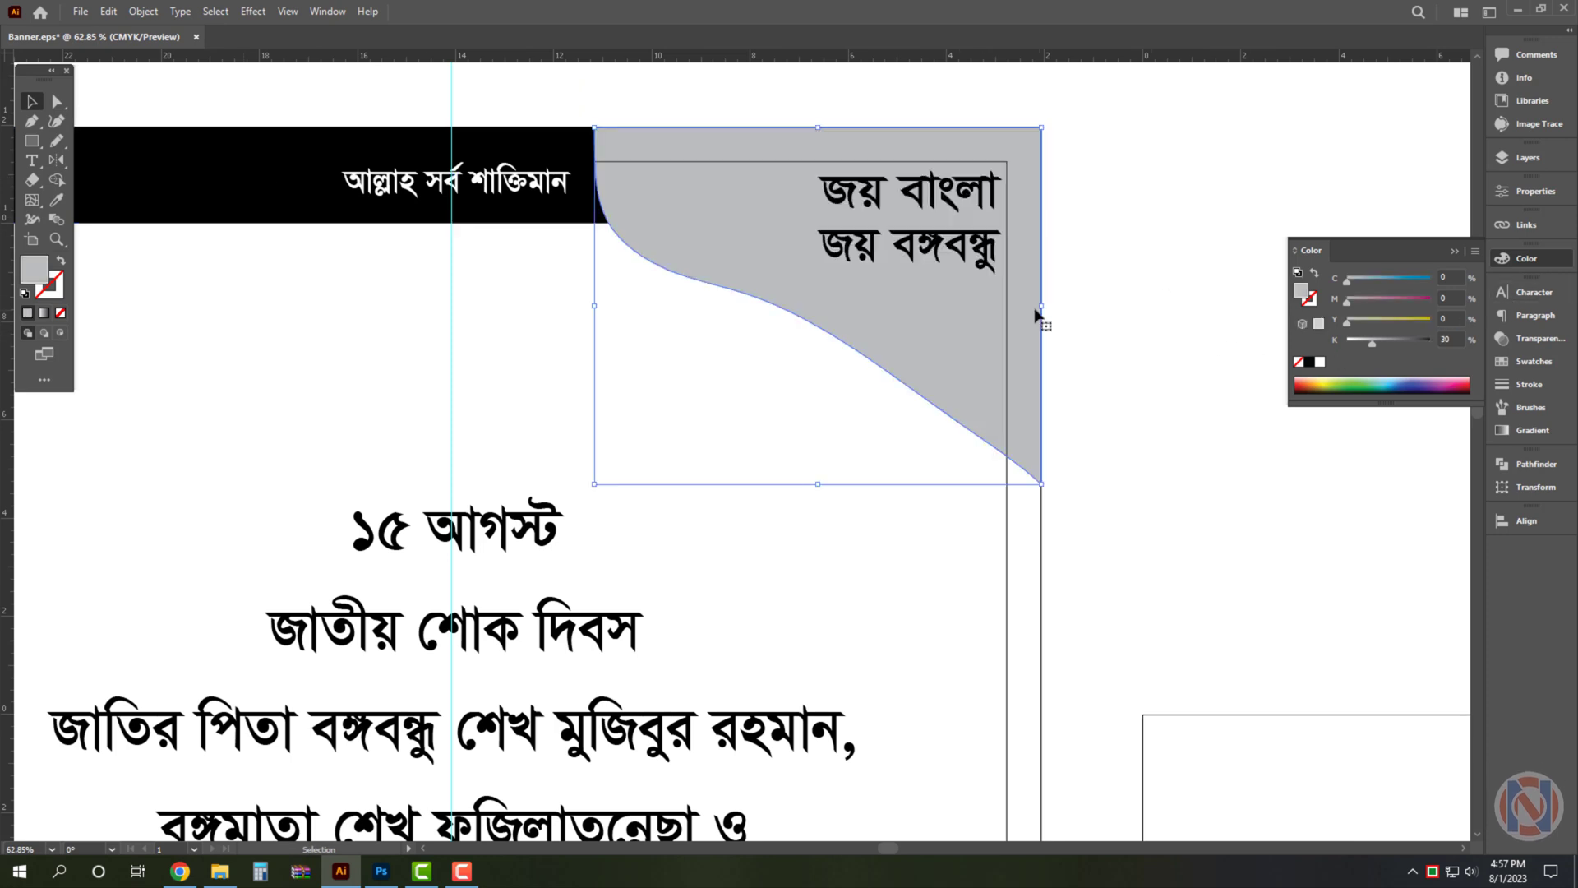
Resize the grey corner shape and eyedropper the header bar's black onto it
{"action": "left_click_drag", "start_coordinate": [595, 485], "coordinate": [669, 445]}
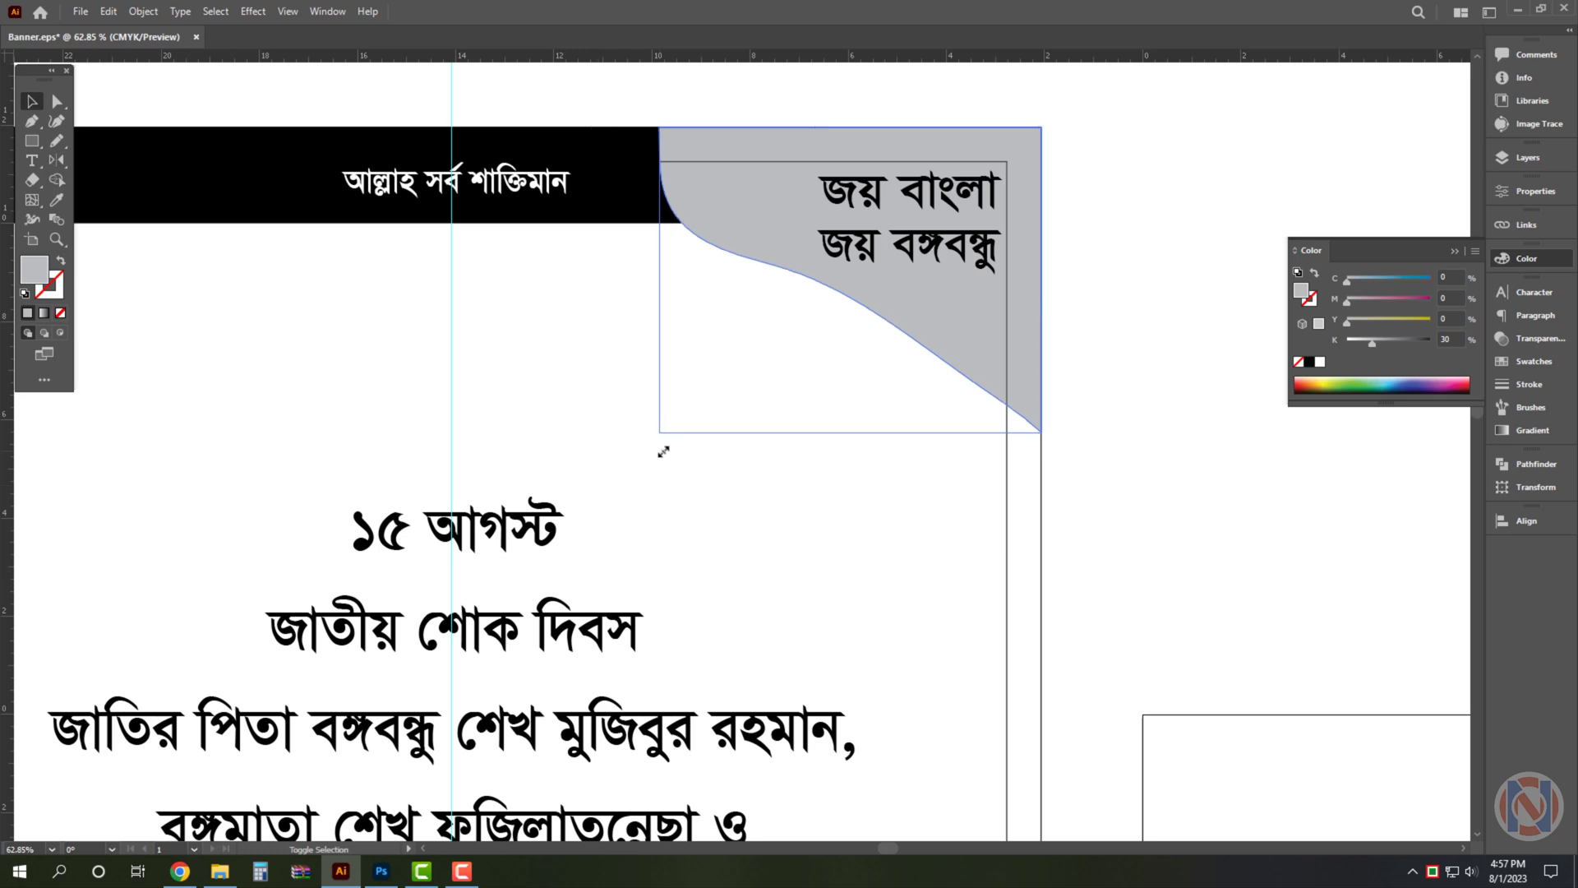
{"action": "key", "text": "a"}
{"action": "key", "text": "v"}
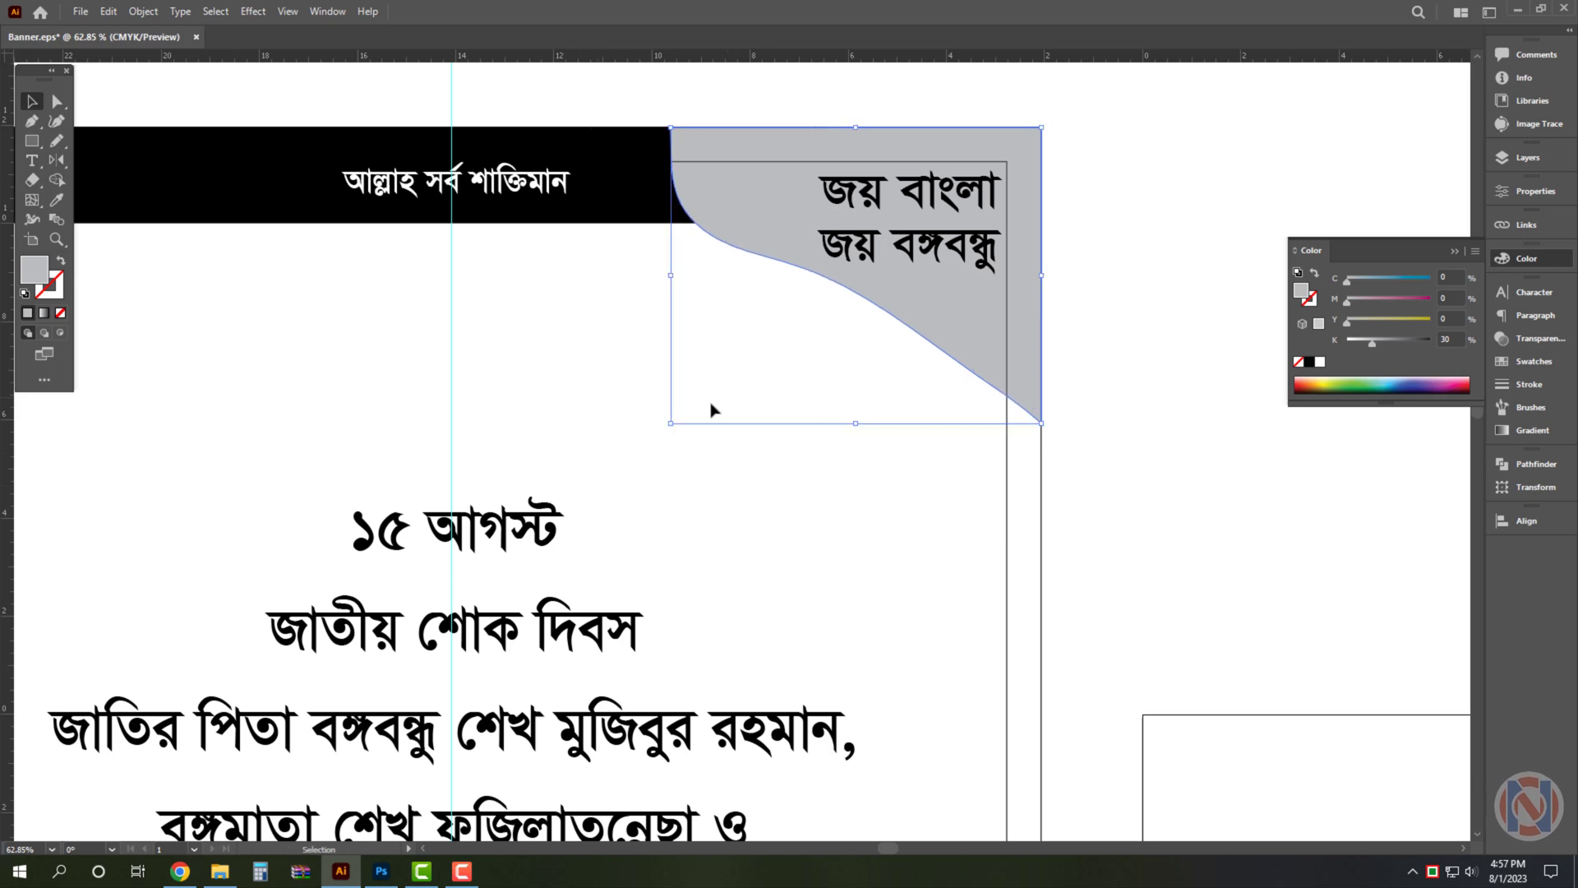
{"action": "left_click_drag", "start_coordinate": [669, 425], "coordinate": [656, 435]}
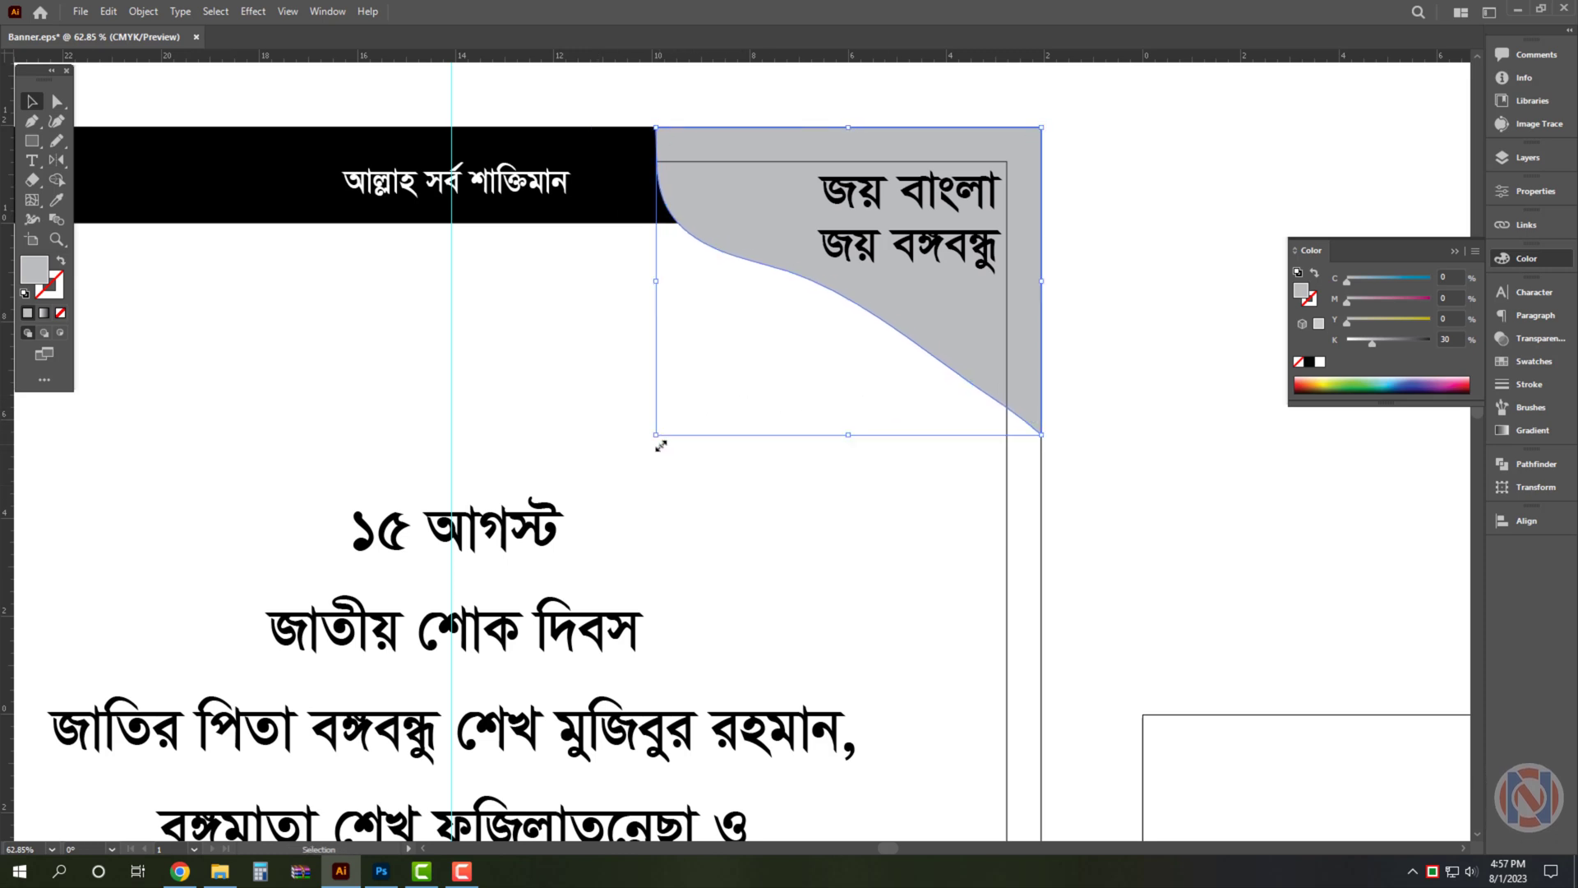
{"action": "key", "text": "n"}
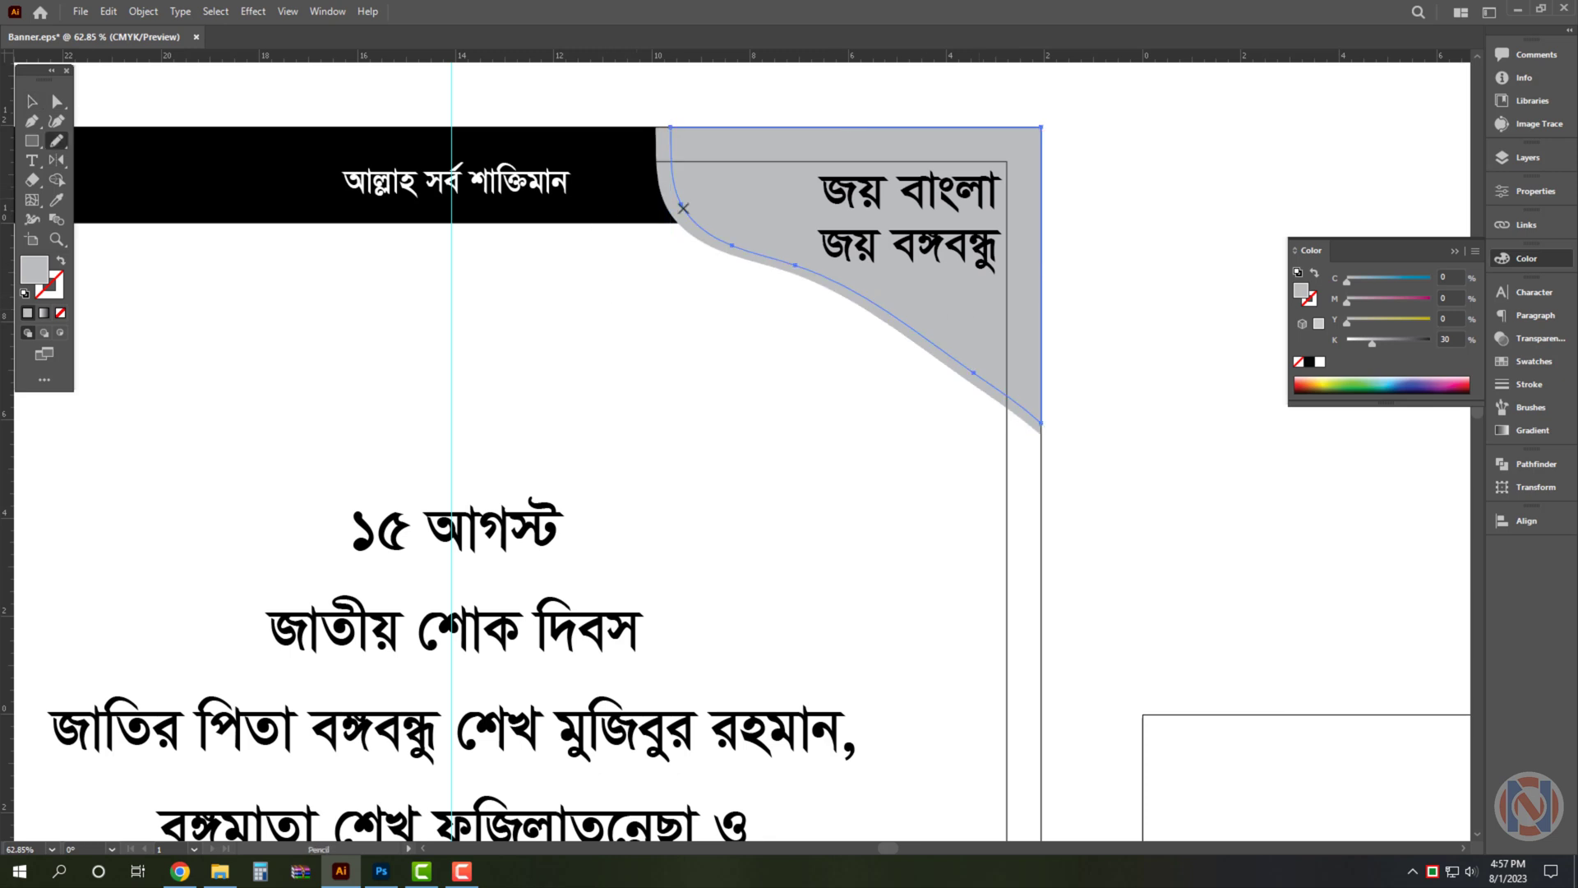
{"action": "key", "text": "i"}
{"action": "left_click", "coordinate": [640, 200]}
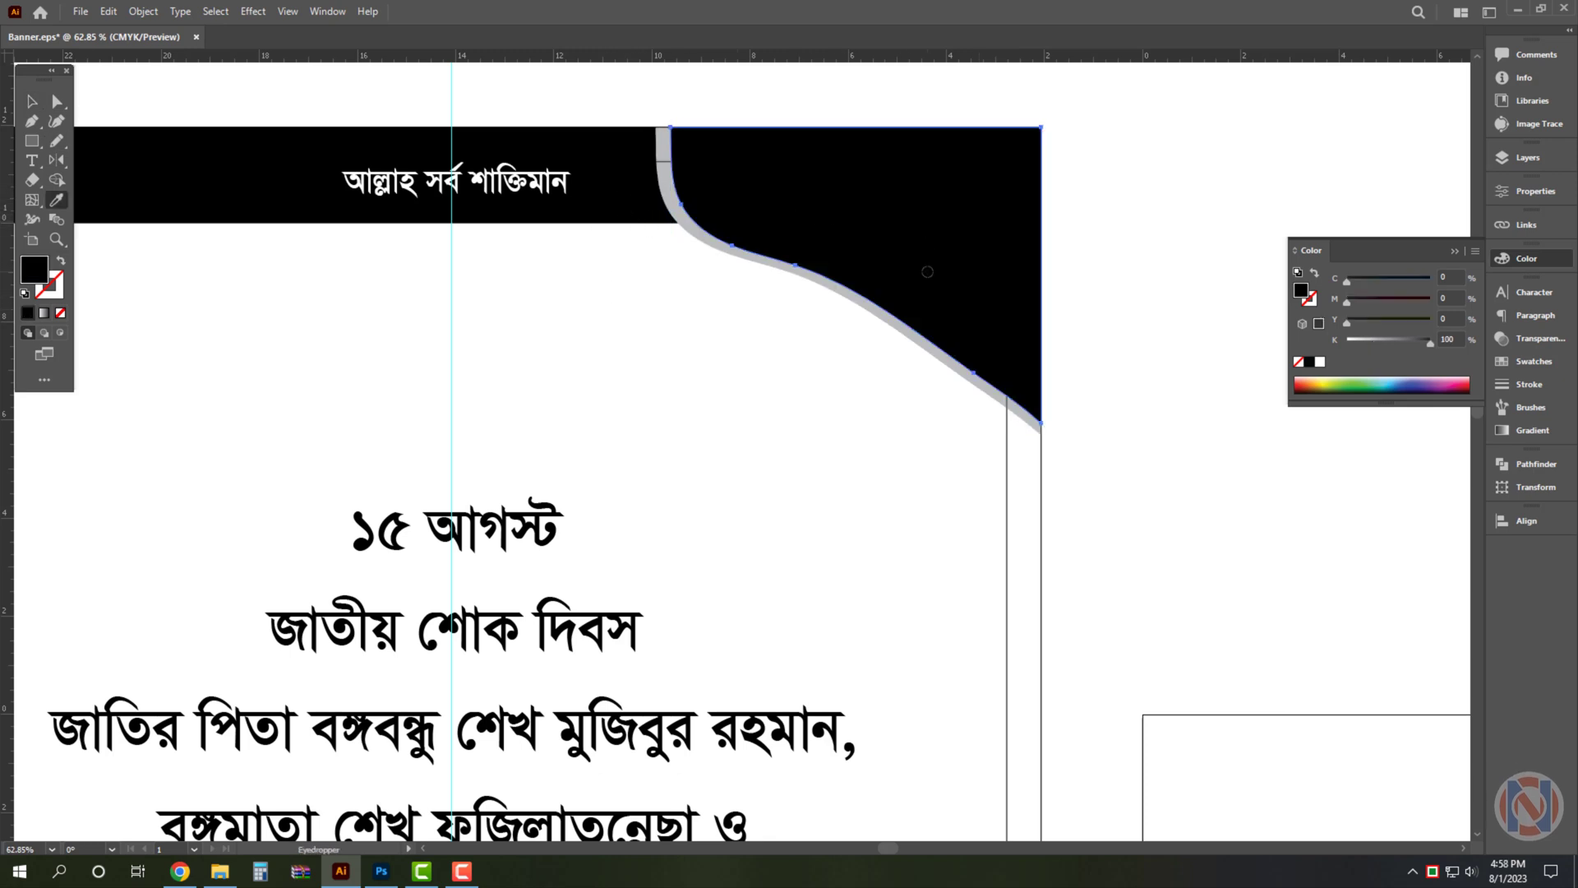
Turn the 'জয় বাংলা / জয় বঙ্গবন্ধু' slogan text white
{"action": "key", "text": "v"}
{"action": "left_click", "coordinate": [904, 260]}
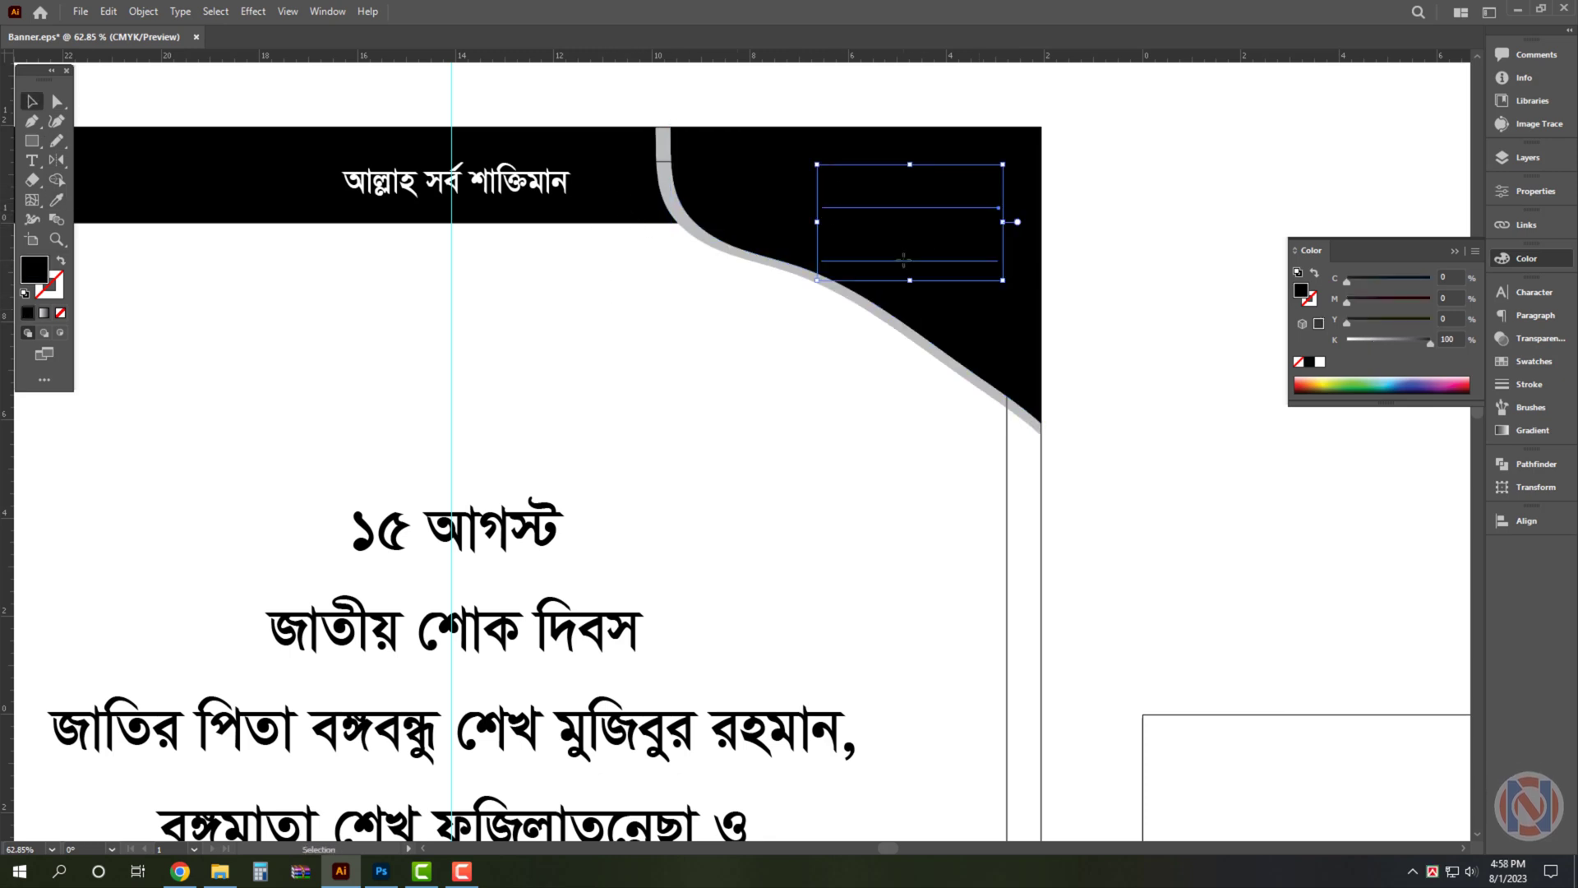
{"action": "left_click", "coordinate": [1321, 362]}
{"action": "left_click", "coordinate": [1206, 183]}
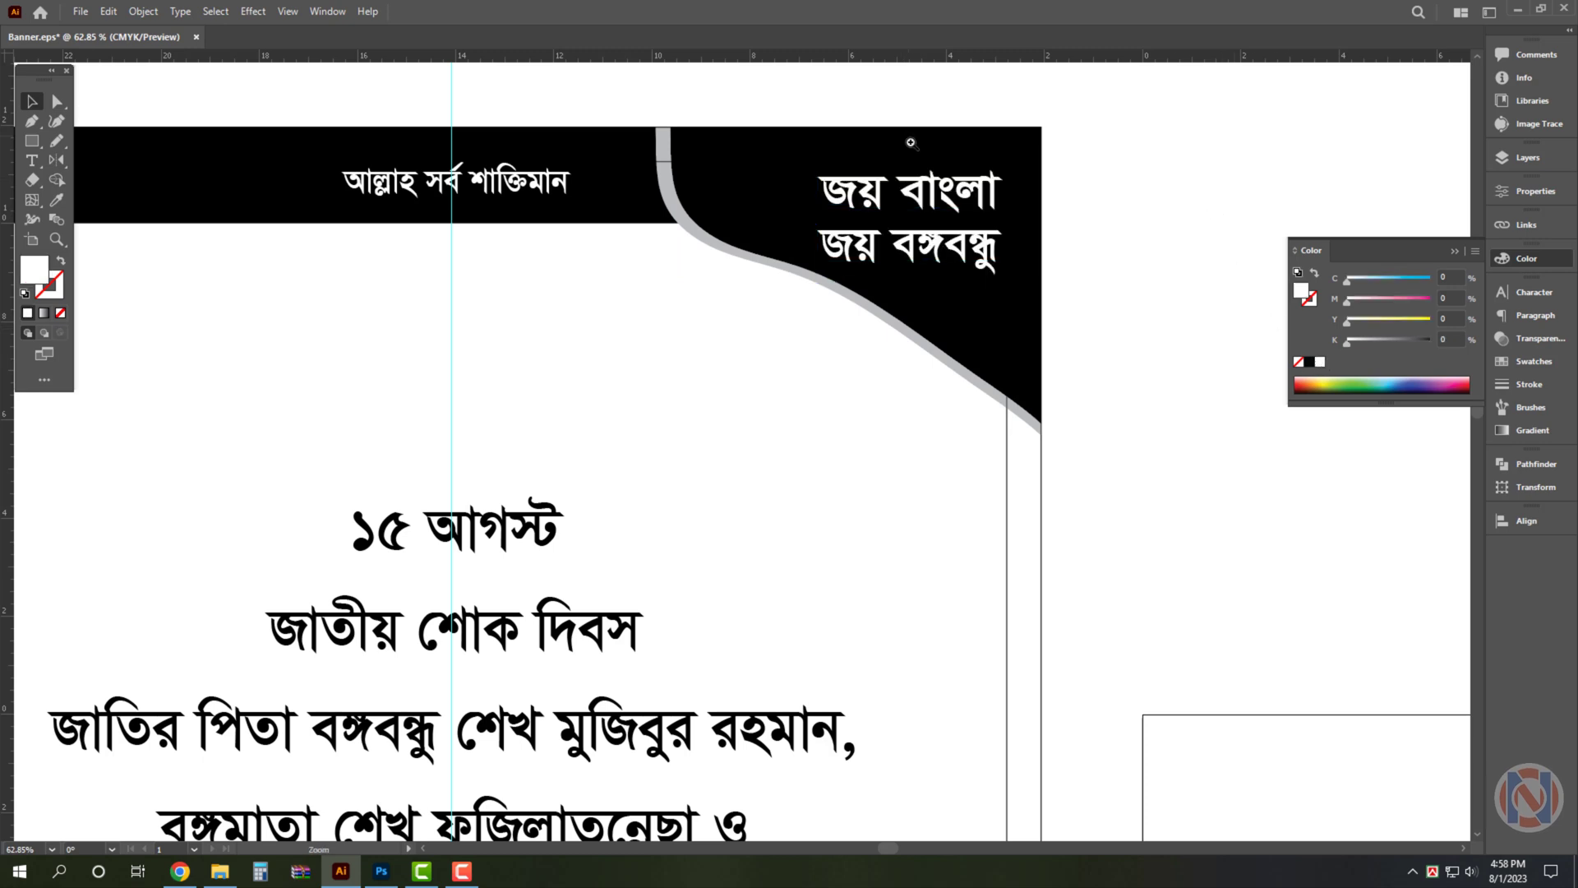
{"action": "scroll", "coordinate": [910, 140], "scroll_direction": "up", "scroll_amount": 5}
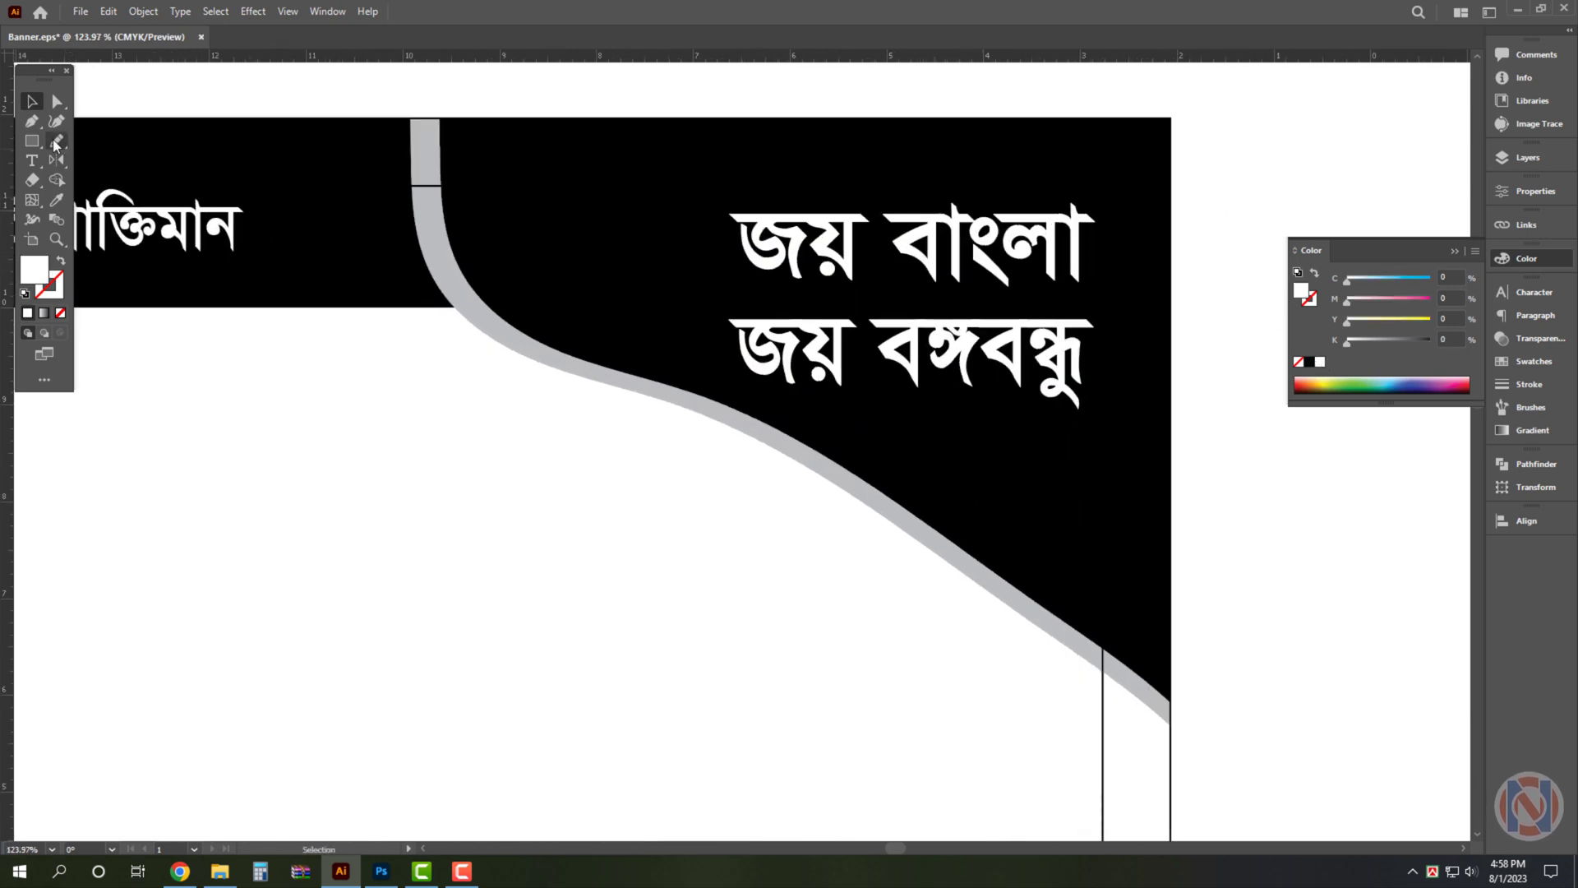
Draw a small square, rotate it 45° into a diamond, and butt a second diamond against it
{"action": "left_click", "coordinate": [32, 141]}
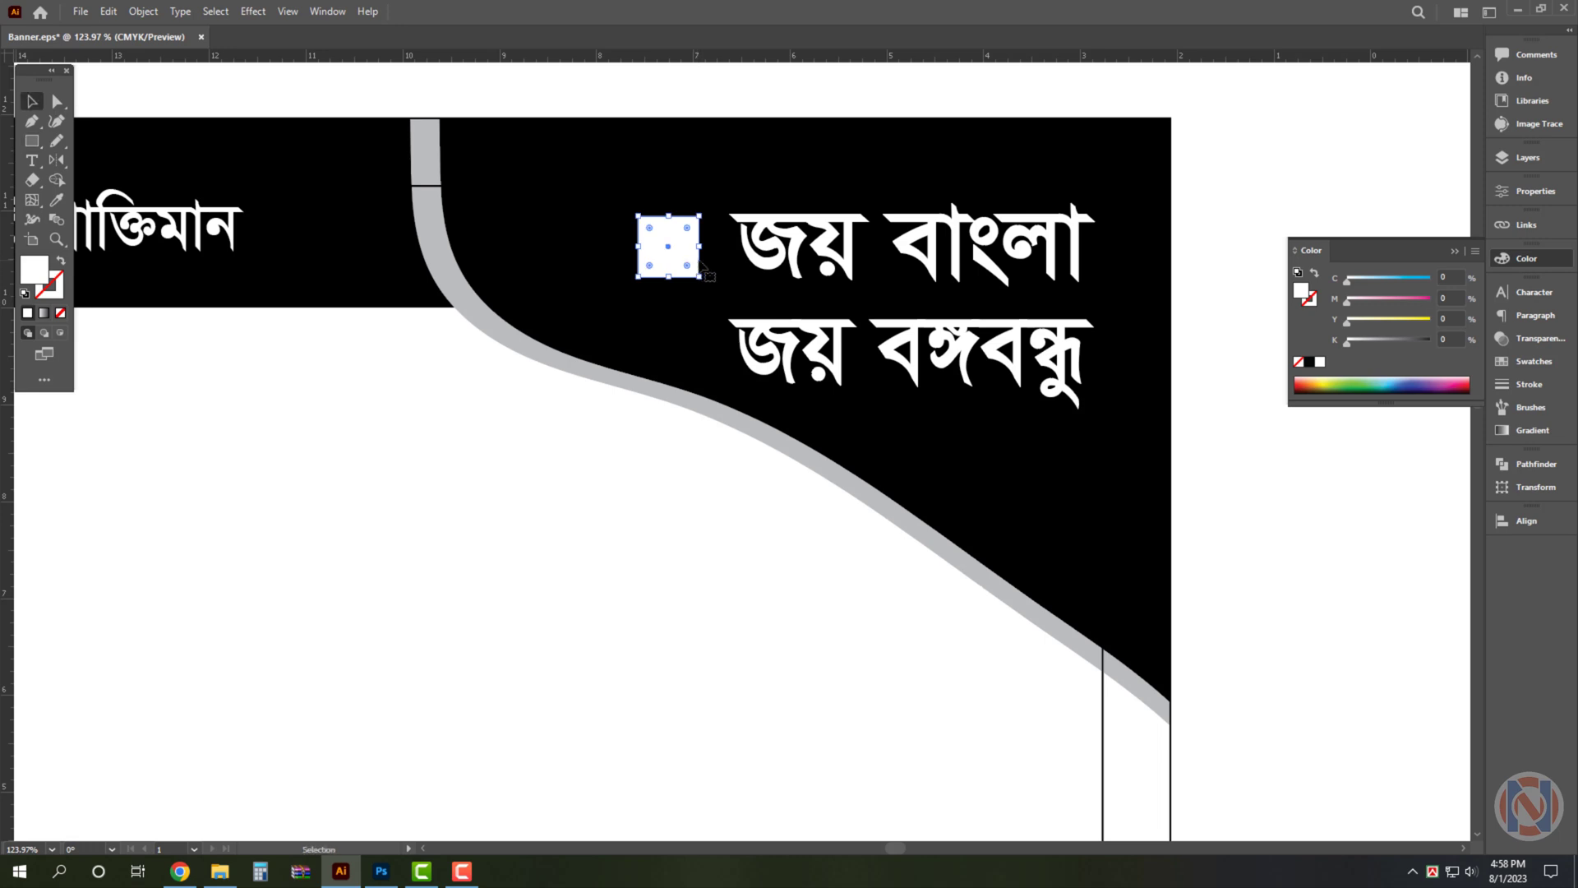
{"action": "mouse_move", "coordinate": [714, 255]}
{"action": "left_mouse_down"}
{"action": "mouse_move", "coordinate": [696, 268]}
{"action": "mouse_move", "coordinate": [626, 243]}
{"action": "mouse_move", "coordinate": [623, 271]}
{"action": "mouse_move", "coordinate": [590, 271]}
{"action": "mouse_move", "coordinate": [687, 271]}
{"action": "left_mouse_up"}
{"action": "key", "text": "ctrl+z"}
{"action": "scroll", "coordinate": [665, 201], "scroll_direction": "up", "scroll_amount": 2}
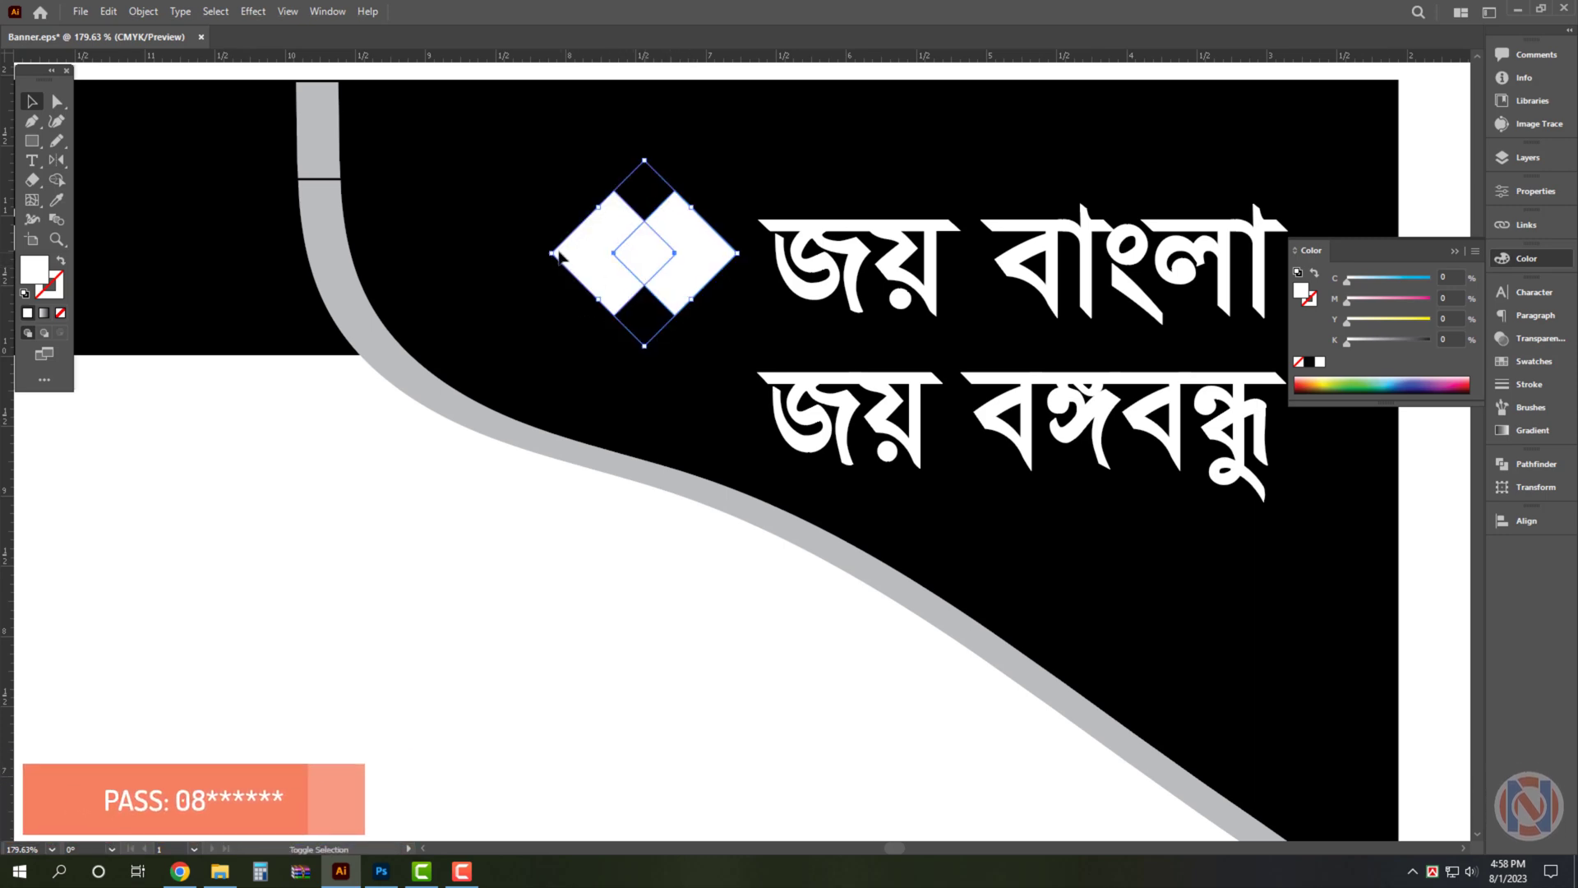
{"action": "left_click_drag", "start_coordinate": [578, 261], "coordinate": [589, 261]}
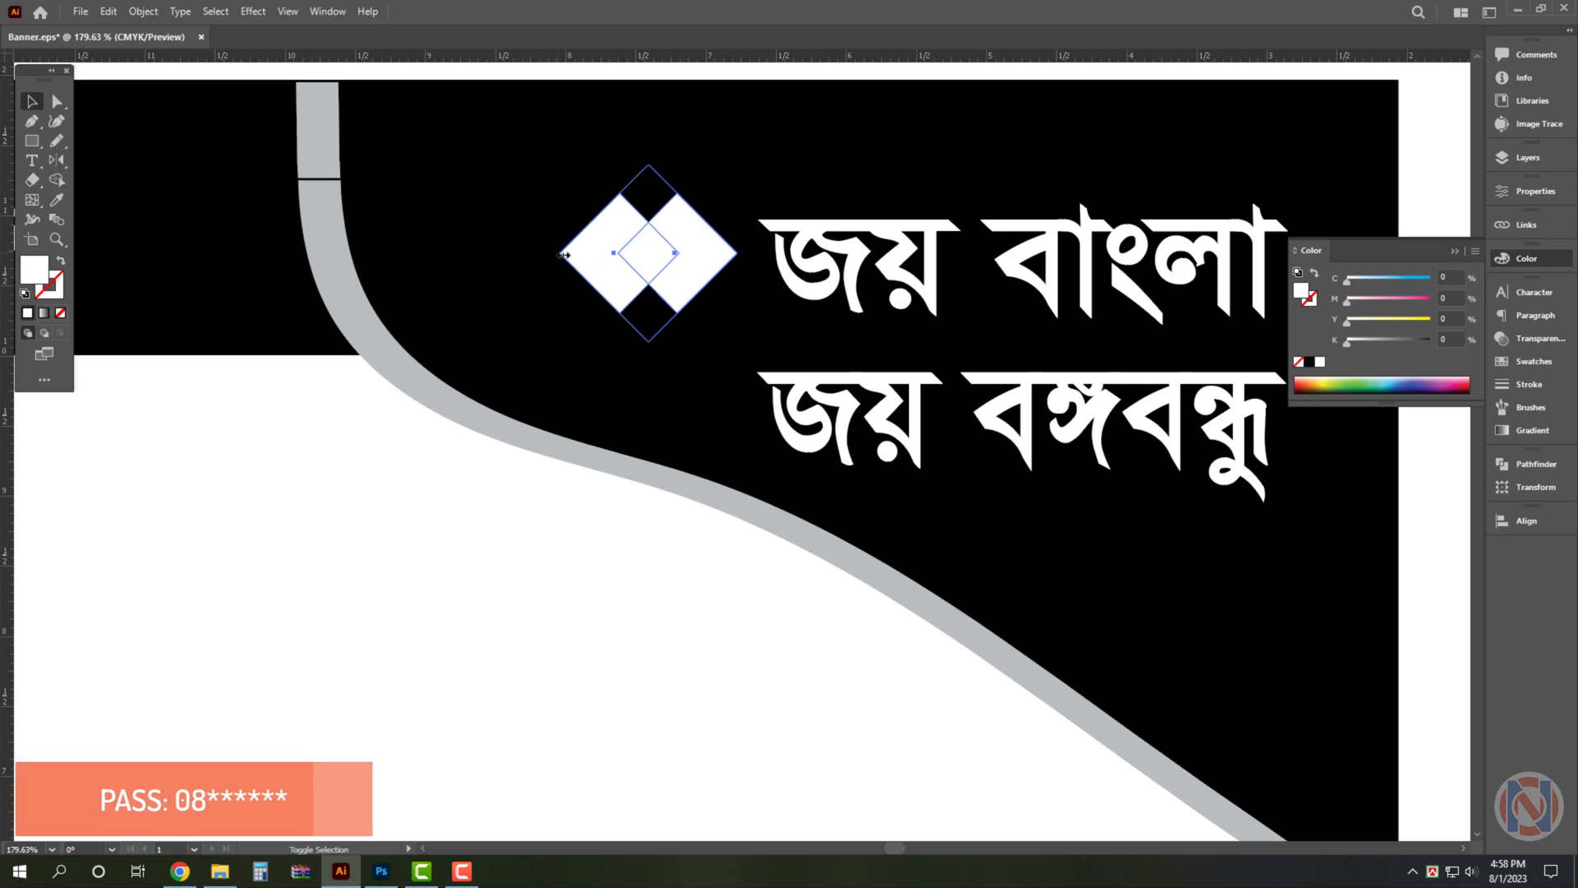
Give the right diamond the edge's grey and copy the pair down to the second slogan line
{"action": "left_click", "coordinate": [714, 254]}
{"action": "key", "text": "i"}
{"action": "left_click", "coordinate": [408, 409]}
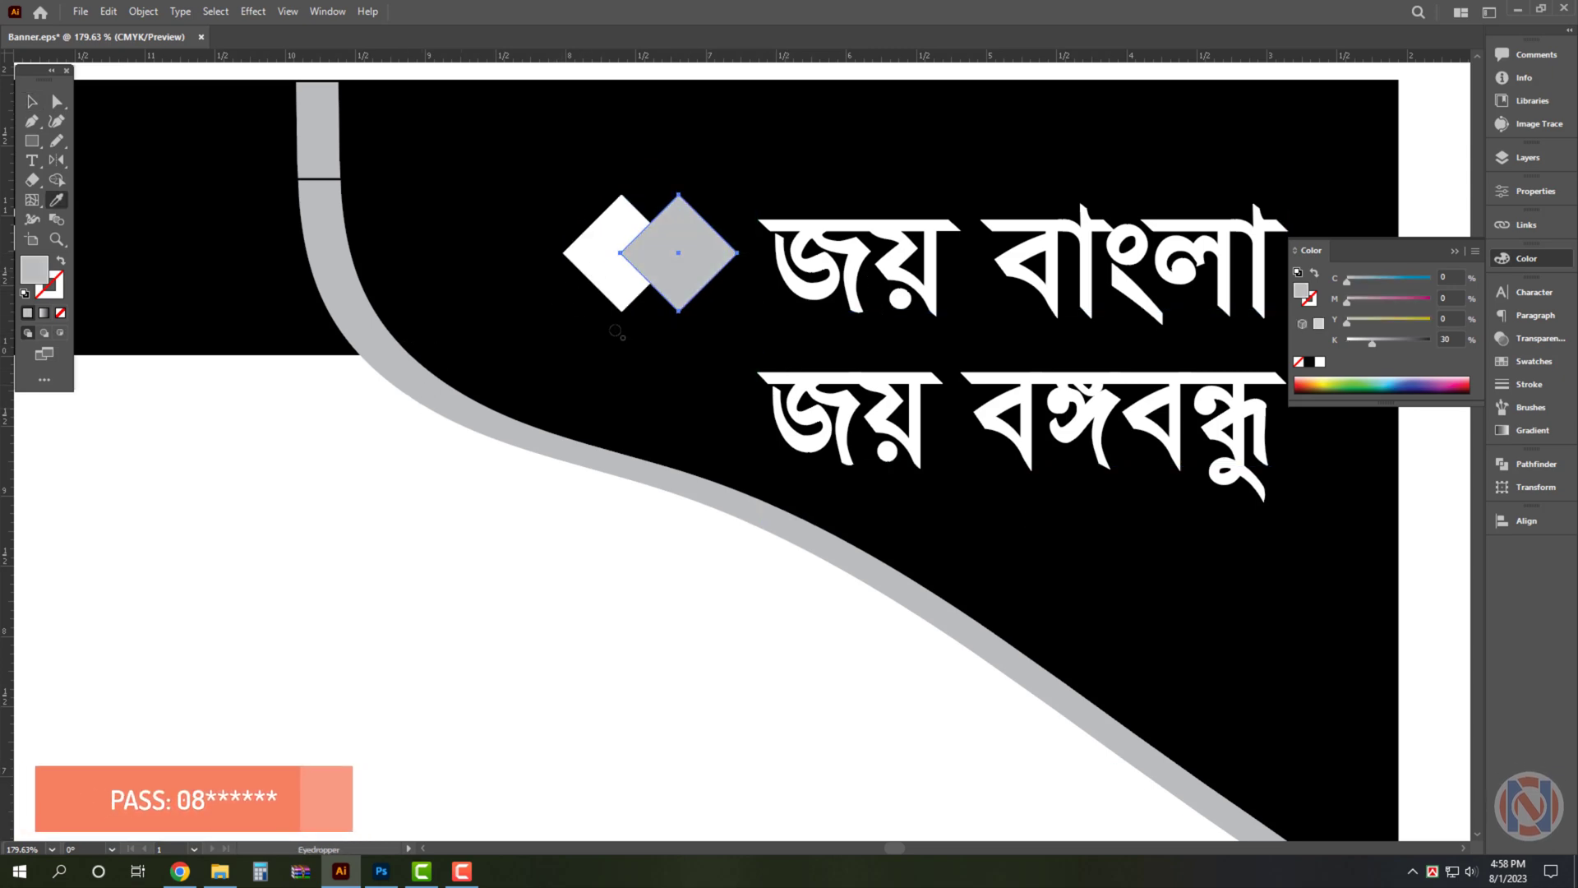
{"action": "key", "text": "v"}
{"action": "left_click", "coordinate": [606, 253], "text": "shift"}
{"action": "left_click_drag", "start_coordinate": [605, 252], "coordinate": [666, 409]}
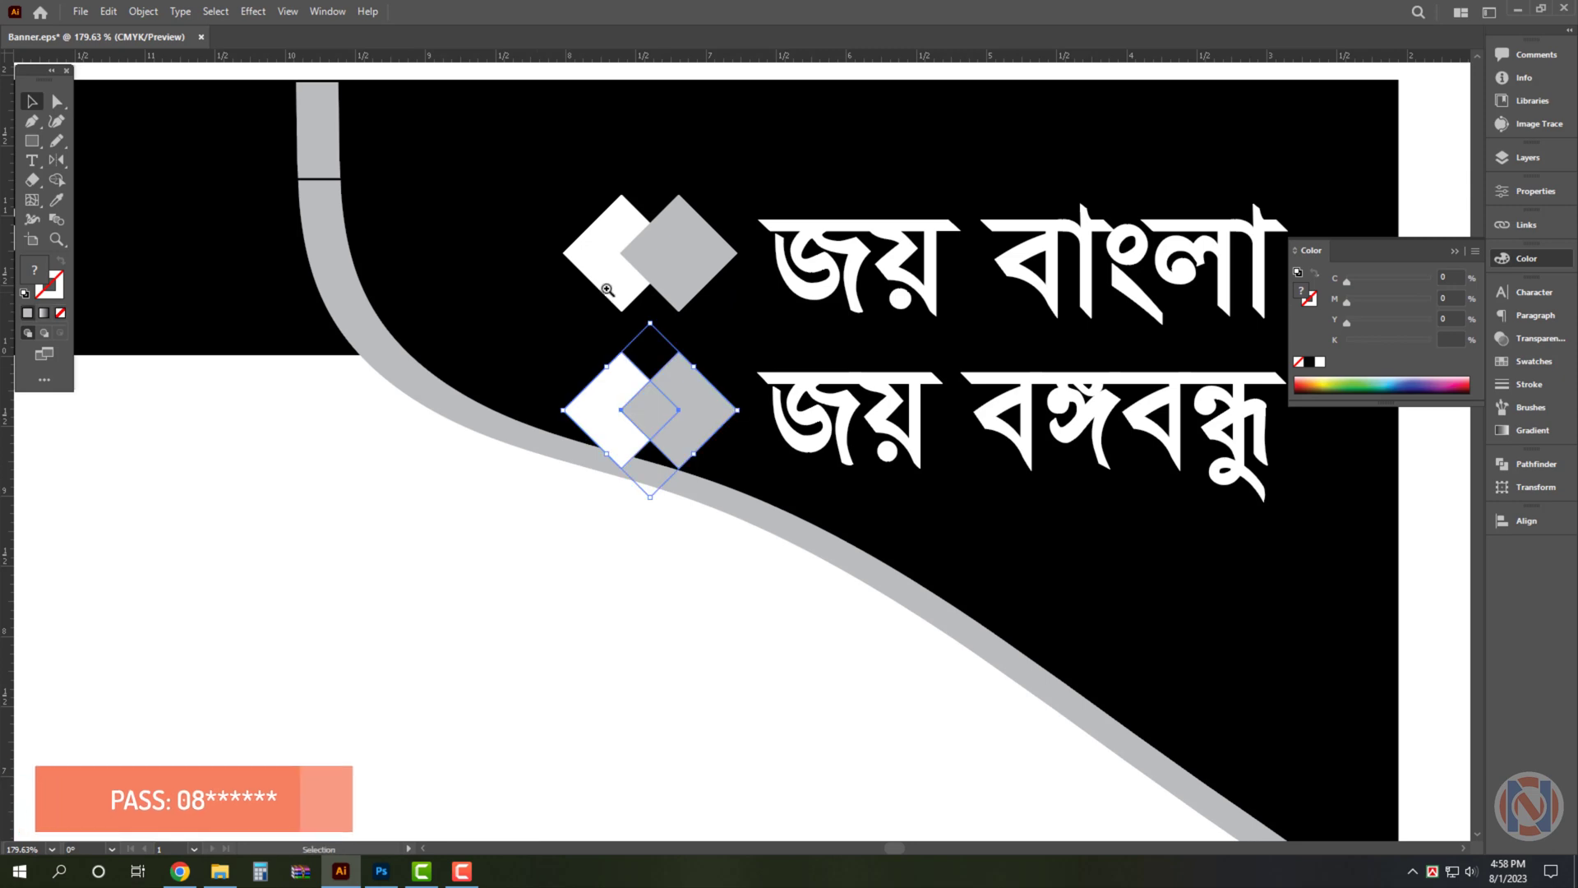
Stretch the corner shapes further down and move the black corner left to meet the bar
{"action": "scroll", "coordinate": [699, 403], "scroll_direction": "down", "scroll_amount": 5}
{"action": "left_click", "coordinate": [878, 386]}
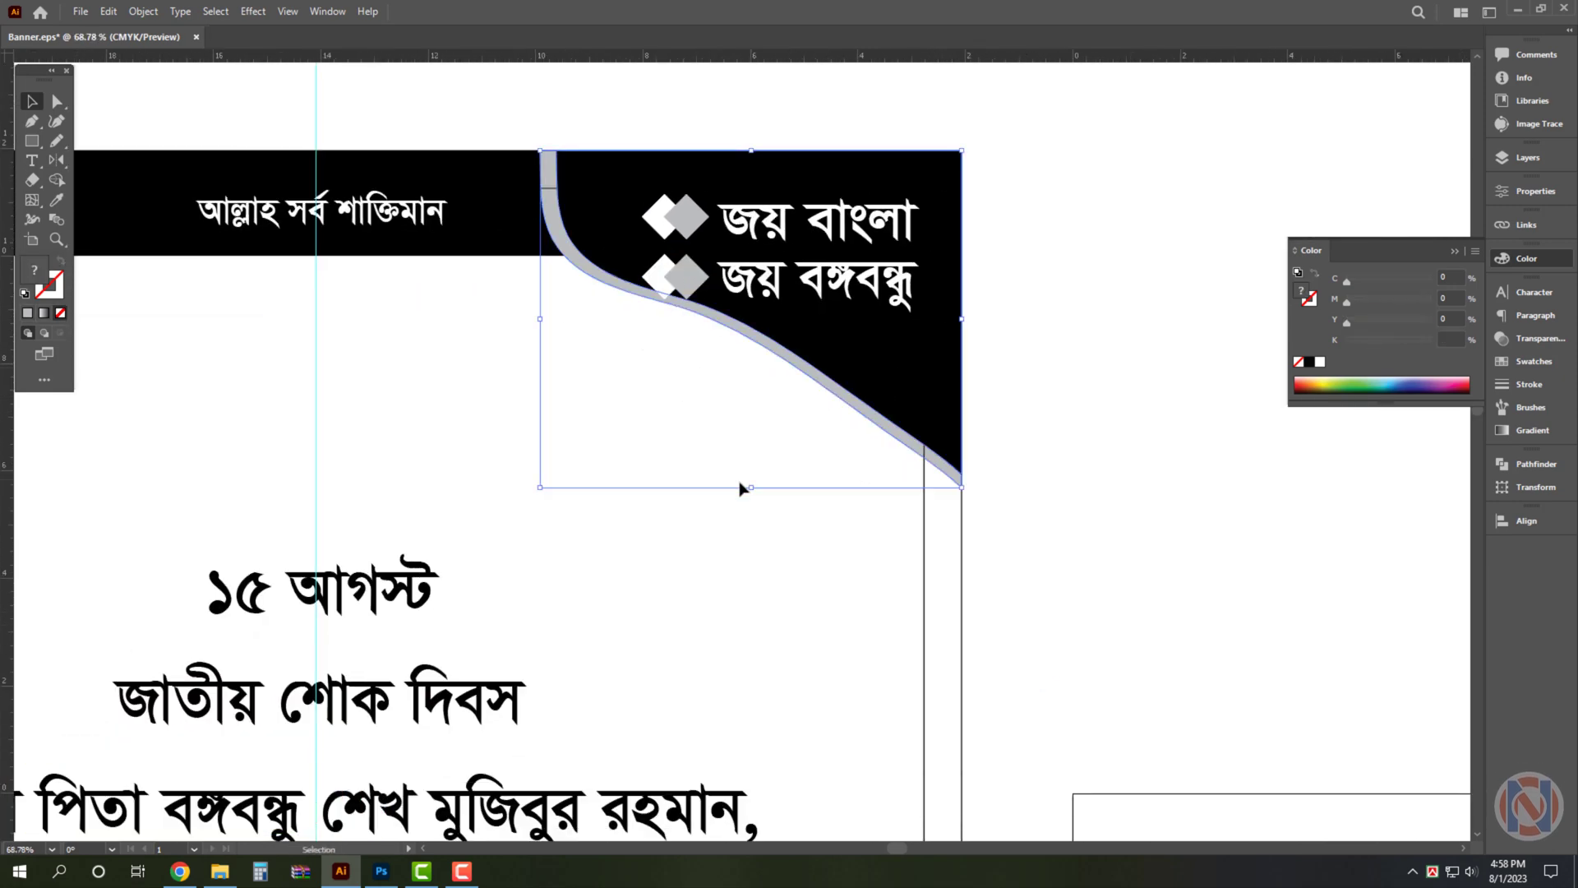
{"action": "left_click_drag", "start_coordinate": [753, 486], "coordinate": [751, 524]}
{"action": "left_click", "coordinate": [1067, 378]}
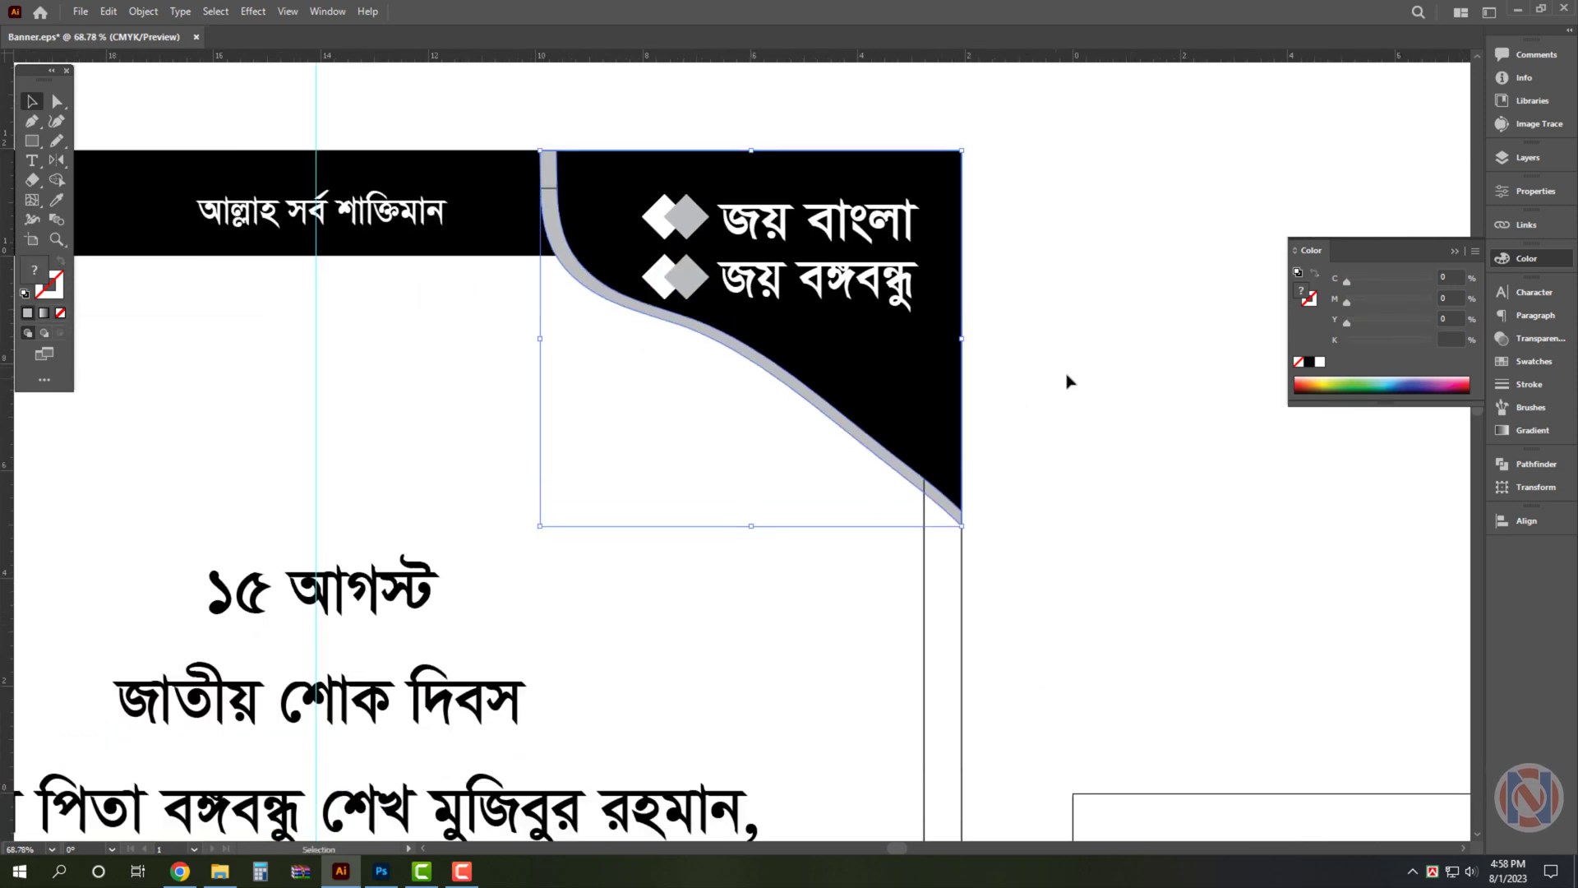
{"action": "scroll", "coordinate": [877, 307], "scroll_direction": "down", "scroll_amount": 1}
{"action": "scroll", "coordinate": [876, 307], "scroll_direction": "down", "scroll_amount": 1}
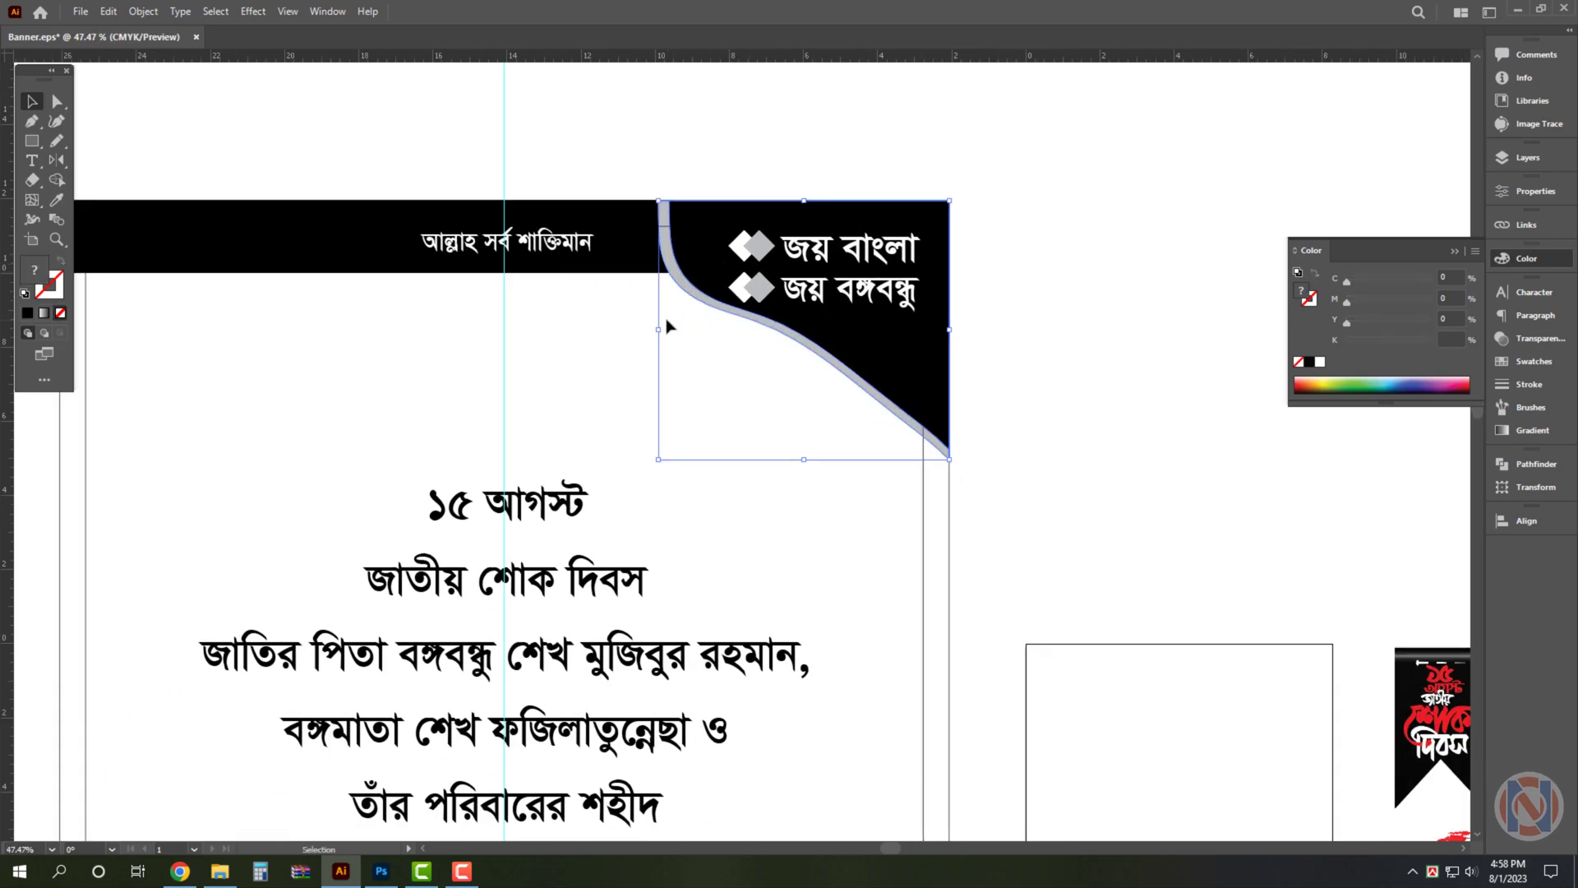
{"action": "left_click_drag", "start_coordinate": [666, 325], "coordinate": [641, 325]}
Move the tribute text block lower on the poster
{"action": "left_click", "coordinate": [798, 136]}
{"action": "scroll", "coordinate": [796, 136], "scroll_direction": "down", "scroll_amount": 3}
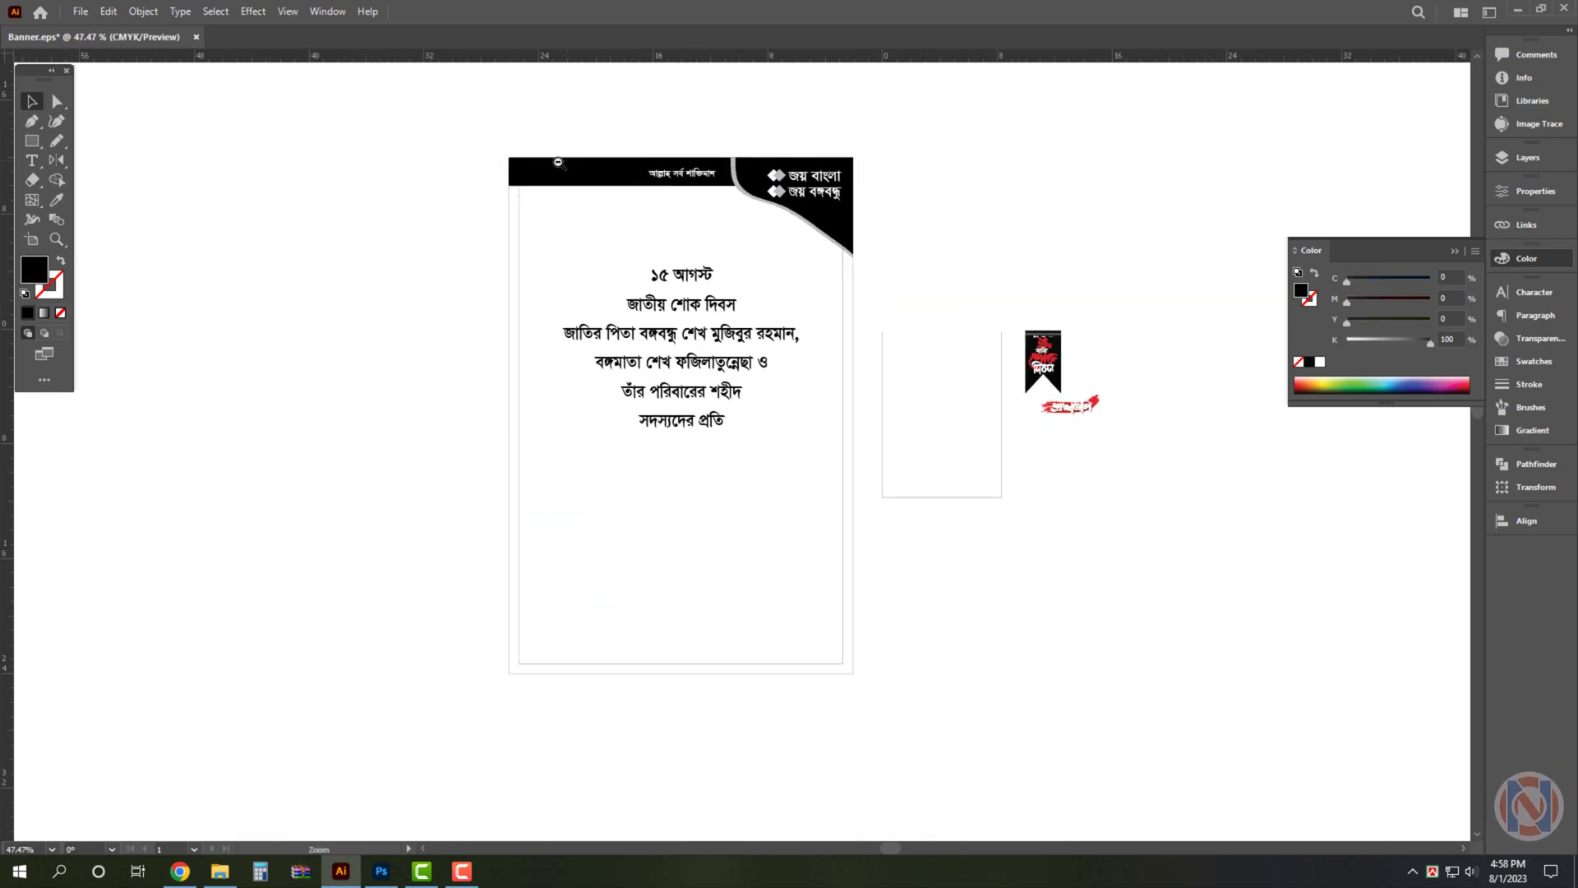
{"action": "scroll", "coordinate": [904, 181], "scroll_direction": "up", "scroll_amount": 1}
{"action": "scroll", "coordinate": [990, 218], "scroll_direction": "up", "scroll_amount": 1}
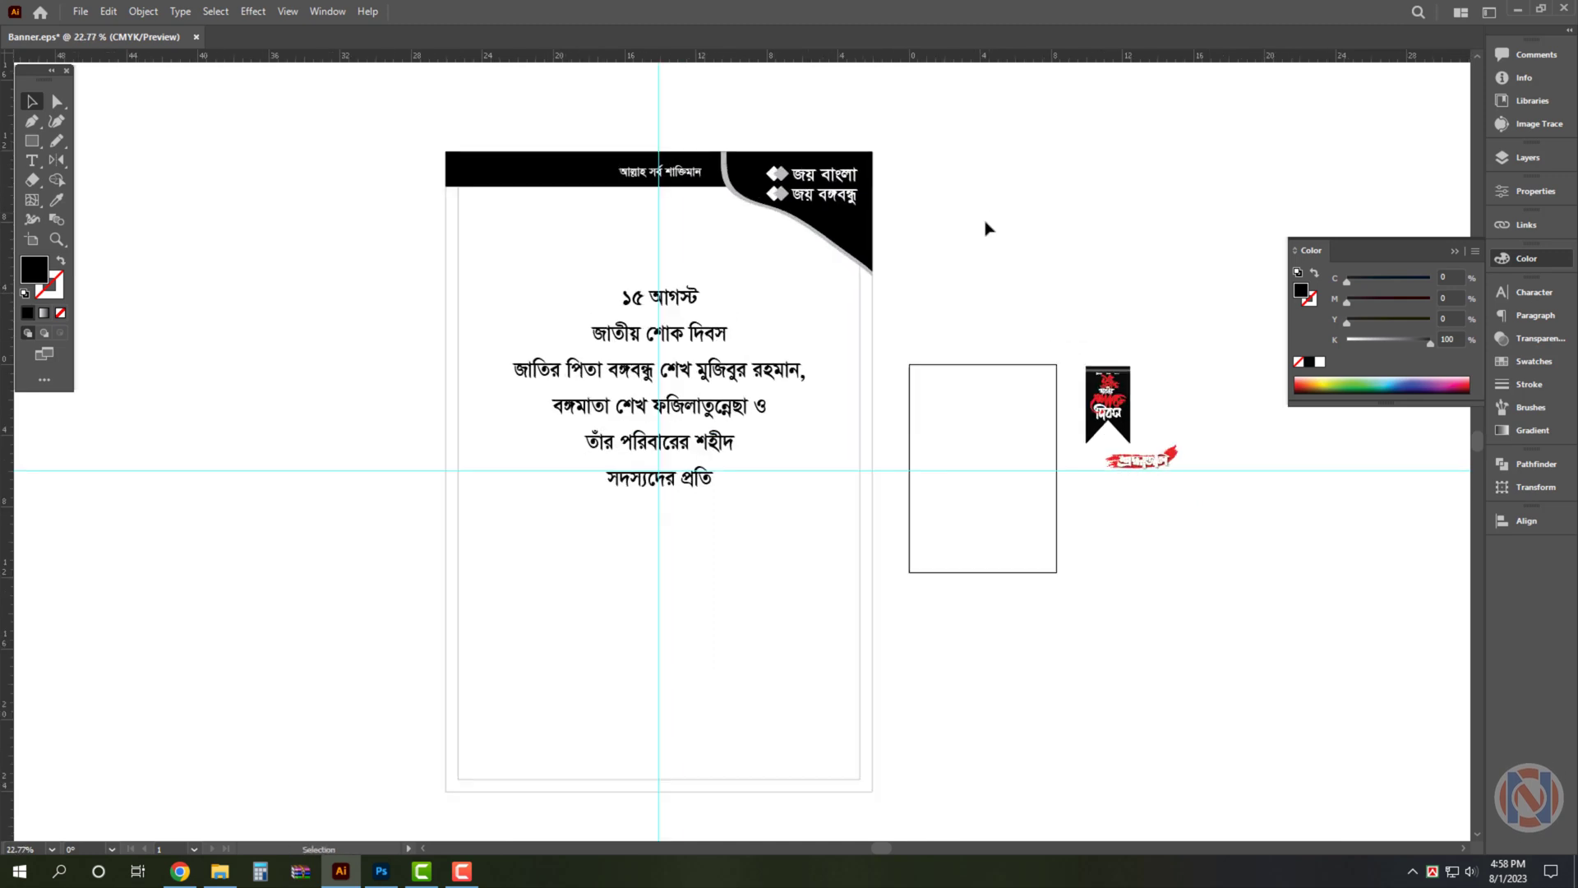
{"action": "left_click", "coordinate": [731, 378]}
{"action": "left_click_drag", "start_coordinate": [727, 465], "coordinate": [726, 633]}
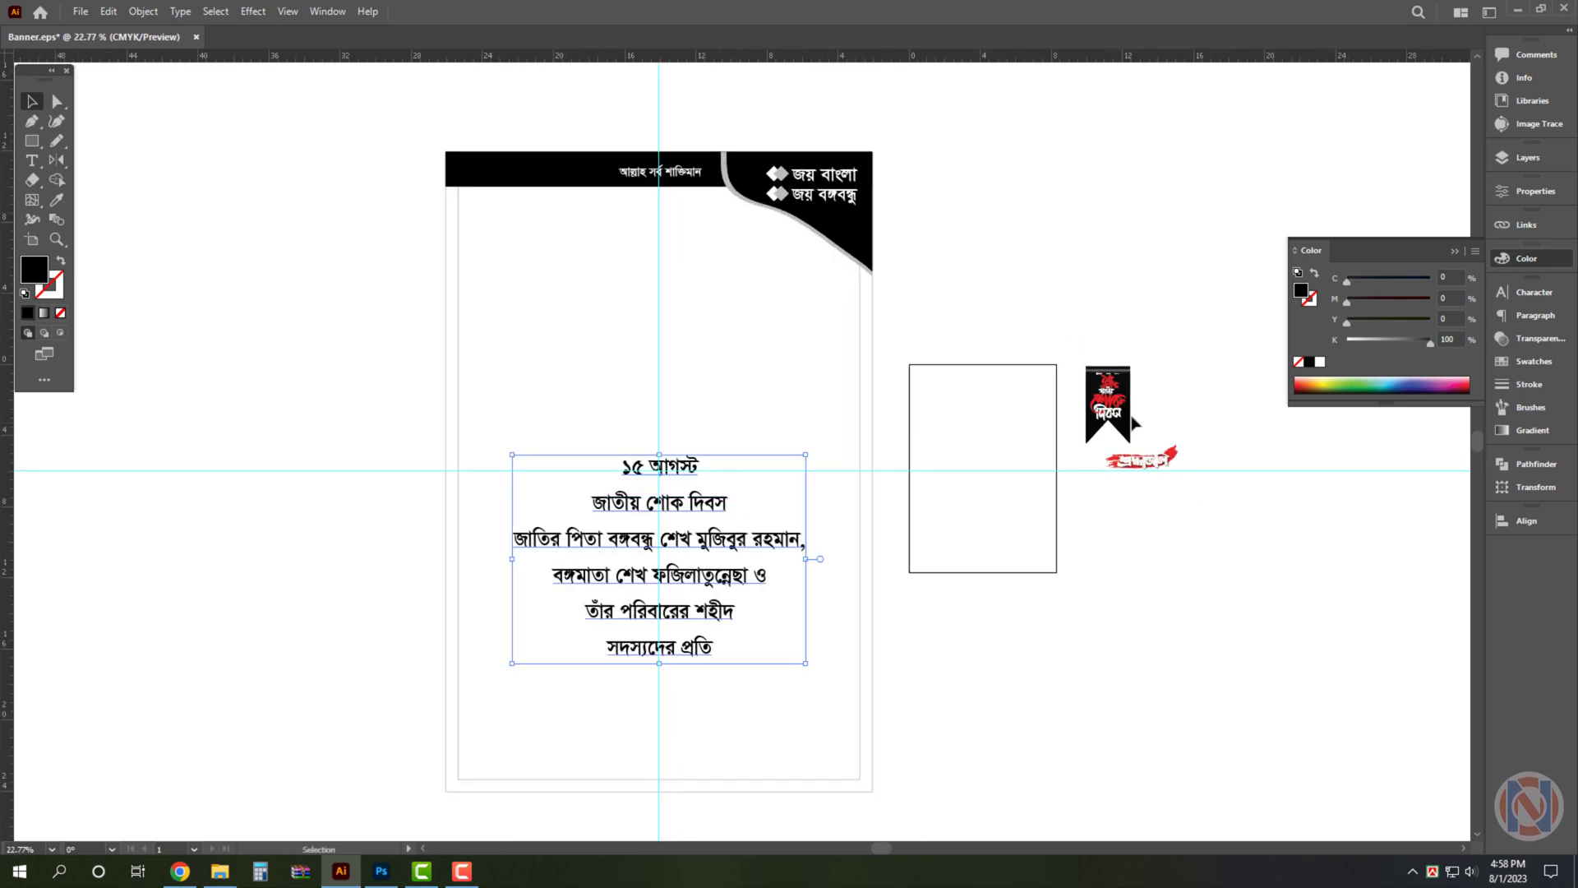
Place the black ribbon title graphic at the poster top and enlarge it
{"action": "mouse_move", "coordinate": [1108, 403]}
{"action": "left_mouse_down"}
{"action": "mouse_move", "coordinate": [734, 299]}
{"action": "mouse_move", "coordinate": [695, 247]}
{"action": "left_mouse_up"}
{"action": "left_click", "coordinate": [704, 238]}
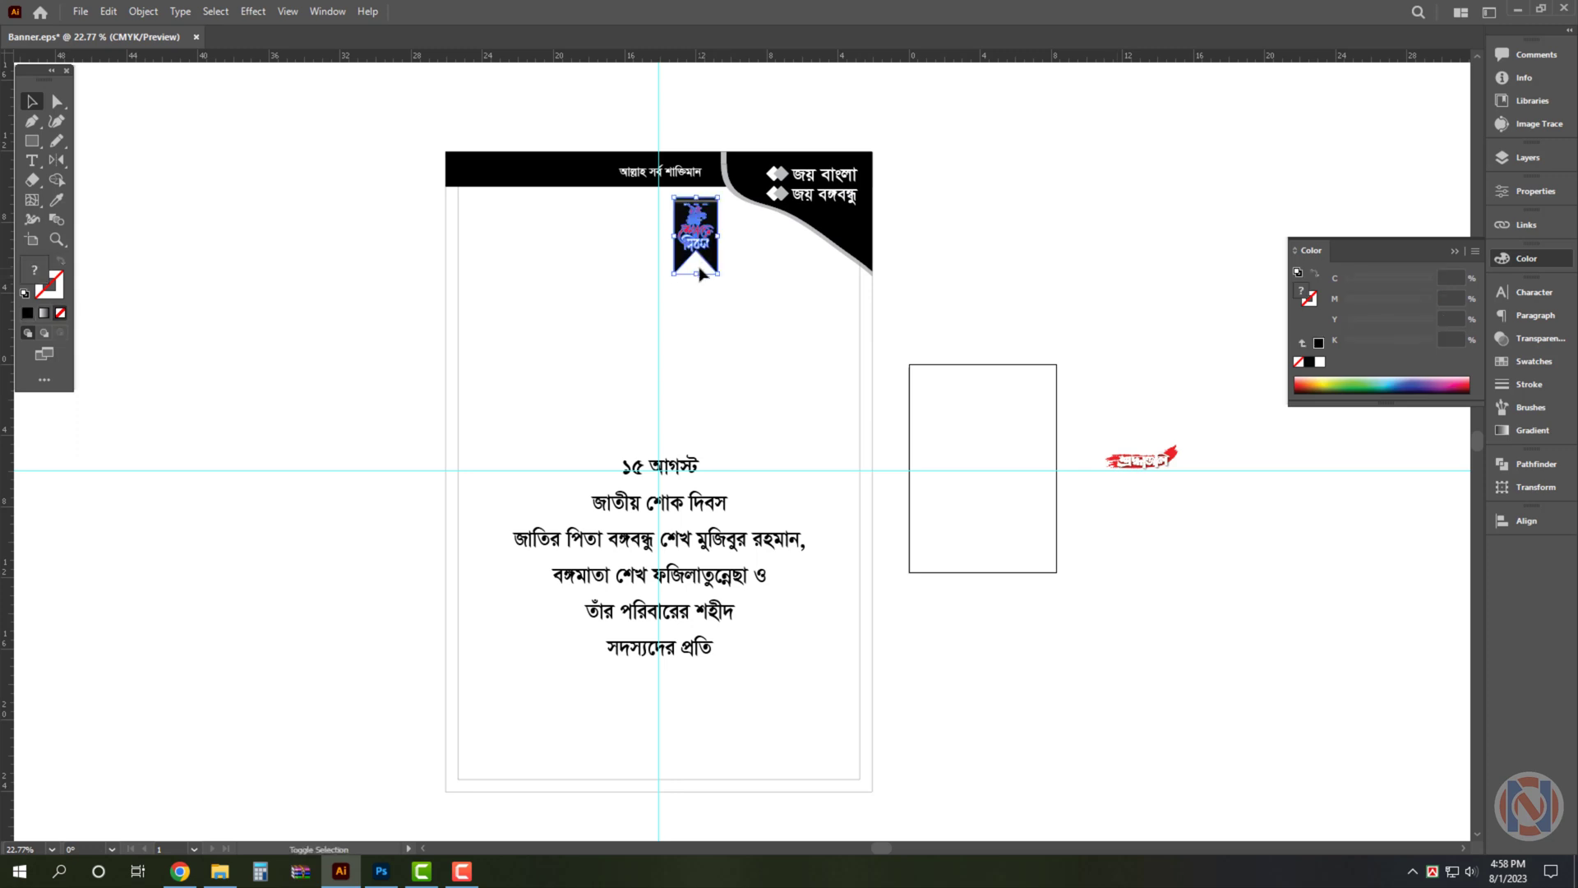
{"action": "left_click_drag", "start_coordinate": [698, 339], "coordinate": [697, 433]}
Delete the '১৫ আগস্ট' and 'জাতীয় শোক দিবস' lines from the tribute text
{"action": "left_click", "coordinate": [662, 466]}
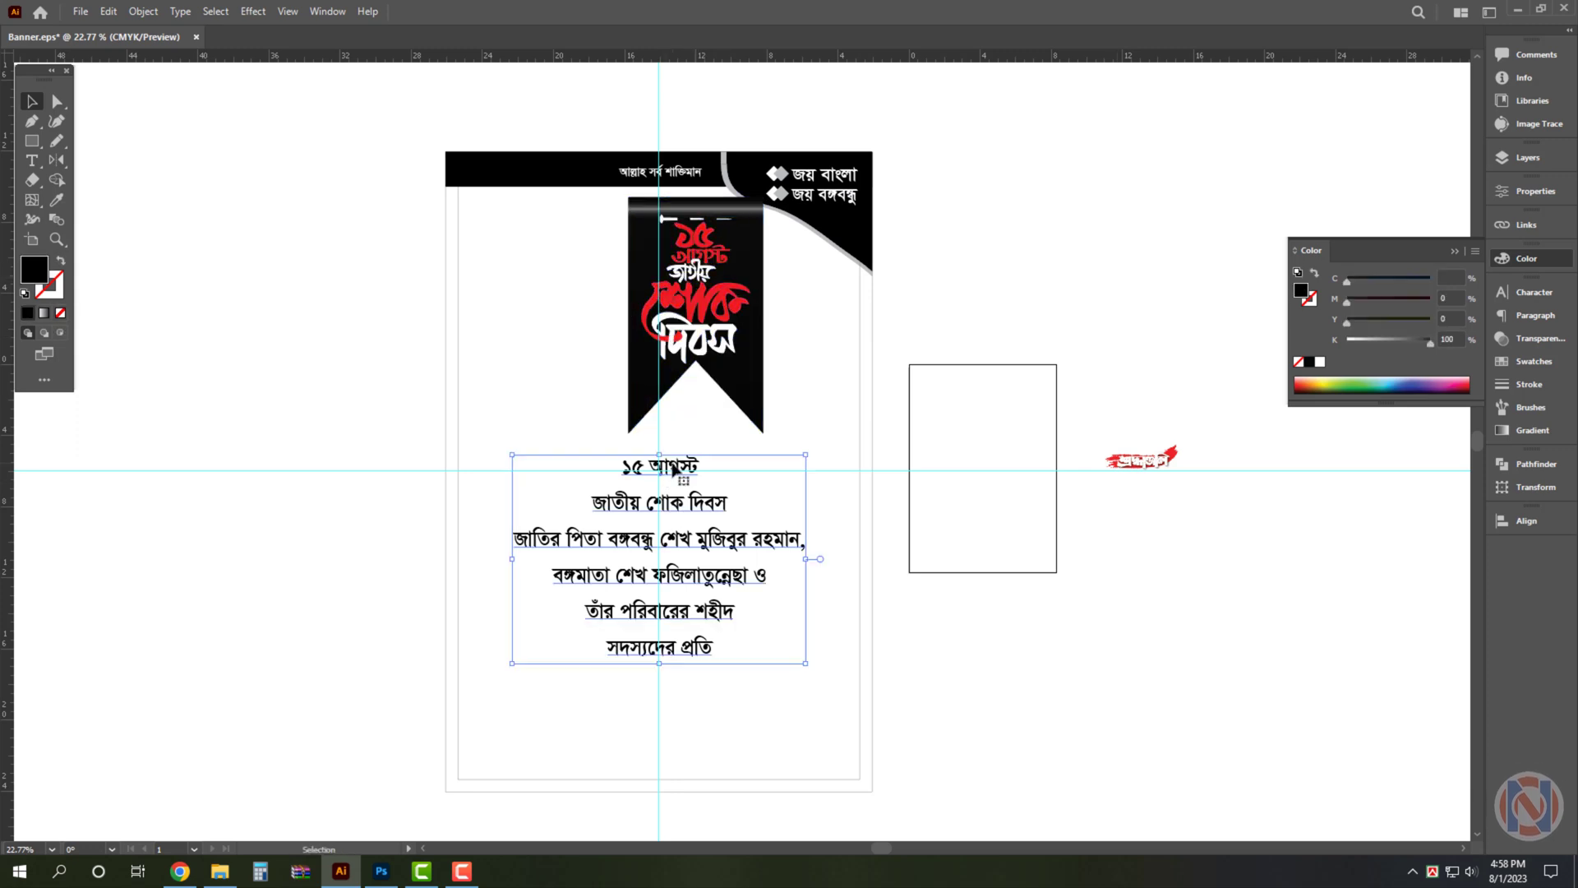
{"action": "triple_click", "coordinate": [662, 467]}
{"action": "left_click", "coordinate": [726, 505], "text": "shift"}
{"action": "type", "text": "১"}
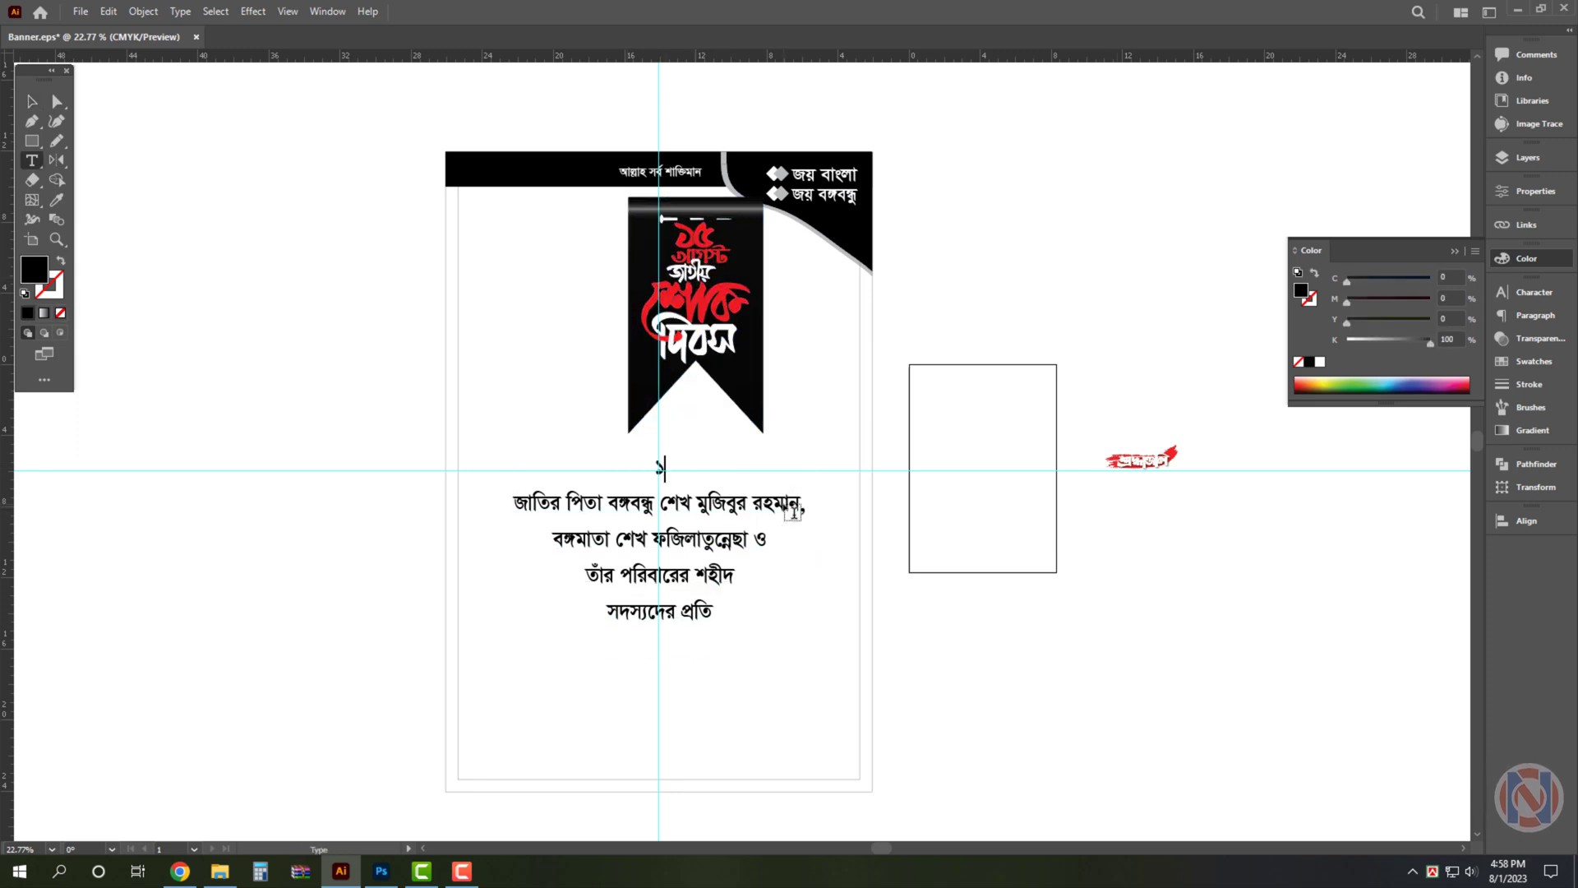
{"action": "key", "text": "BackSpace"}
{"action": "key", "text": "BackSpace"}
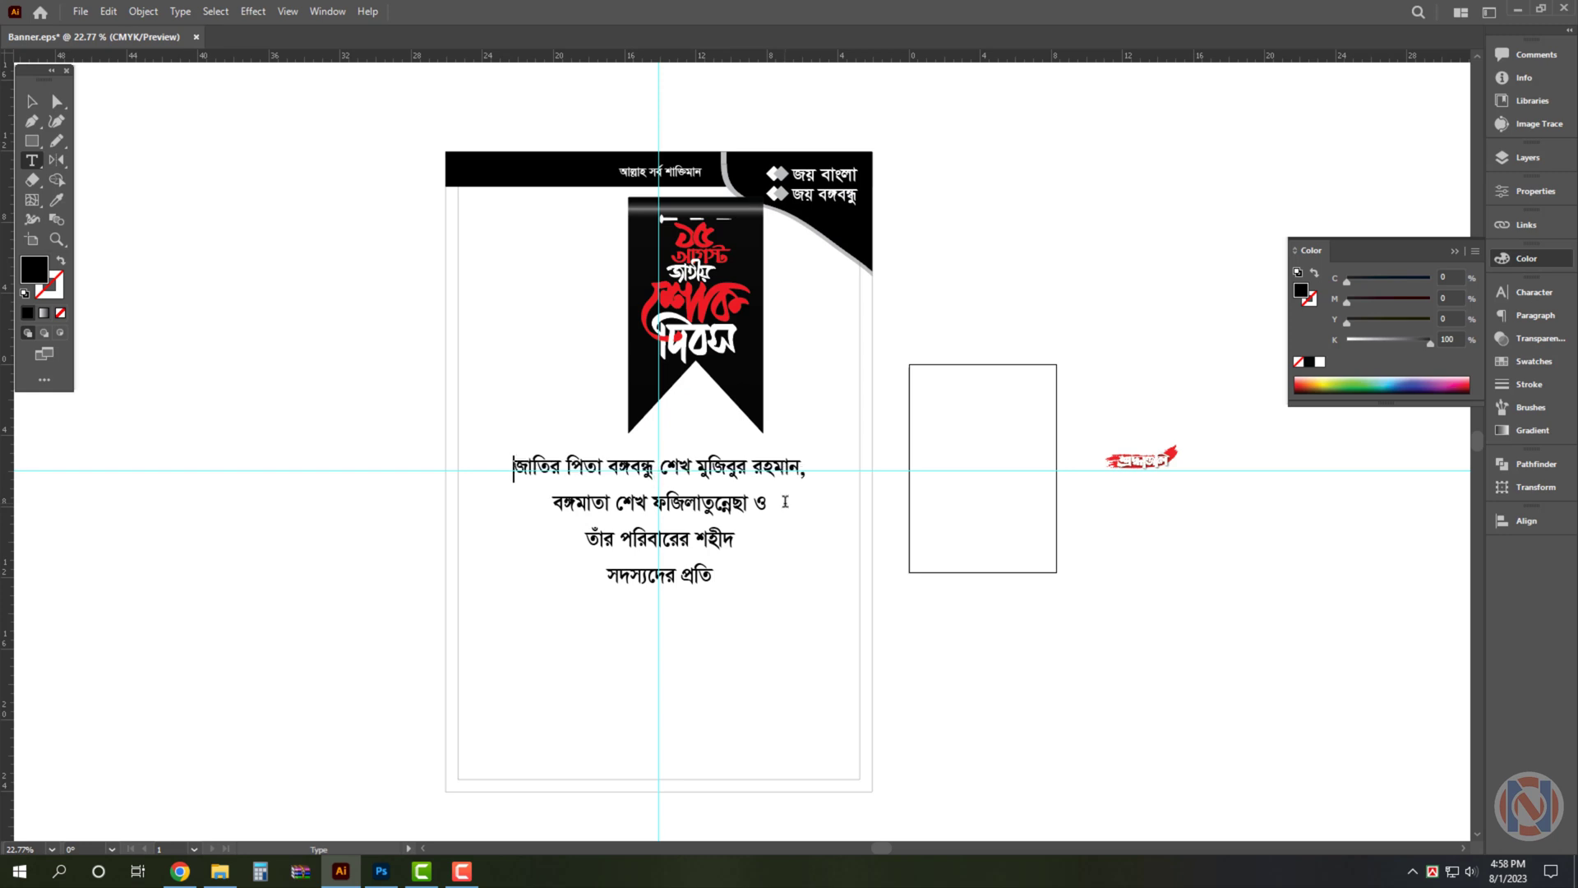
{"action": "key", "text": "Escape"}
{"action": "left_click", "coordinate": [1166, 515]}
Shrink the ribbon slightly and move it up beneath the header bar
{"action": "scroll", "coordinate": [716, 265], "scroll_direction": "up", "scroll_amount": 3}
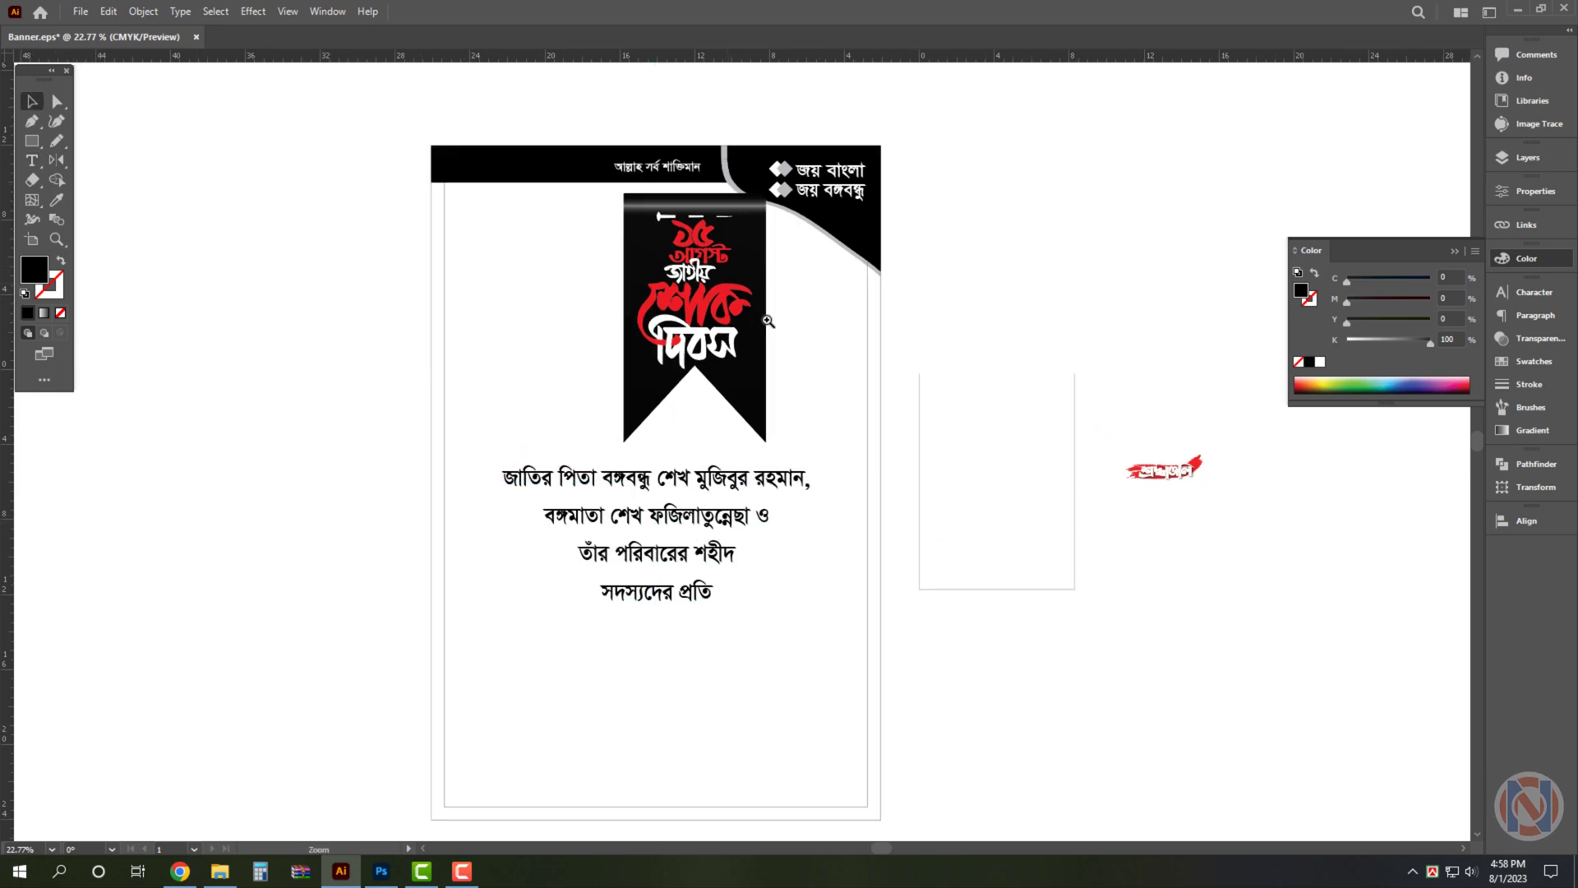
{"action": "left_click", "coordinate": [748, 259]}
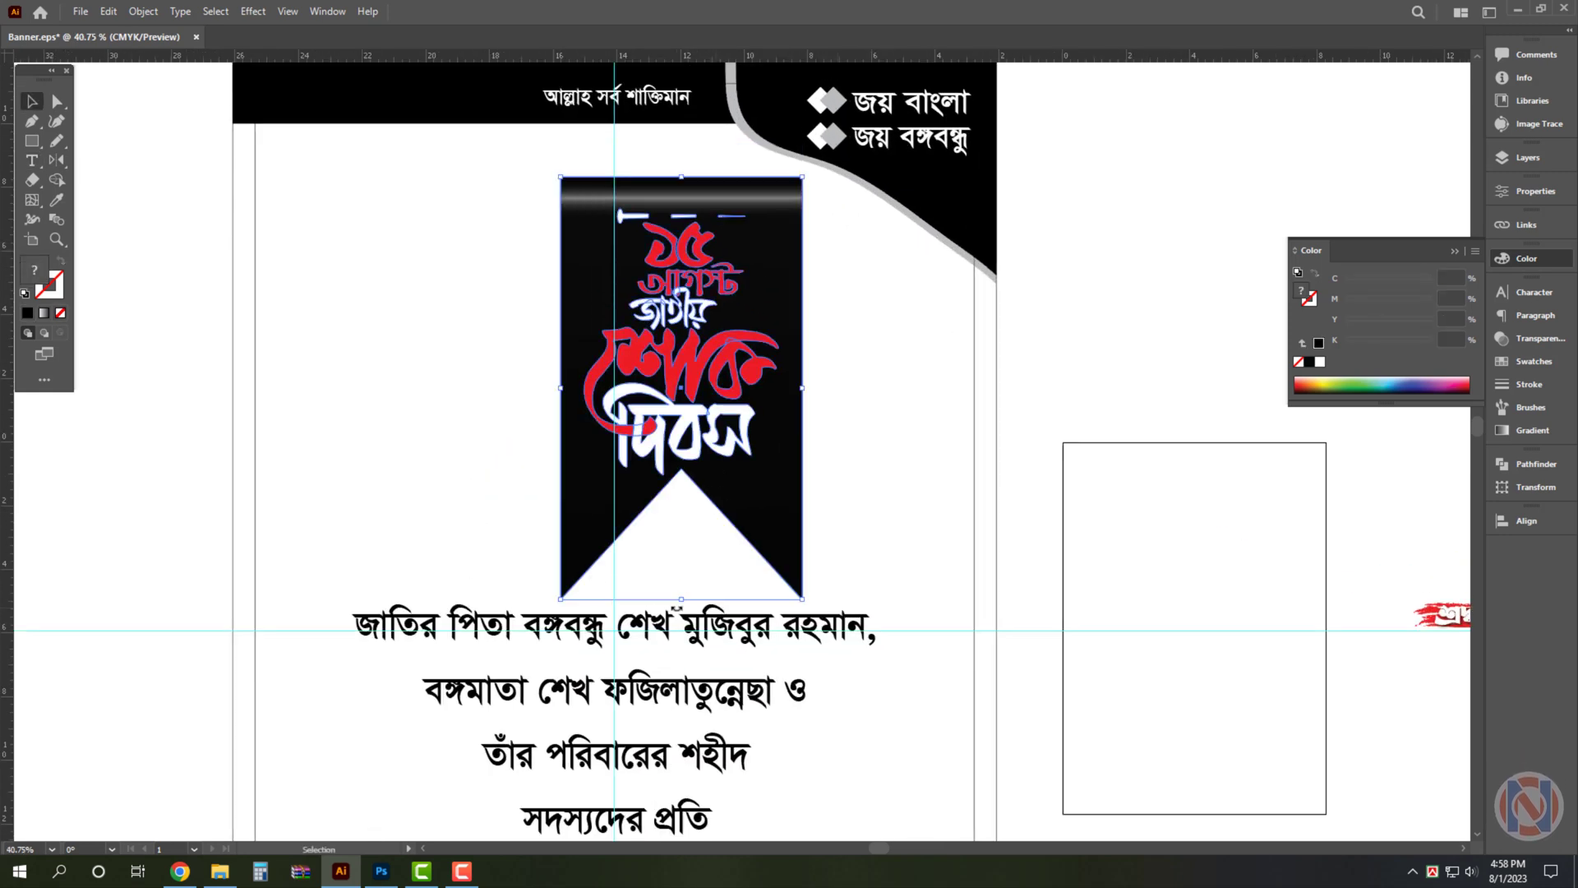
{"action": "left_click_drag", "start_coordinate": [680, 587], "coordinate": [681, 563]}
{"action": "left_click_drag", "start_coordinate": [765, 448], "coordinate": [697, 408]}
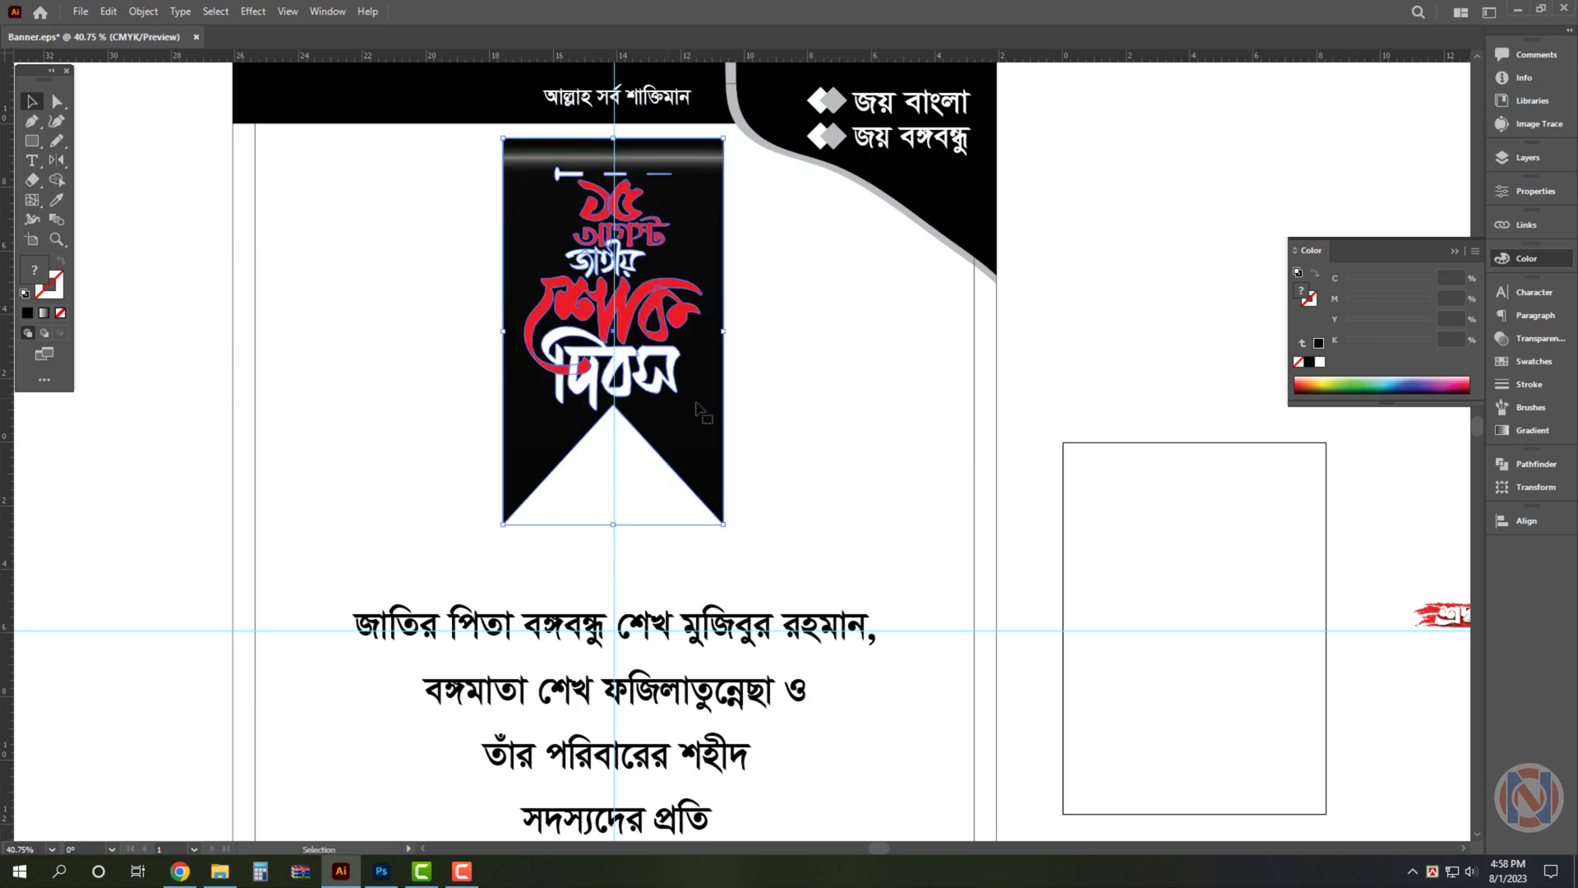
Zoom out to view the whole poster and hide the guides
{"action": "key", "text": "ctrl+shift+a"}
{"action": "scroll", "coordinate": [701, 404], "scroll_direction": "down", "scroll_amount": 3}
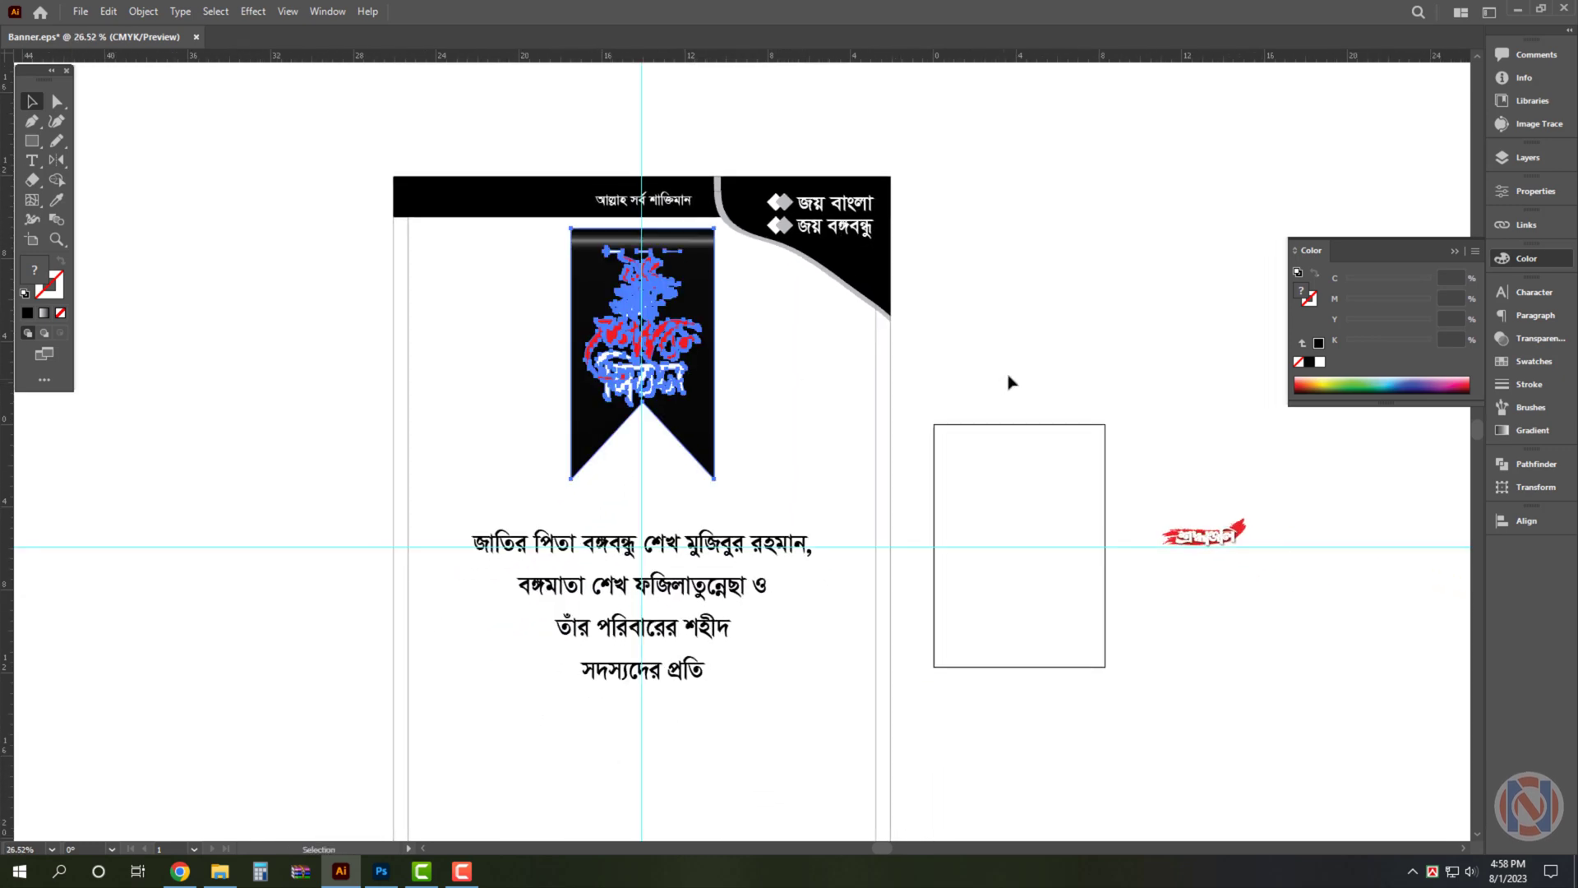
{"action": "scroll", "coordinate": [657, 339], "scroll_direction": "down", "scroll_amount": 1}
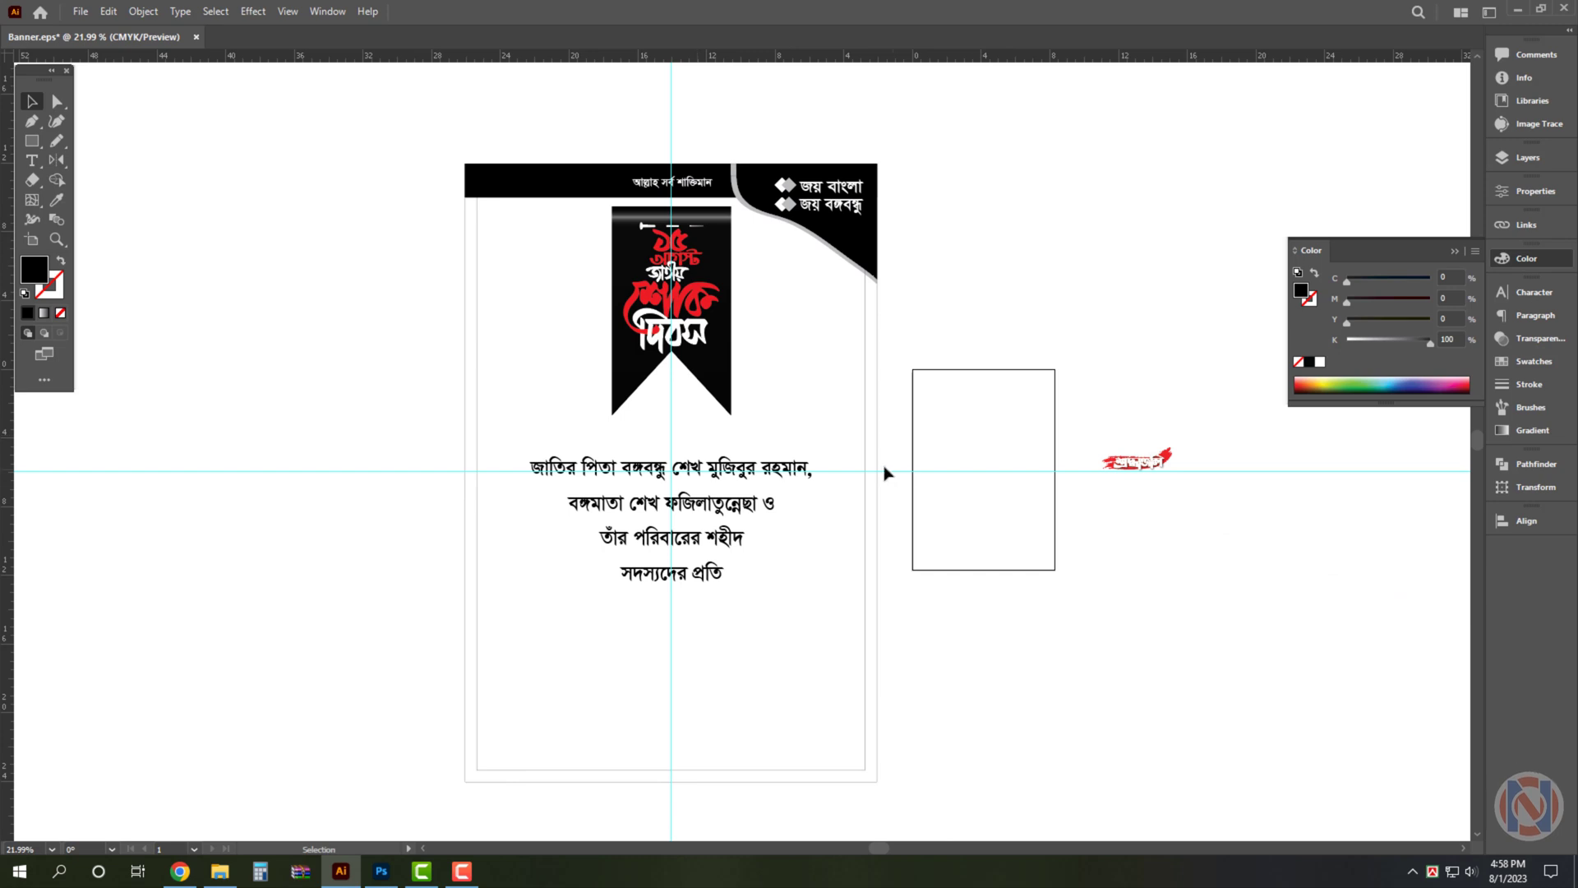
{"action": "key", "text": "ctrl+semicolon"}
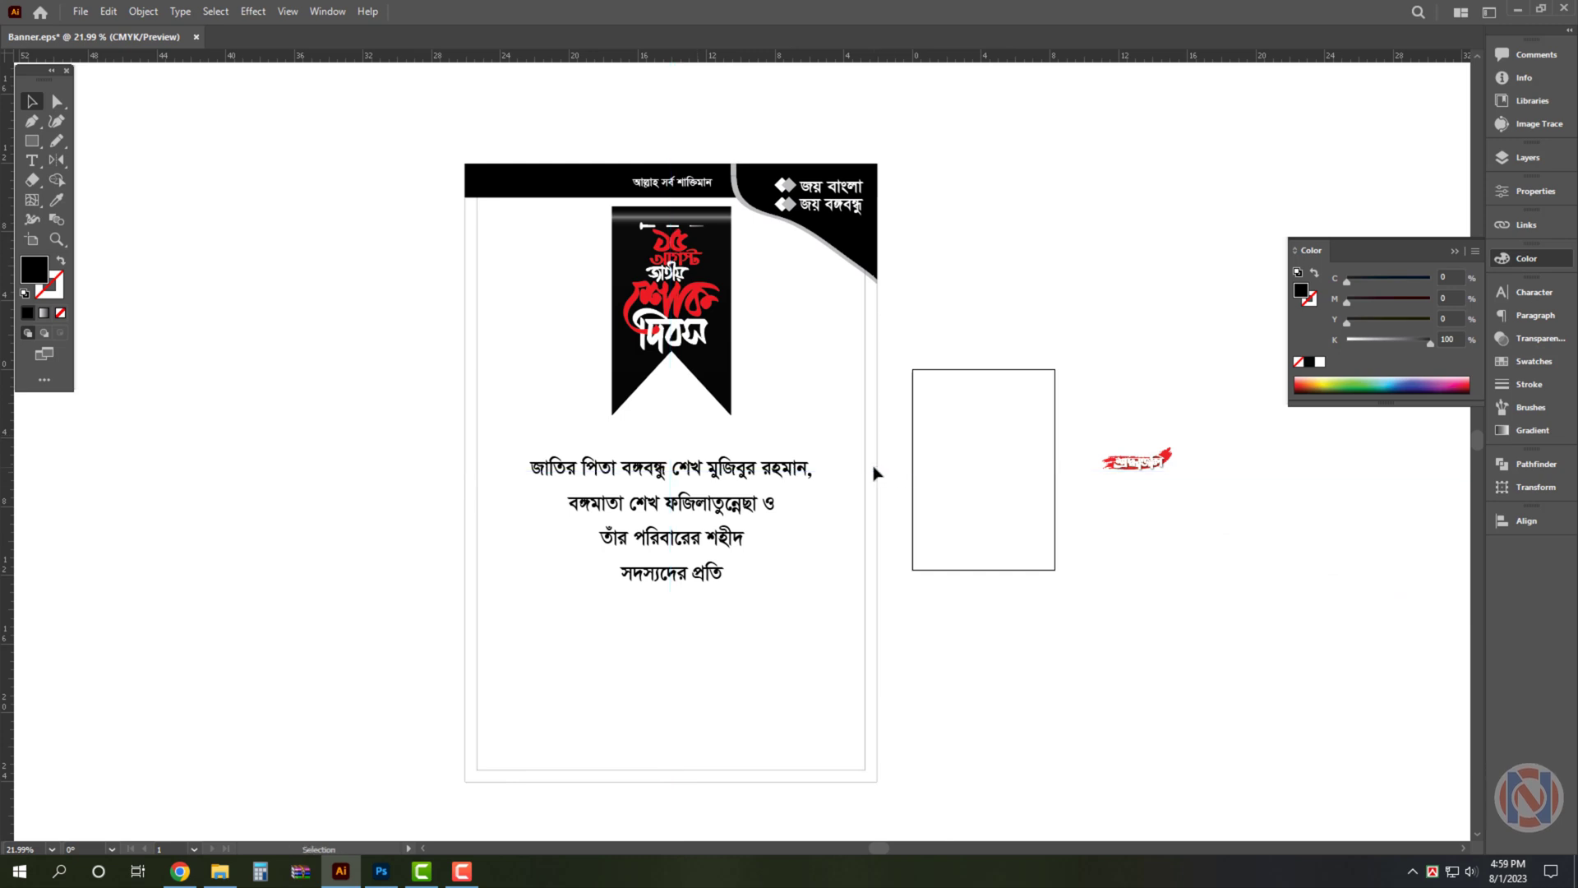
Turn the rectangle into a thin 50% grey strip at the poster's right edge
{"action": "left_click", "coordinate": [874, 471]}
{"action": "scroll", "coordinate": [551, 494], "scroll_direction": "up", "scroll_amount": 1}
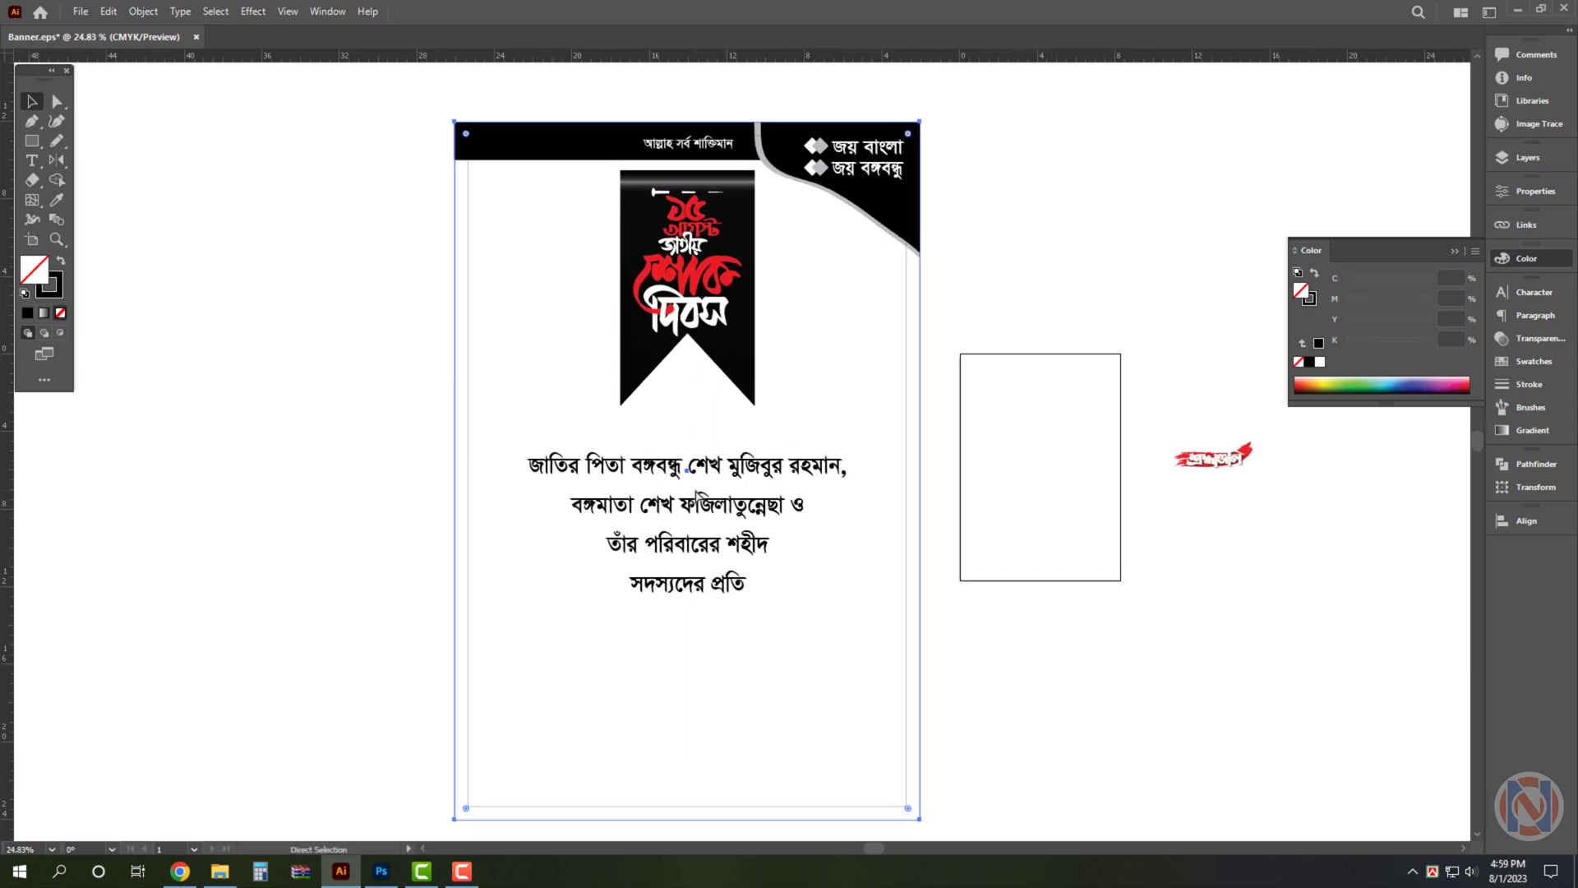
{"action": "key", "text": "v"}
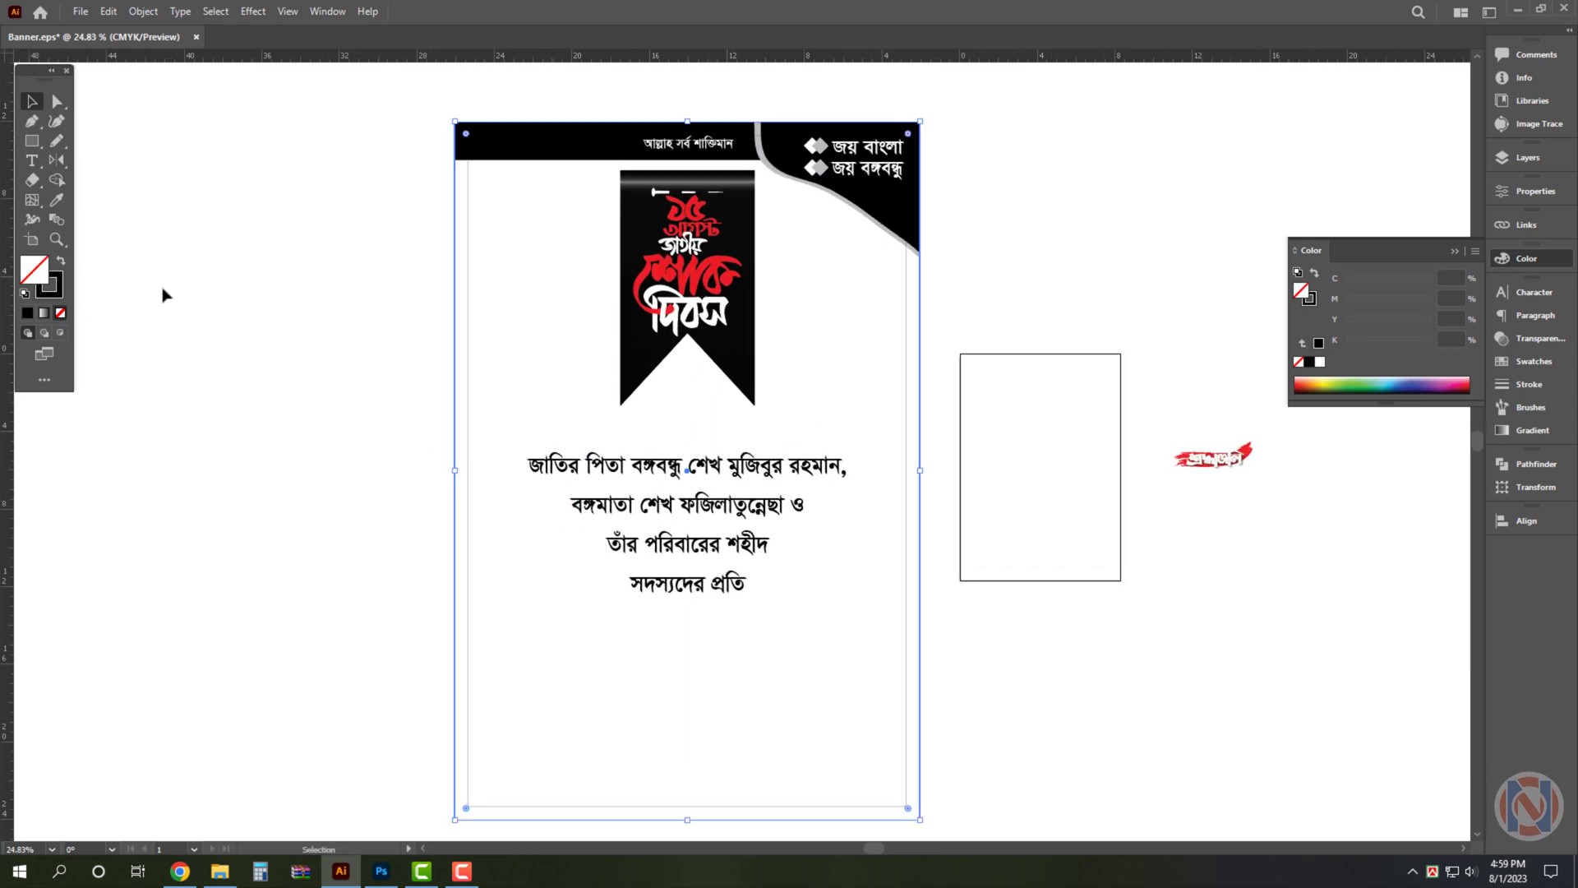
{"action": "key", "text": "shift+x"}
{"action": "left_click_drag", "start_coordinate": [455, 470], "coordinate": [918, 466]}
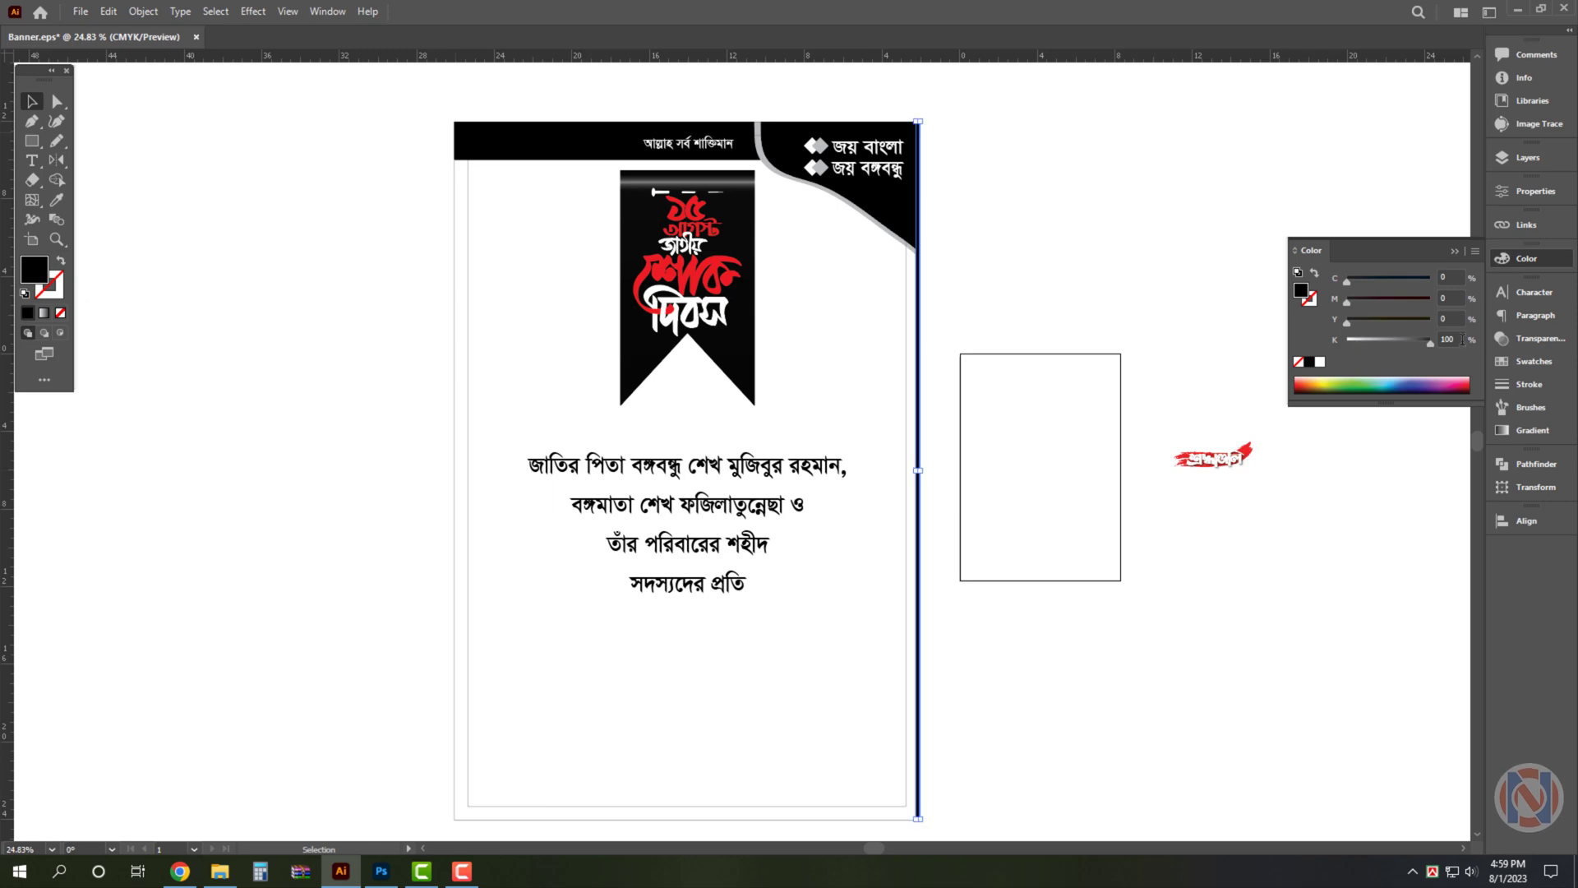
{"action": "type", "text": "50"}
{"action": "key", "text": "Return"}
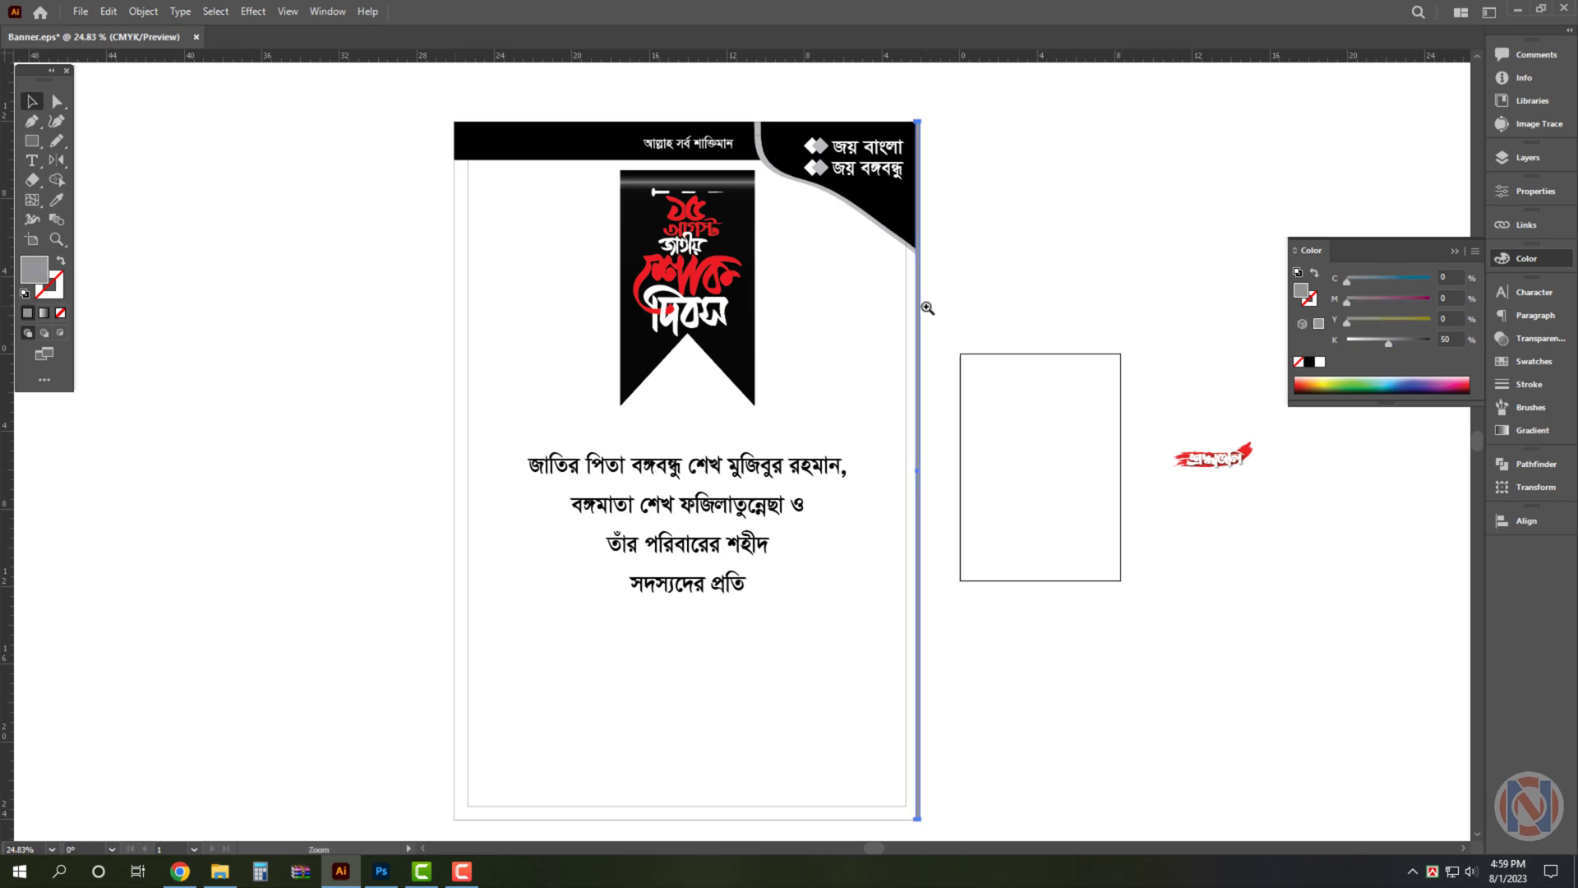
Duplicate the grey strip leftward repeatedly into evenly spaced vertical stripes, then copy the poster frame
{"action": "left_click", "coordinate": [928, 308]}
{"action": "left_click_drag", "start_coordinate": [911, 337], "coordinate": [885, 337]}
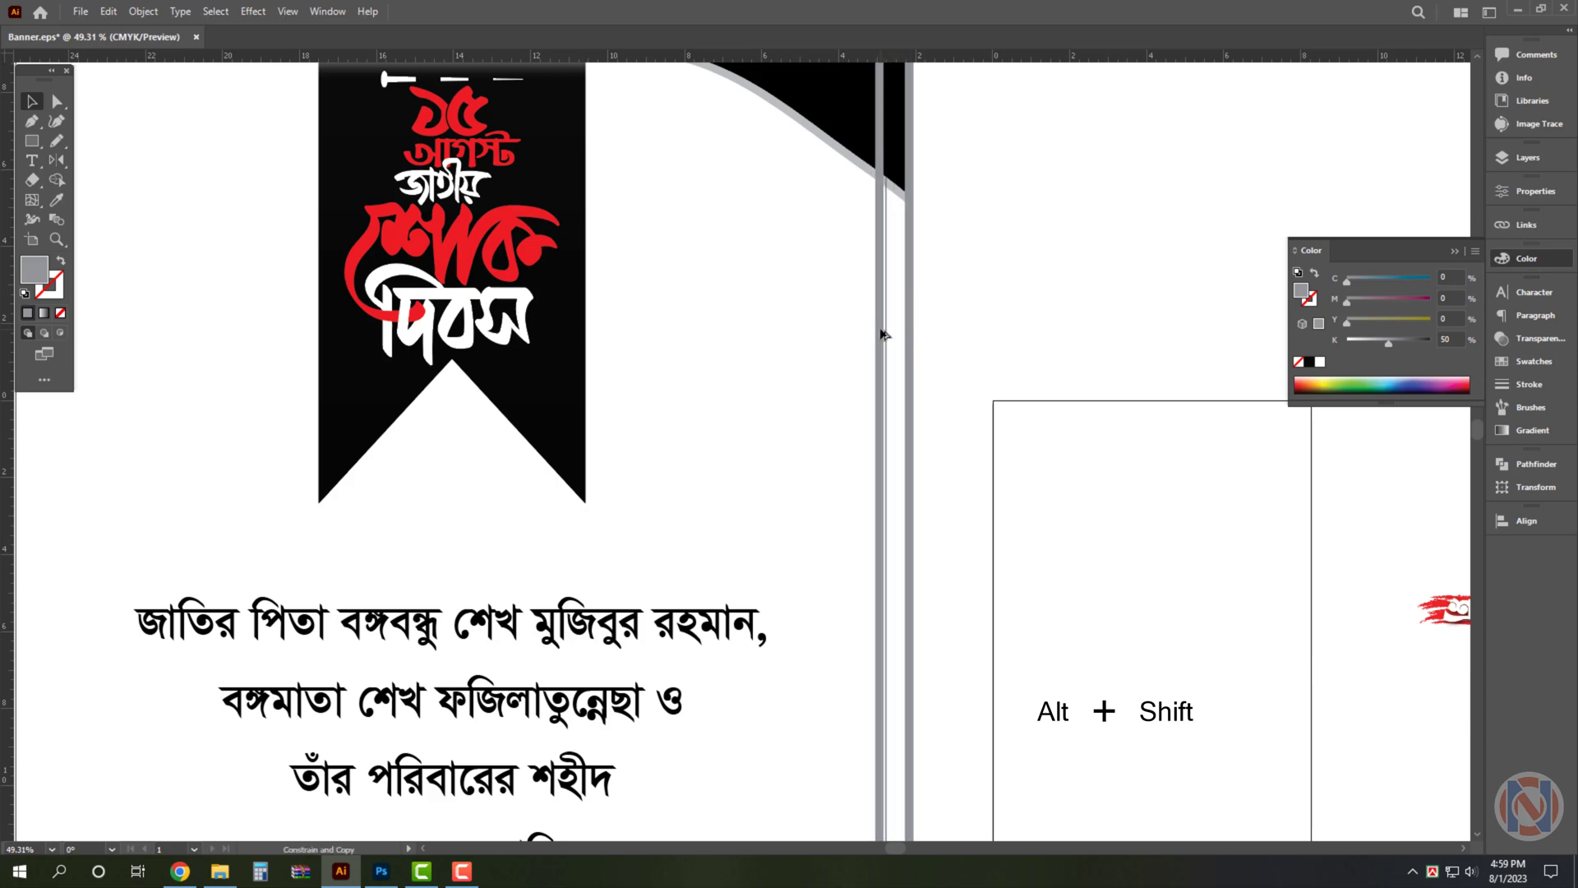
{"action": "key", "text": "ctrl+d"}
{"action": "key", "text": "ctrl+d"}
{"action": "key", "text": "ctrl+d"}
{"action": "key", "text": "ctrl+d"}
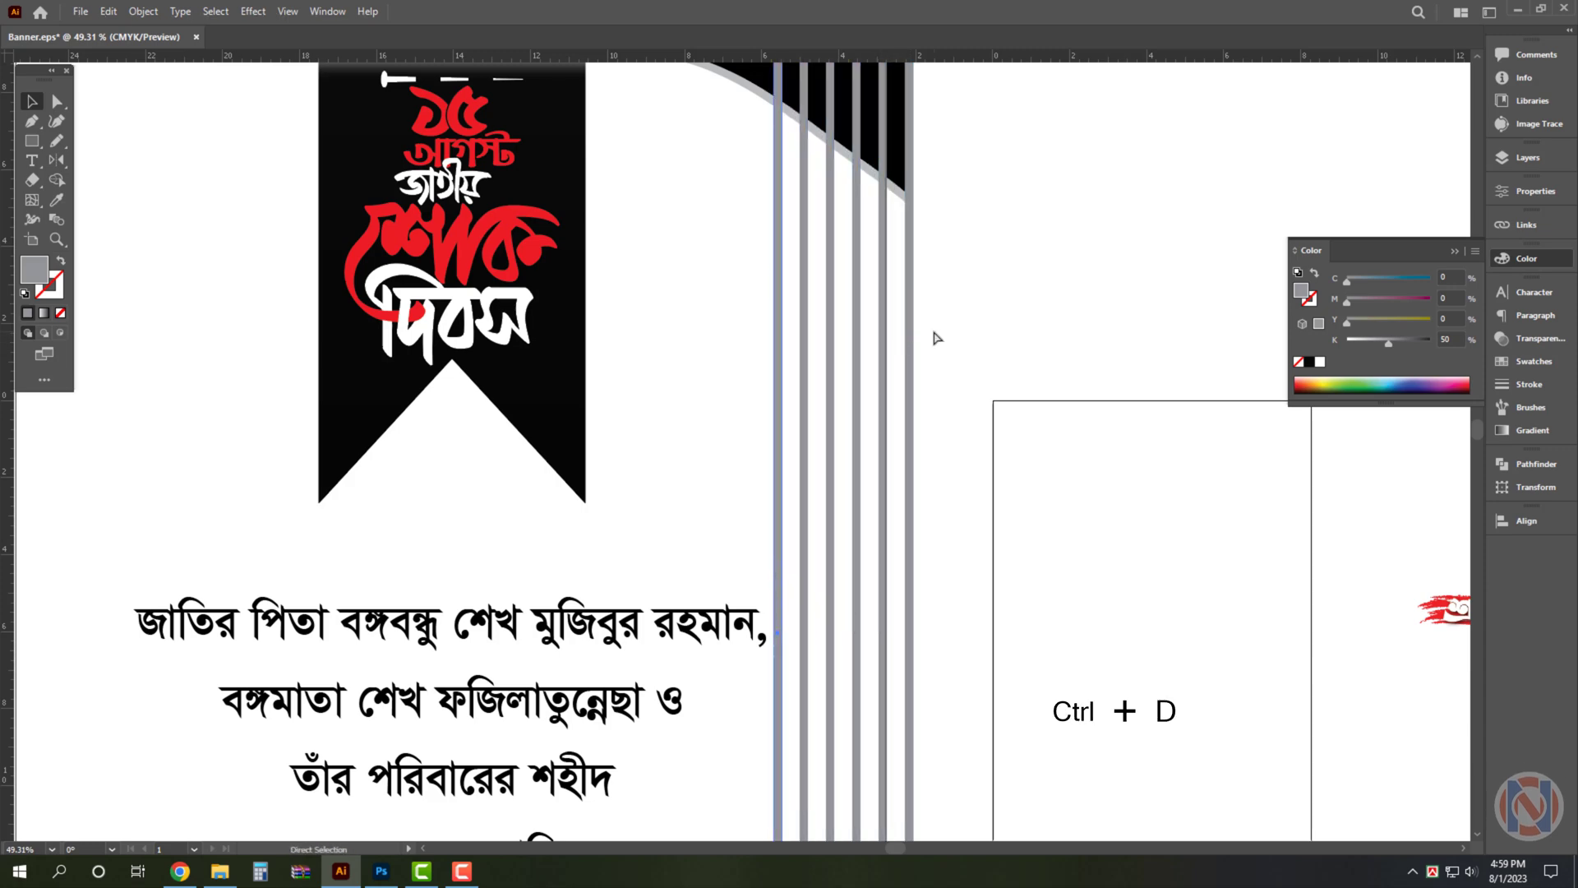
{"action": "scroll", "coordinate": [921, 337], "scroll_direction": "down", "scroll_amount": 3}
{"action": "scroll", "coordinate": [896, 329], "scroll_direction": "down", "scroll_amount": 1}
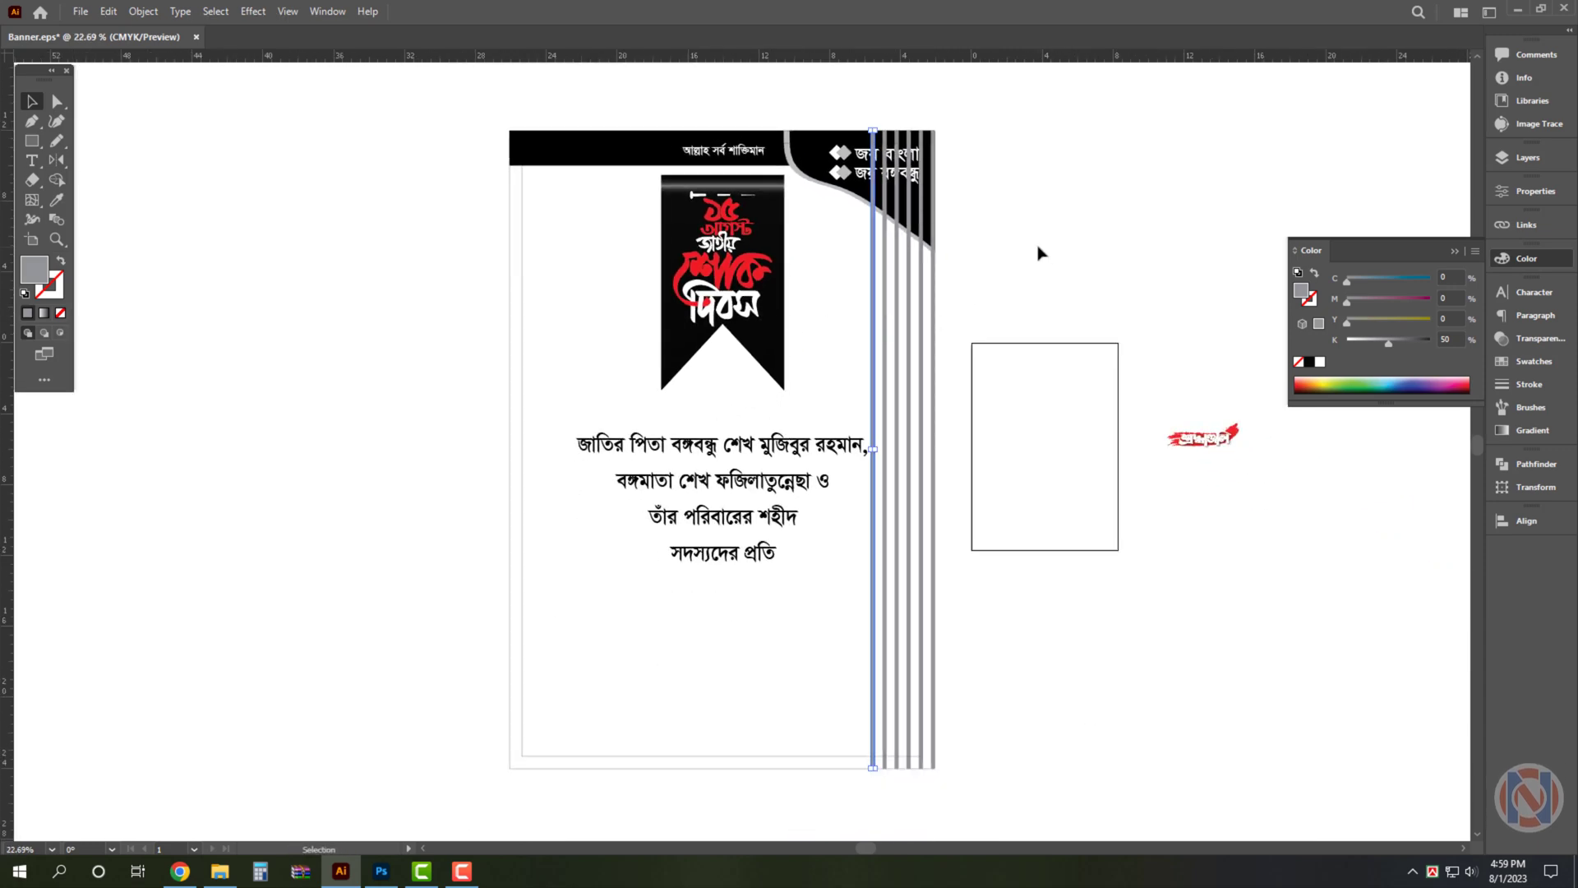
{"action": "left_click", "coordinate": [987, 336]}
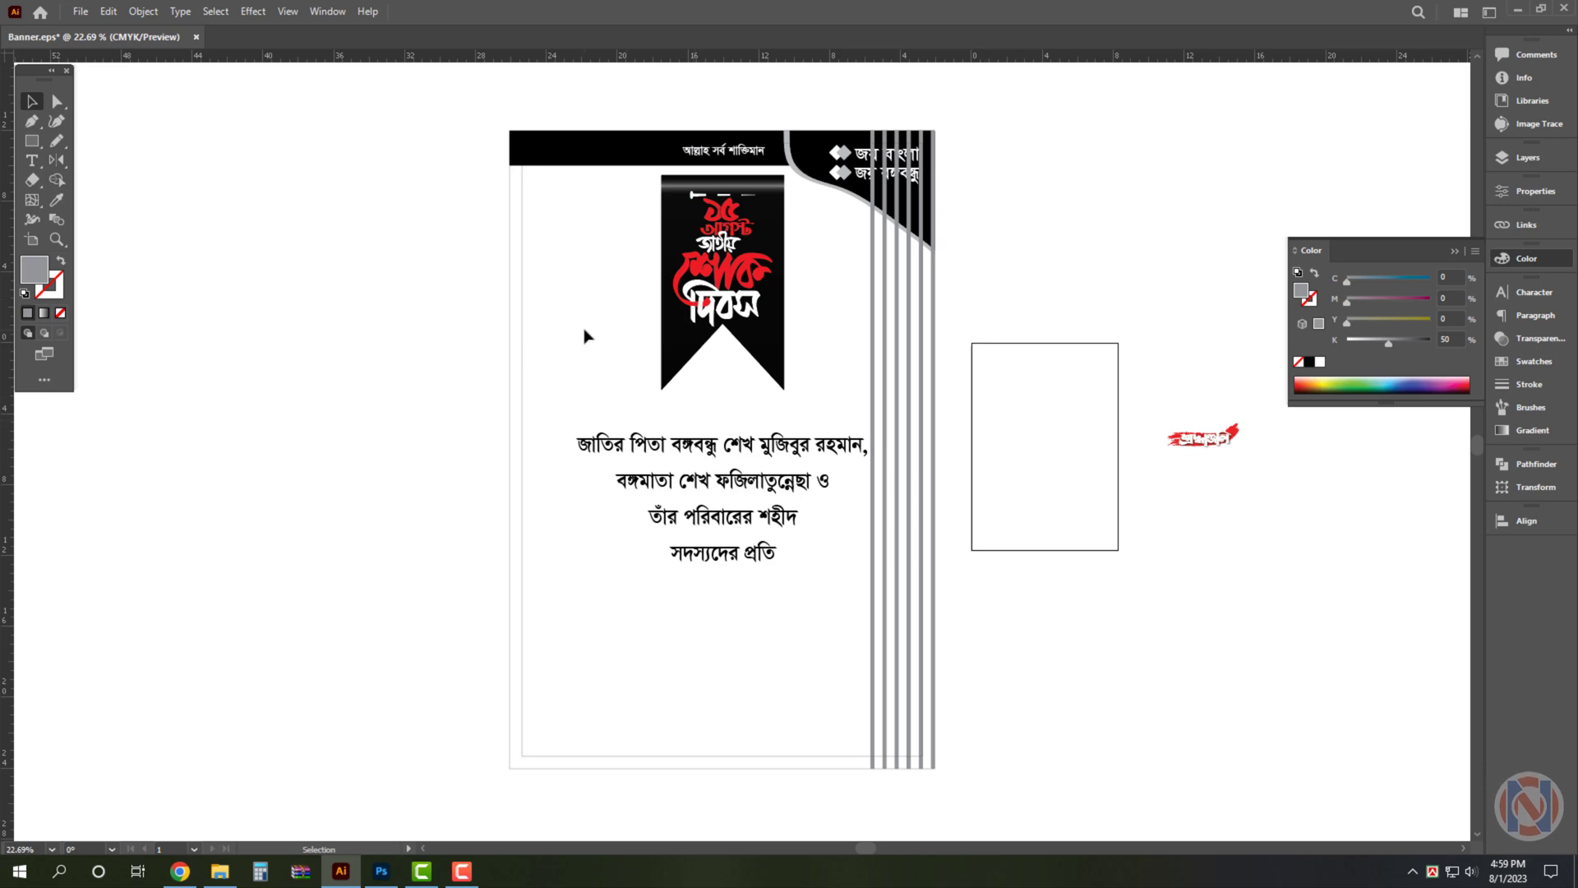
{"action": "left_click", "coordinate": [516, 281]}
{"action": "key", "text": "a"}
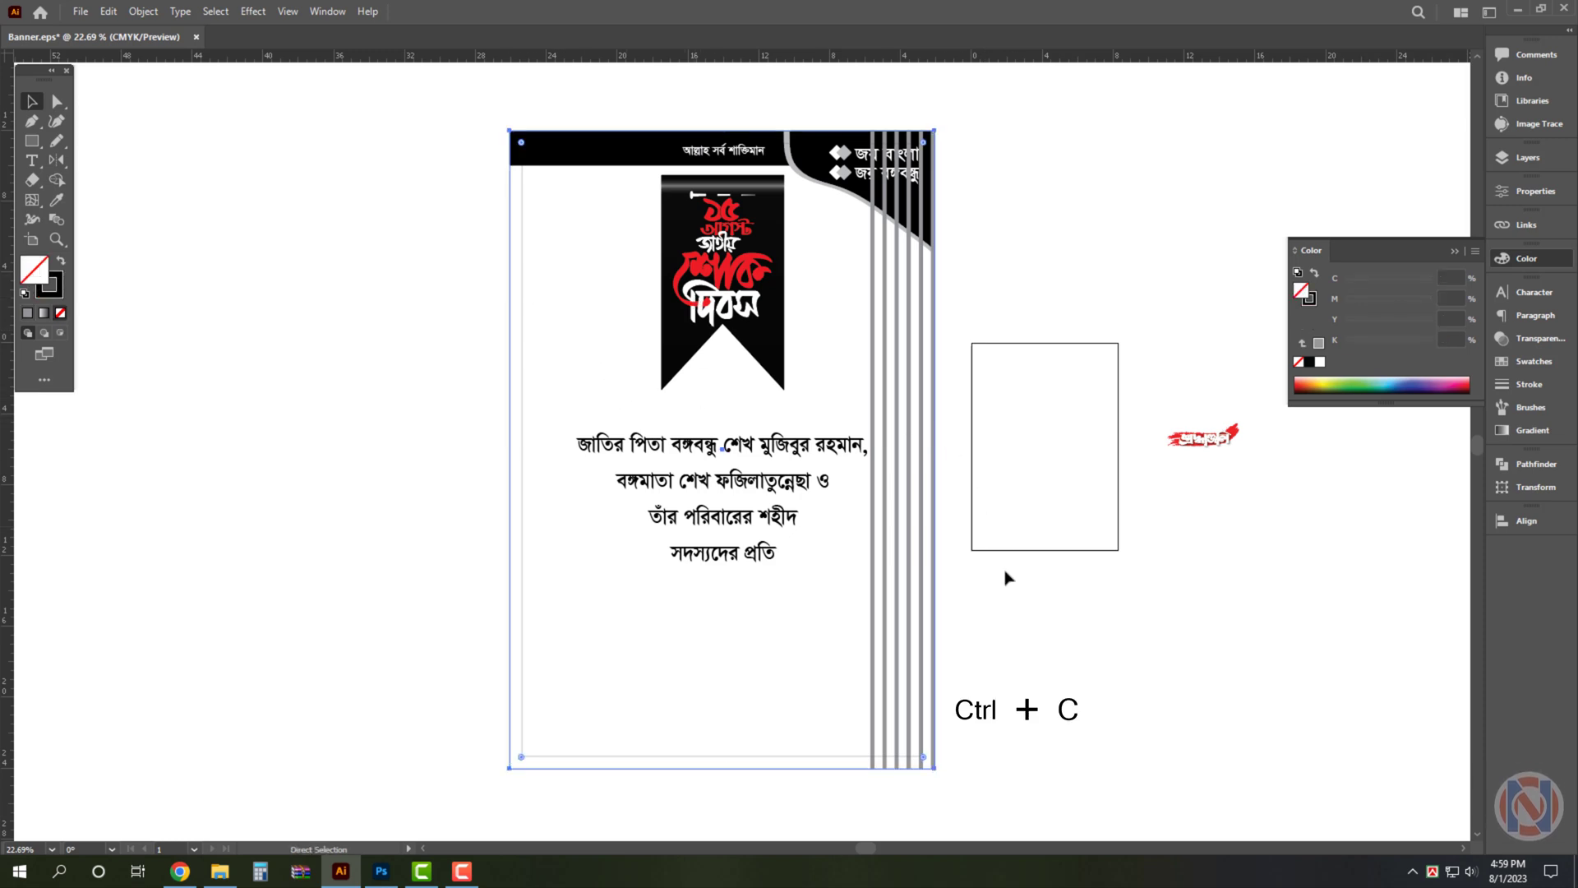
Resize the frame copy to the poster's upper-left area and nudge the ribbon right
{"action": "left_click_drag", "start_coordinate": [940, 454], "coordinate": [654, 448]}
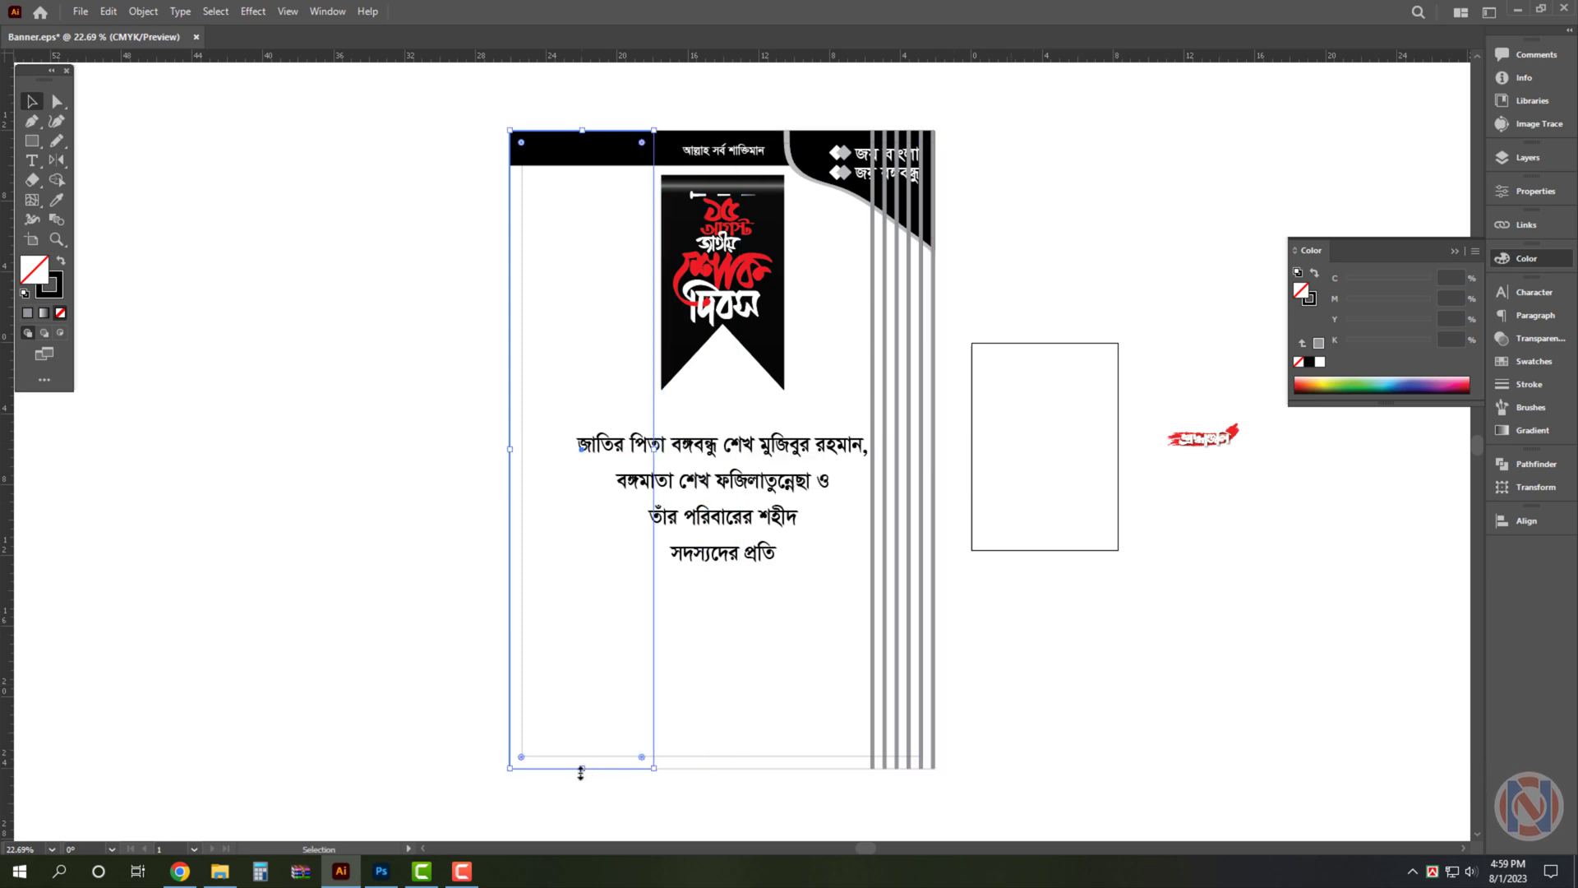
{"action": "left_click_drag", "start_coordinate": [581, 768], "coordinate": [591, 411]}
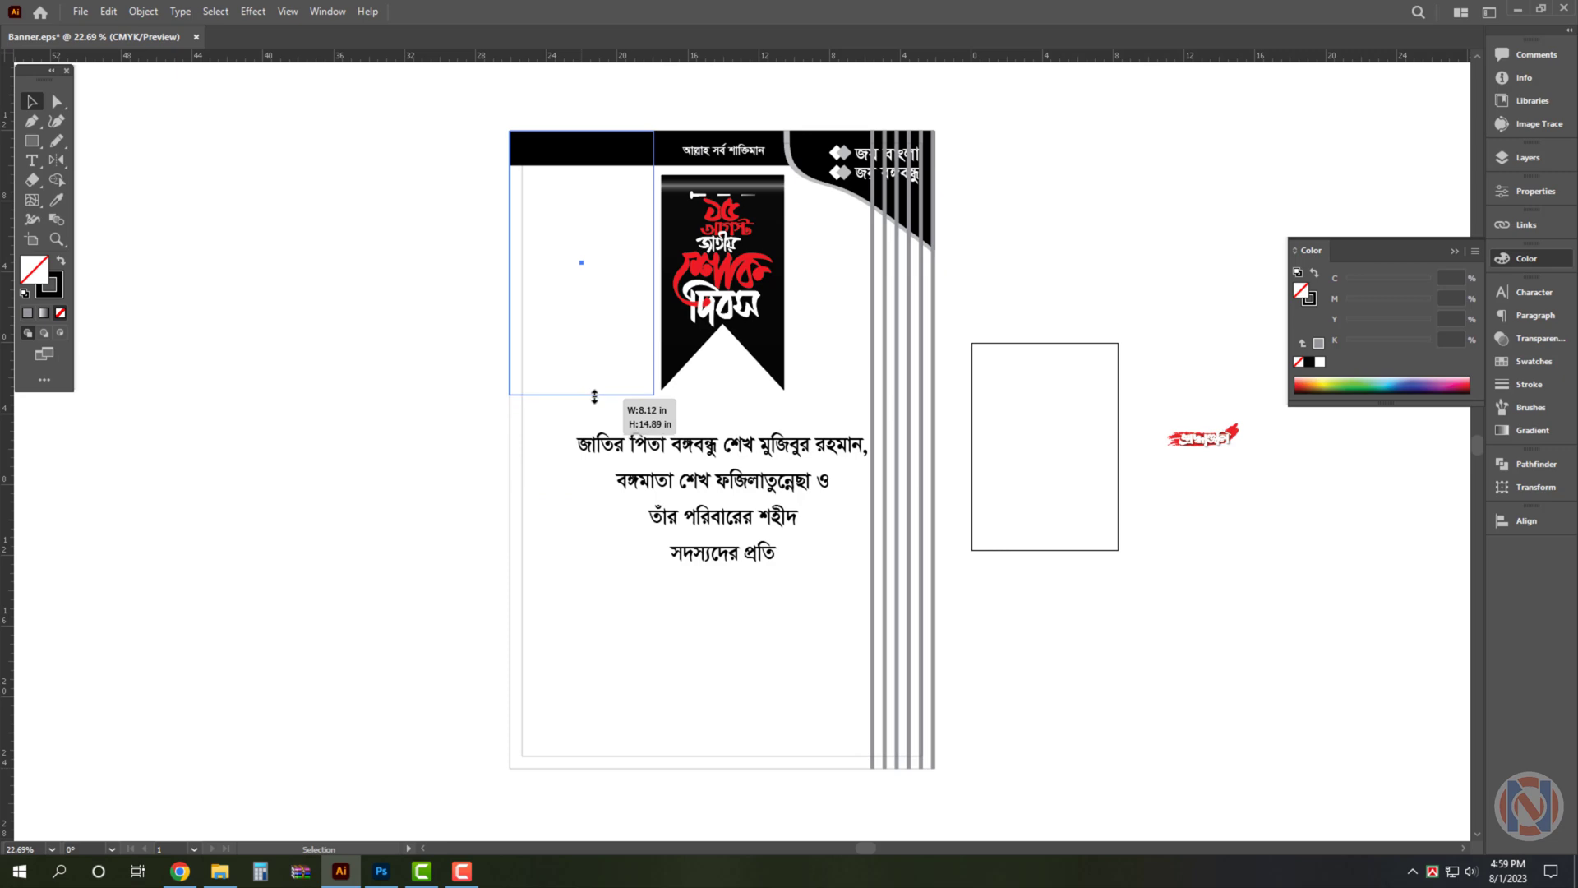
{"action": "left_click_drag", "start_coordinate": [634, 367], "coordinate": [952, 462]}
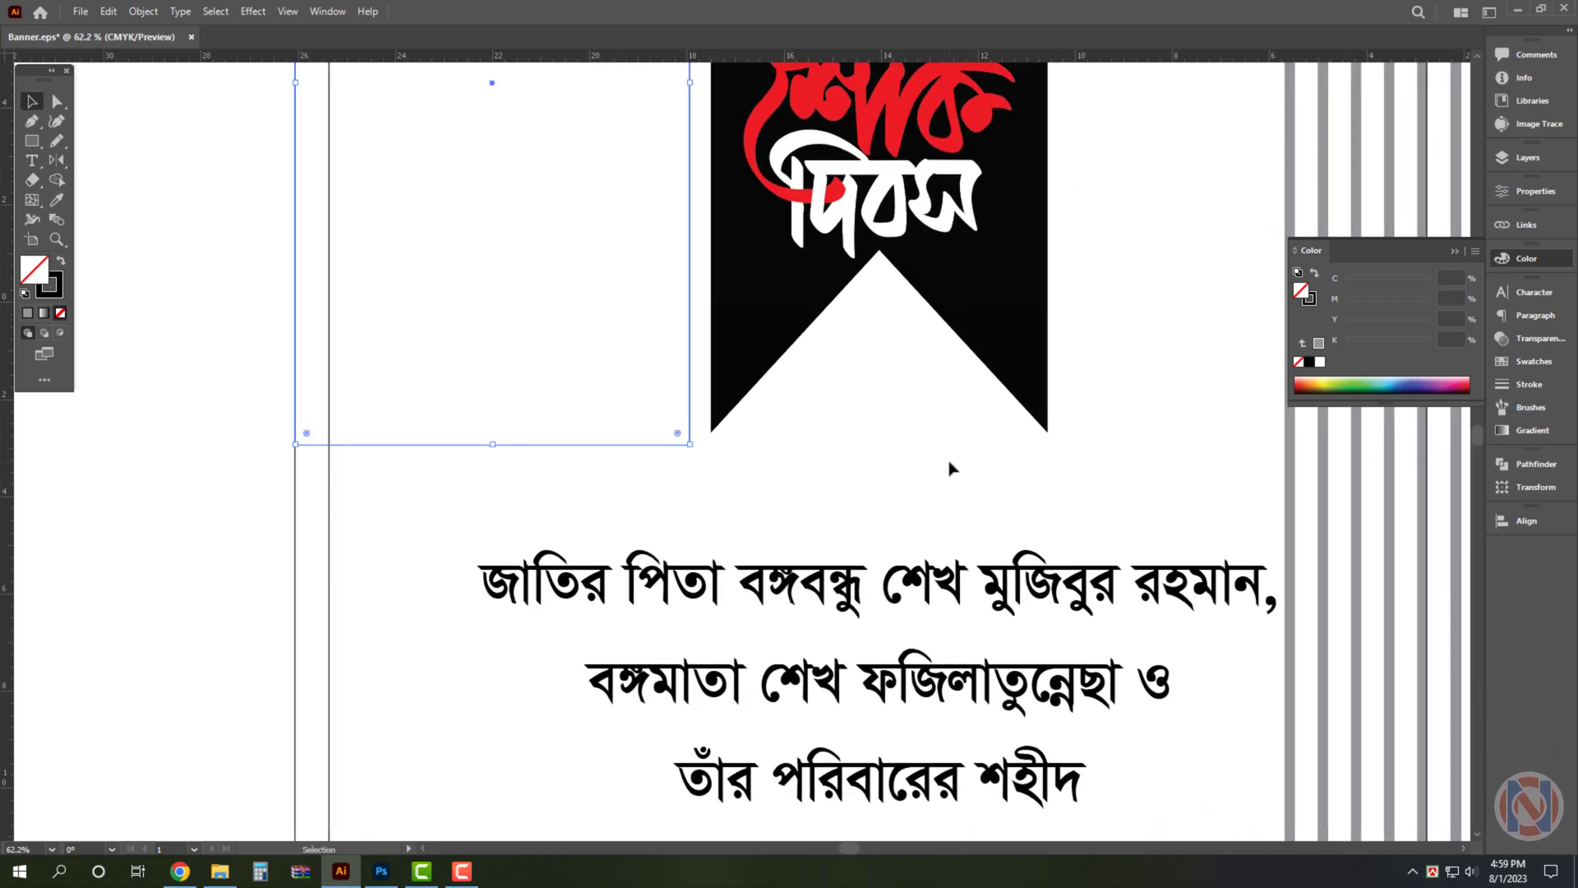
{"action": "scroll", "coordinate": [968, 406], "scroll_direction": "down", "scroll_amount": 1}
{"action": "left_click_drag", "start_coordinate": [968, 406], "coordinate": [822, 617]}
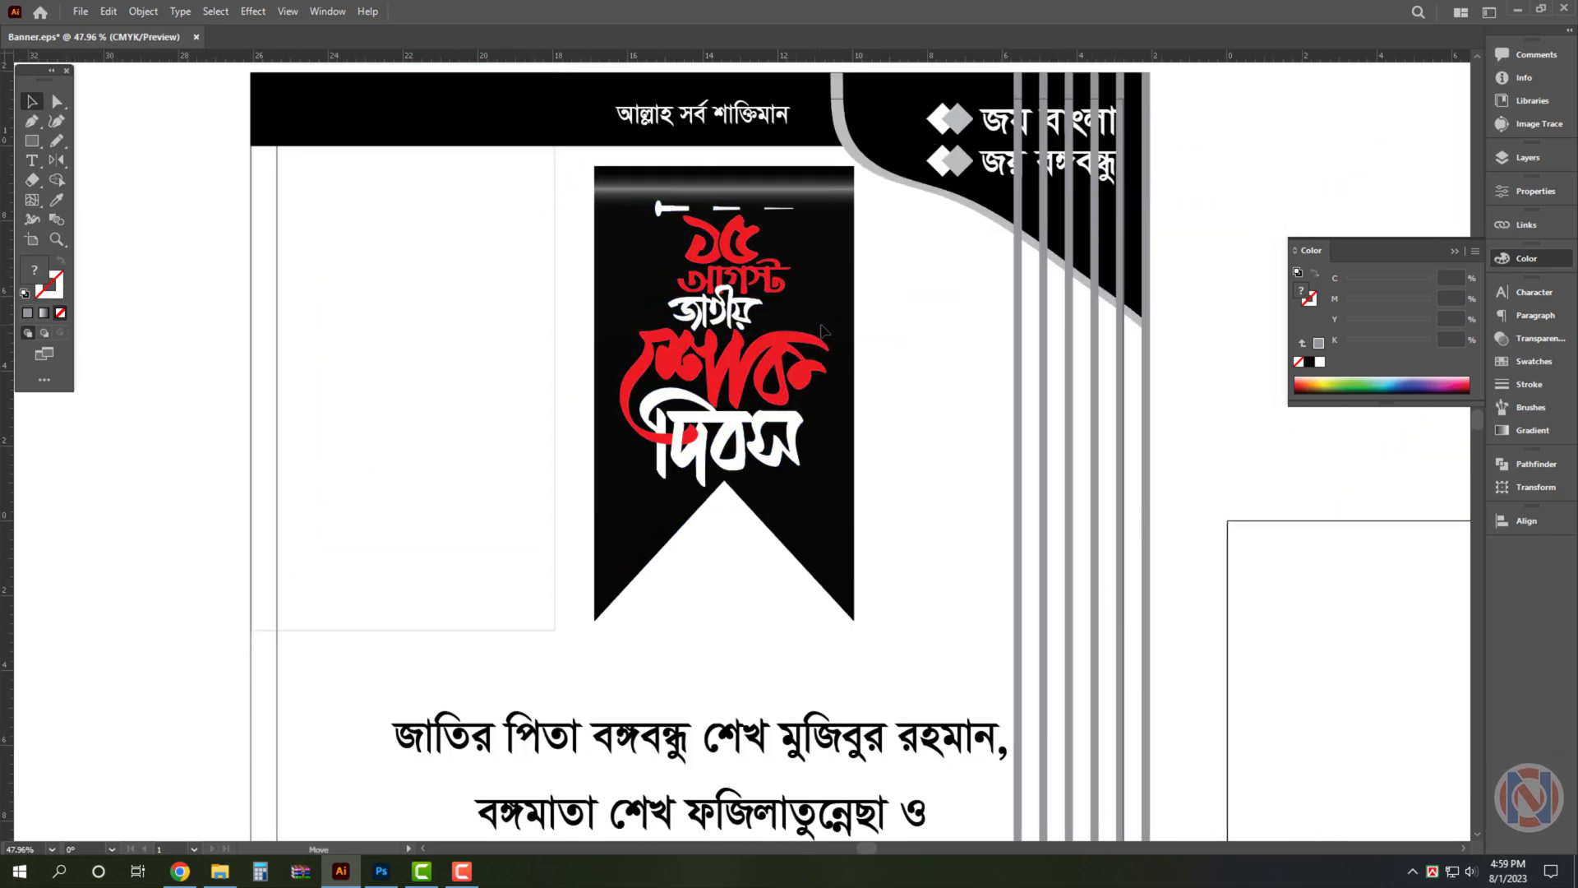
{"action": "mouse_move", "coordinate": [847, 359]}
{"action": "left_mouse_down"}
{"action": "mouse_move", "coordinate": [870, 359]}
{"action": "mouse_move", "coordinate": [859, 351]}
{"action": "left_mouse_up"}
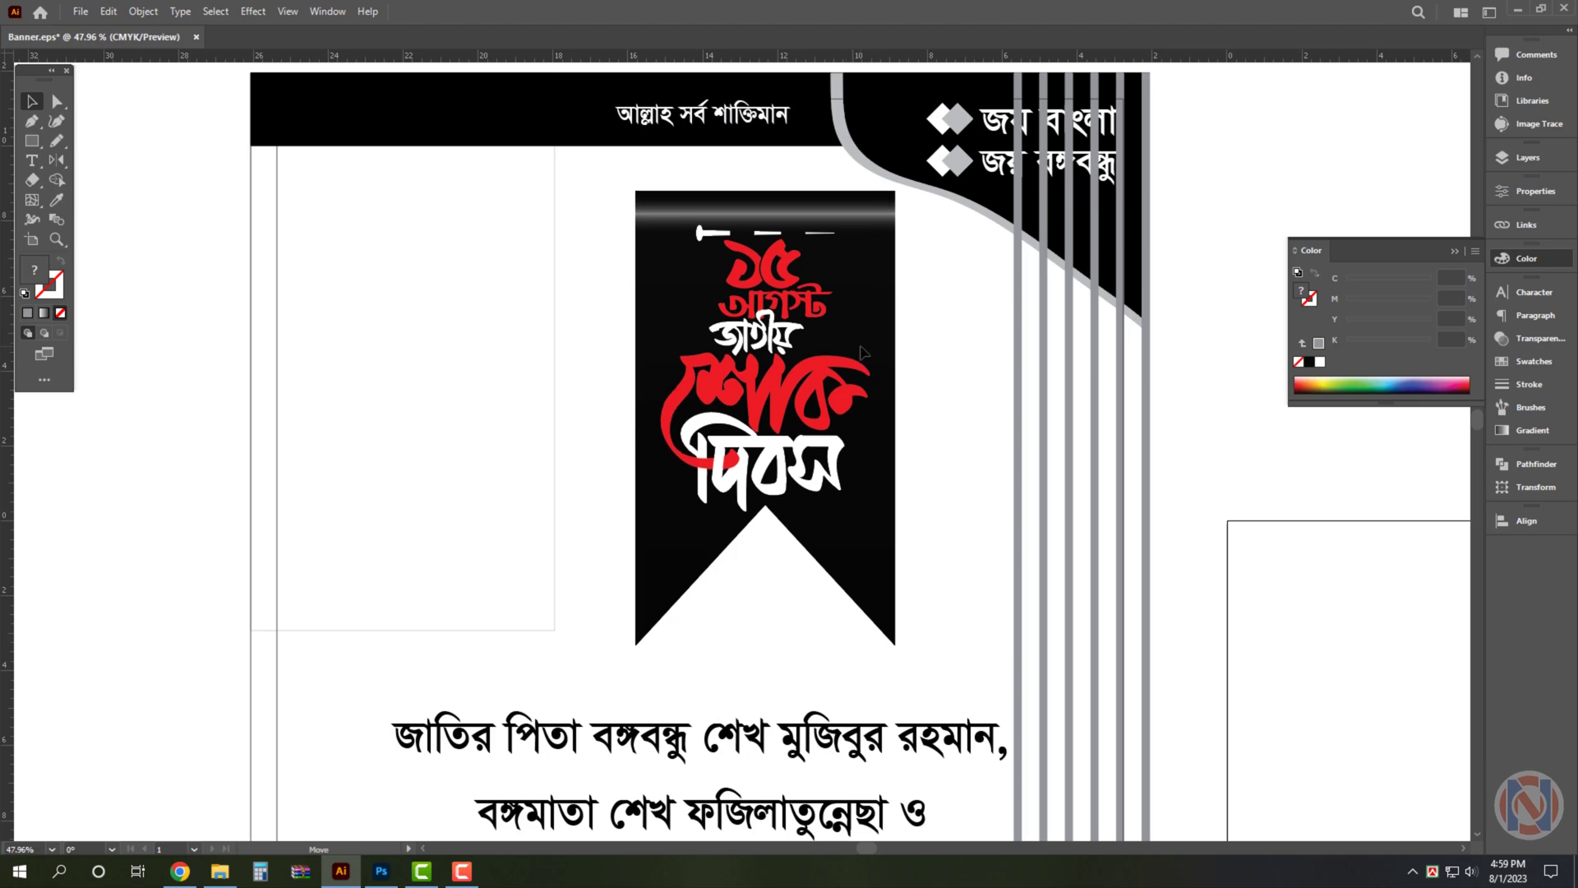
Enlarge the upper-left rectangle slightly
{"action": "left_click", "coordinate": [556, 631]}
{"action": "scroll", "coordinate": [592, 559], "scroll_direction": "down", "scroll_amount": 3}
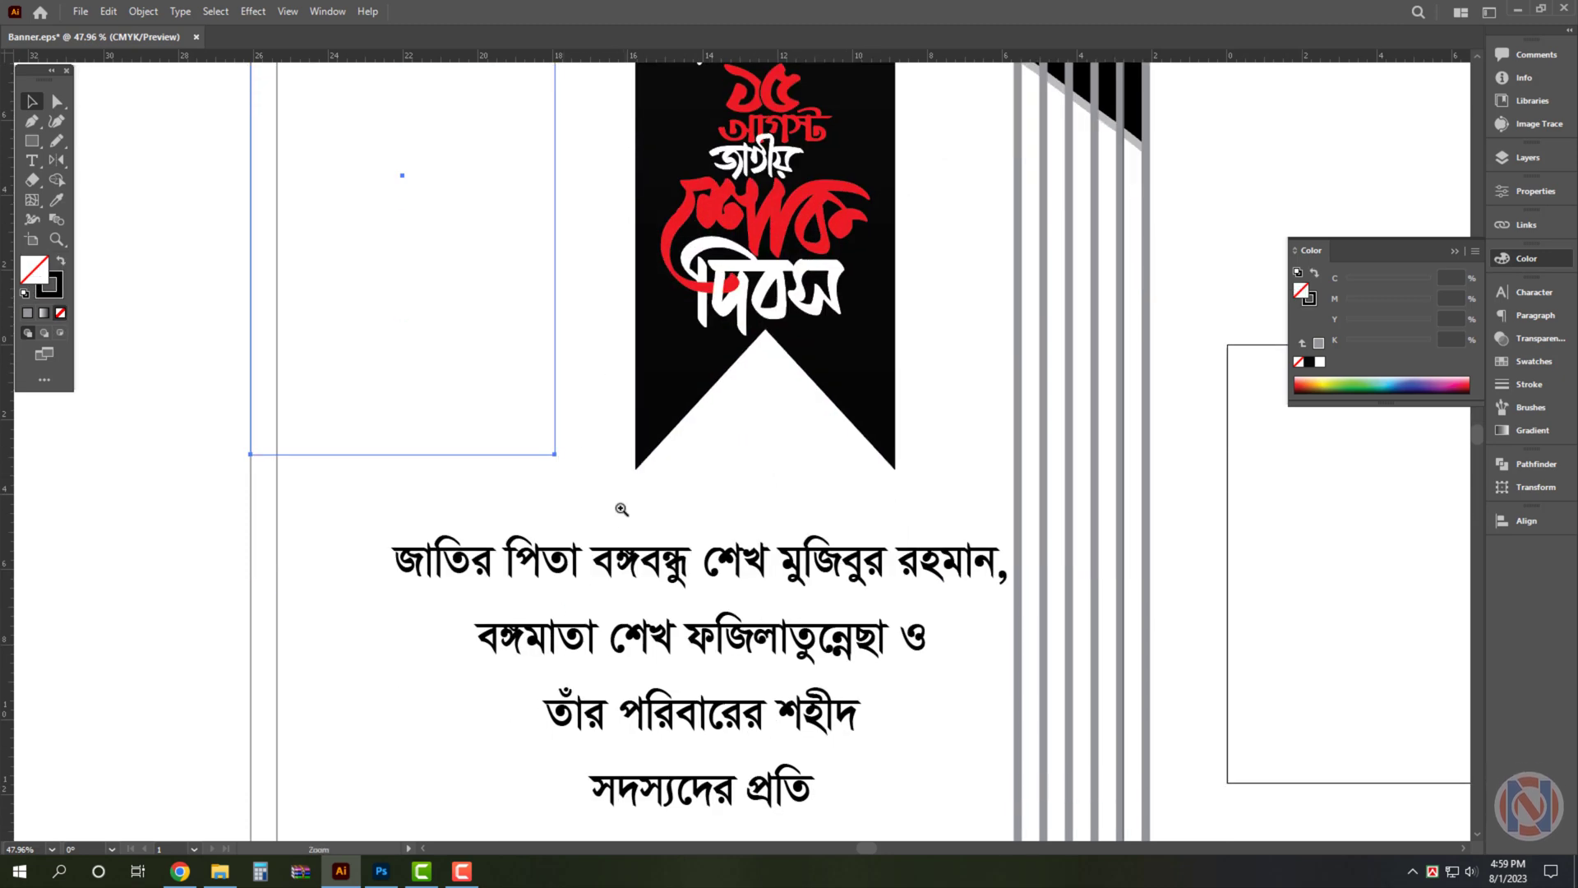
{"action": "scroll", "coordinate": [622, 506], "scroll_direction": "up", "scroll_amount": 1}
{"action": "mouse_move", "coordinate": [547, 455]}
{"action": "left_mouse_down"}
{"action": "mouse_move", "coordinate": [619, 477]}
{"action": "mouse_move", "coordinate": [607, 469]}
{"action": "left_mouse_up"}
{"action": "scroll", "coordinate": [588, 452], "scroll_direction": "down", "scroll_amount": 3}
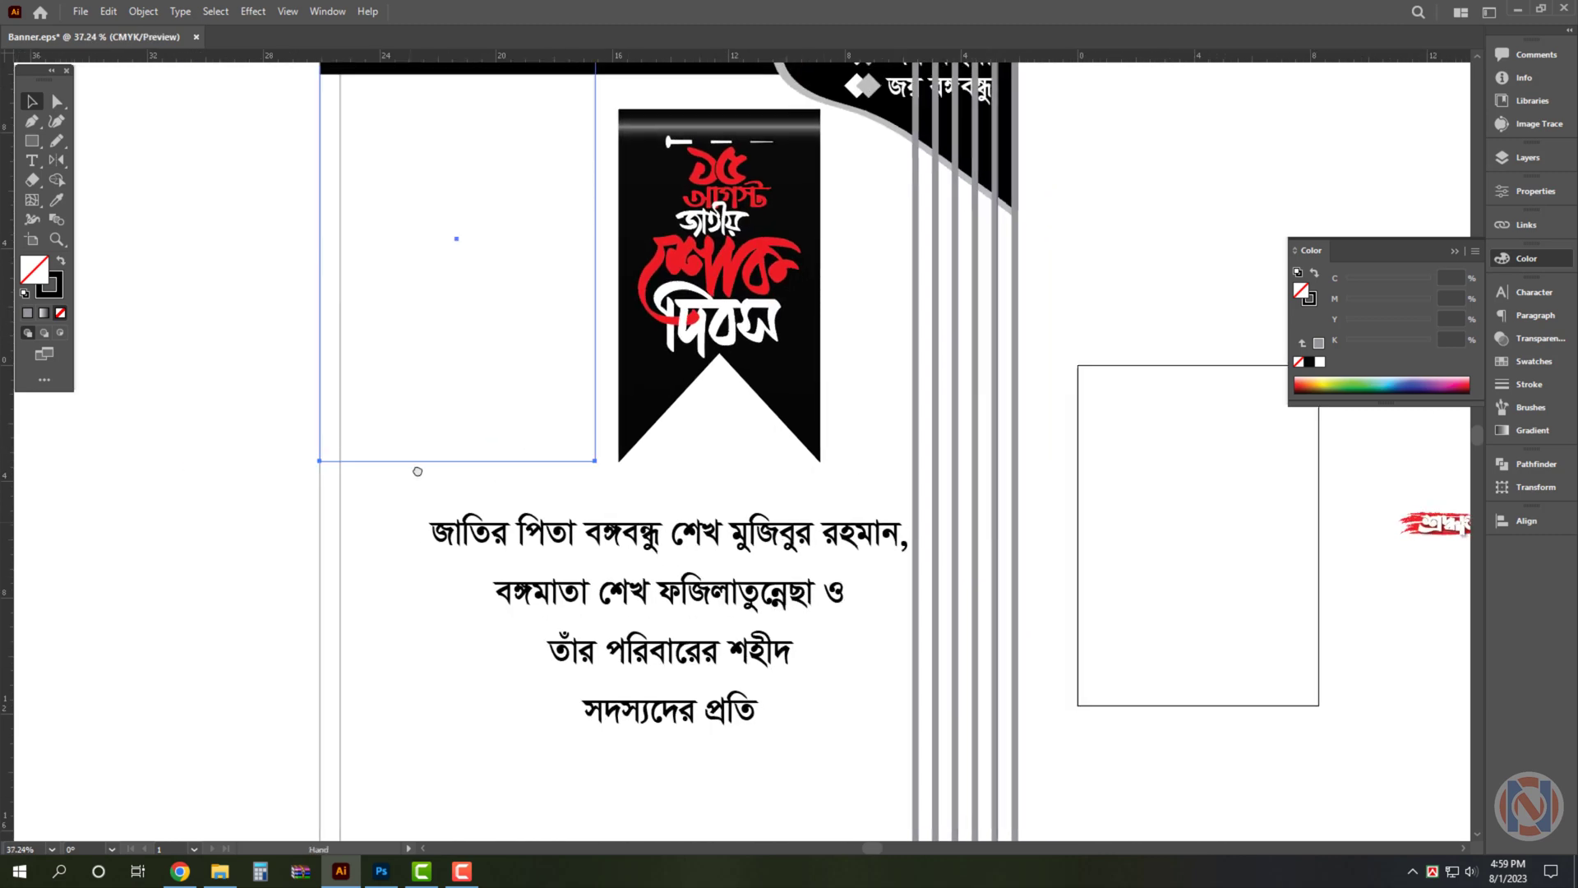
{"action": "left_click", "coordinate": [366, 552]}
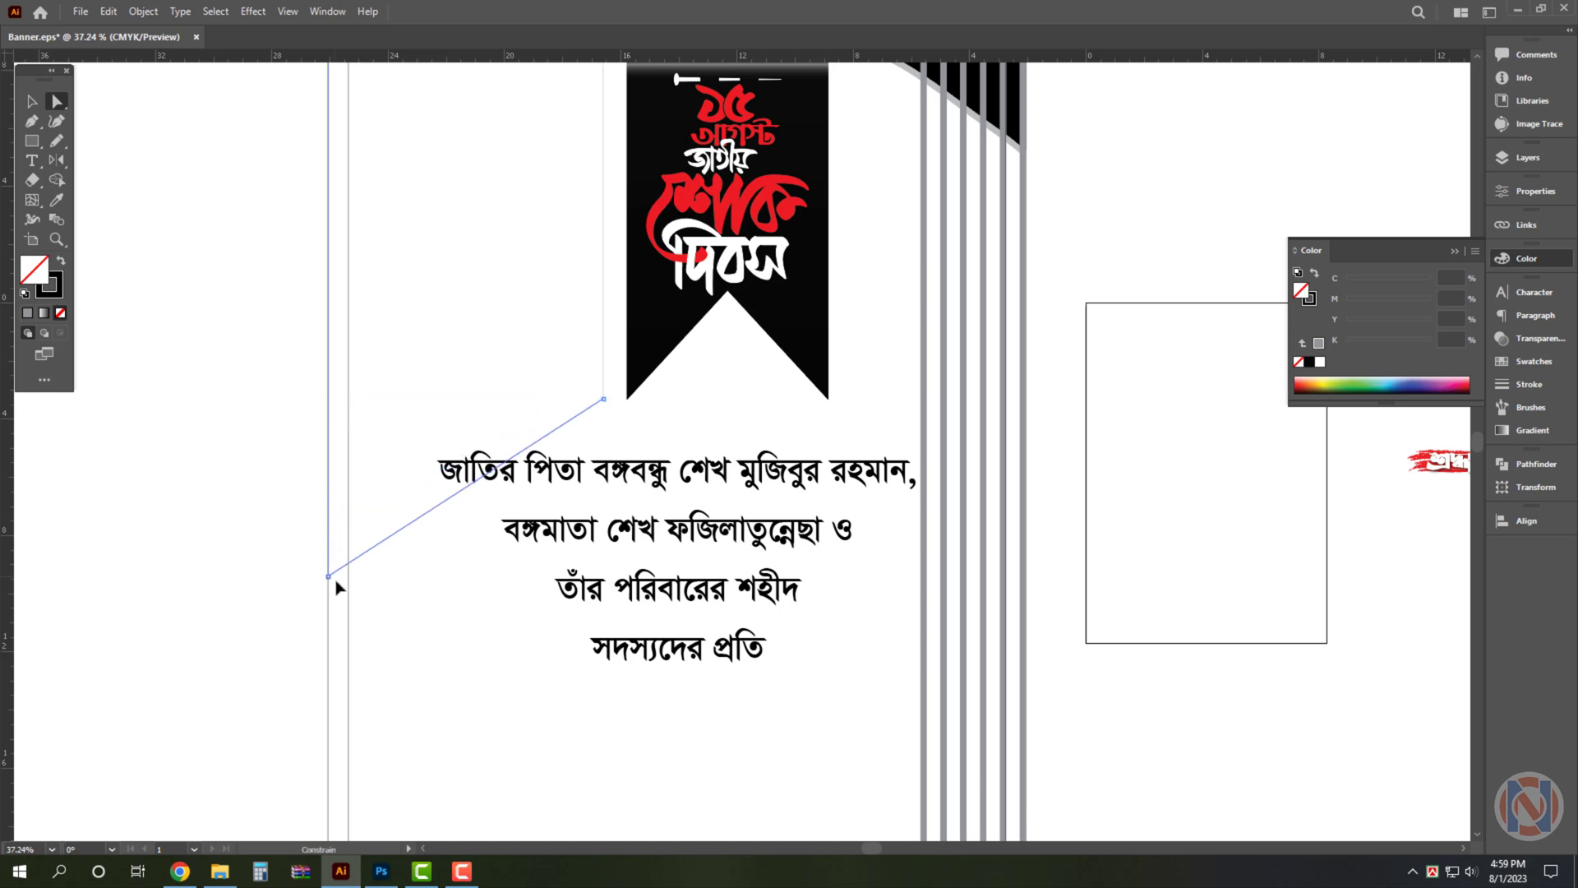
Lower one corner to slant the panel's bottom edge and fill it black
{"action": "left_click_drag", "start_coordinate": [336, 580], "coordinate": [339, 582]}
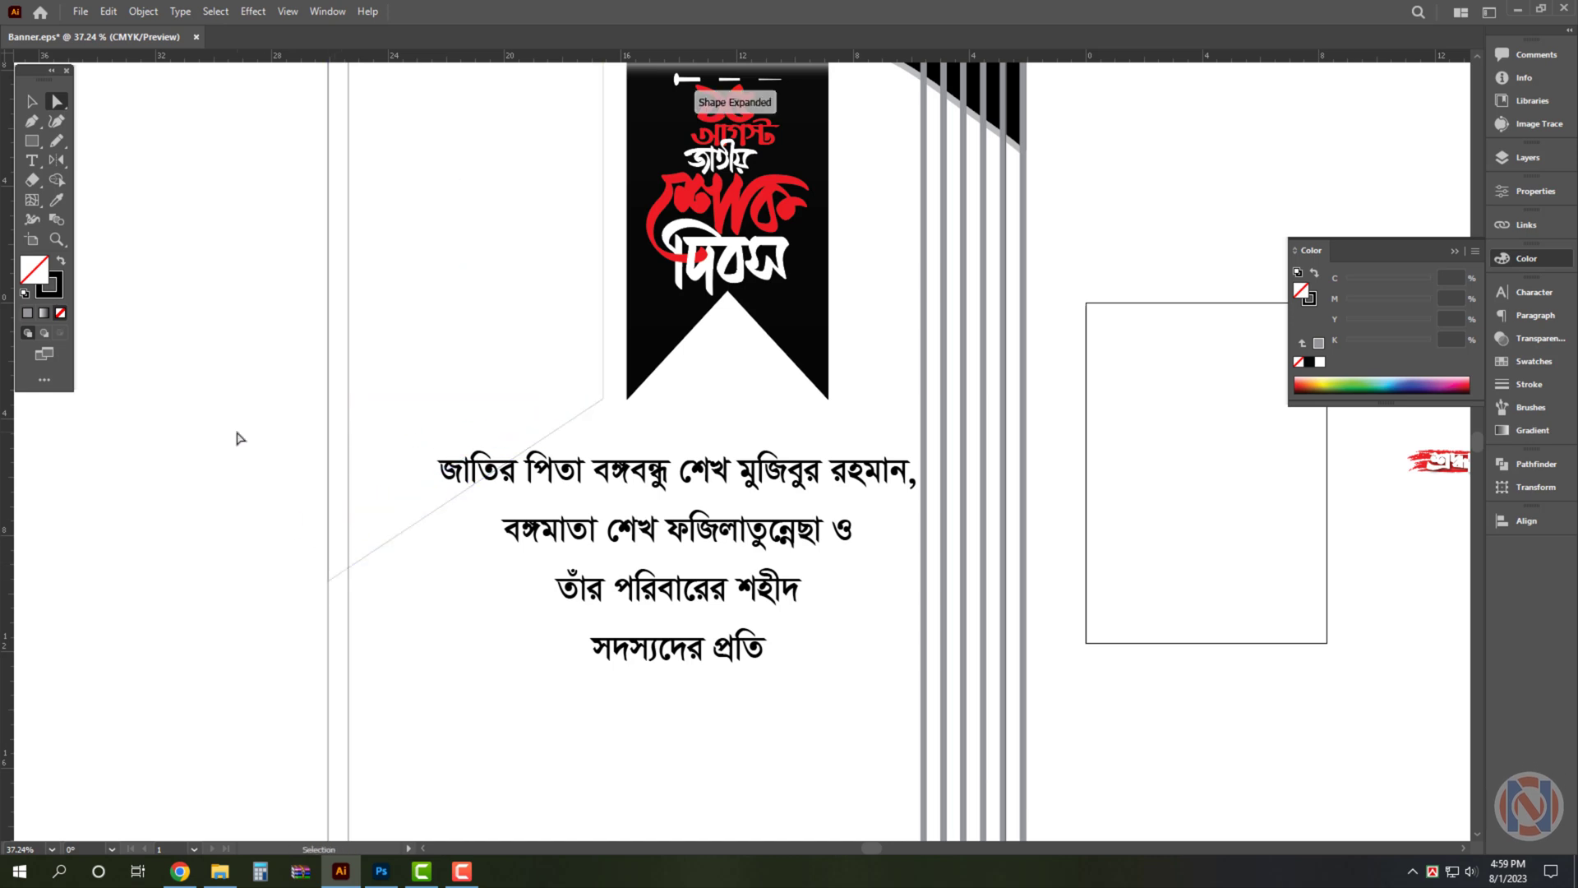
{"action": "key", "text": "v"}
{"action": "scroll", "coordinate": [504, 345], "scroll_direction": "down", "scroll_amount": 2, "text": "alt"}
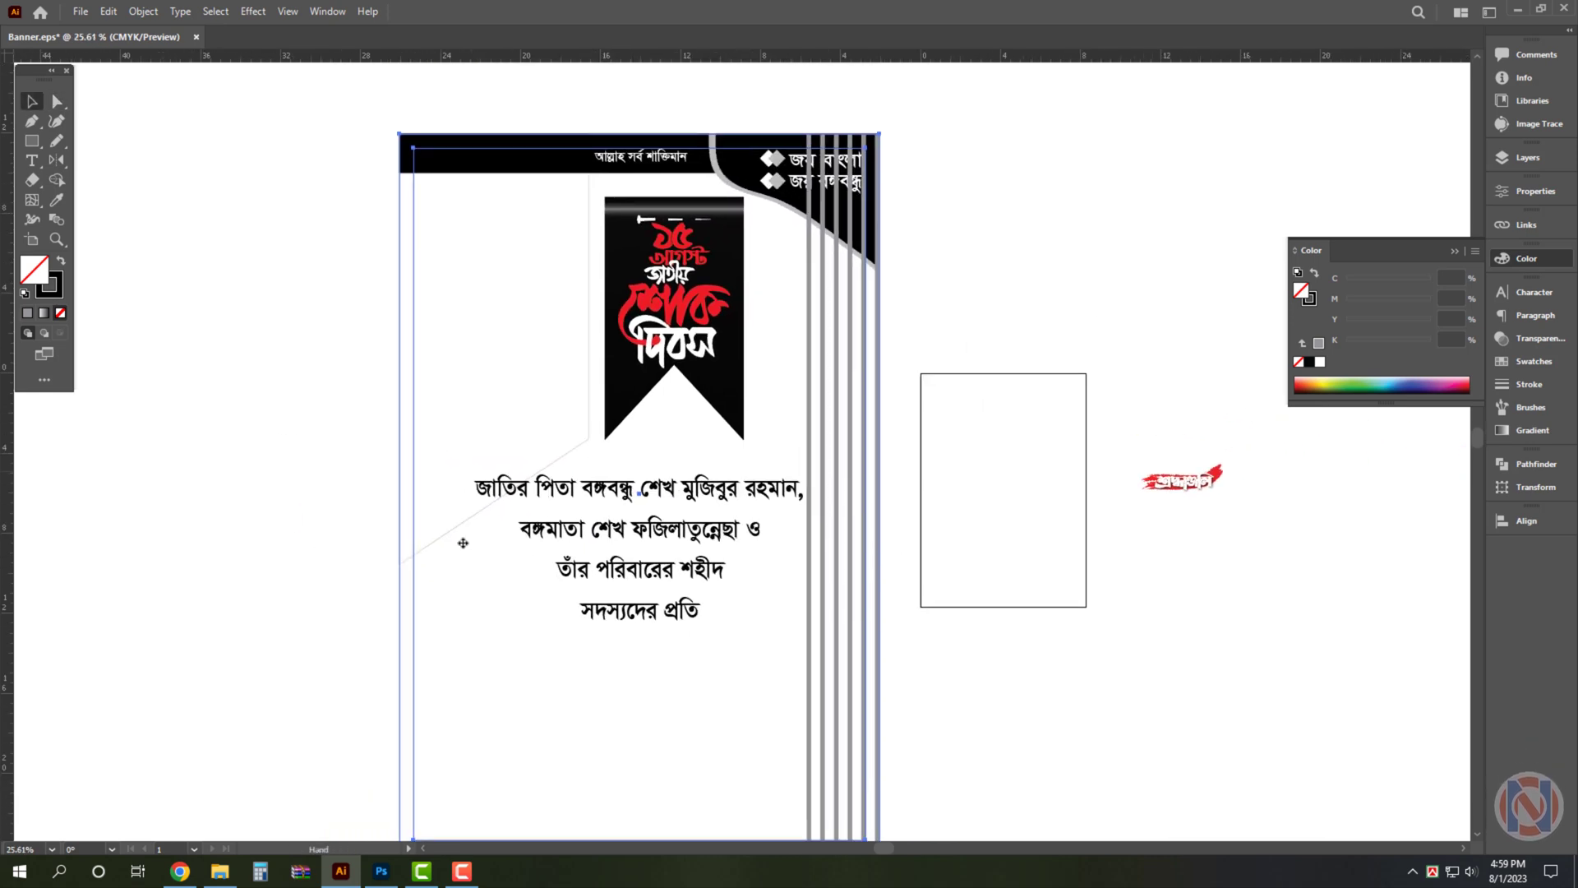
{"action": "left_click", "coordinate": [453, 529]}
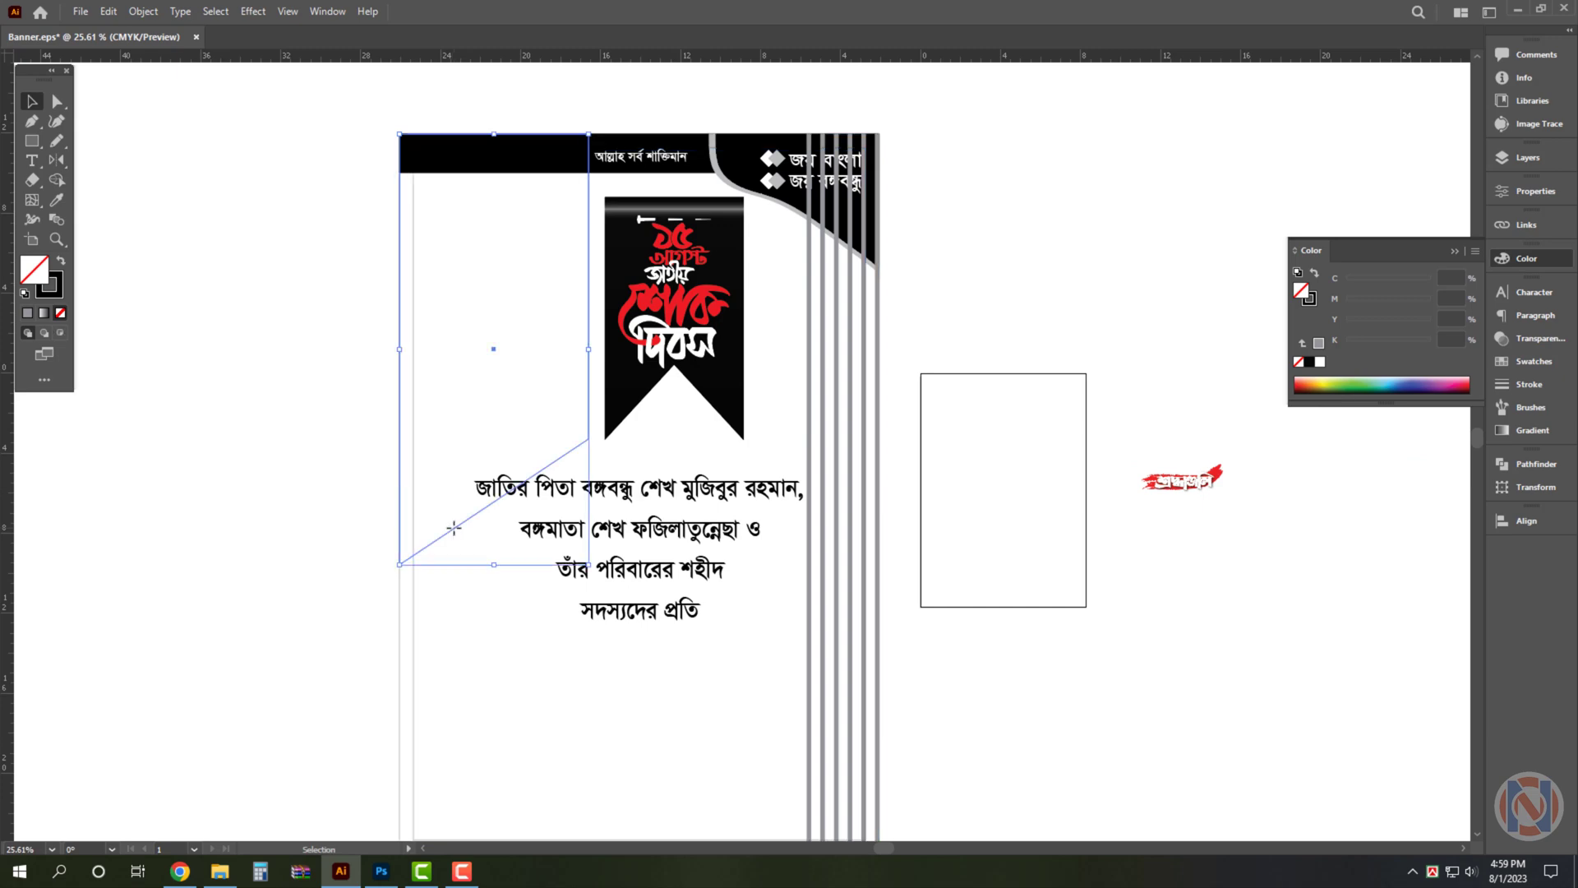
{"action": "left_click", "coordinate": [64, 257]}
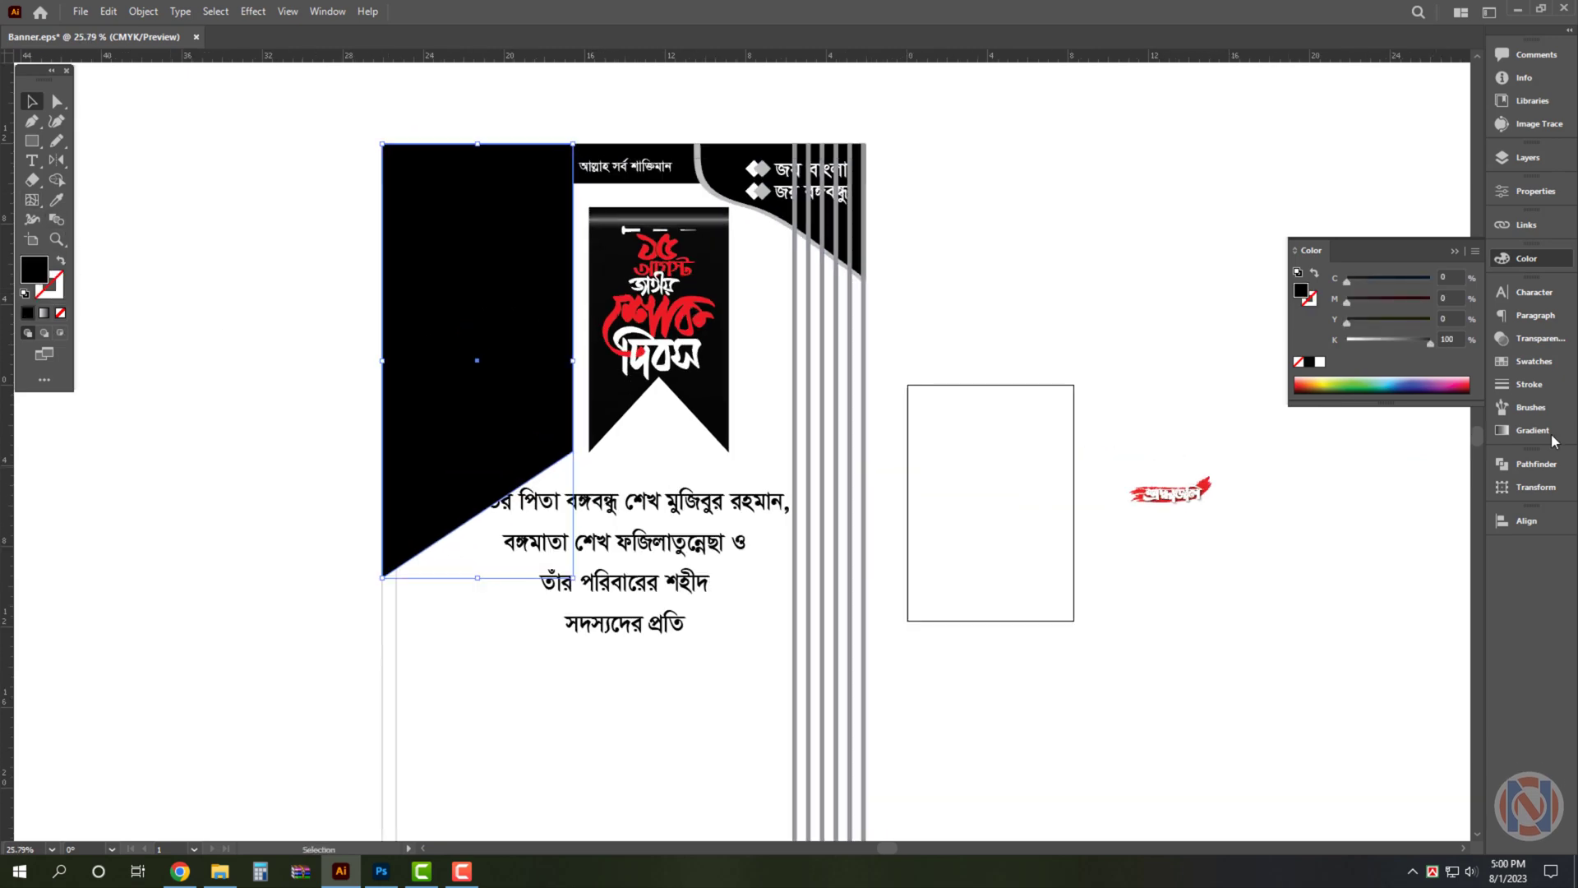
Apply a CMYK linear gradient at 90° with a red stop to the slanted panel
{"action": "key", "text": "period"}
{"action": "left_click", "coordinate": [1476, 251]}
{"action": "left_click", "coordinate": [1345, 334]}
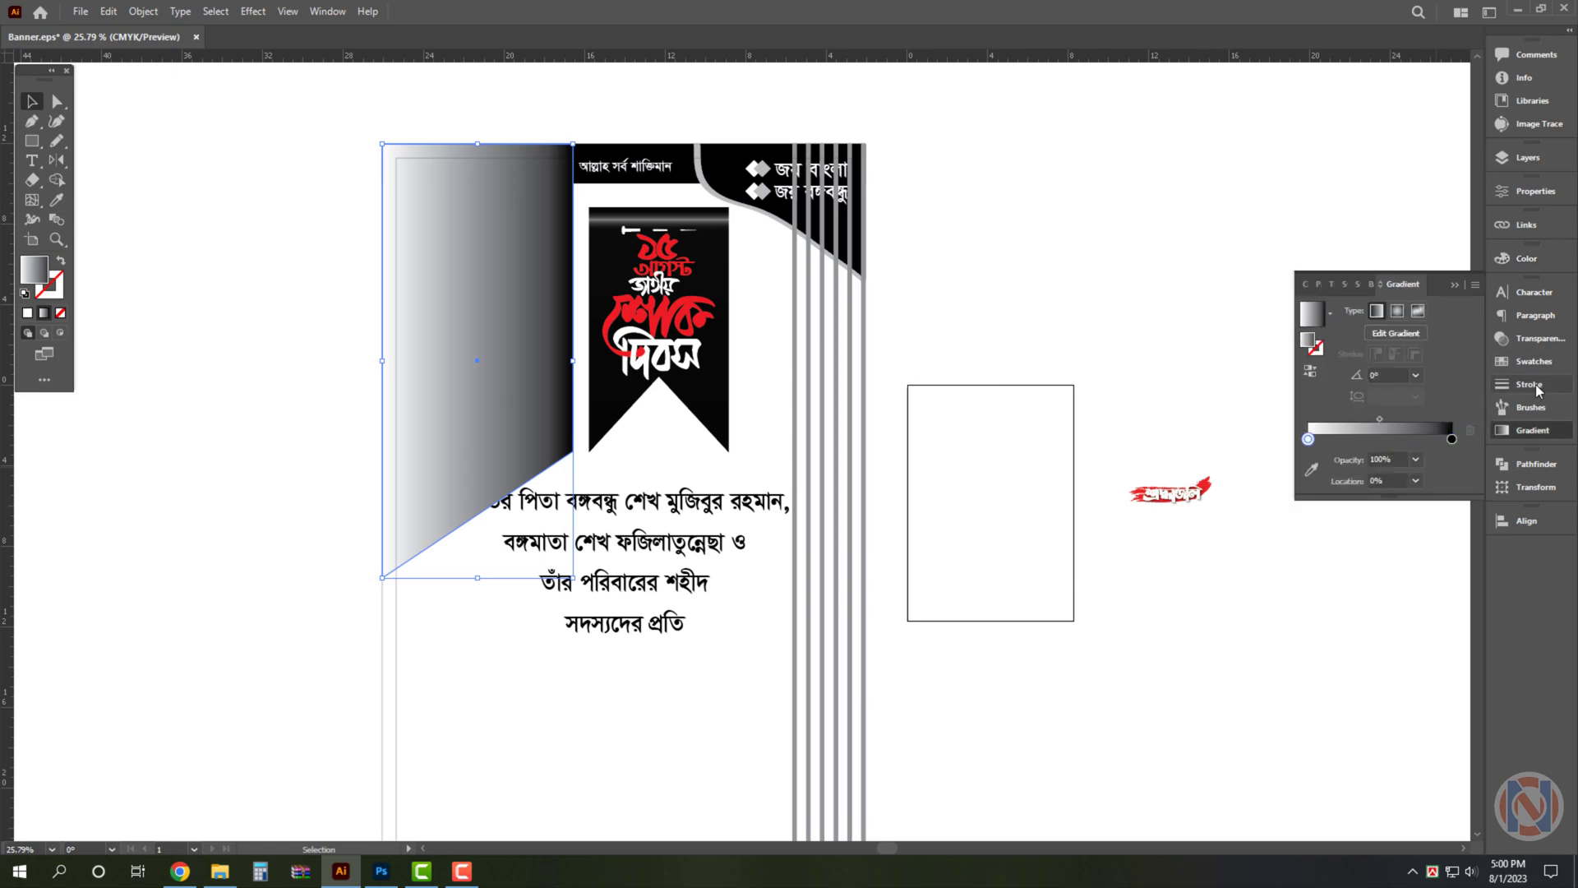
{"action": "left_click", "coordinate": [1298, 385]}
{"action": "left_click", "coordinate": [31, 142]}
{"action": "left_click", "coordinate": [1533, 430]}
{"action": "key", "text": "v"}
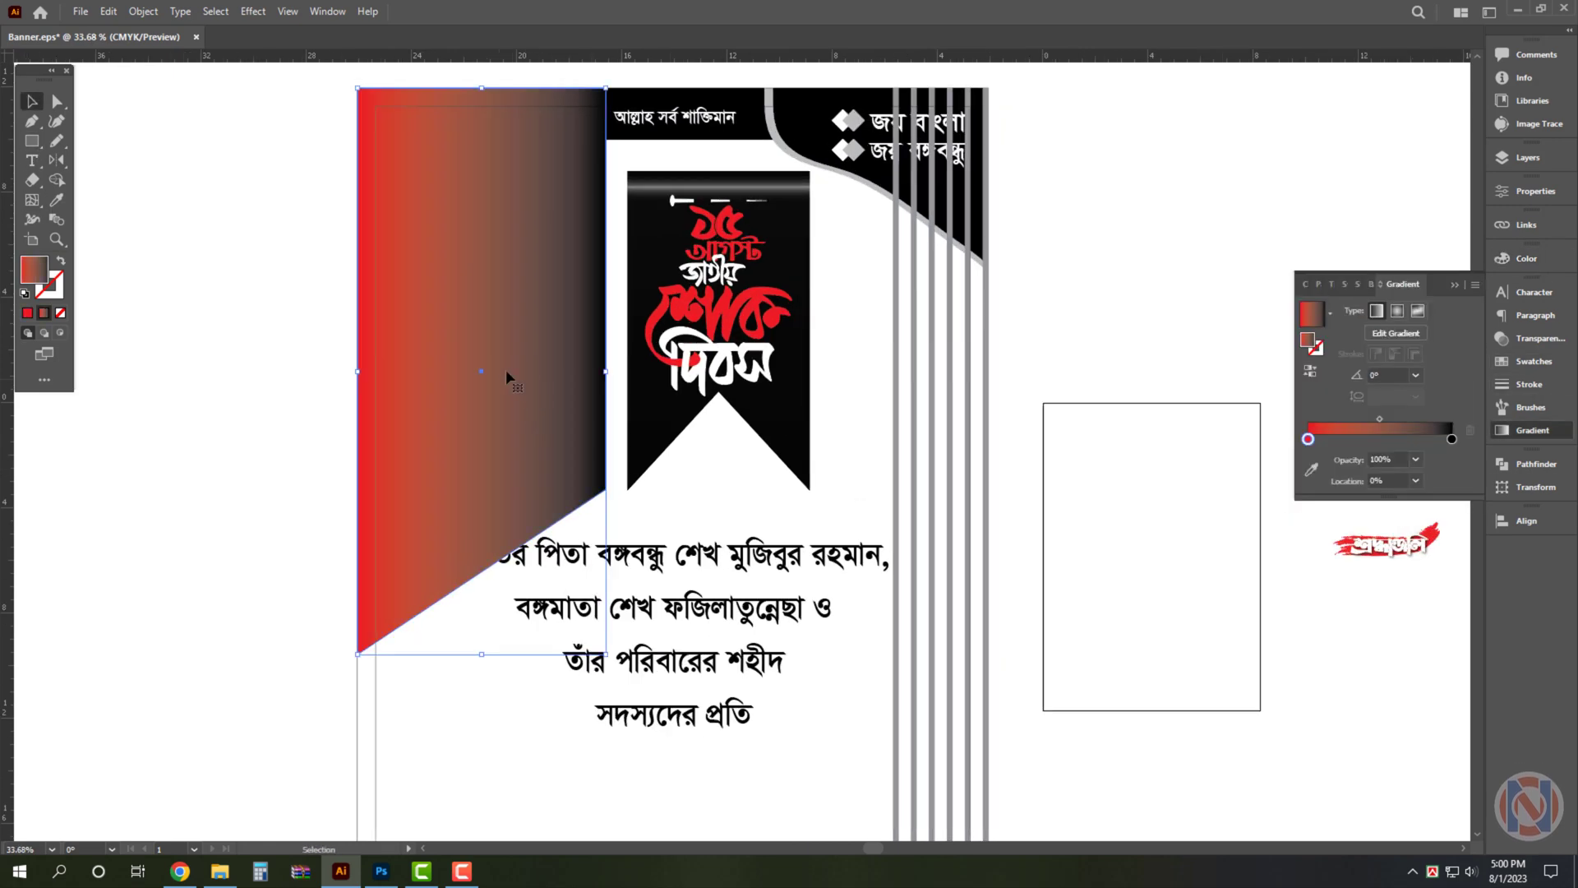
{"action": "left_click", "coordinate": [1398, 311]}
Adjust the gradient stops and run it vertically, black over red
{"action": "scroll", "coordinate": [822, 411], "scroll_direction": "up", "scroll_amount": 3}
{"action": "scroll", "coordinate": [1198, 219], "scroll_direction": "down", "scroll_amount": 2}
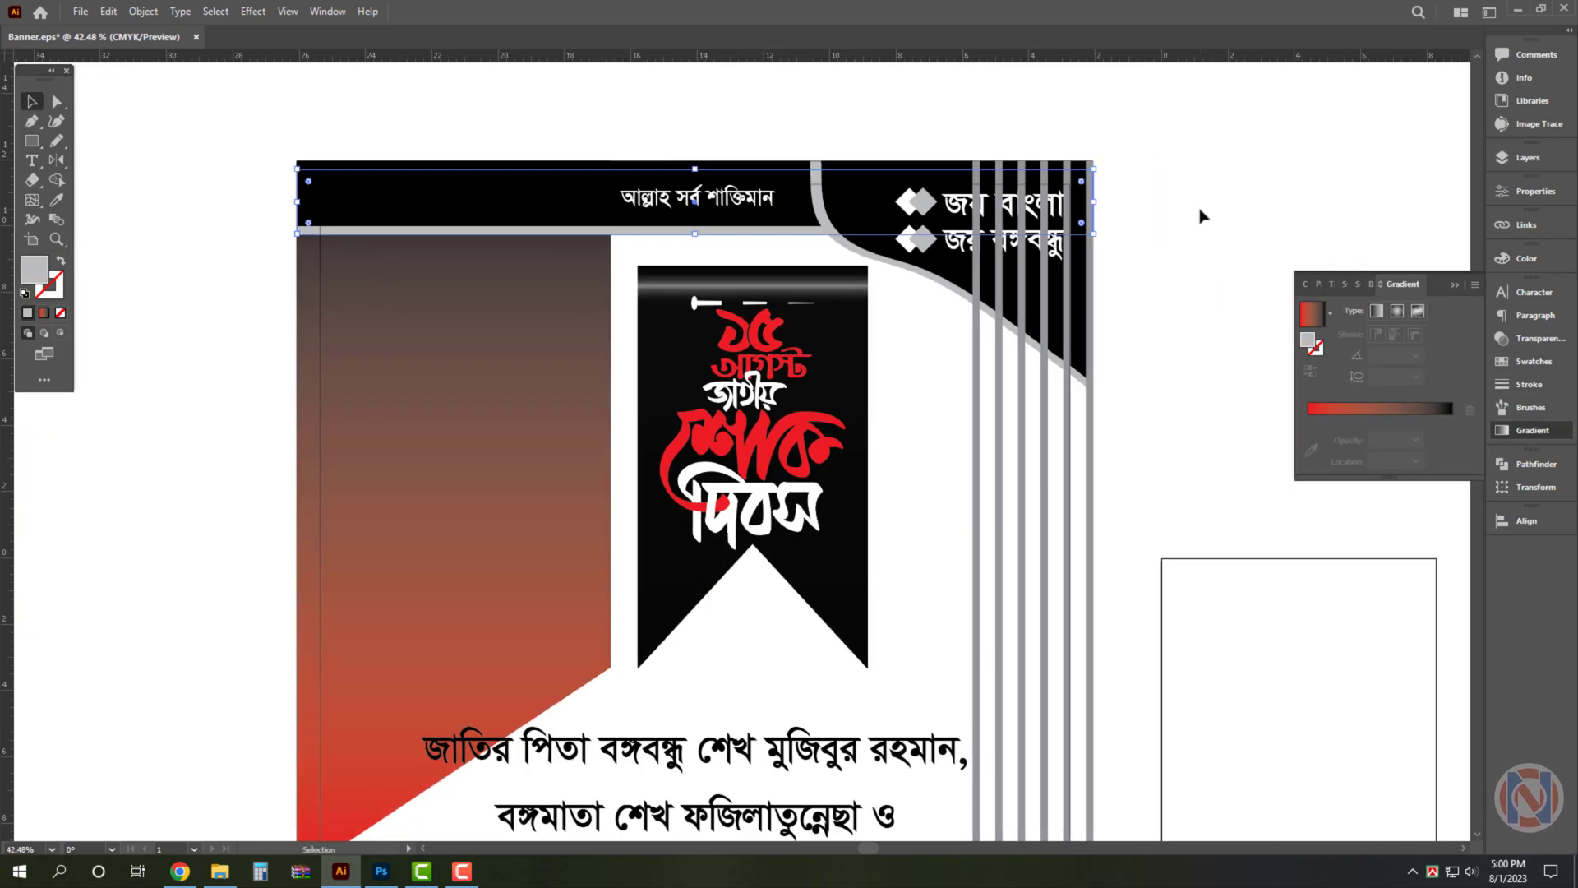
{"action": "left_click_drag", "start_coordinate": [1452, 439], "coordinate": [1406, 440]}
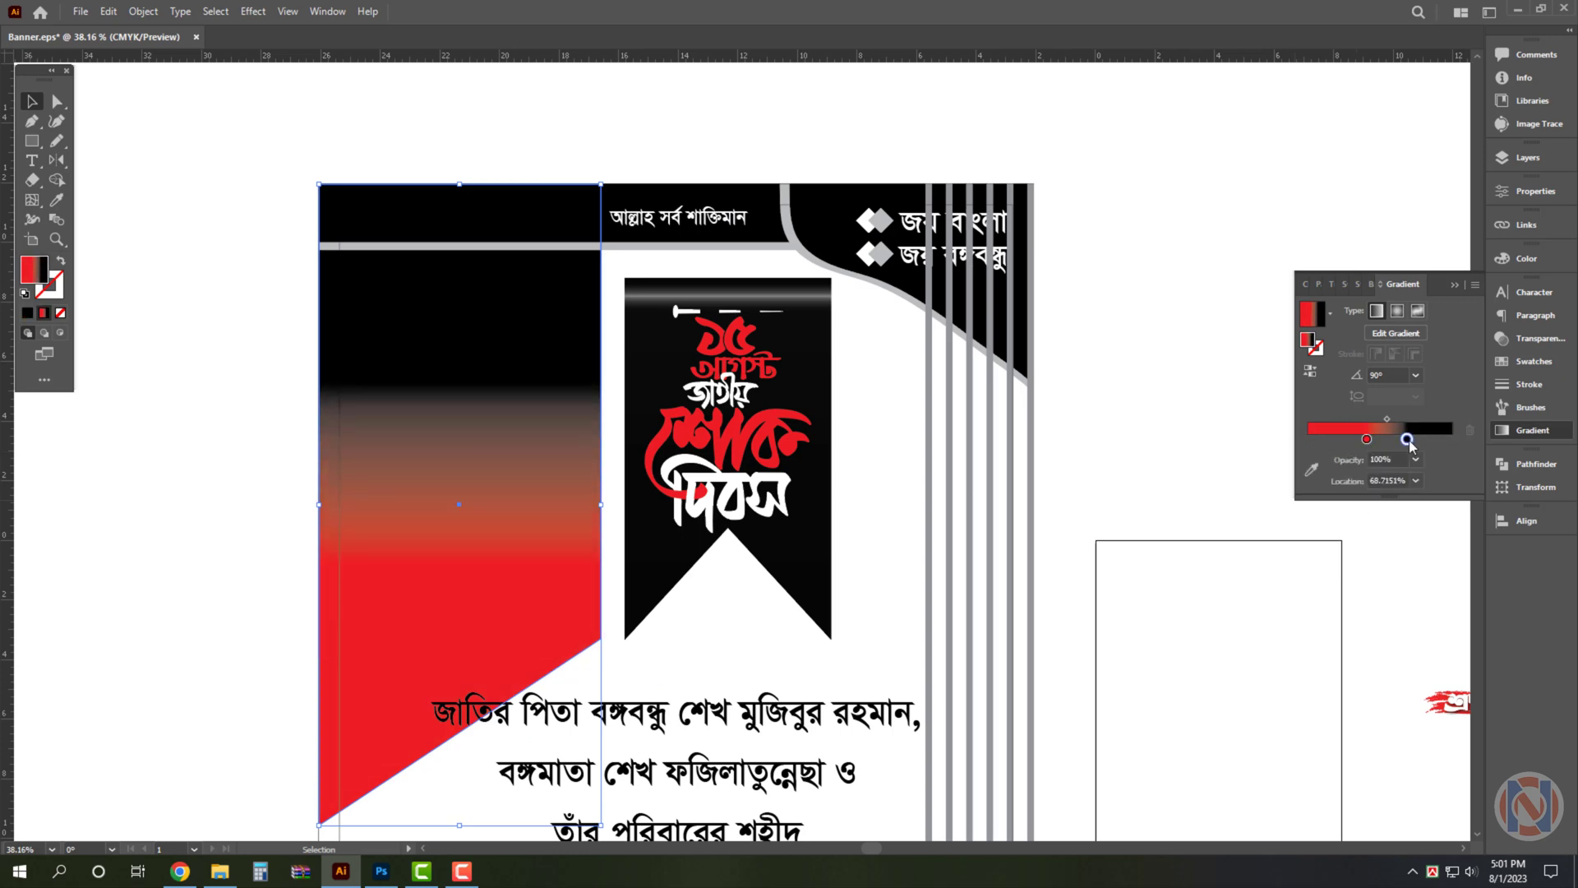
{"action": "key", "text": "g"}
{"action": "left_click_drag", "start_coordinate": [387, 342], "coordinate": [626, 732]}
{"action": "left_click_drag", "start_coordinate": [459, 832], "coordinate": [460, 176]}
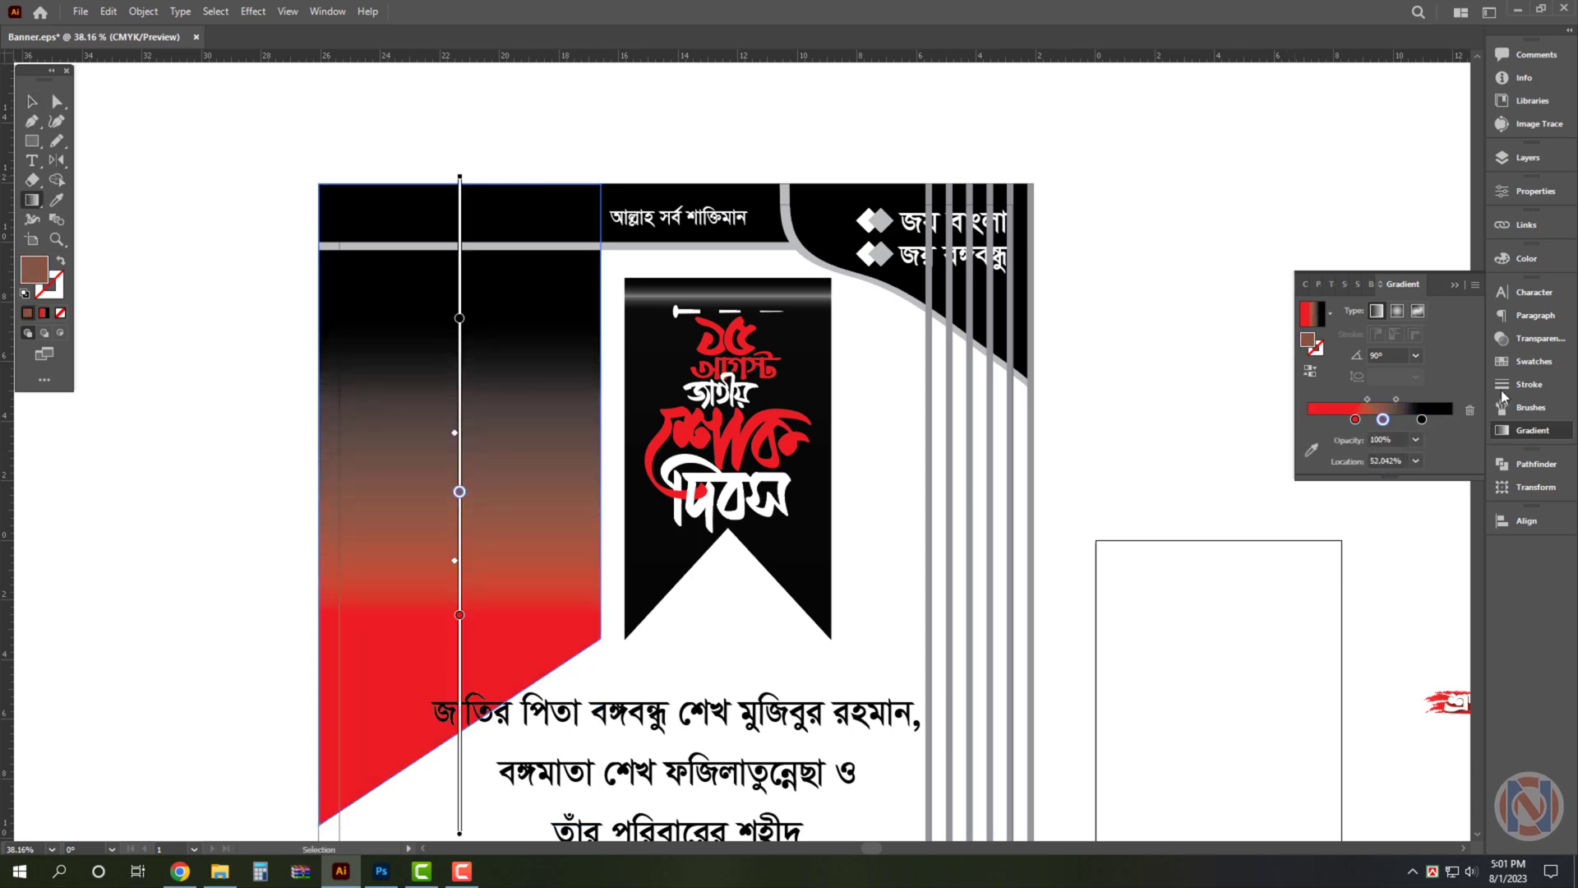
Drop the gradient, leaving the slanted panel a flat 50% grey fill
{"action": "key", "text": "ctrl+z"}
{"action": "scroll", "coordinate": [956, 387], "scroll_direction": "down", "scroll_amount": 3}
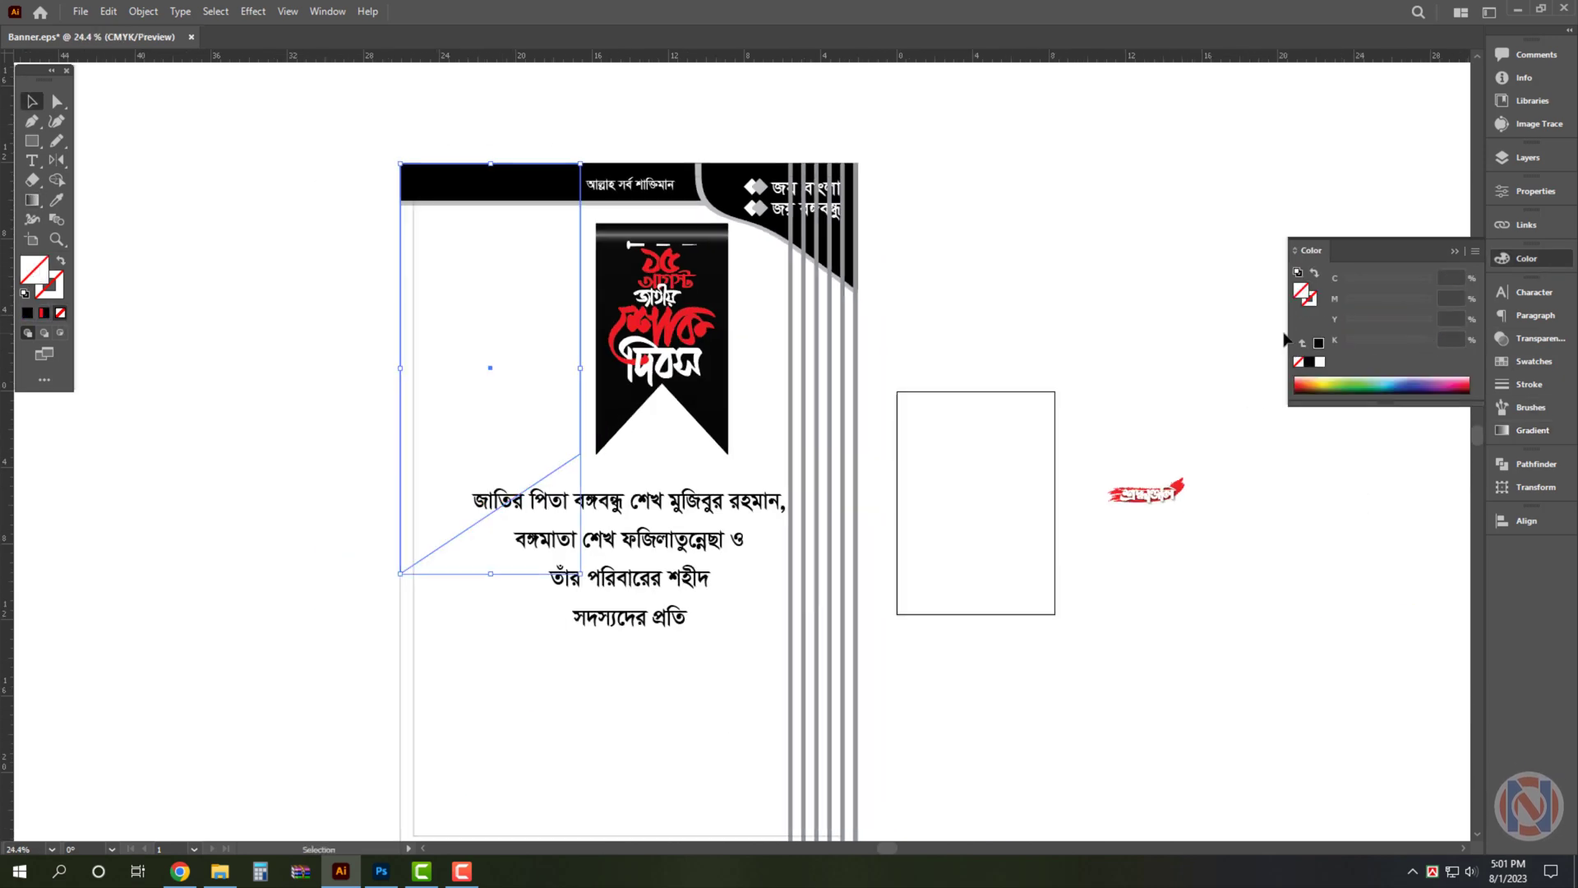
{"action": "key", "text": "v"}
{"action": "scroll", "coordinate": [953, 619], "scroll_direction": "up", "scroll_amount": 1}
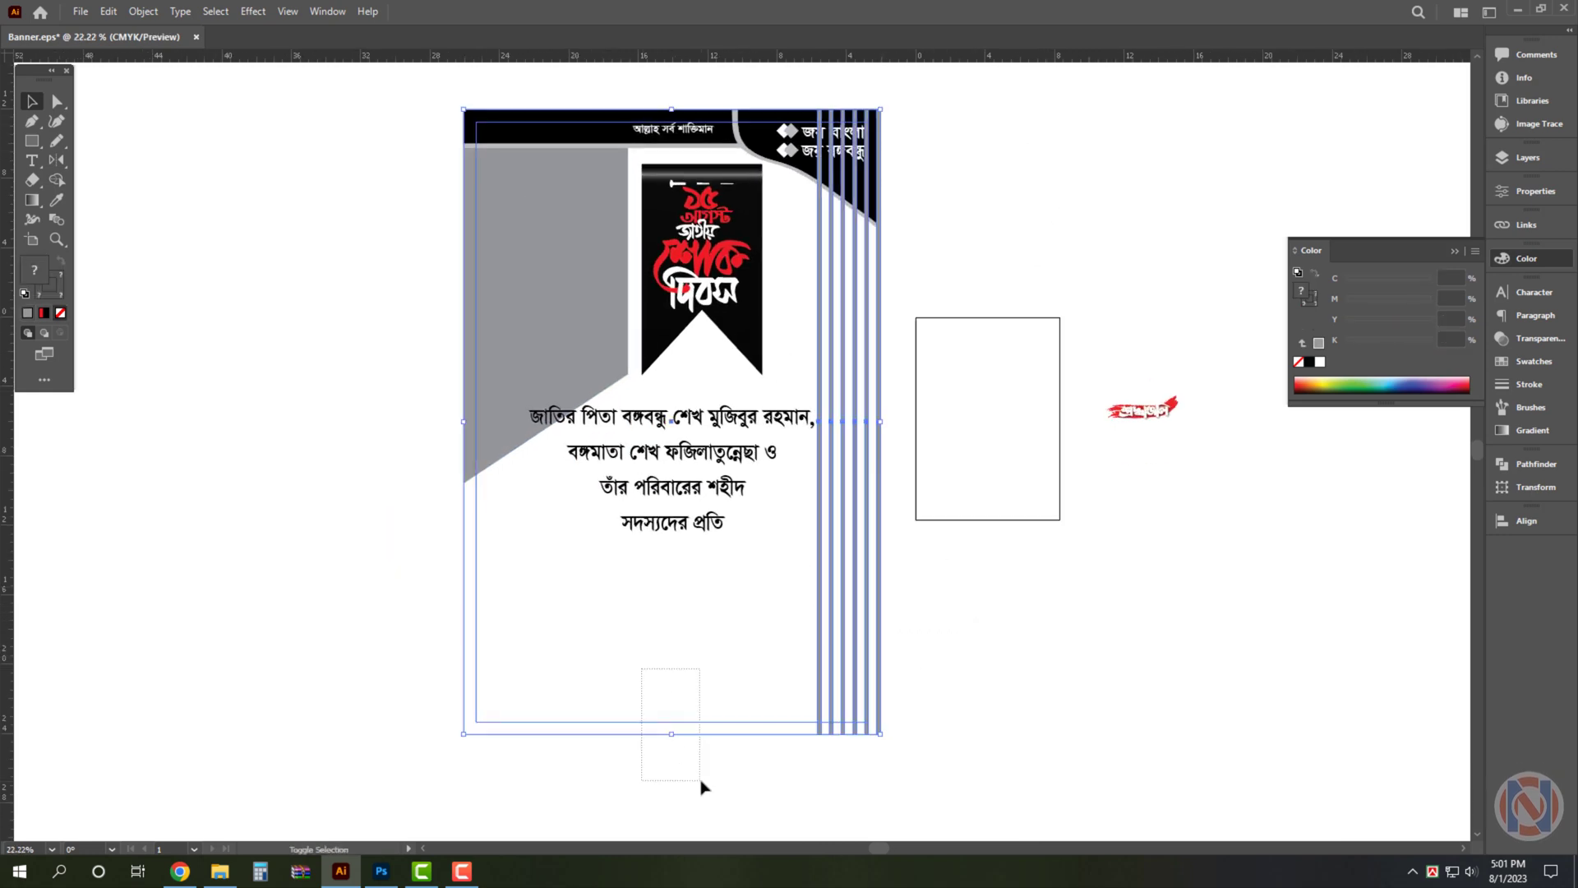
{"action": "left_click_drag", "start_coordinate": [748, 663], "coordinate": [702, 754]}
{"action": "left_click", "coordinate": [1021, 448]}
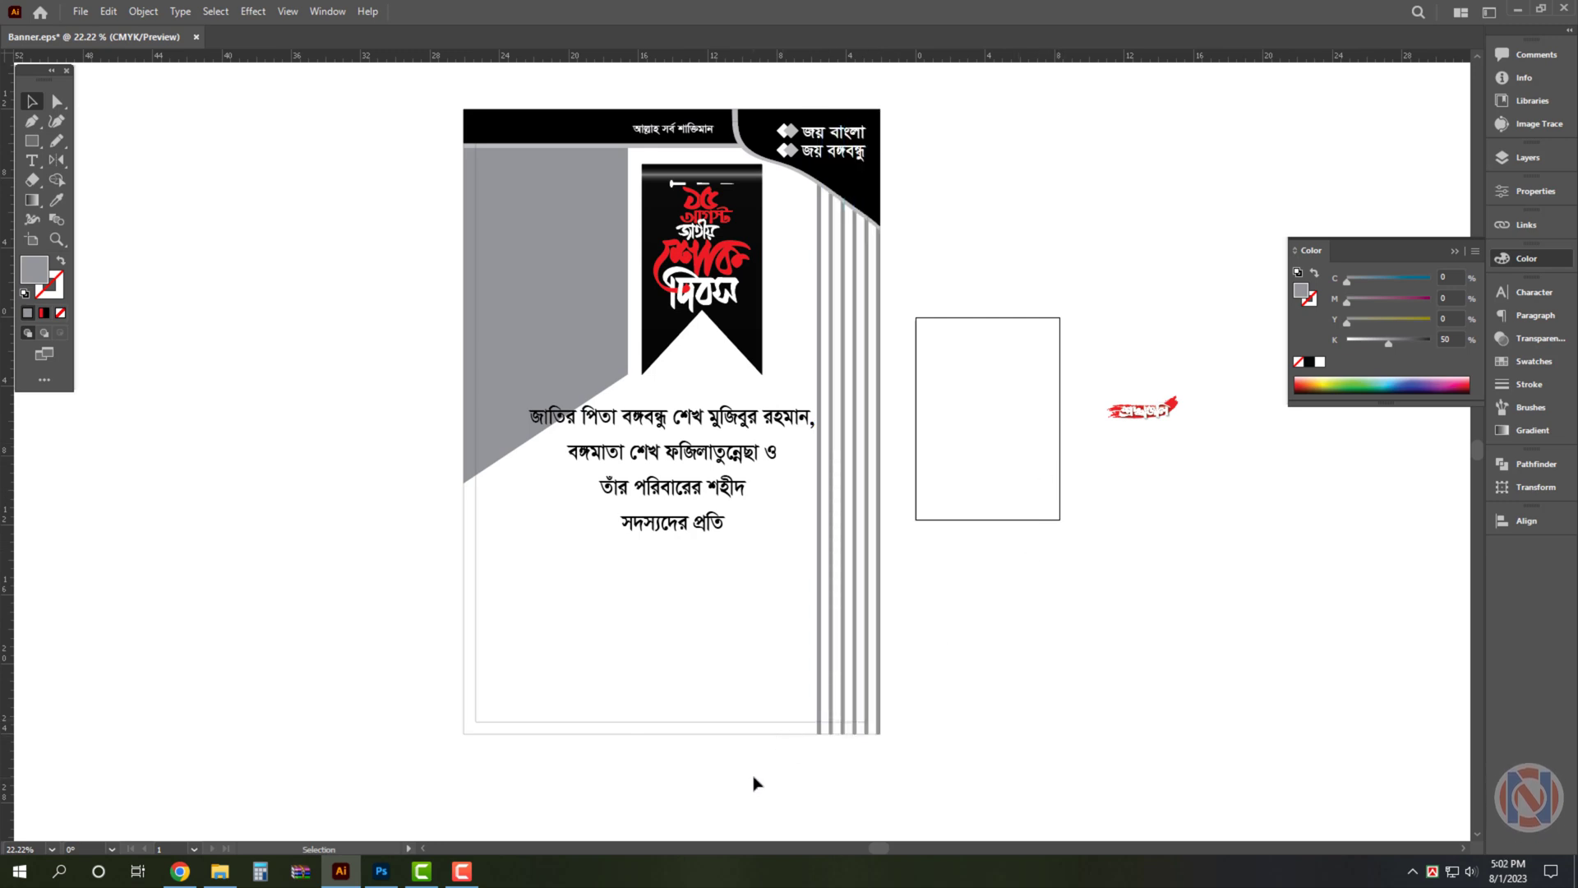
Paste a copy of the poster frame in front and lower its top edge over the lower part
{"action": "left_click_drag", "start_coordinate": [753, 731], "coordinate": [751, 728]}
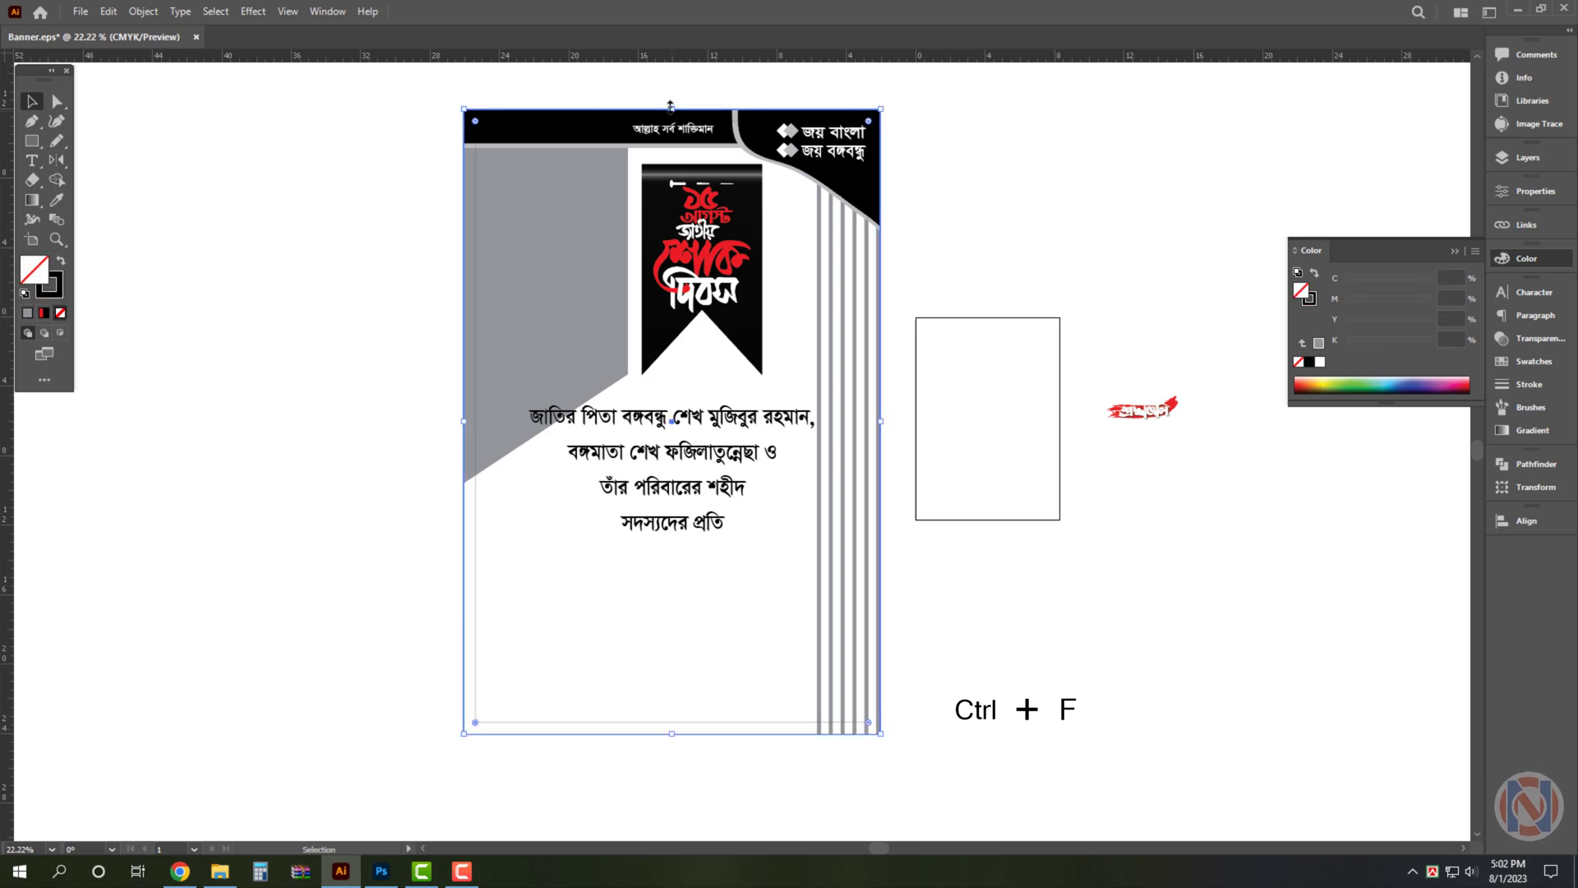
{"action": "left_click_drag", "start_coordinate": [671, 105], "coordinate": [681, 502]}
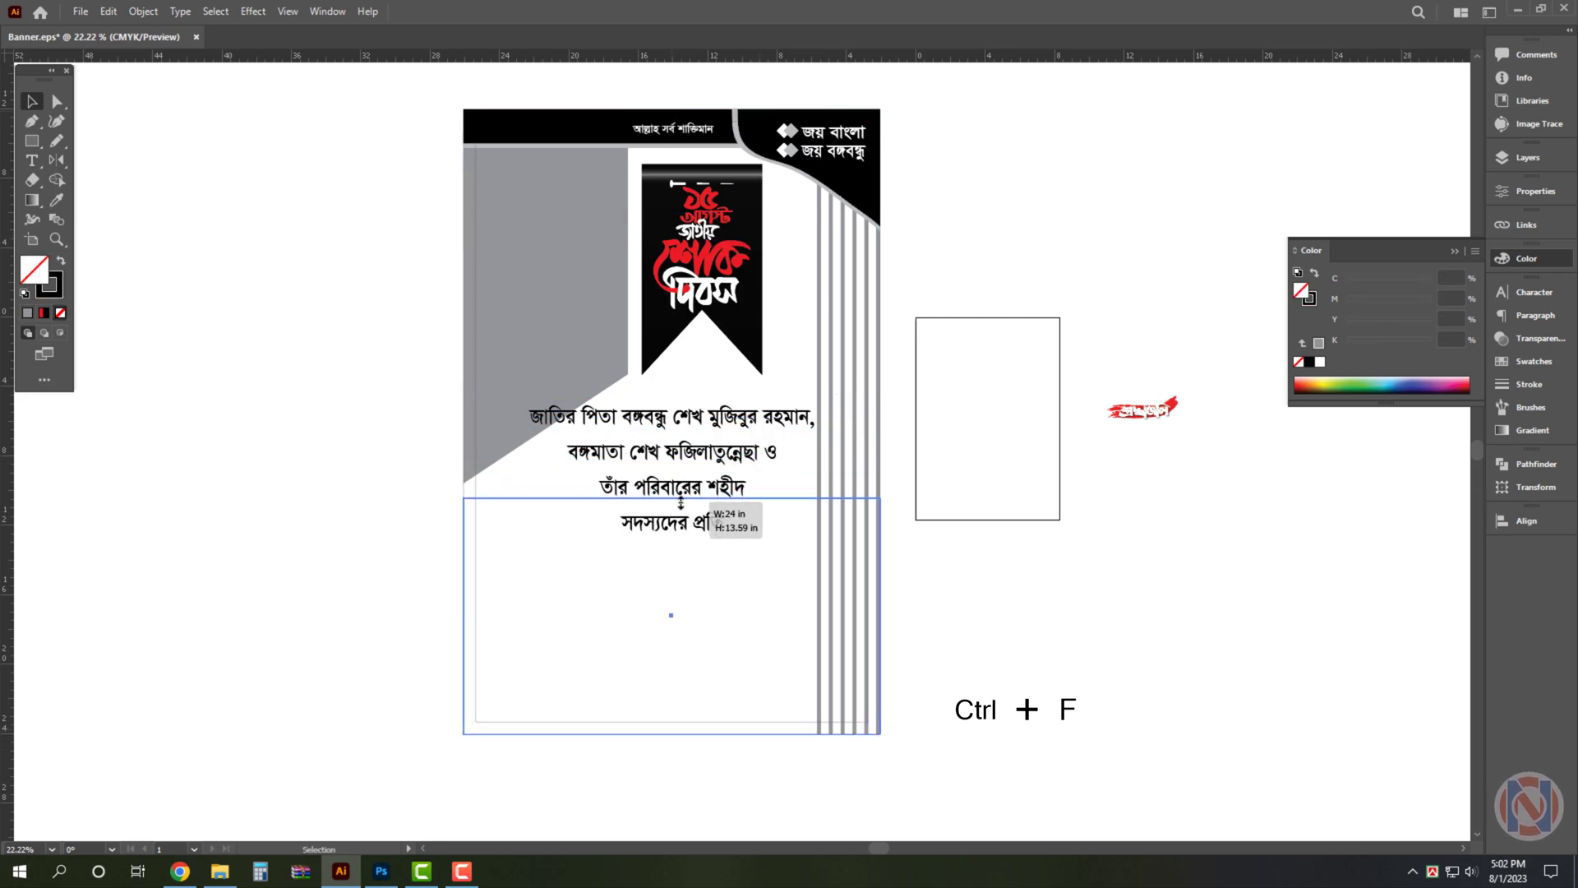
{"action": "left_click_drag", "start_coordinate": [681, 502], "coordinate": [680, 556]}
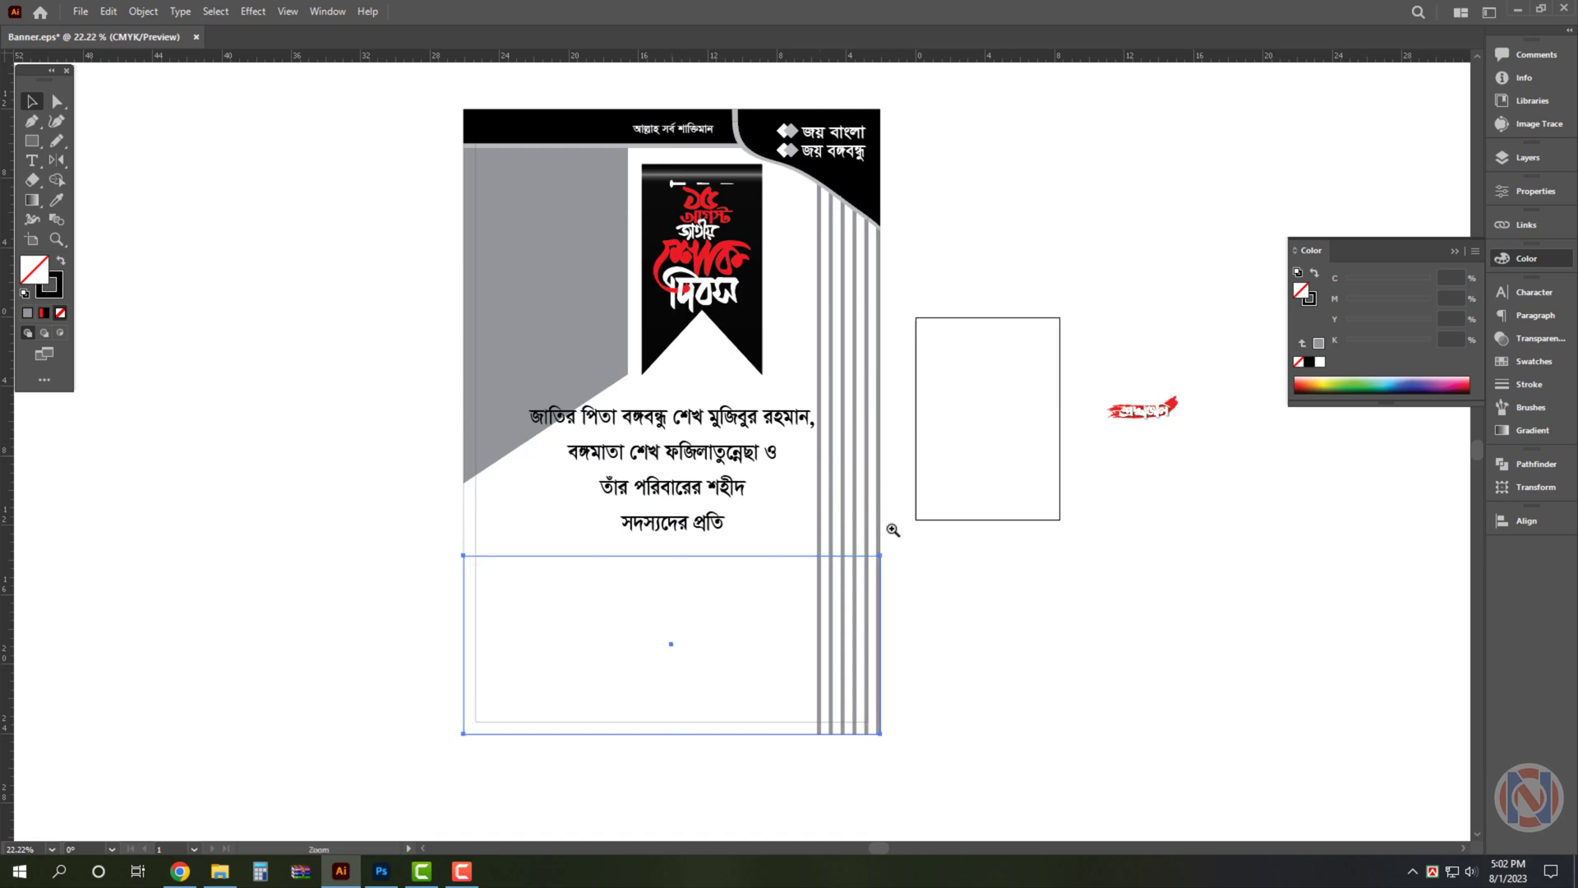
{"action": "scroll", "coordinate": [892, 530], "scroll_direction": "up", "scroll_amount": 2}
{"action": "left_click", "coordinate": [913, 604]}
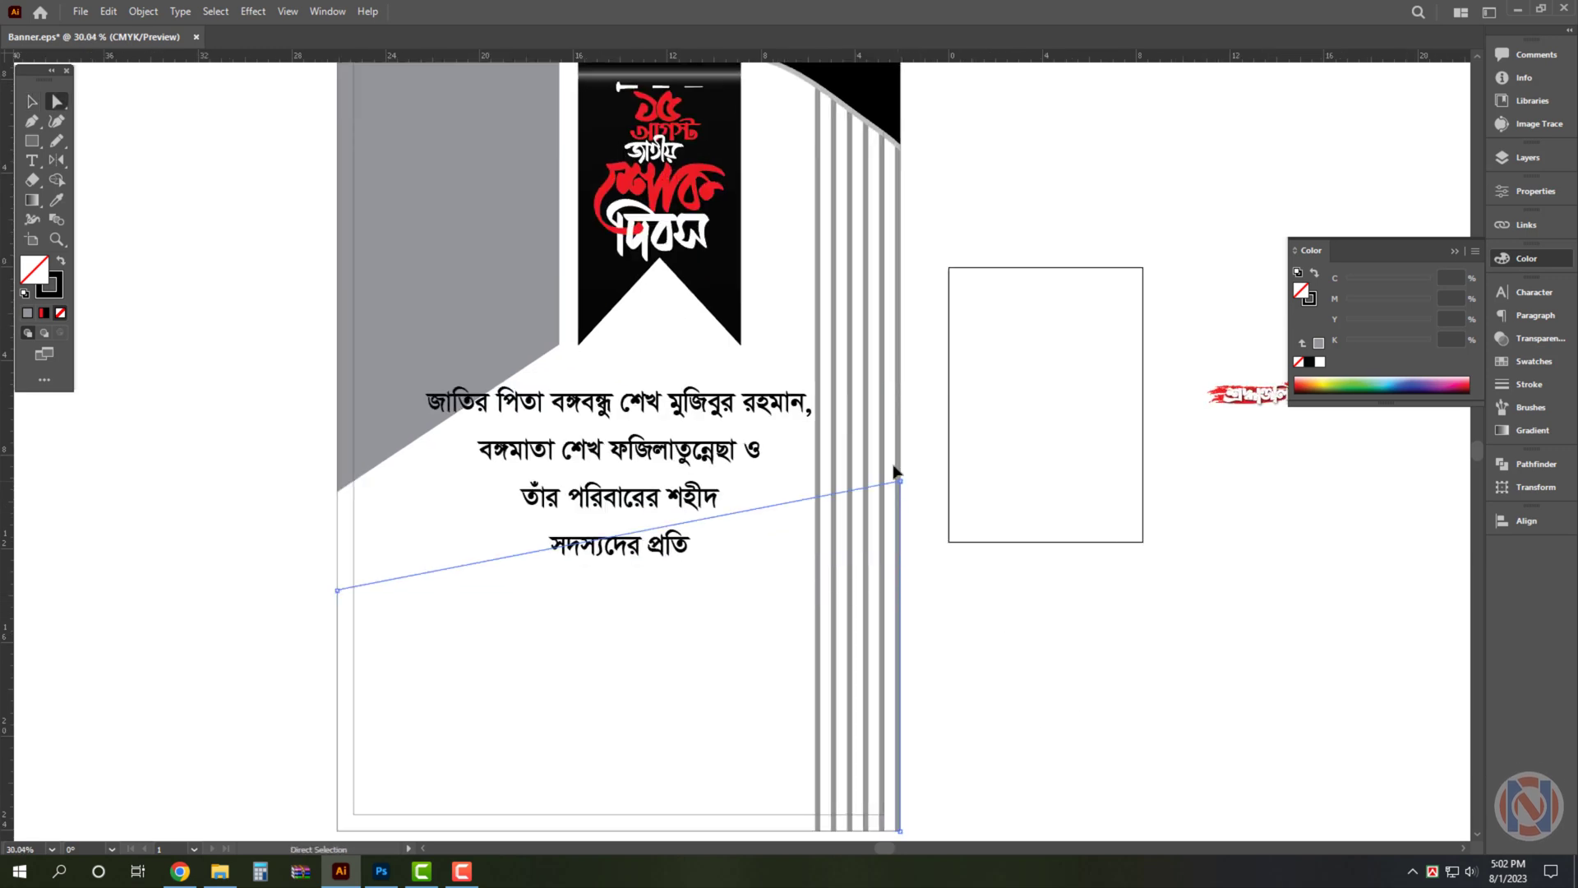
Raise the lower shape's top-right corner to slant it and fill it solid black, no outline
{"action": "left_click_drag", "start_coordinate": [896, 471], "coordinate": [872, 221]}
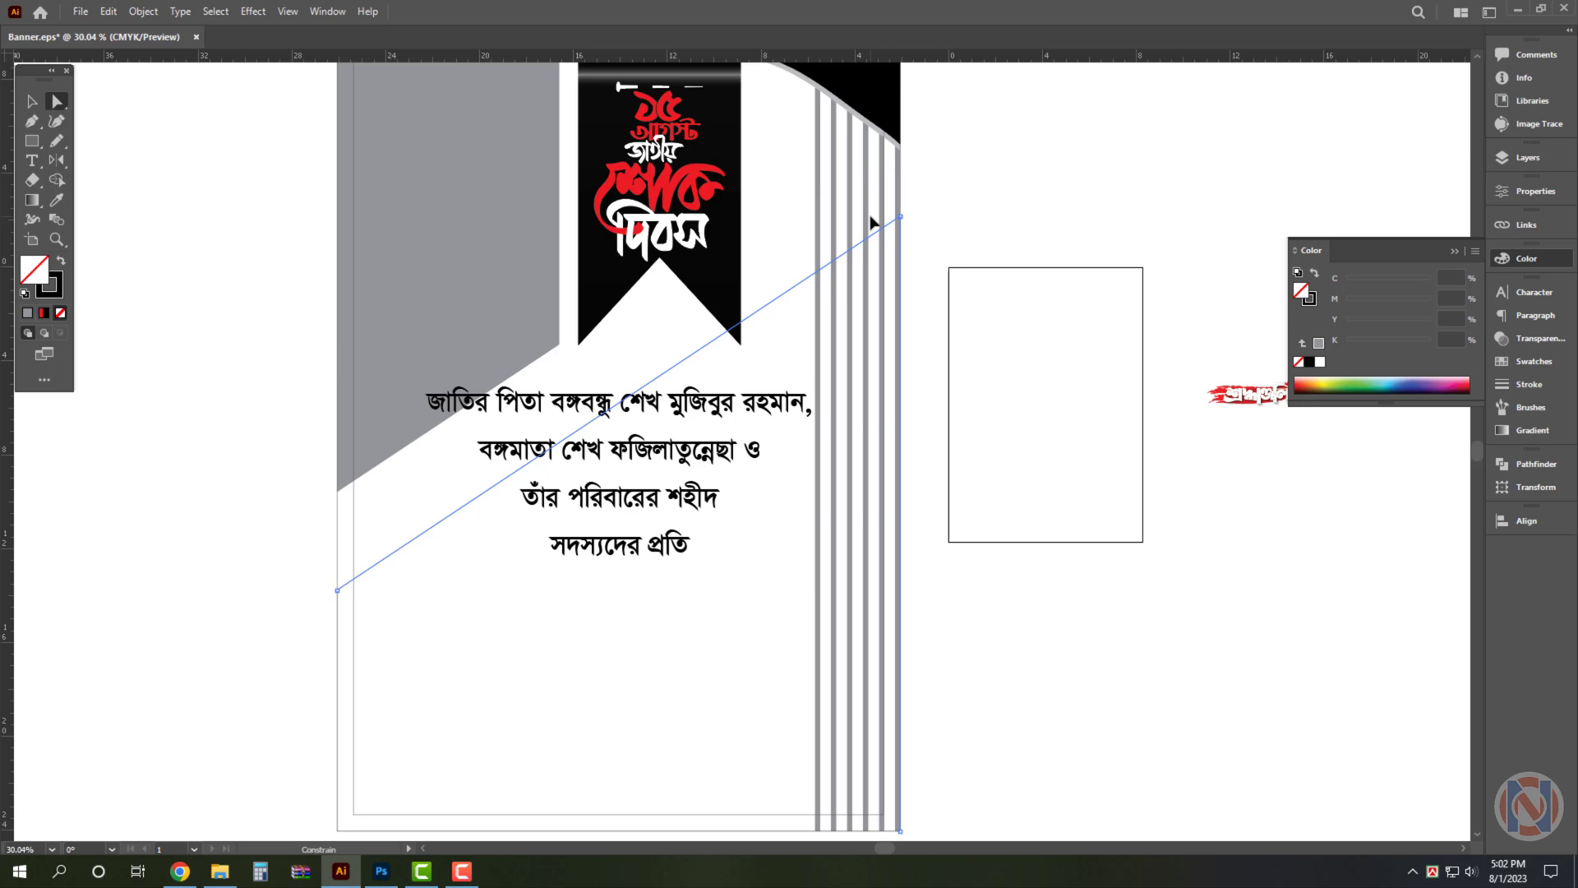
{"action": "key", "text": "v"}
{"action": "left_click", "coordinate": [1022, 346]}
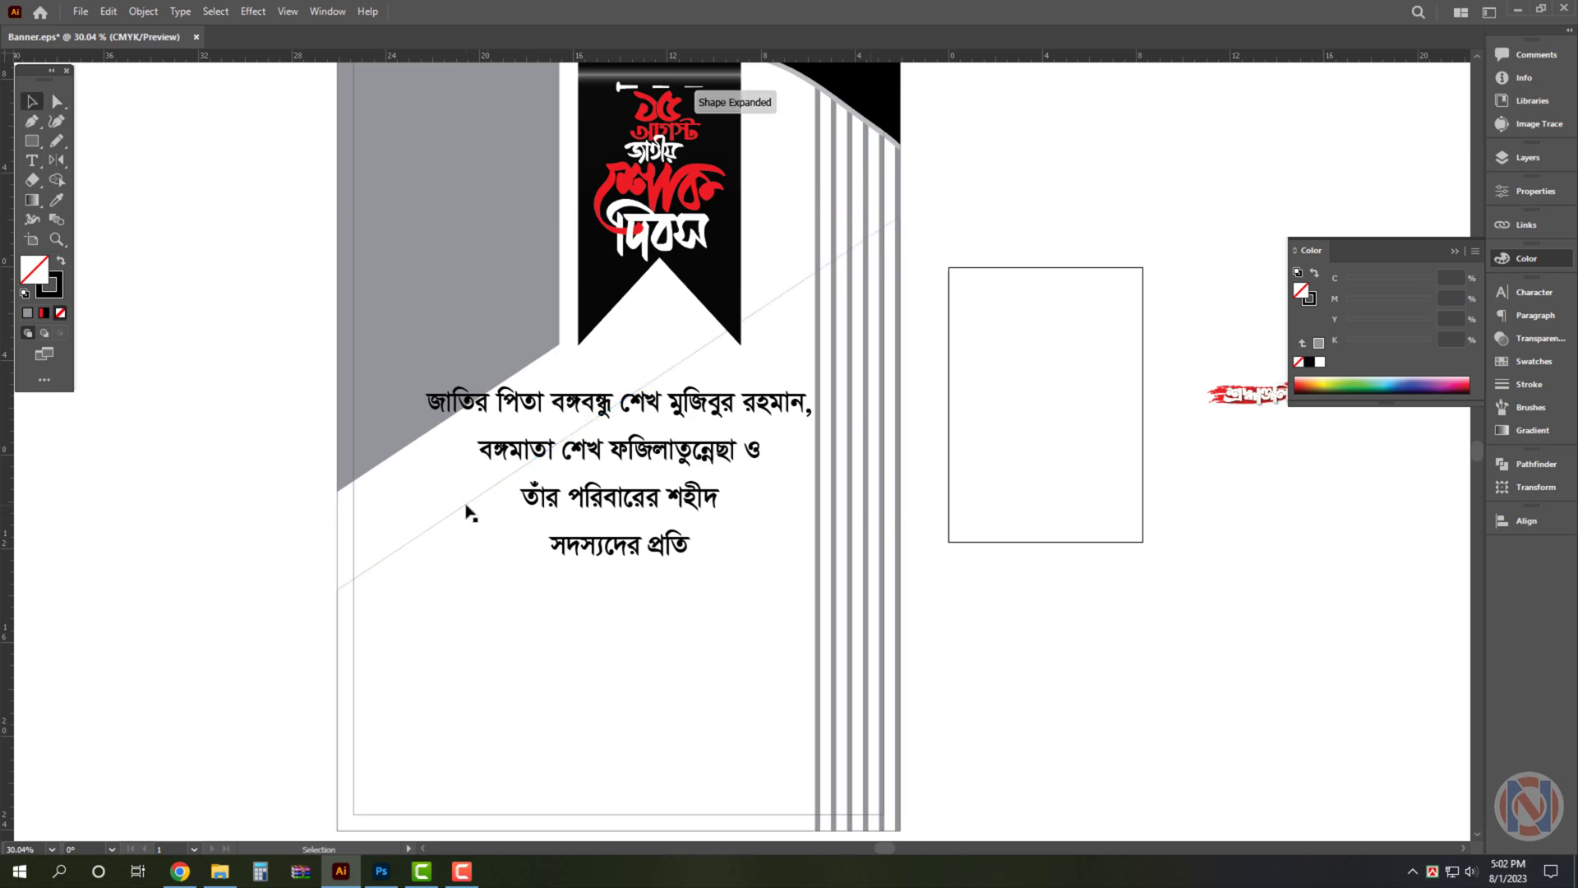
{"action": "left_click", "coordinate": [467, 506]}
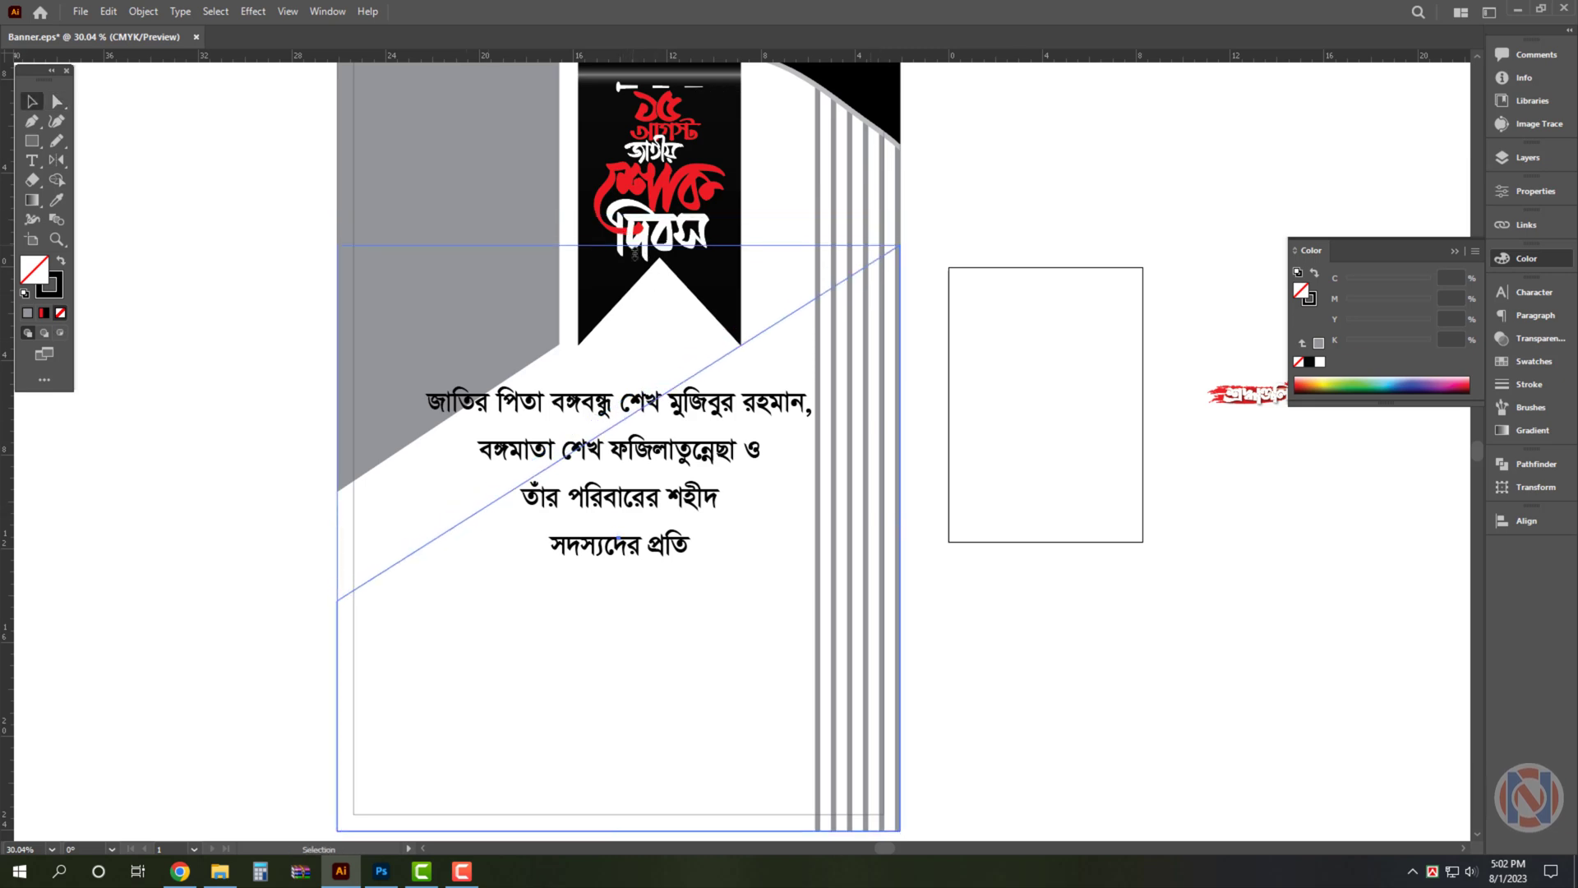
{"action": "left_click_drag", "start_coordinate": [923, 465], "coordinate": [844, 464]}
{"action": "left_click", "coordinate": [61, 262]}
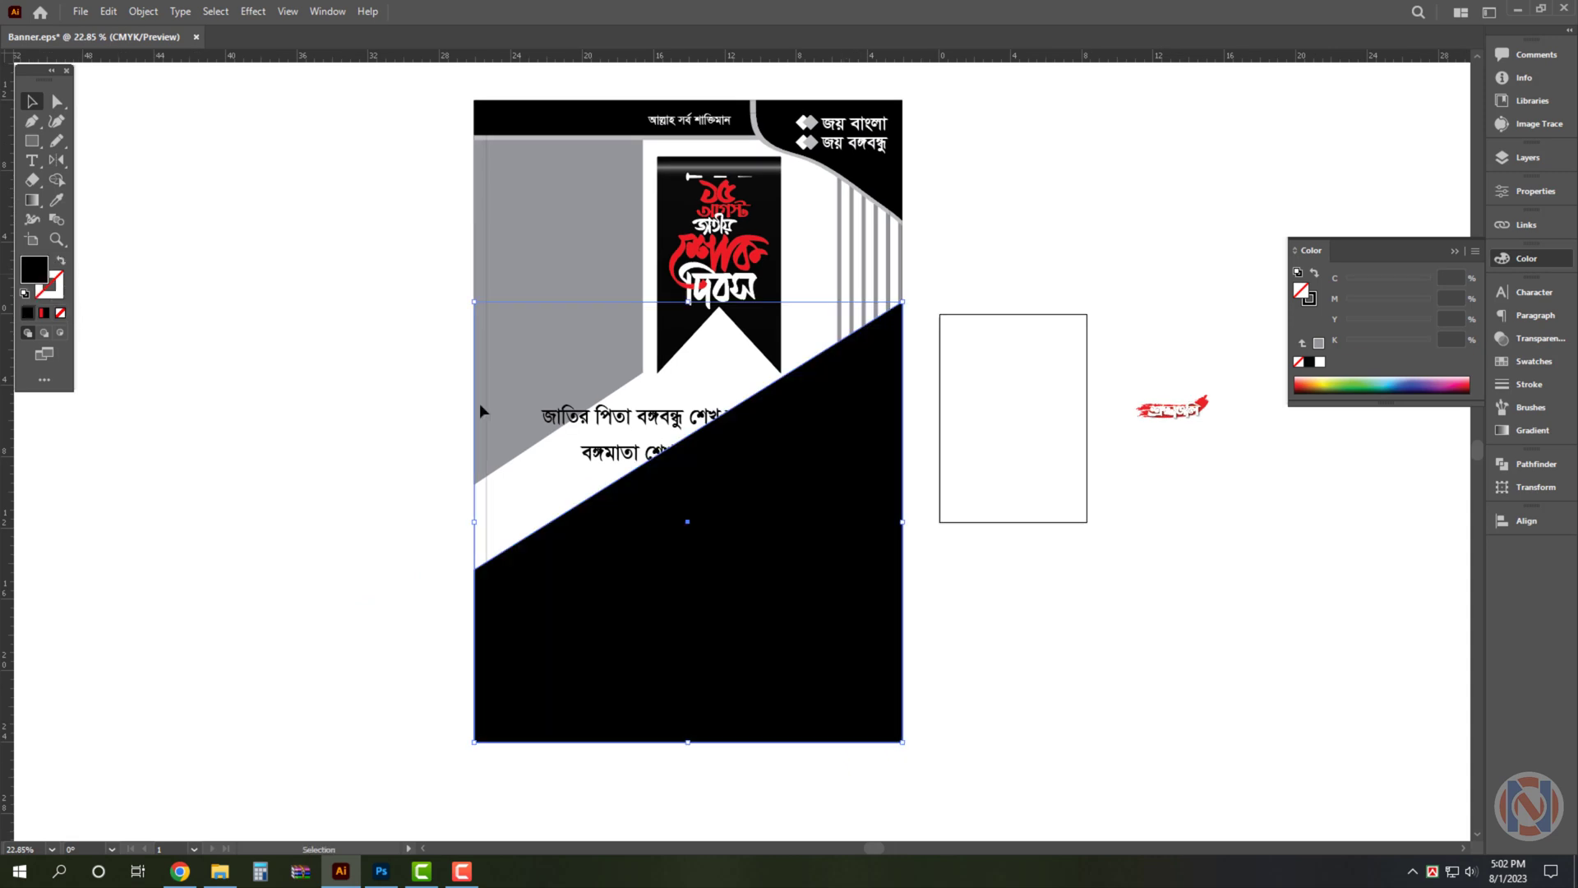
{"action": "left_click", "coordinate": [1018, 483]}
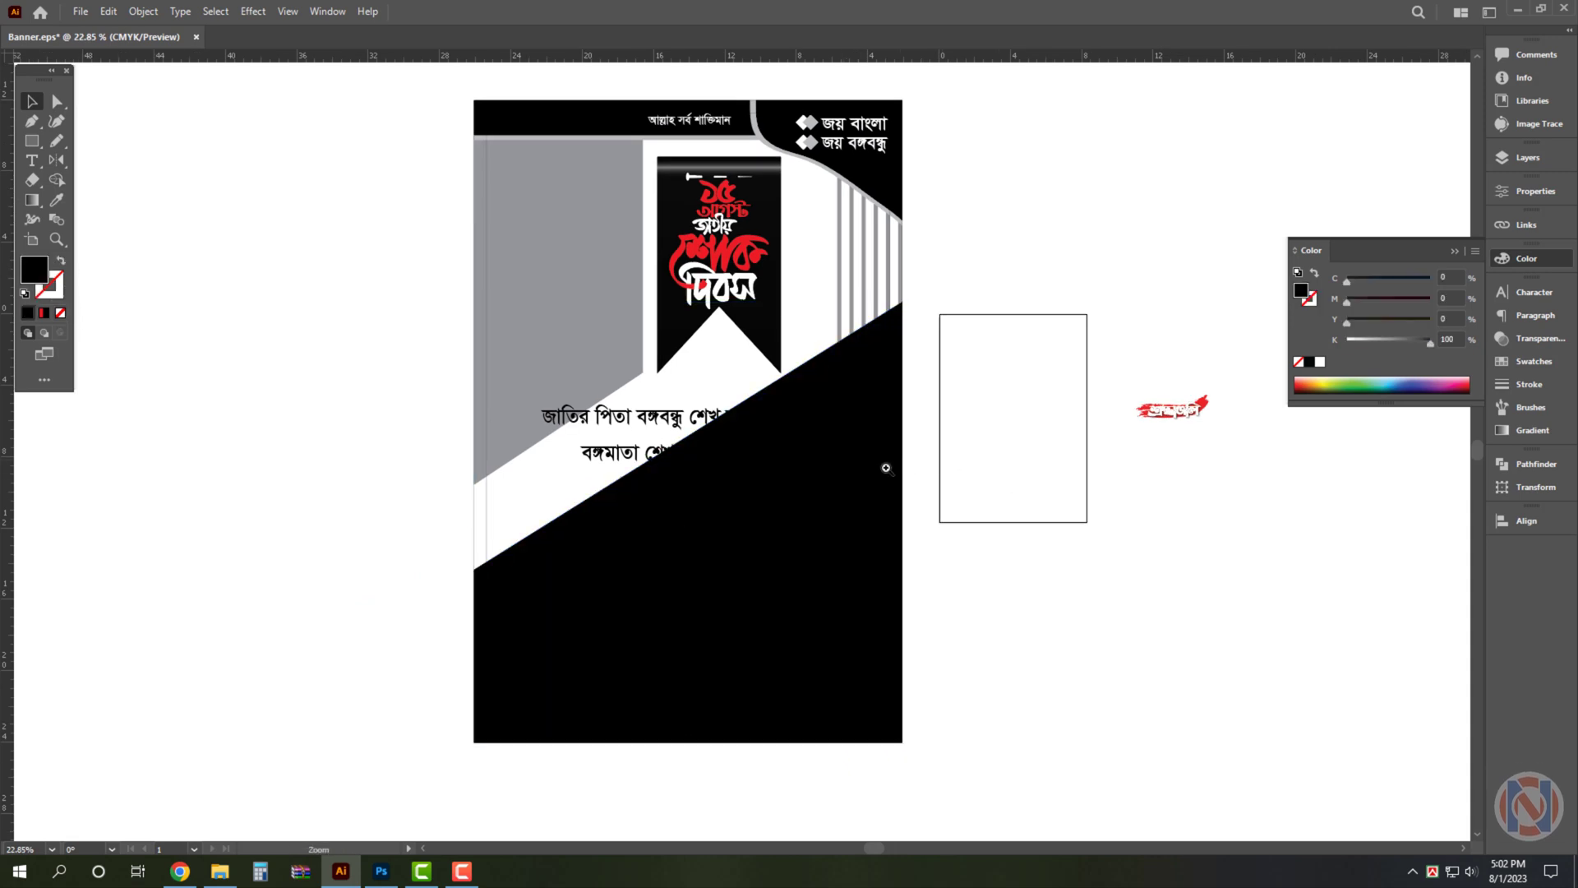
{"action": "mouse_move", "coordinate": [886, 468]}
{"action": "left_mouse_down"}
{"action": "mouse_move", "coordinate": [733, 635]}
{"action": "mouse_move", "coordinate": [405, 493]}
{"action": "mouse_move", "coordinate": [416, 514]}
{"action": "left_mouse_up"}
{"action": "key", "text": "v"}
Draw a white strip along the poster's bottom edge and nudge it slightly upward
{"action": "scroll", "coordinate": [601, 424], "scroll_direction": "down", "scroll_amount": 1}
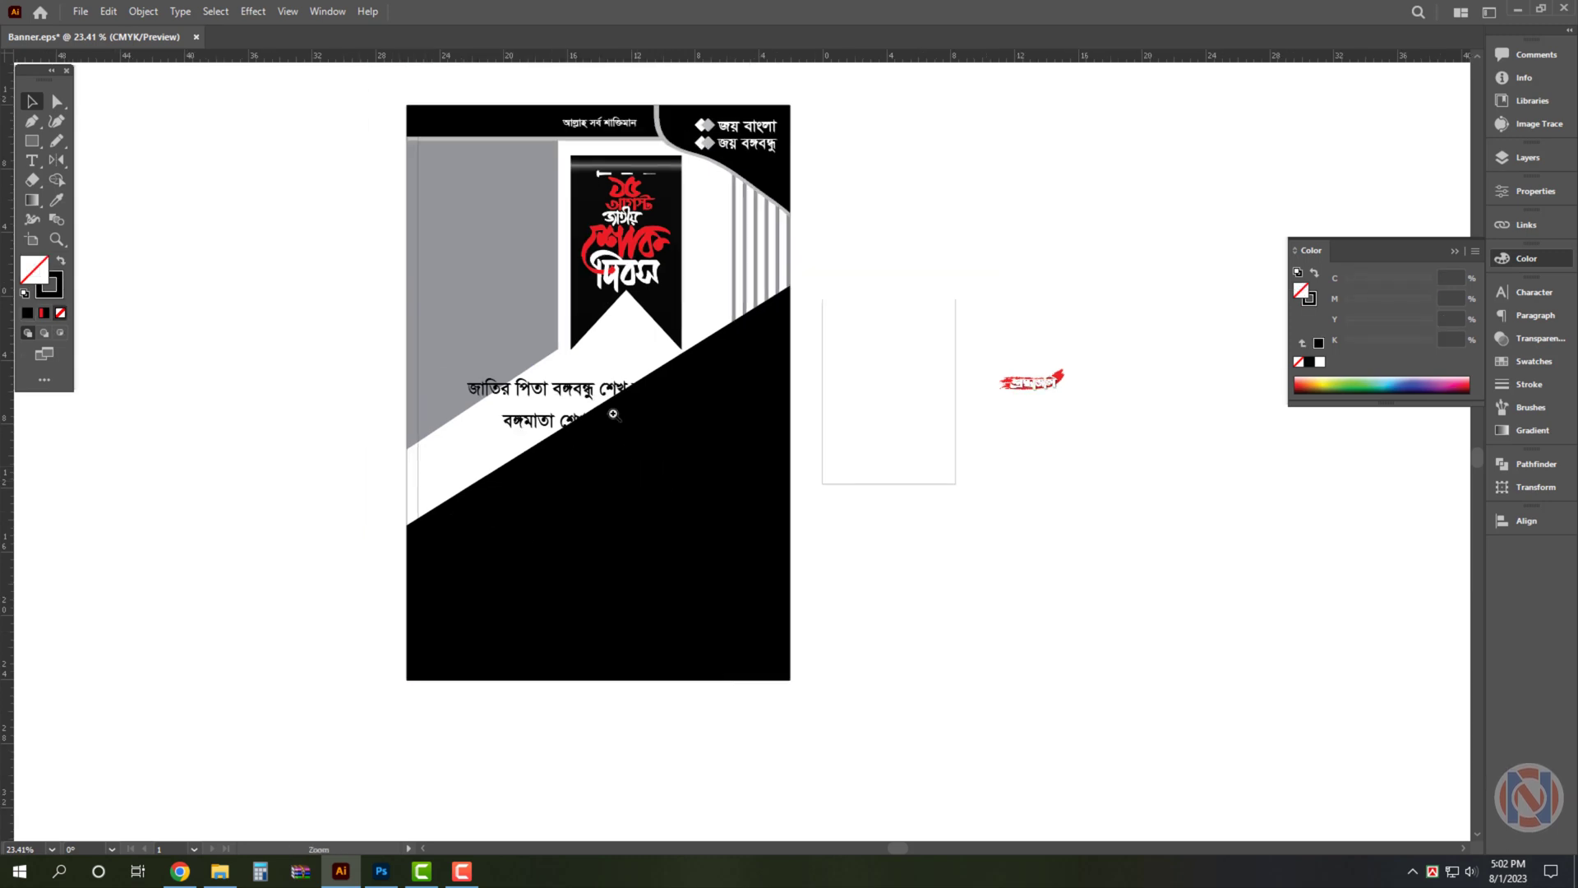
{"action": "left_click_drag", "start_coordinate": [601, 107], "coordinate": [601, 610]}
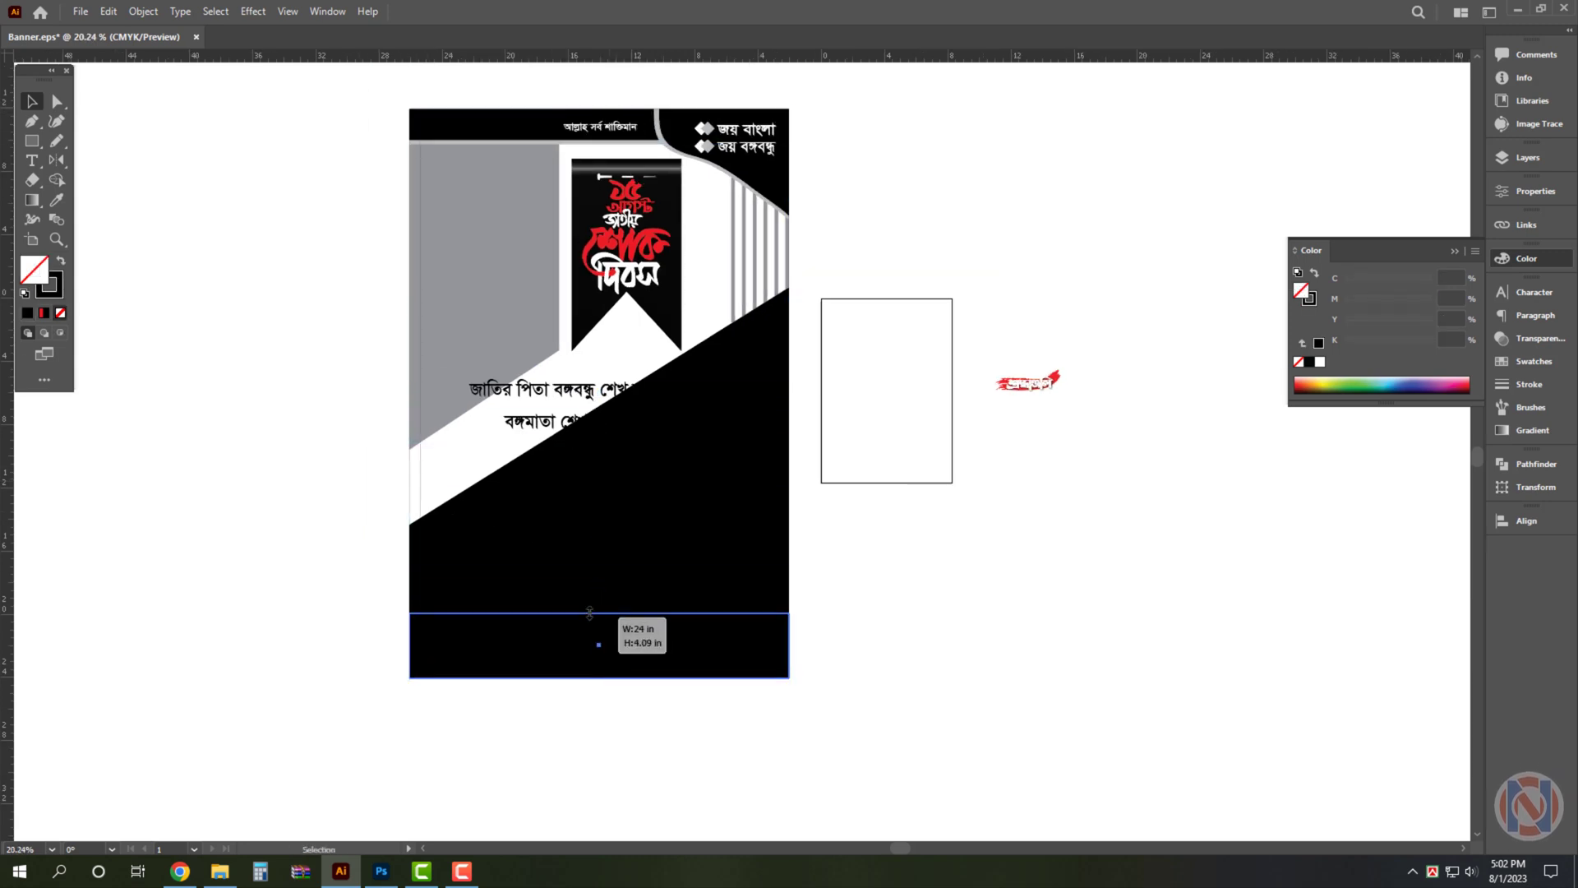
{"action": "left_click", "coordinate": [62, 262]}
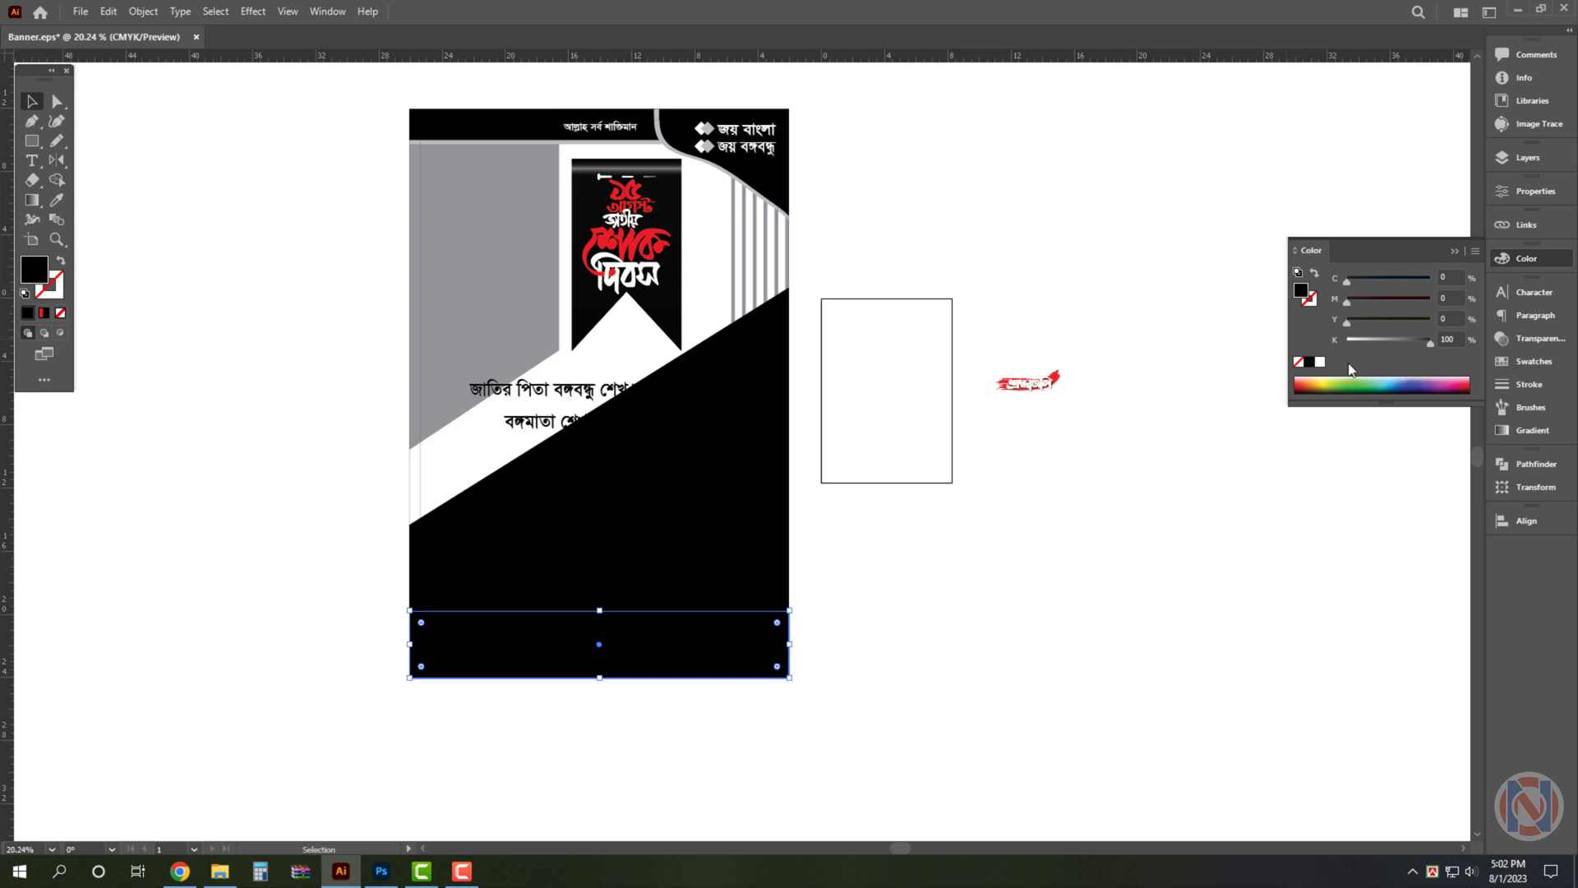
{"action": "left_click", "coordinate": [1320, 362]}
{"action": "scroll", "coordinate": [551, 649], "scroll_direction": "up", "scroll_amount": 2}
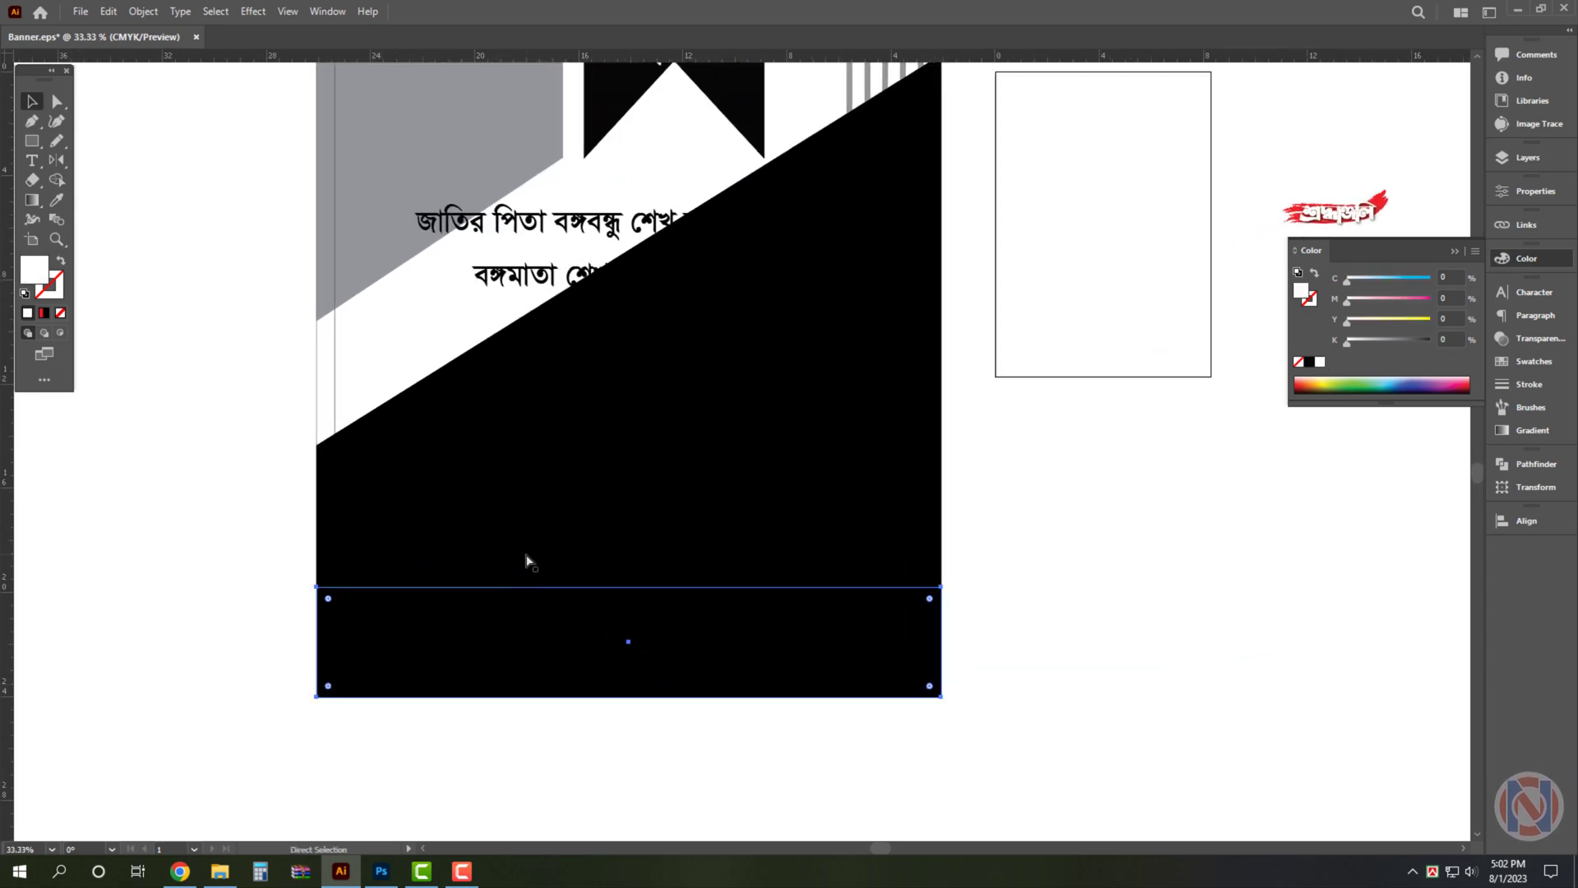
{"action": "scroll", "coordinate": [547, 638], "scroll_direction": "up", "scroll_amount": 2}
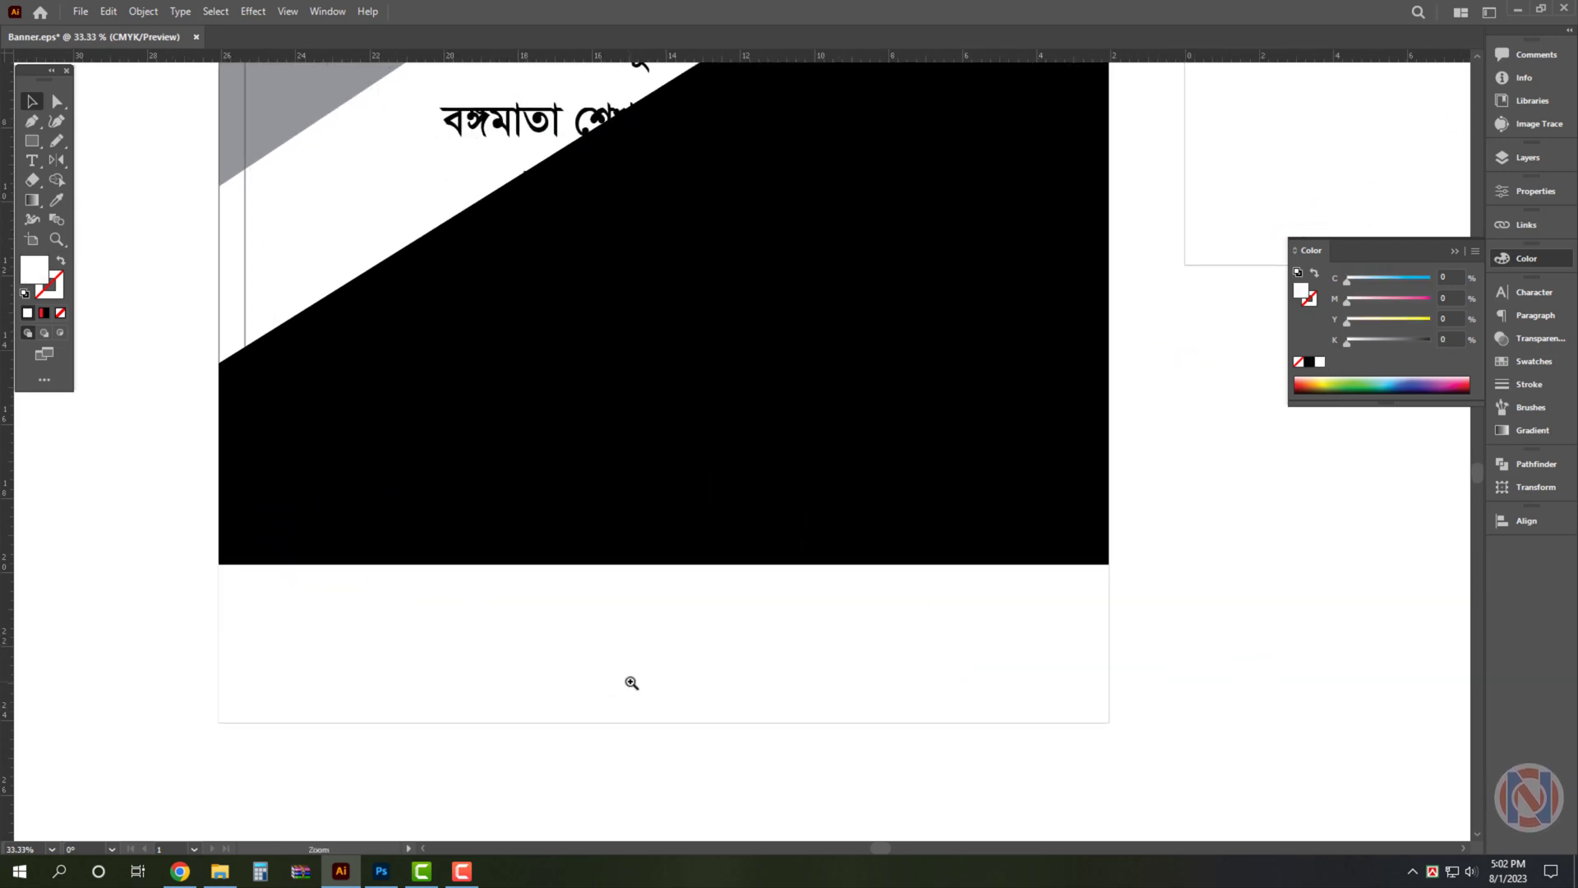
{"action": "left_click_drag", "start_coordinate": [749, 614], "coordinate": [752, 602]}
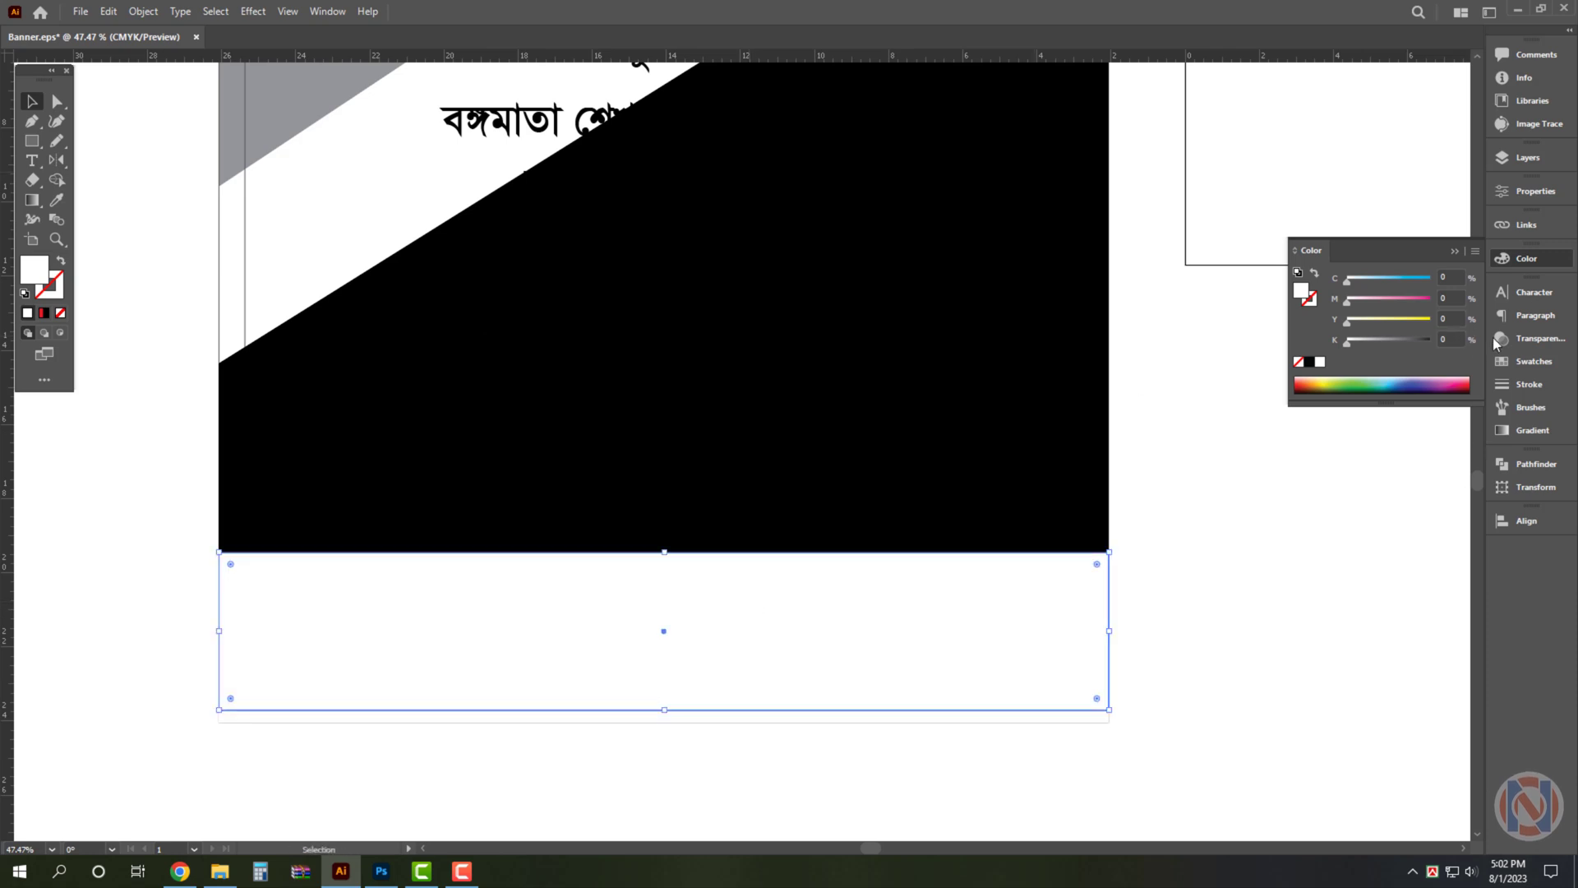
Set the strip's fill to 30% grey (K 30)
{"action": "left_click", "coordinate": [1447, 338]}
{"action": "type", "text": "30"}
{"action": "key", "text": "Return"}
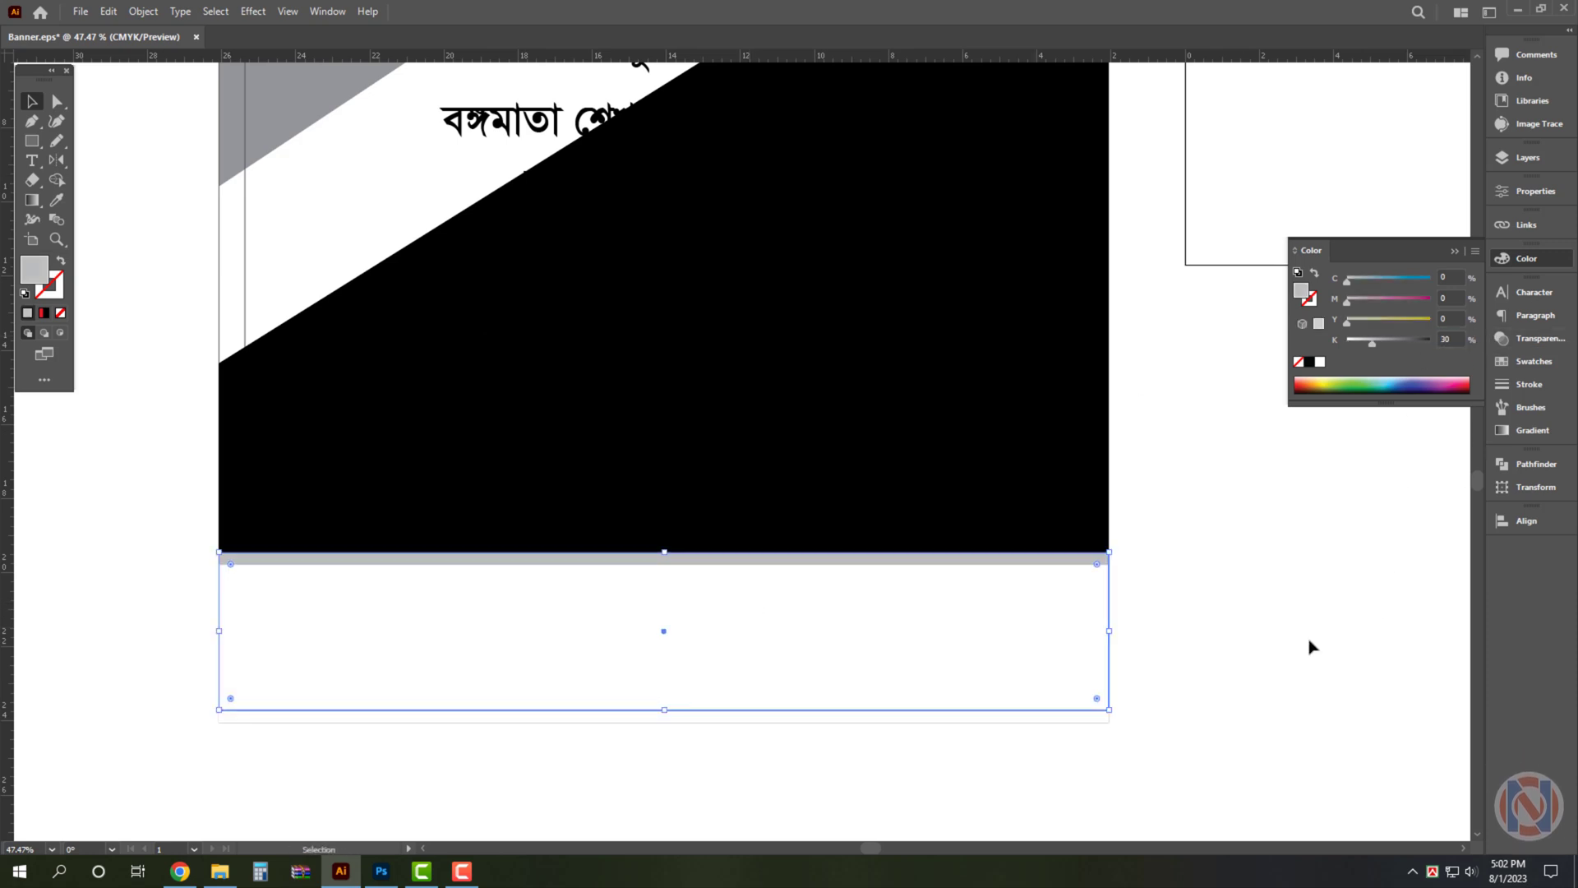
{"action": "left_click", "coordinate": [1310, 645]}
{"action": "scroll", "coordinate": [724, 751], "scroll_direction": "down", "scroll_amount": 1}
{"action": "scroll", "coordinate": [658, 750], "scroll_direction": "down", "scroll_amount": 1}
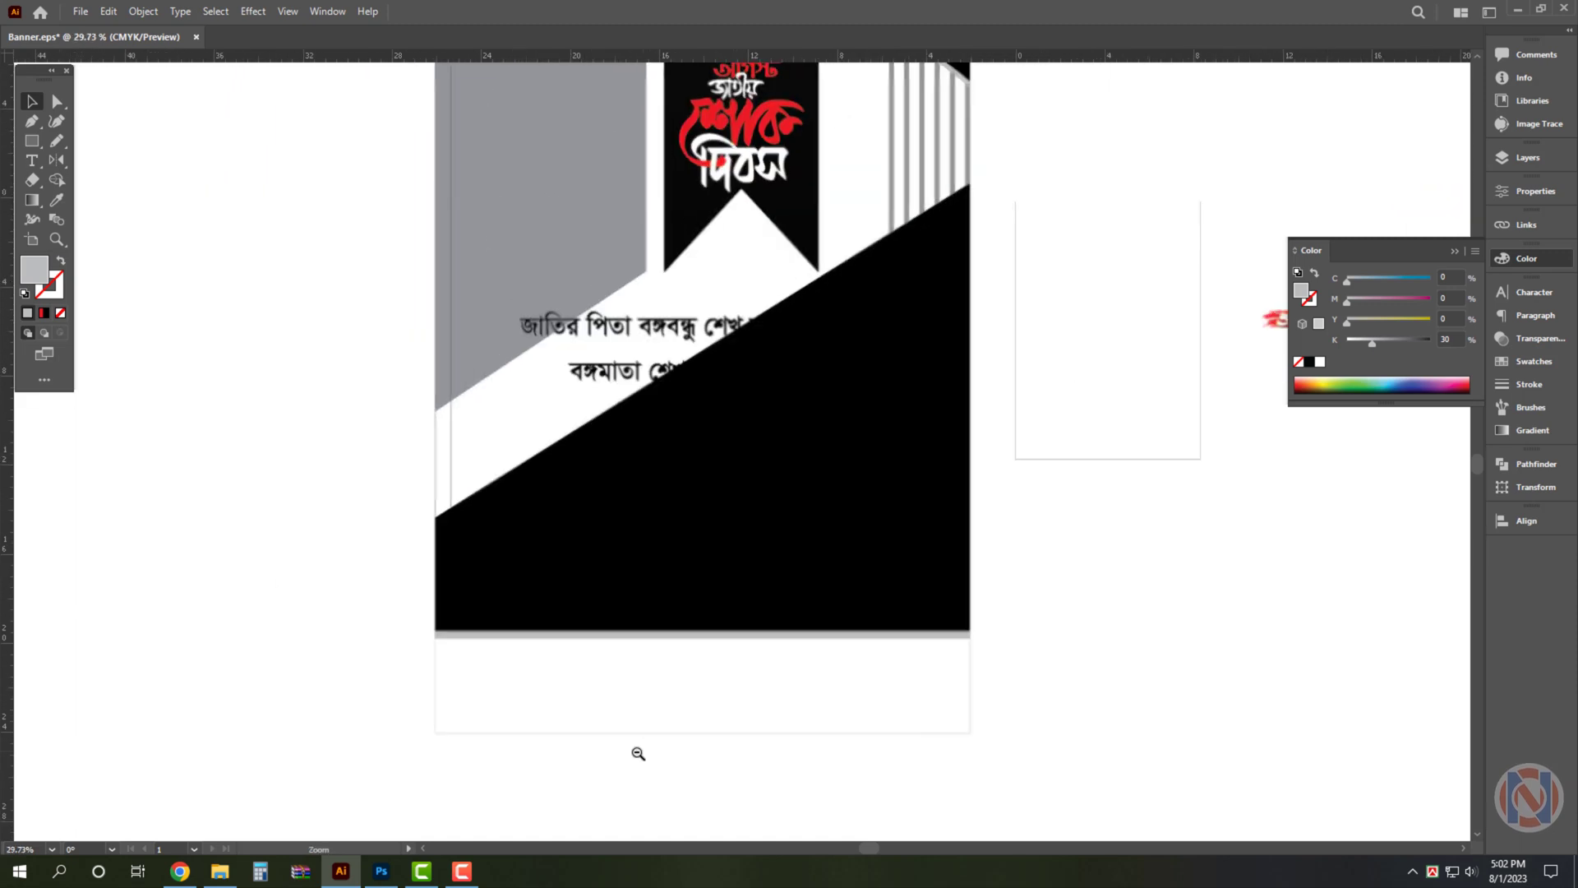
{"action": "scroll", "coordinate": [821, 440], "scroll_direction": "down", "scroll_amount": 1}
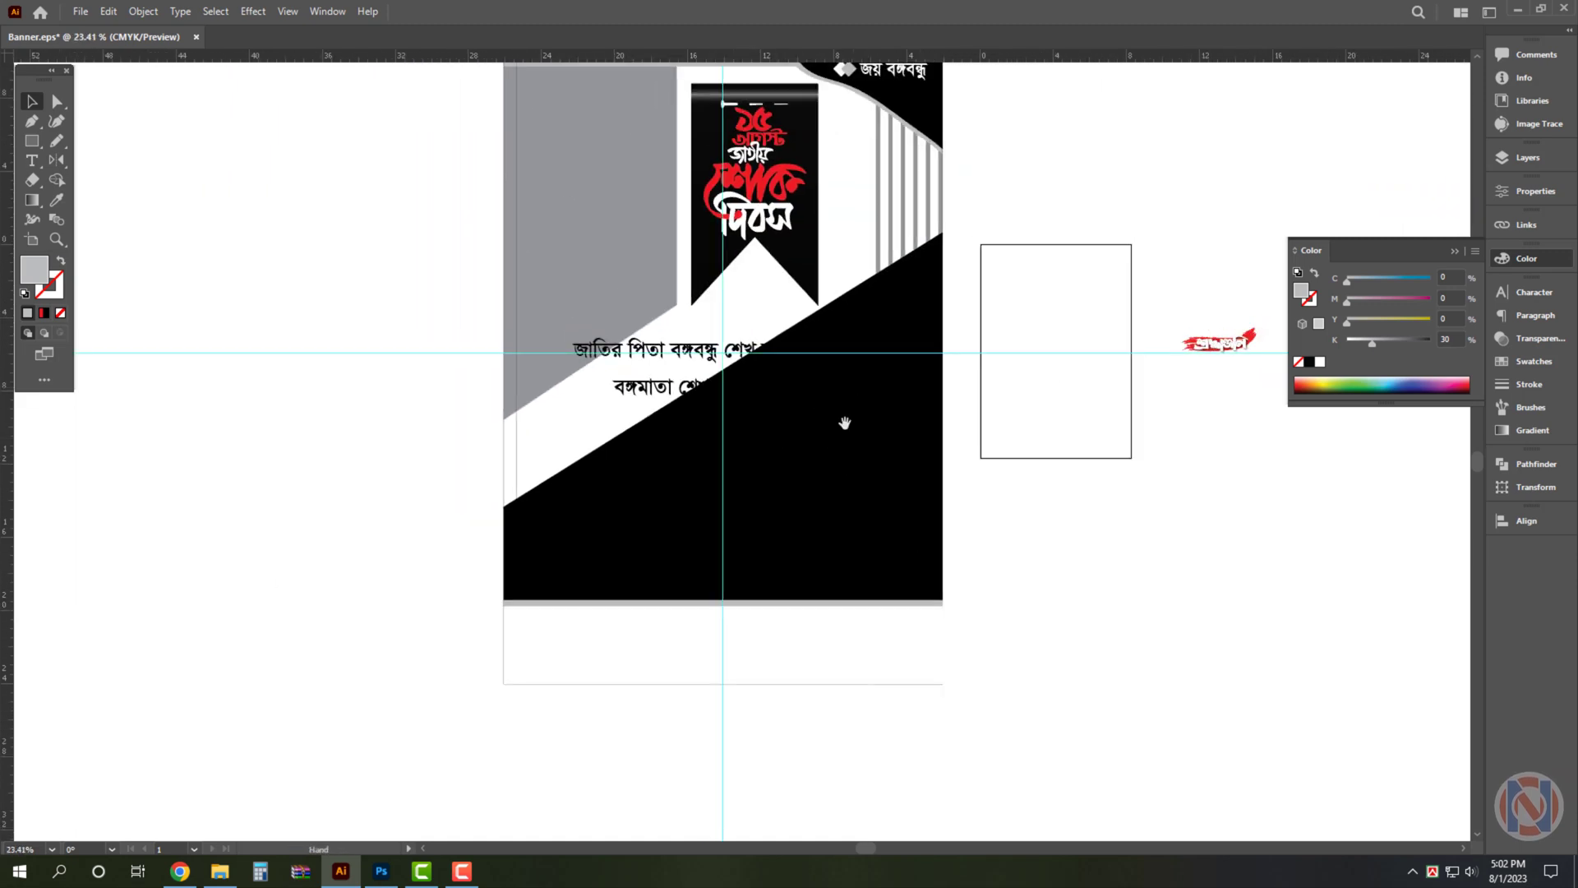
{"action": "scroll", "coordinate": [841, 419], "scroll_direction": "up", "scroll_amount": 1}
Shorten the headline ribbon slightly from its bottom edge
{"action": "left_click", "coordinate": [745, 289]}
{"action": "scroll", "coordinate": [761, 238], "scroll_direction": "up", "scroll_amount": 2}
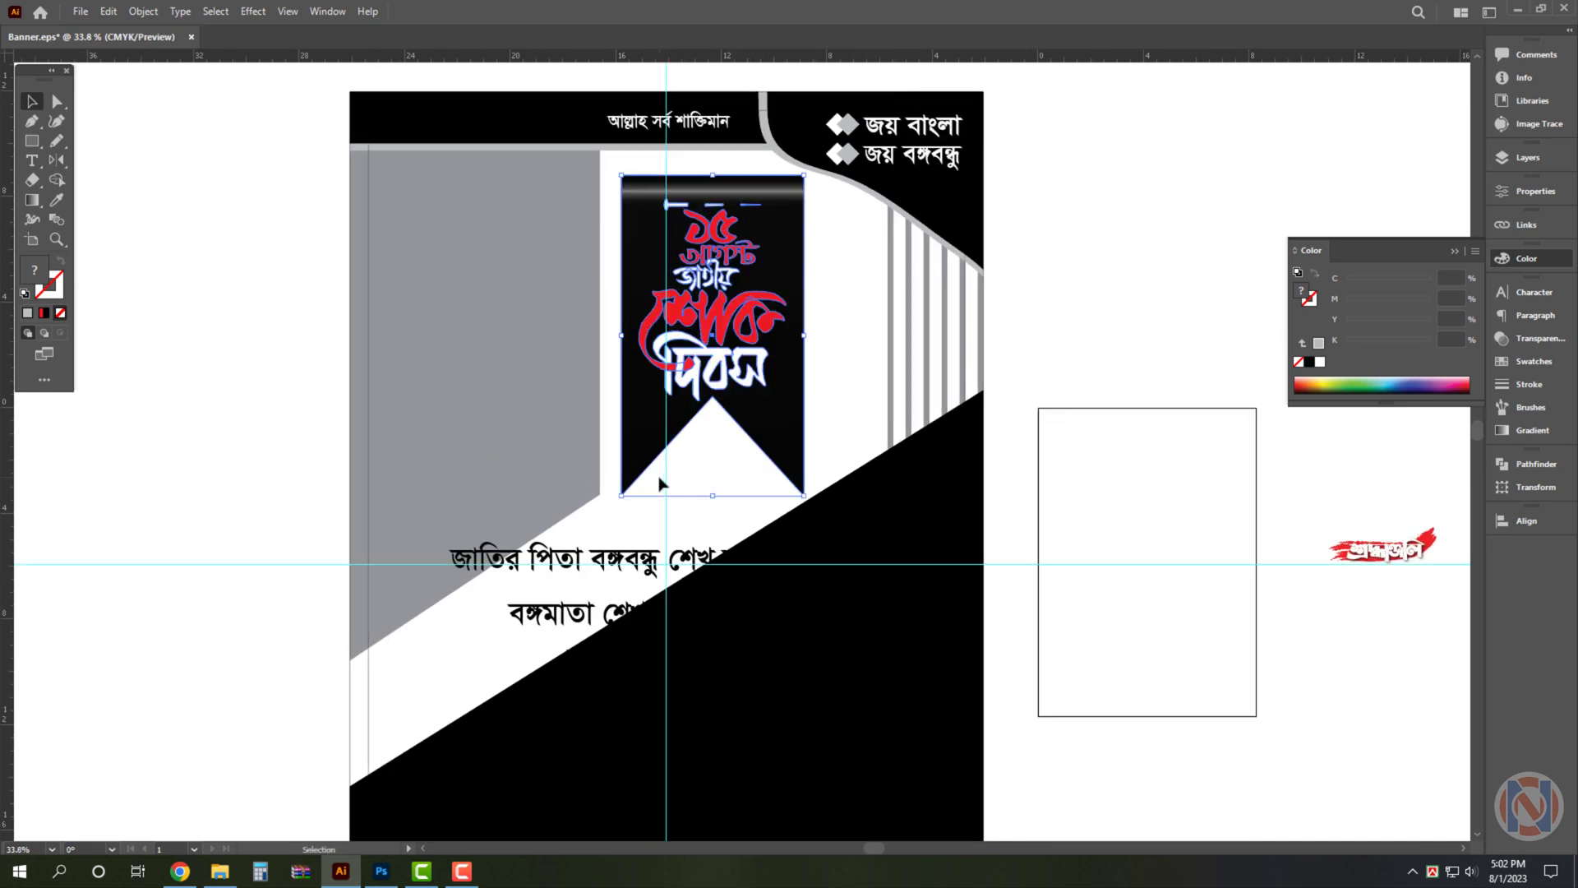
{"action": "left_click_drag", "start_coordinate": [713, 496], "coordinate": [713, 491]}
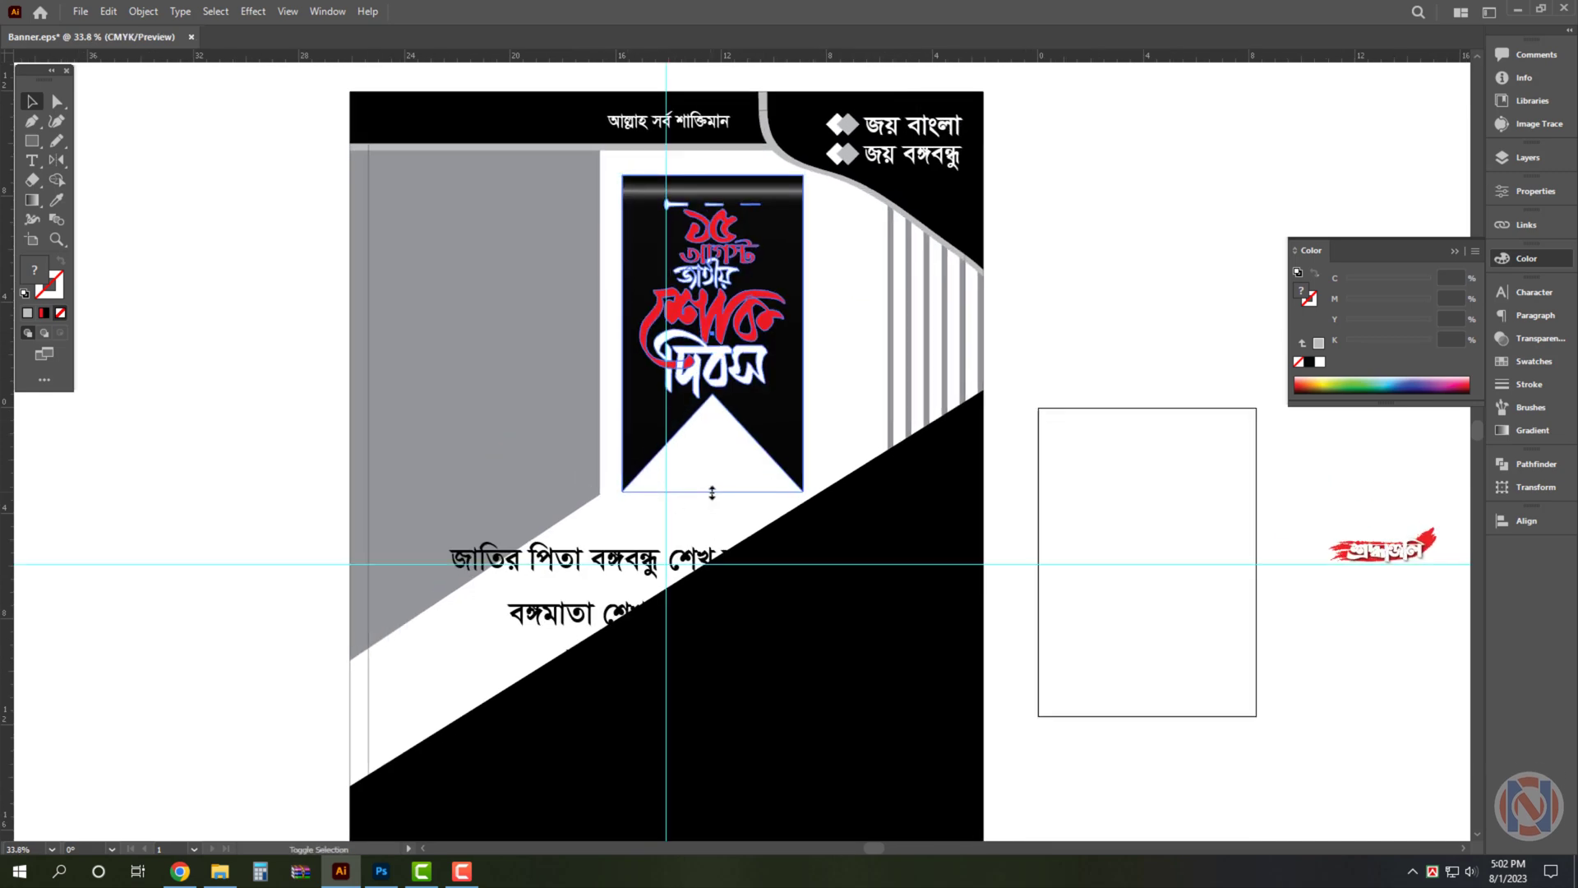
{"action": "left_click", "coordinate": [1091, 236]}
{"action": "left_click", "coordinate": [1007, 216], "text": "alt"}
{"action": "scroll", "coordinate": [1007, 217], "scroll_direction": "down", "scroll_amount": 2}
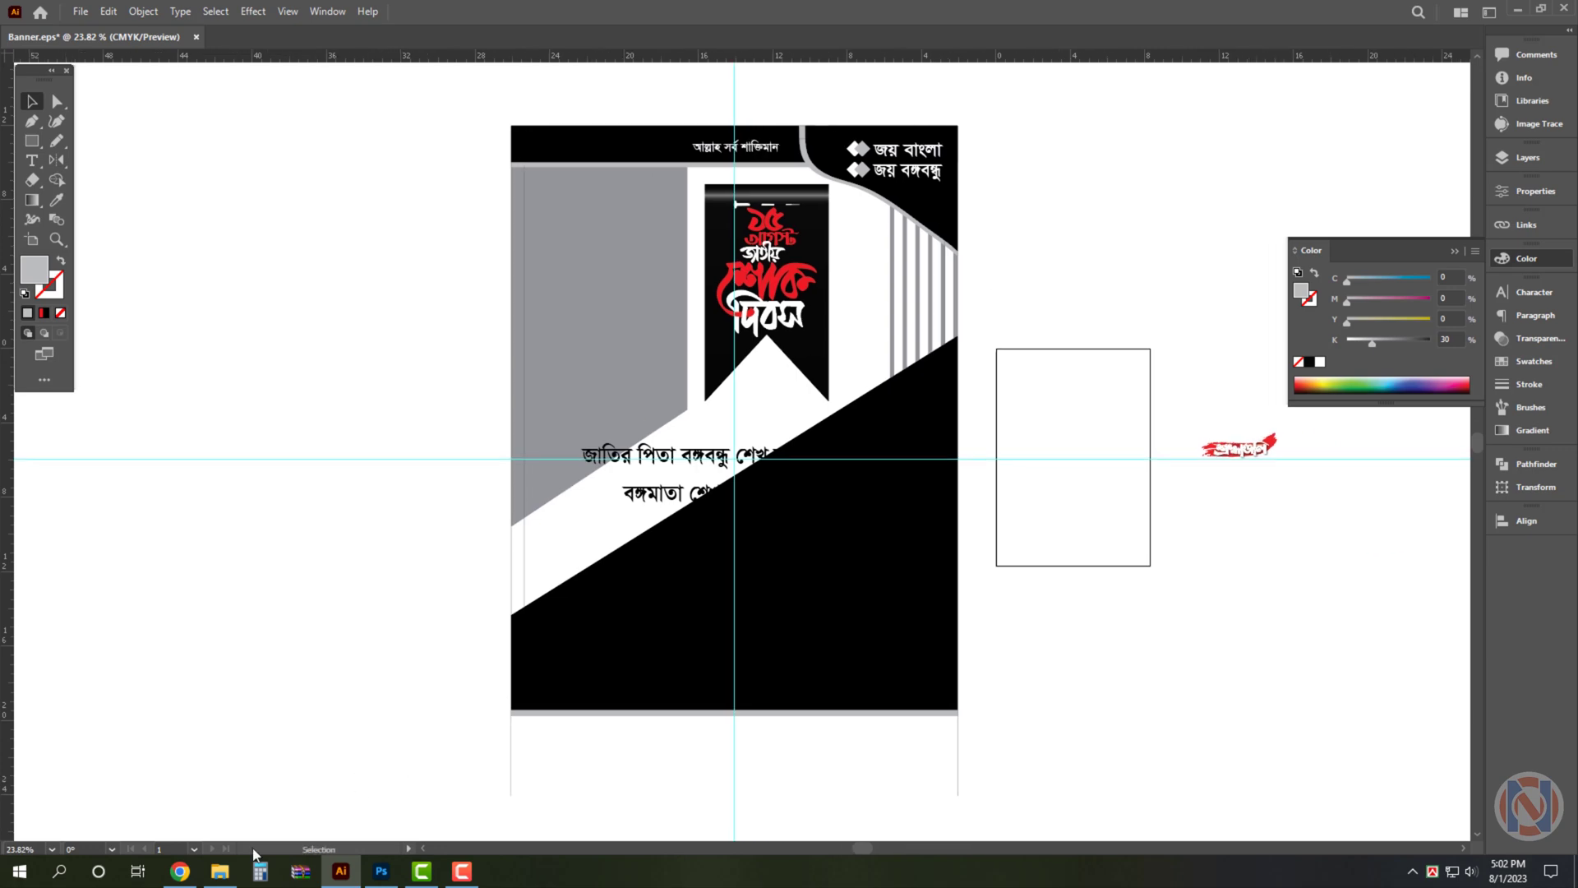
{"action": "left_click", "coordinate": [219, 871]}
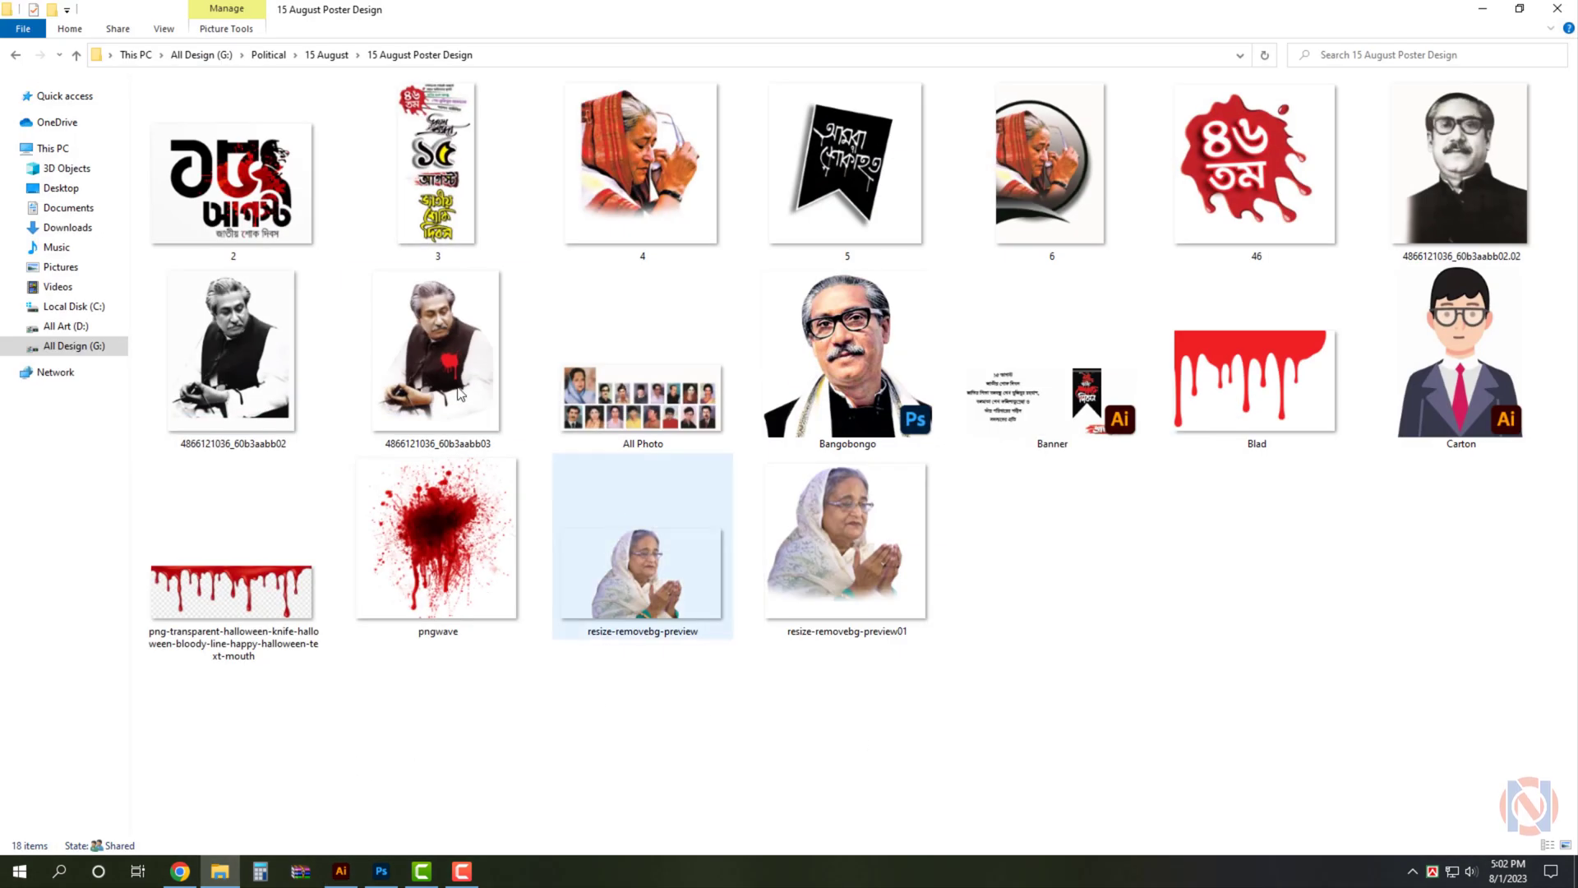
{"action": "left_click", "coordinate": [429, 359]}
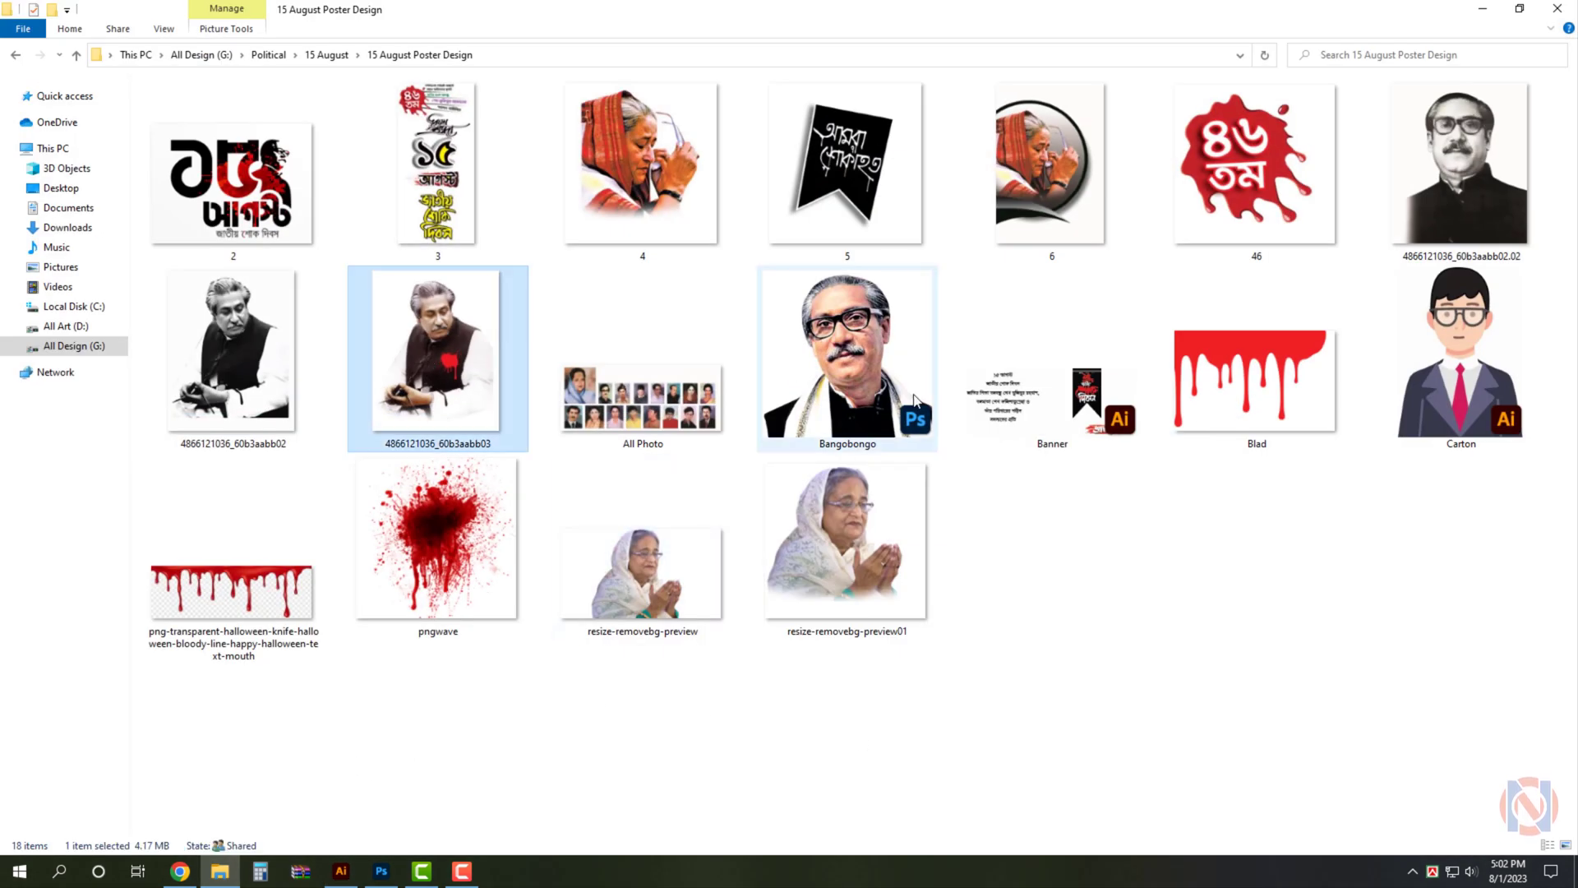
{"action": "left_click", "coordinate": [1464, 194]}
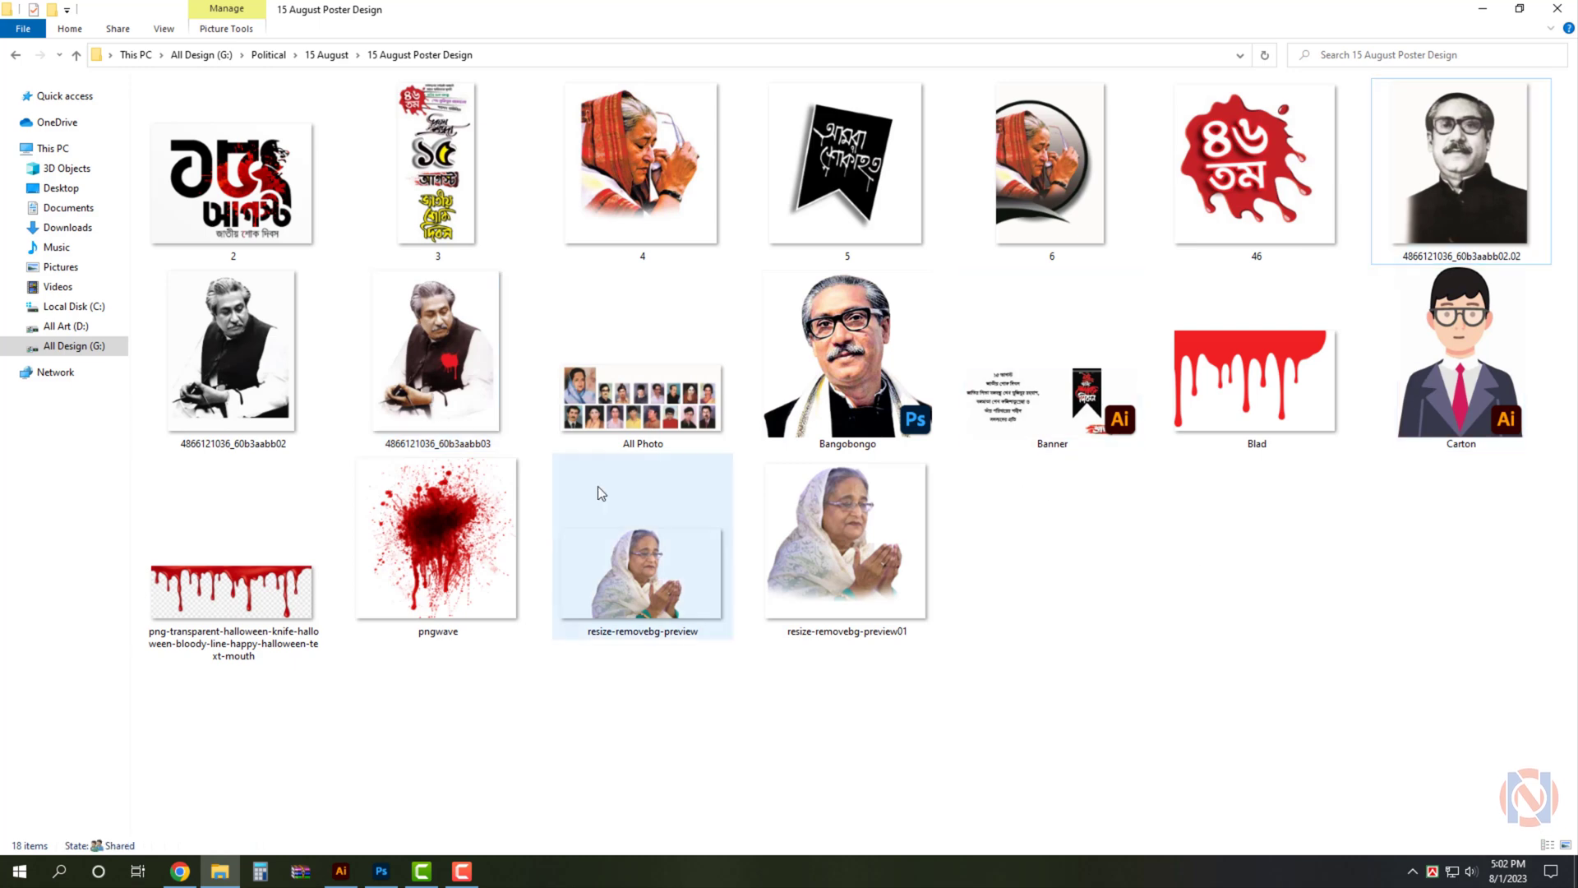
{"action": "left_click", "coordinate": [443, 389]}
{"action": "right_click", "coordinate": [457, 369]}
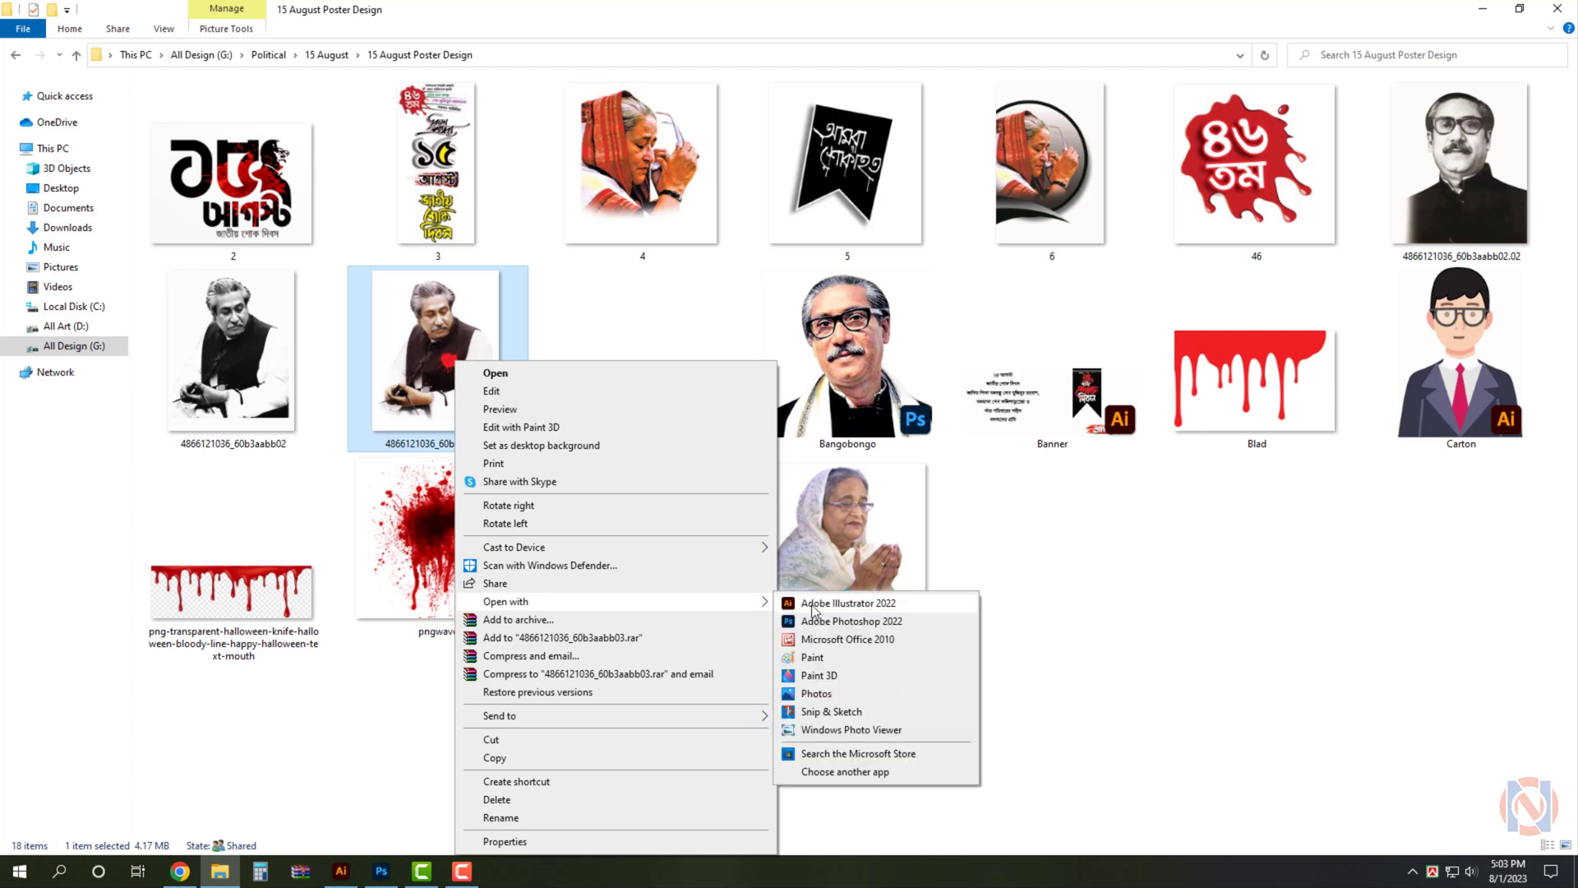
{"action": "left_click", "coordinate": [817, 615]}
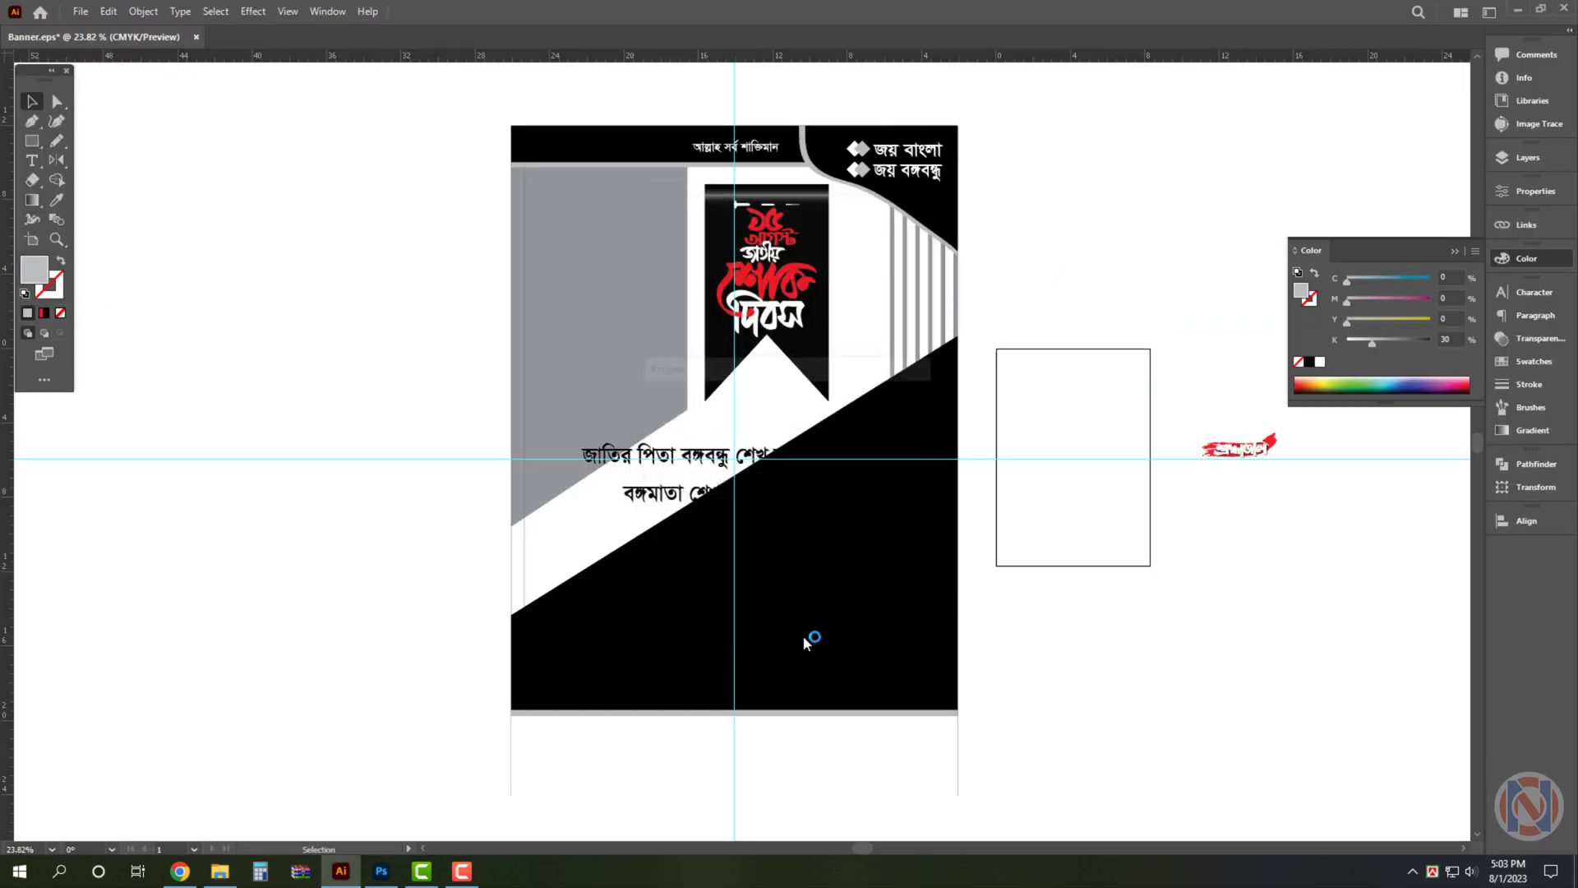
Cut the portrait and splash from the photo document, close it unsaved, and paste into the poster
{"action": "left_click_drag", "start_coordinate": [814, 494], "coordinate": [718, 564]}
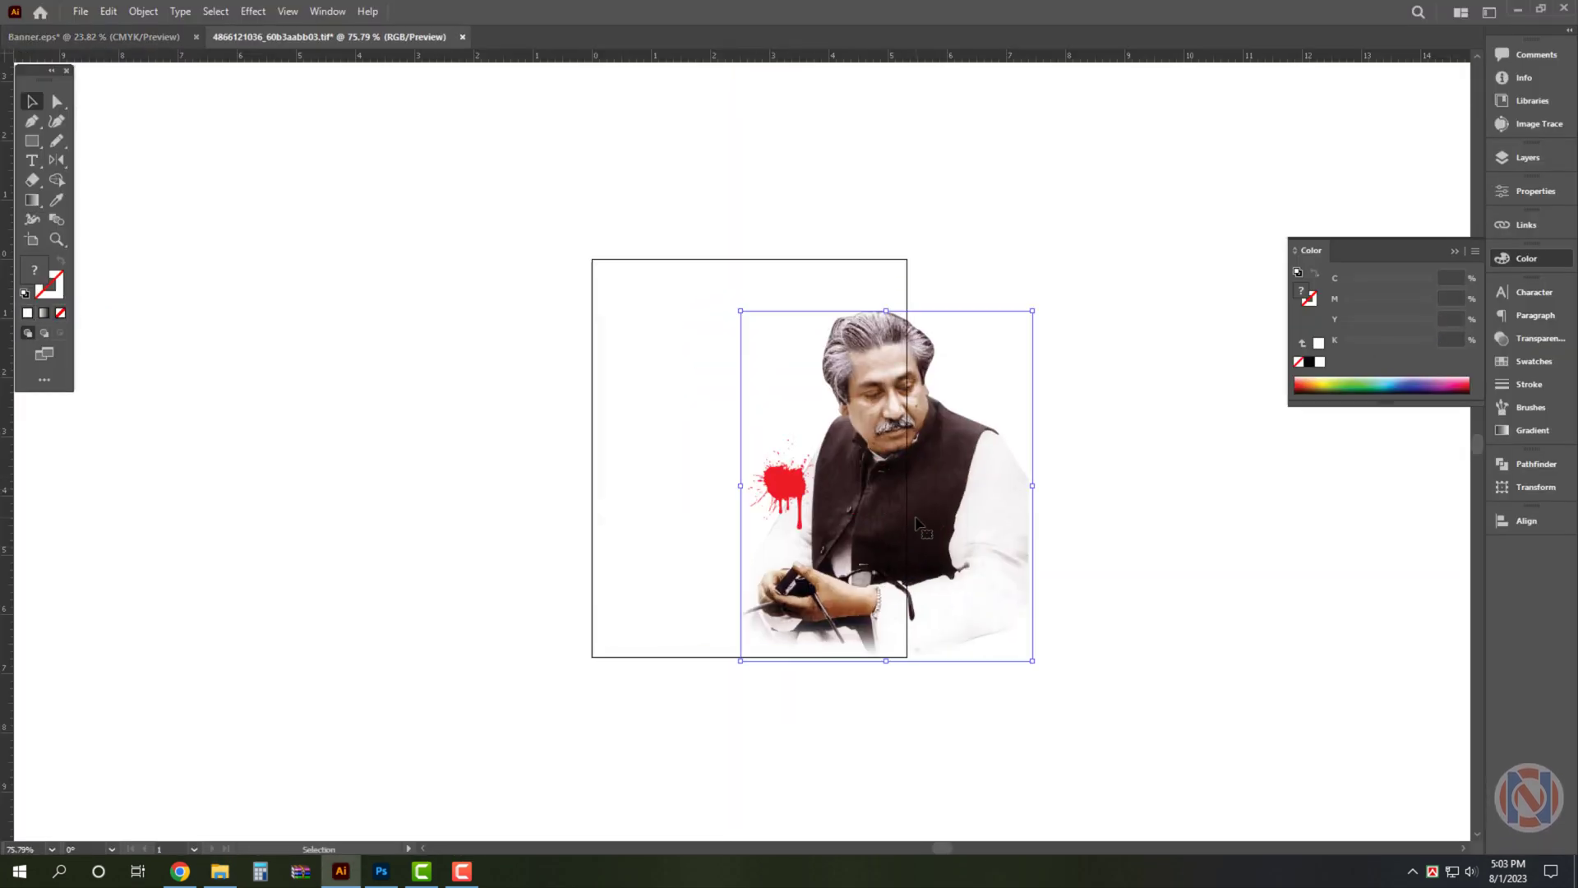
{"action": "key", "text": "ctrl+x"}
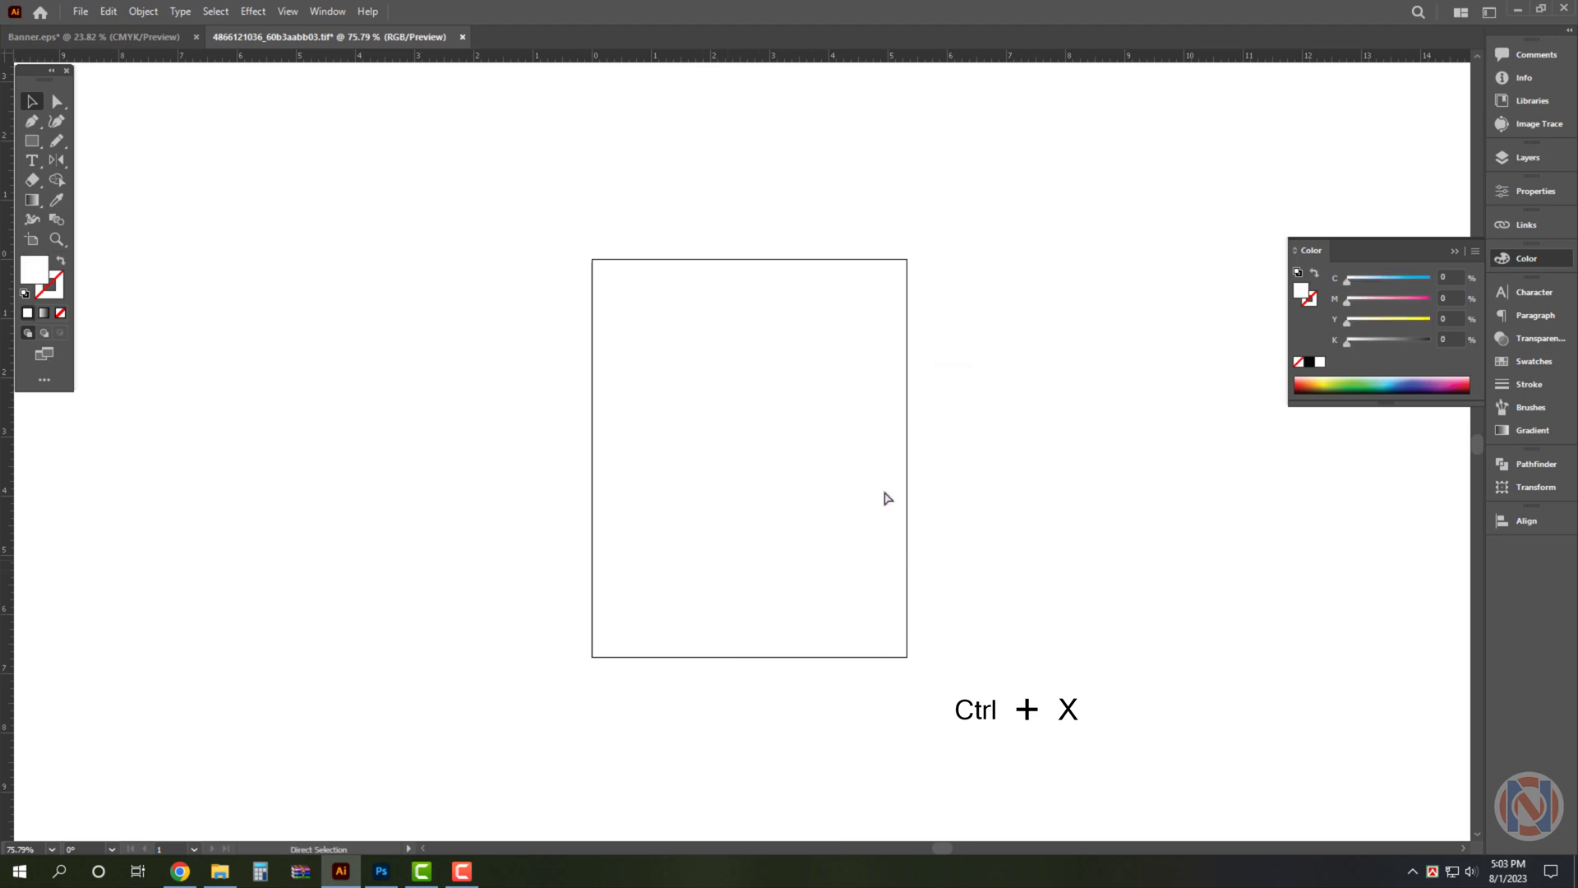
{"action": "key", "text": "ctrl+w"}
{"action": "left_click", "coordinate": [861, 457]}
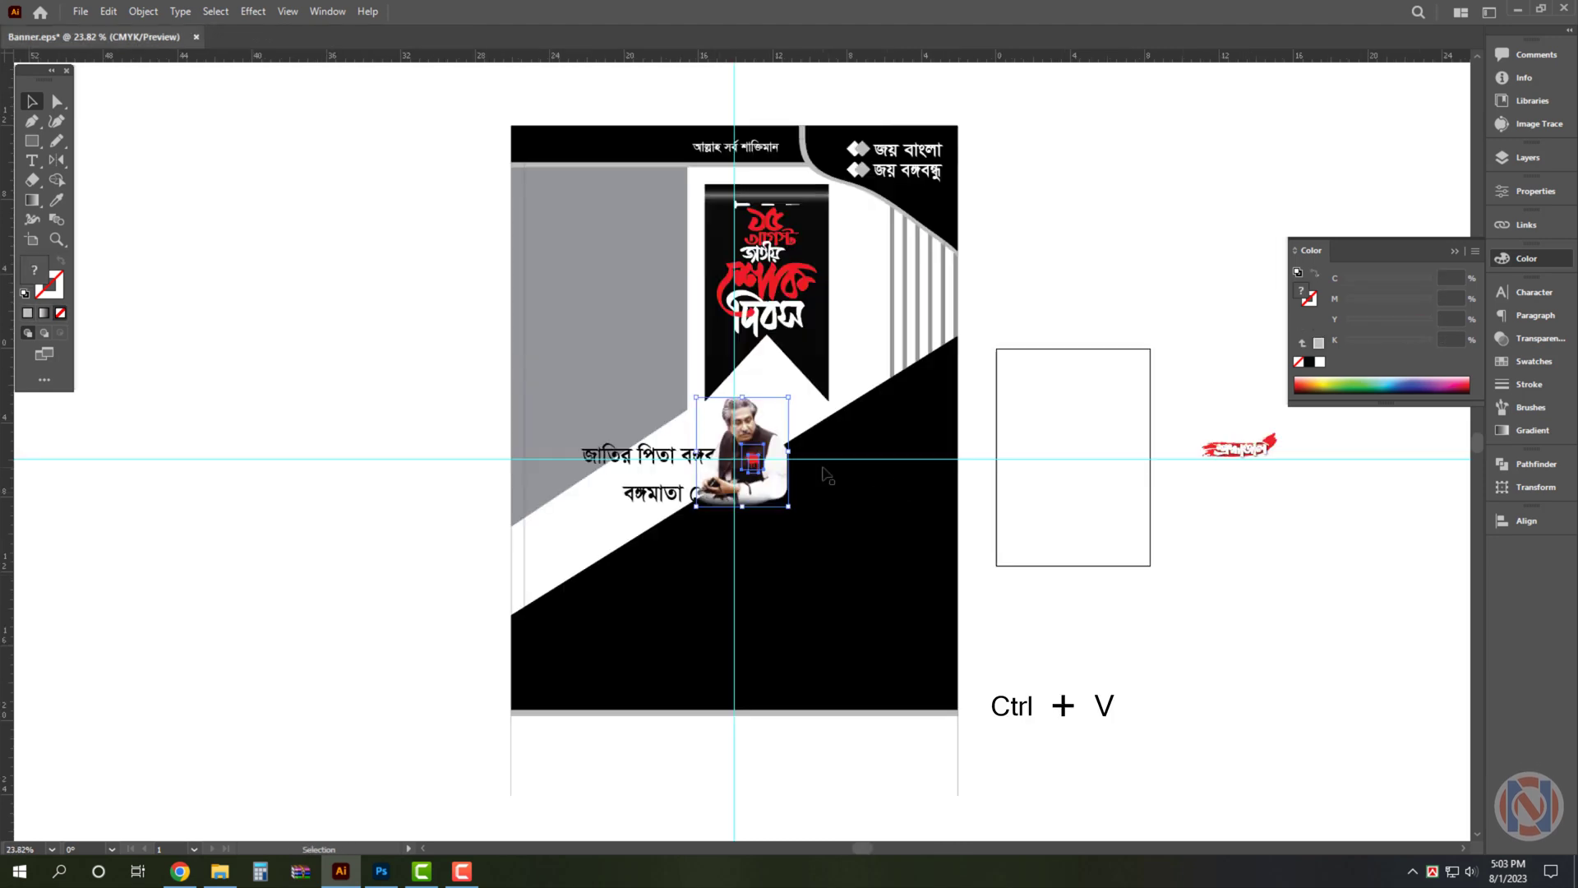
{"action": "key", "text": "v"}
Enlarge the pasted portrait and position it over the upper-left grey panel
{"action": "left_click_drag", "start_coordinate": [696, 452], "coordinate": [478, 452]}
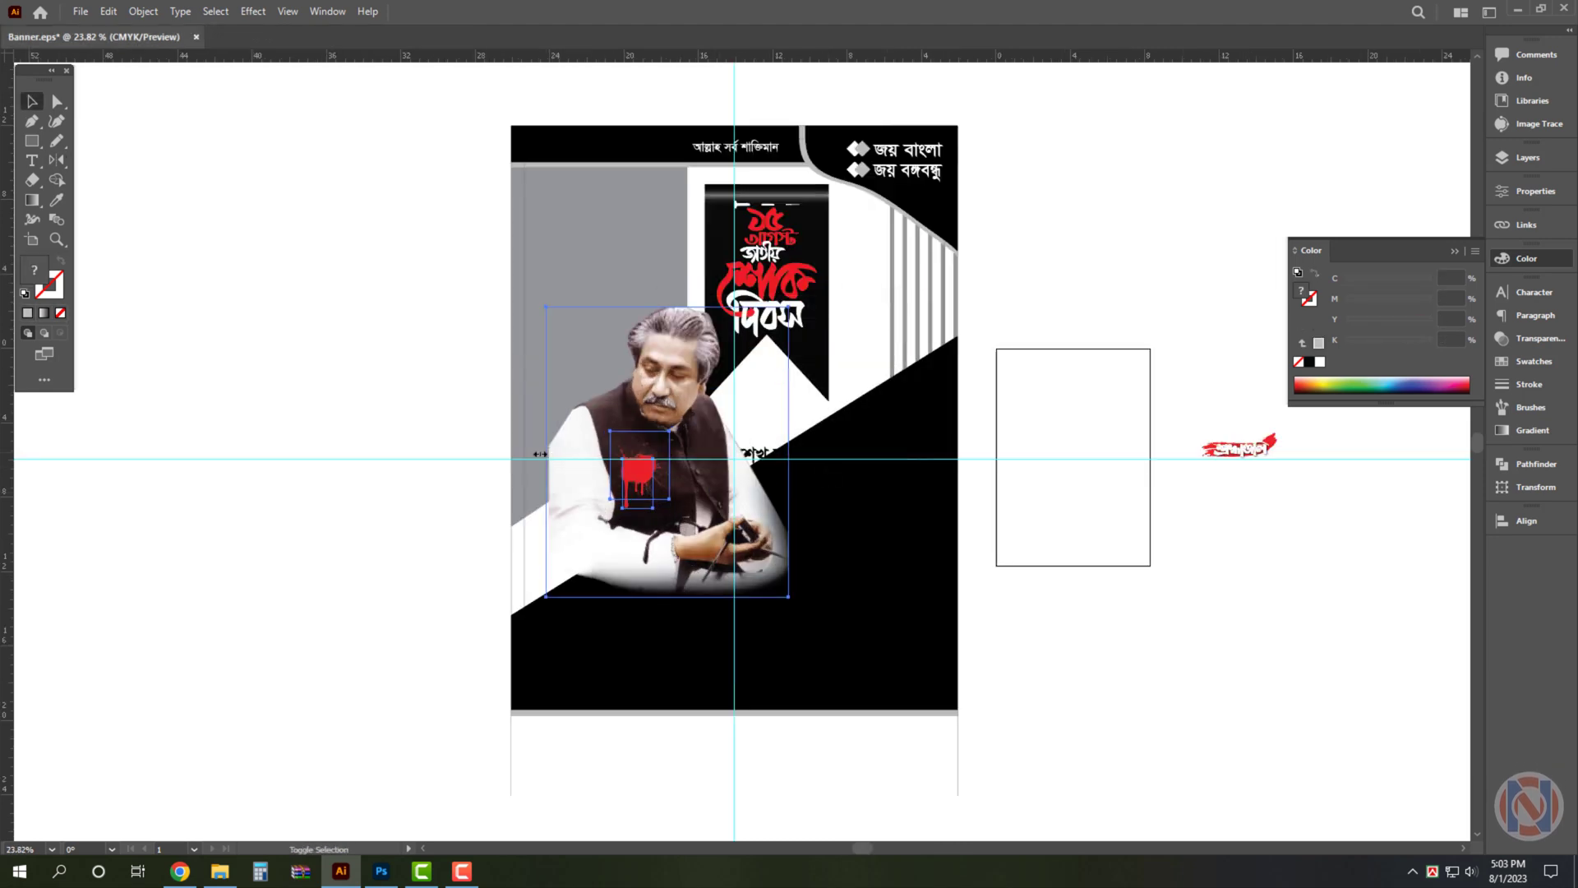
{"action": "left_click_drag", "start_coordinate": [608, 498], "coordinate": [580, 410]}
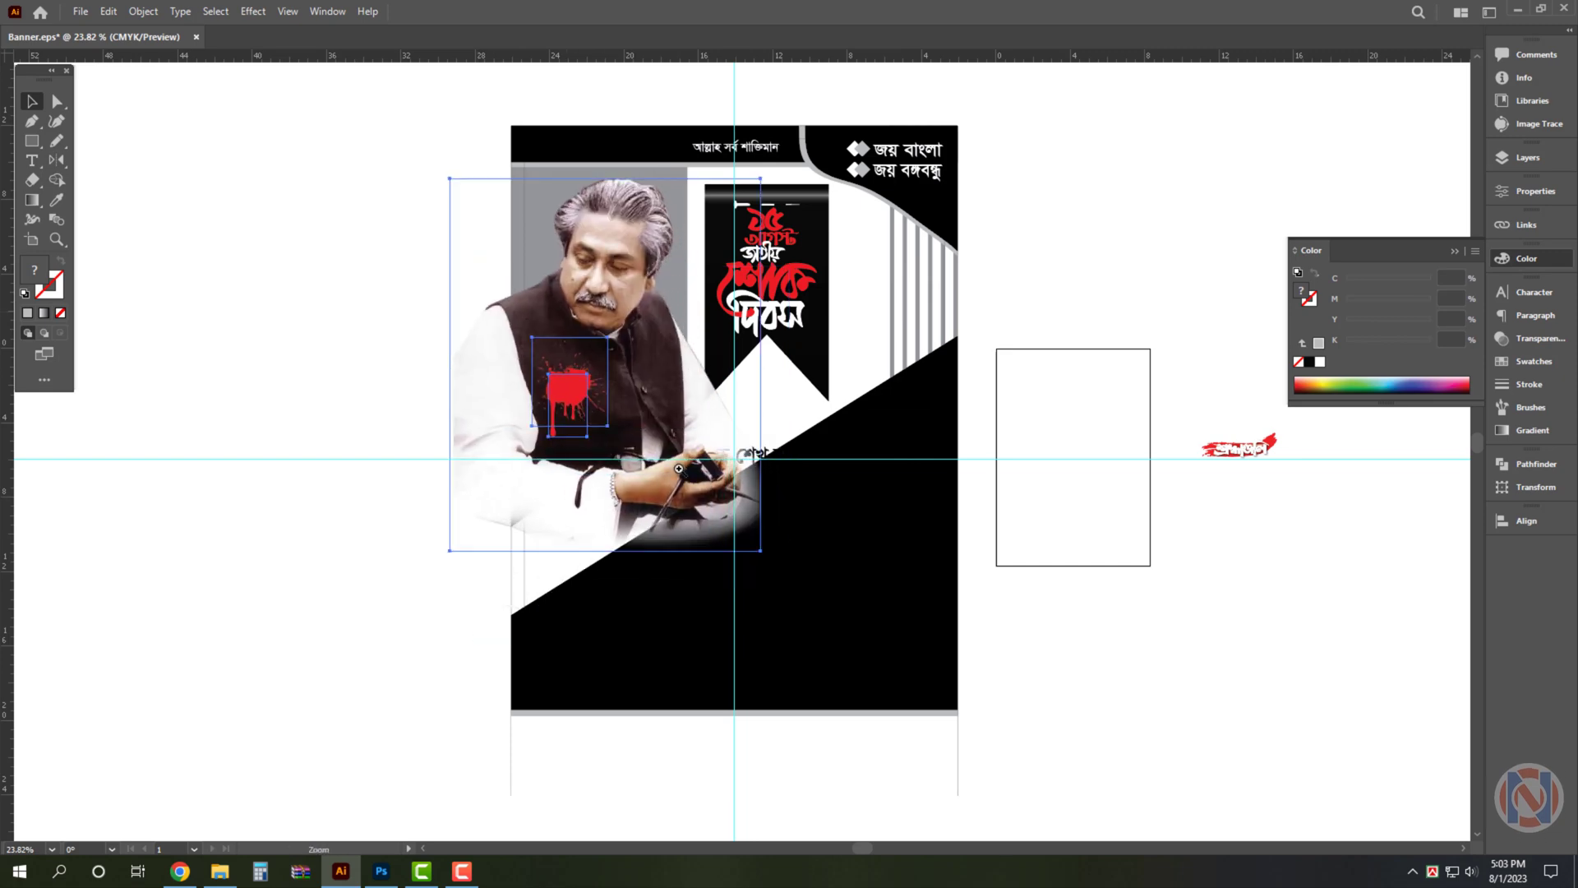
{"action": "scroll", "coordinate": [566, 311], "scroll_direction": "up", "scroll_amount": 3}
{"action": "left_click_drag", "start_coordinate": [936, 768], "coordinate": [1026, 767]}
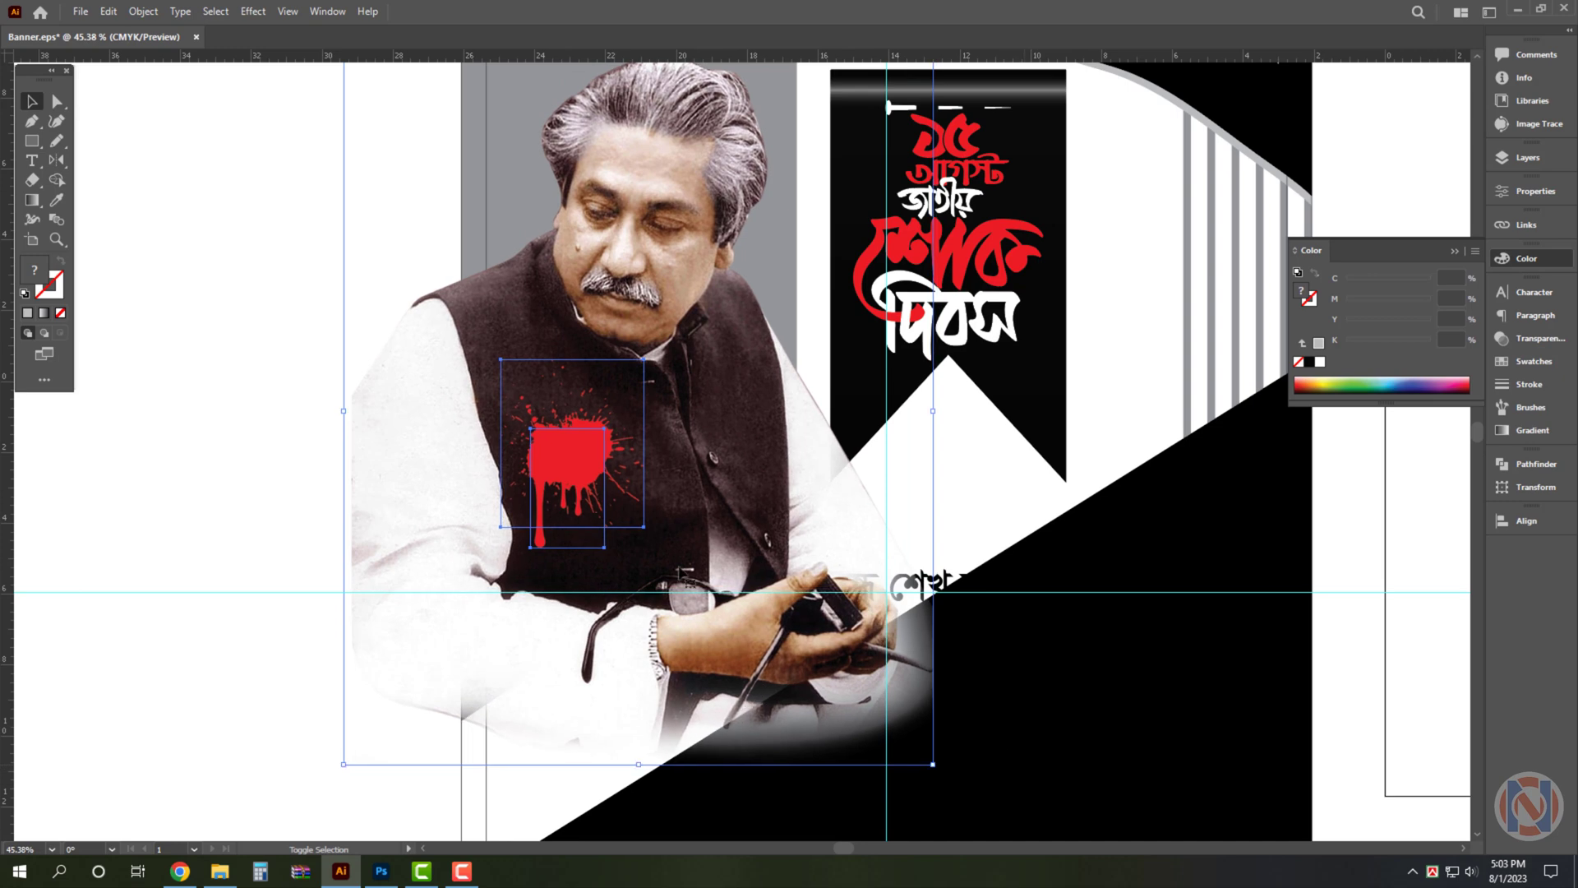
{"action": "scroll", "coordinate": [662, 543], "scroll_direction": "down", "scroll_amount": 2}
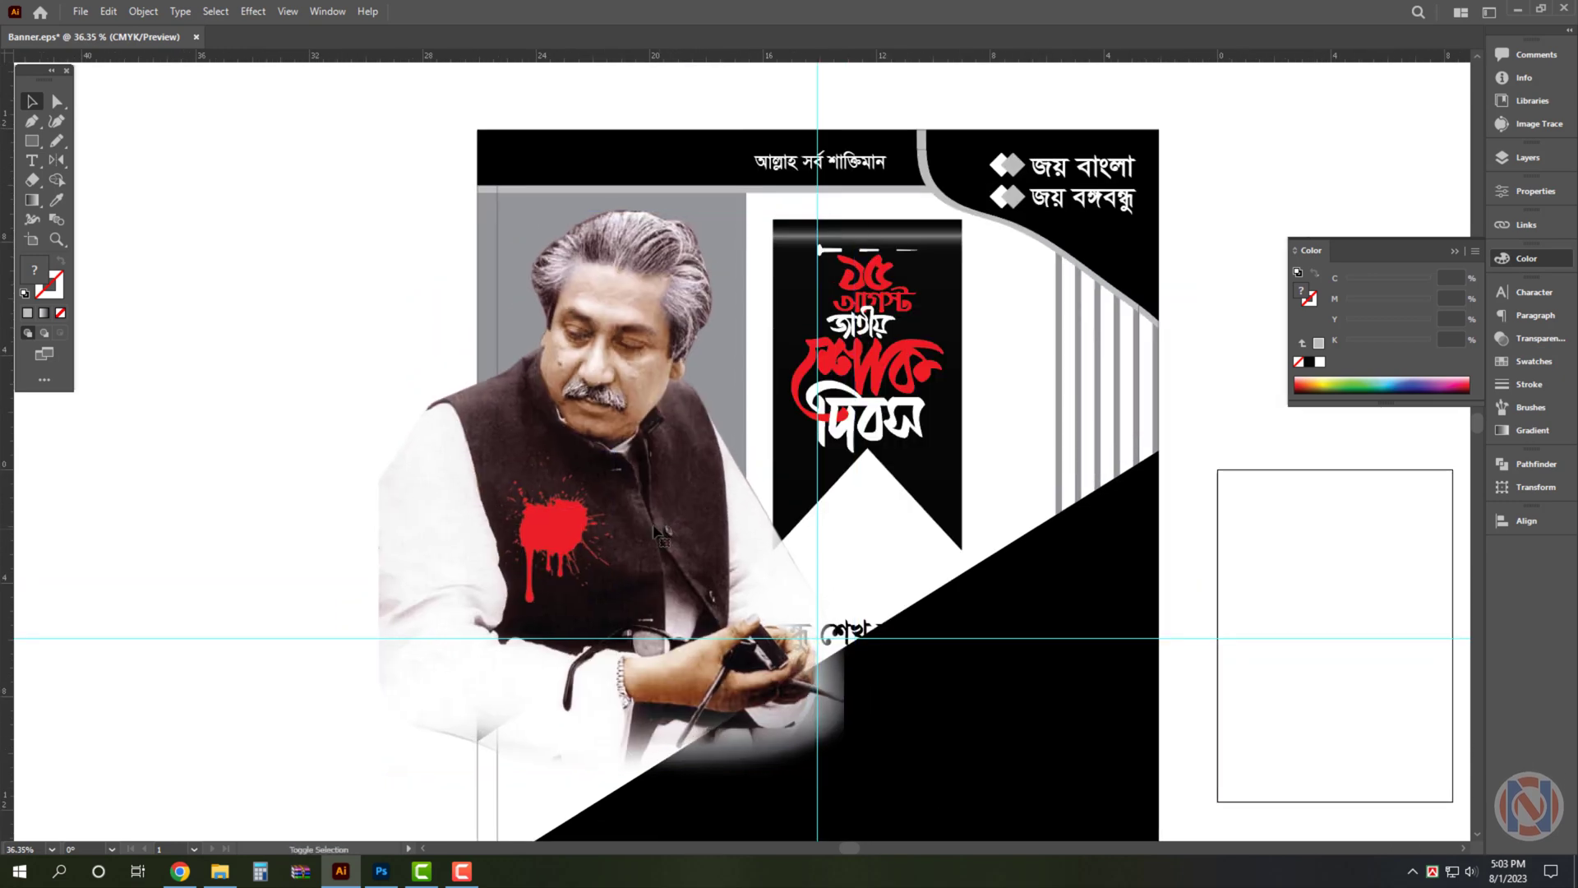
{"action": "scroll", "coordinate": [629, 408], "scroll_direction": "down", "scroll_amount": 2}
{"action": "left_click", "coordinate": [630, 408]}
{"action": "left_click", "coordinate": [702, 297]}
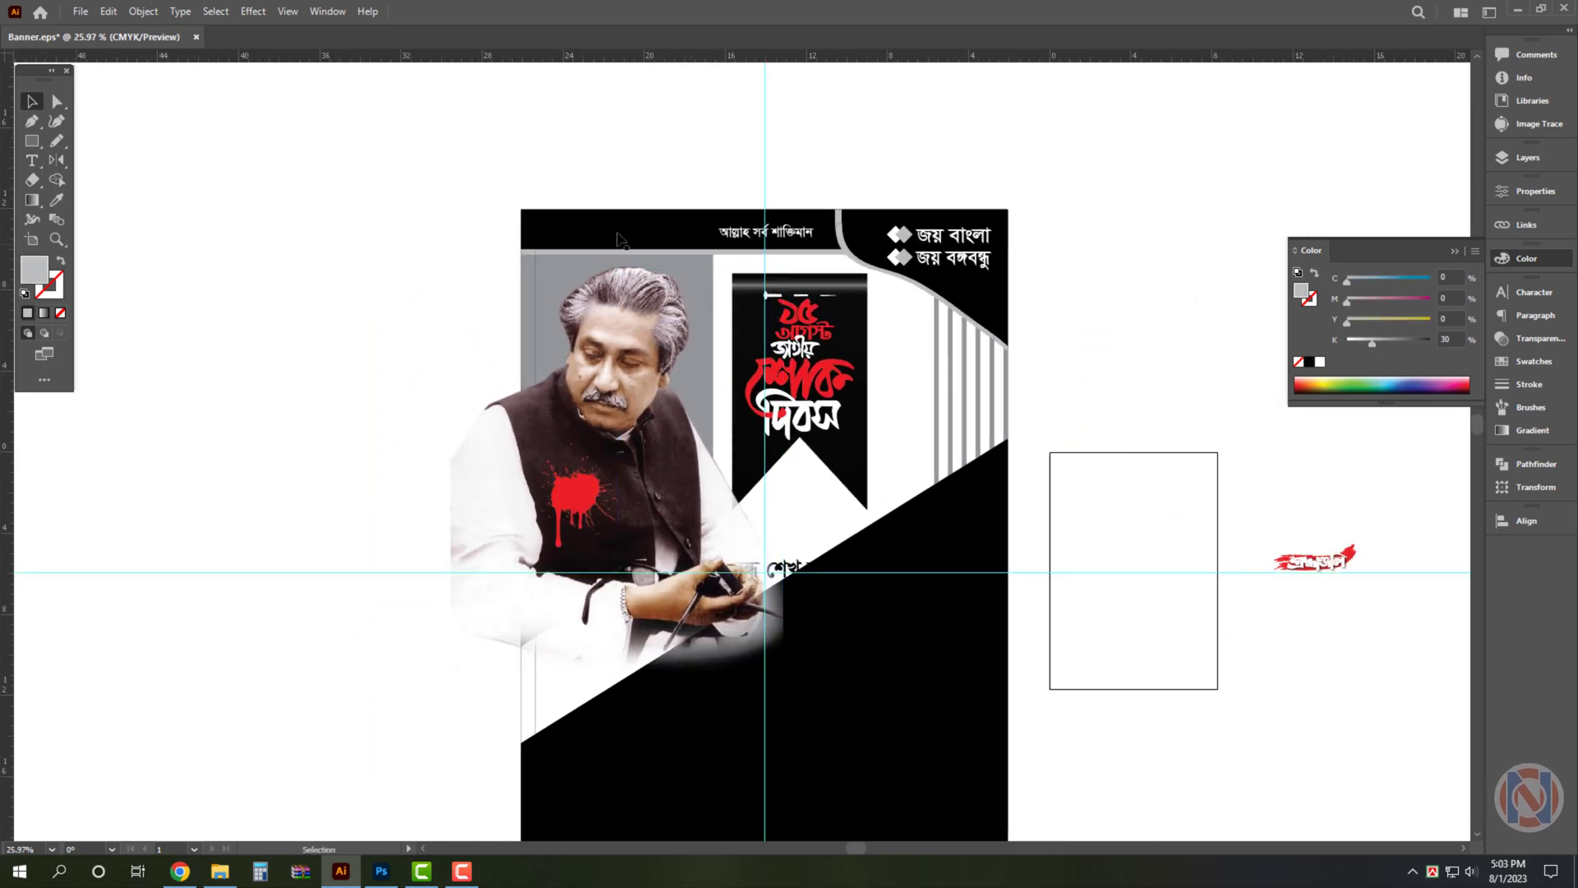
Bring the grey panel in front of the portrait and clip the portrait inside it
{"action": "scroll", "coordinate": [504, 163], "scroll_direction": "down", "scroll_amount": 2}
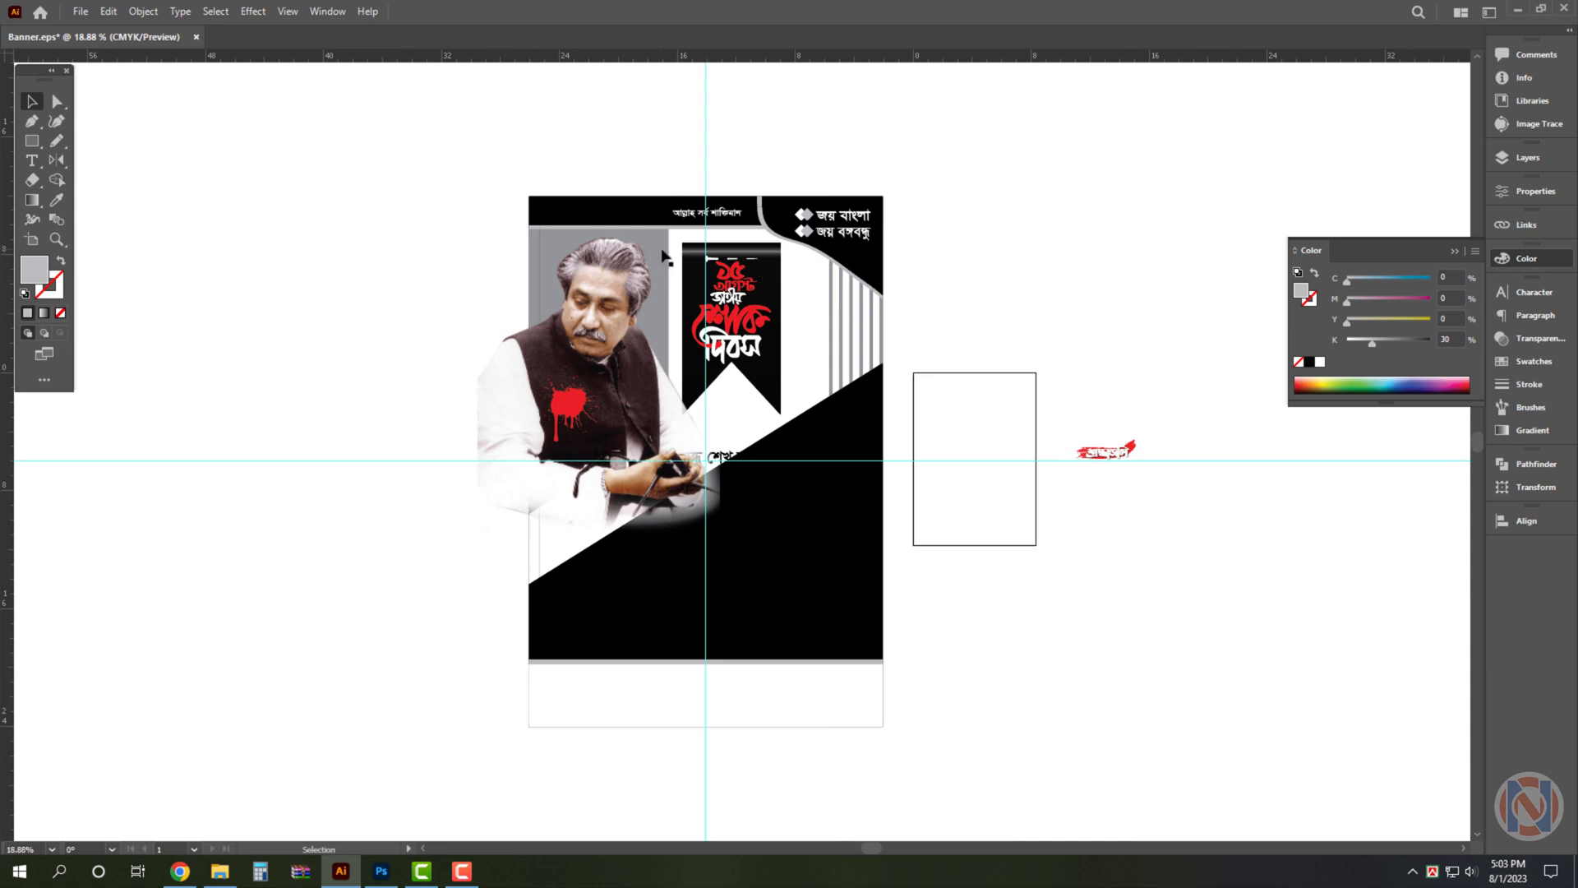
{"action": "left_click", "coordinate": [664, 258], "text": "ctrl"}
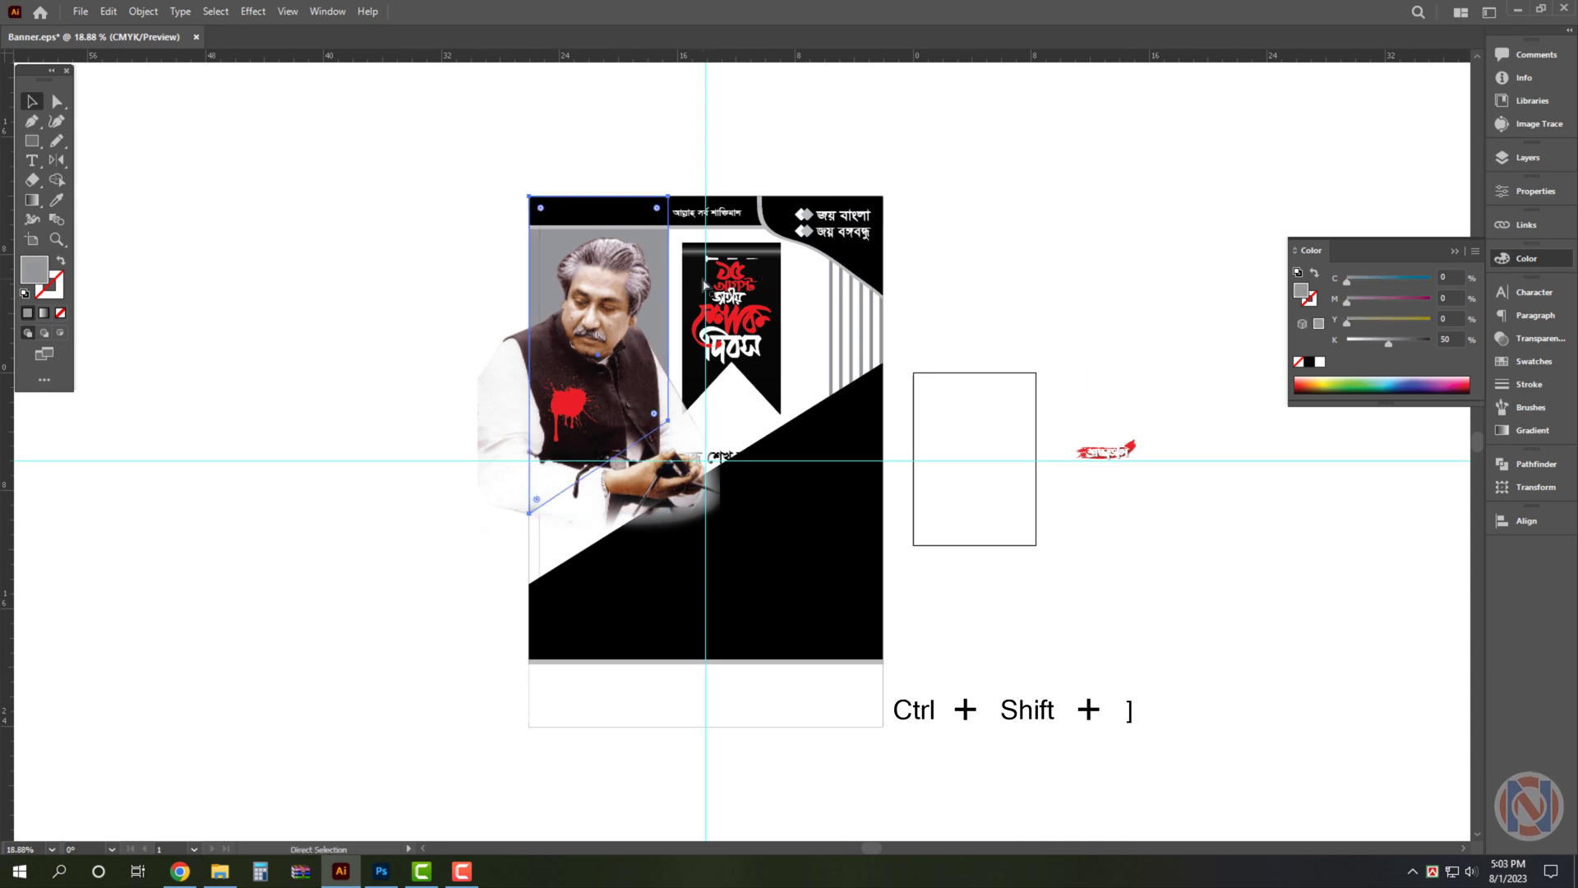
{"action": "key", "text": "ctrl+shift+bracketright"}
{"action": "left_click", "coordinate": [498, 400]}
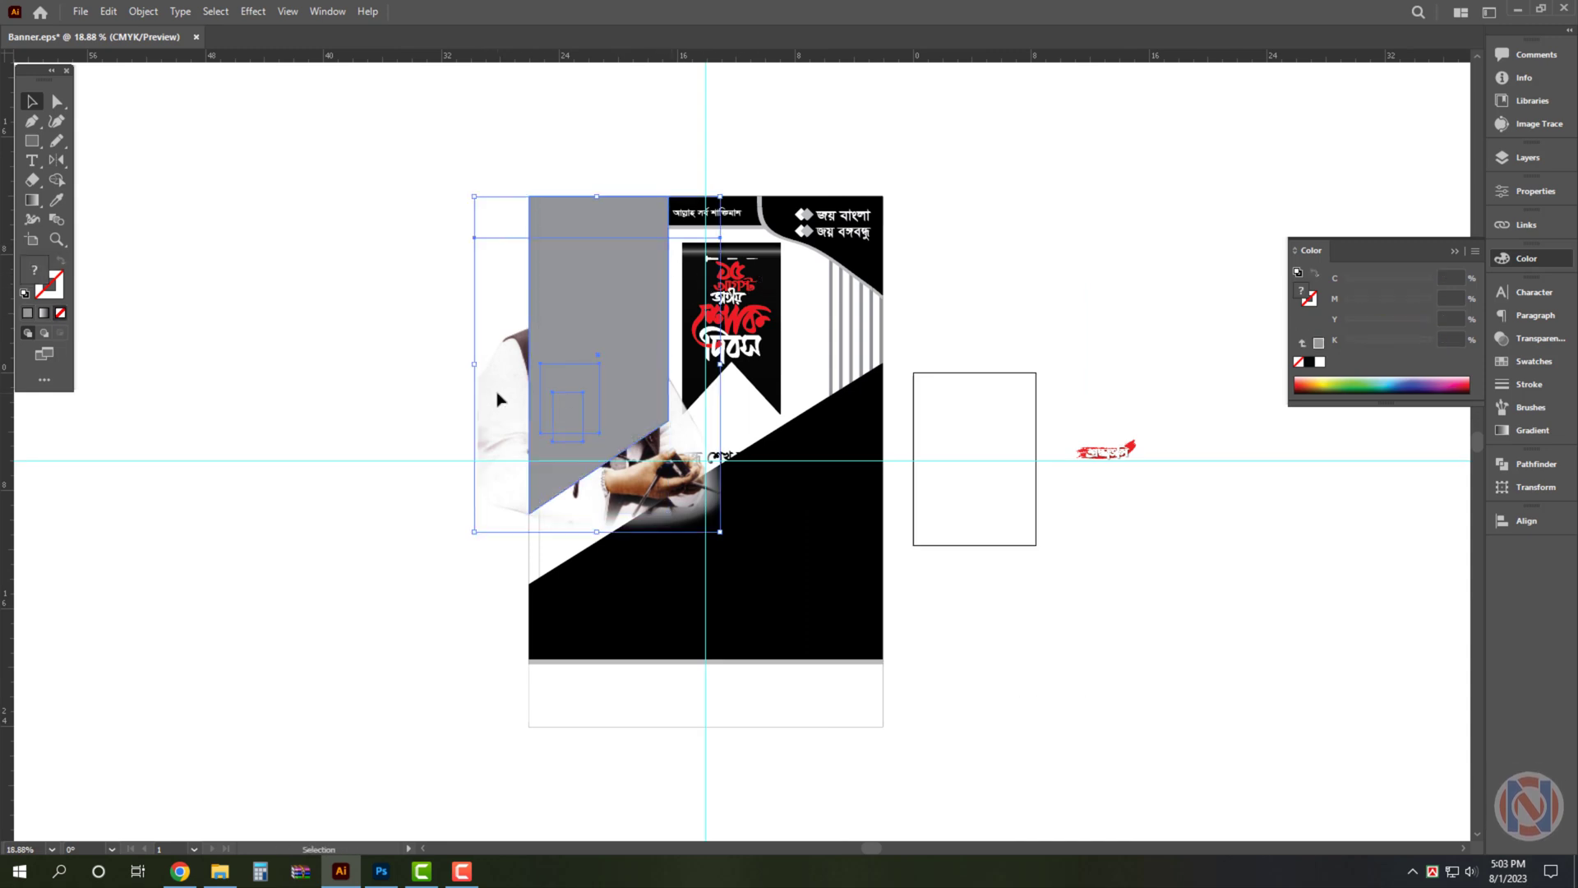
{"action": "key", "text": "ctrl+7"}
{"action": "scroll", "coordinate": [460, 411], "scroll_direction": "up", "scroll_amount": 3}
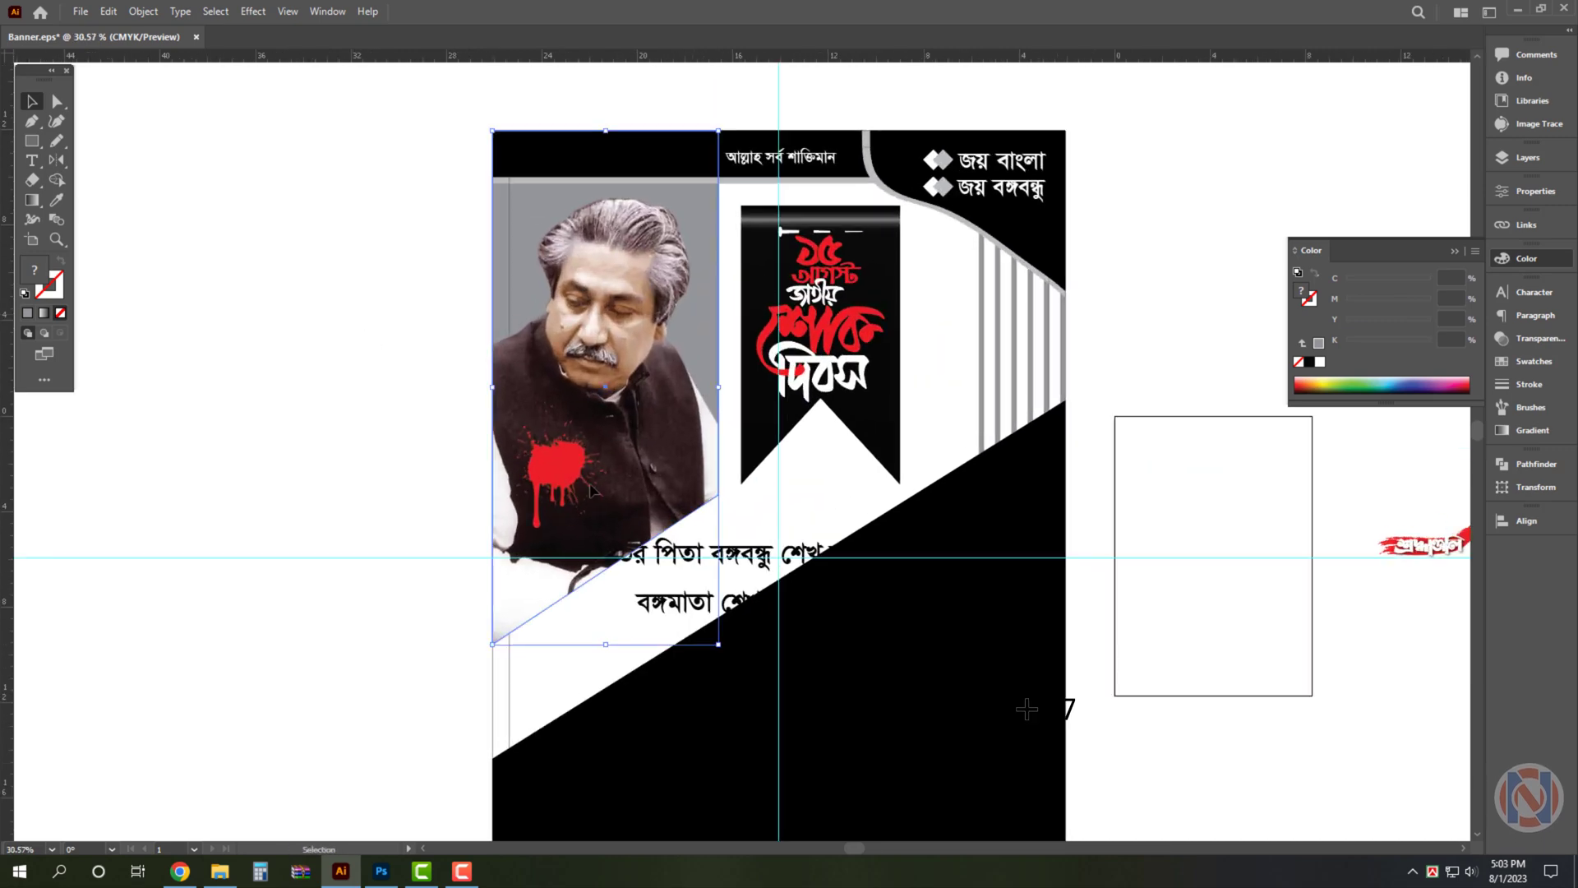
{"action": "scroll", "coordinate": [473, 447], "scroll_direction": "down", "scroll_amount": 2}
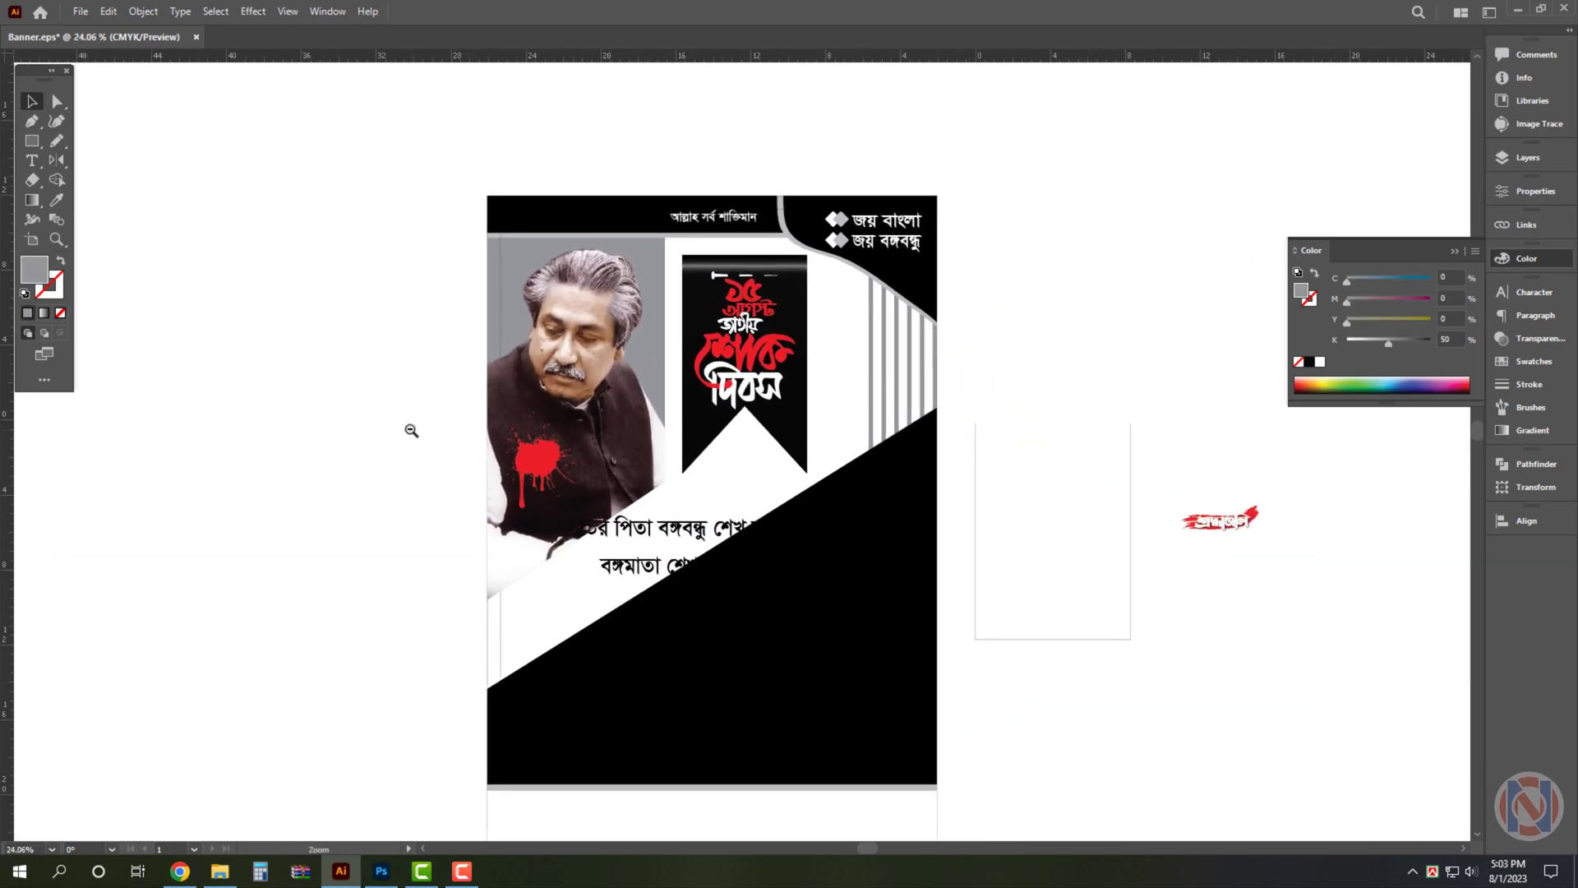
{"action": "left_click", "coordinate": [219, 872]}
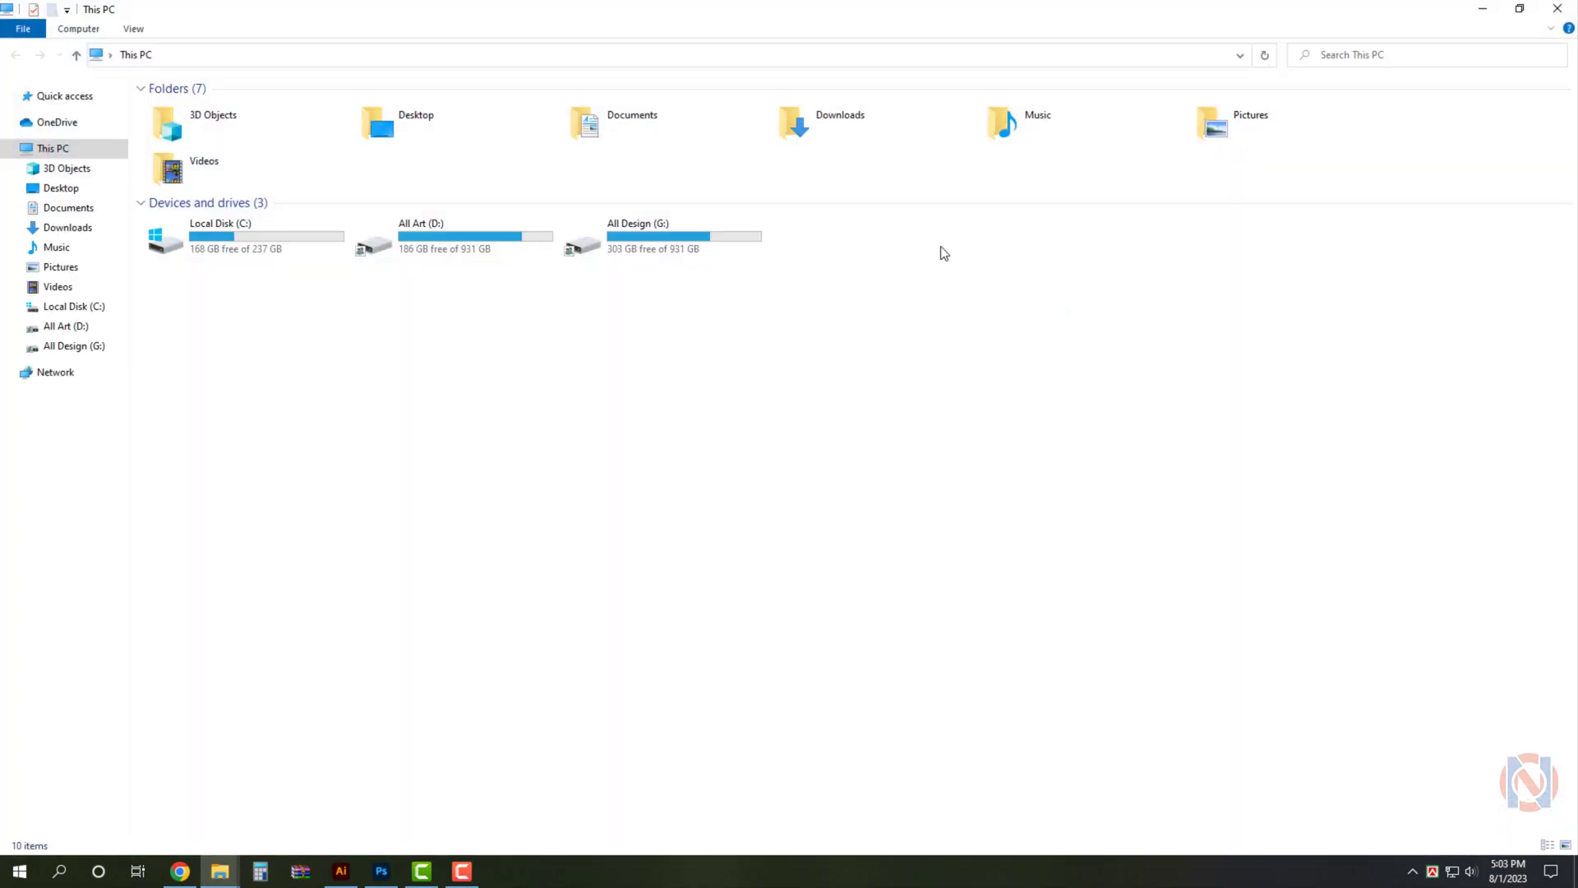
Open Black_.ai from All Design (G:) > Background > Ai Background
{"action": "left_click", "coordinate": [724, 239]}
{"action": "double_click", "coordinate": [723, 238]}
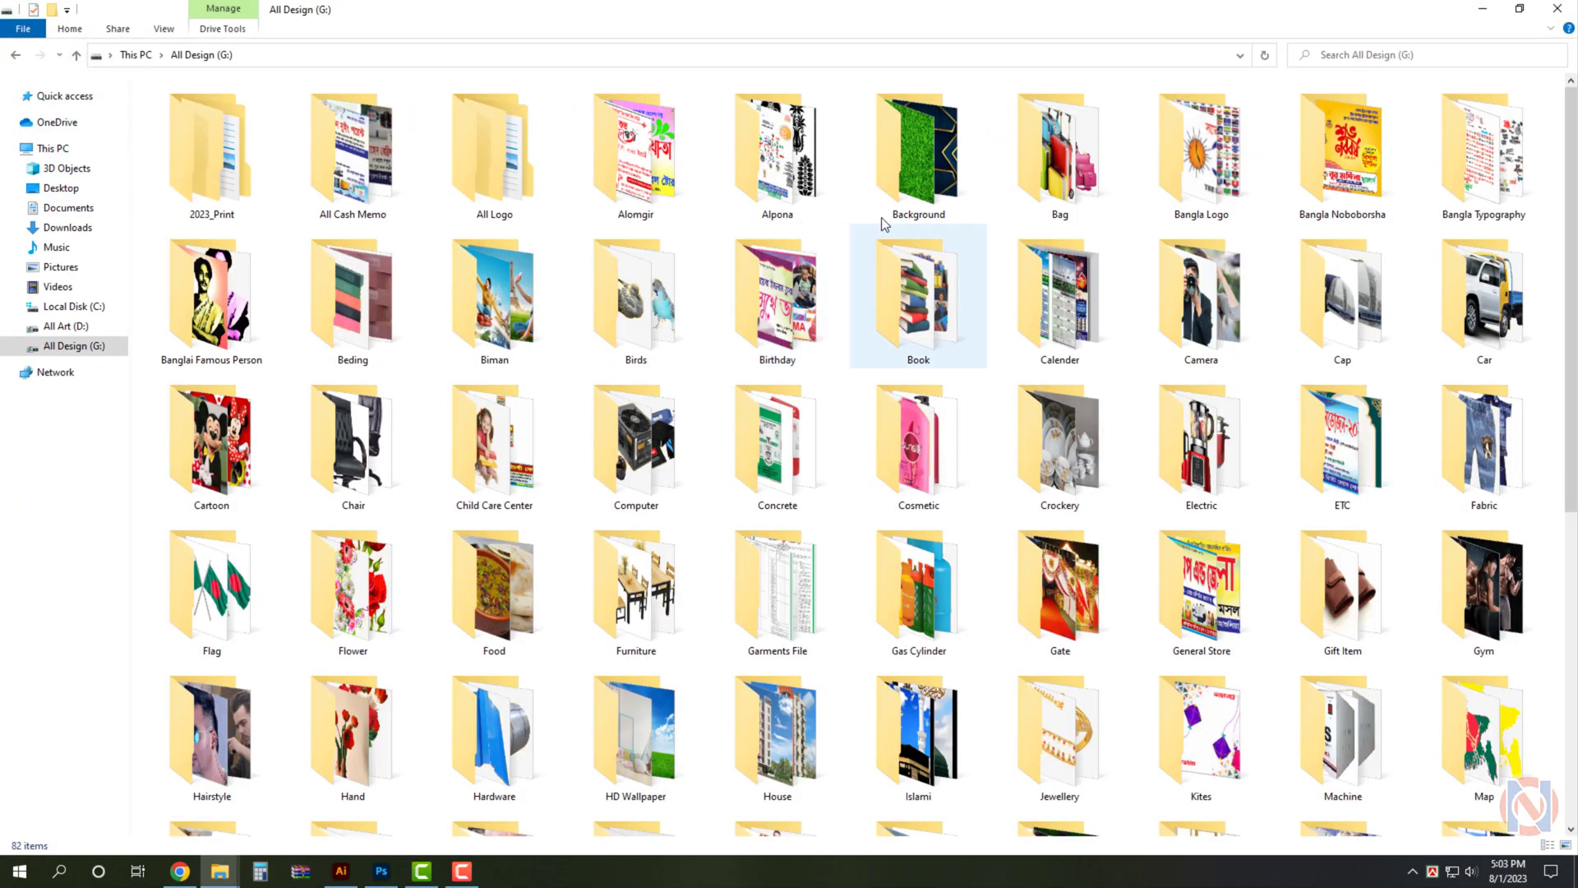
{"action": "left_click", "coordinate": [904, 169]}
{"action": "double_click", "coordinate": [904, 168]}
{"action": "left_click", "coordinate": [212, 172]}
{"action": "double_click", "coordinate": [213, 172]}
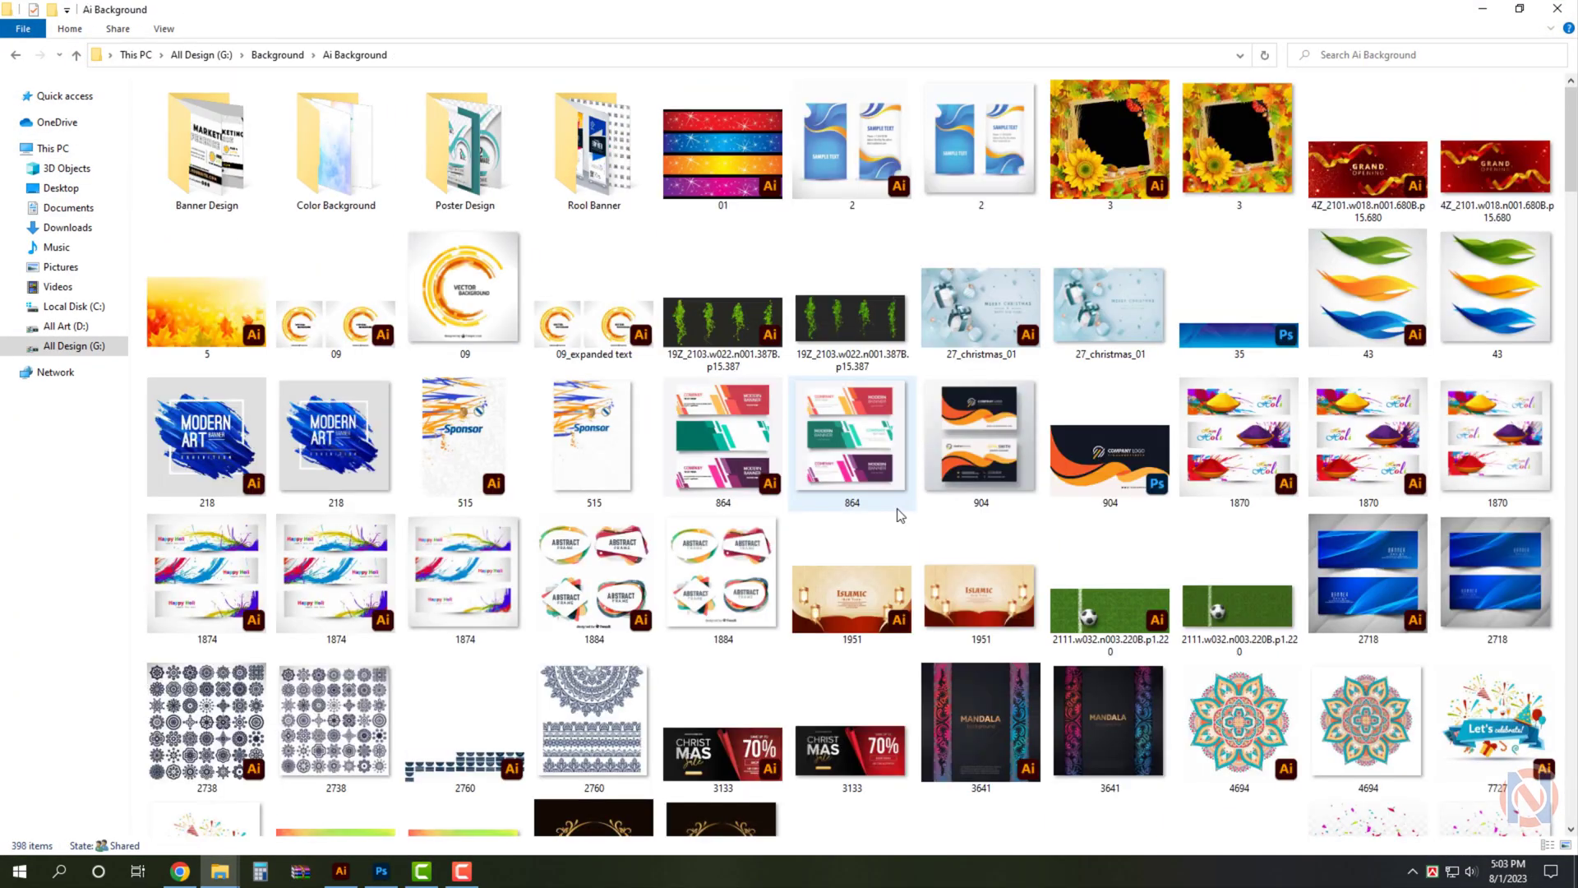
{"action": "type", "text": "black"}
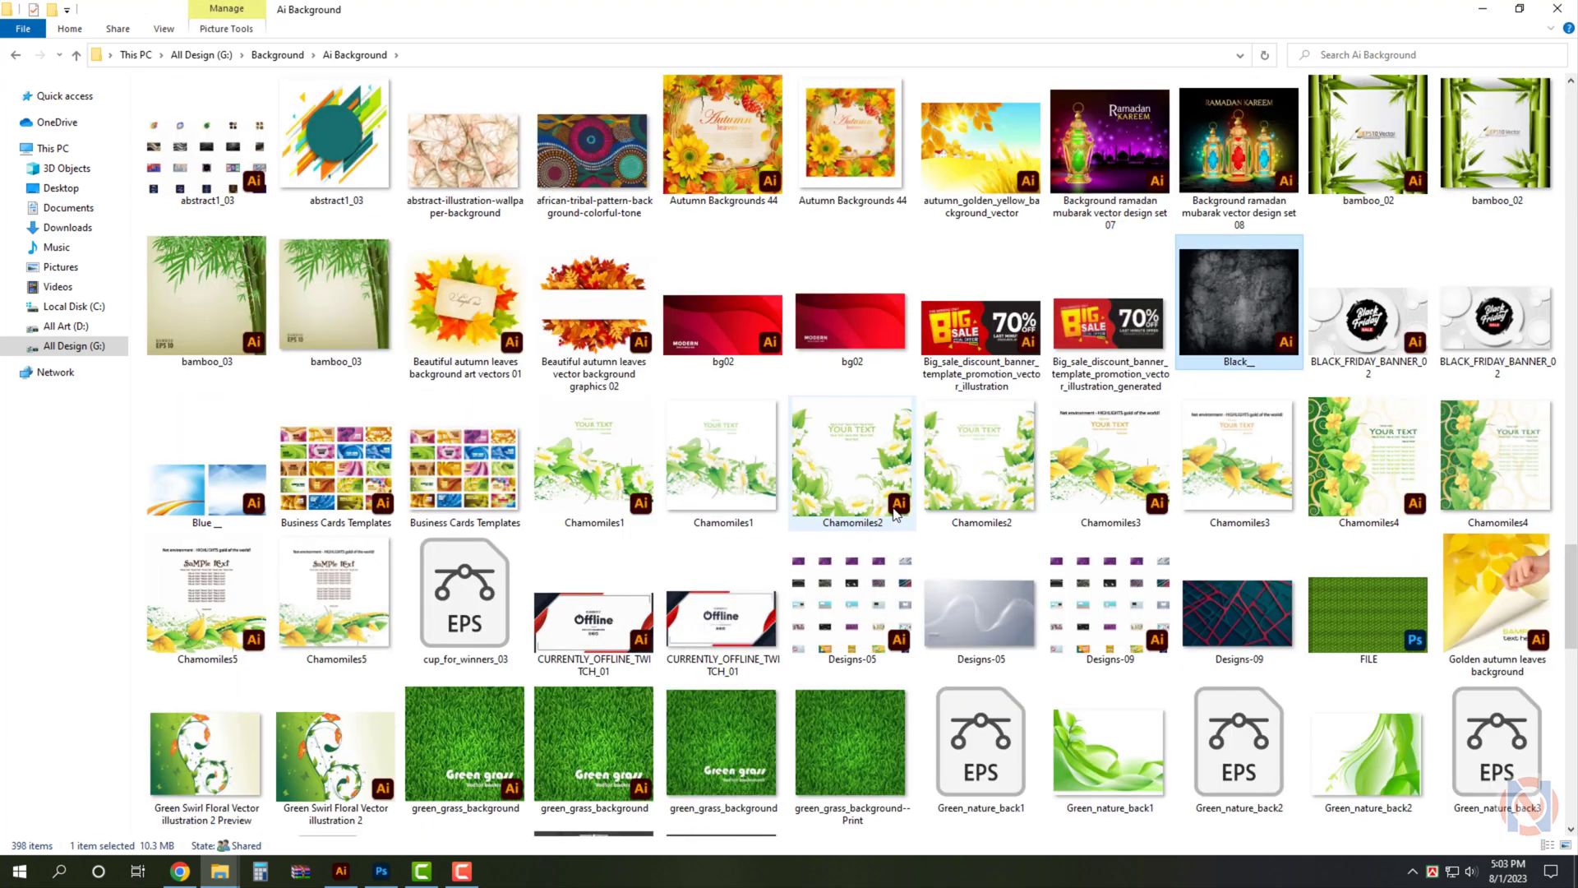
{"action": "key", "text": "Return"}
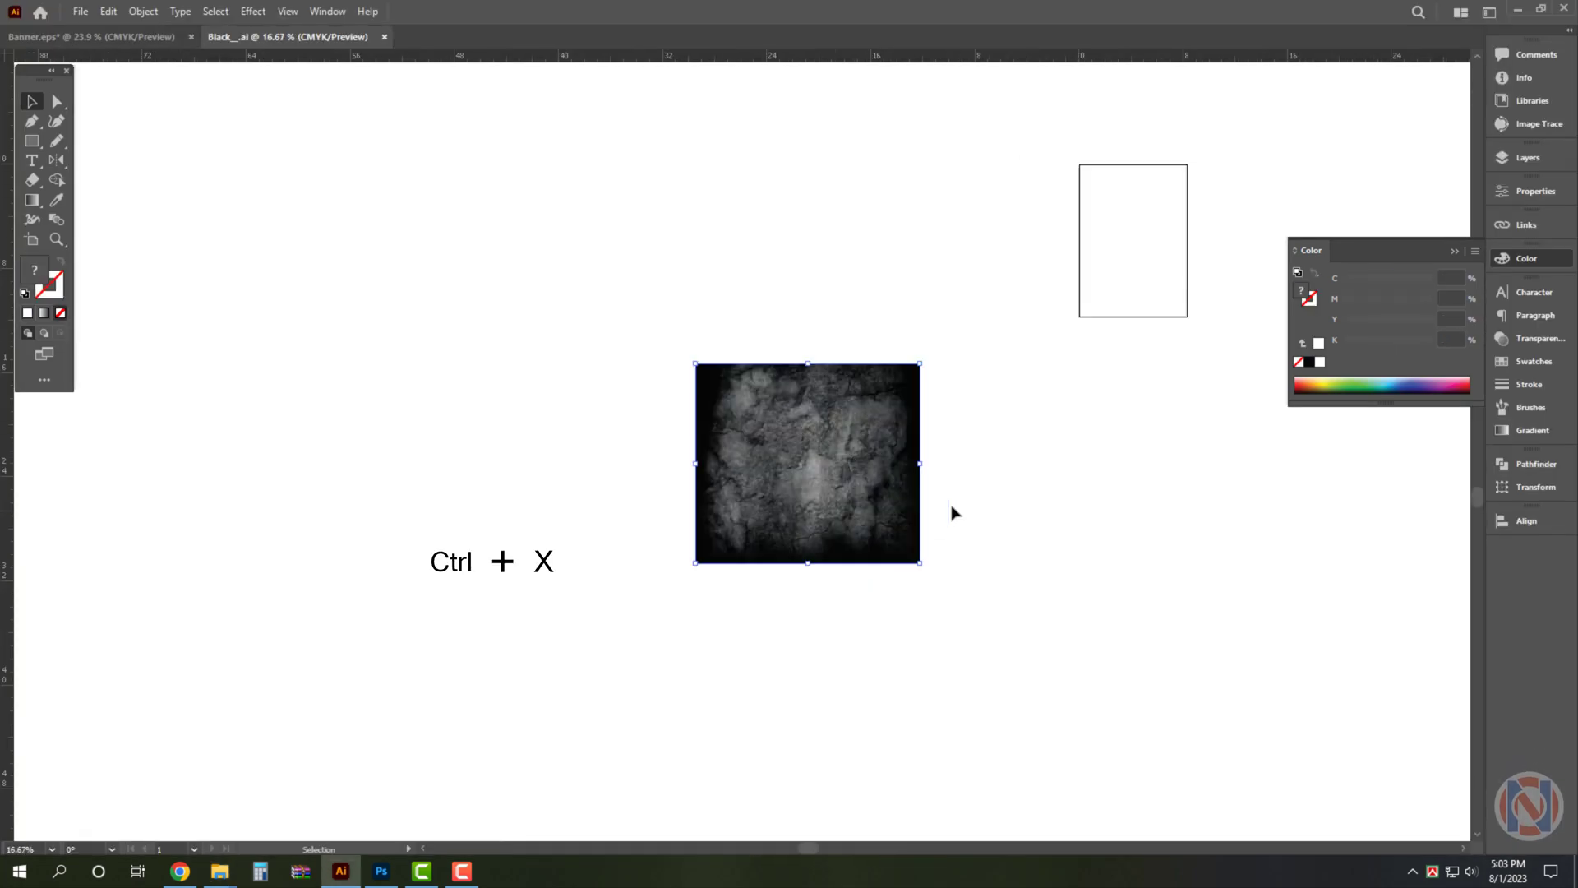
Take the dark texture from Black_.ai and close that file without saving
{"action": "left_click_drag", "start_coordinate": [927, 468], "coordinate": [842, 339]}
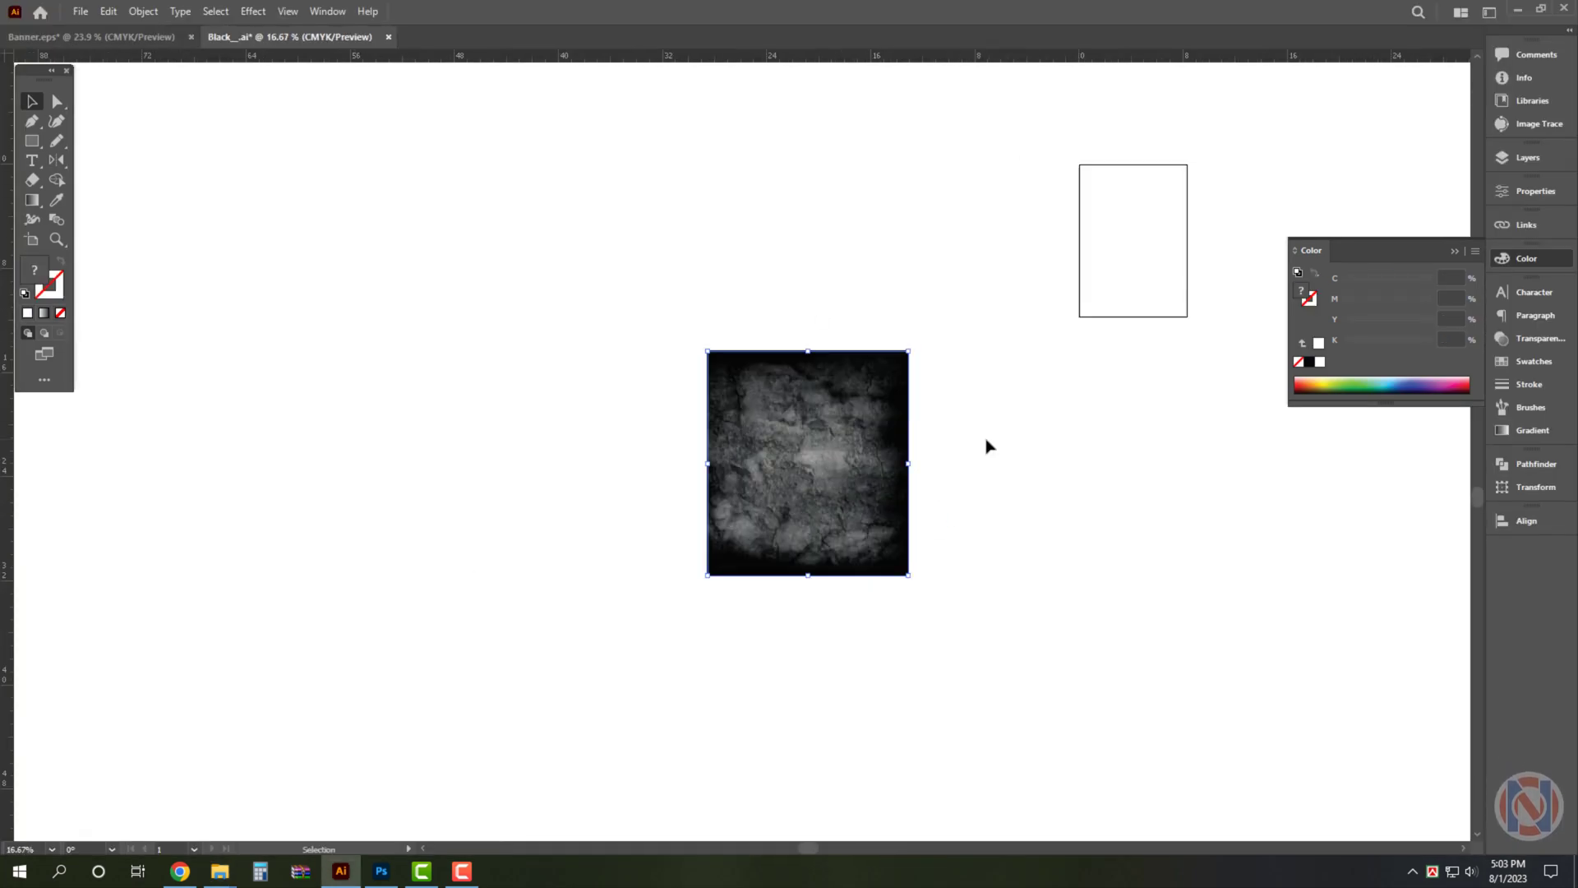
{"action": "key", "text": "a"}
{"action": "key", "text": "ctrl+z"}
{"action": "key", "text": "ctrl+w"}
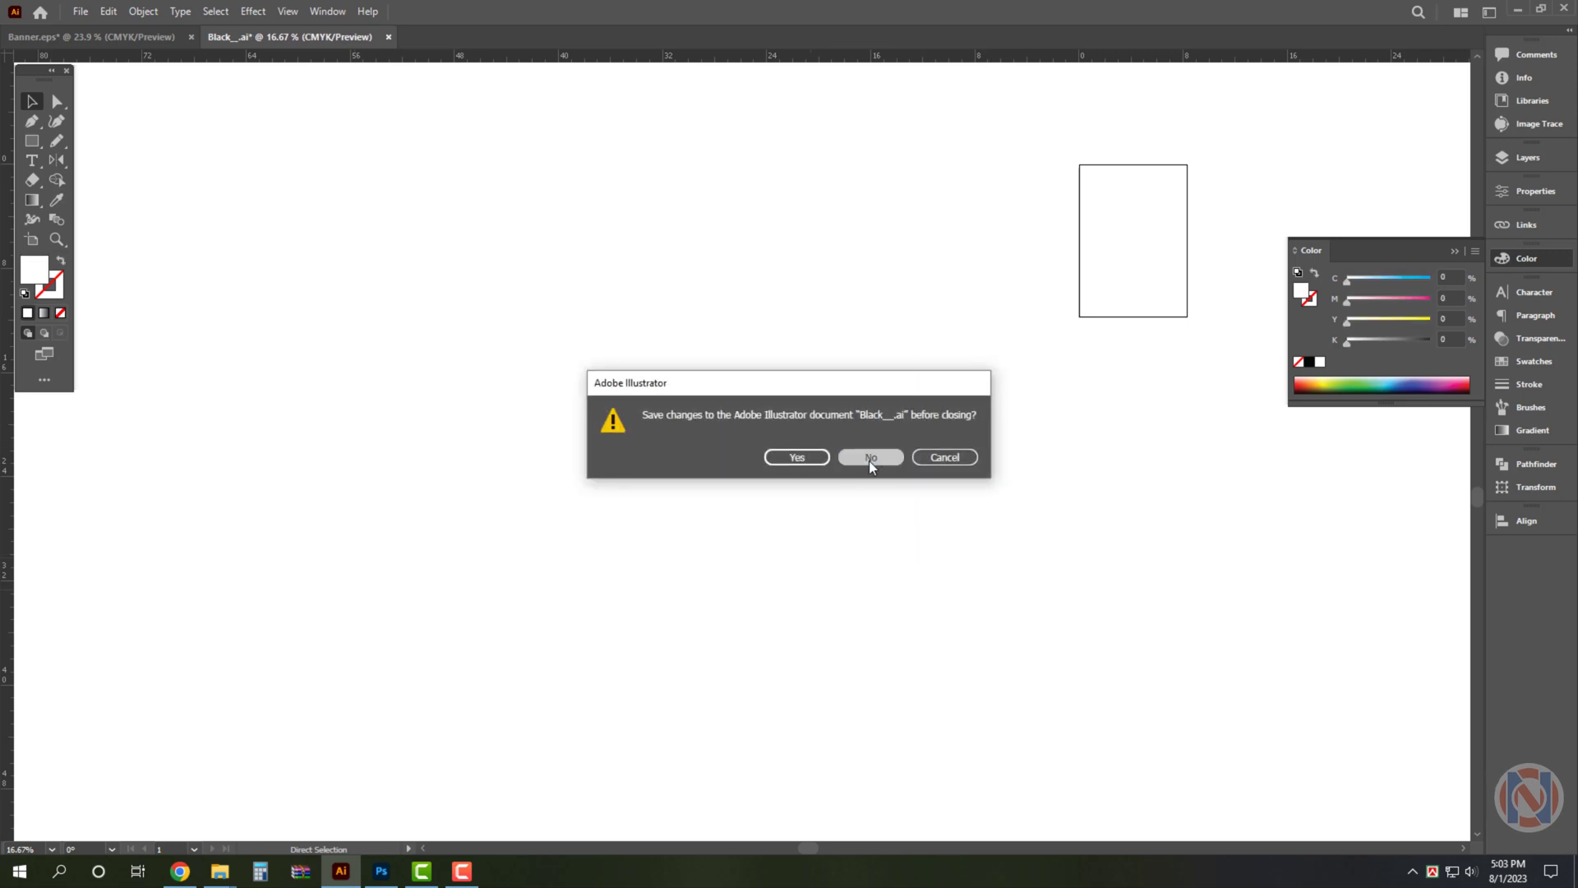
{"action": "left_click", "coordinate": [870, 461]}
{"action": "left_click_drag", "start_coordinate": [543, 427], "coordinate": [565, 438]}
Paste the texture, align it to the poster top, enlarge it and send it to back
{"action": "key", "text": "ctrl+v"}
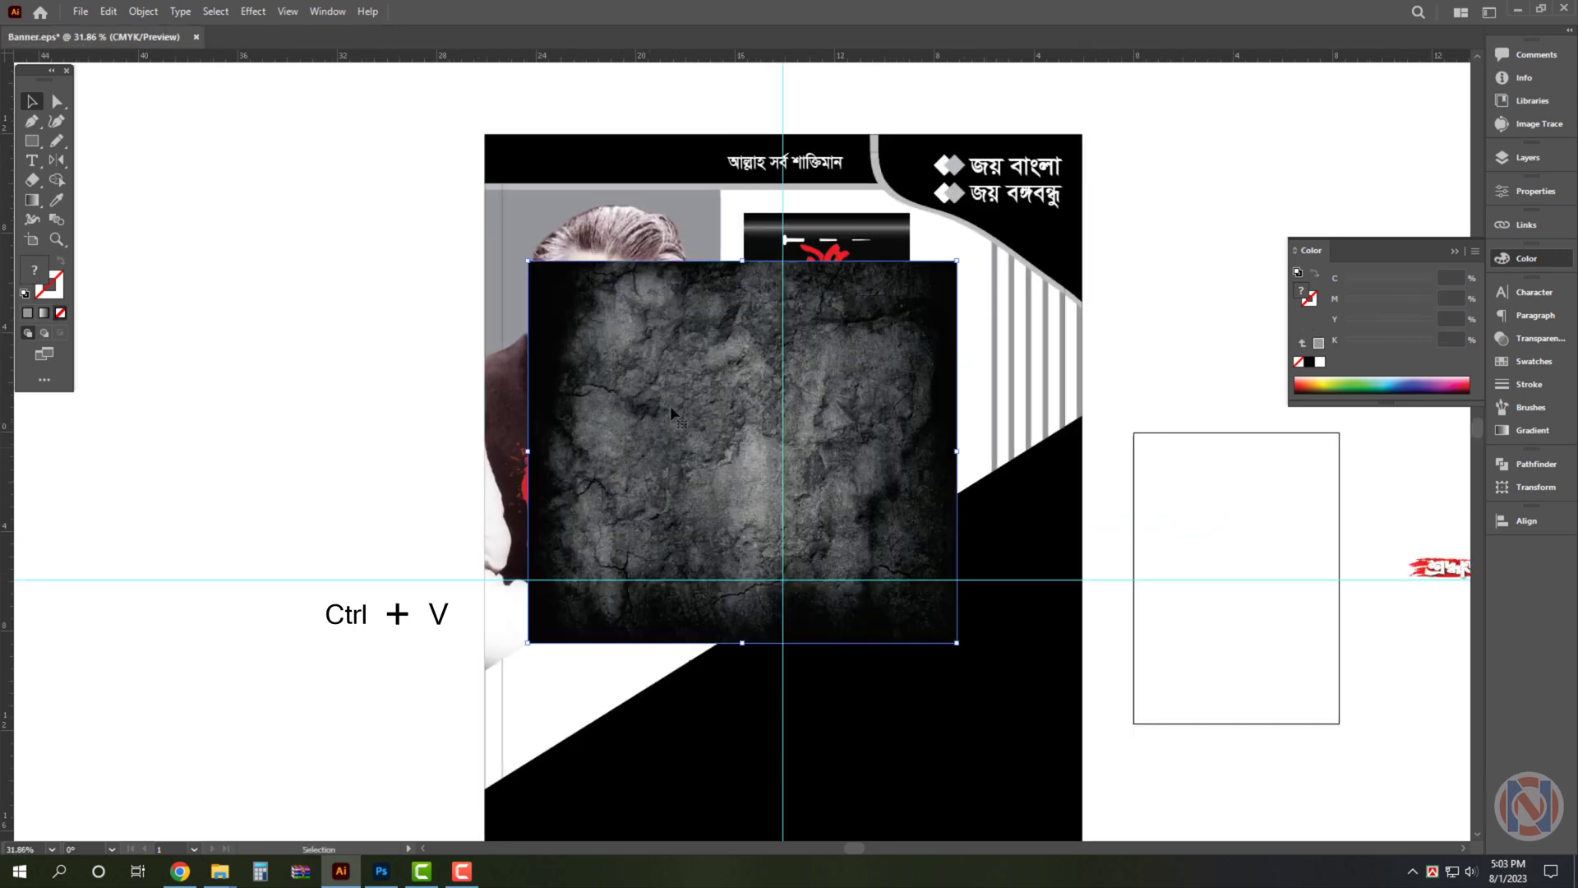
{"action": "mouse_move", "coordinate": [670, 406]}
{"action": "left_mouse_down"}
{"action": "mouse_move", "coordinate": [563, 312]}
{"action": "mouse_move", "coordinate": [583, 314]}
{"action": "left_mouse_up"}
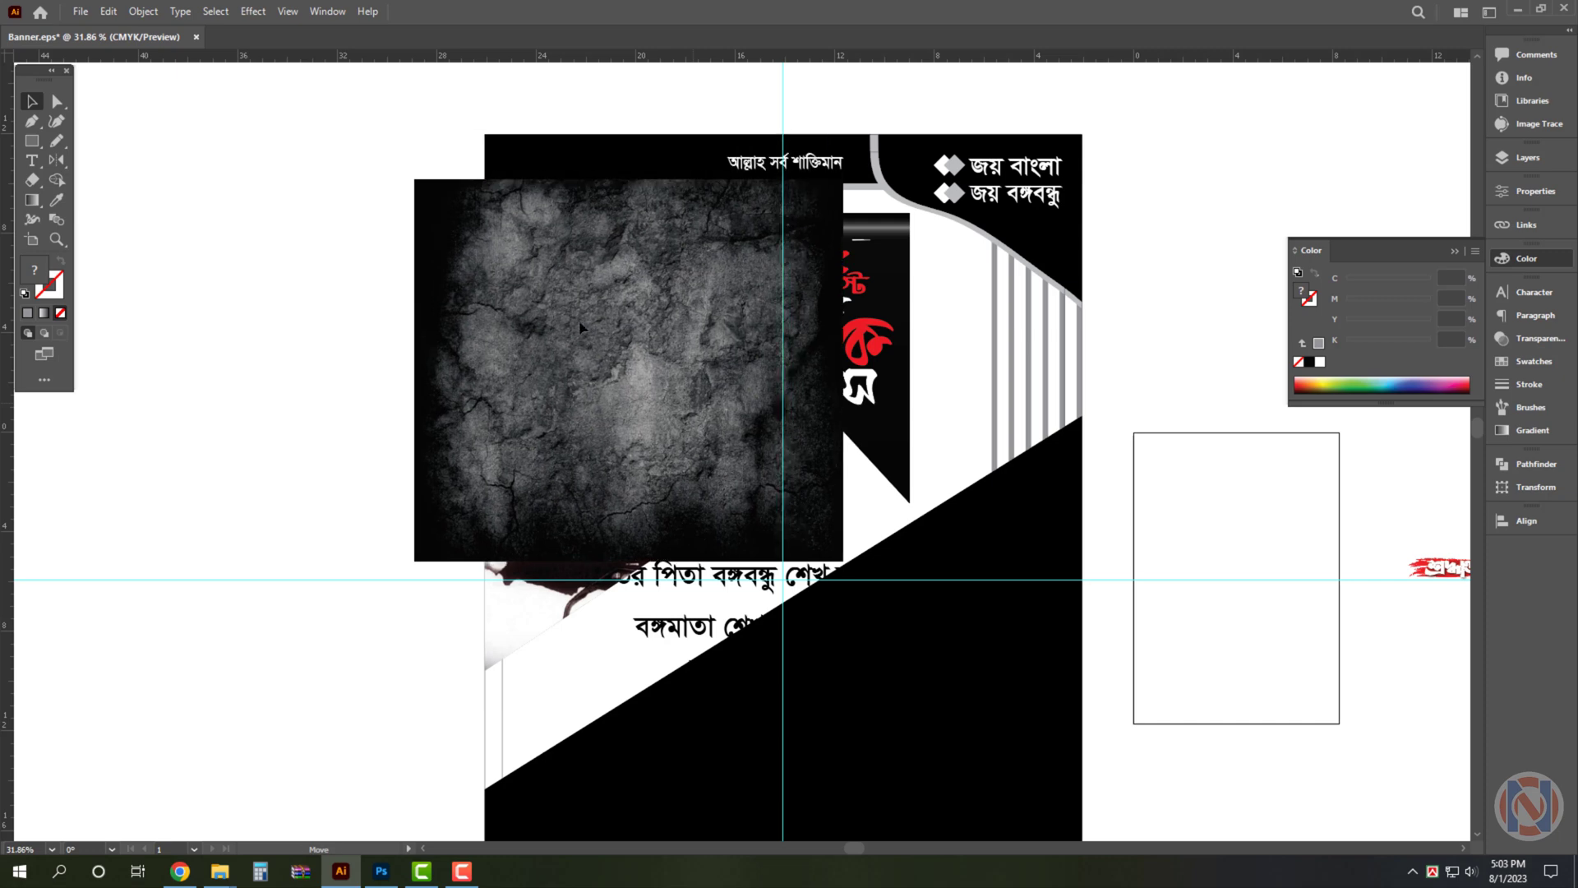
{"action": "left_click", "coordinate": [1525, 522]}
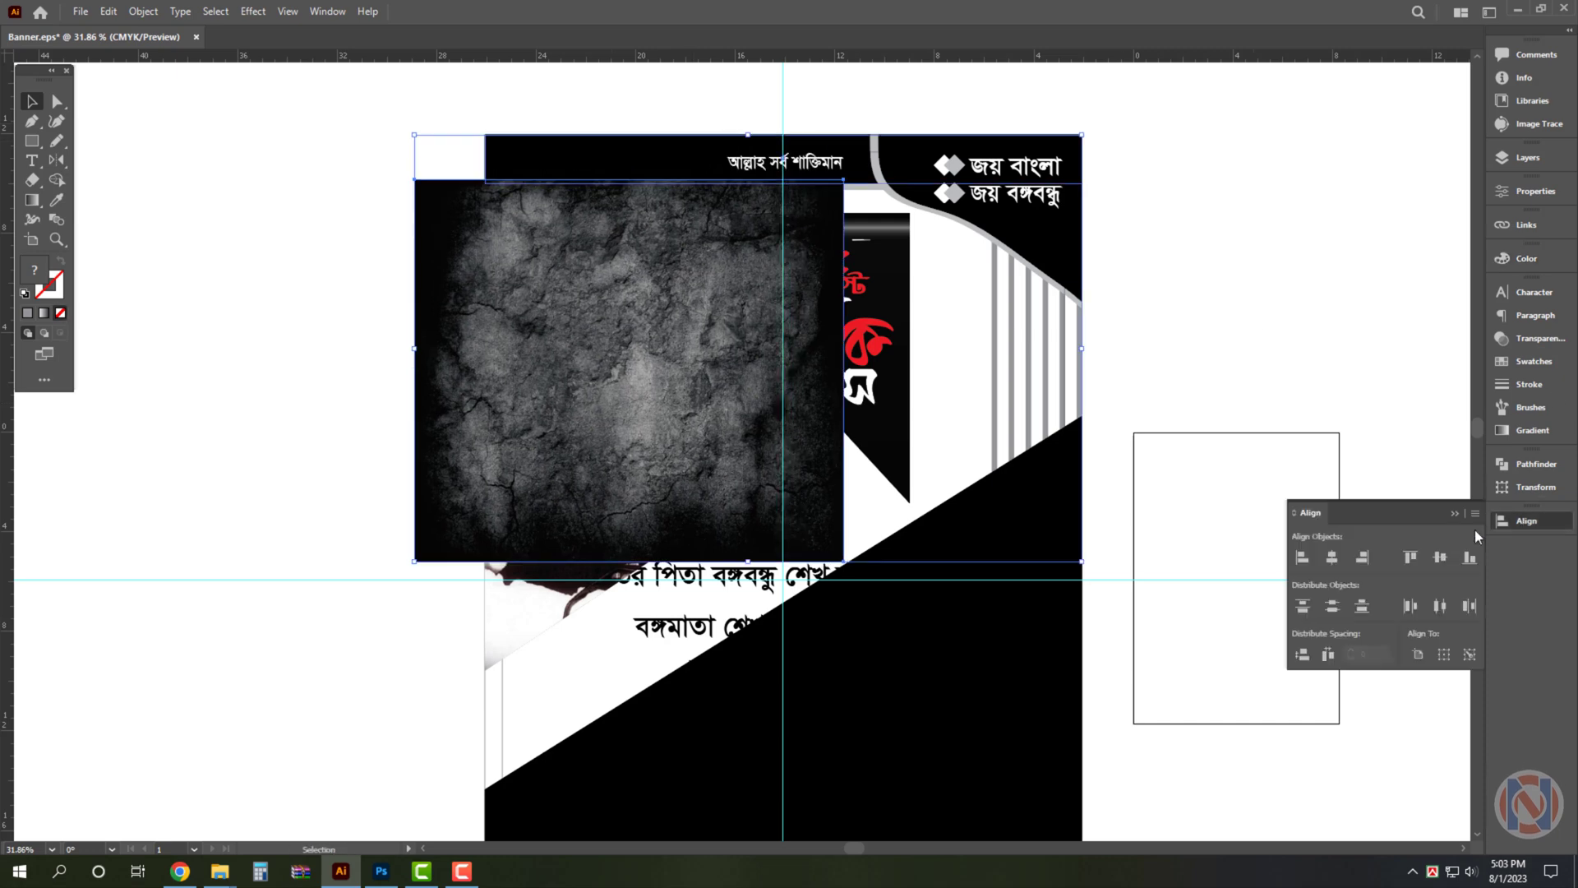
{"action": "left_click", "coordinate": [1413, 559]}
{"action": "left_click", "coordinate": [629, 516]}
{"action": "left_click_drag", "start_coordinate": [629, 519], "coordinate": [612, 677]}
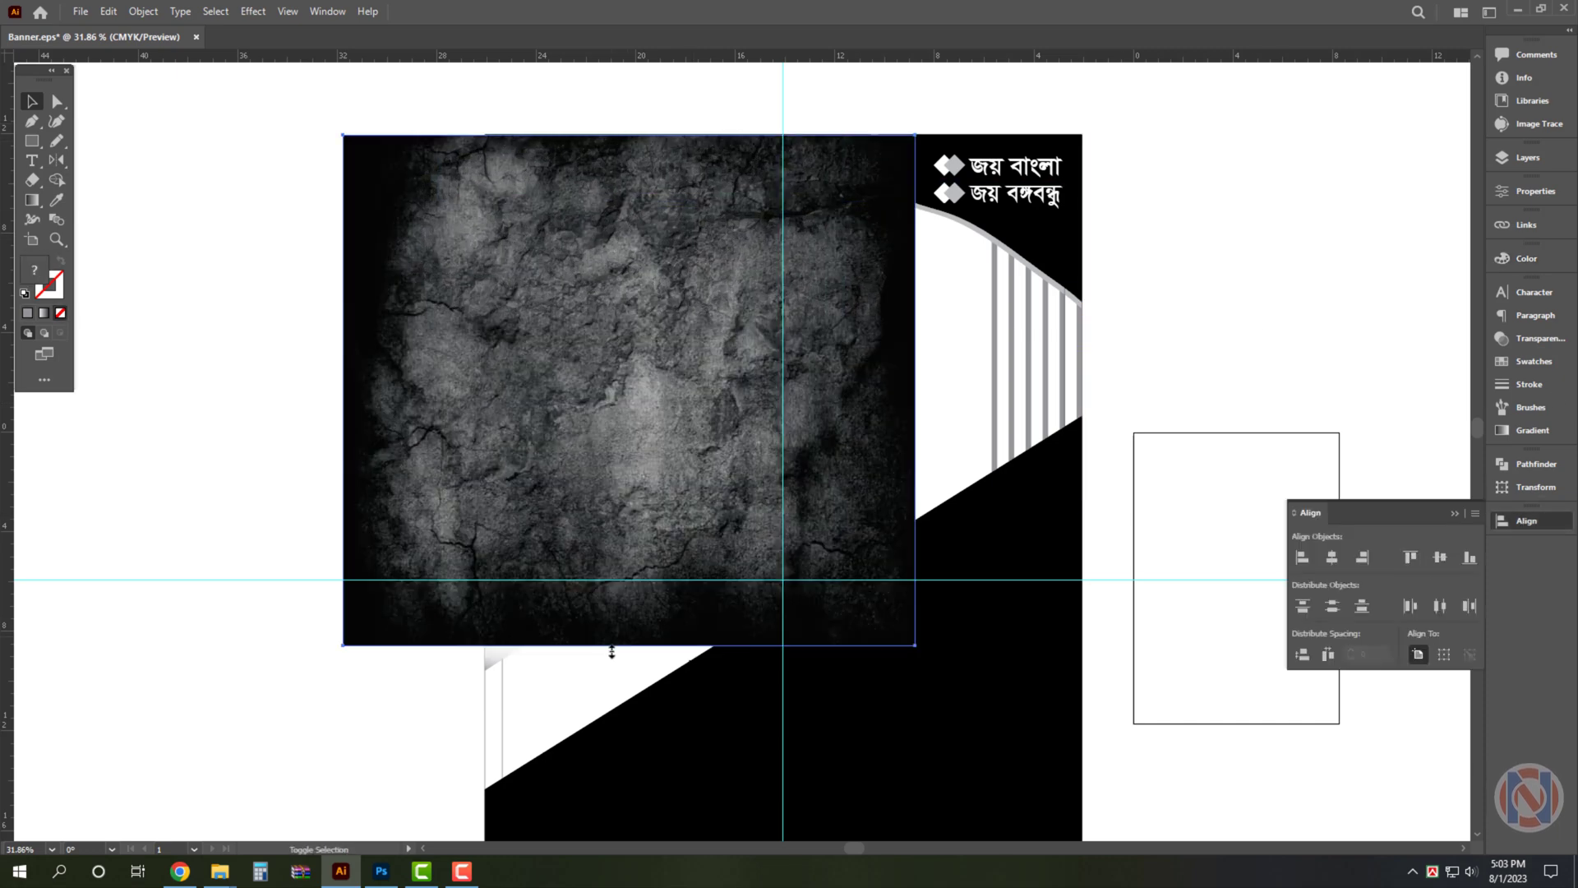
{"action": "key", "text": "ctrl+shift+bracketleft"}
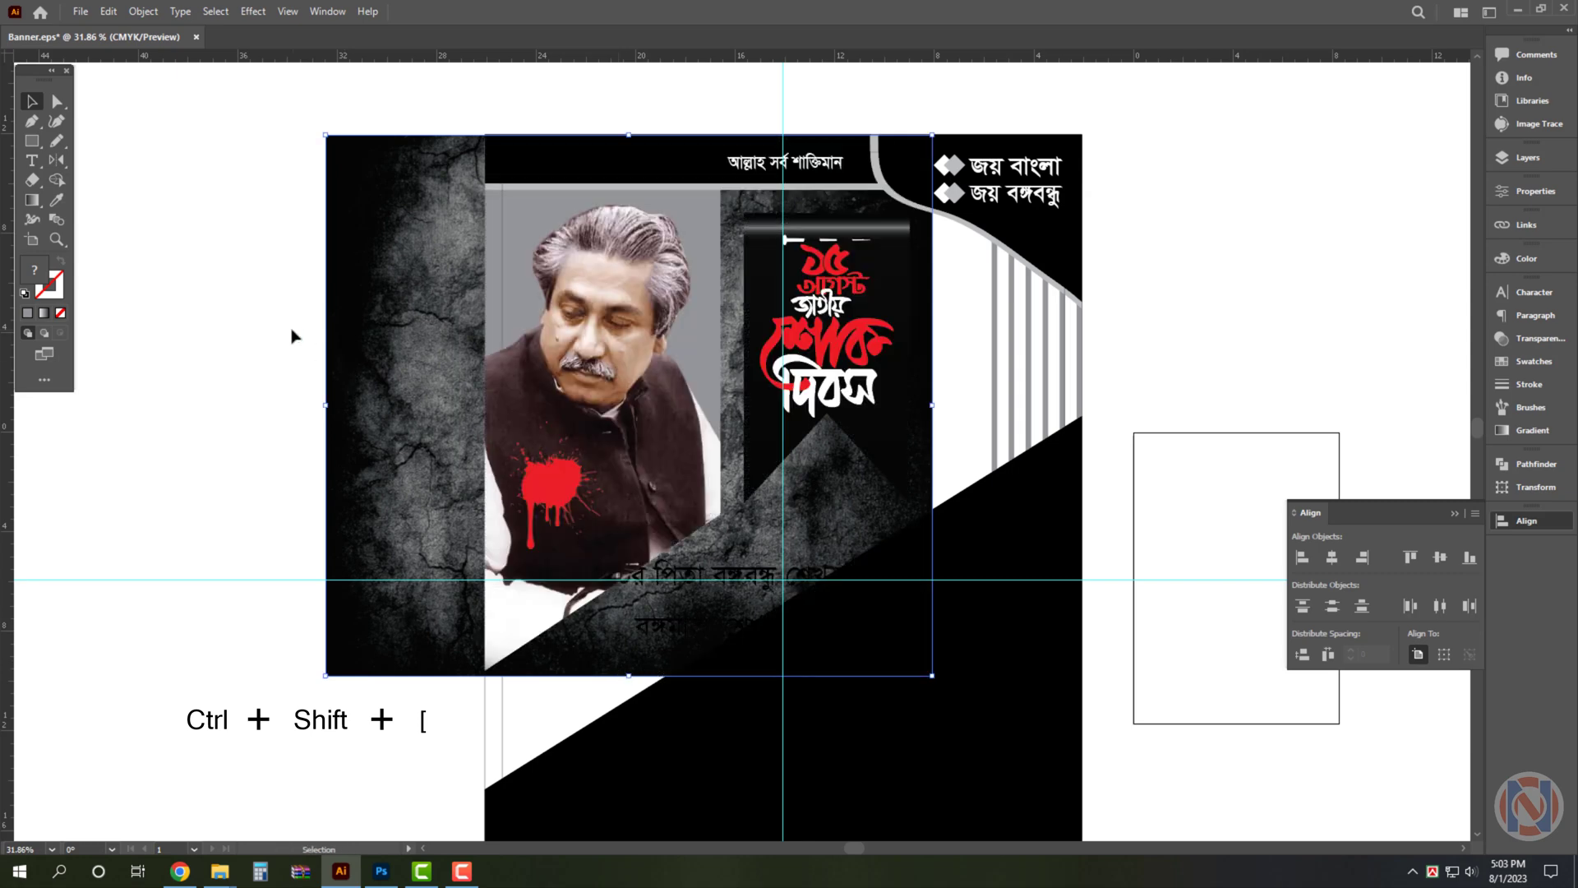
Clip the texture inside the portrait panel's frame with a clipping mask
{"action": "left_click", "coordinate": [714, 225]}
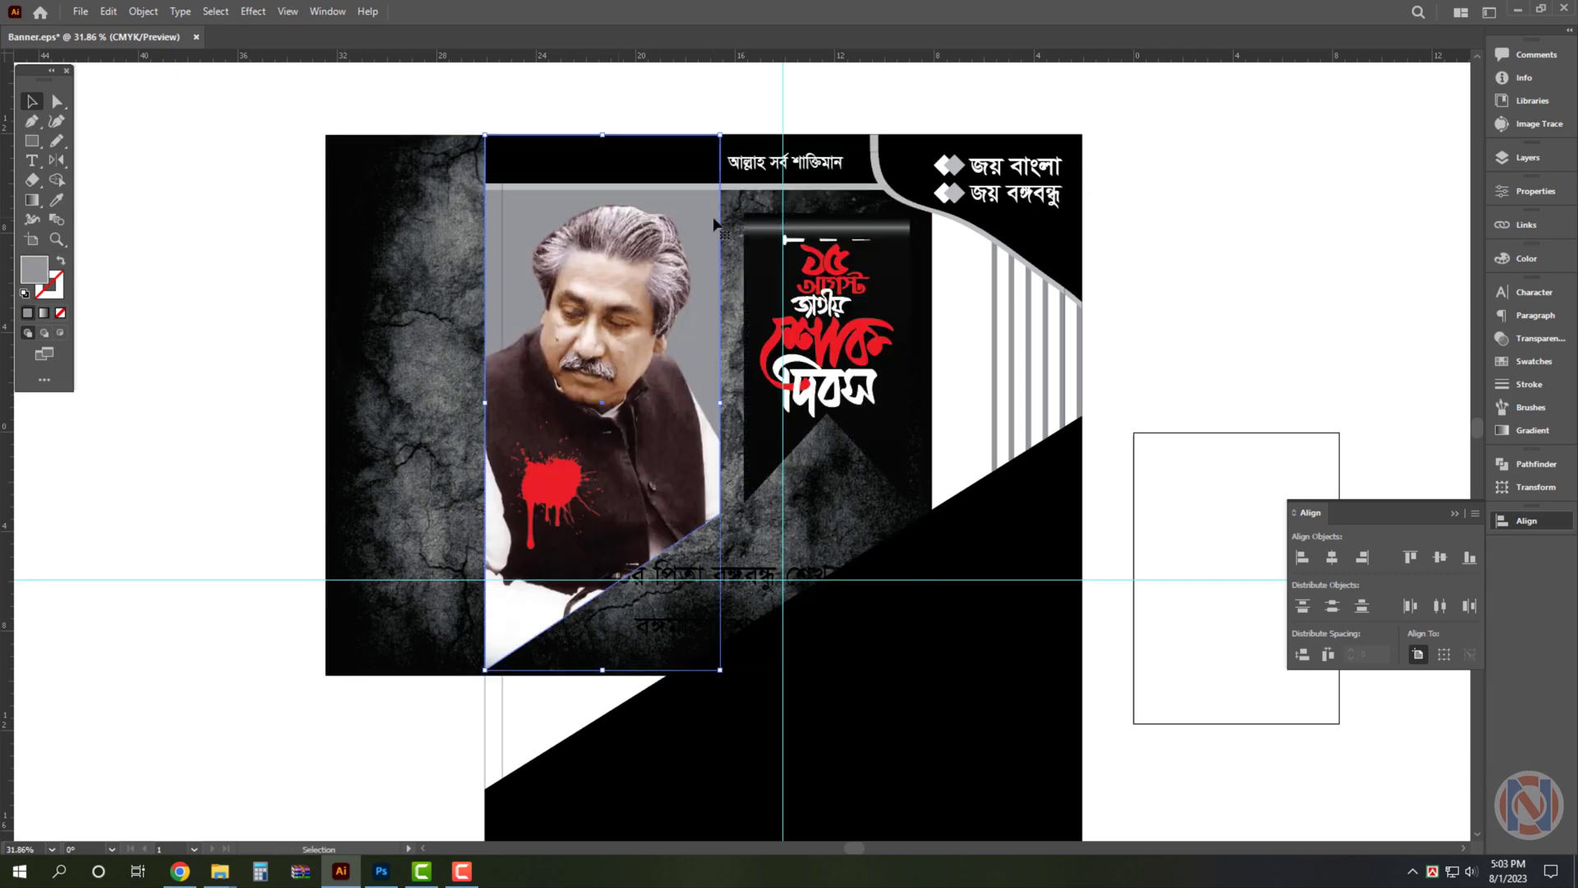
{"action": "left_click", "coordinate": [382, 377], "text": "shift"}
{"action": "key", "text": "ctrl+7"}
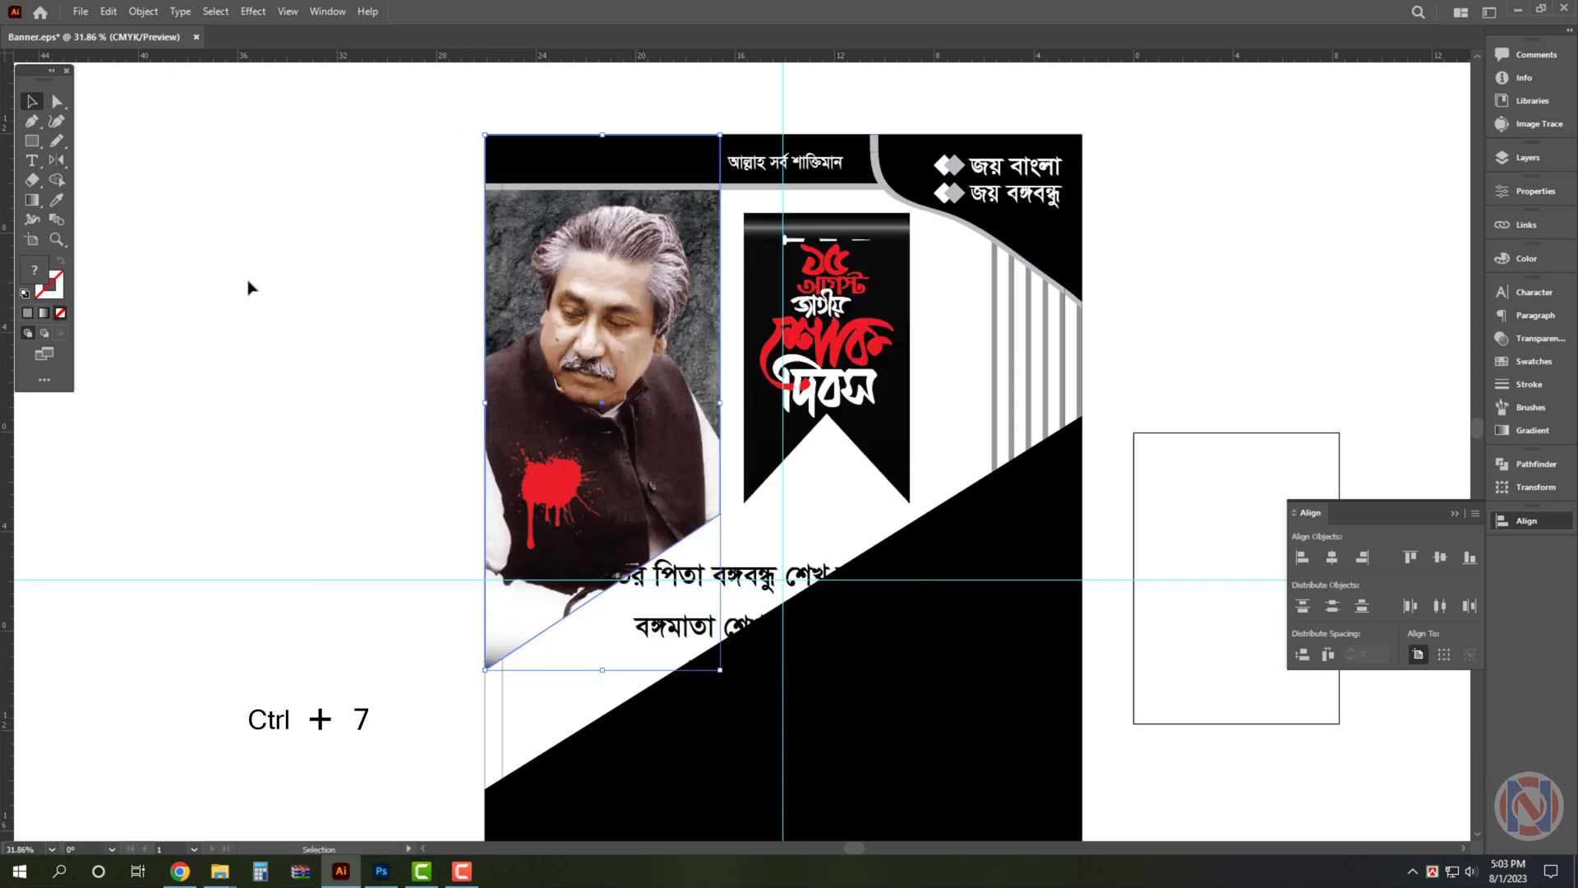
{"action": "key", "text": "ctrl+z"}
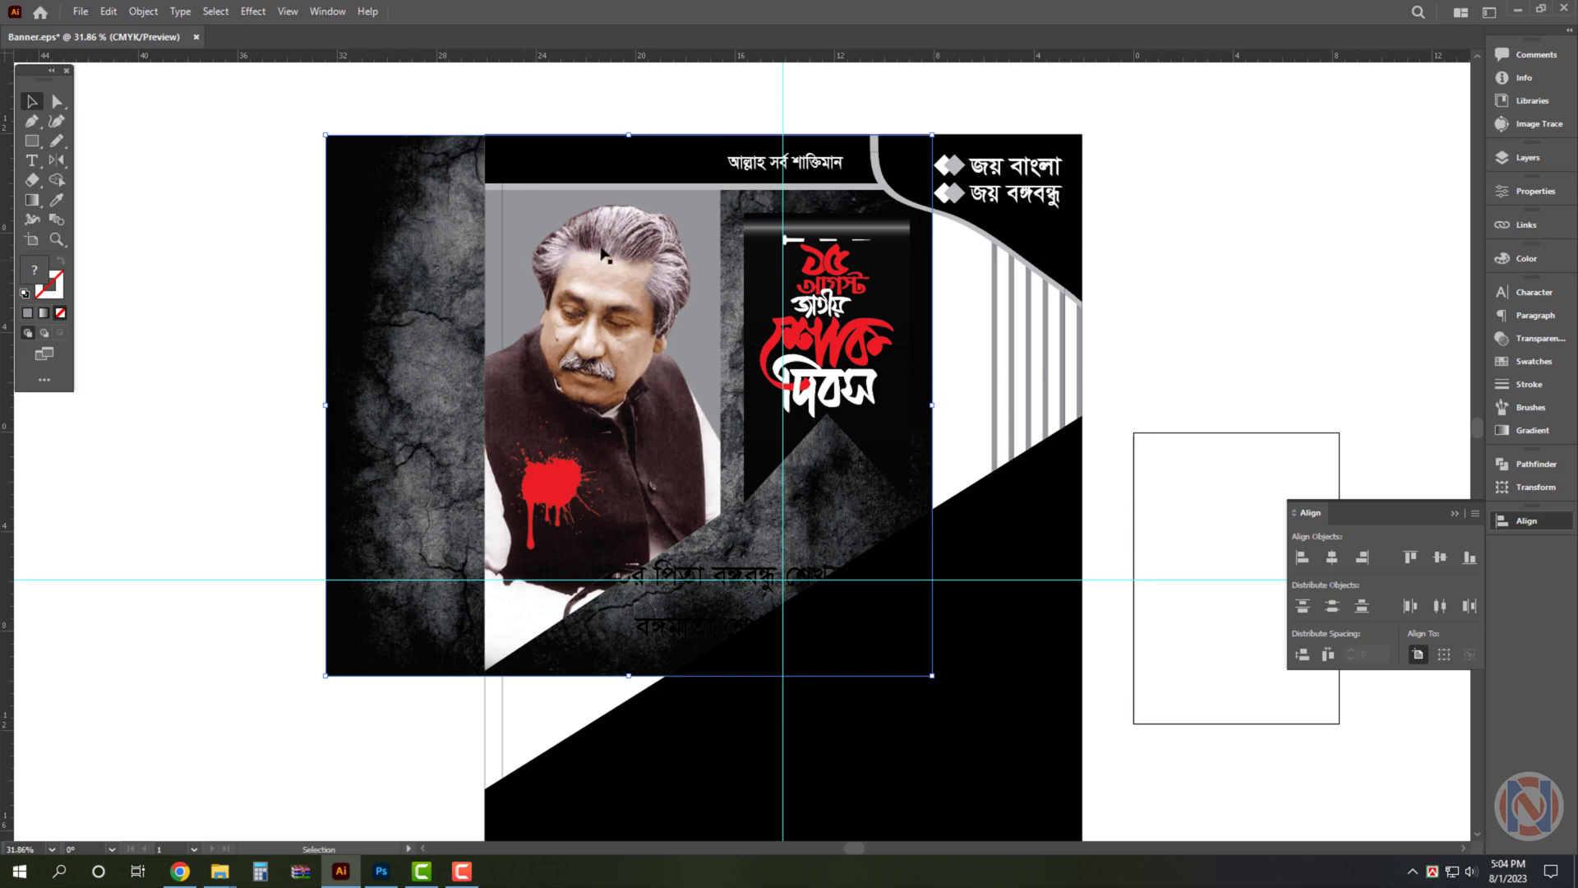
{"action": "key", "text": "ctrl+7"}
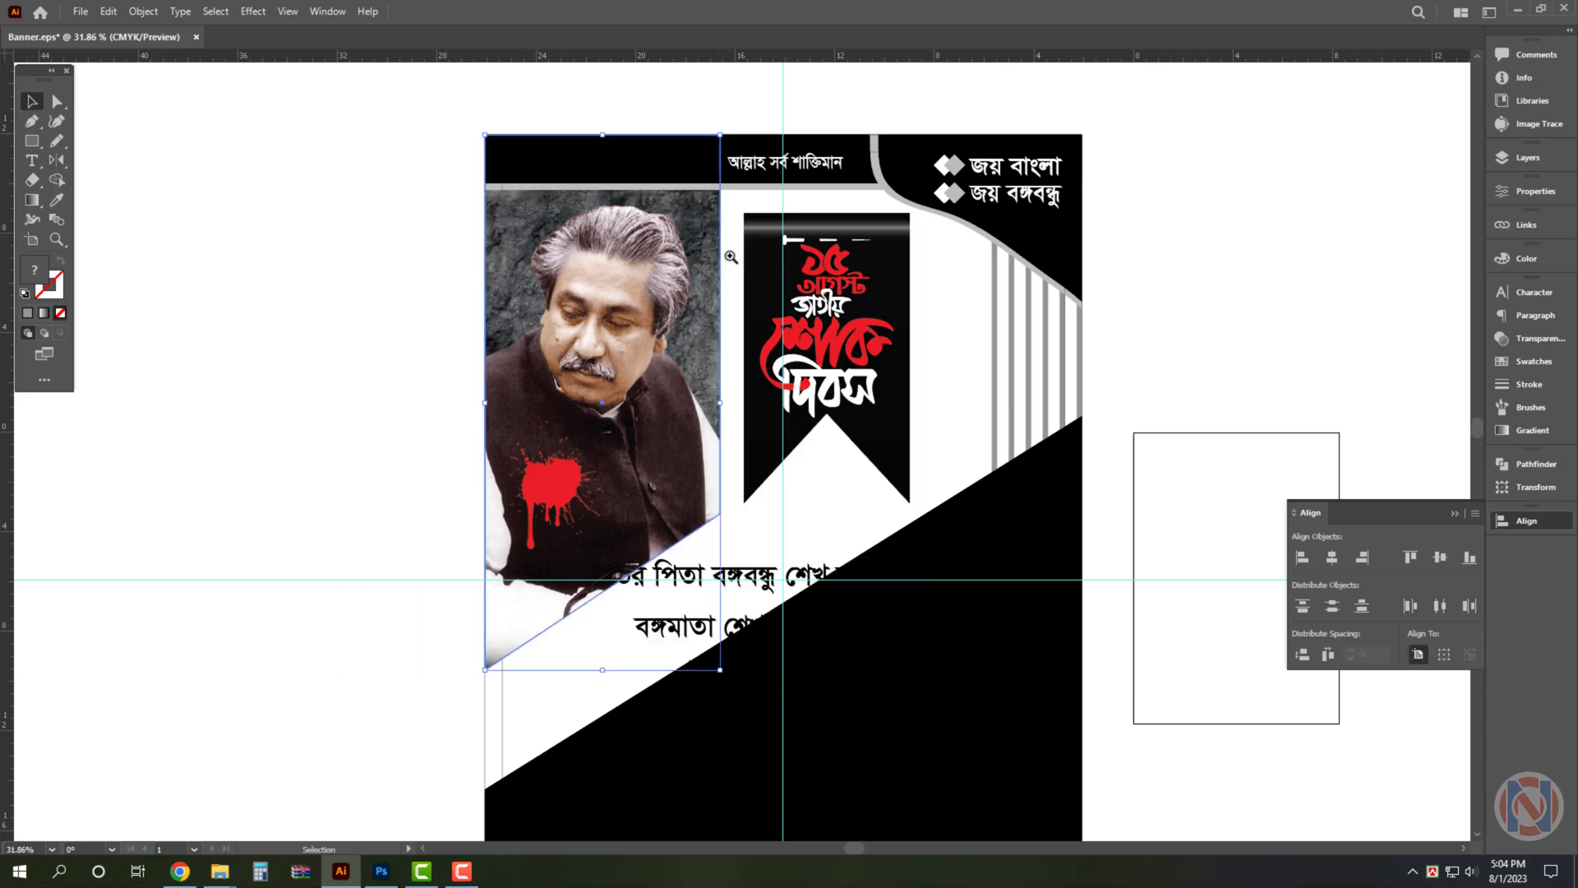
{"action": "left_click", "coordinate": [738, 257], "text": "ctrl"}
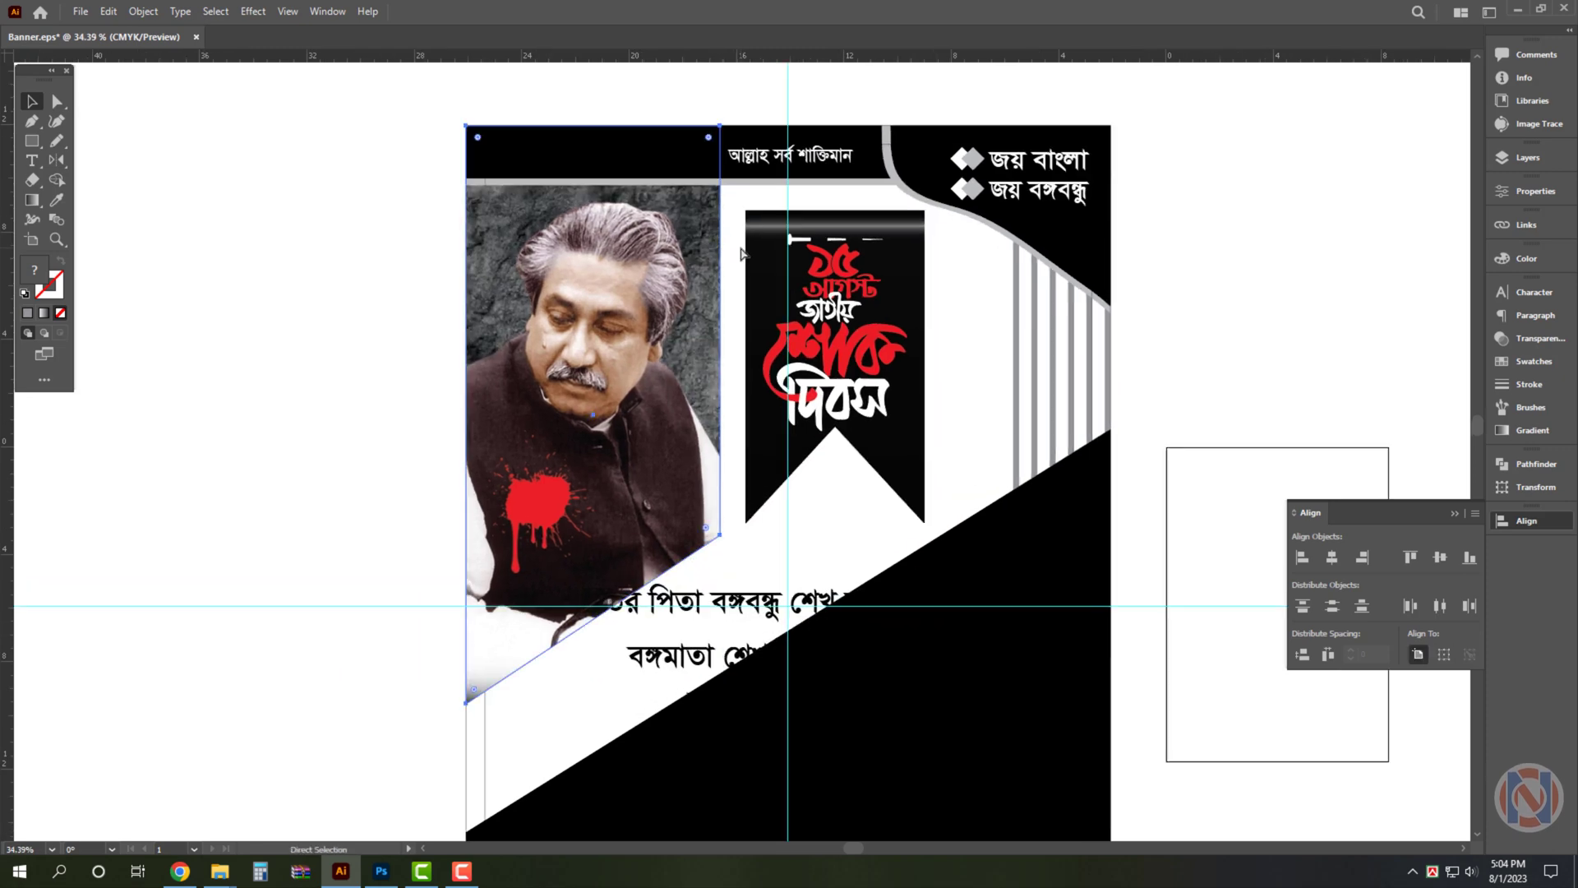
Raise Black to 36% in Adjust Color Balance for the portrait panel
{"action": "left_click", "coordinate": [108, 11]}
{"action": "mouse_move", "coordinate": [146, 318]}
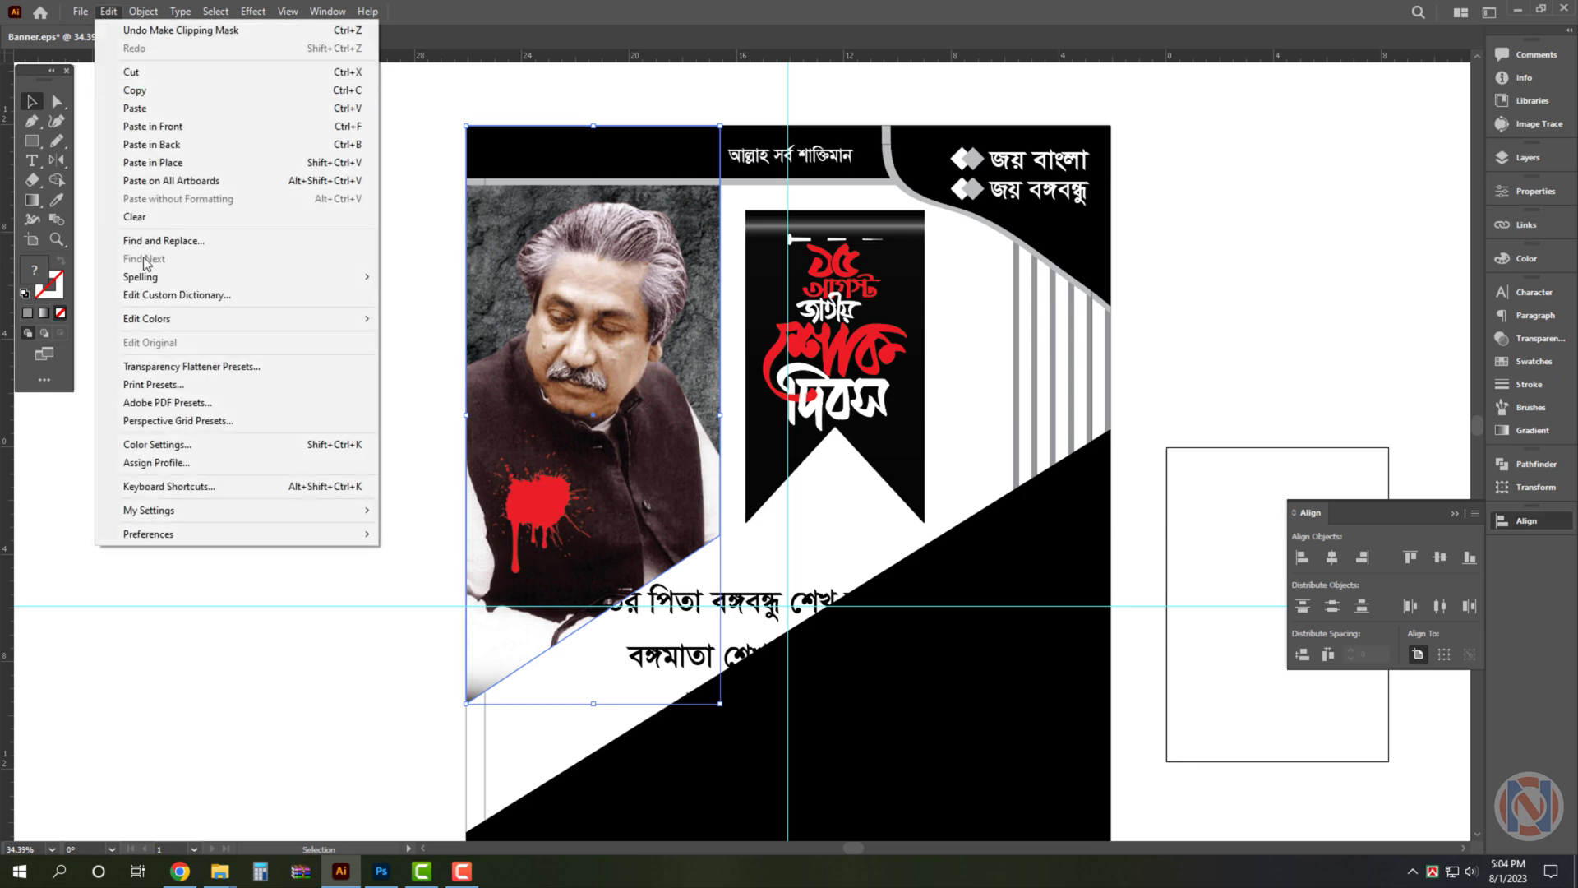
{"action": "left_click", "coordinate": [483, 361]}
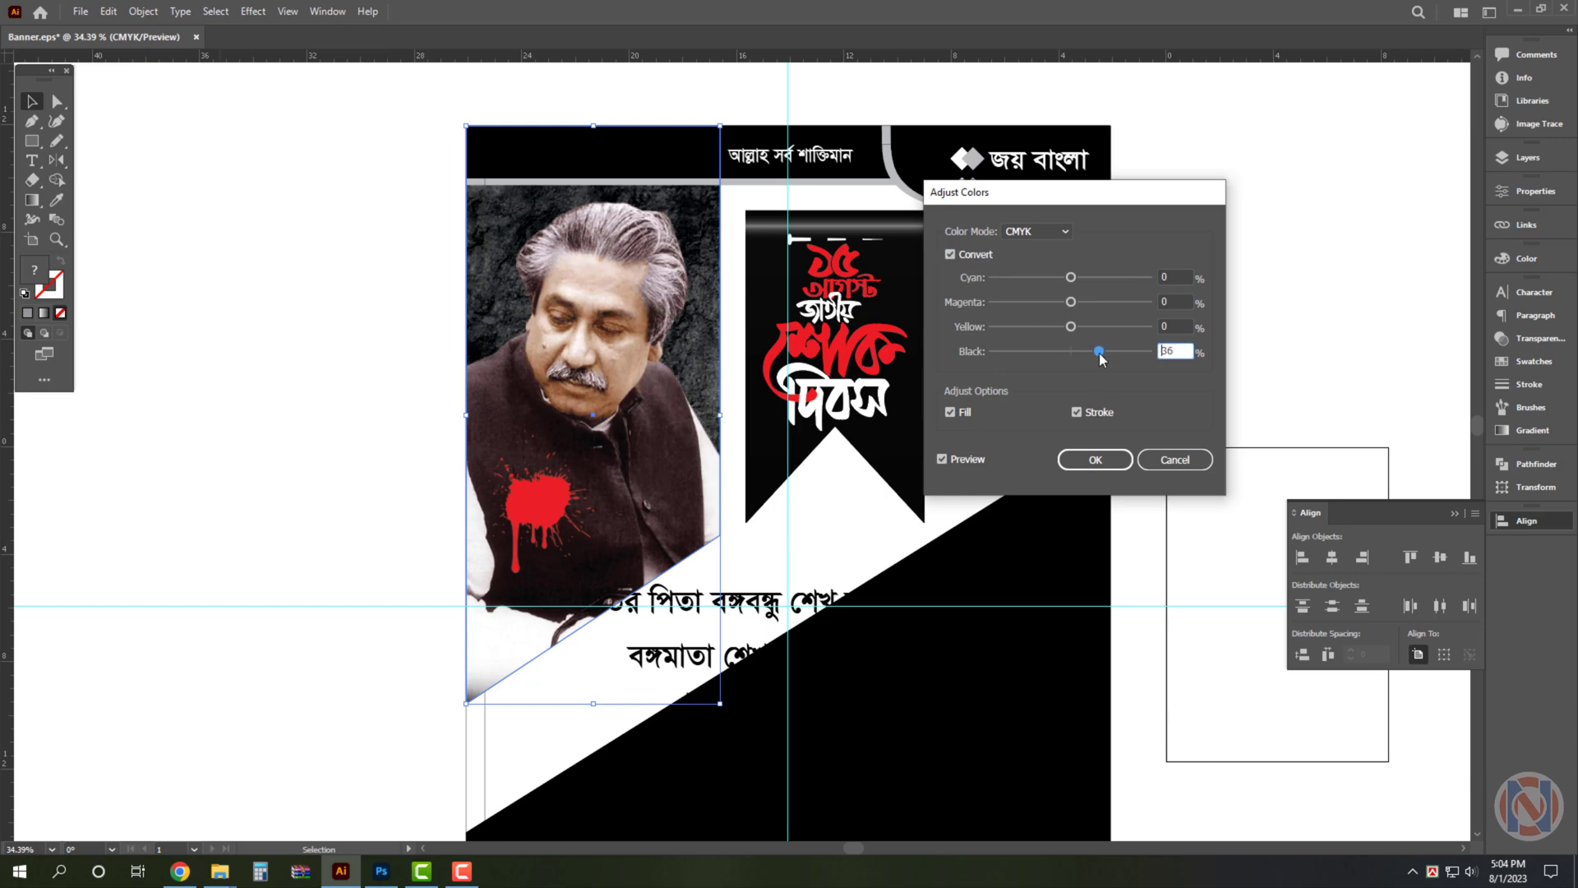
{"action": "left_click", "coordinate": [1098, 461]}
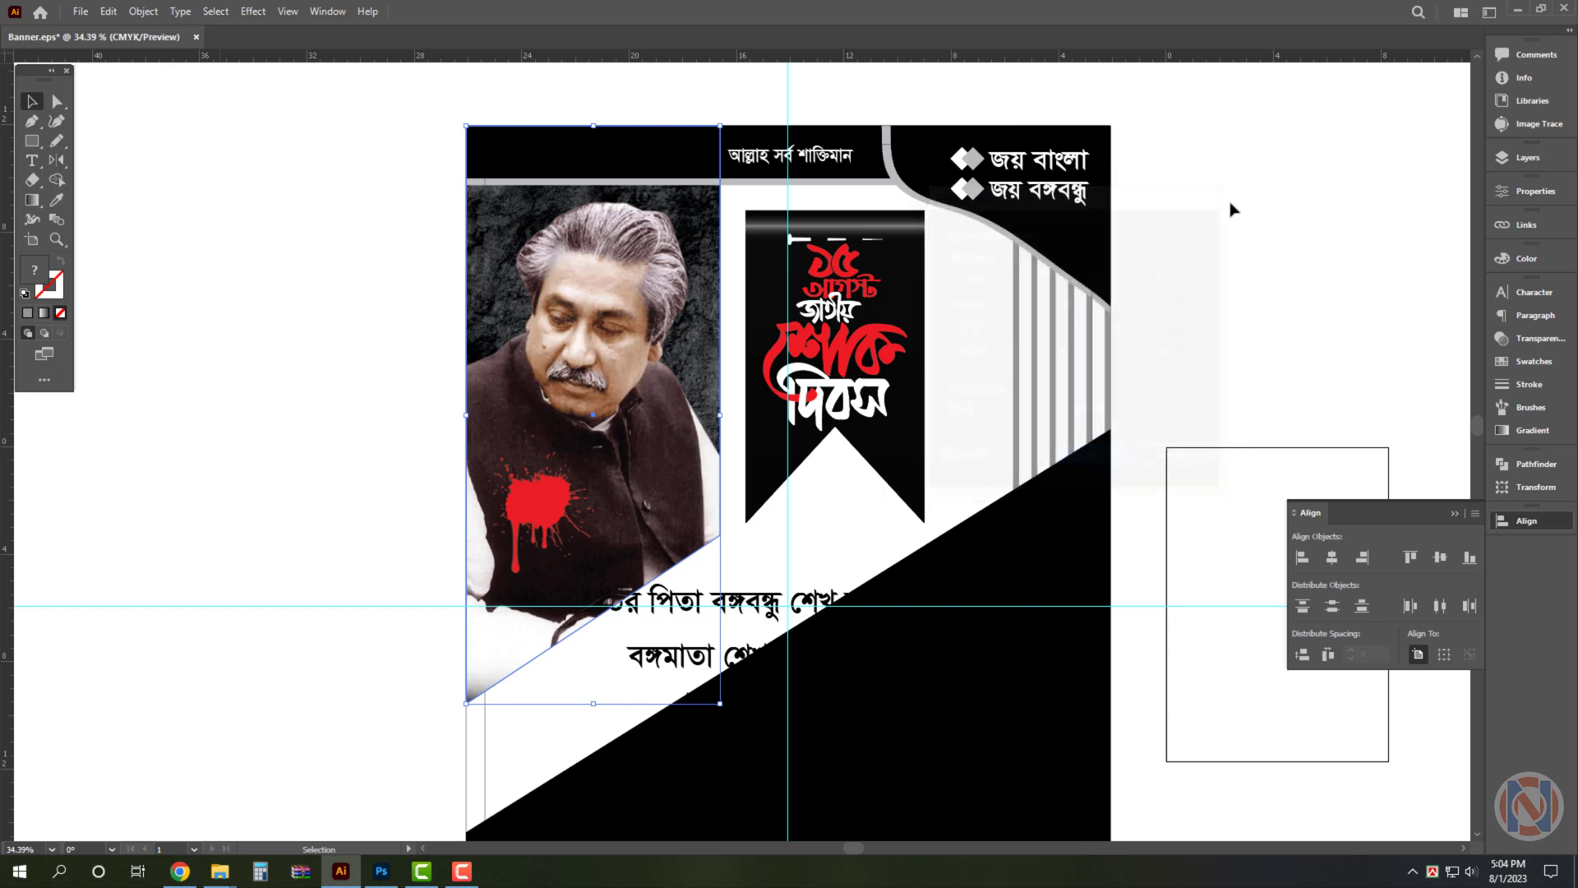
{"action": "left_click_drag", "start_coordinate": [638, 367], "coordinate": [597, 372]}
{"action": "key", "text": "ctrl+shift+a"}
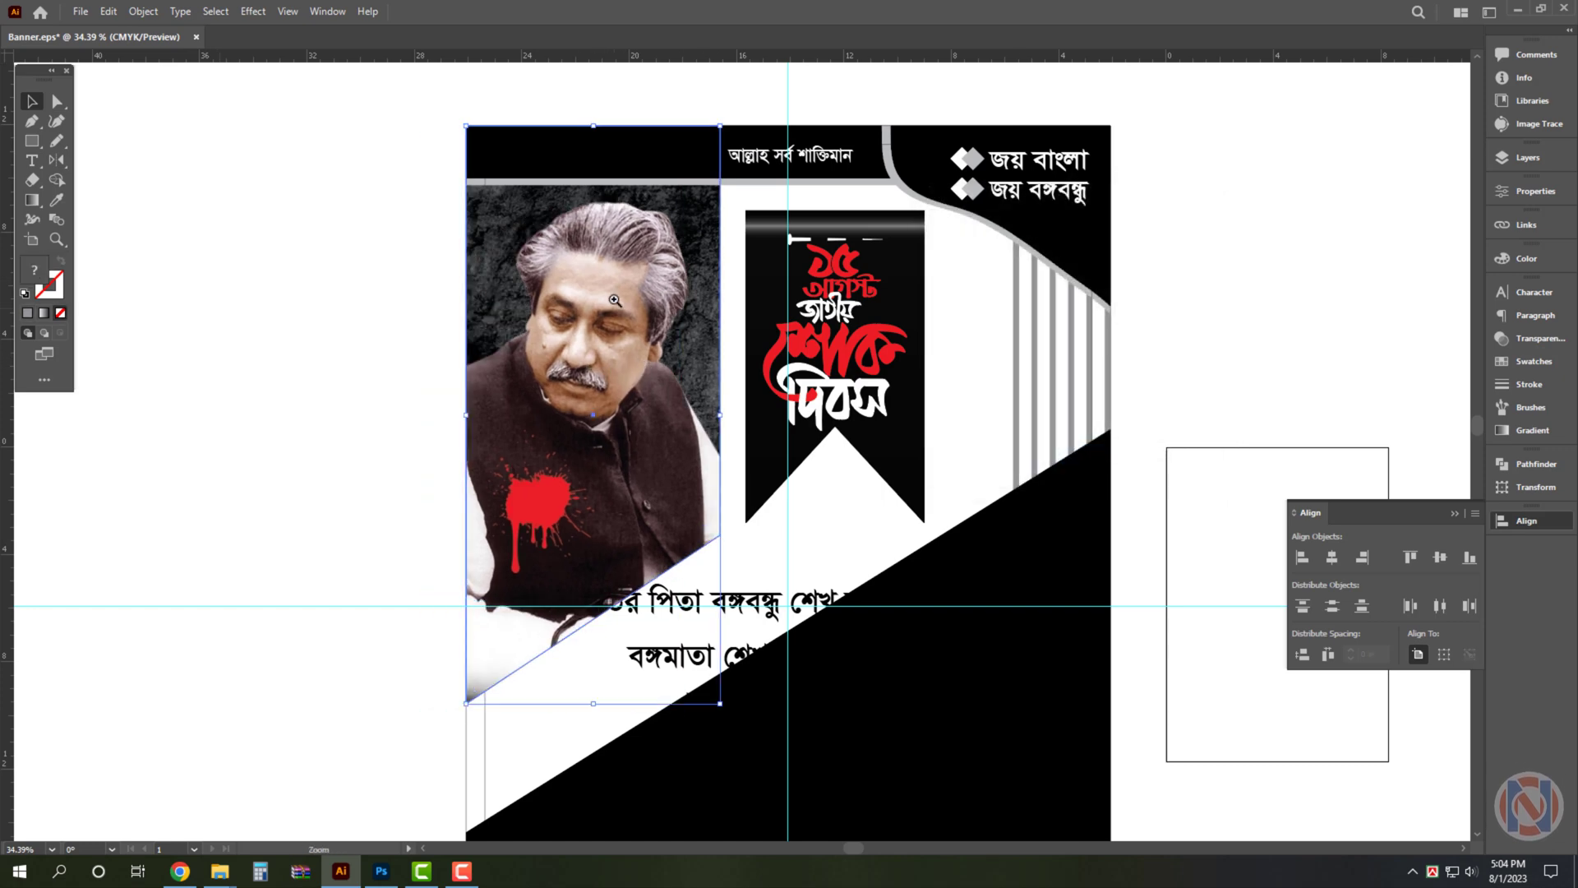
{"action": "scroll", "coordinate": [598, 372], "scroll_direction": "down", "scroll_amount": 3}
Narrow the Bengali tribute text frame so lines wrap, and make the text white
{"action": "scroll", "coordinate": [583, 287], "scroll_direction": "down", "scroll_amount": 1}
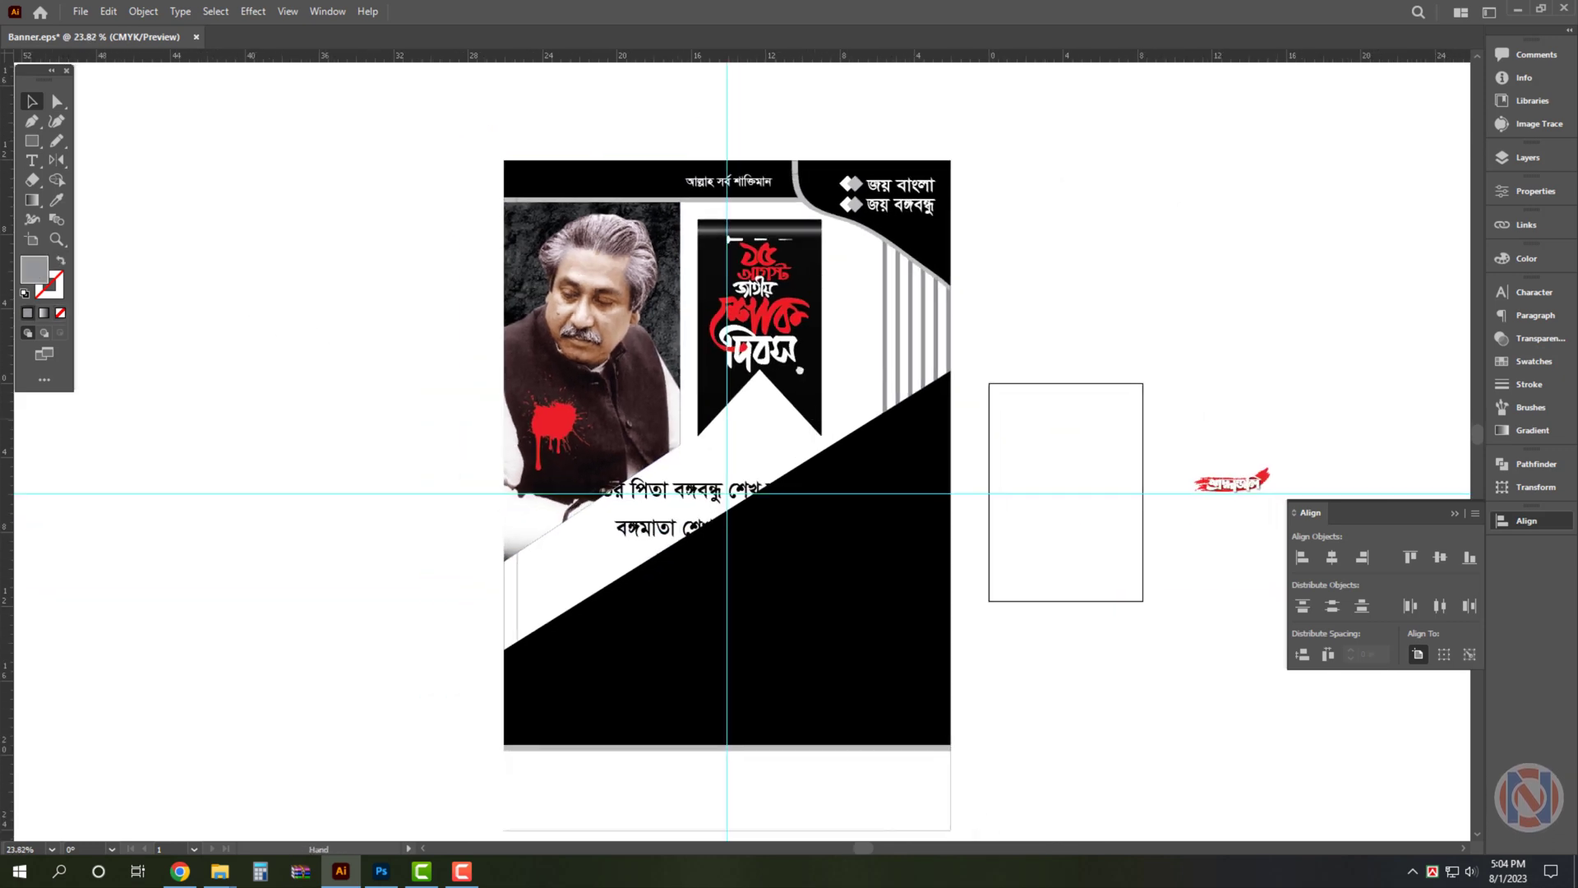
{"action": "left_click", "coordinate": [723, 437]}
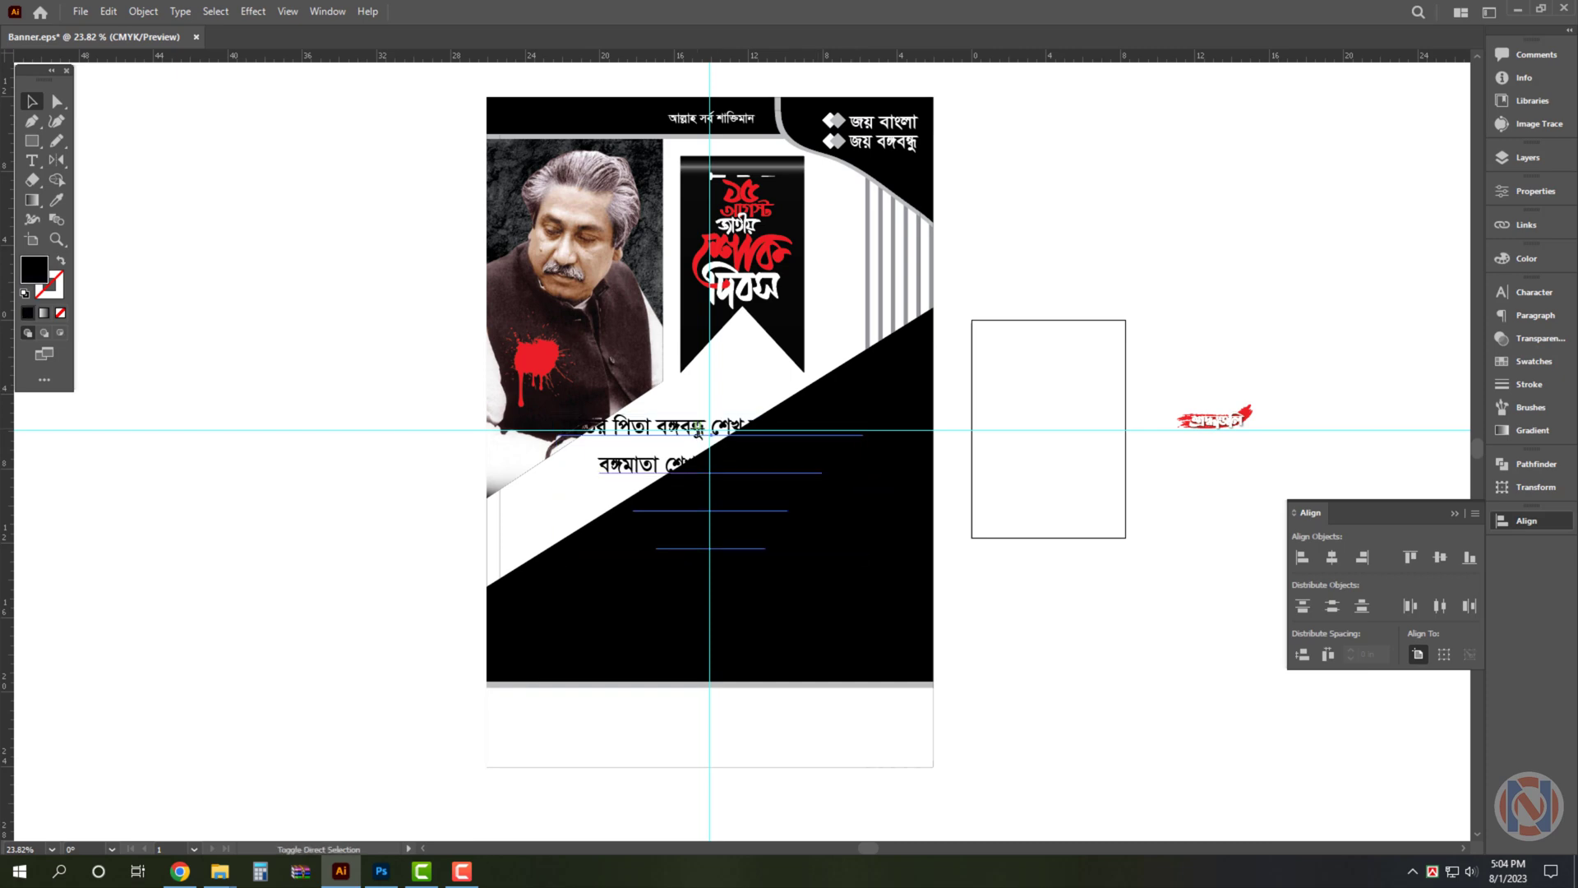
{"action": "mouse_move", "coordinate": [557, 416]}
{"action": "left_mouse_down"}
{"action": "mouse_move", "coordinate": [669, 448]}
{"action": "mouse_move", "coordinate": [687, 475]}
{"action": "left_mouse_up"}
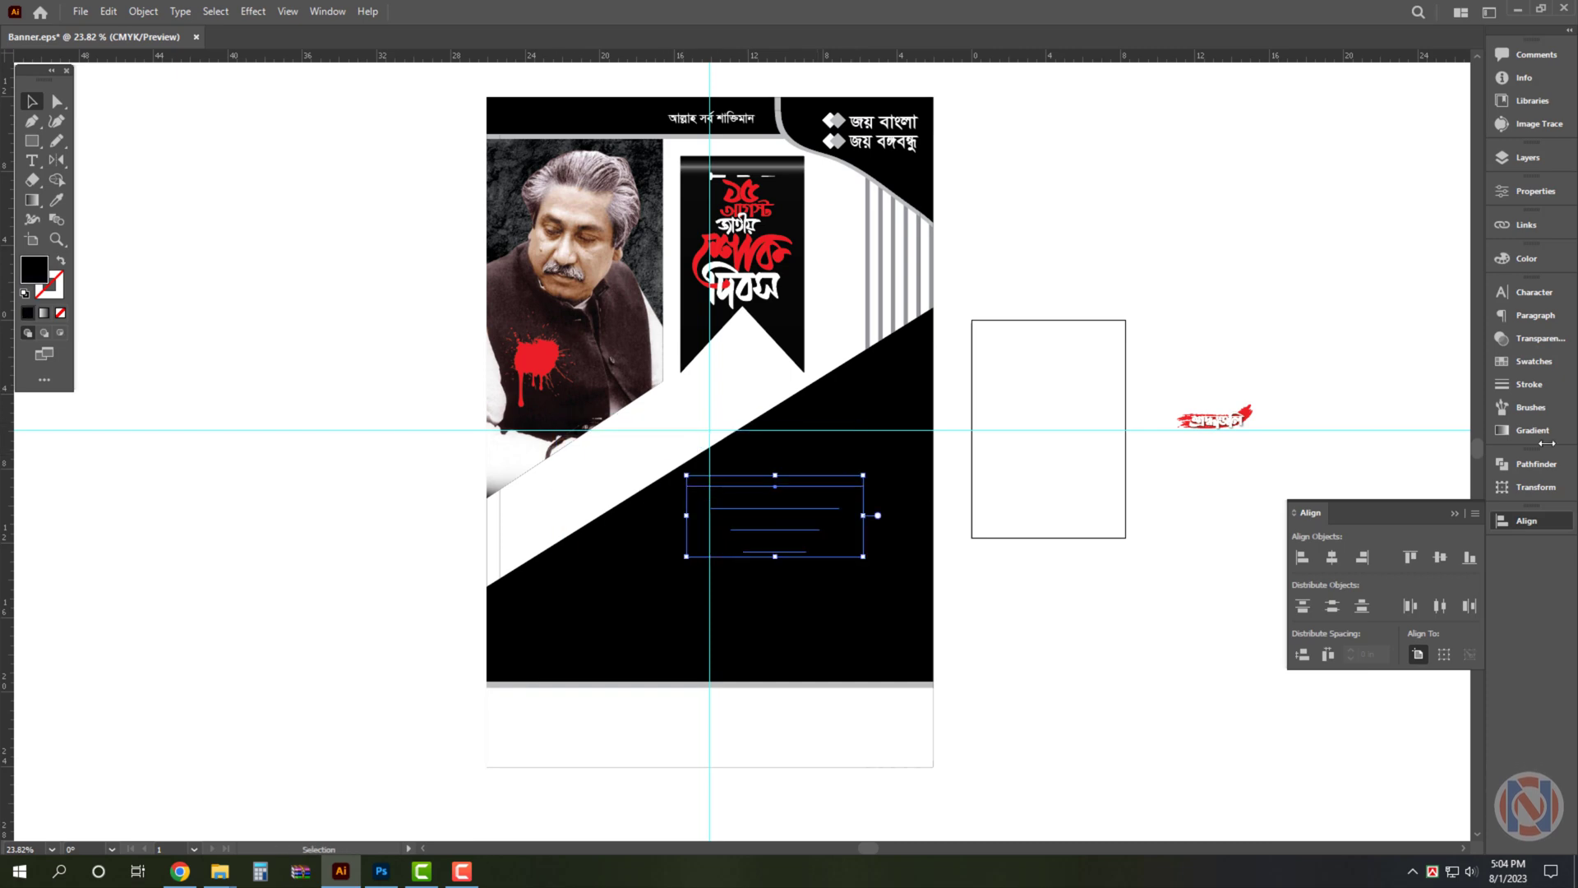
{"action": "left_click", "coordinate": [1527, 258]}
{"action": "left_click", "coordinate": [1320, 362]}
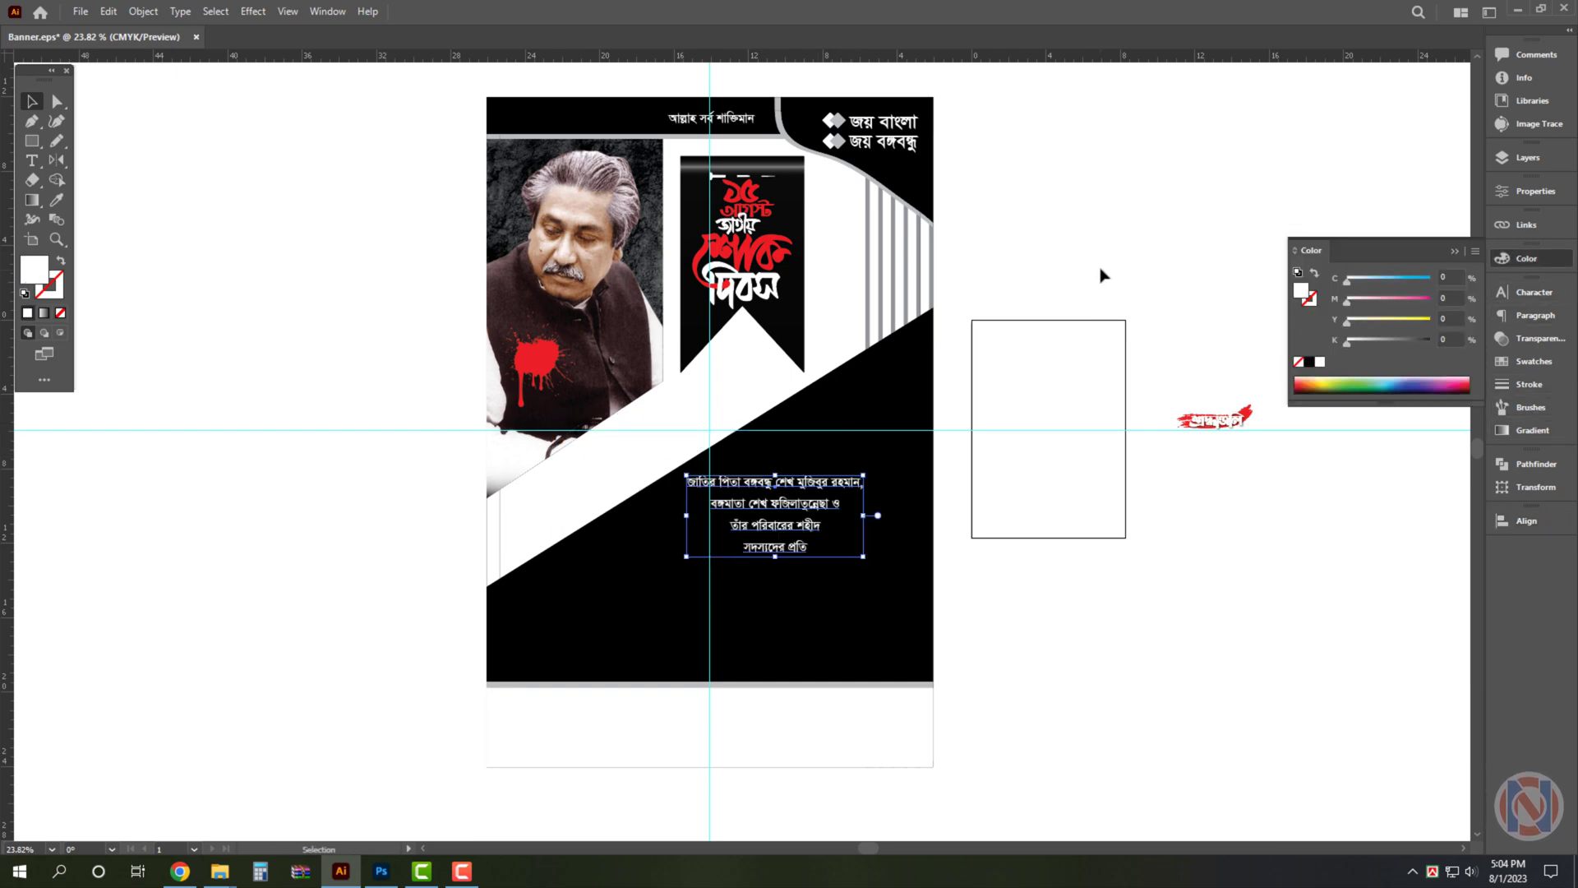
Shrink the blank bottom rectangle into a thin strip along the poster's edge
{"action": "scroll", "coordinate": [835, 579], "scroll_direction": "down", "scroll_amount": 2}
{"action": "scroll", "coordinate": [750, 694], "scroll_direction": "up", "scroll_amount": 2}
{"action": "scroll", "coordinate": [779, 720], "scroll_direction": "up", "scroll_amount": 3}
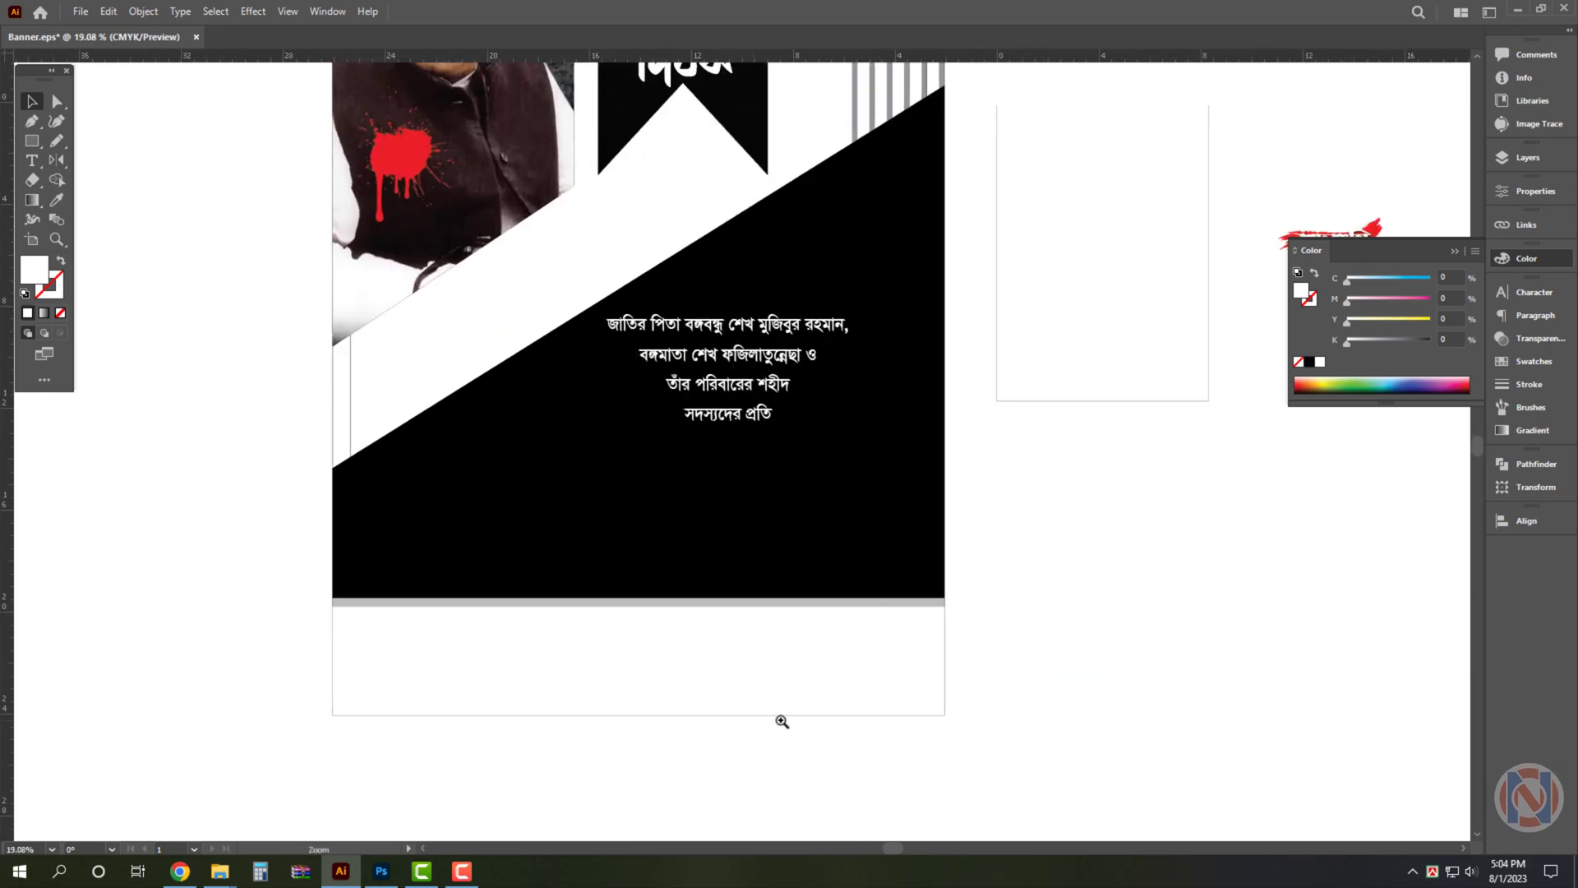
{"action": "scroll", "coordinate": [628, 664], "scroll_direction": "up", "scroll_amount": 2}
{"action": "left_click", "coordinate": [630, 682]}
{"action": "scroll", "coordinate": [658, 703], "scroll_direction": "up", "scroll_amount": 3}
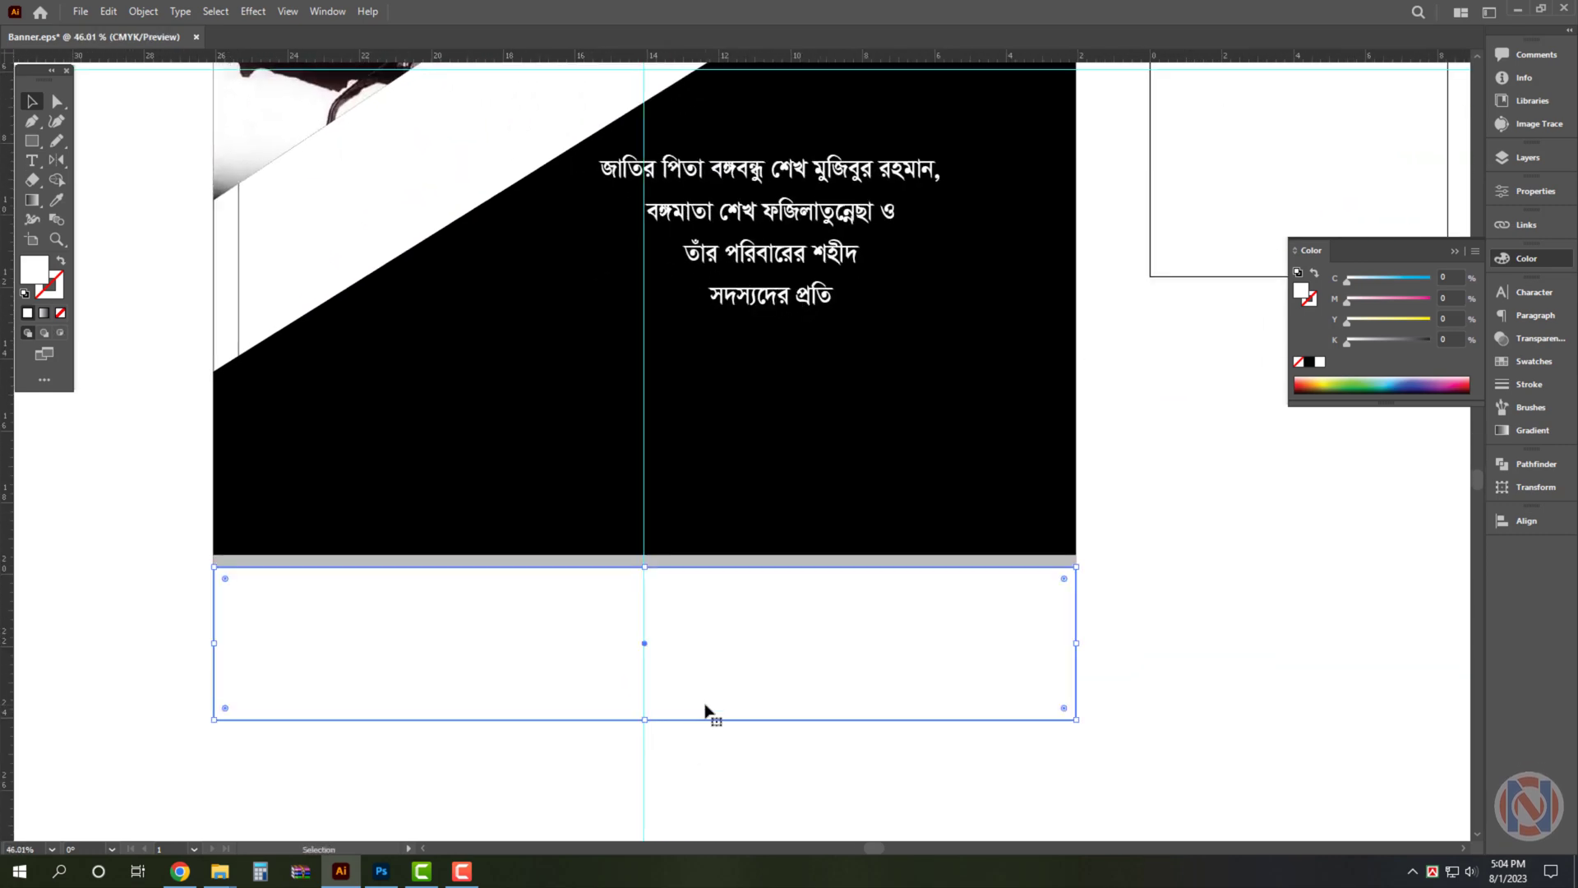
{"action": "key", "text": "a"}
{"action": "key", "text": "v"}
{"action": "left_click_drag", "start_coordinate": [647, 564], "coordinate": [644, 707]}
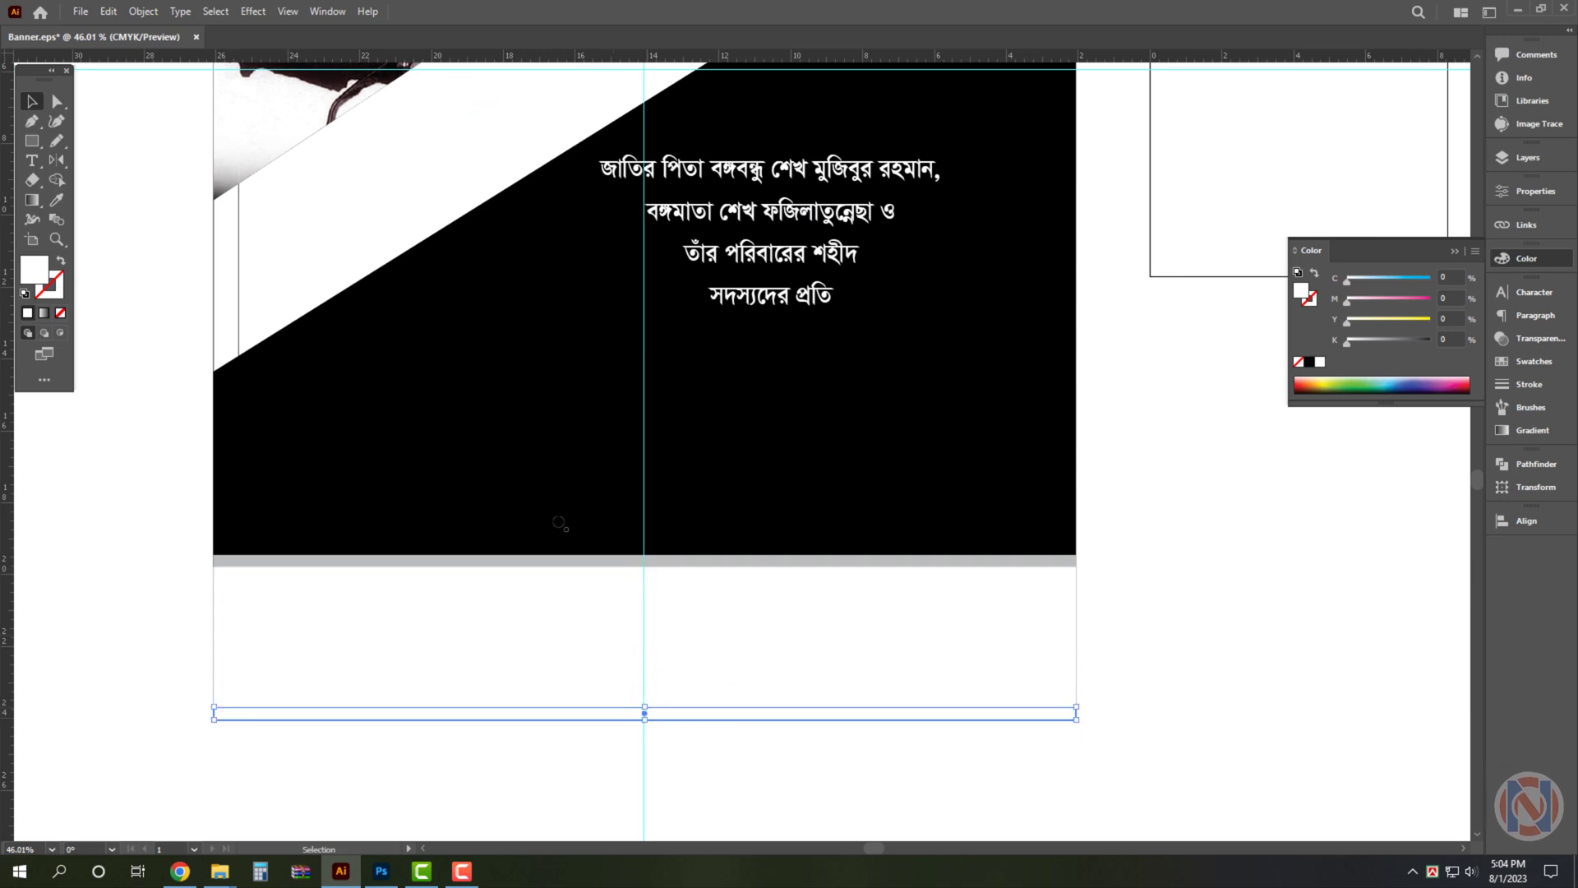
Set the bottom strip's fill to black
{"action": "key", "text": "i"}
{"action": "left_click", "coordinate": [559, 523]}
{"action": "key", "text": "v"}
{"action": "left_click", "coordinate": [1042, 680]}
{"action": "key", "text": "ctrl+minus"}
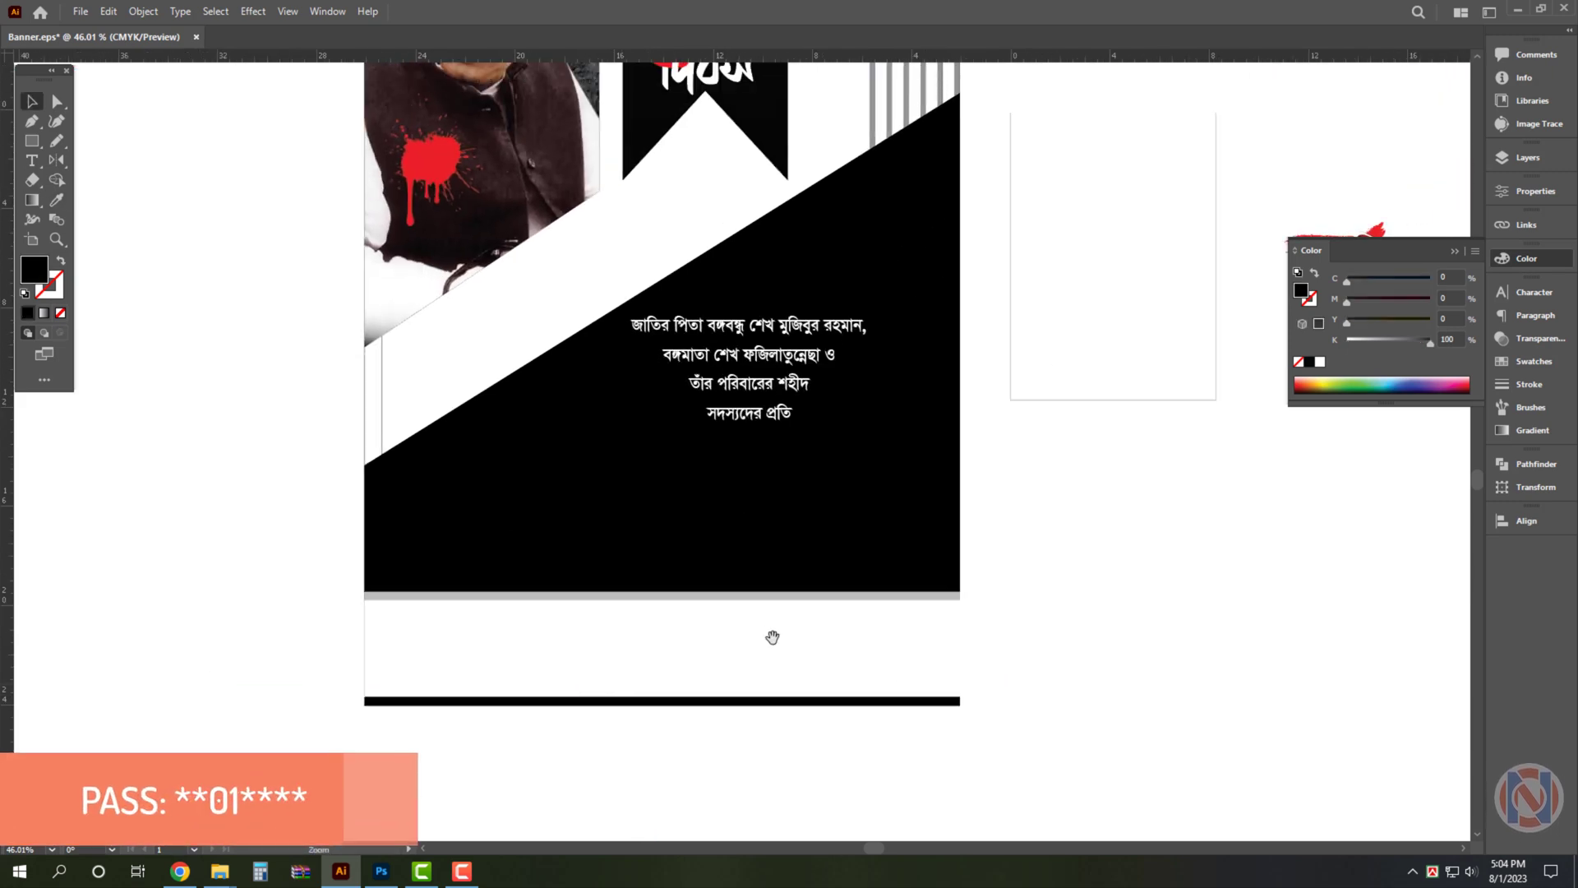
{"action": "scroll", "coordinate": [773, 637], "scroll_direction": "down", "scroll_amount": 3}
Reselect the large black diagonal shape and the Bengali tribute text block
{"action": "left_click", "coordinate": [728, 485]}
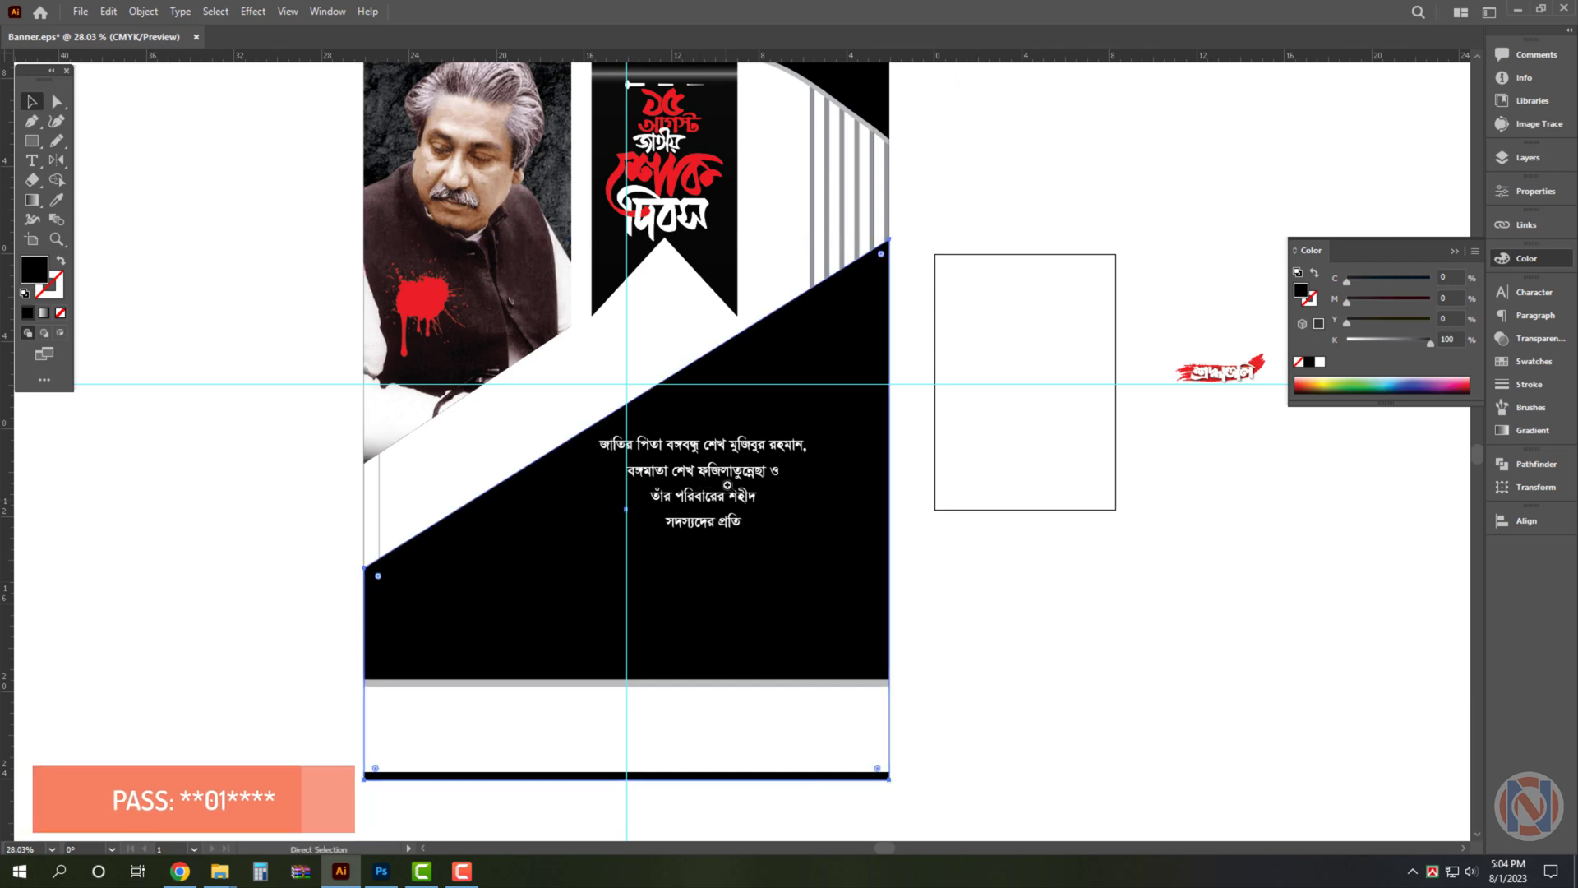
{"action": "scroll", "coordinate": [836, 553], "scroll_direction": "up", "scroll_amount": 4}
{"action": "key", "text": "v"}
{"action": "left_click", "coordinate": [731, 510]}
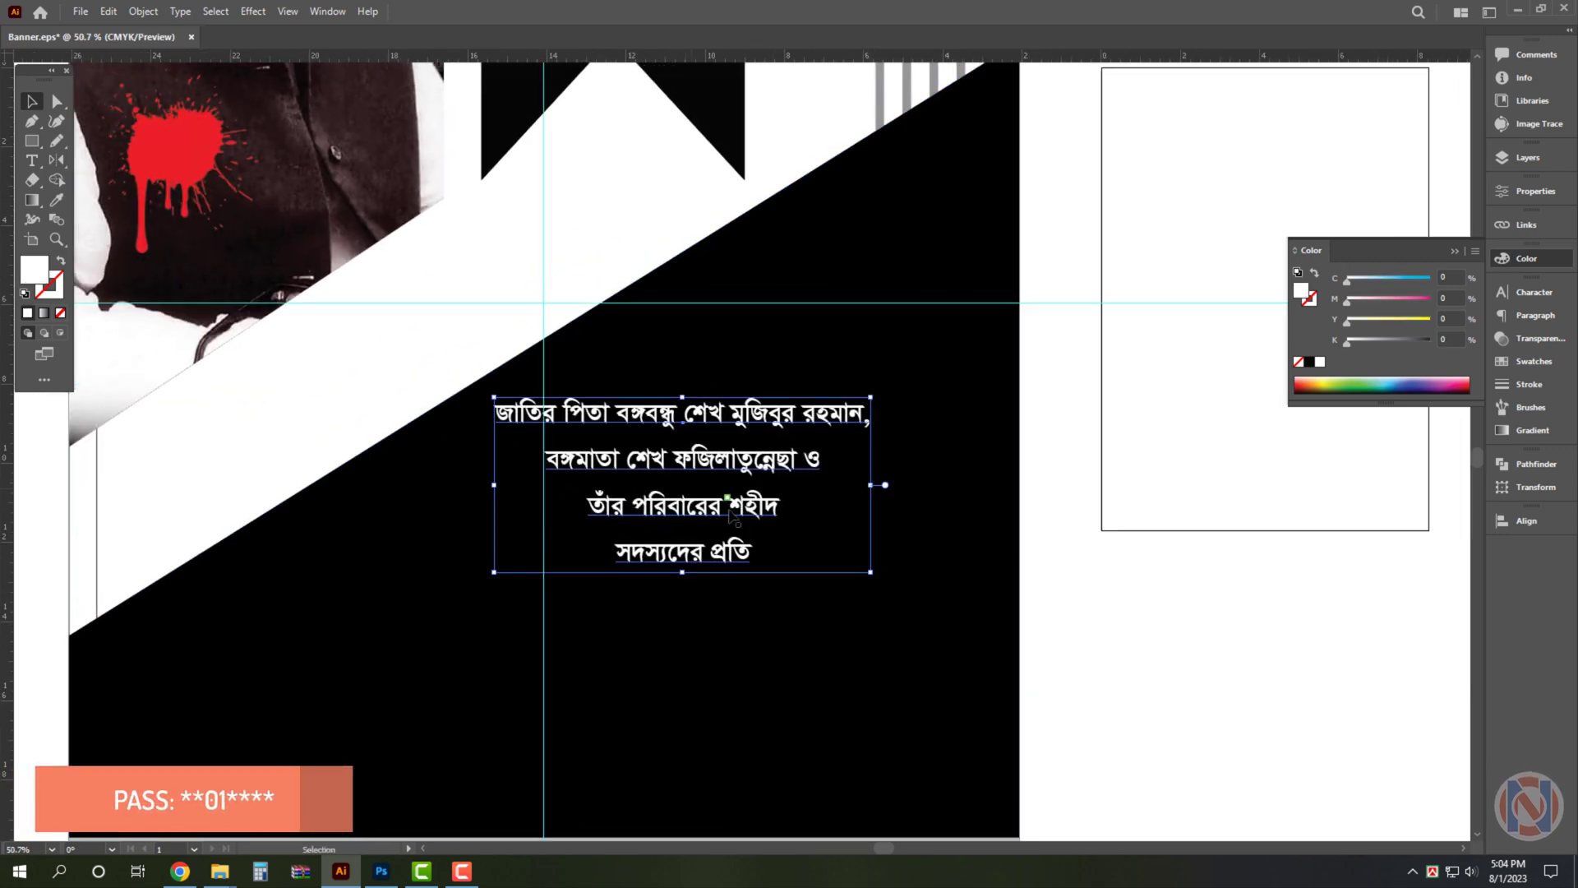
{"action": "key", "text": "a"}
{"action": "scroll", "coordinate": [687, 518], "scroll_direction": "down", "scroll_amount": 3}
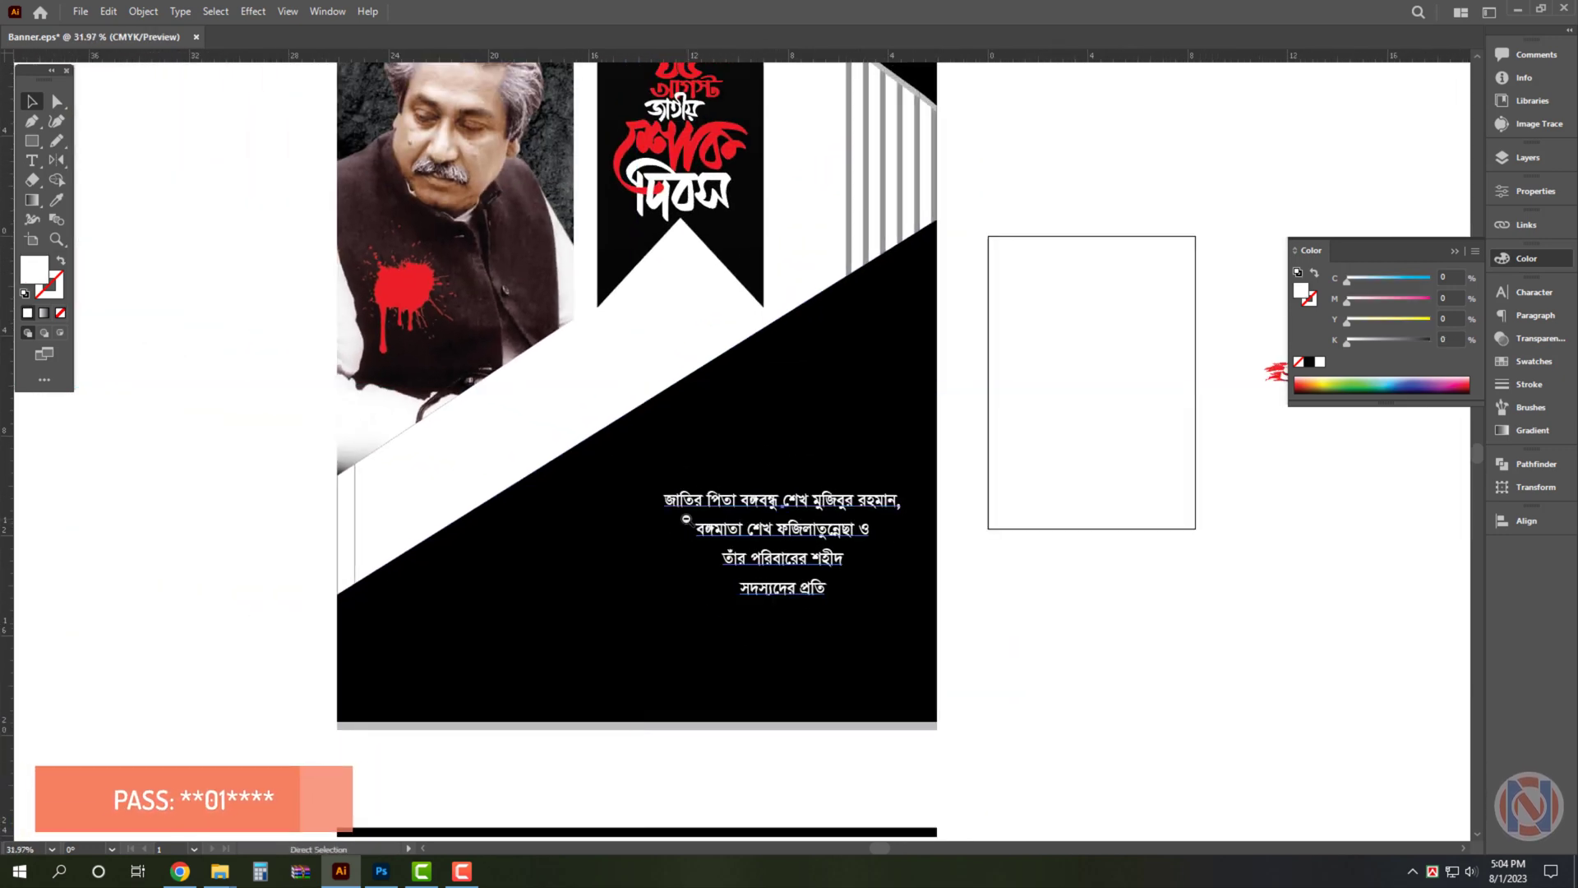
{"action": "key", "text": "v"}
{"action": "left_click", "coordinate": [686, 519]}
{"action": "scroll", "coordinate": [686, 519], "scroll_direction": "down", "scroll_amount": 1}
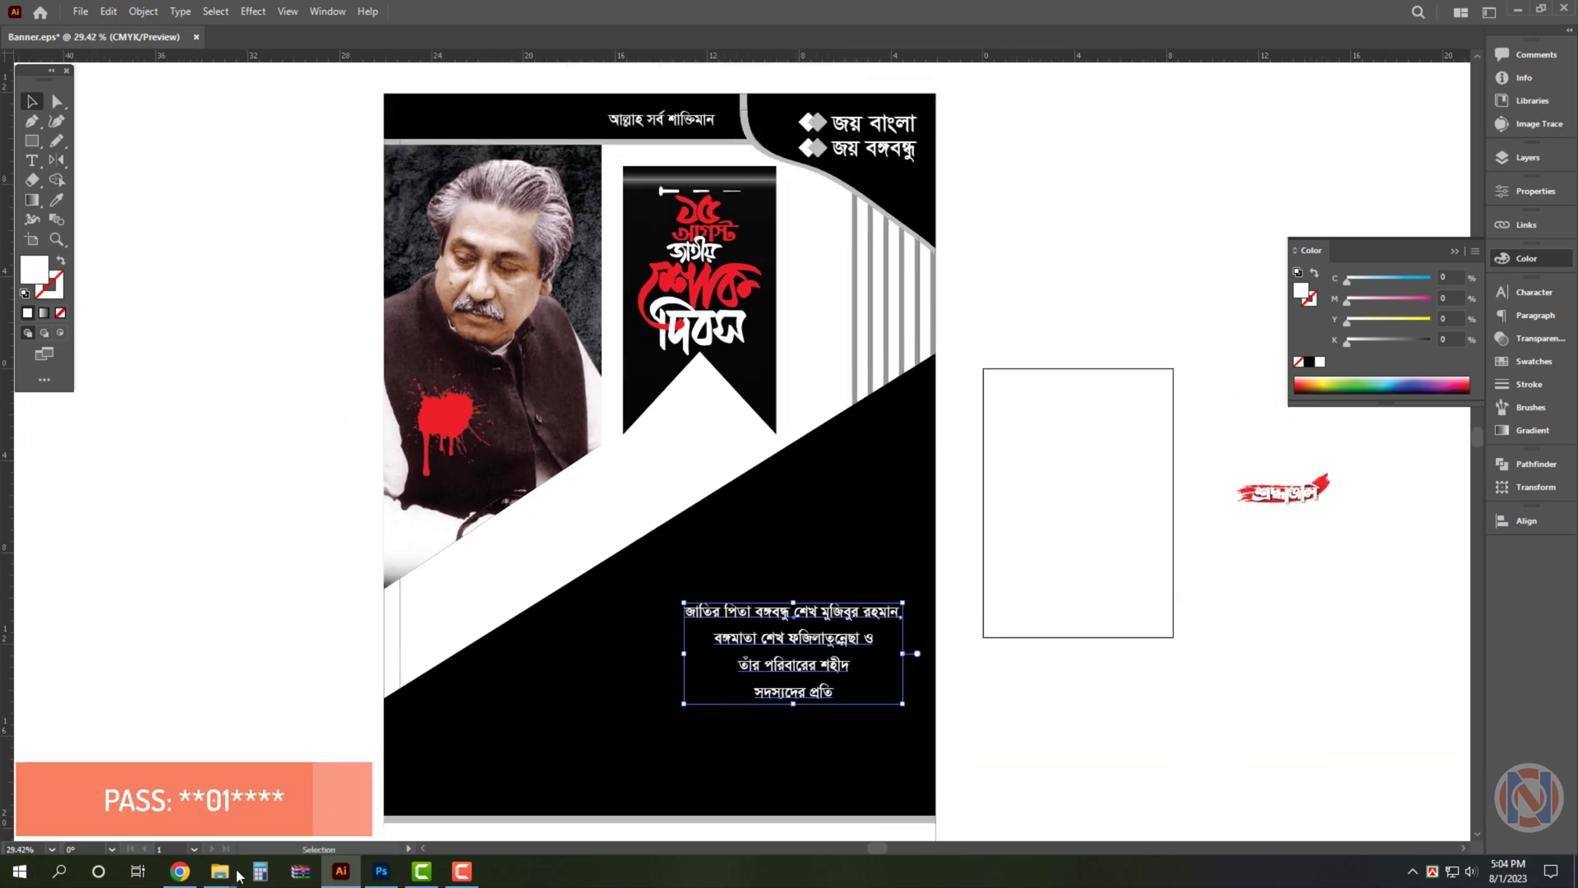
Open the All Photo TIFF with Adobe Illustrator from the poster design folder
{"action": "left_click", "coordinate": [132, 789]}
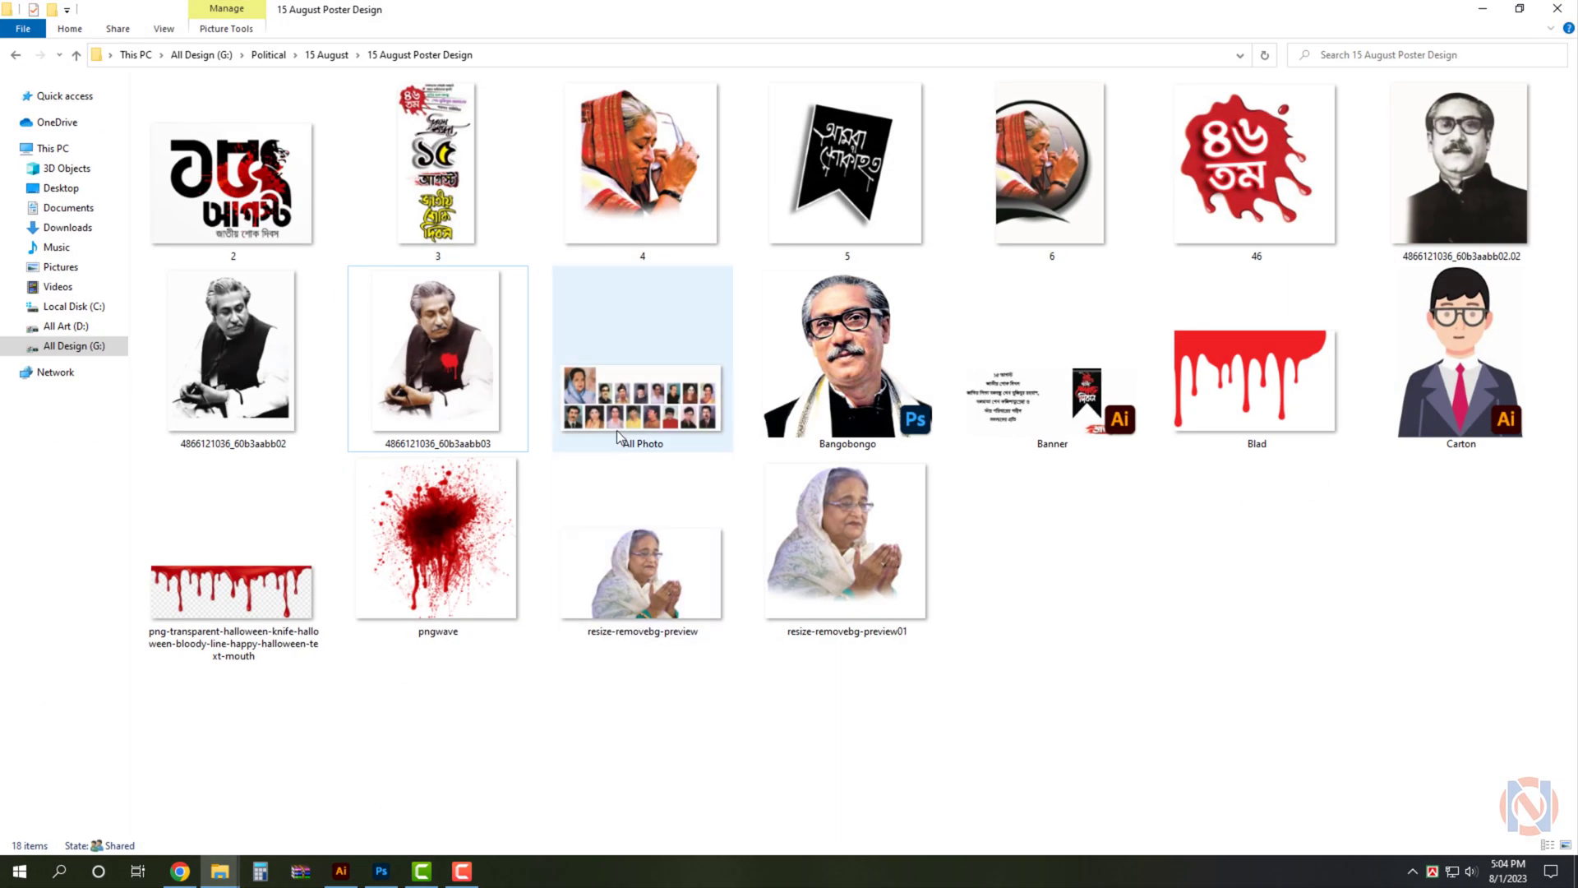
{"action": "right_click", "coordinate": [629, 409]}
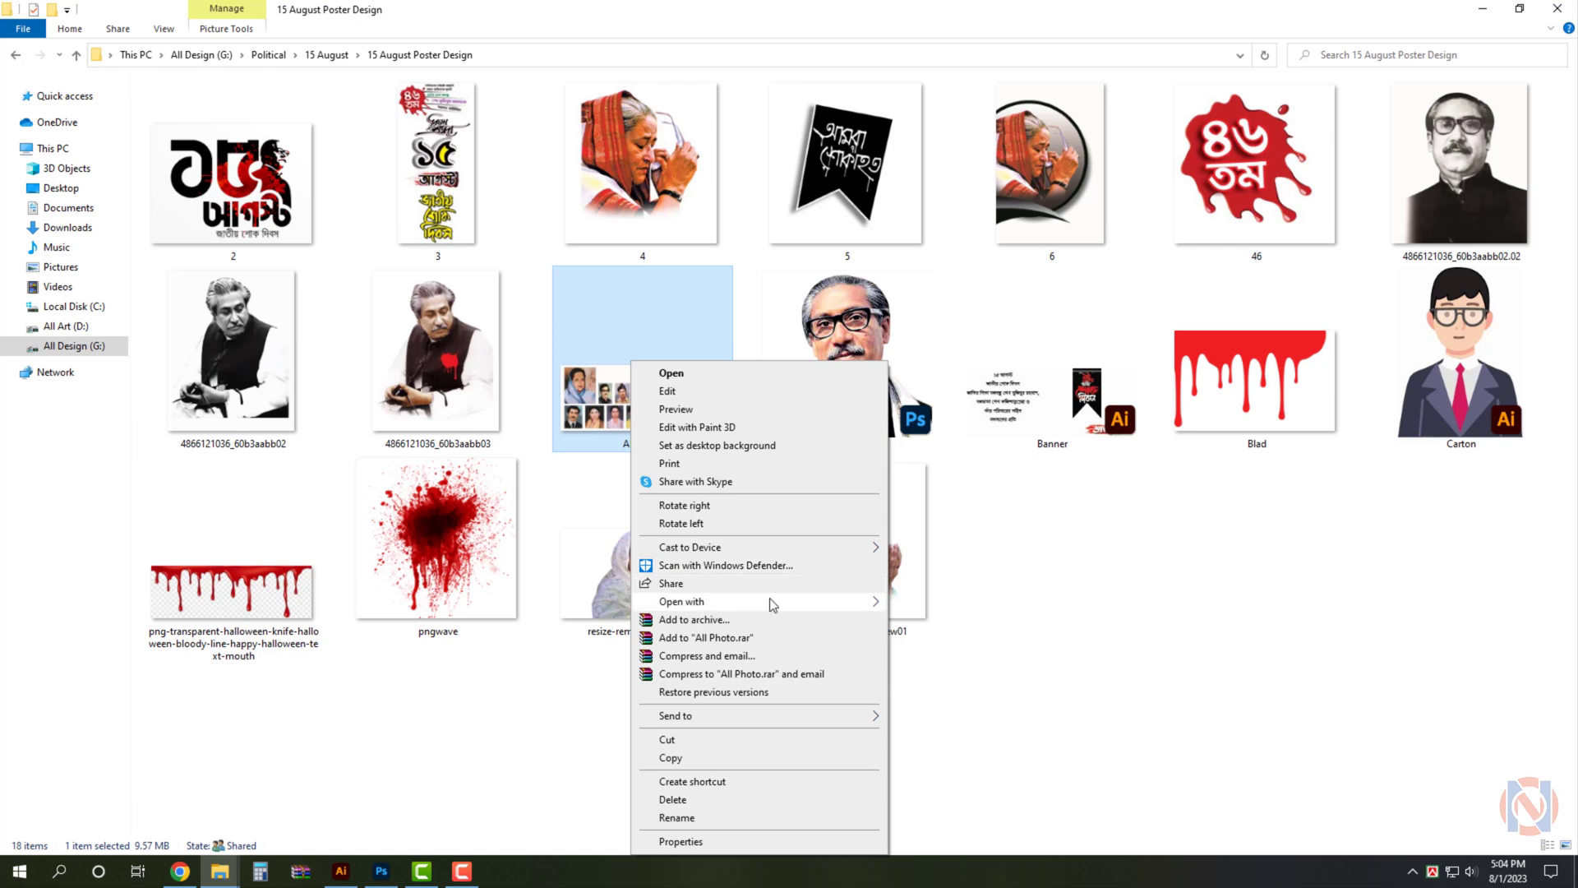
{"action": "mouse_move", "coordinate": [682, 601]}
{"action": "left_click", "coordinate": [953, 603]}
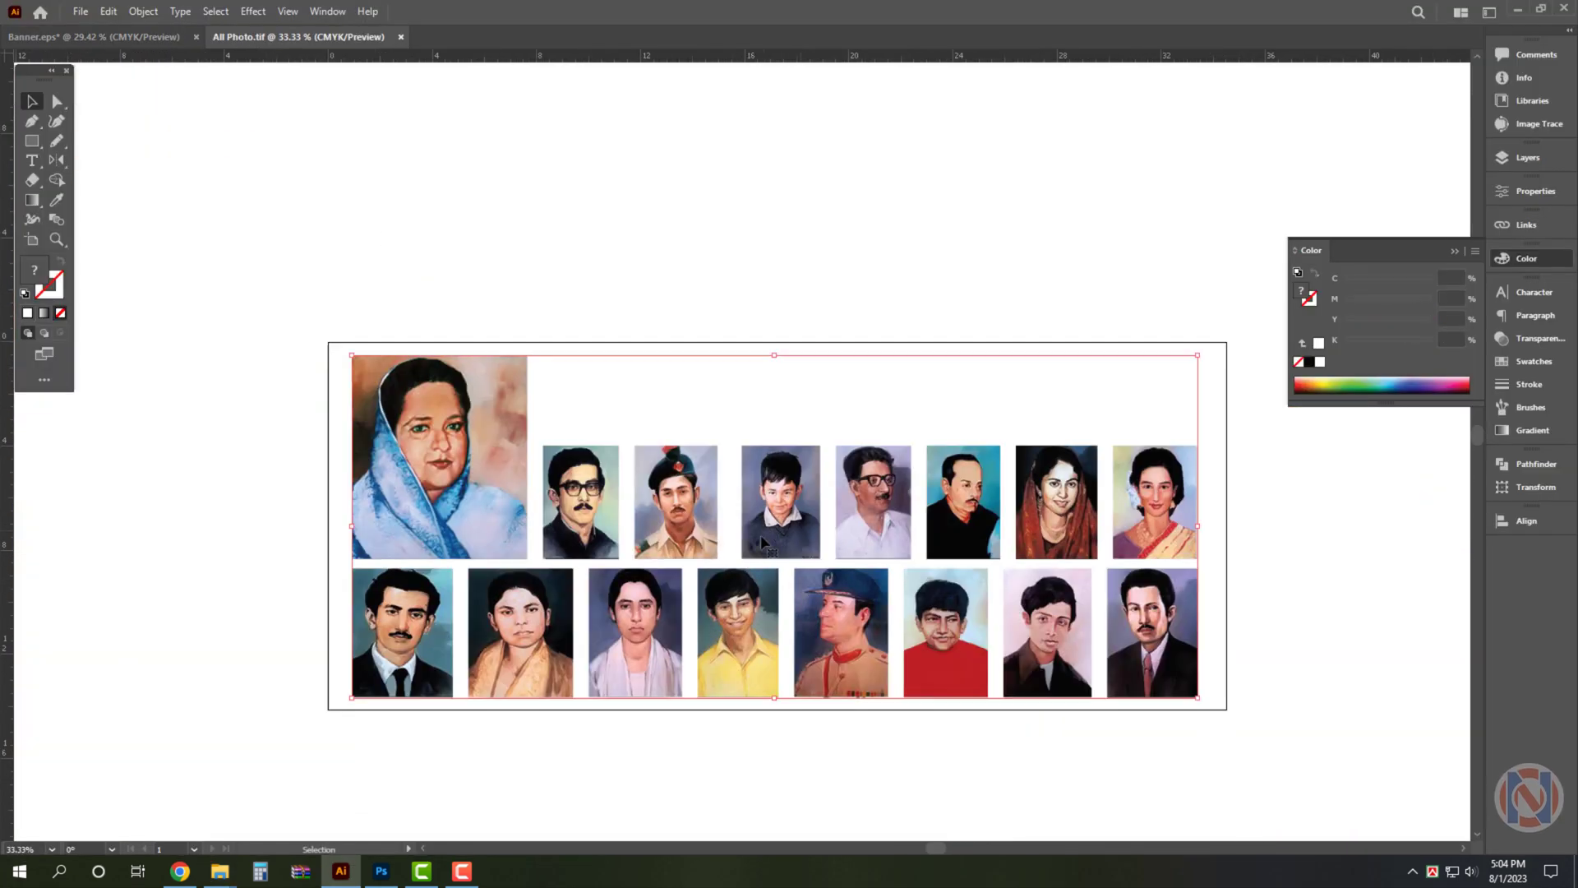
Move the collage from All Photo.tif into Banner.eps, closing All Photo without saving
{"action": "key", "text": "Delete"}
{"action": "key", "text": "ctrl+w"}
{"action": "left_click", "coordinate": [869, 461]}
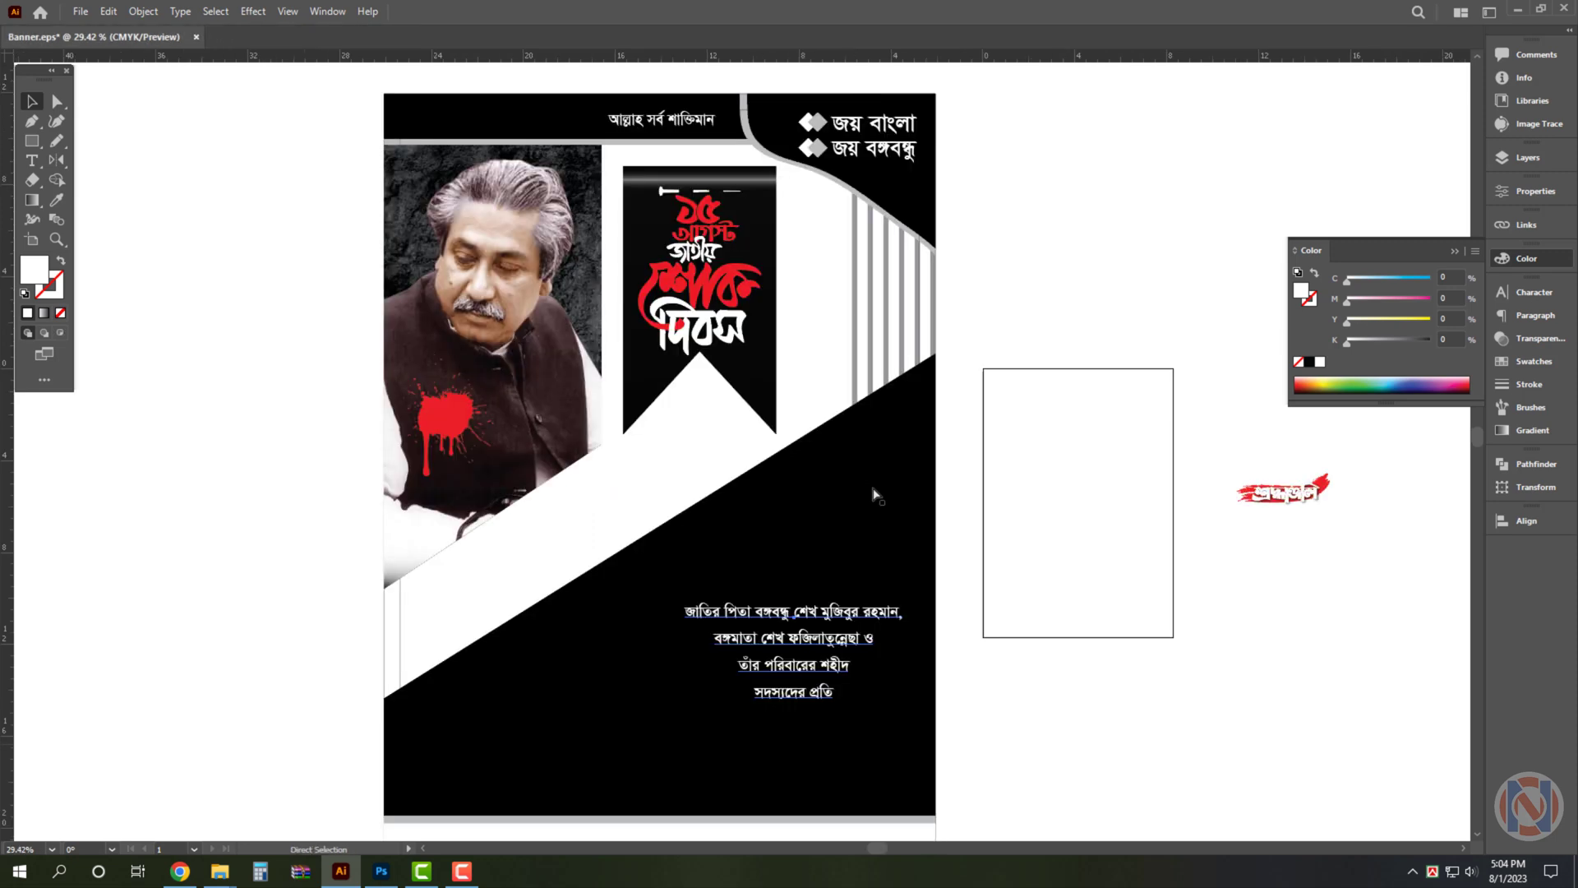
{"action": "key", "text": "ctrl+v"}
Shrink the collage and place it just below the black banner's point
{"action": "left_click_drag", "start_coordinate": [1116, 455], "coordinate": [863, 455]}
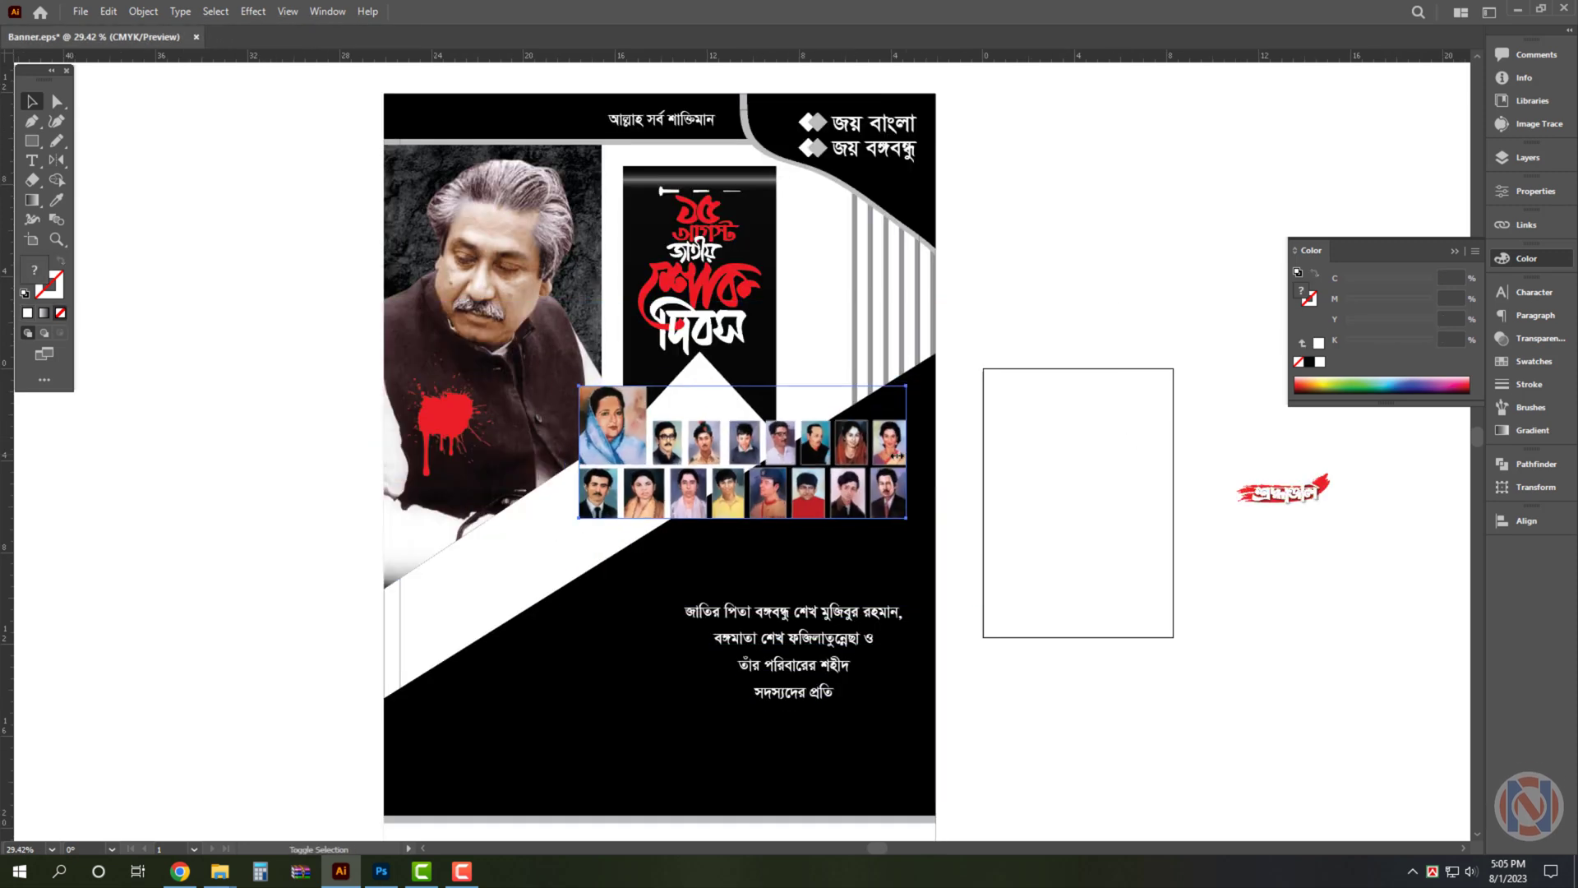
{"action": "left_click_drag", "start_coordinate": [724, 444], "coordinate": [760, 444]}
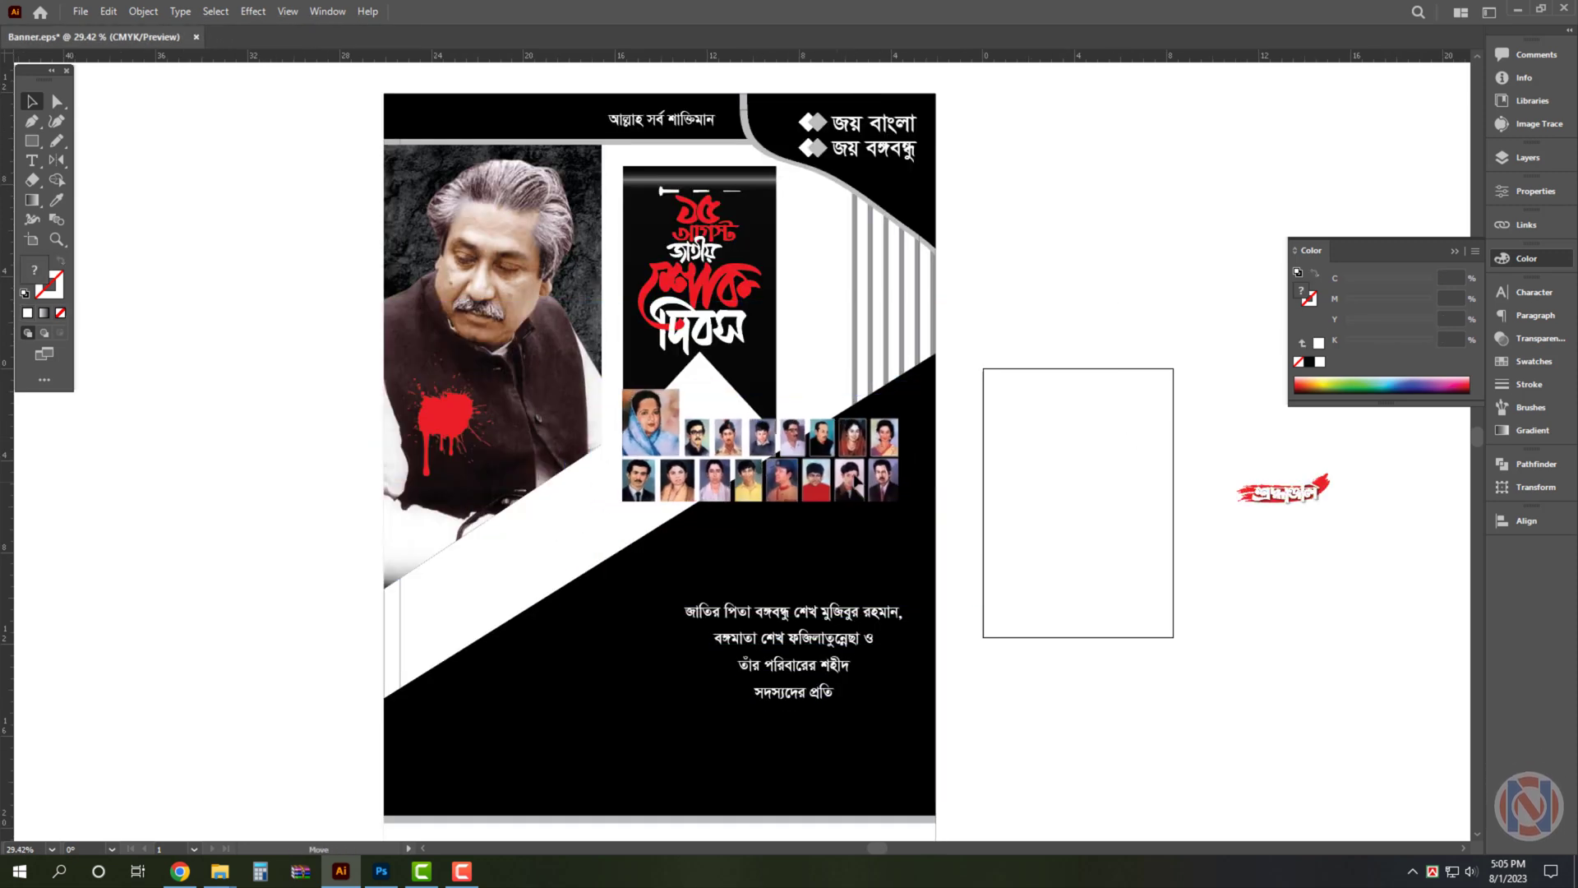
{"action": "mouse_move", "coordinate": [902, 450]}
{"action": "left_mouse_down", "text": "shift"}
{"action": "mouse_move", "coordinate": [830, 450]}
{"action": "mouse_move", "coordinate": [816, 473]}
{"action": "mouse_move", "coordinate": [1046, 582]}
{"action": "left_mouse_up", "text": "shift"}
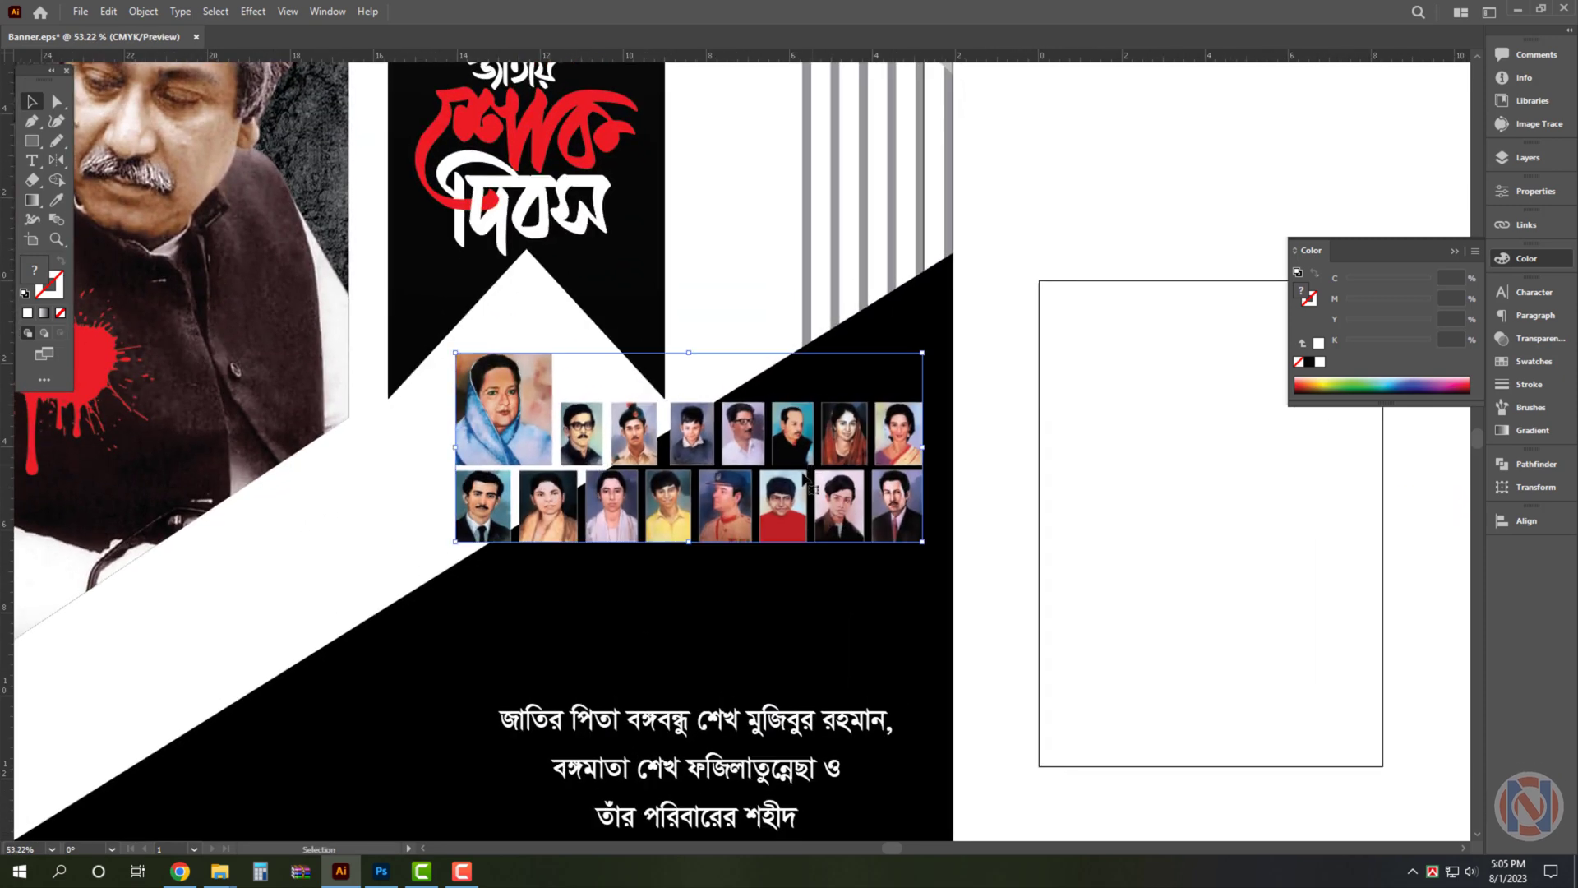
{"action": "scroll", "coordinate": [794, 456], "scroll_direction": "down", "scroll_amount": 2}
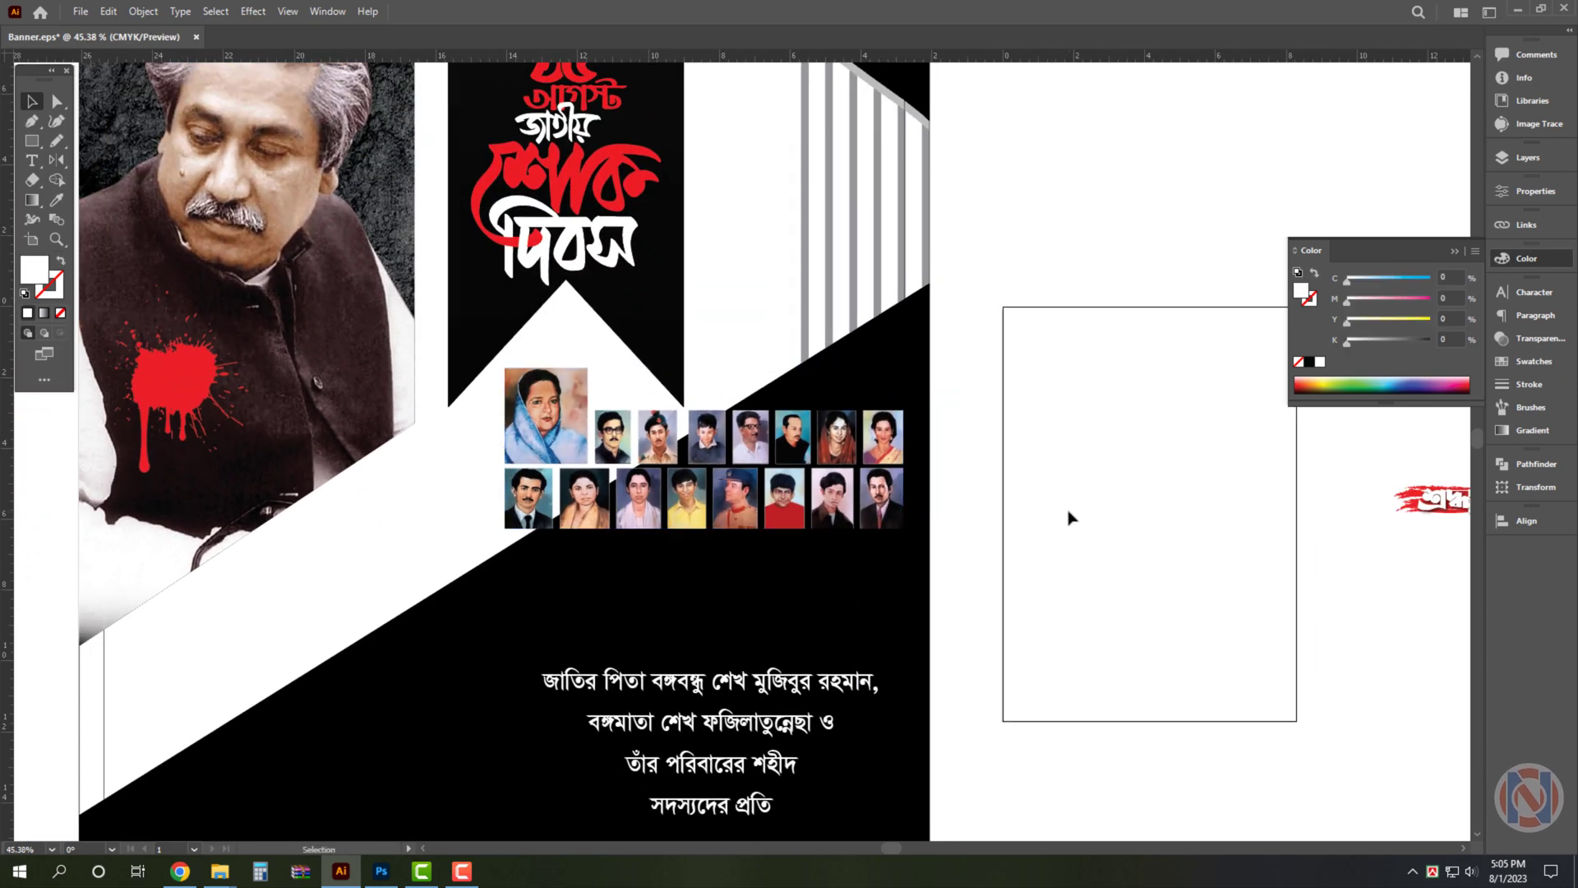
{"action": "left_click_drag", "start_coordinate": [550, 484], "coordinate": [284, 851]}
{"action": "mouse_move", "coordinate": [219, 871]}
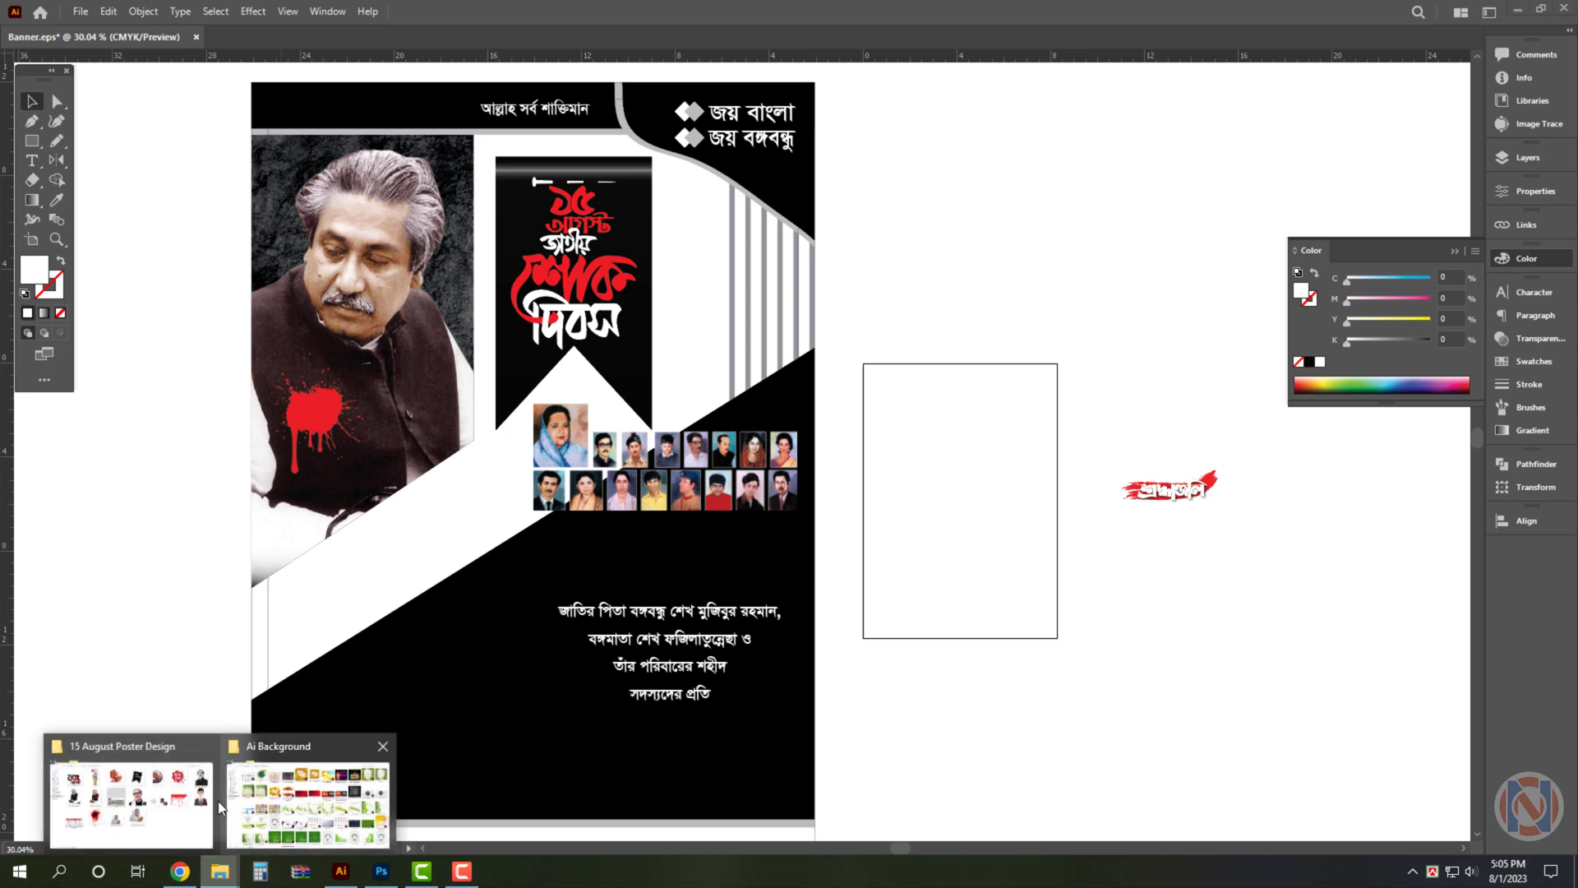
Open the pngwave splatter image with Adobe Illustrator from the poster folder
{"action": "left_click", "coordinate": [130, 789]}
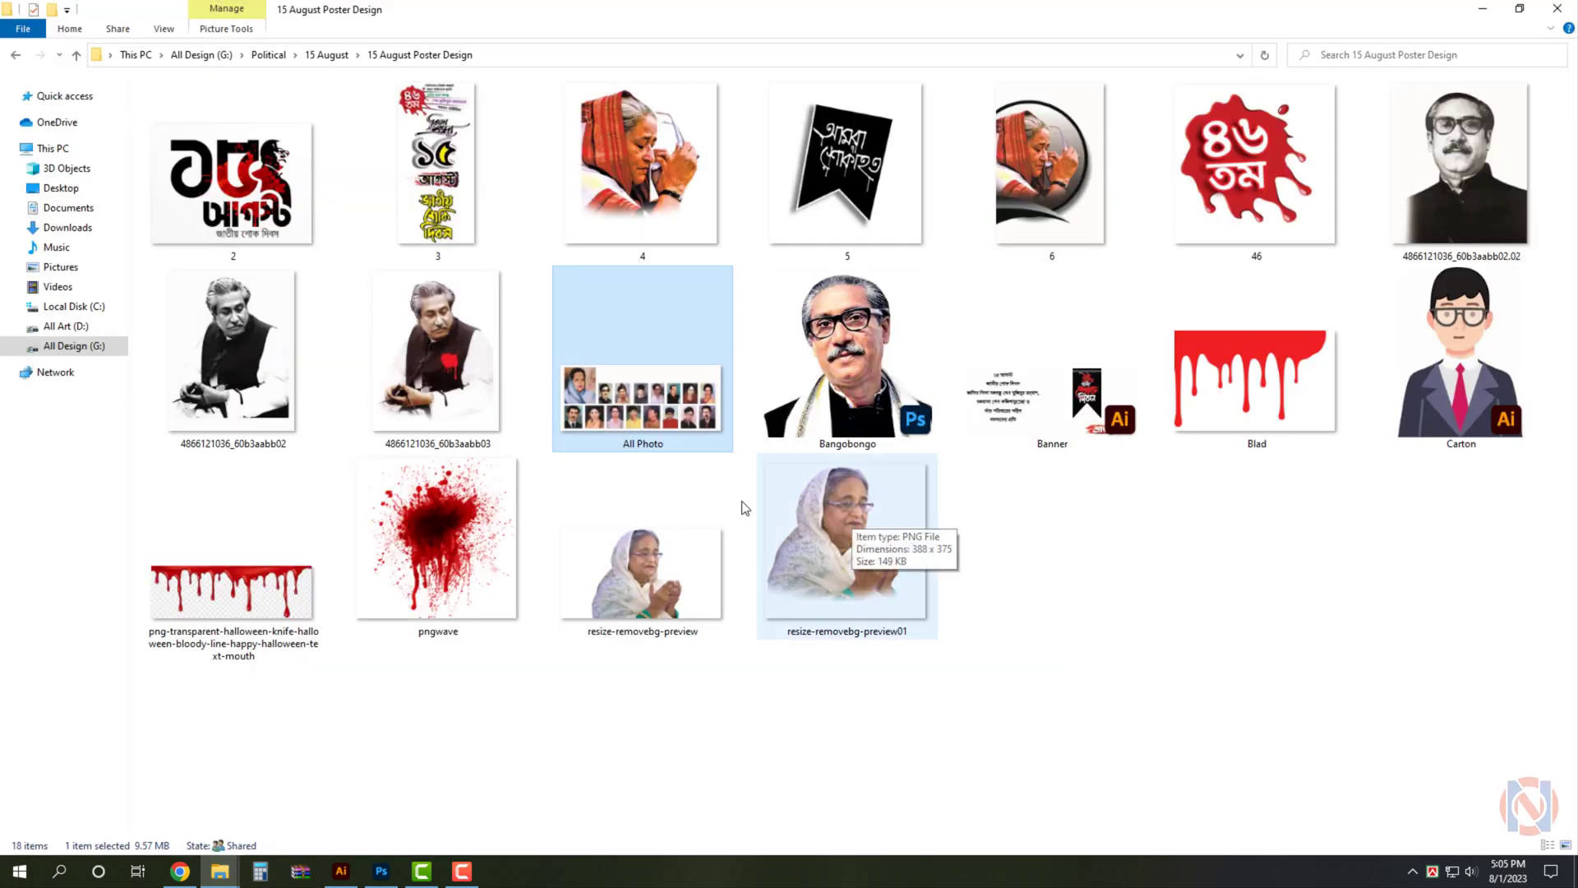
{"action": "left_click", "coordinate": [464, 554]}
{"action": "right_click", "coordinate": [465, 554]}
{"action": "mouse_move", "coordinate": [530, 291]}
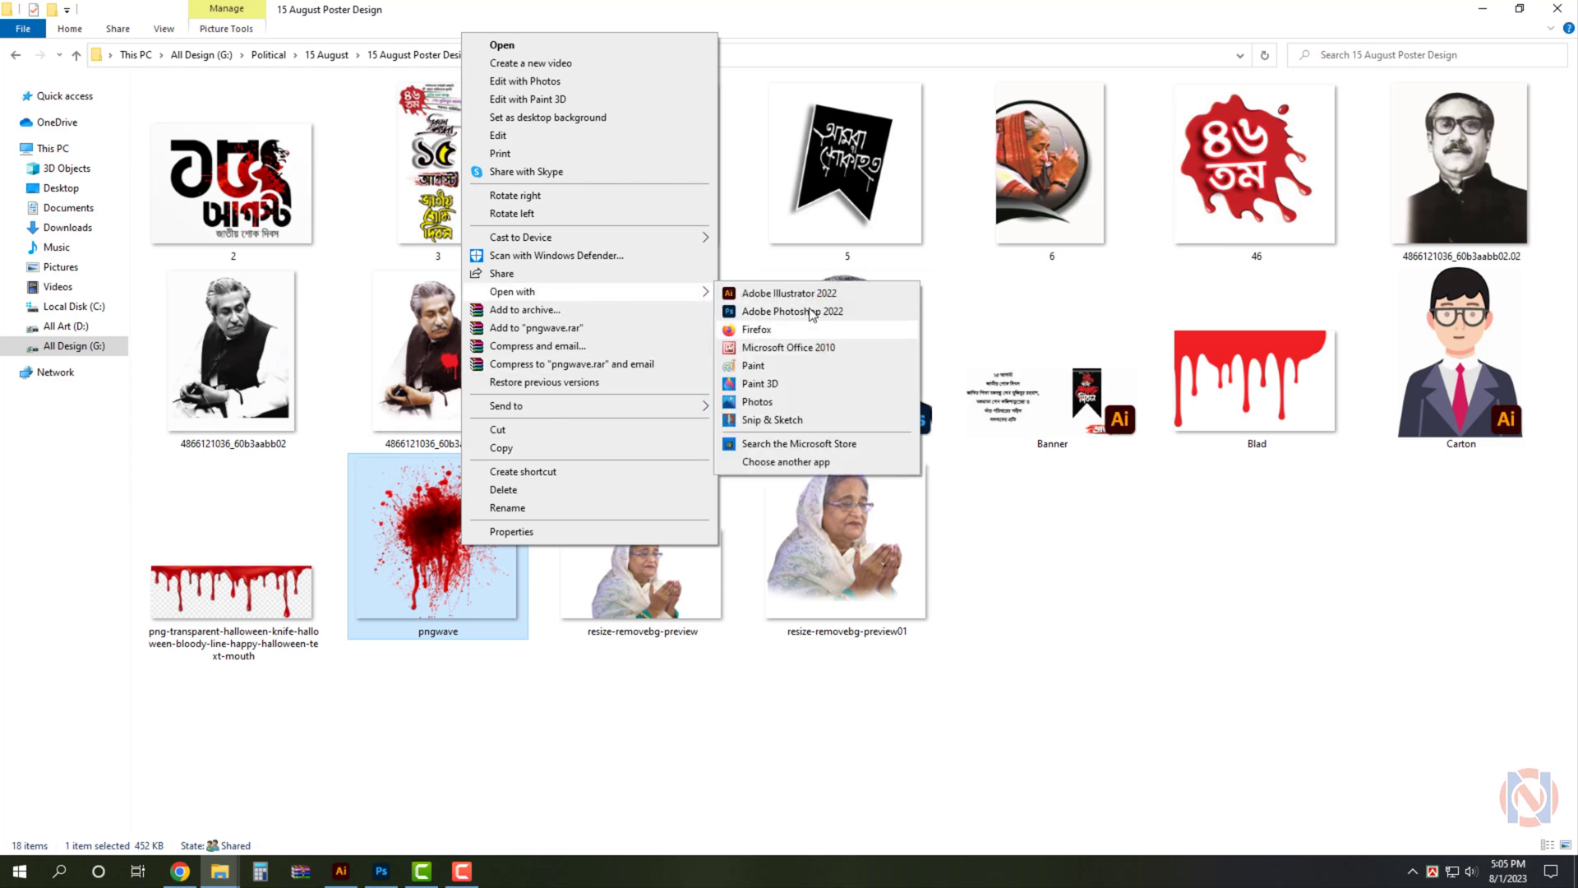
{"action": "left_click", "coordinate": [789, 294]}
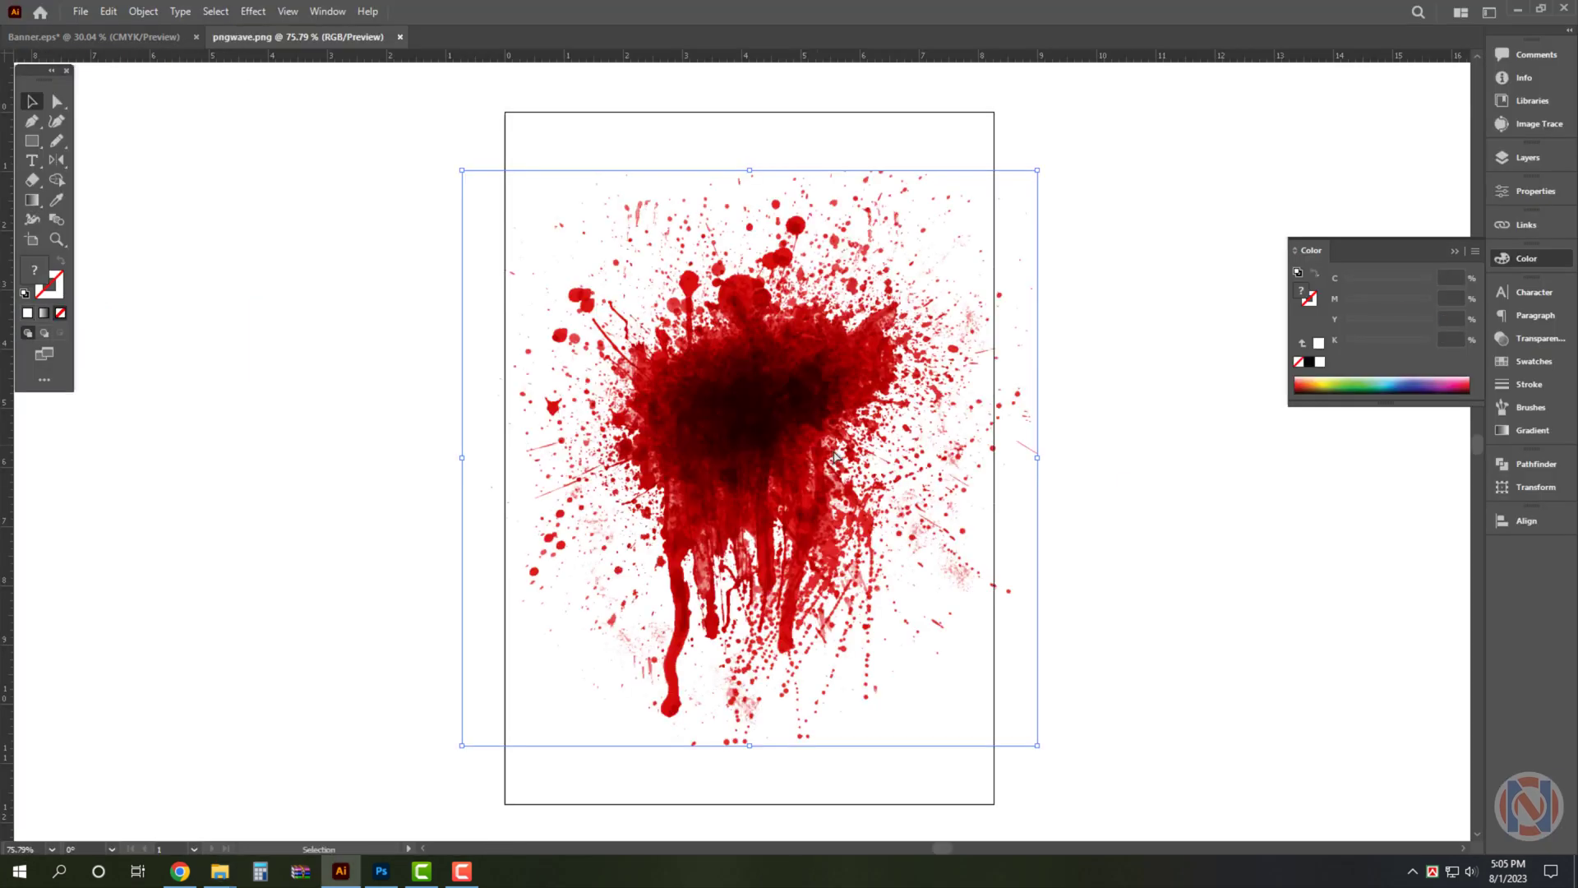
Move the splatter into the poster over the family portraits, closing pngwave unsaved
{"action": "key", "text": "ctrl+x"}
{"action": "key", "text": "ctrl+w"}
{"action": "left_click", "coordinate": [873, 456]}
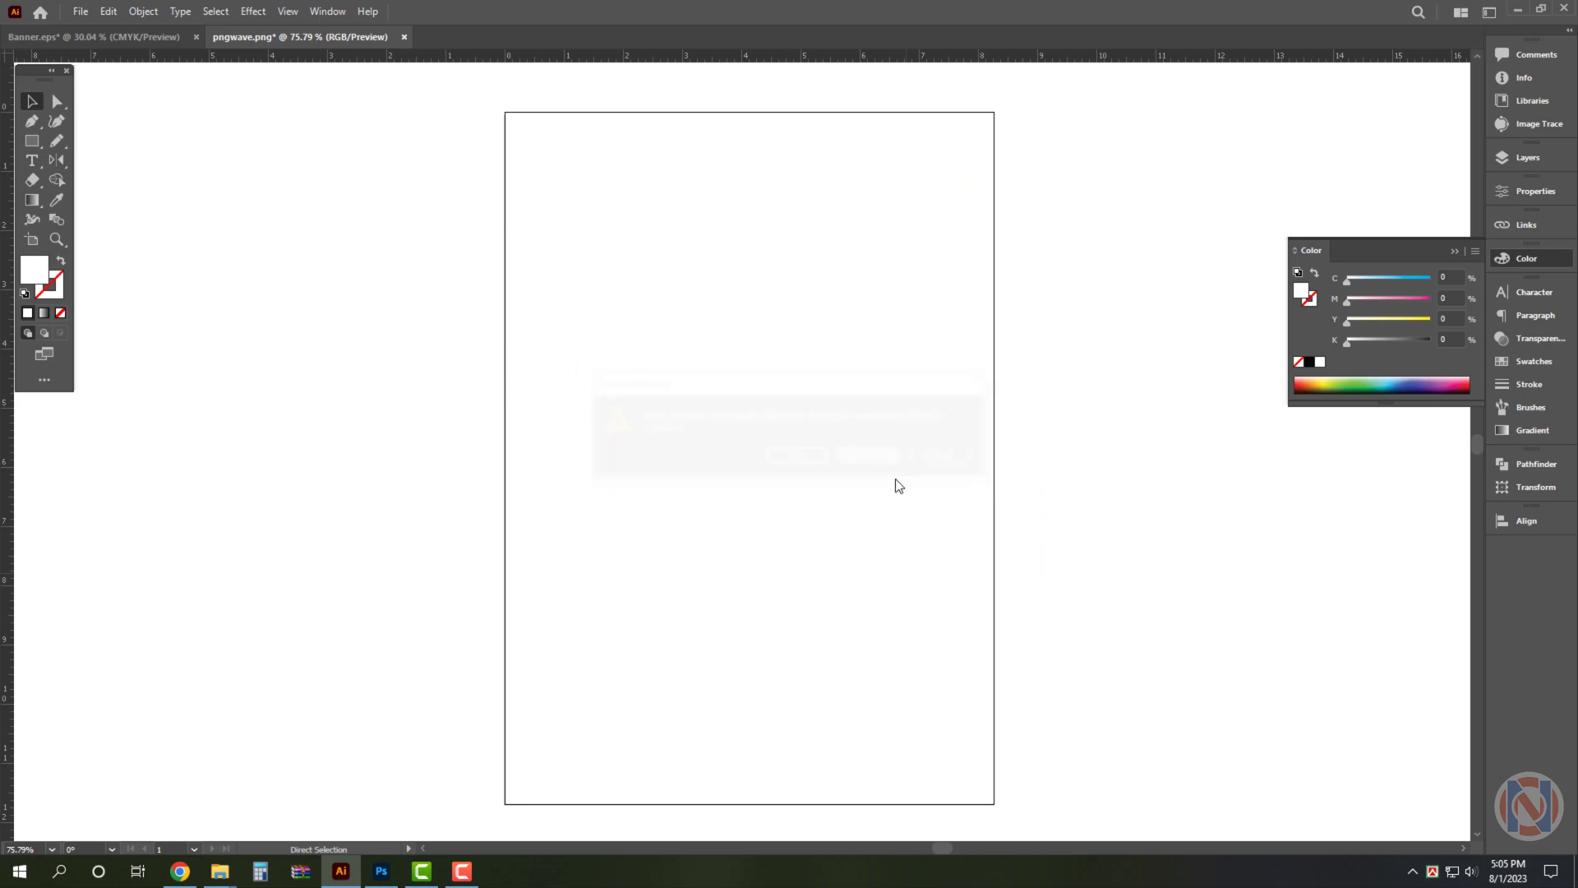
{"action": "key", "text": "ctrl+v"}
{"action": "mouse_move", "coordinate": [834, 518]}
{"action": "left_mouse_down"}
{"action": "mouse_move", "coordinate": [701, 530]}
{"action": "mouse_move", "coordinate": [855, 491]}
{"action": "left_mouse_up"}
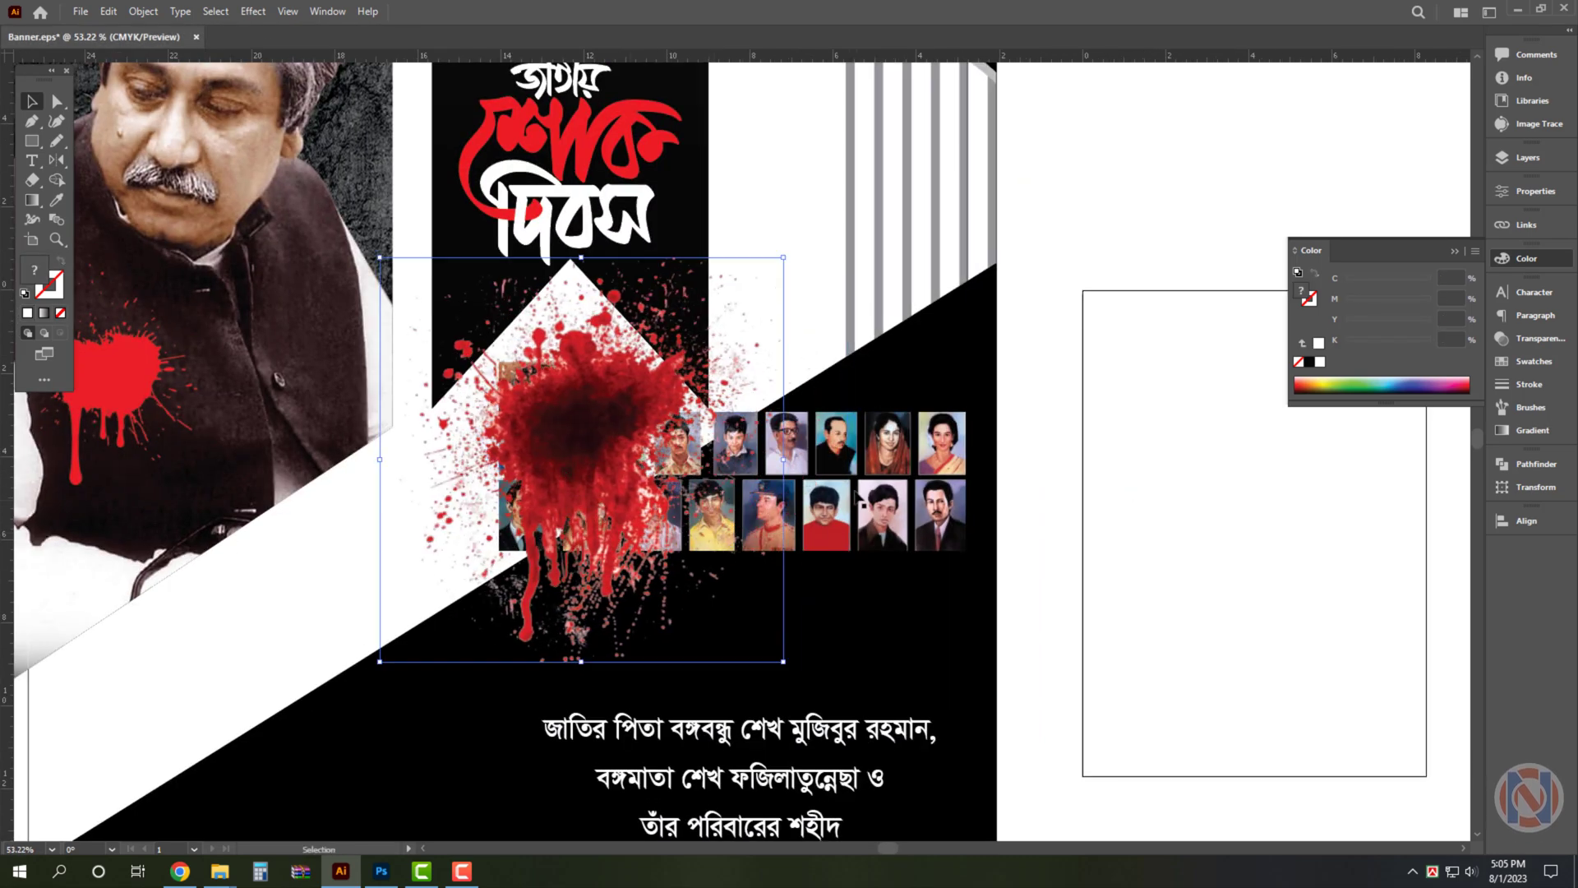
Bring the portrait collage in front of the blood splatter
{"action": "scroll", "coordinate": [748, 427], "scroll_direction": "up", "scroll_amount": 2}
{"action": "left_click", "coordinate": [748, 428]}
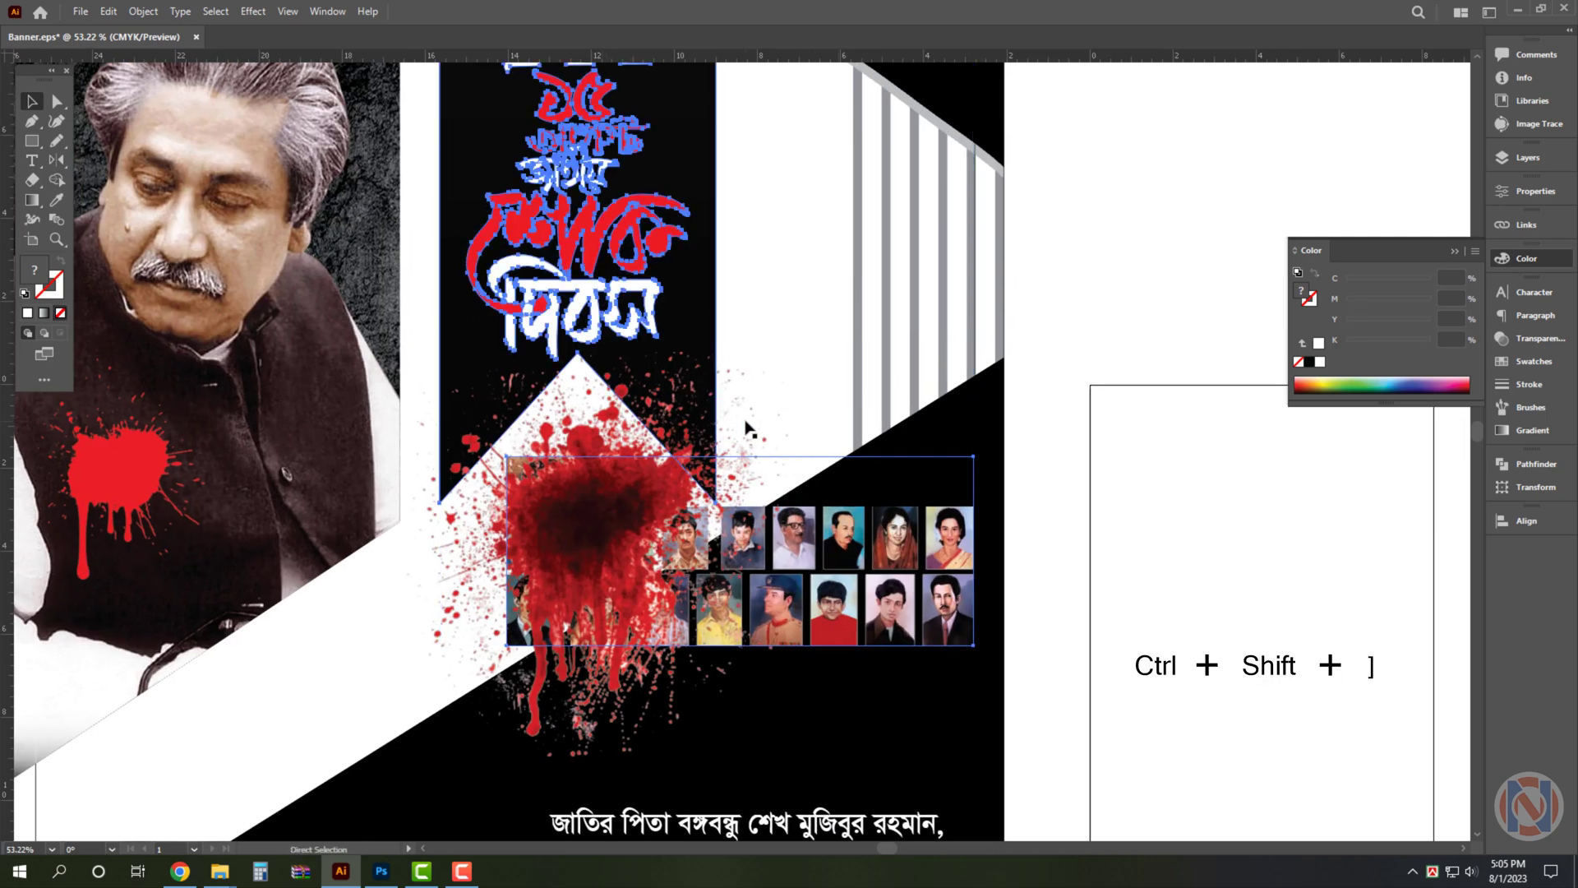
{"action": "key", "text": "ctrl+shift+bracketright"}
{"action": "left_click", "coordinate": [995, 494]}
Image Trace the splatter into black vector shapes
{"action": "scroll", "coordinate": [653, 575], "scroll_direction": "down", "scroll_amount": 2}
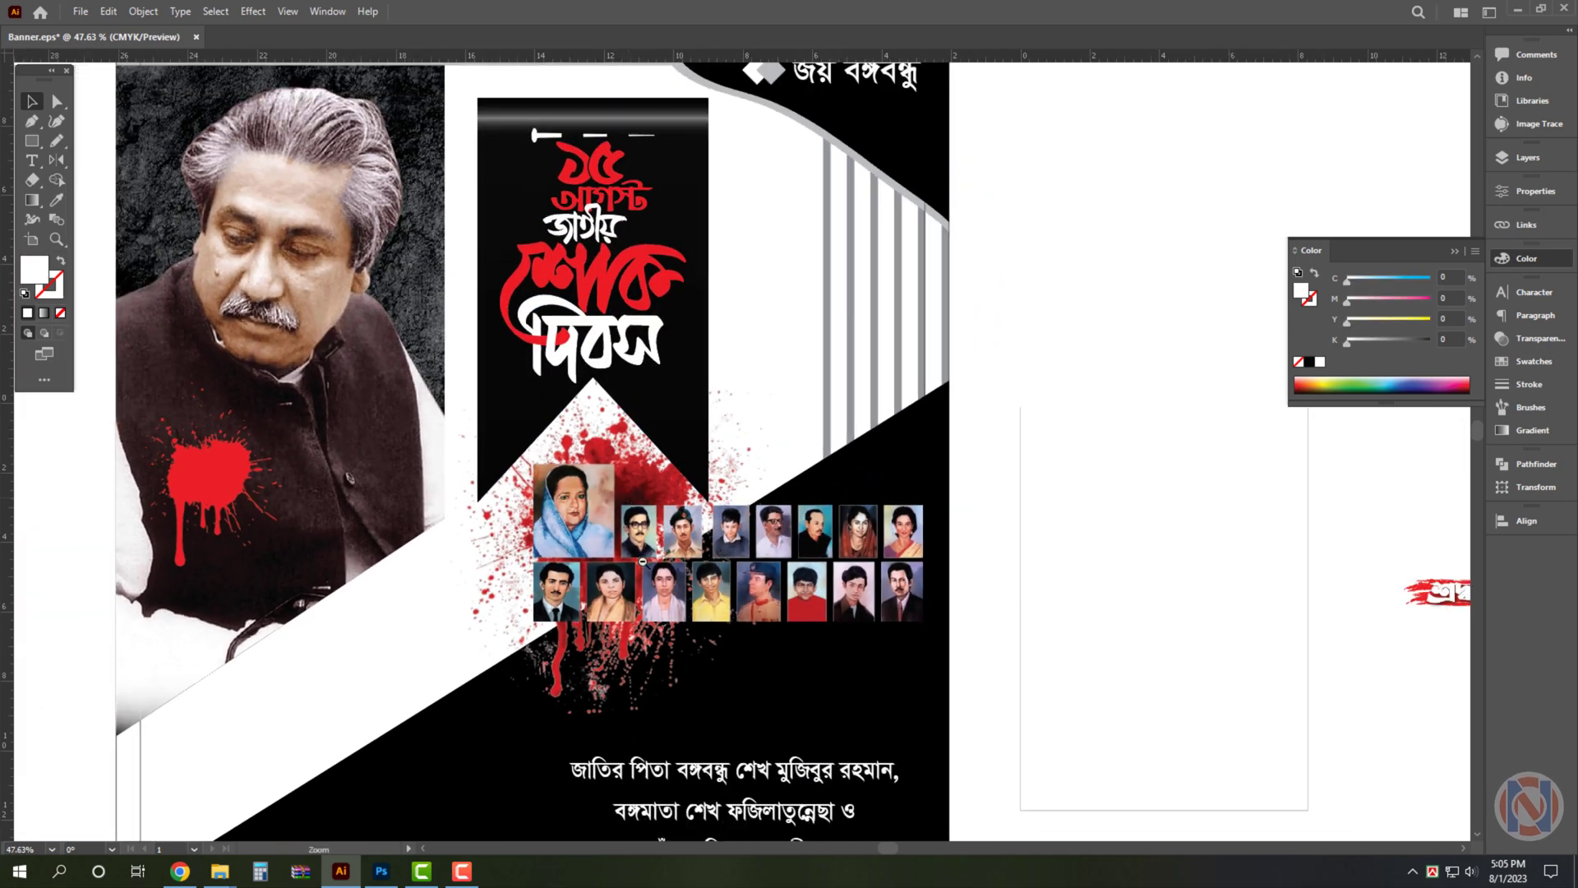
{"action": "left_click", "coordinate": [634, 586]}
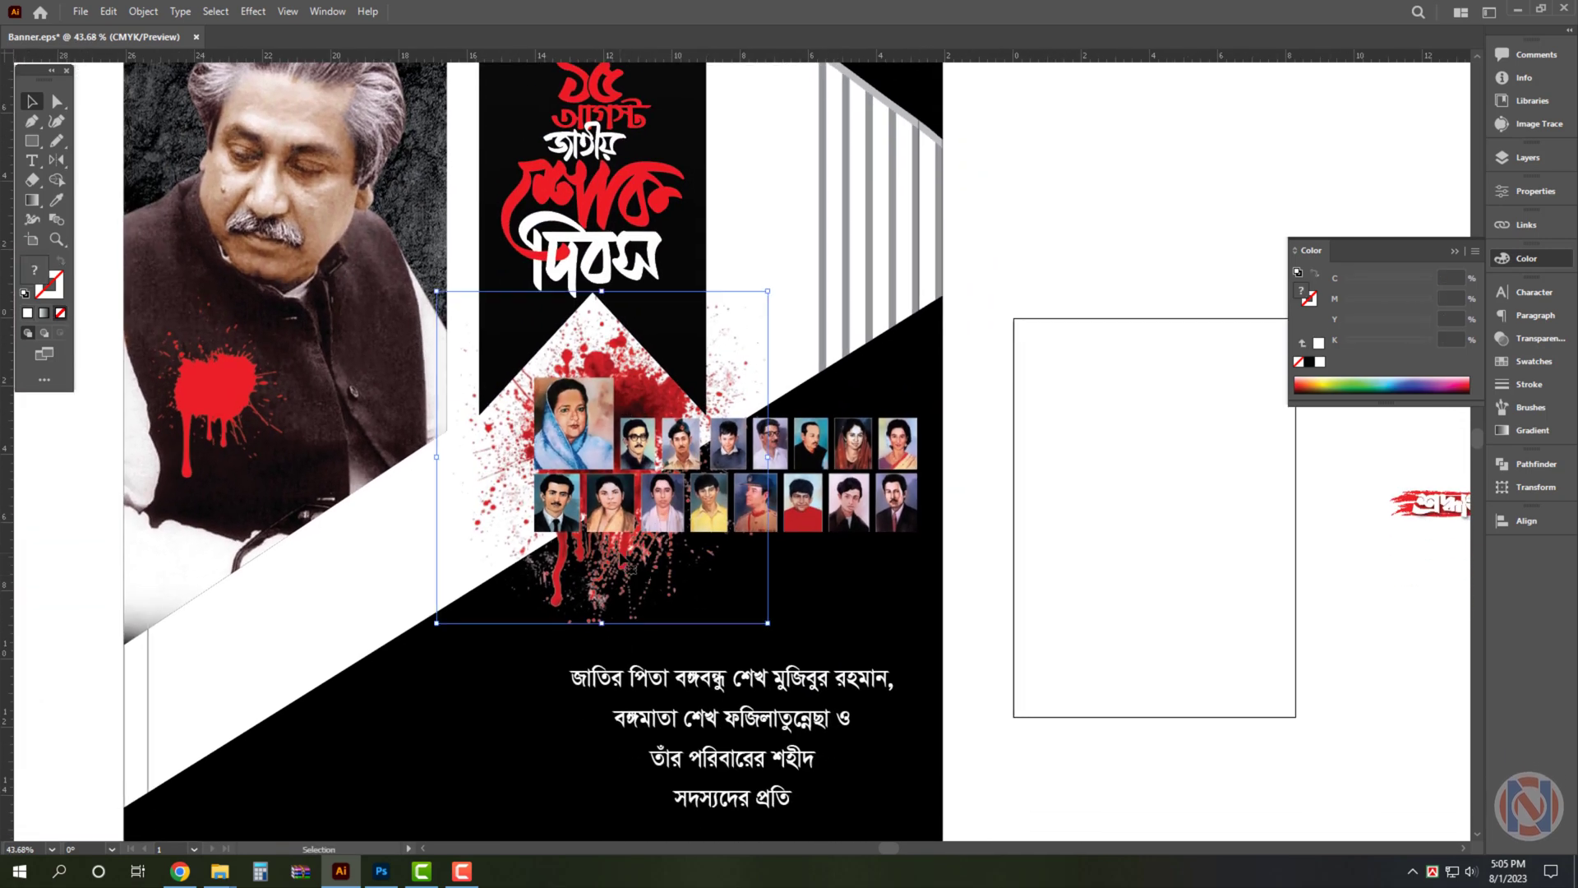
{"action": "key", "text": "ctrl+z"}
{"action": "key", "text": "ctrl+shift+z"}
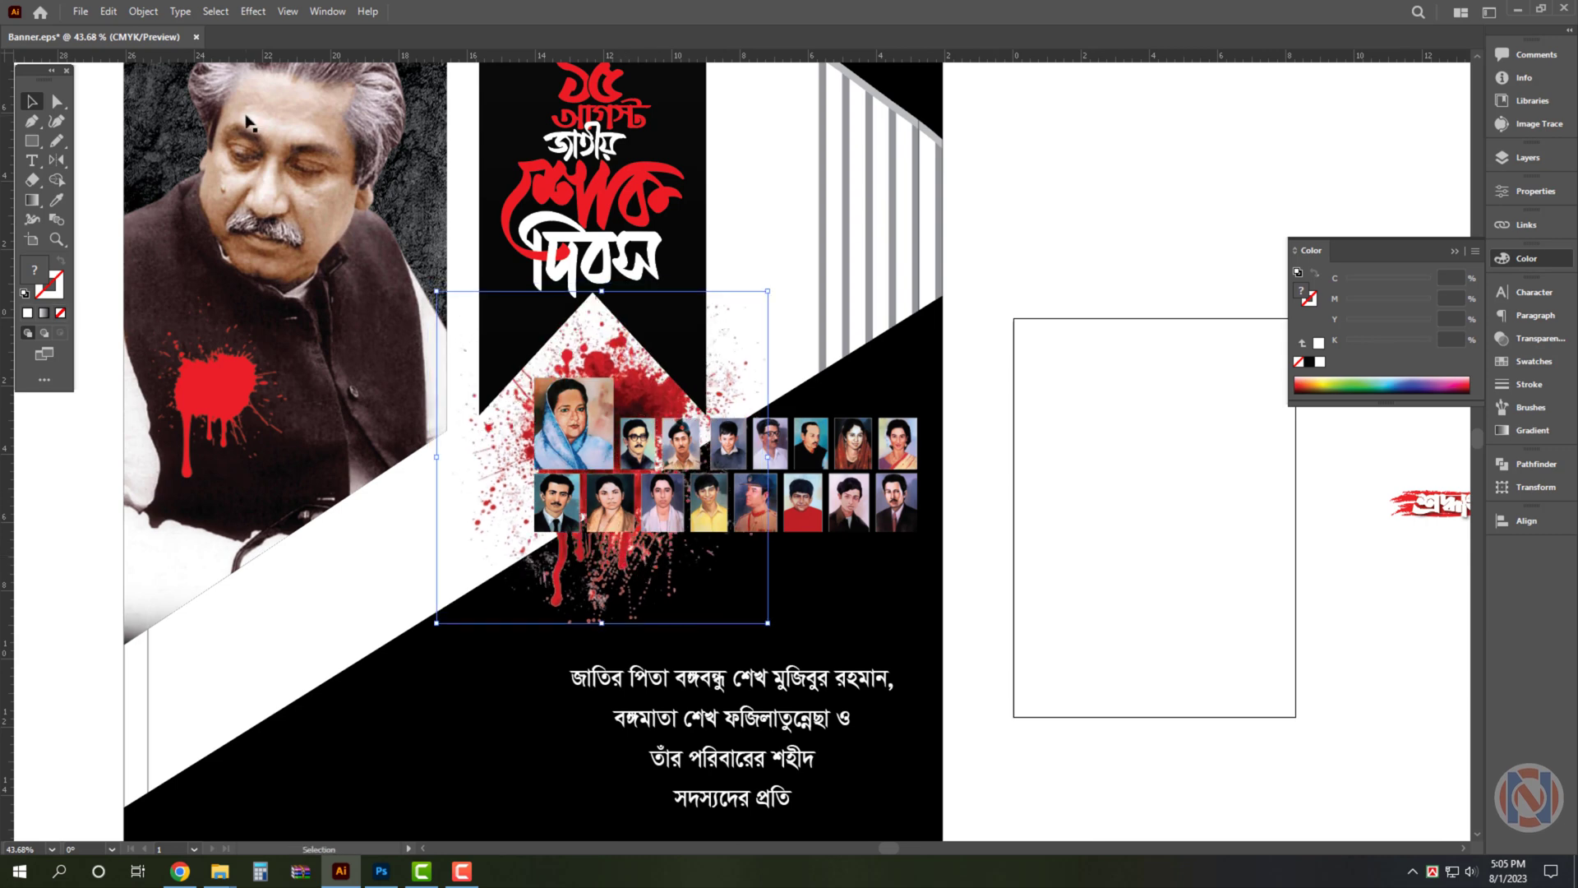
{"action": "left_click", "coordinate": [139, 11]}
{"action": "mouse_move", "coordinate": [179, 546]}
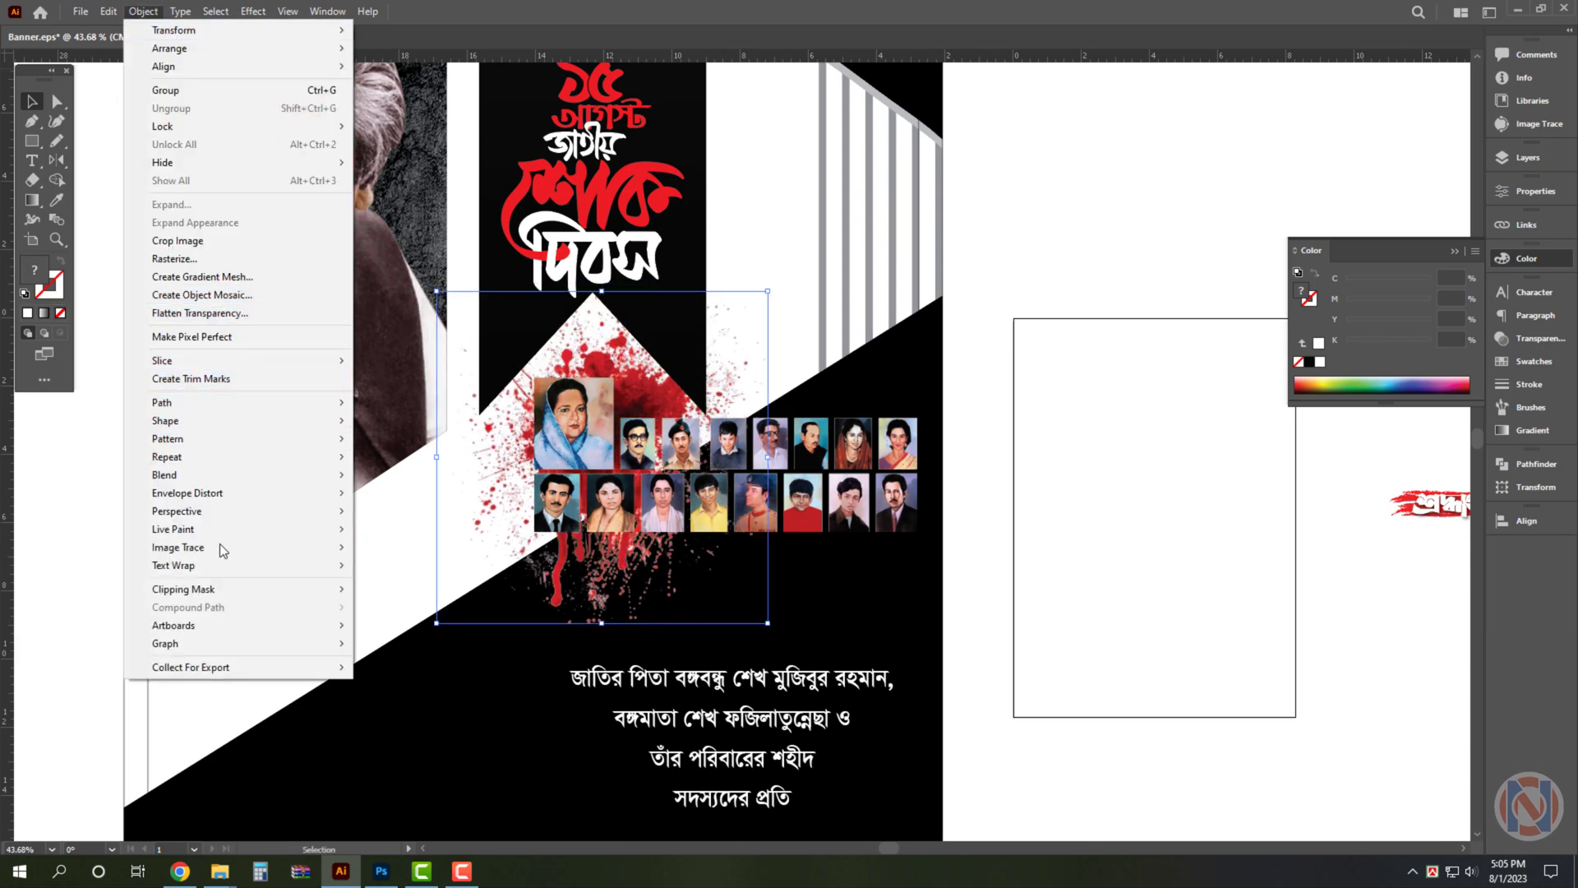
{"action": "left_click", "coordinate": [420, 566]}
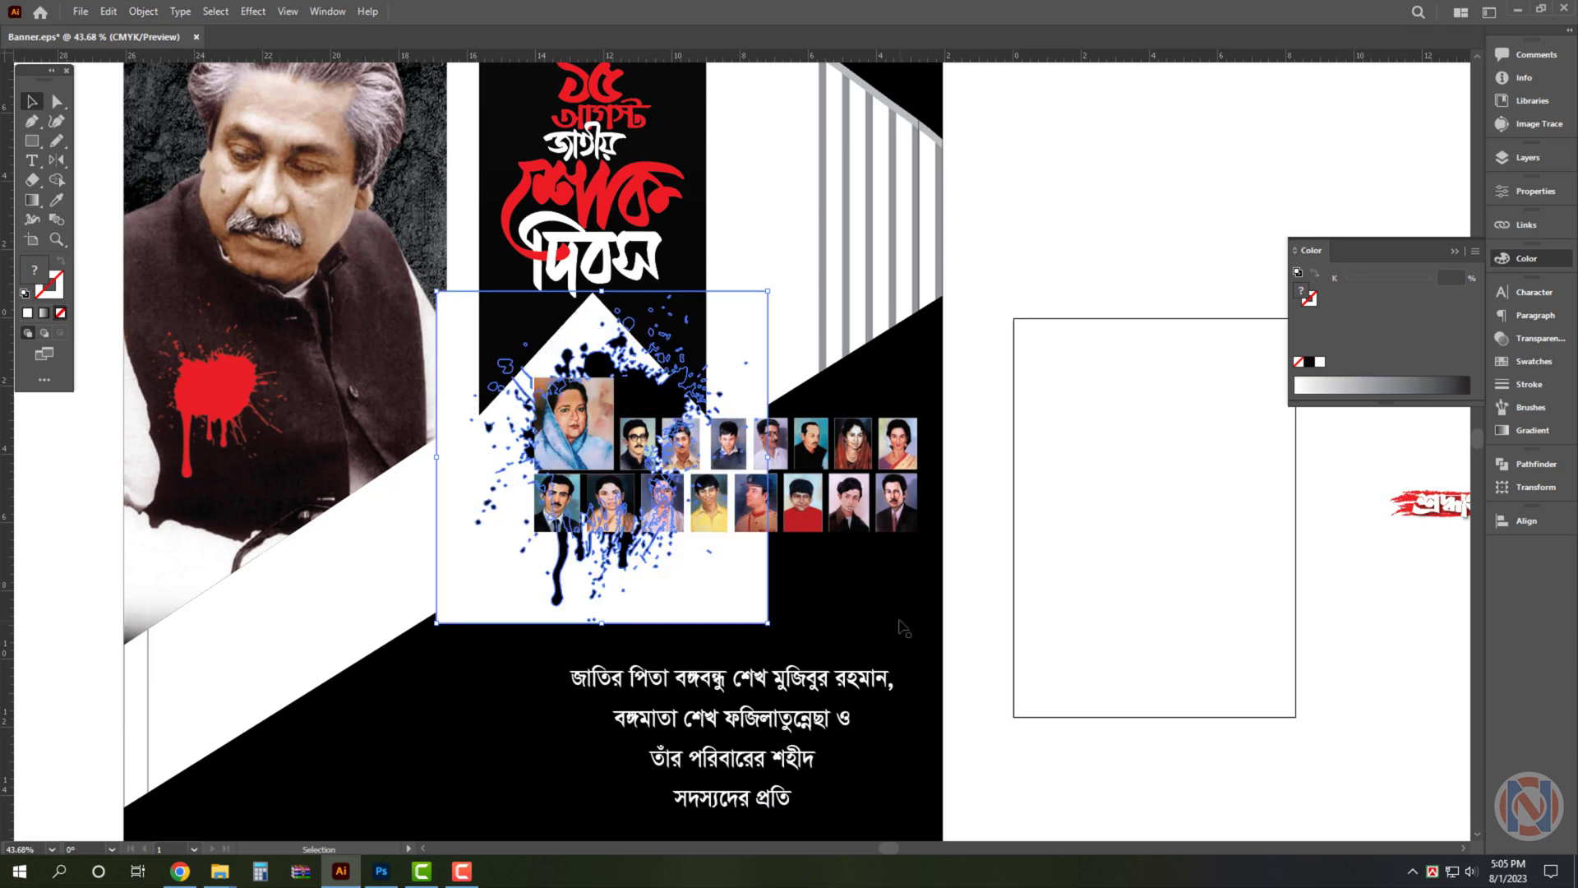
Move the traced splatter onto the empty rectangle, ungroup it and select its white shapes
{"action": "scroll", "coordinate": [576, 567], "scroll_direction": "right", "scroll_amount": 3}
{"action": "mouse_move", "coordinate": [553, 564]}
{"action": "left_mouse_down"}
{"action": "mouse_move", "coordinate": [867, 378]}
{"action": "mouse_move", "coordinate": [796, 349]}
{"action": "left_mouse_up"}
{"action": "right_click", "coordinate": [807, 290]}
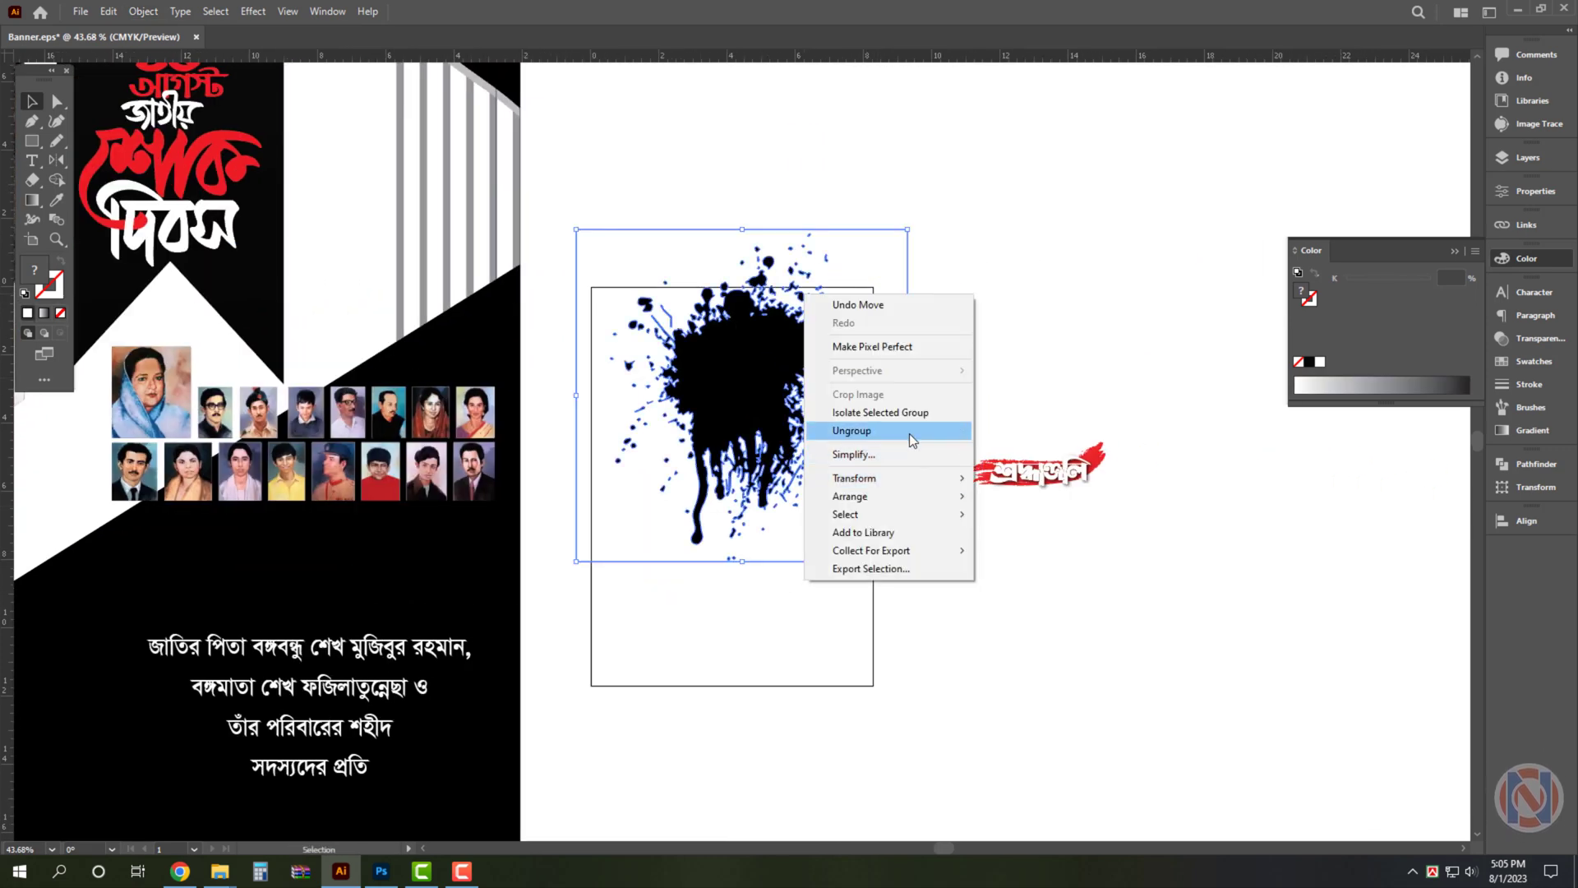
{"action": "left_click", "coordinate": [909, 432]}
{"action": "left_click", "coordinate": [1038, 232]}
{"action": "left_click", "coordinate": [882, 259]}
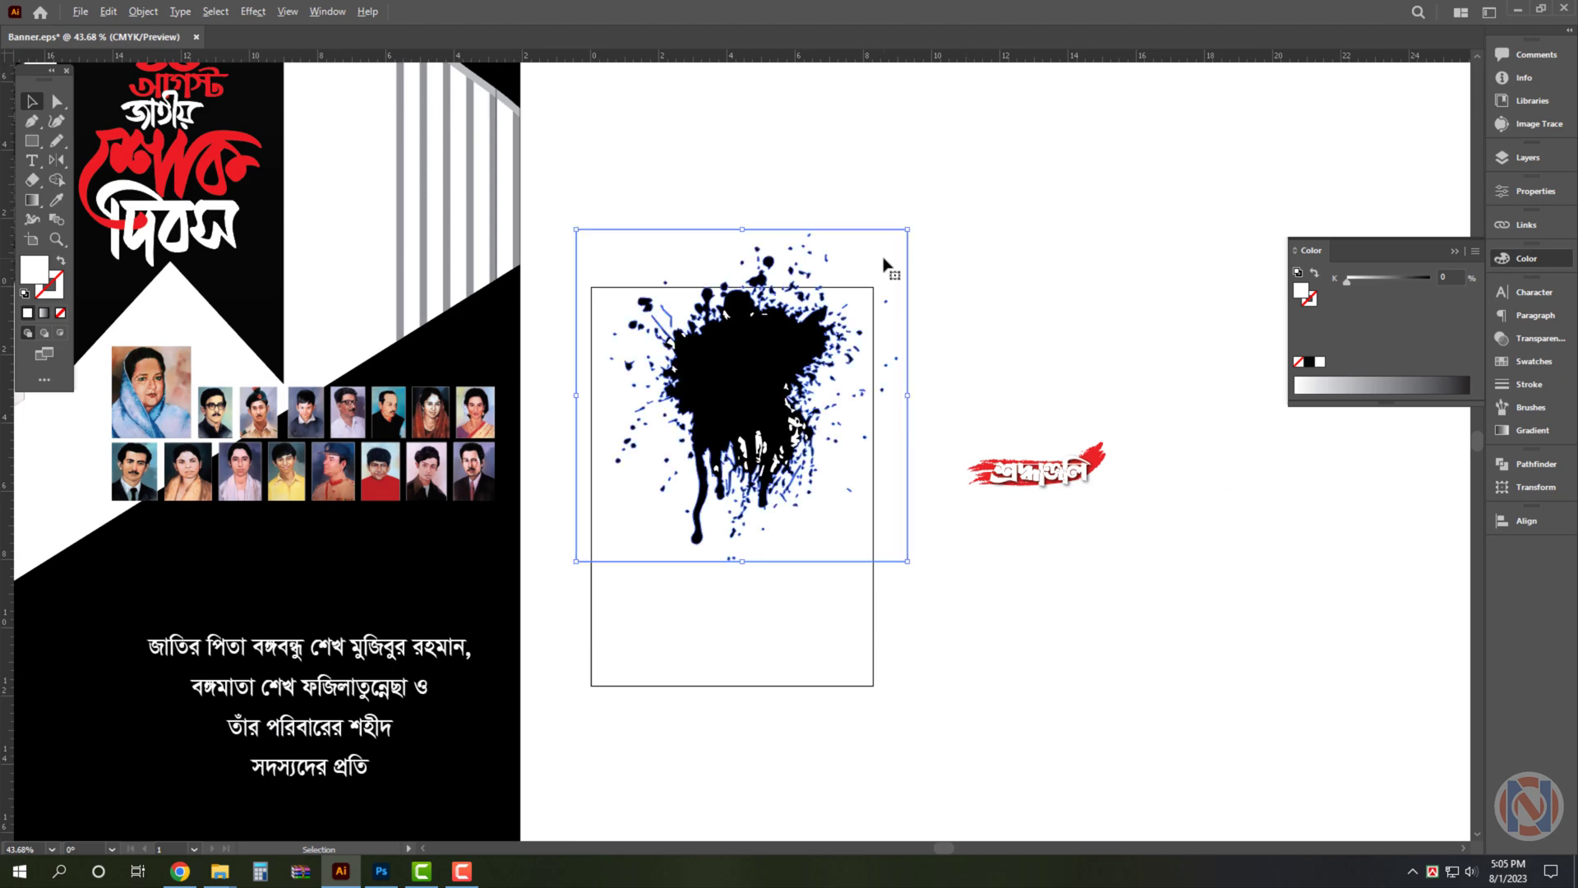
{"action": "key", "text": "alt+s"}
{"action": "key", "text": "Escape"}
{"action": "left_click", "coordinate": [760, 212]}
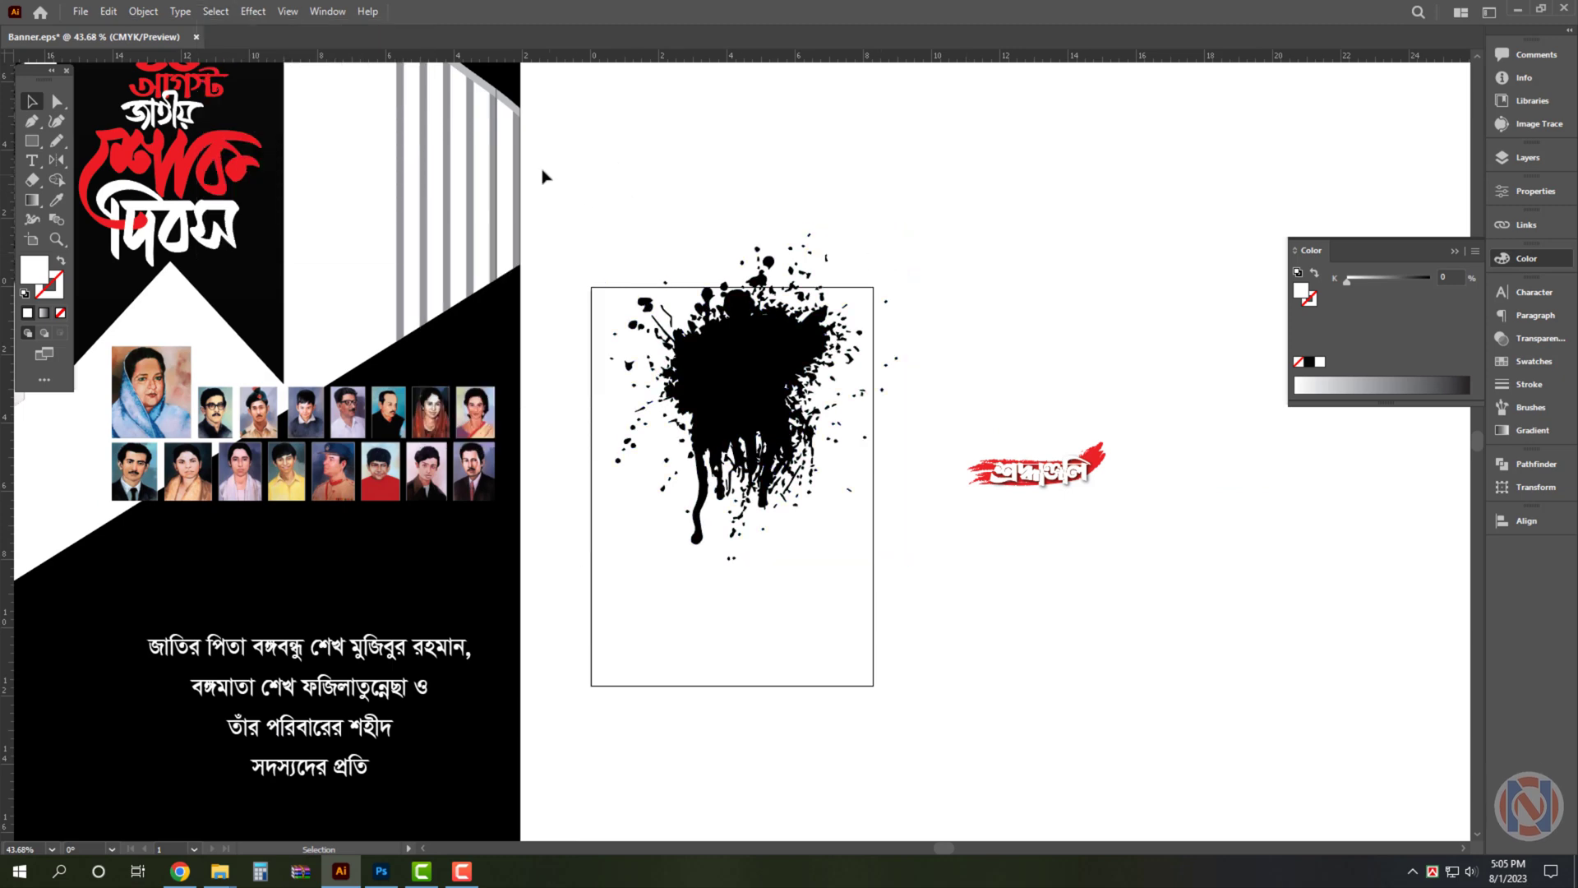
Select the whole splatter and fill it with the title's red using the Eyedropper
{"action": "left_click_drag", "start_coordinate": [542, 176], "coordinate": [993, 760]}
{"action": "key", "text": "a"}
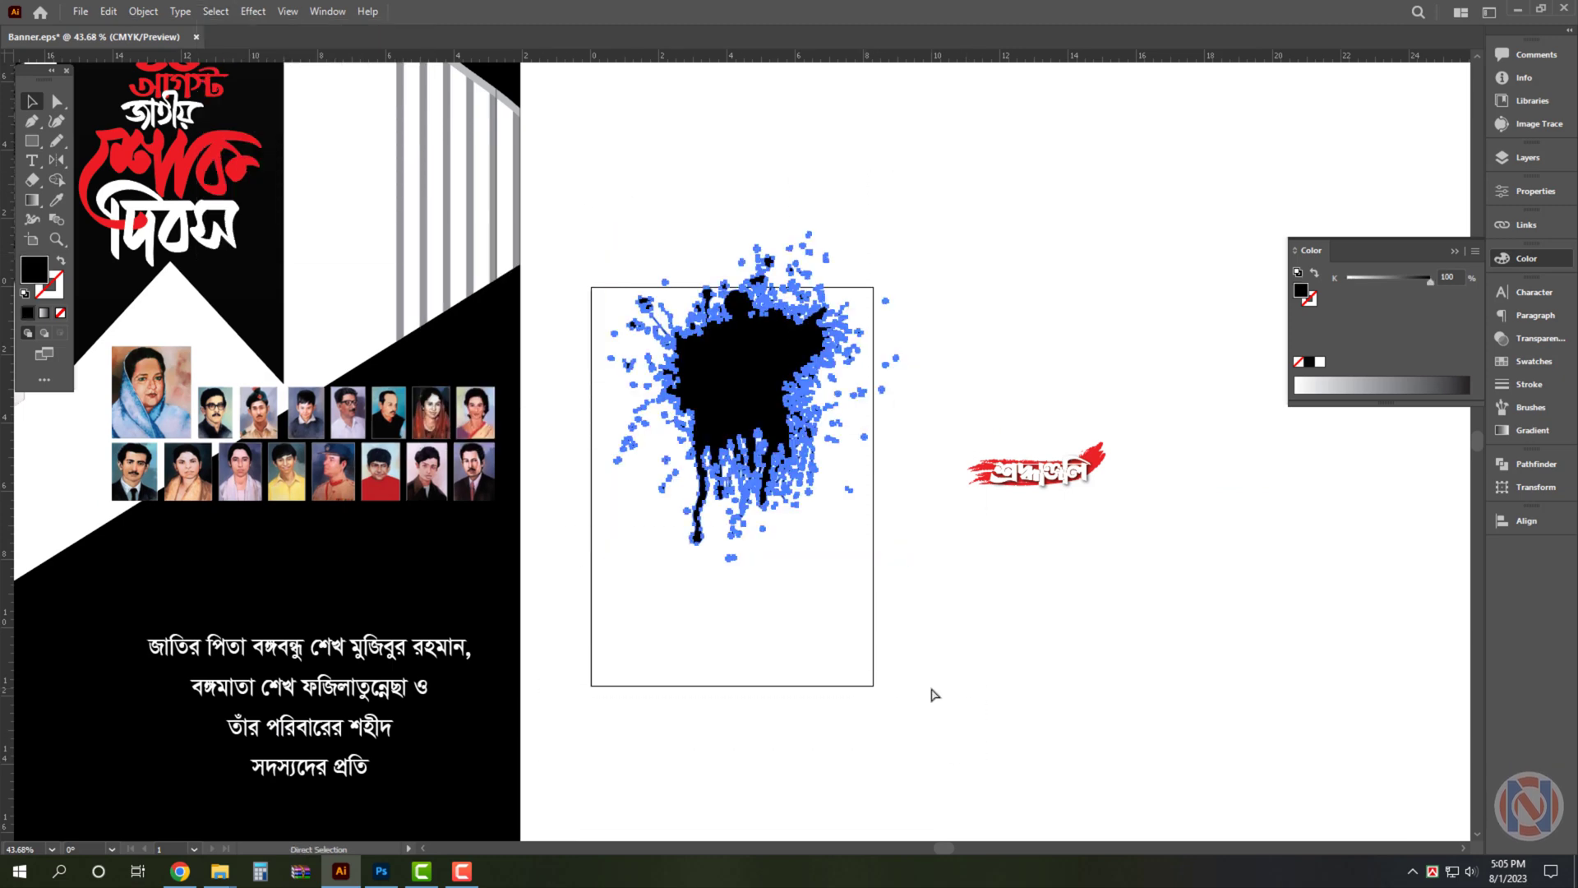
{"action": "key", "text": "v"}
{"action": "scroll", "coordinate": [126, 257], "scroll_direction": "up", "scroll_amount": 2}
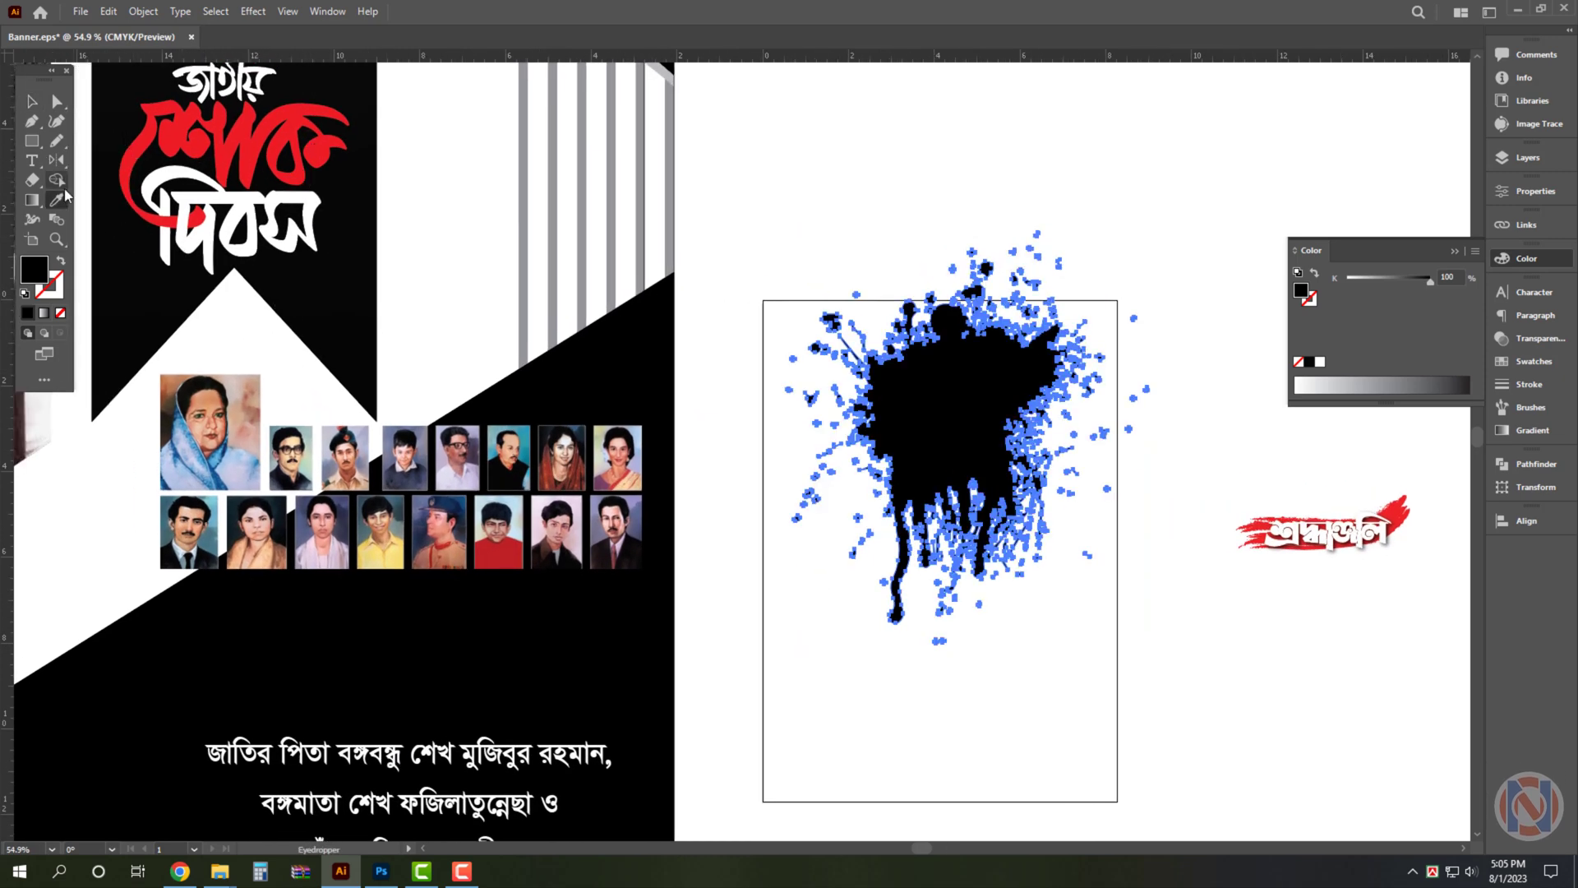
{"action": "left_click", "coordinate": [56, 200]}
{"action": "left_click", "coordinate": [309, 161]}
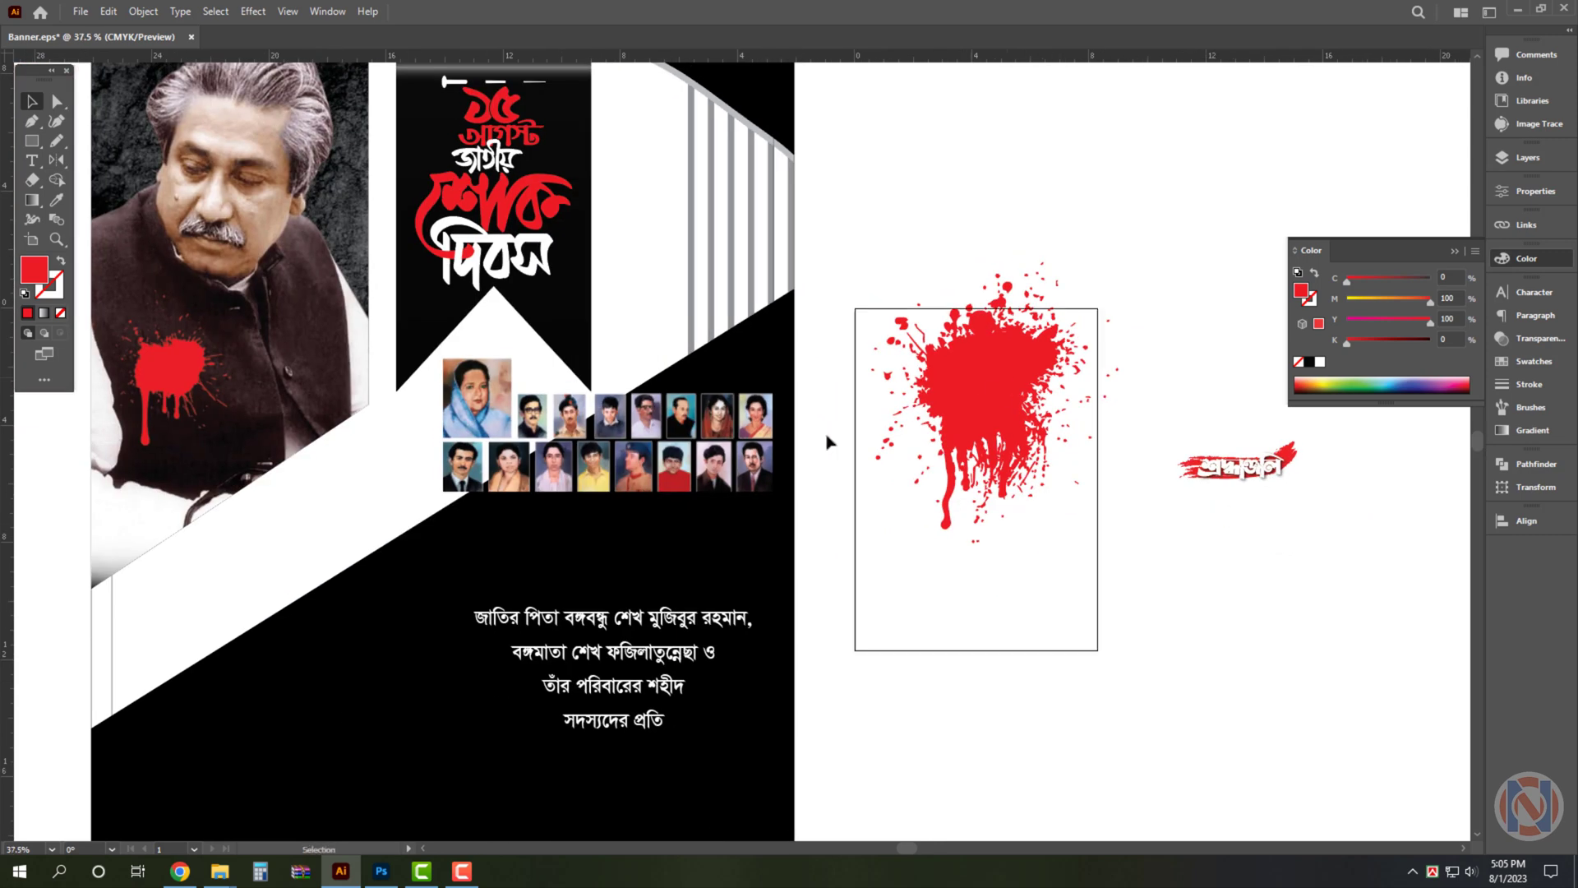
Move the red blood splatter onto the poster, just behind the portrait grid
{"action": "mouse_move", "coordinate": [662, 559]}
{"action": "left_mouse_down"}
{"action": "mouse_move", "coordinate": [629, 567]}
{"action": "mouse_move", "coordinate": [629, 593]}
{"action": "left_mouse_up"}
{"action": "left_click_drag", "start_coordinate": [532, 498], "coordinate": [551, 466]}
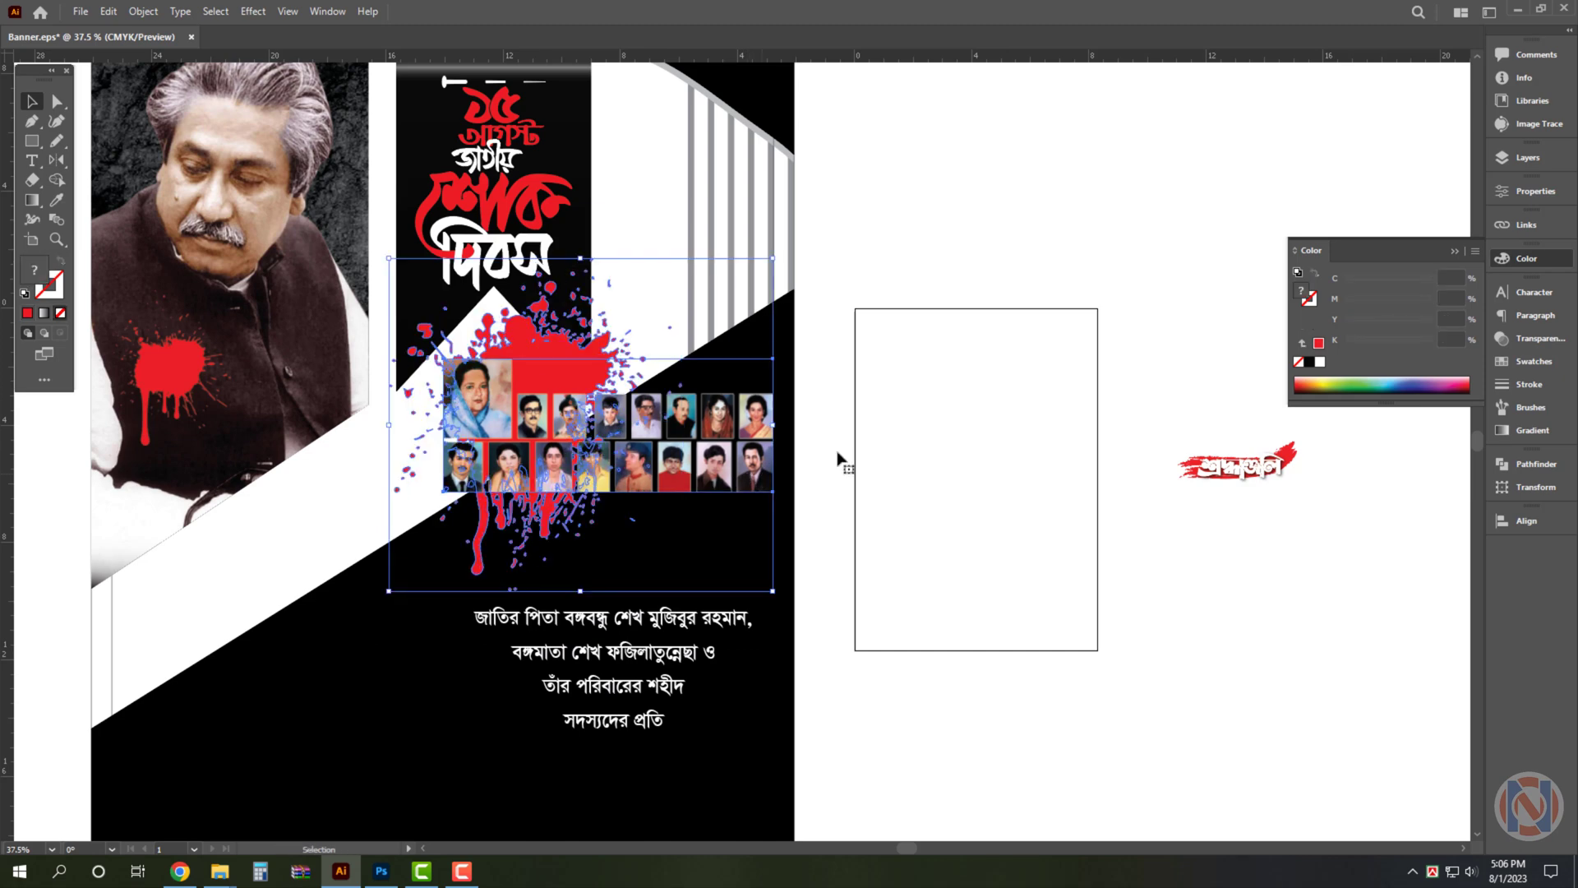
{"action": "left_click", "coordinate": [902, 434]}
{"action": "mouse_move", "coordinate": [918, 417]}
{"action": "left_mouse_down"}
{"action": "mouse_move", "coordinate": [649, 456]}
{"action": "mouse_move", "coordinate": [658, 473]}
{"action": "left_mouse_up"}
Scale the splatter up toward the lower left so it drips downward
{"action": "key", "text": "v"}
{"action": "left_click", "coordinate": [481, 572]}
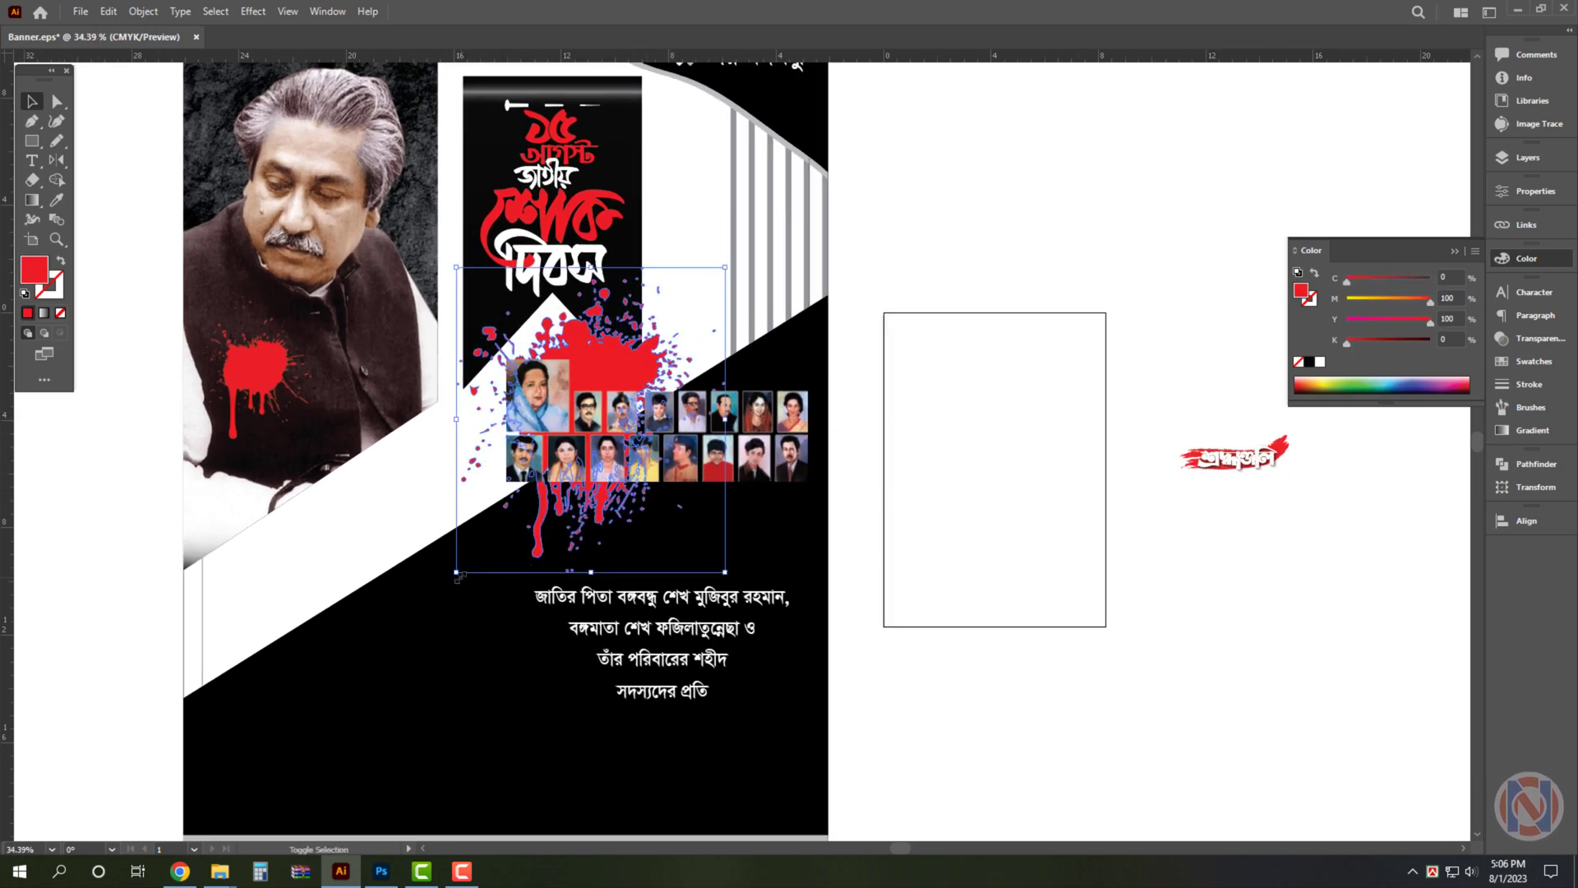
{"action": "left_click_drag", "start_coordinate": [458, 573], "coordinate": [399, 637]}
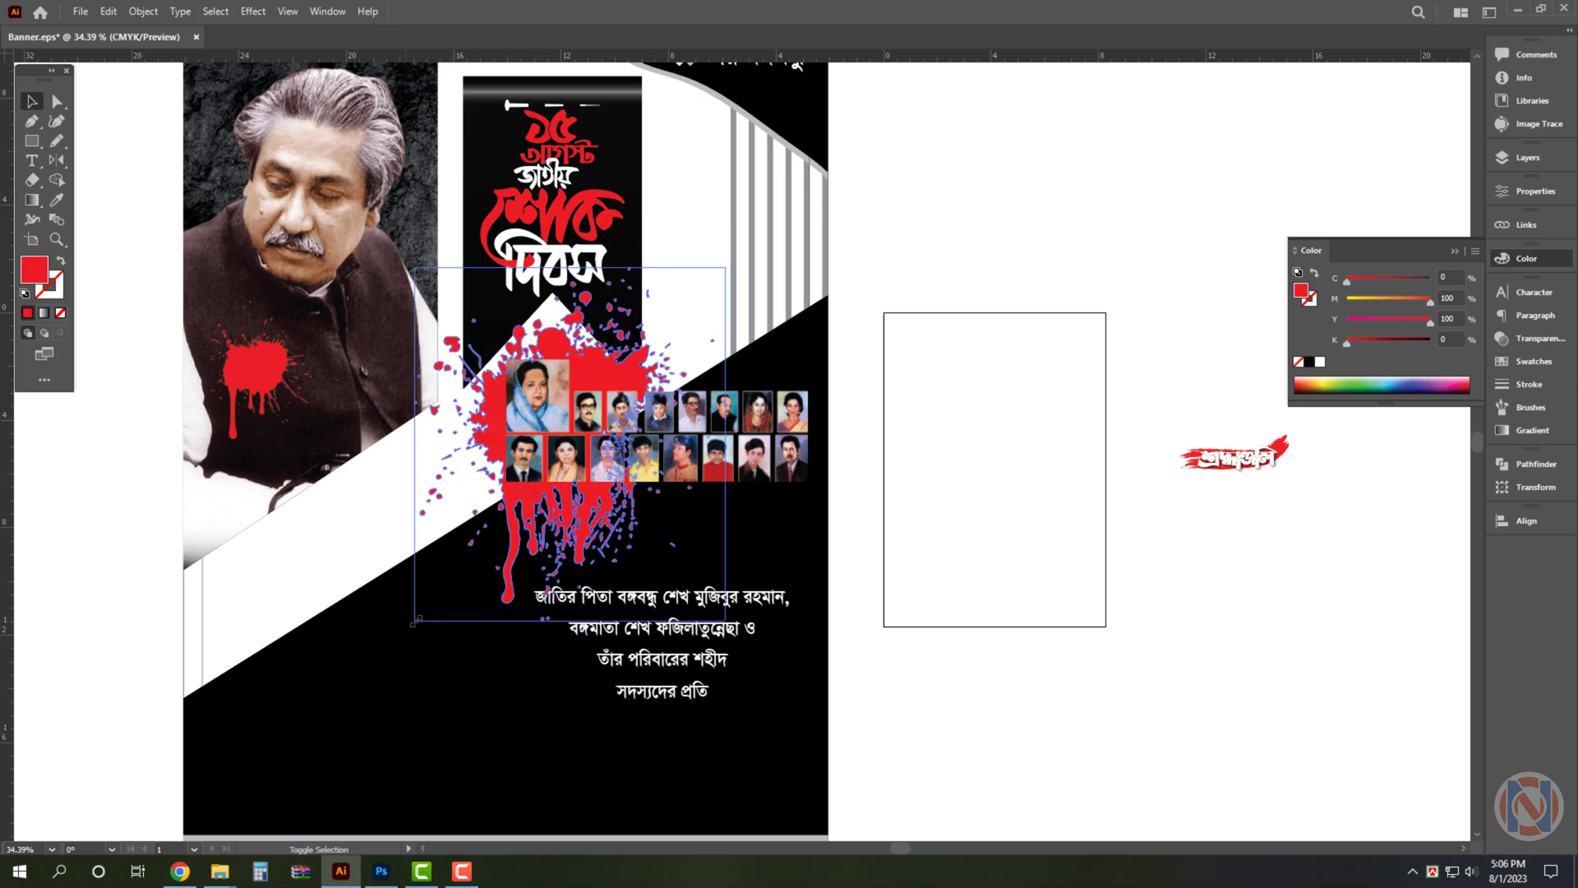
{"action": "left_click", "coordinate": [950, 366]}
Shrink the vertical headline banner slightly
{"action": "scroll", "coordinate": [913, 341], "scroll_direction": "down", "scroll_amount": 2}
{"action": "scroll", "coordinate": [1120, 454], "scroll_direction": "down", "scroll_amount": 2}
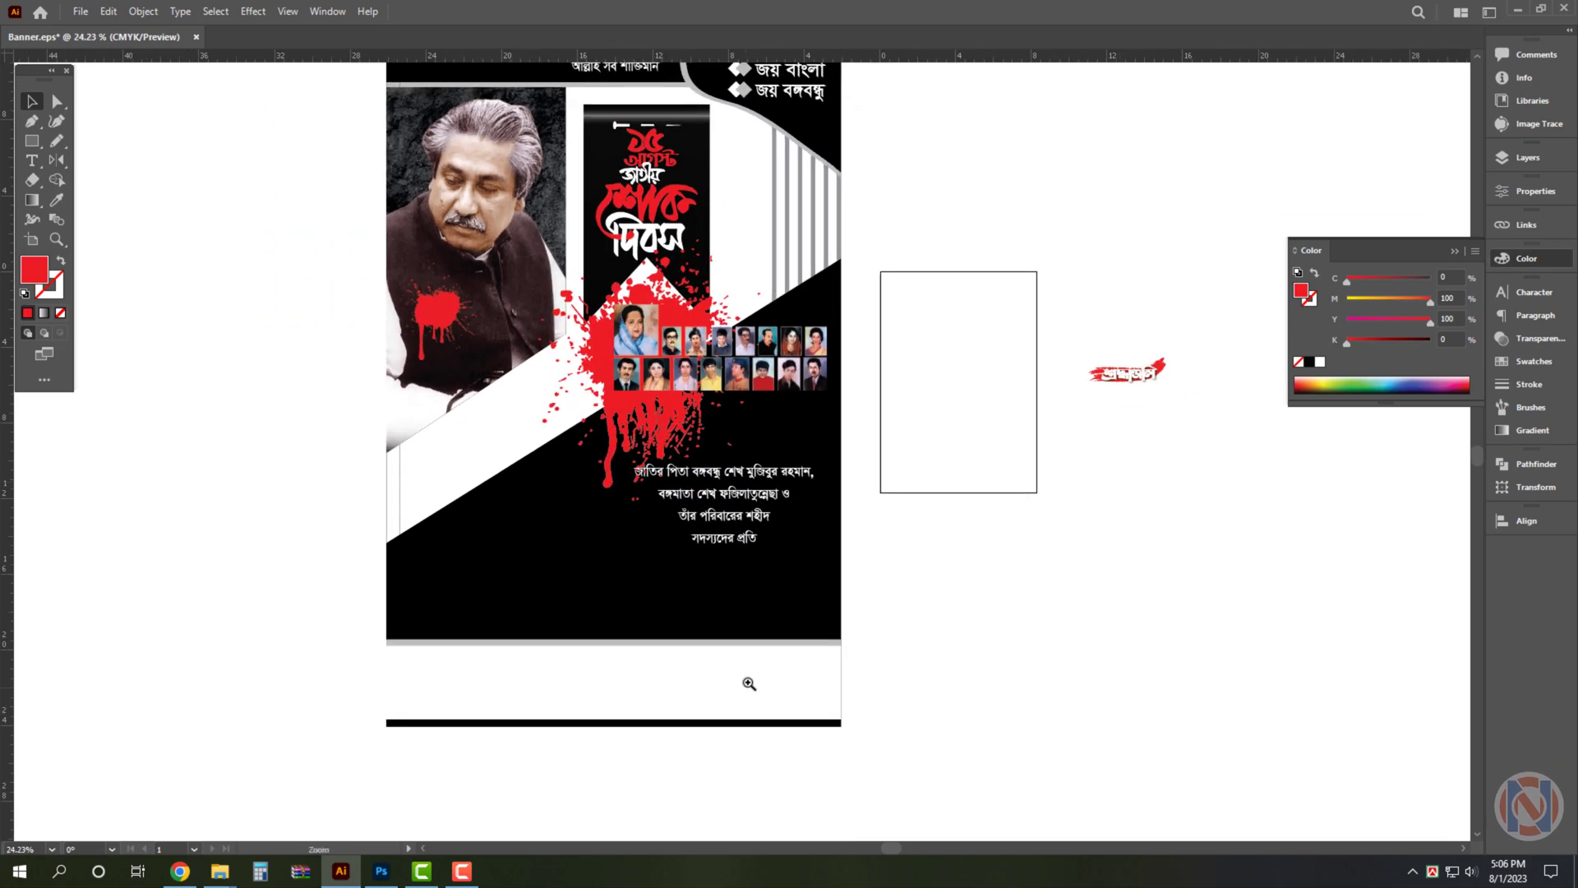
{"action": "left_click_drag", "start_coordinate": [729, 563], "coordinate": [744, 563]}
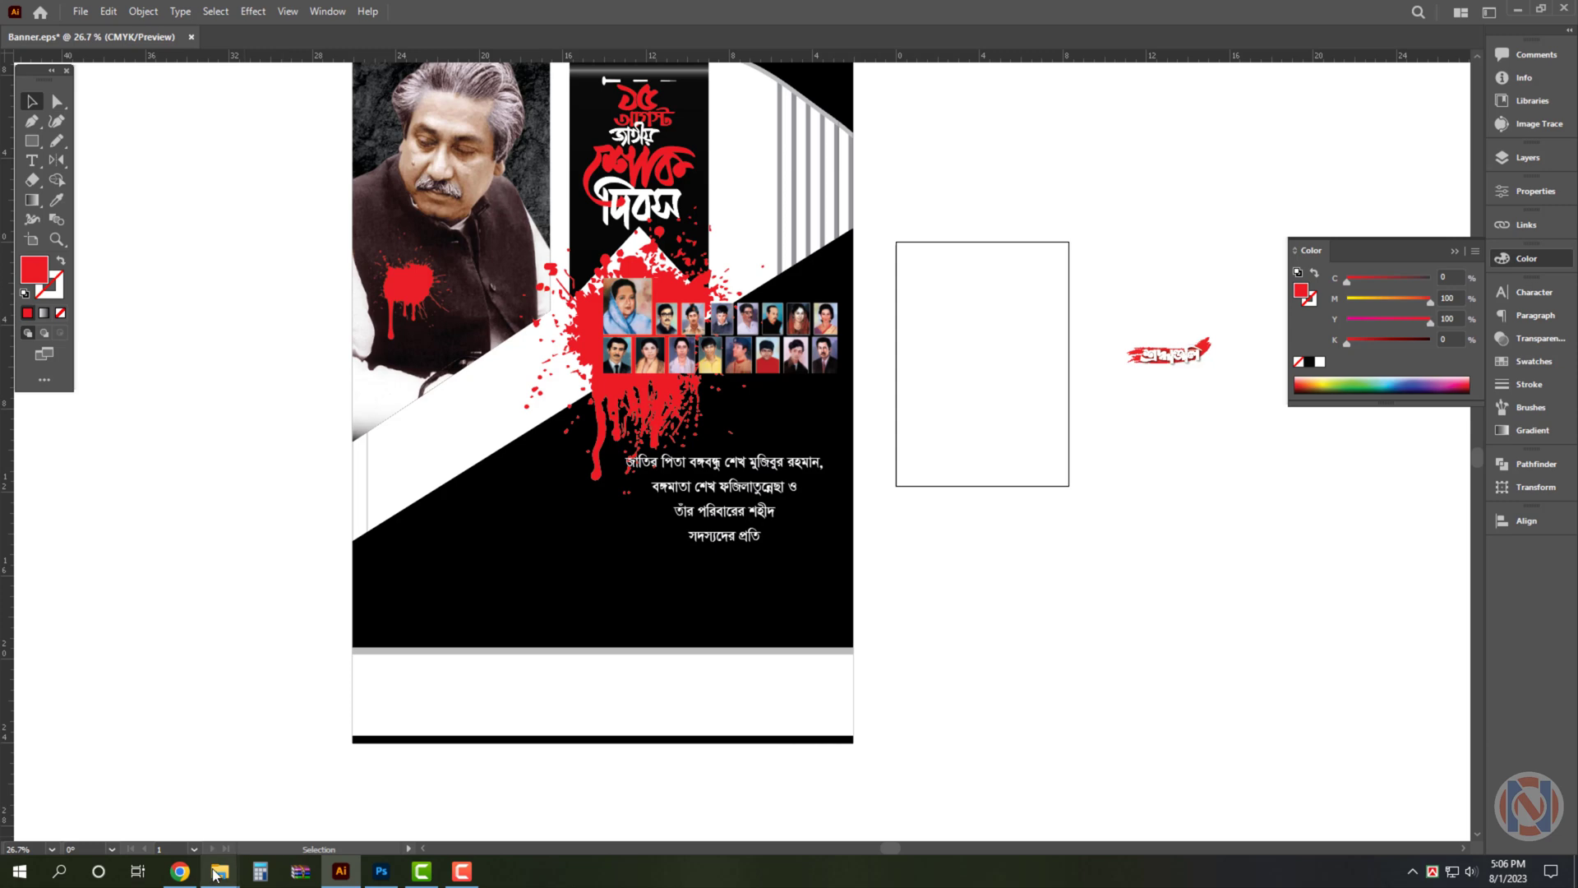
{"action": "left_click_drag", "start_coordinate": [934, 281], "coordinate": [914, 386]}
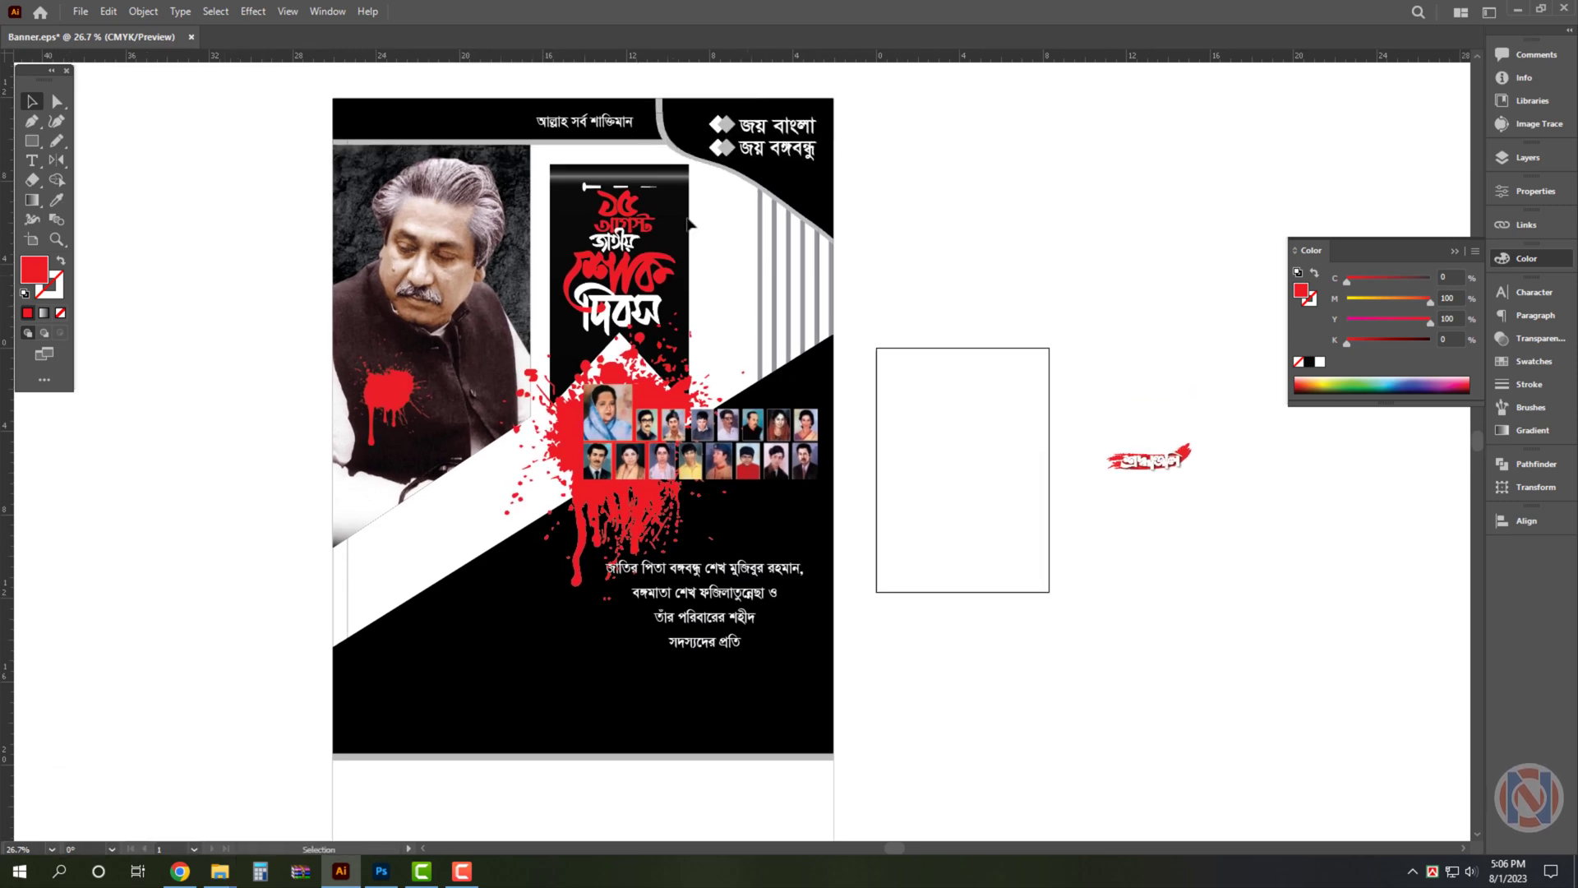
{"action": "scroll", "coordinate": [689, 222], "scroll_direction": "up", "scroll_amount": 4}
{"action": "left_click", "coordinate": [628, 292]}
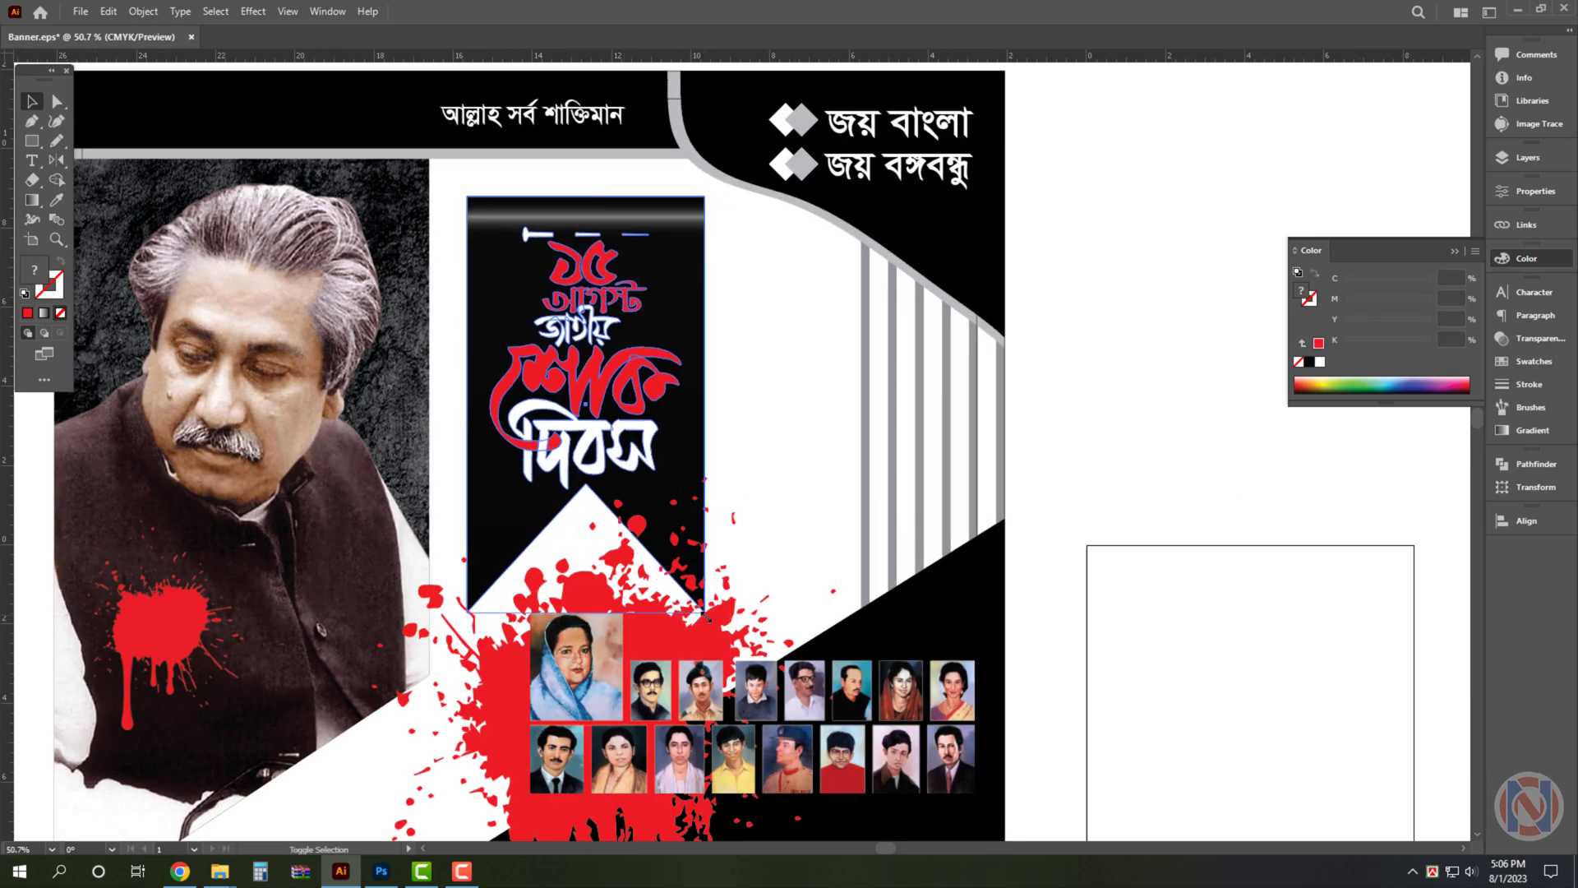
{"action": "left_click_drag", "start_coordinate": [730, 658], "coordinate": [649, 321]}
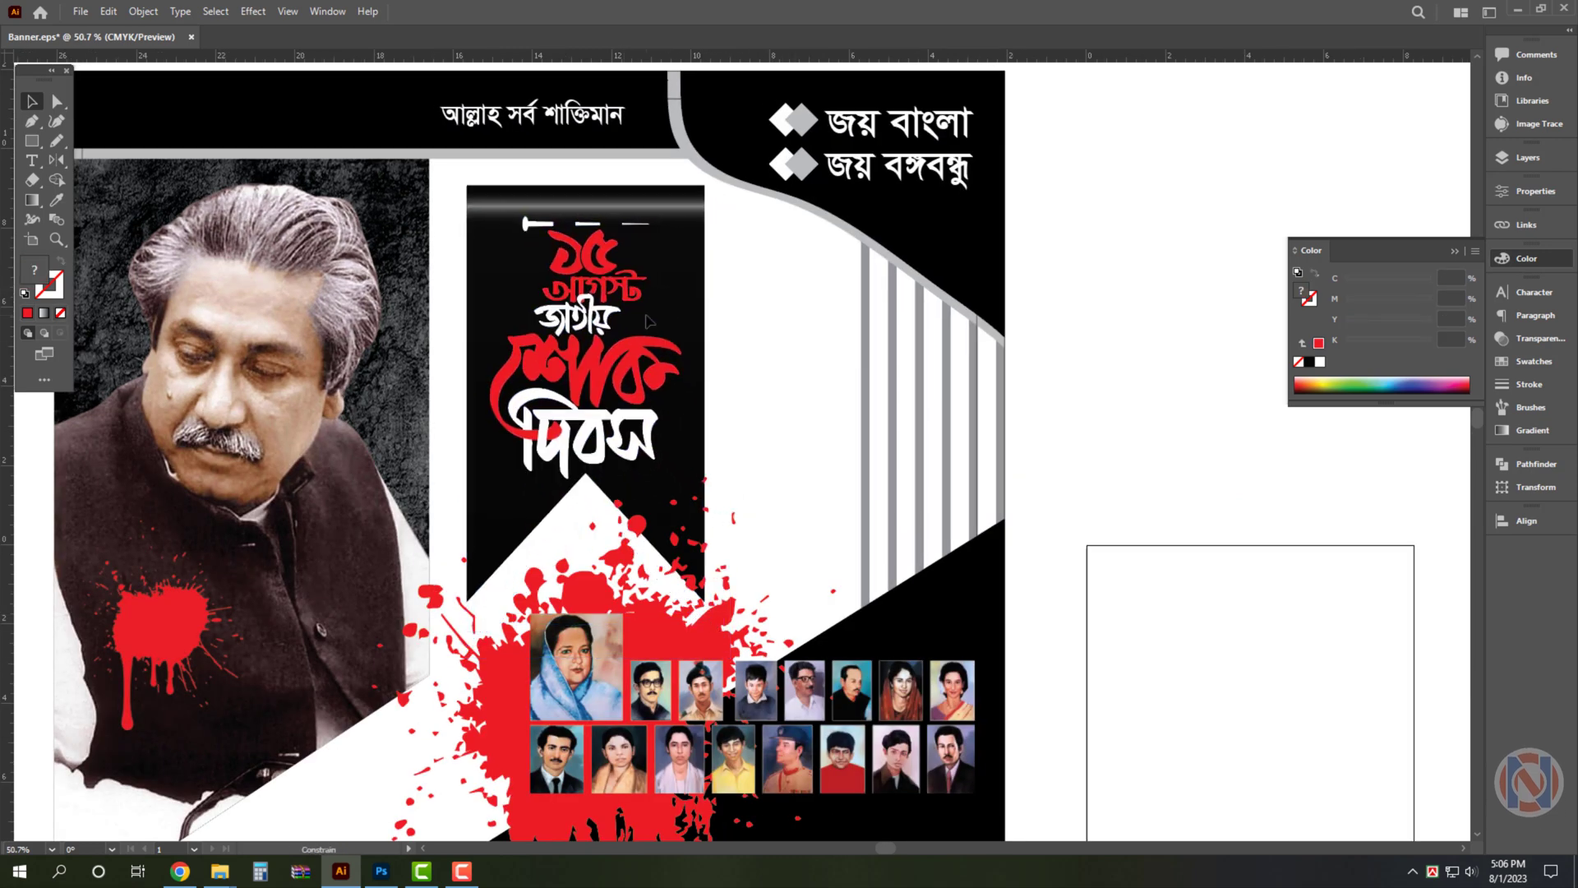
{"action": "left_click", "coordinate": [865, 452]}
{"action": "left_click", "coordinate": [1139, 408]}
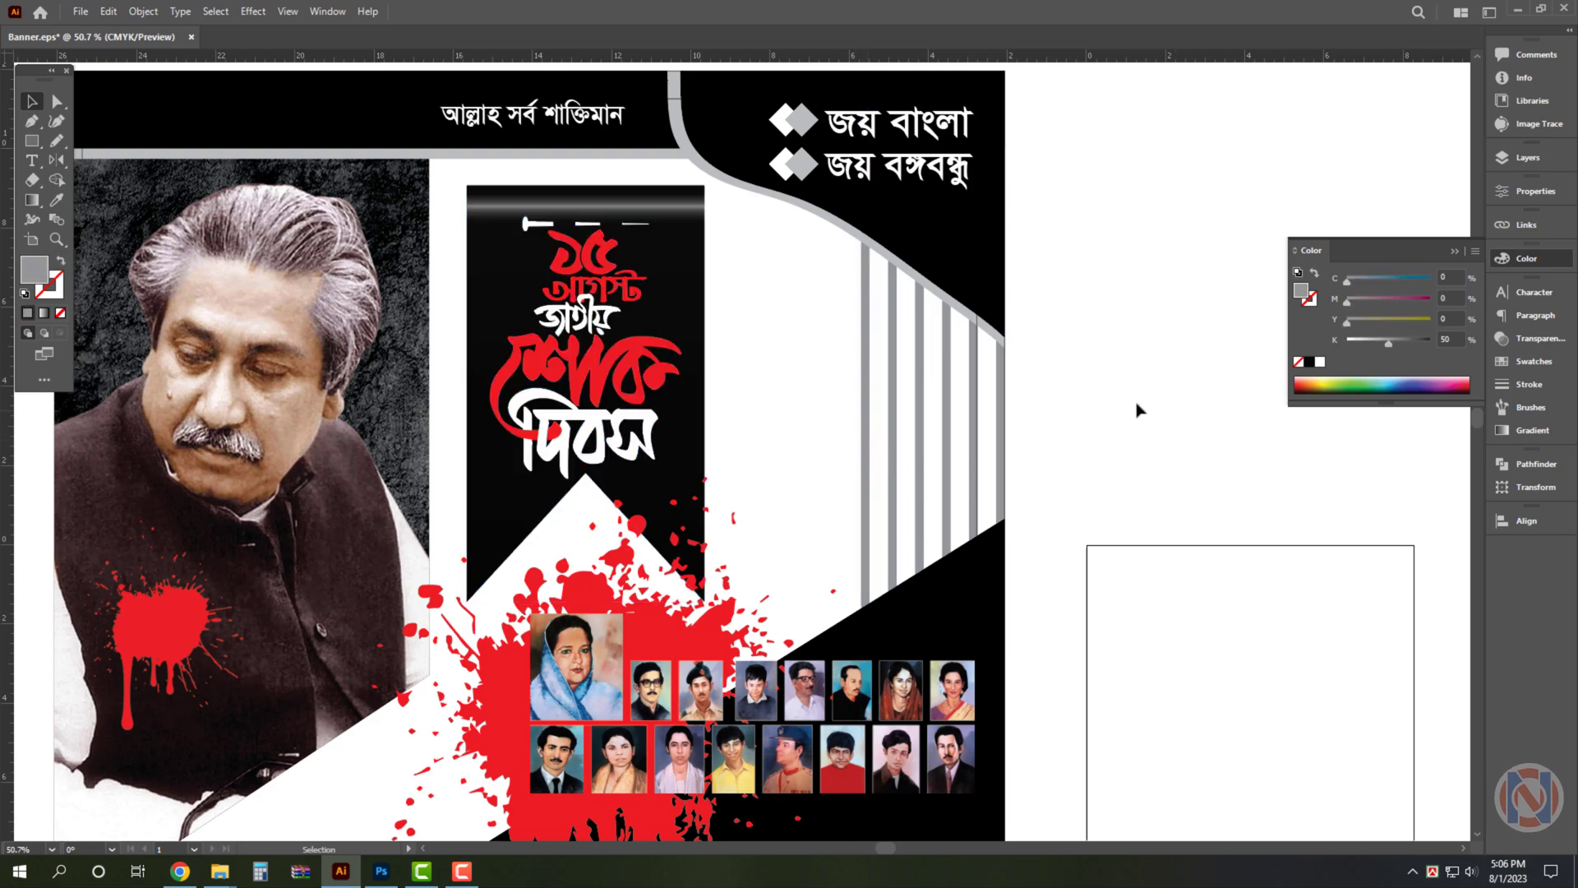
{"action": "scroll", "coordinate": [1019, 438], "scroll_direction": "down", "scroll_amount": 1}
Place the red-brush শ্রদ্ধাঞ্জলি title at the poster's bottom right
{"action": "key", "text": "a"}
{"action": "key", "text": "v"}
{"action": "scroll", "coordinate": [1100, 308], "scroll_direction": "down", "scroll_amount": 1}
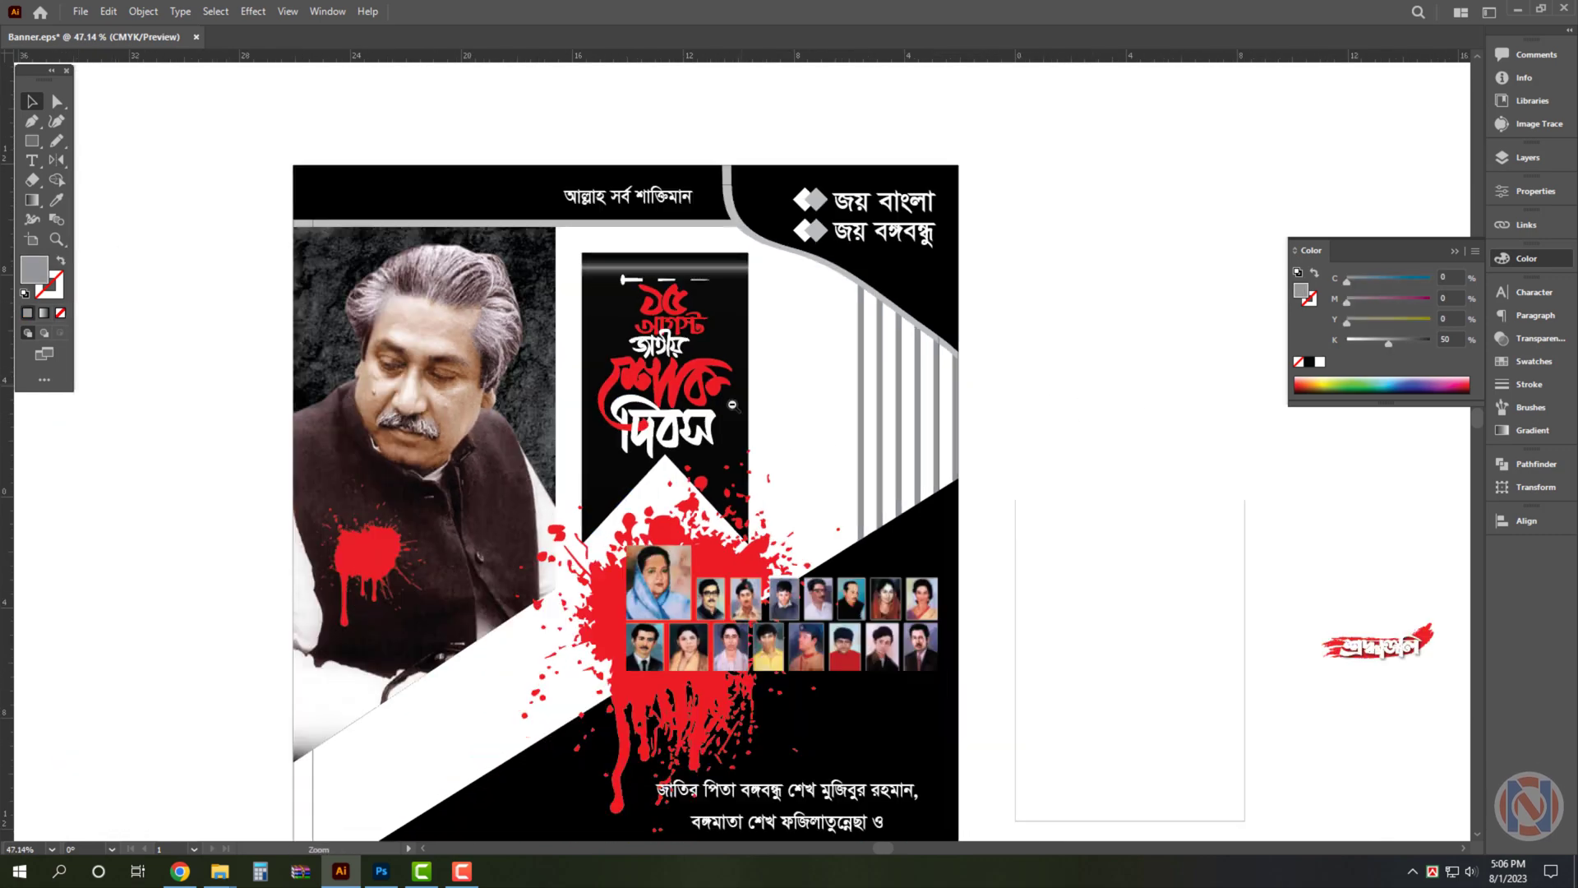
{"action": "scroll", "coordinate": [1100, 308], "scroll_direction": "down", "scroll_amount": 3}
{"action": "scroll", "coordinate": [926, 452], "scroll_direction": "down", "scroll_amount": 3}
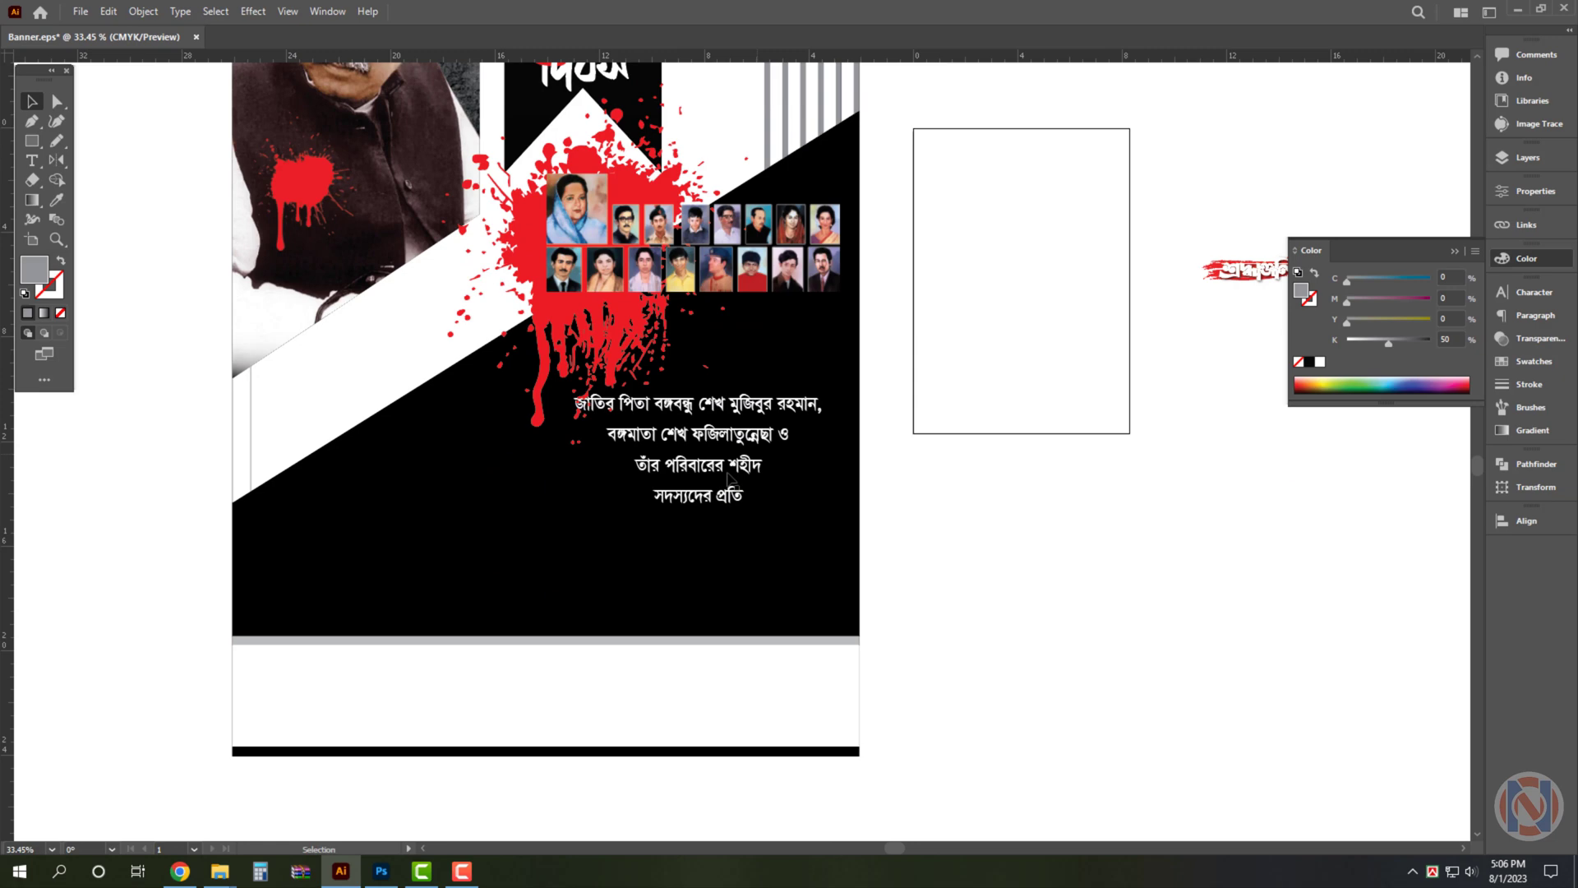
{"action": "left_click", "coordinate": [680, 444]}
{"action": "scroll", "coordinate": [698, 493], "scroll_direction": "up", "scroll_amount": 2}
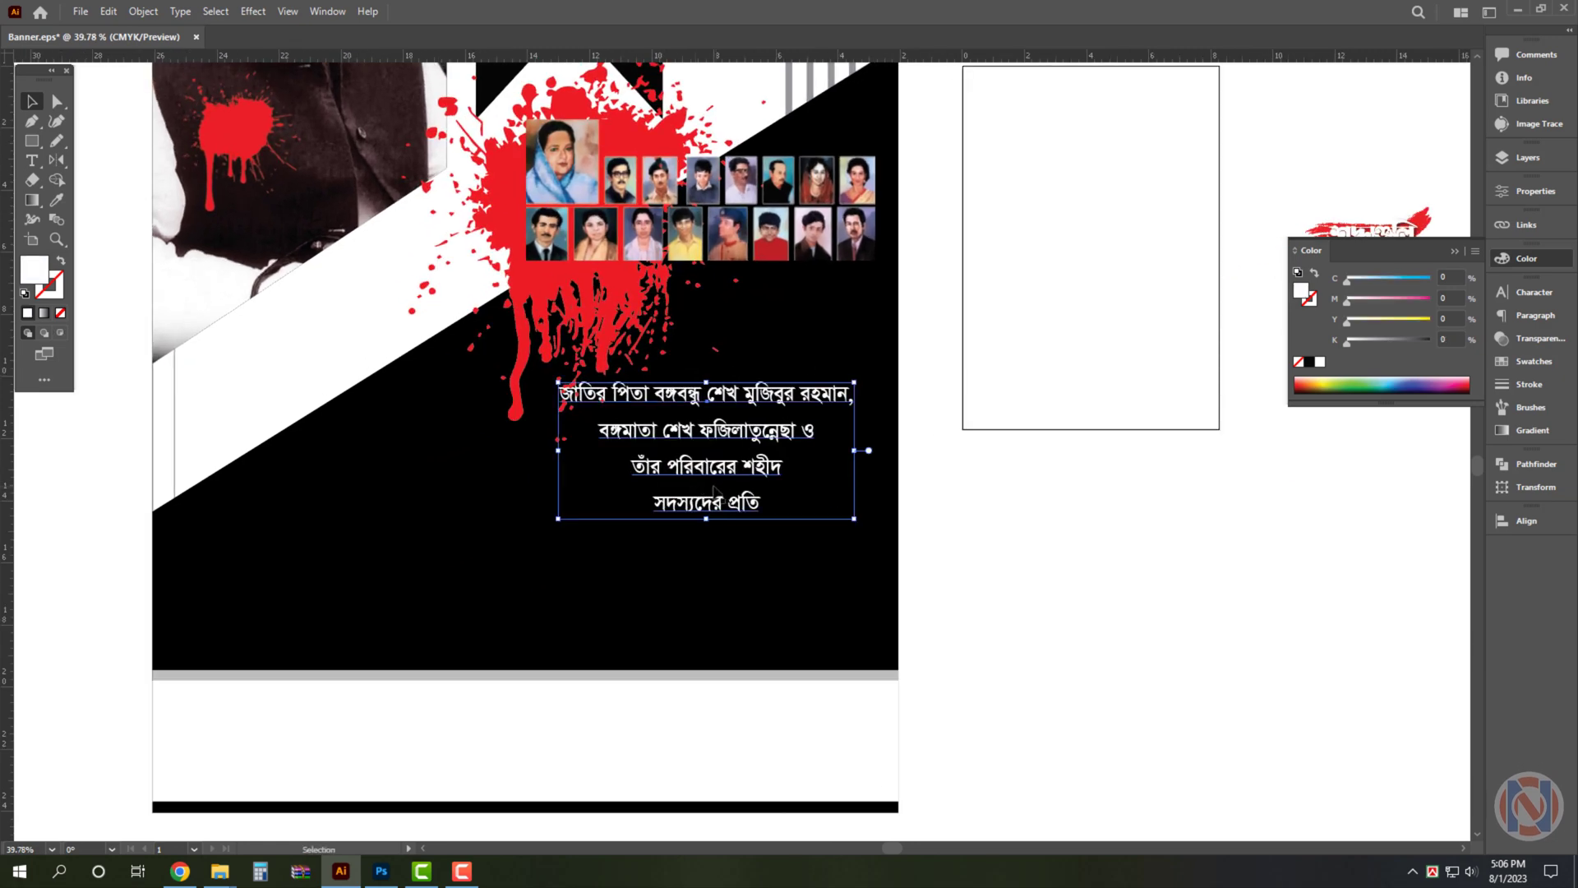
{"action": "scroll", "coordinate": [693, 531], "scroll_direction": "down", "scroll_amount": 1}
{"action": "scroll", "coordinate": [698, 514], "scroll_direction": "down", "scroll_amount": 1}
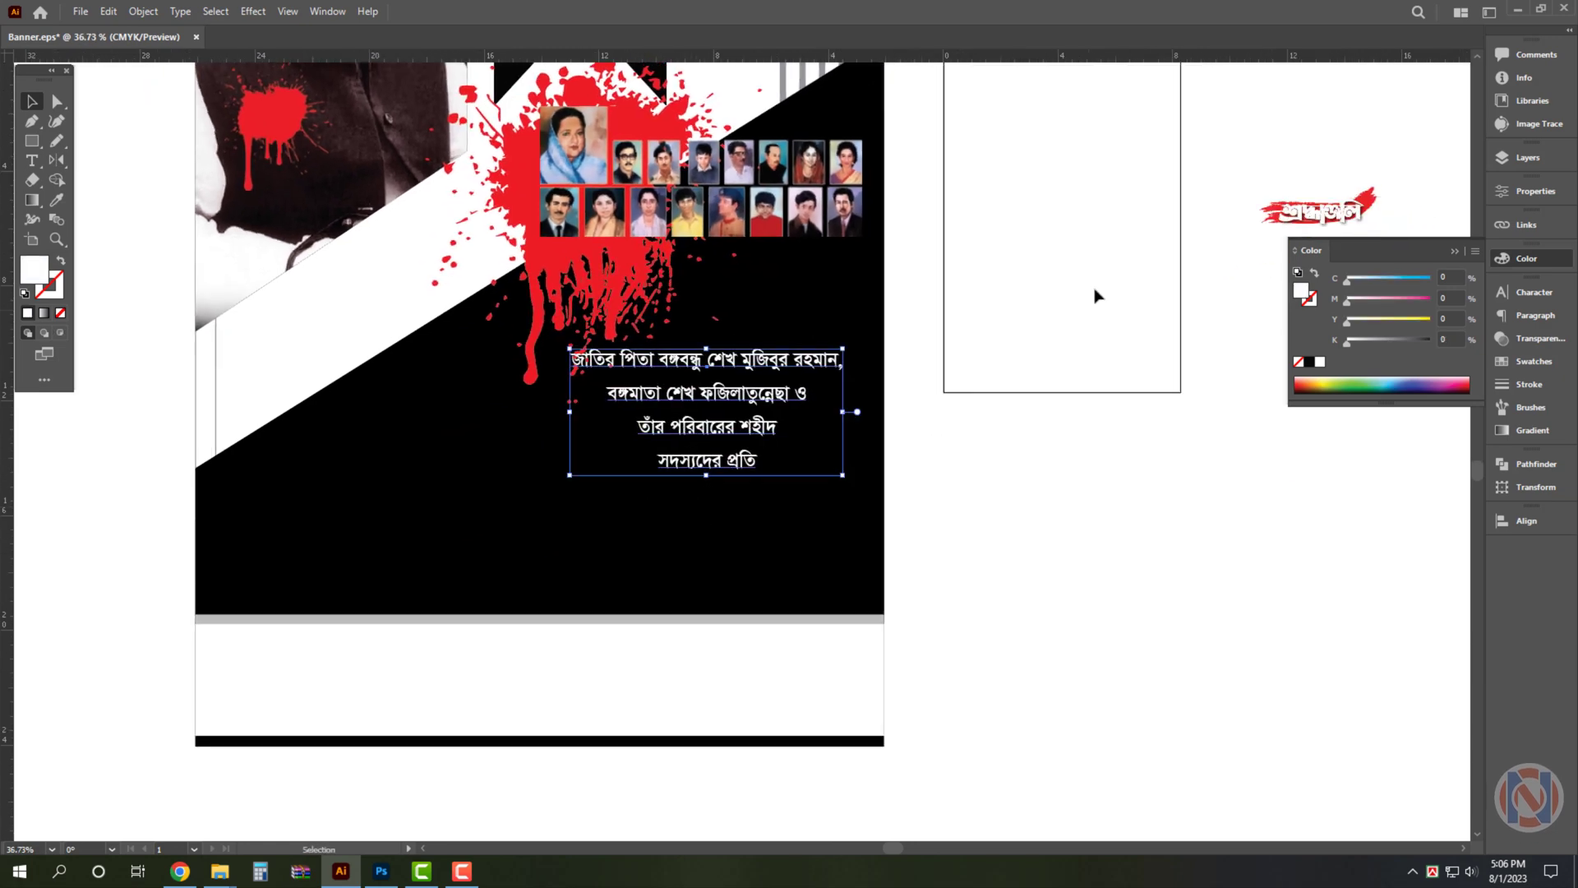
{"action": "mouse_move", "coordinate": [1284, 215]}
{"action": "left_mouse_down"}
{"action": "mouse_move", "coordinate": [757, 589]}
{"action": "mouse_move", "coordinate": [459, 474]}
{"action": "left_mouse_up"}
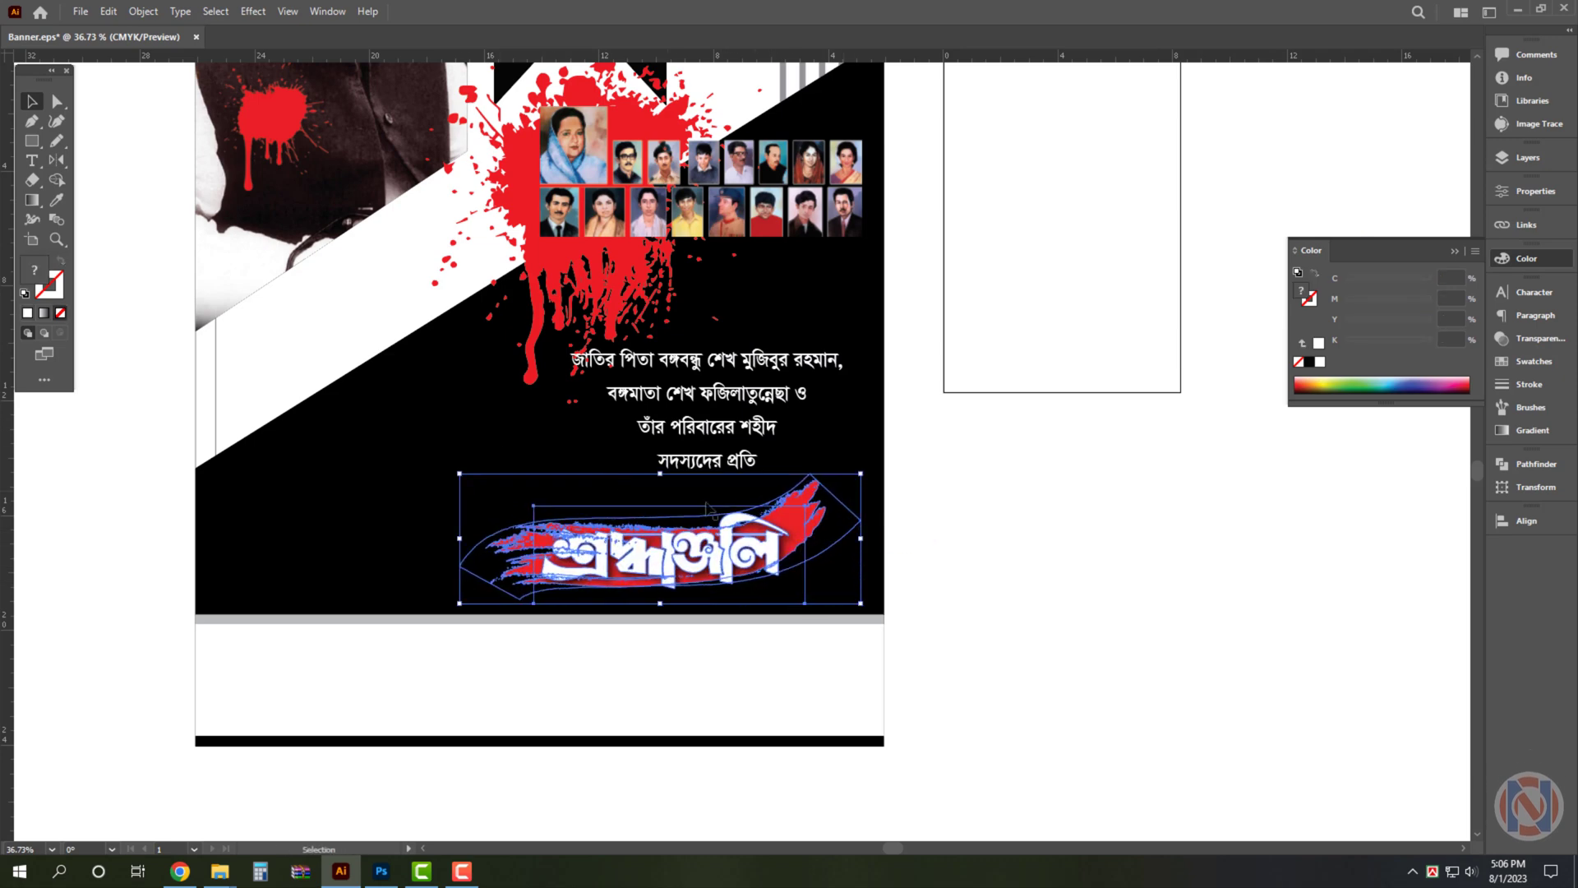
{"action": "left_click_drag", "start_coordinate": [729, 526], "coordinate": [777, 573]}
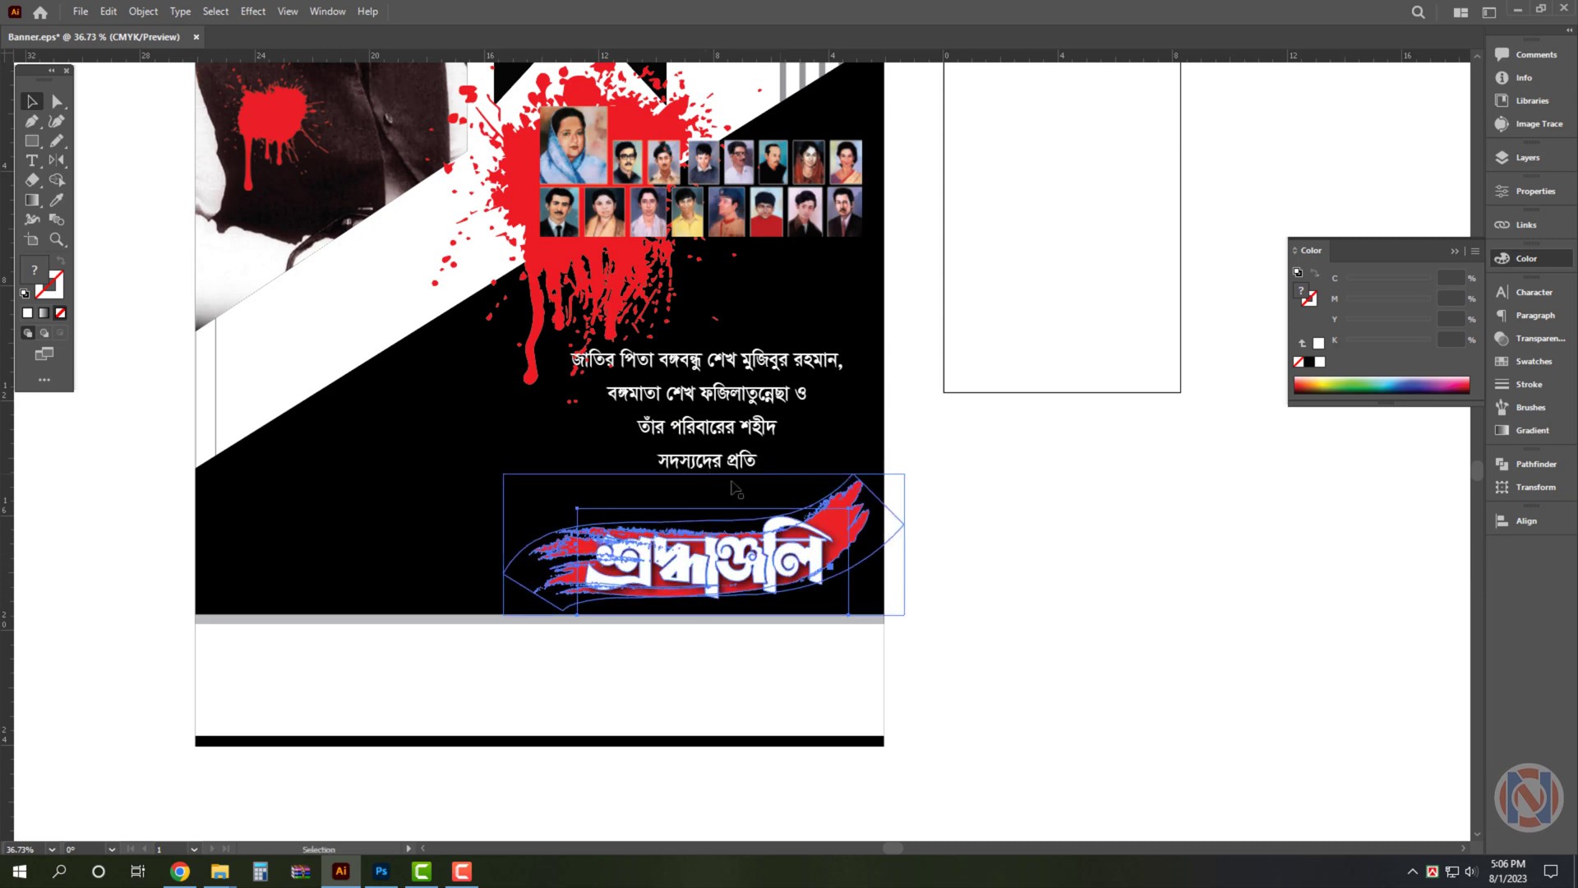
{"action": "scroll", "coordinate": [945, 612], "scroll_direction": "up", "scroll_amount": 2}
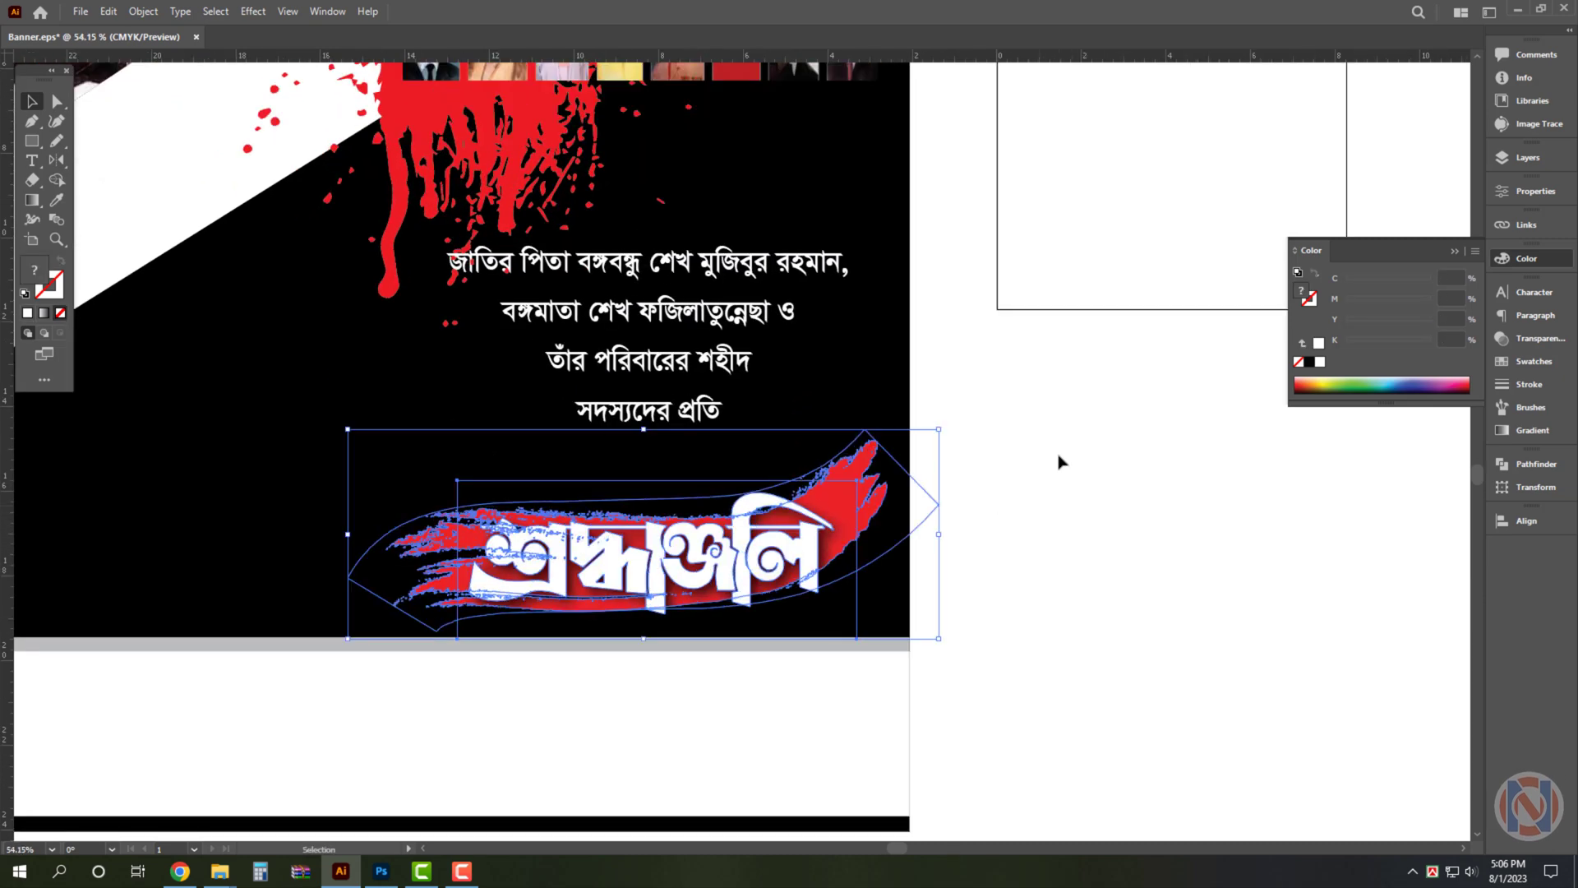
Ungroup the শ্রদ্ধাঞ্জলি title graphic
{"action": "right_click", "coordinate": [1095, 513]}
{"action": "left_click", "coordinate": [1169, 653]}
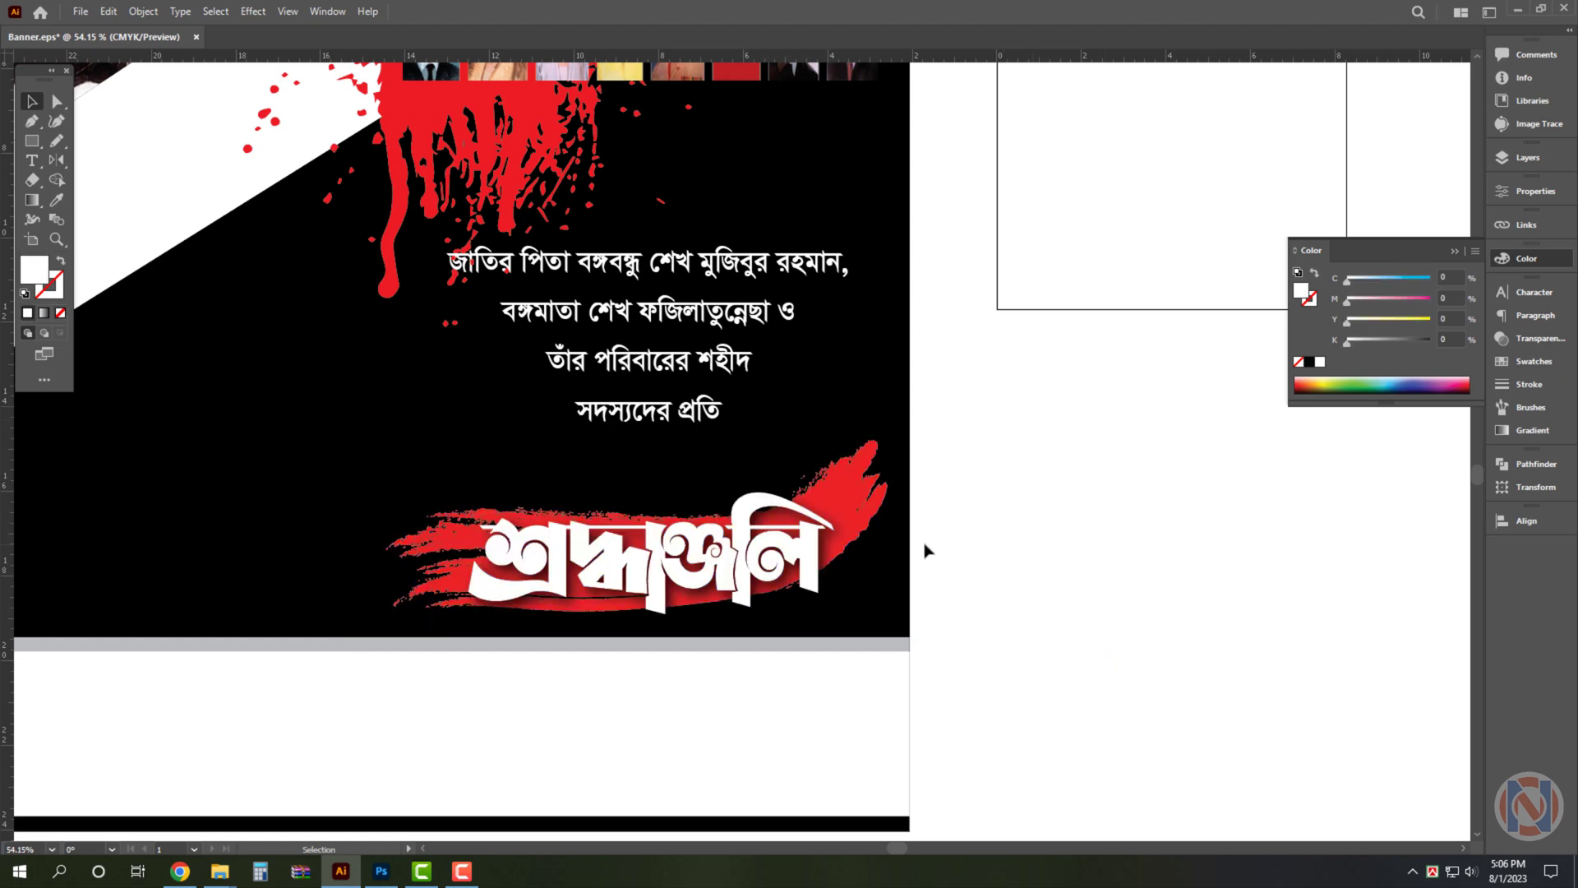
{"action": "left_click", "coordinate": [1039, 504]}
{"action": "scroll", "coordinate": [940, 515], "scroll_direction": "down", "scroll_amount": 2}
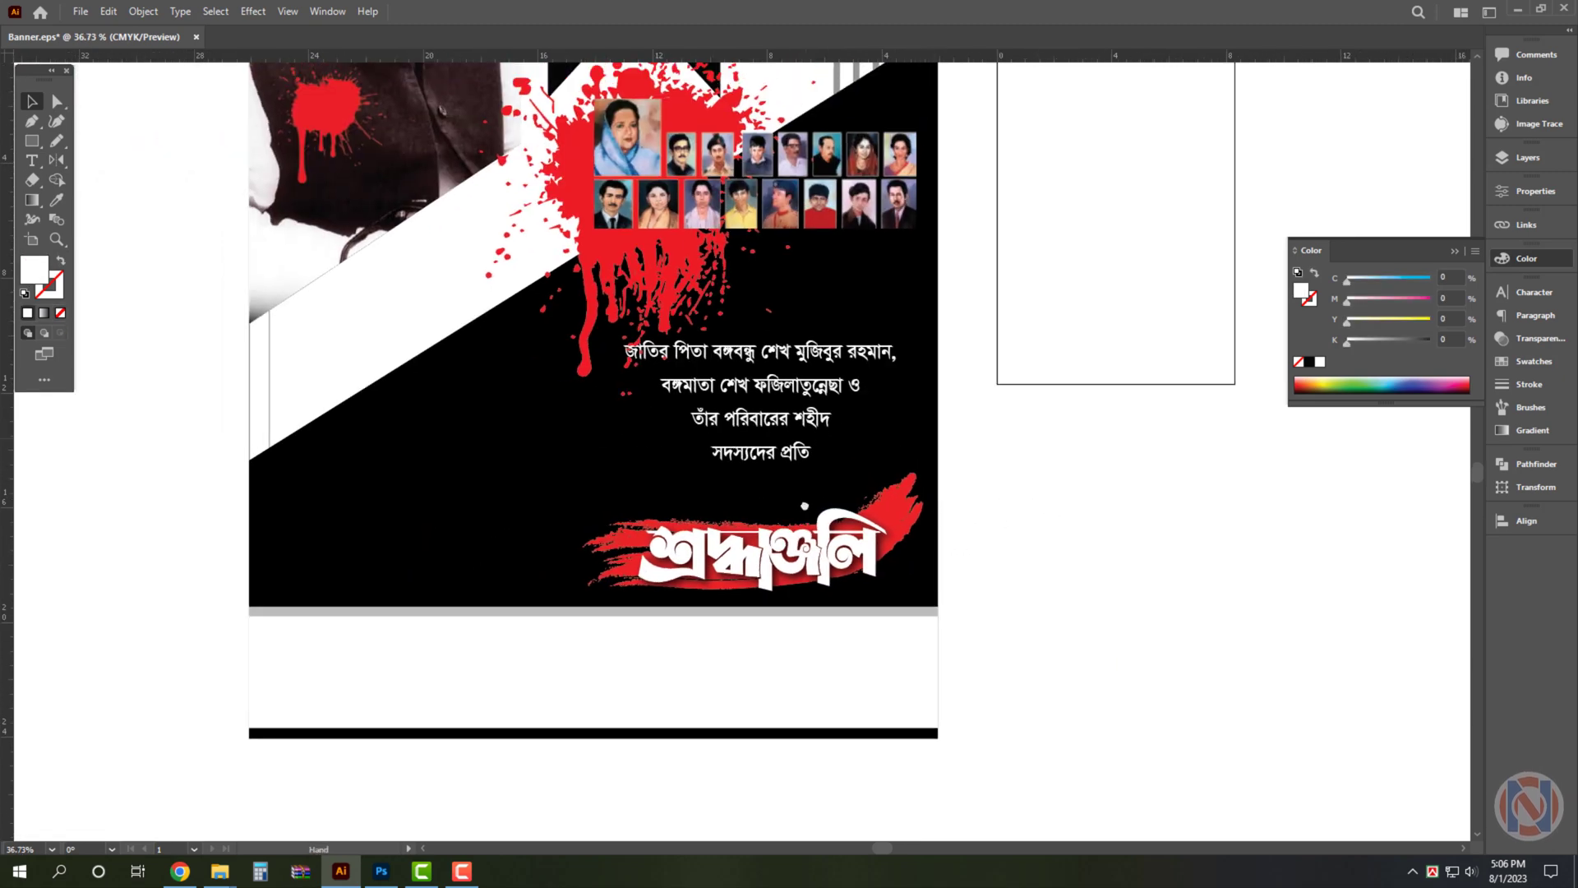
{"action": "scroll", "coordinate": [763, 508], "scroll_direction": "up", "scroll_amount": 2}
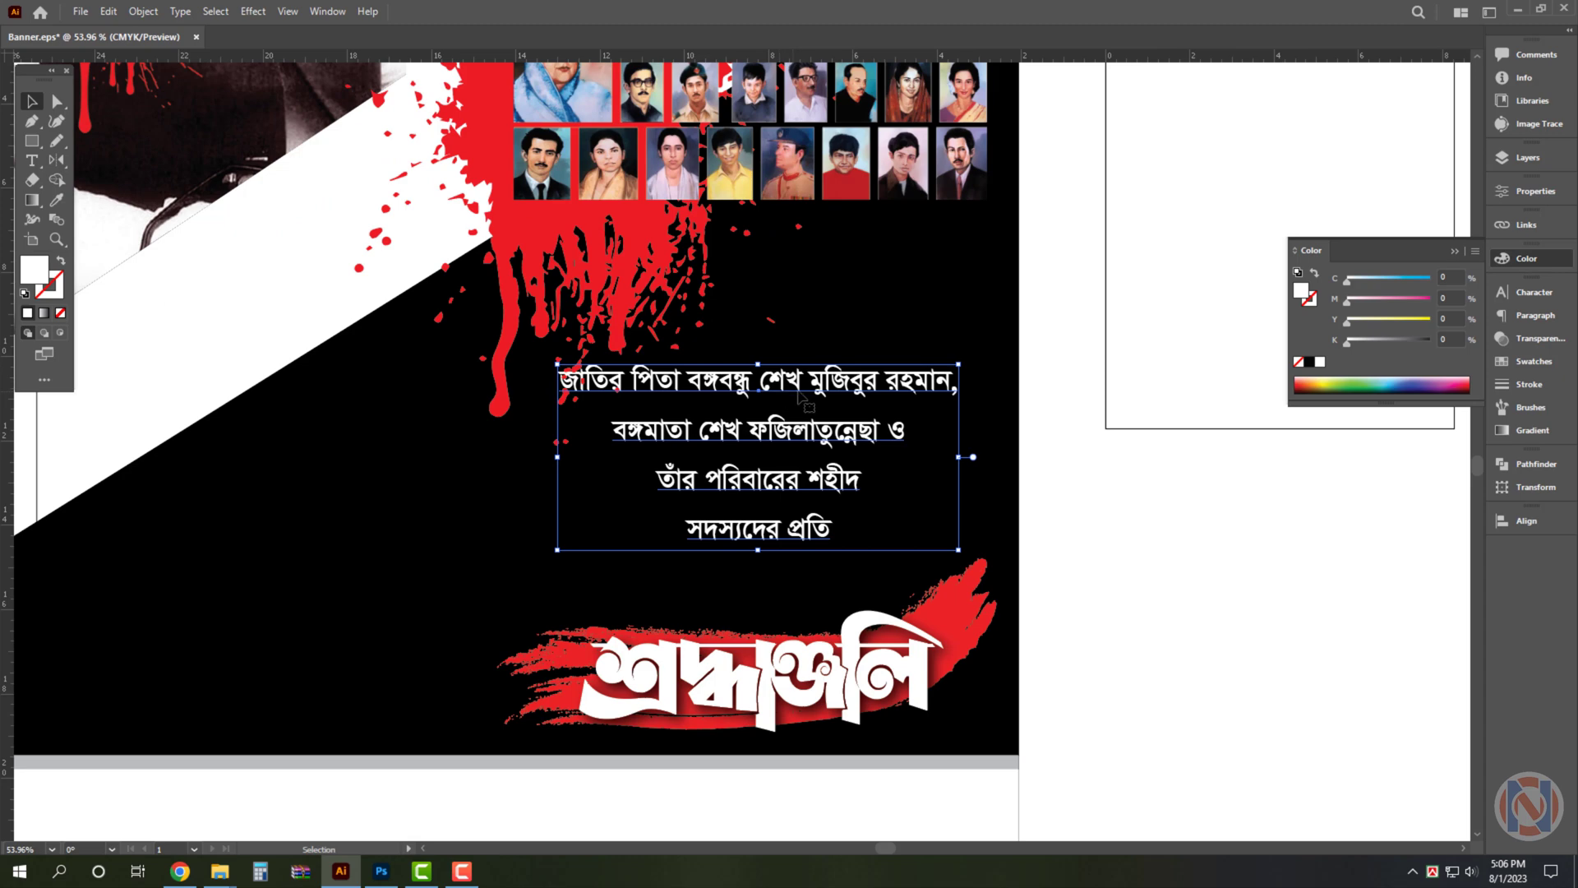
Move the tribute text block up and left, then enlarge it
{"action": "left_click_drag", "start_coordinate": [799, 396], "coordinate": [711, 321]}
{"action": "left_click", "coordinate": [714, 322]}
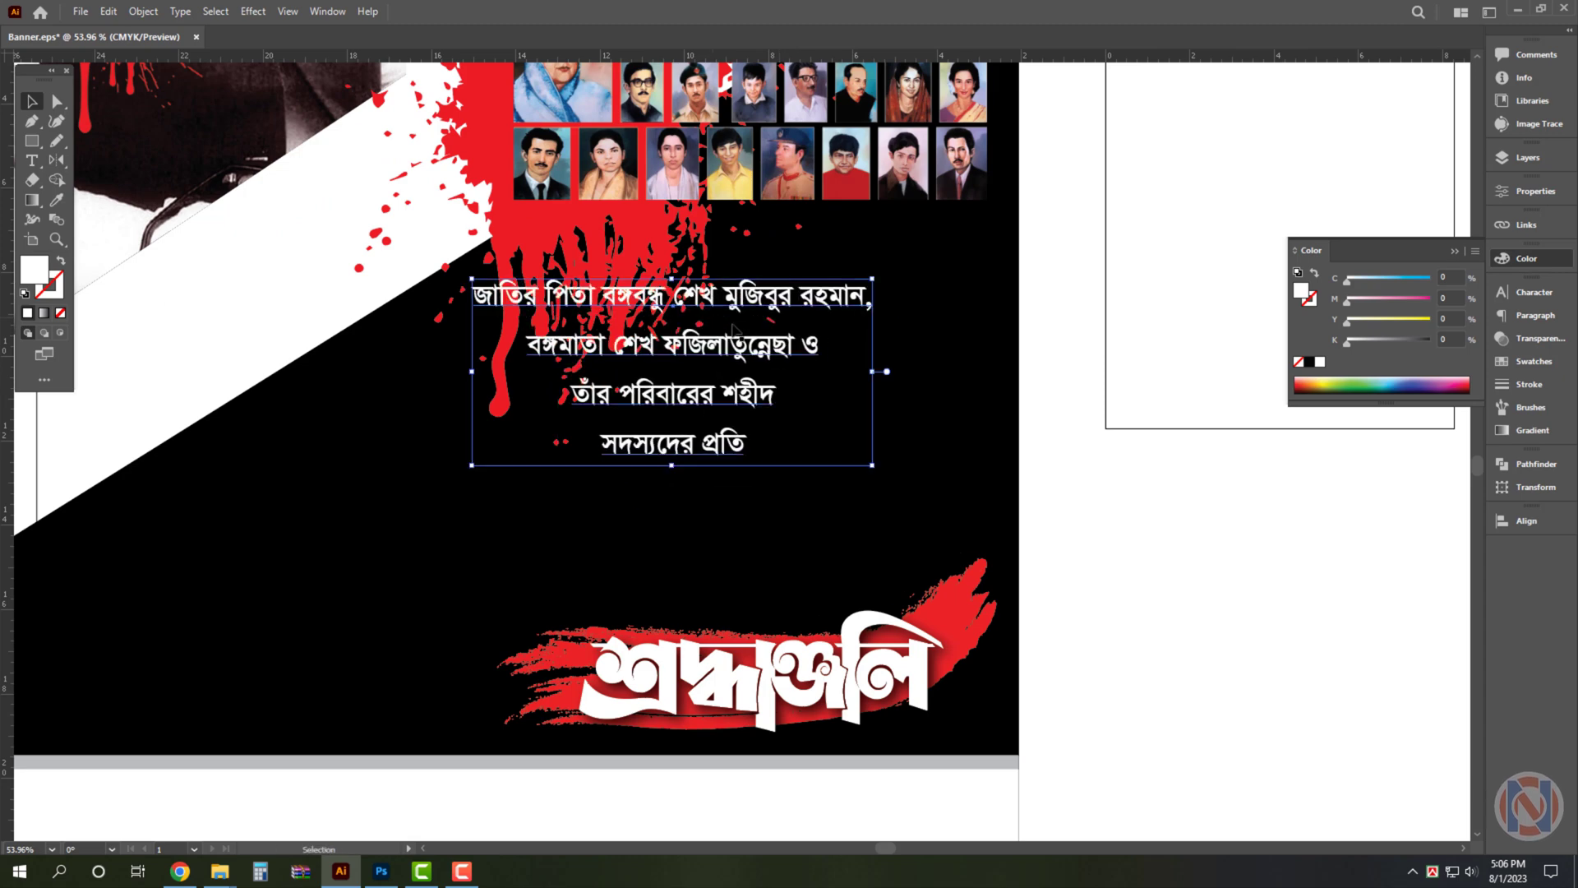
{"action": "left_click_drag", "start_coordinate": [872, 465], "coordinate": [1016, 521]}
Give the tall no-fill frame rectangle a white 5 pt outline
{"action": "scroll", "coordinate": [914, 337], "scroll_direction": "down", "scroll_amount": 3}
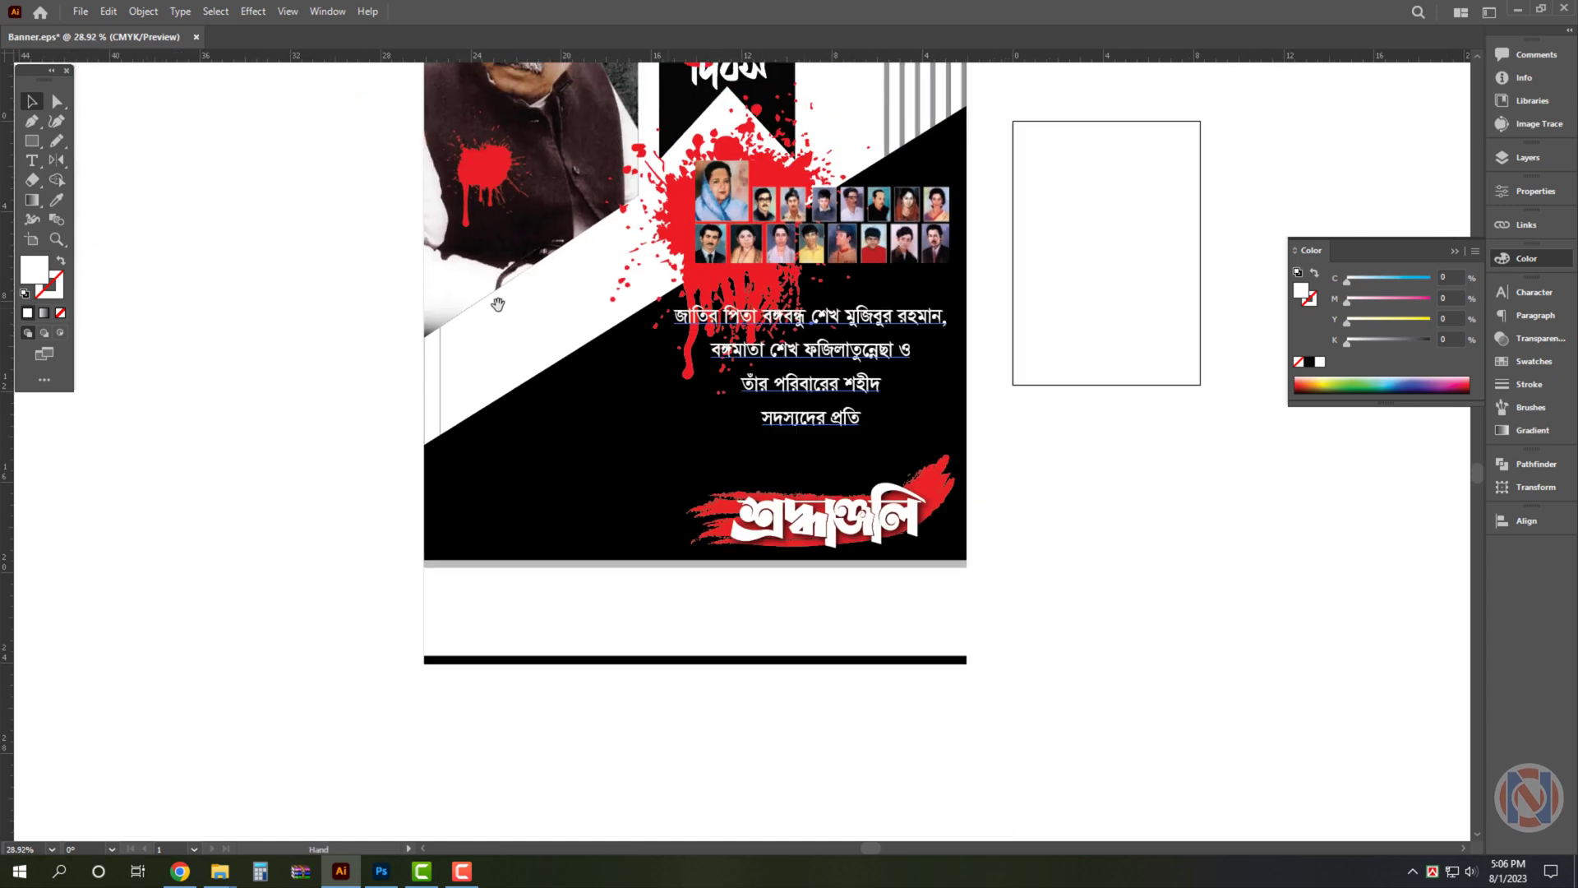
{"action": "left_click", "coordinate": [441, 382]}
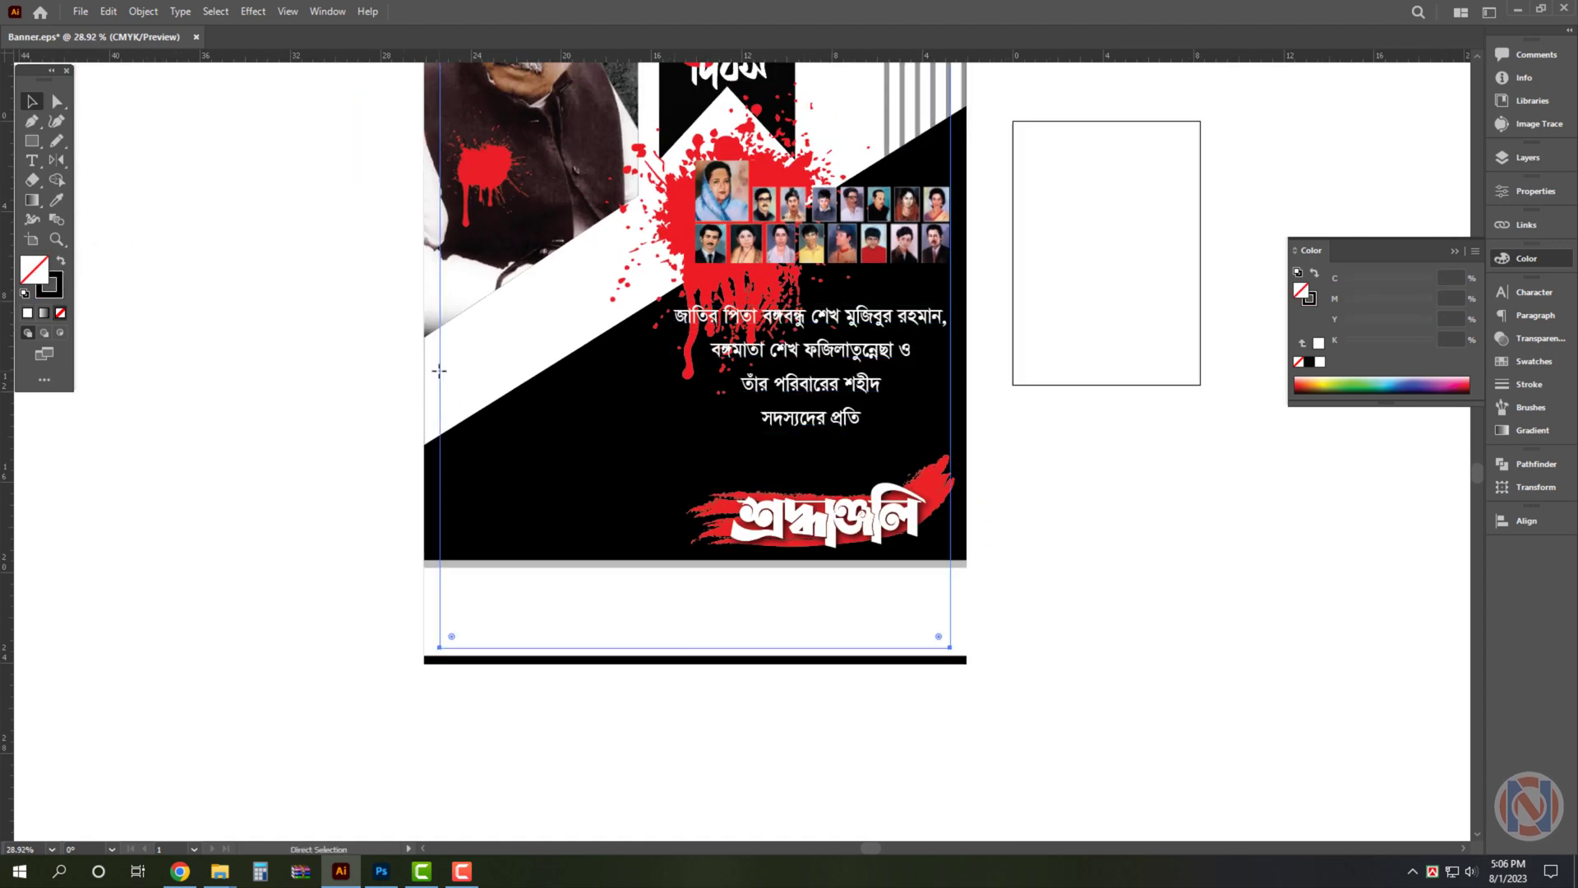
{"action": "left_click", "coordinate": [55, 294]}
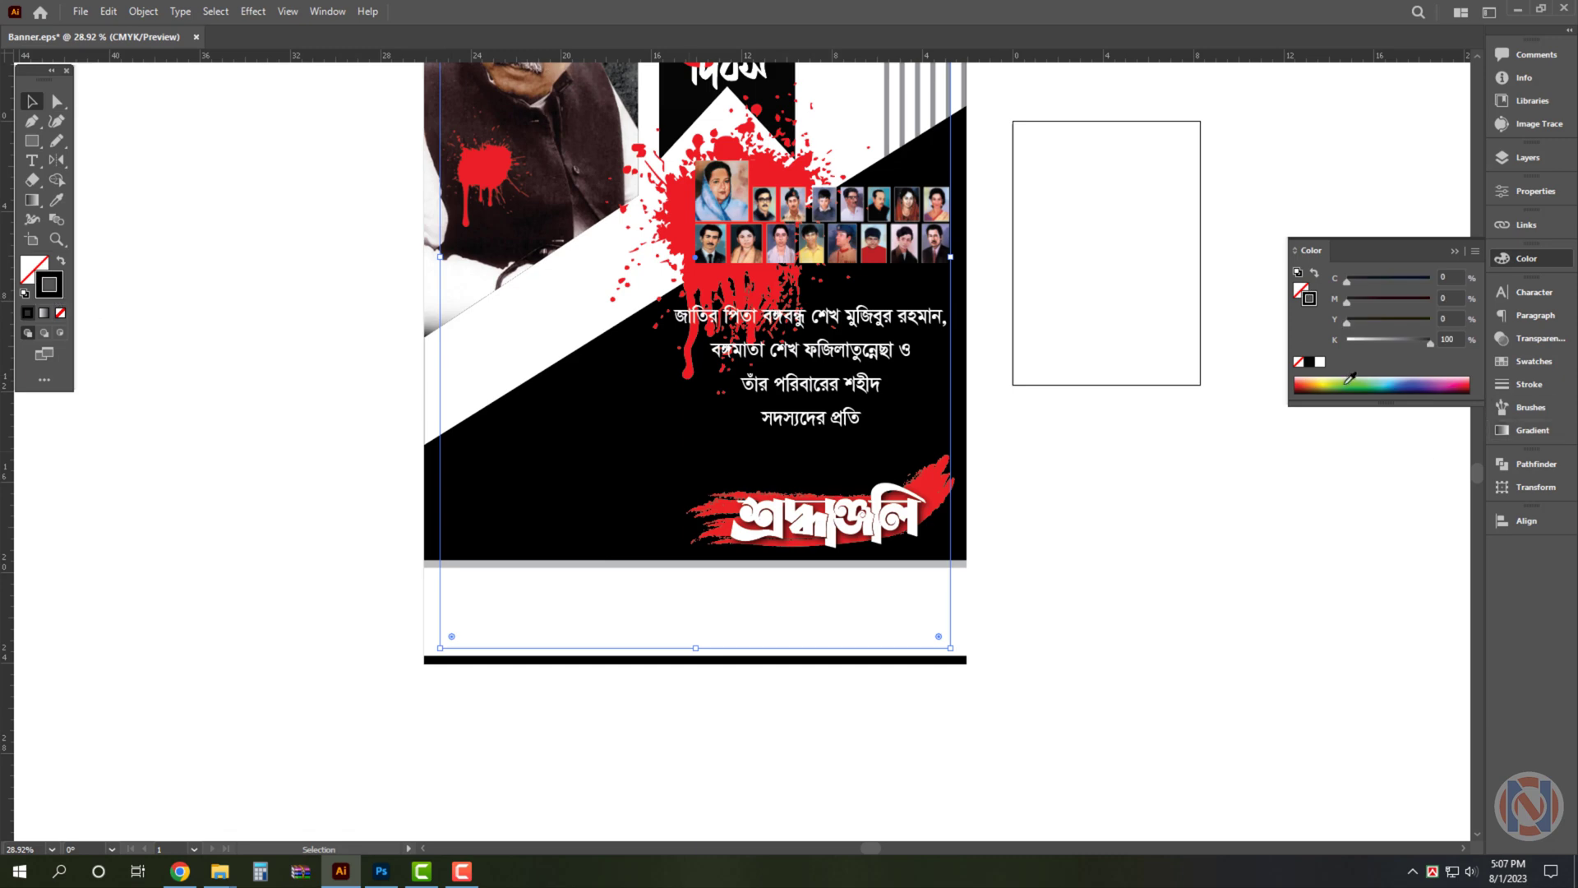
{"action": "left_click", "coordinate": [1529, 384]}
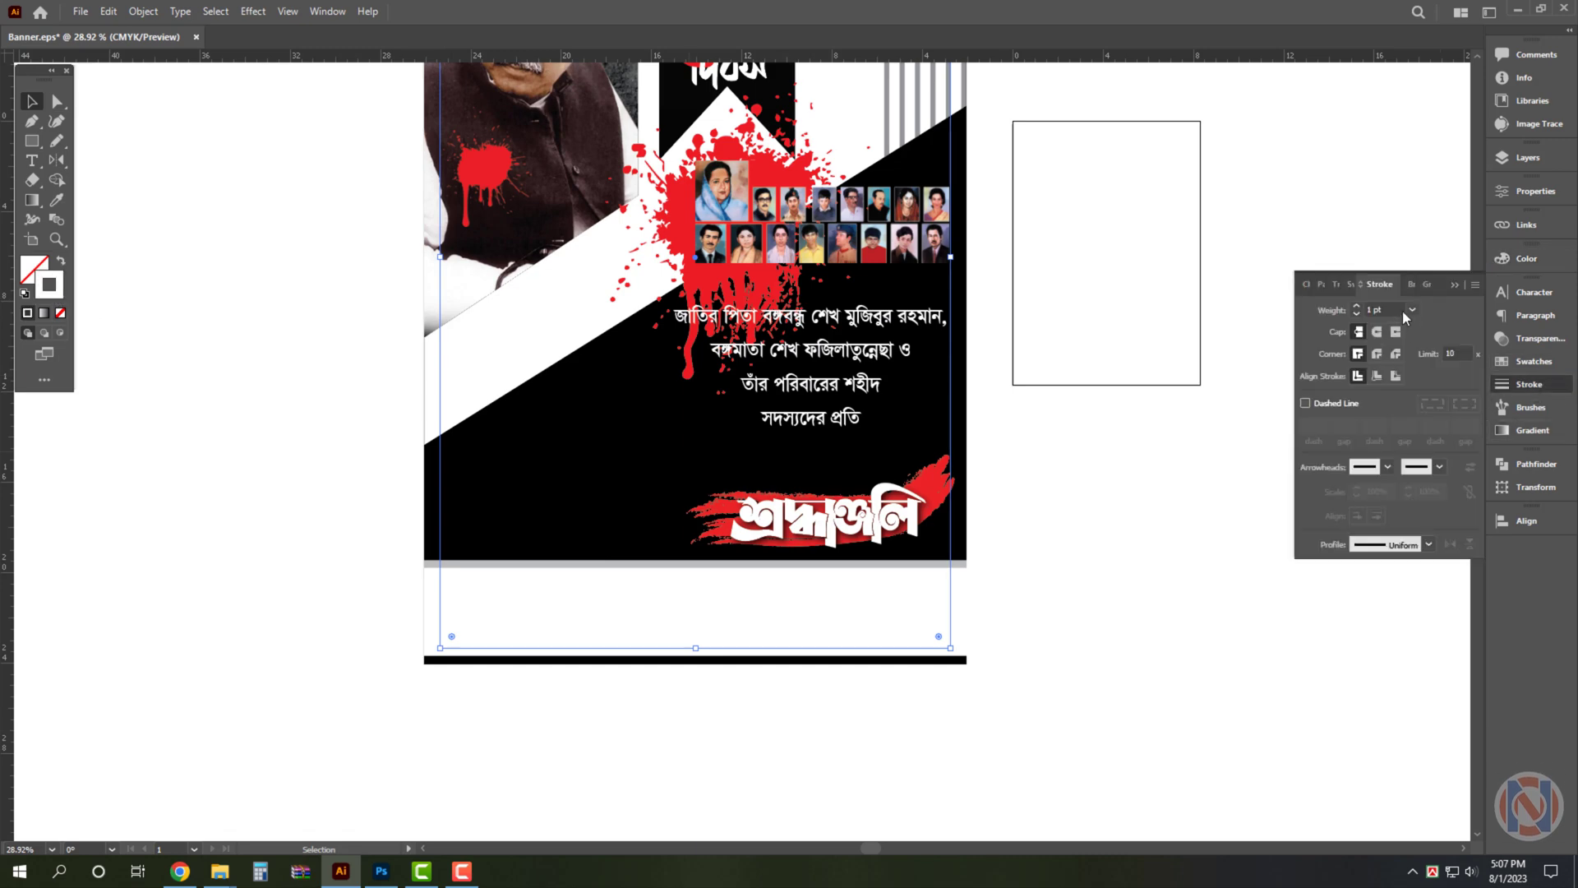
{"action": "type", "text": "5"}
{"action": "key", "text": "Return"}
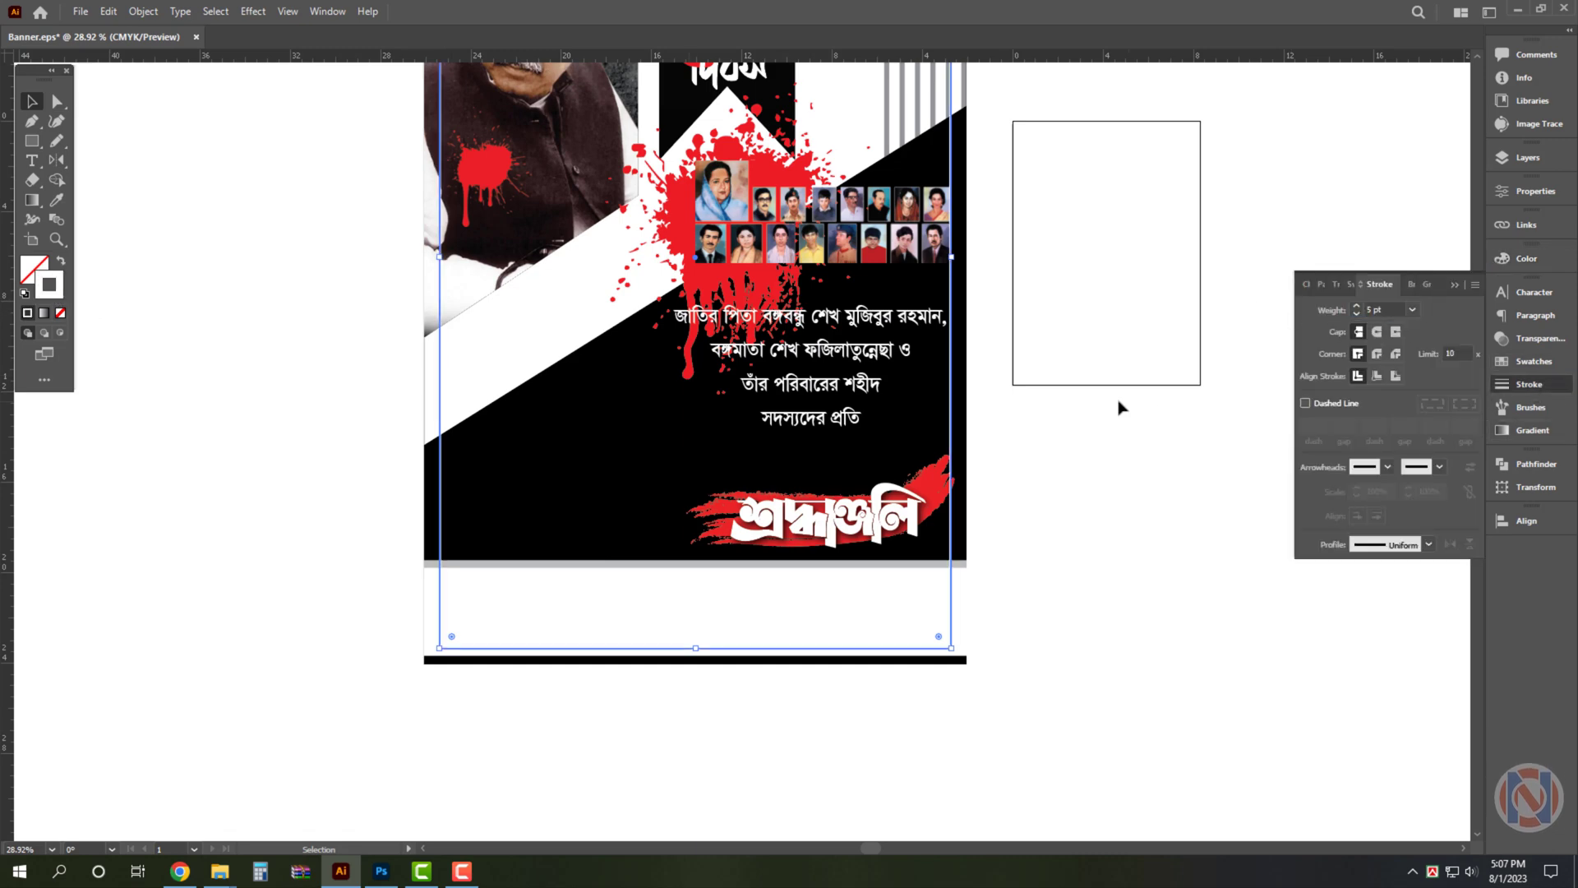
Zoom in on the tribute text and begin editing it
{"action": "left_click_drag", "start_coordinate": [1121, 404], "coordinate": [931, 549]}
{"action": "left_click_drag", "start_coordinate": [869, 485], "coordinate": [929, 485]}
{"action": "left_click", "coordinate": [620, 422]}
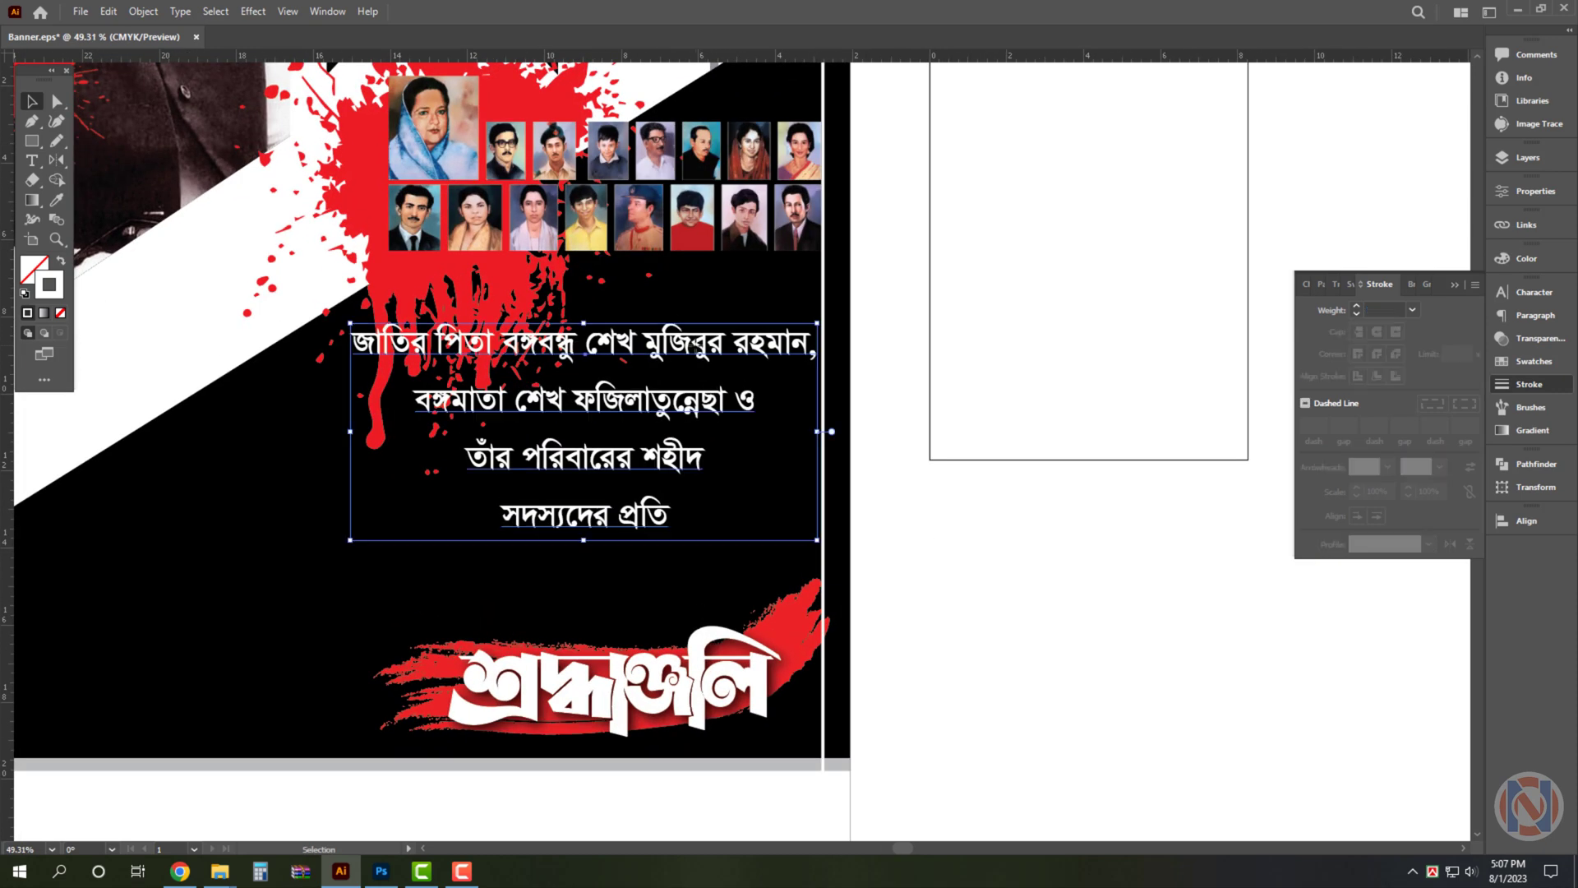
{"action": "double_click", "coordinate": [620, 422]}
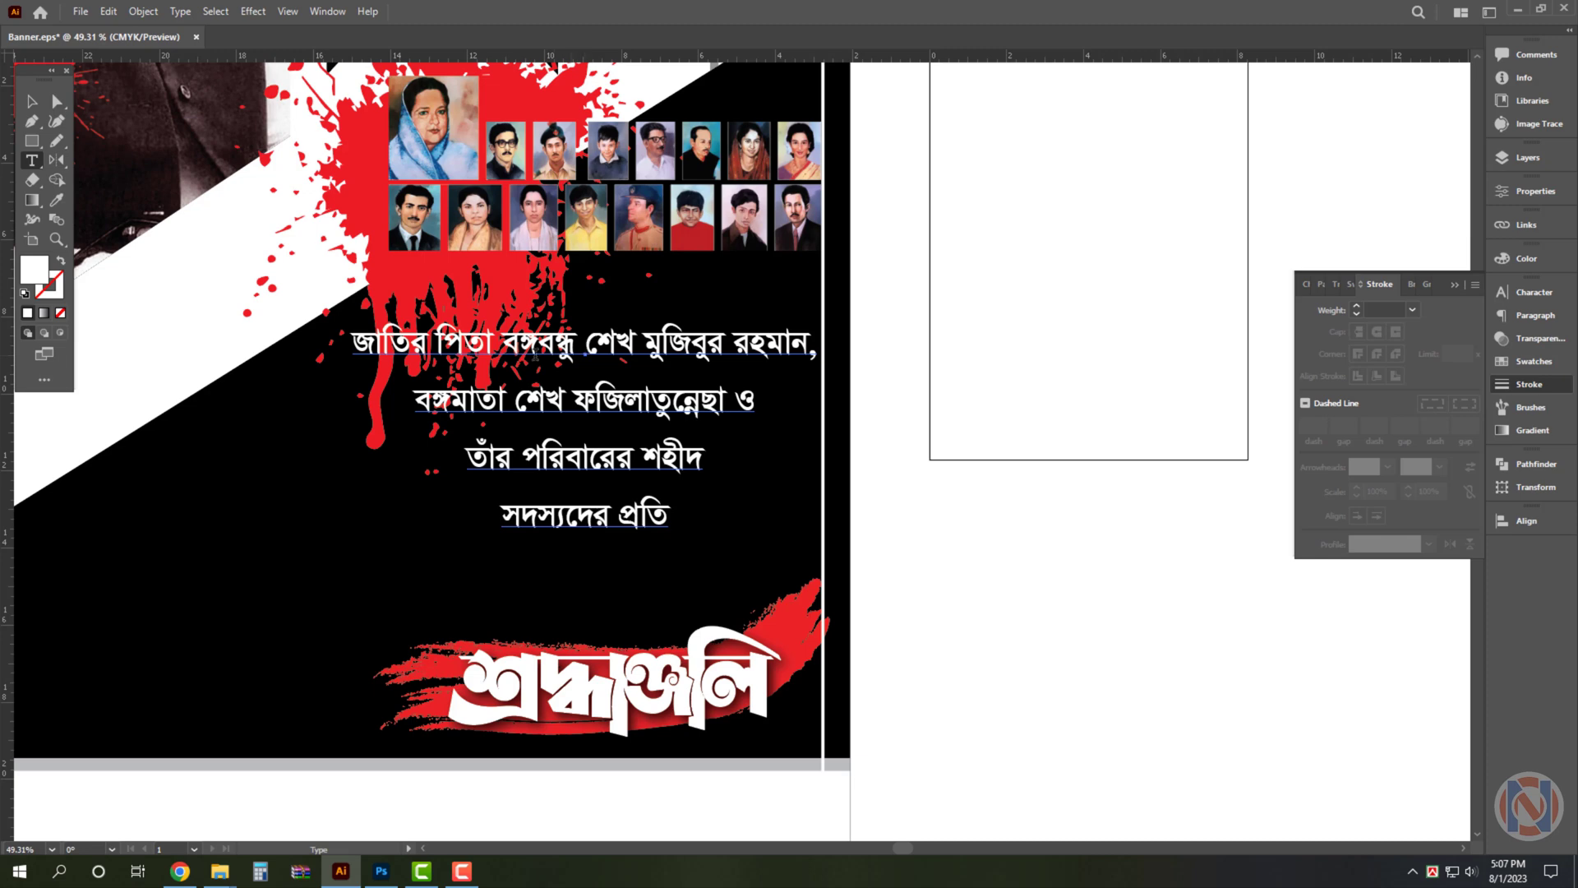
Break the text after জাতির পিতা and set the name line to 108 pt
{"action": "left_click", "coordinate": [496, 343]}
{"action": "key", "text": "Return"}
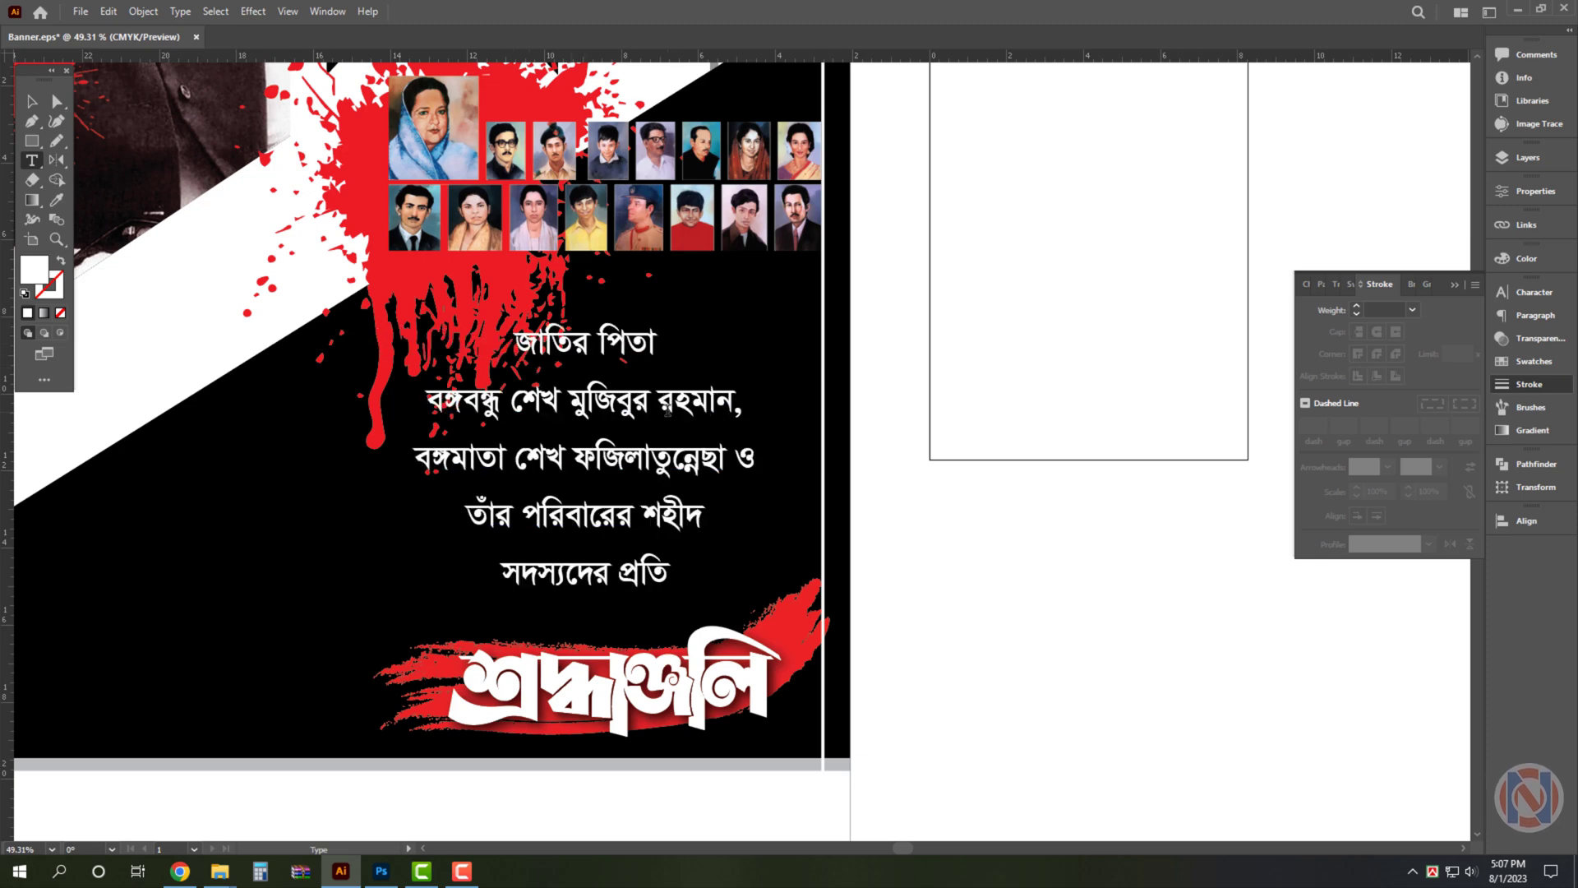
{"action": "triple_click", "coordinate": [658, 415]}
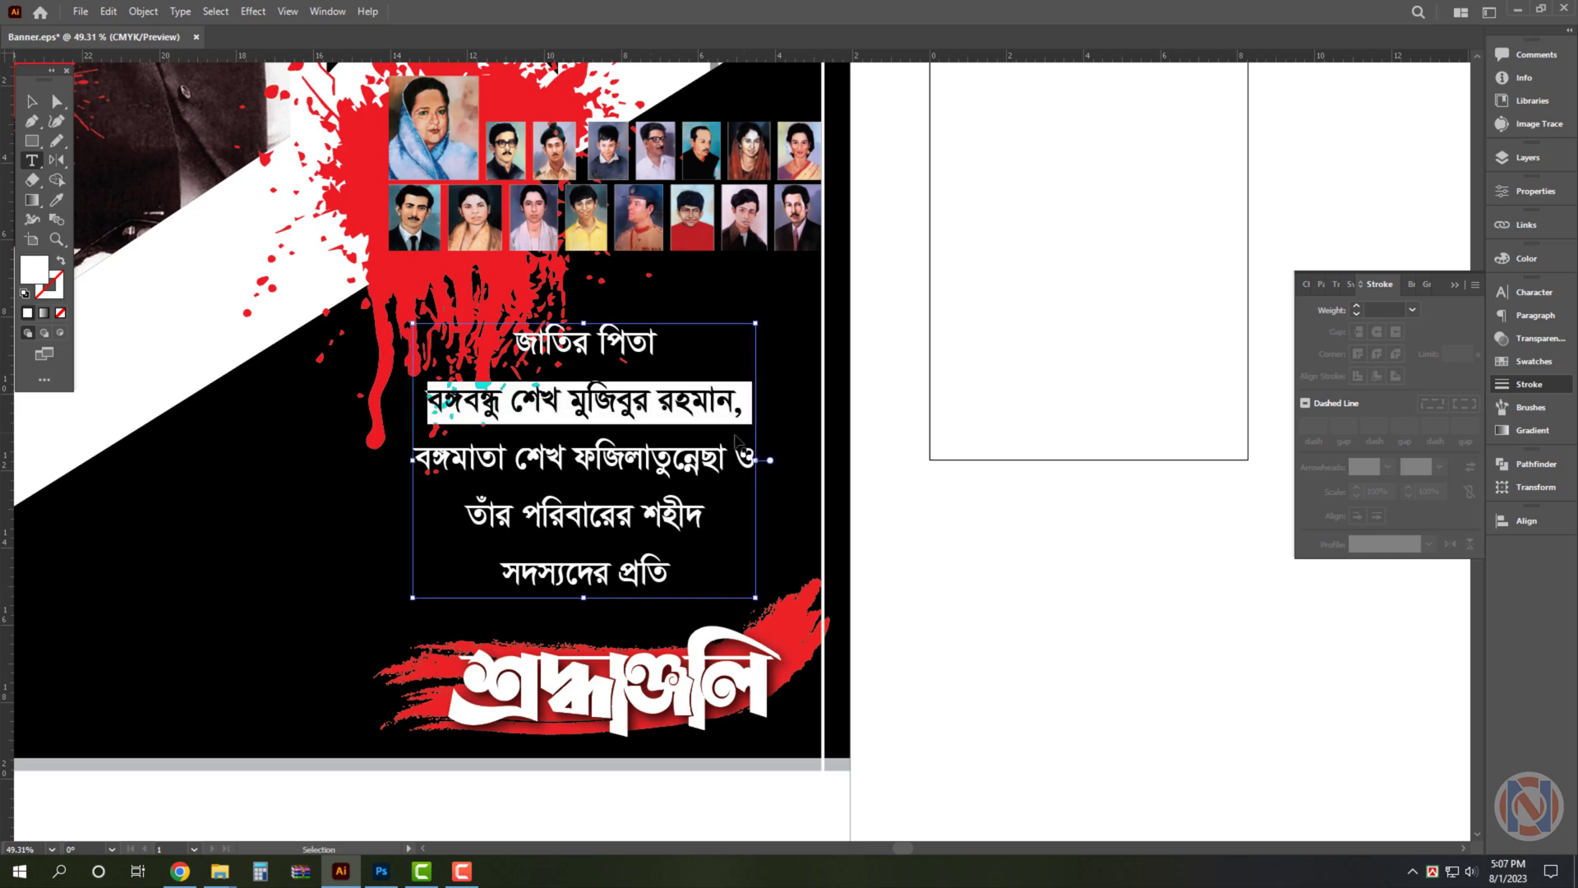
{"action": "key", "text": "ctrl+t"}
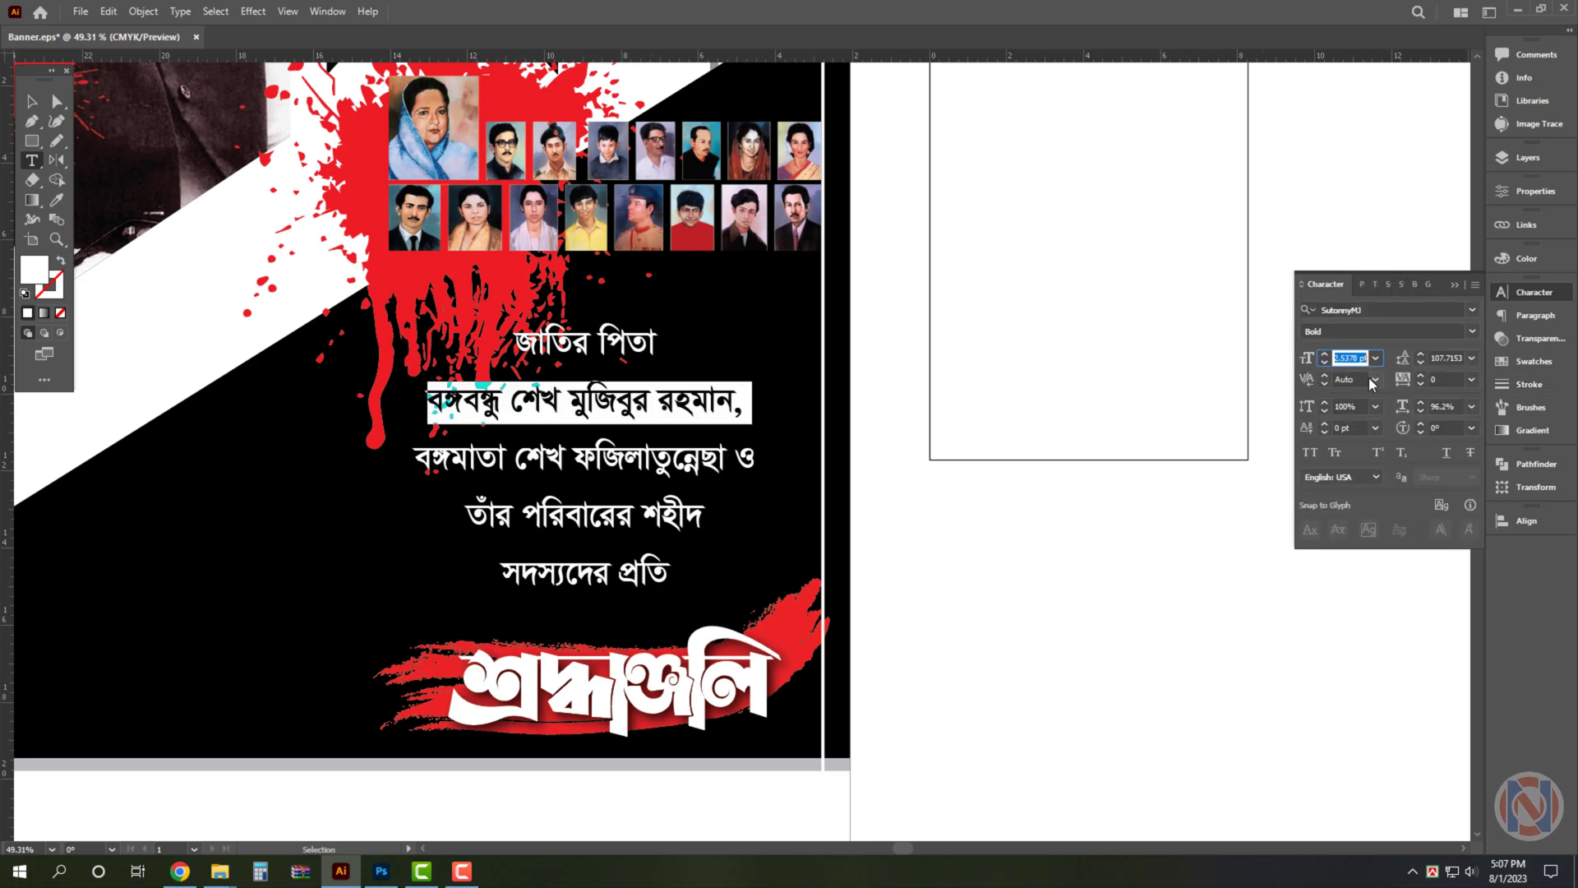
{"action": "type", "text": "108"}
{"action": "key", "text": "Return"}
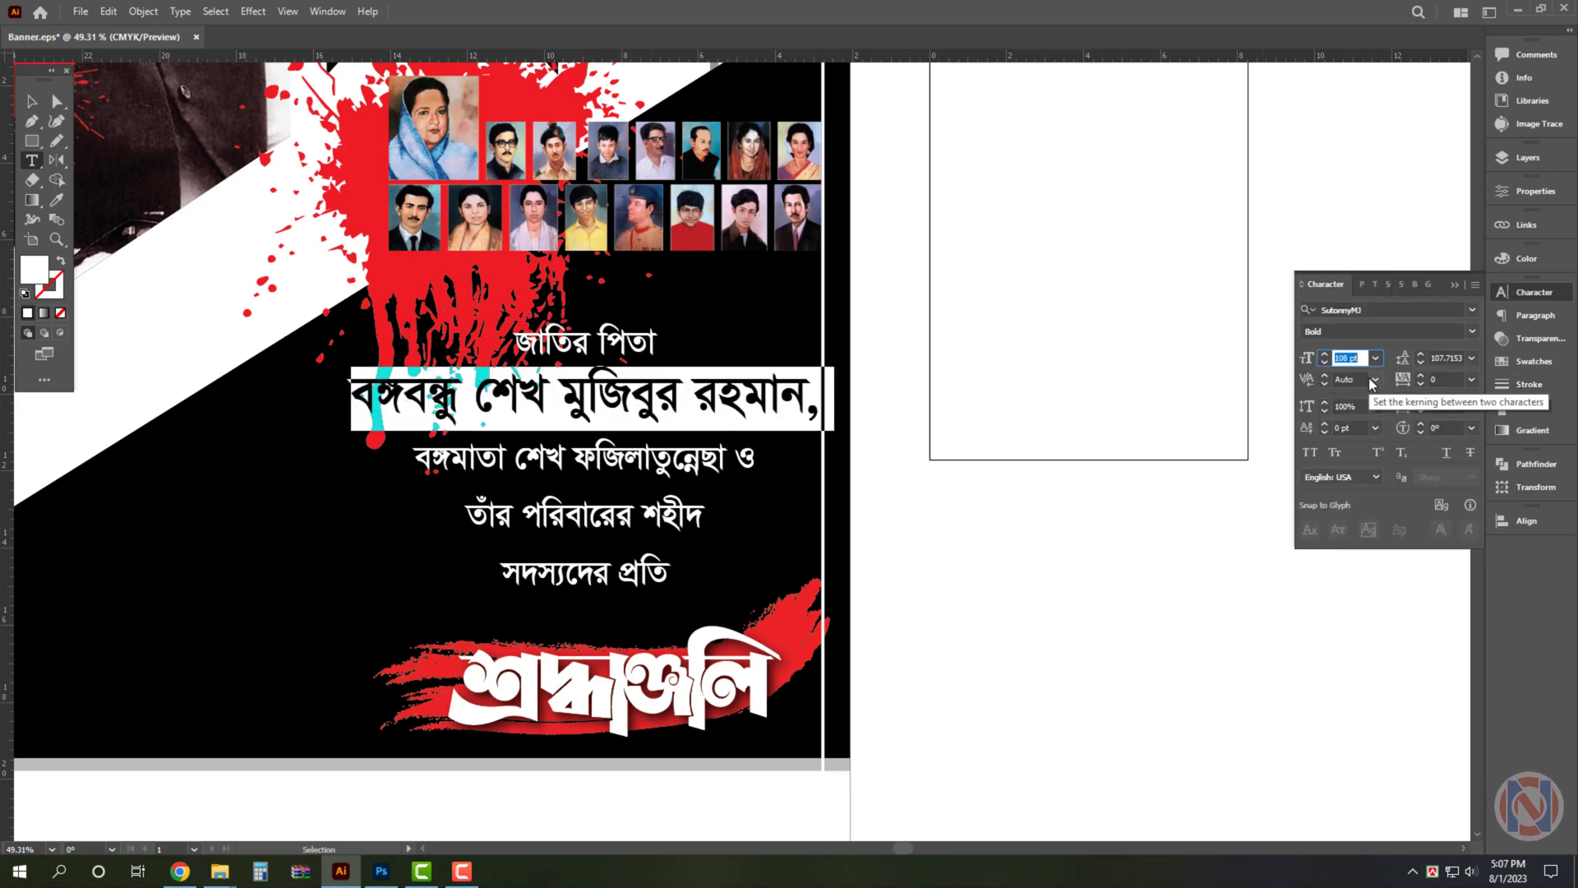
{"action": "left_click", "coordinate": [694, 464]}
Tighten the block's line spacing and set the জাতির পিতা line to 100 pt
{"action": "key", "text": "Escape"}
{"action": "key", "text": "alt+Up"}
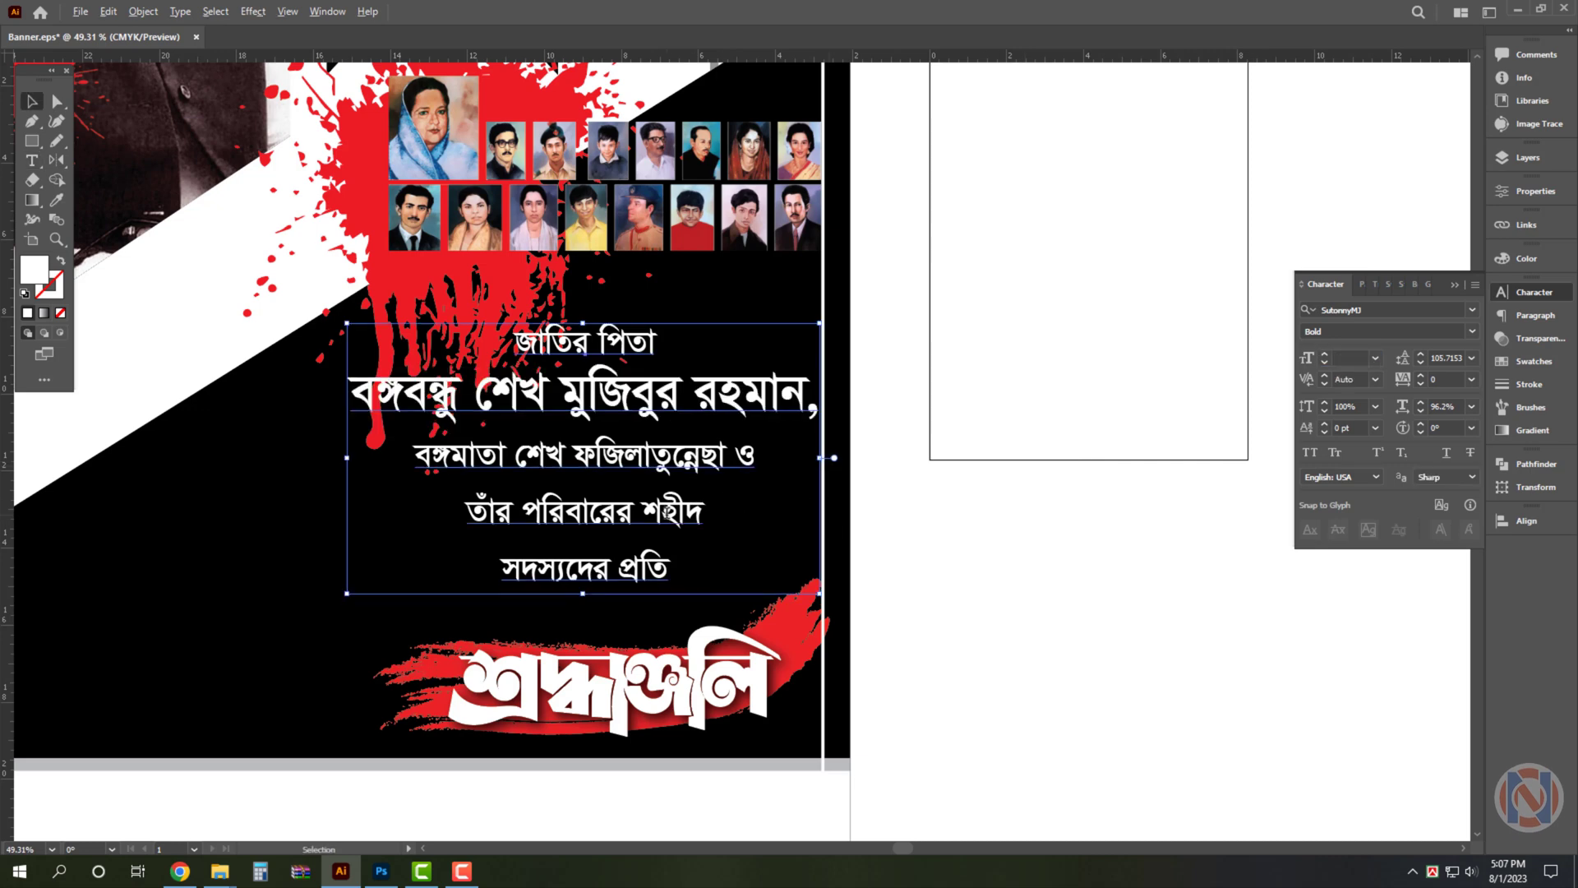
{"action": "key", "text": "alt+Up"}
{"action": "key", "text": "alt+Up"}
{"action": "key", "text": "alt+Up"}
{"action": "key", "text": "alt+Up"}
{"action": "double_click", "coordinate": [591, 350]}
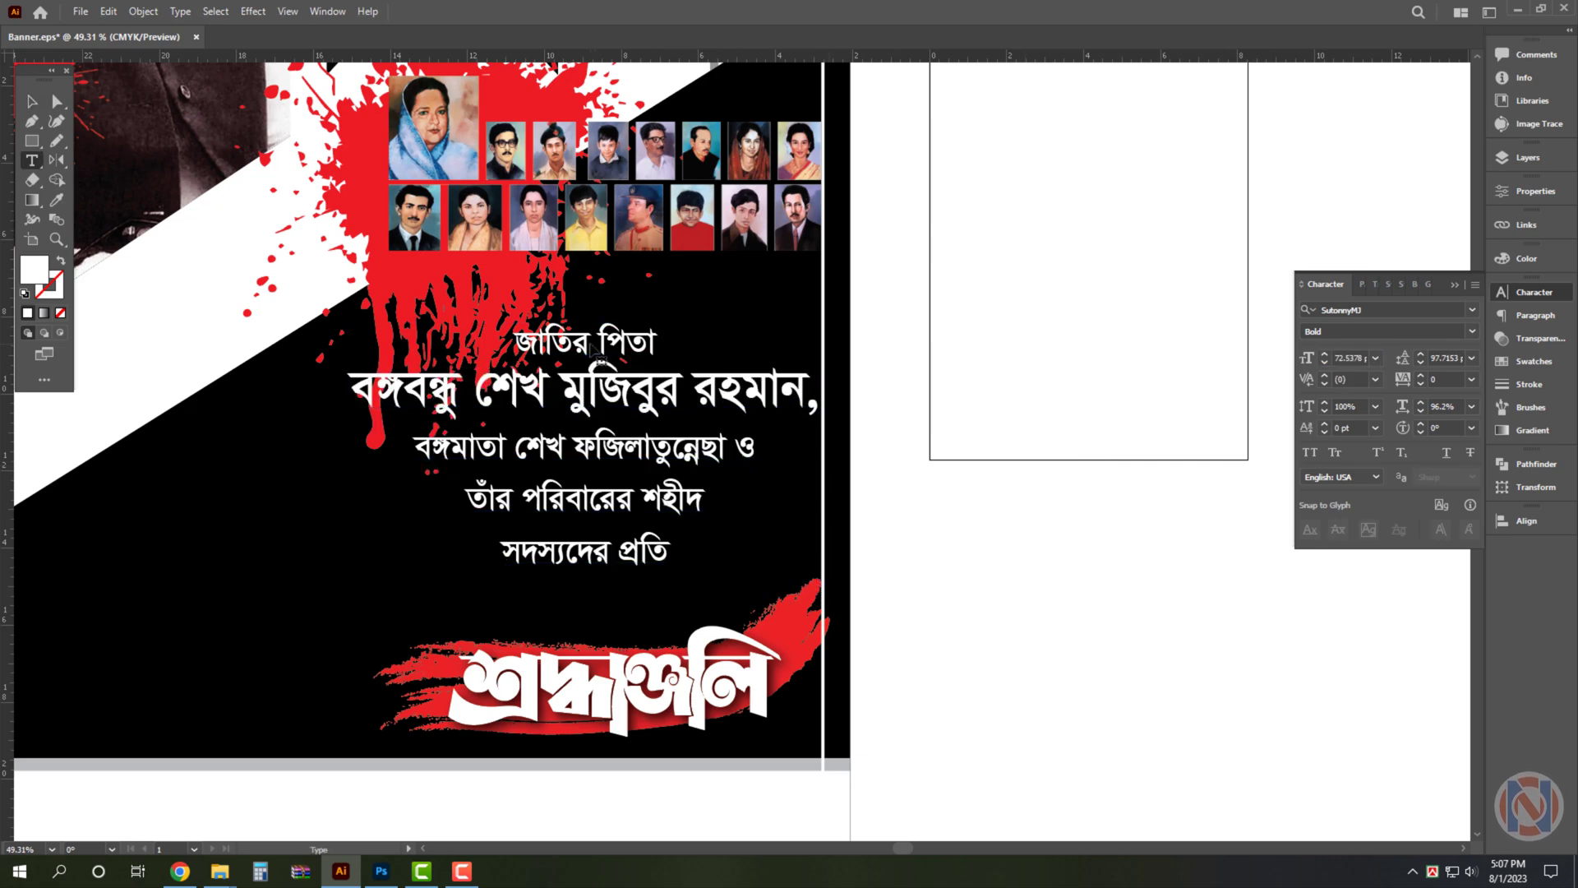
{"action": "triple_click", "coordinate": [591, 351]}
{"action": "type", "text": "100"}
{"action": "key", "text": "Return"}
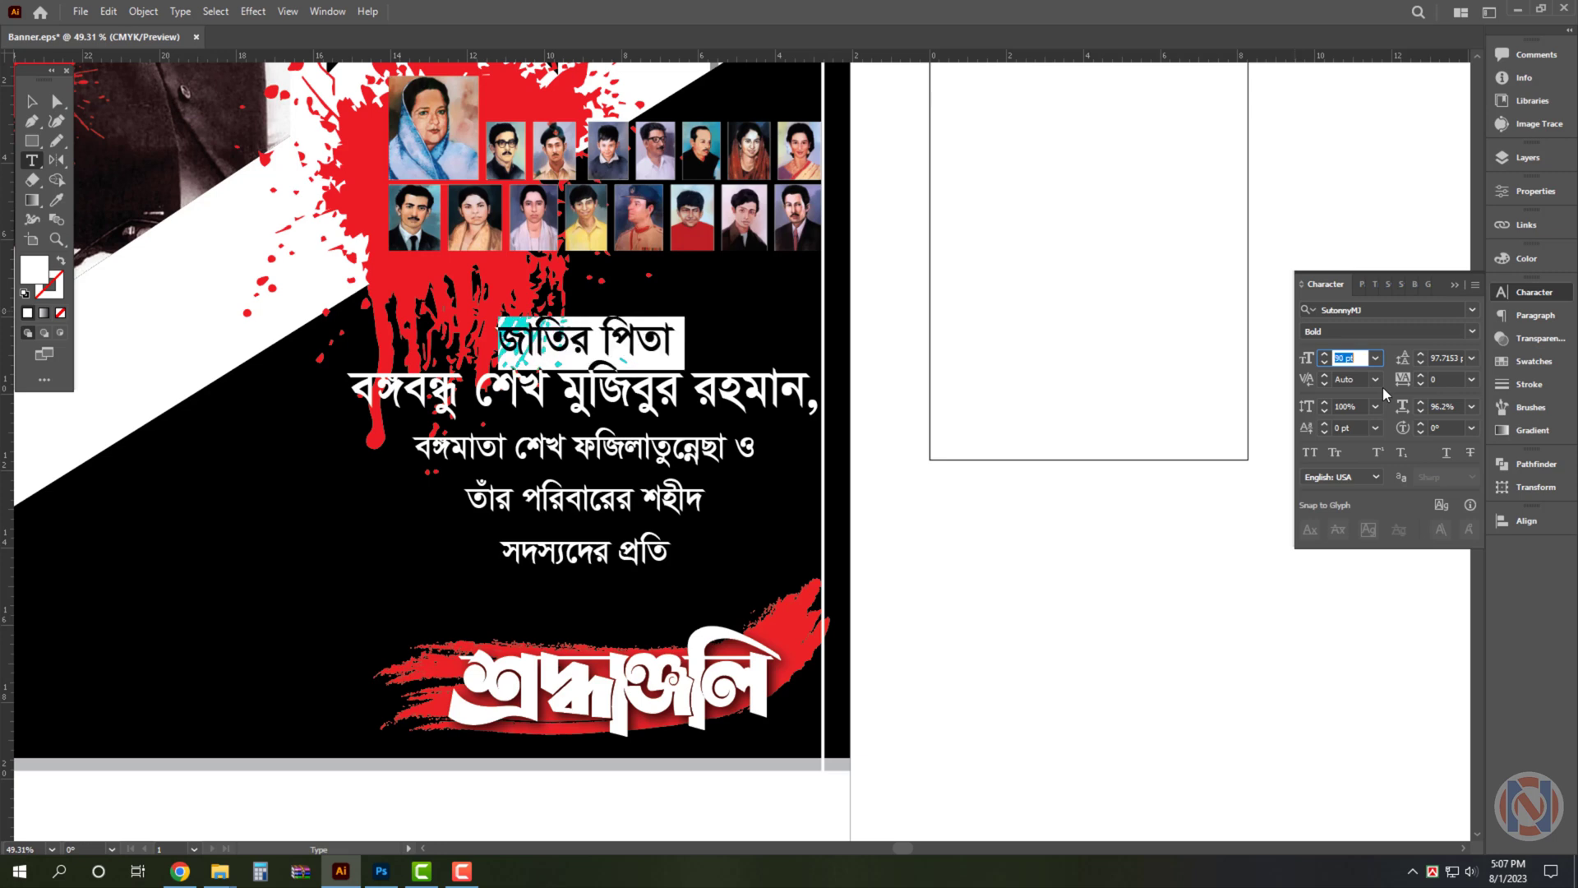
Select the last three lines of the tribute text, then return to the whole block
{"action": "double_click", "coordinate": [602, 400]}
{"action": "key", "text": "Escape"}
{"action": "double_click", "coordinate": [593, 448]}
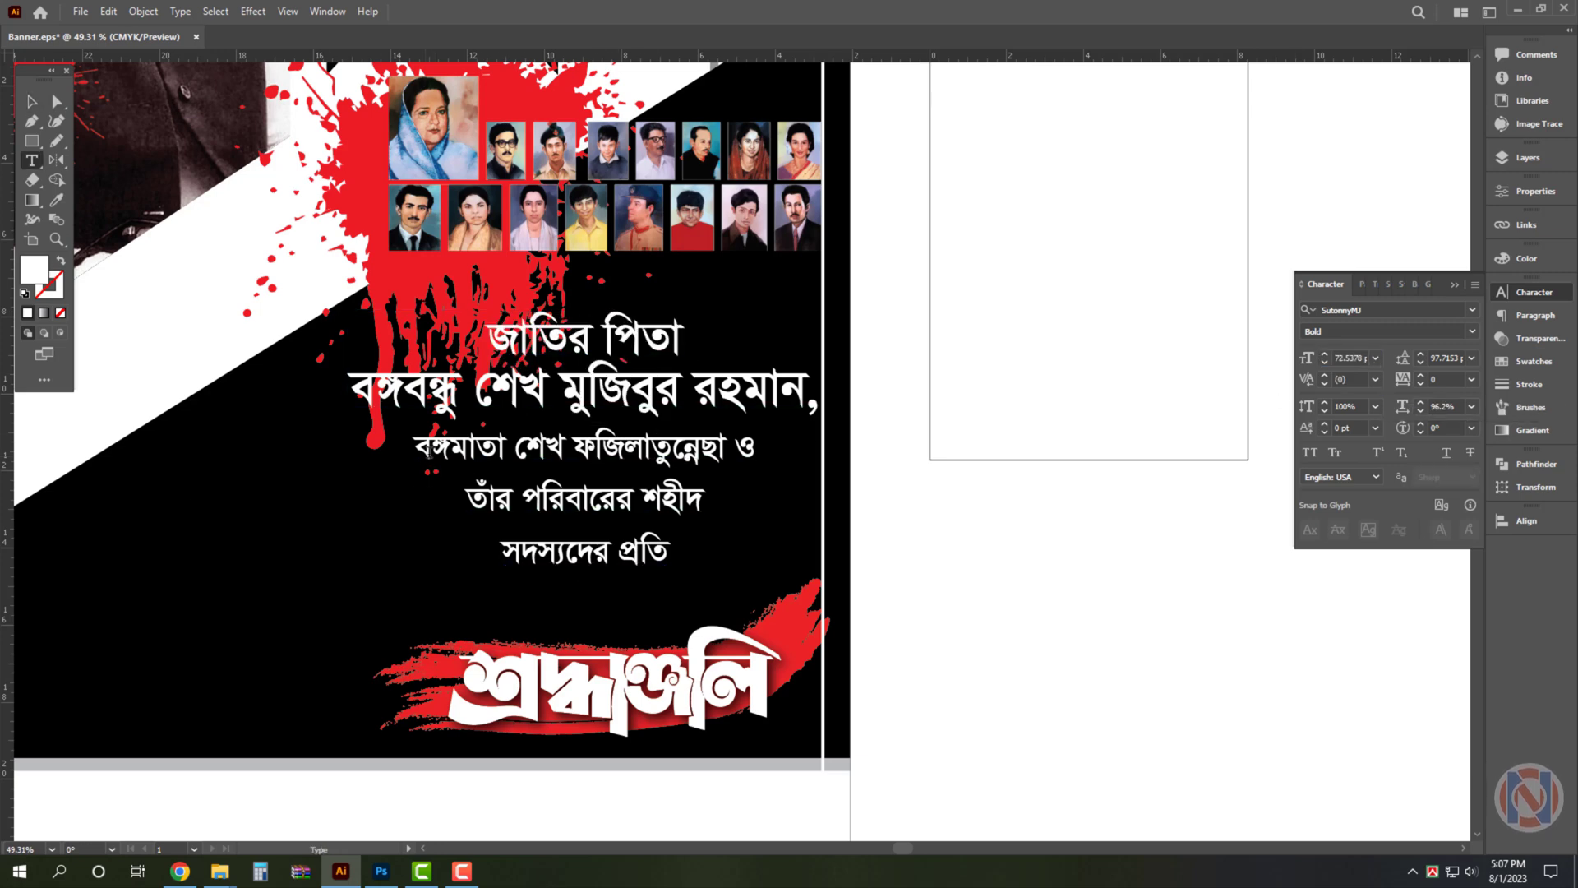
{"action": "left_click_drag", "start_coordinate": [414, 448], "coordinate": [782, 580]}
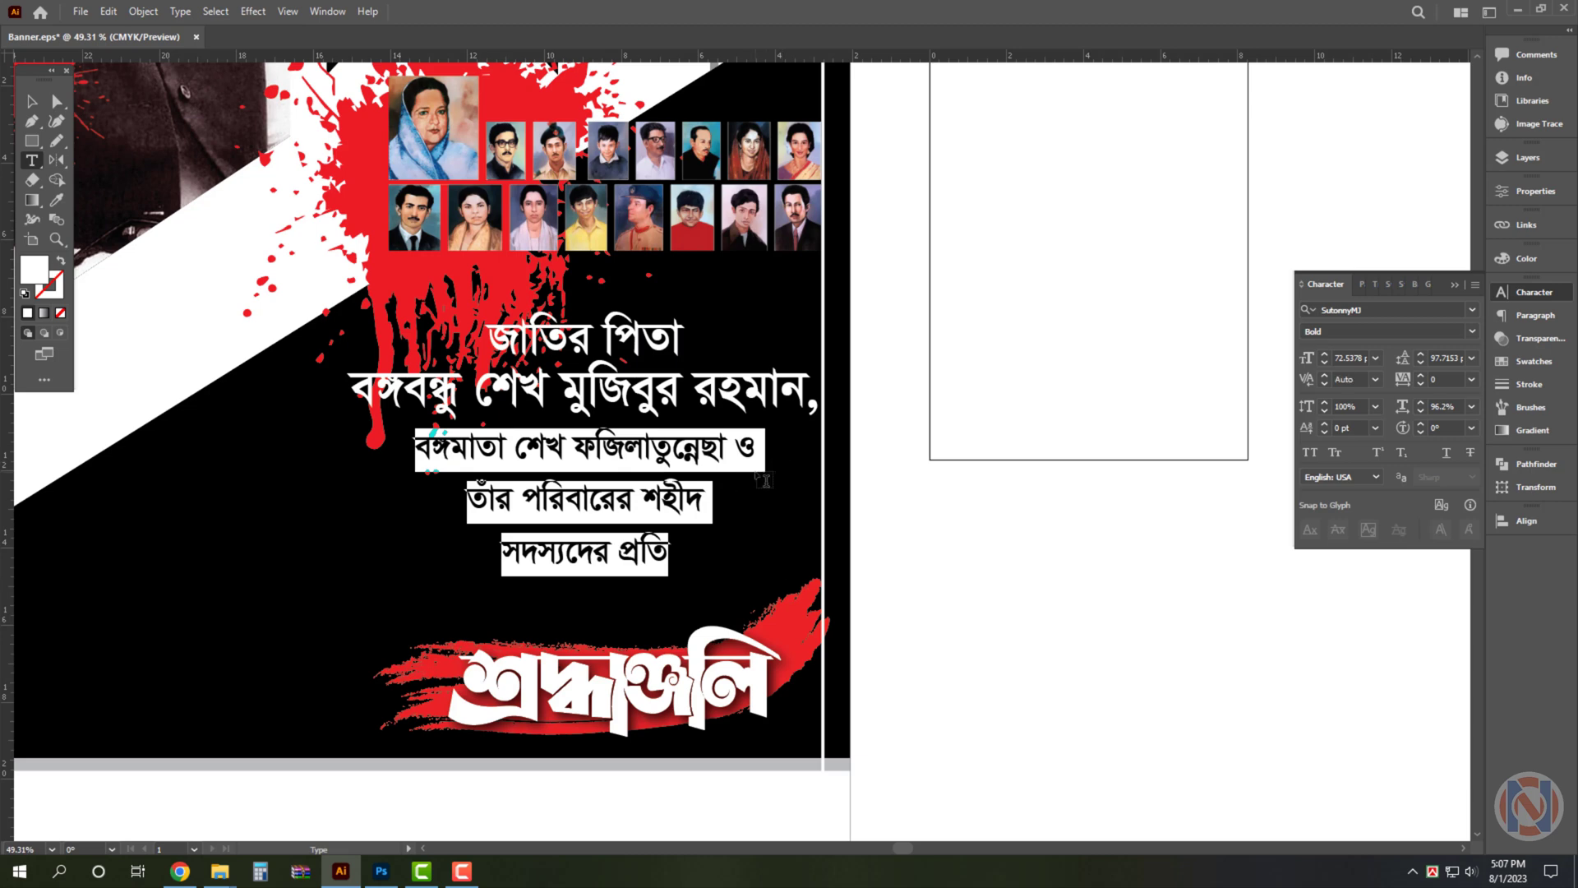
{"action": "left_click", "coordinate": [750, 459]}
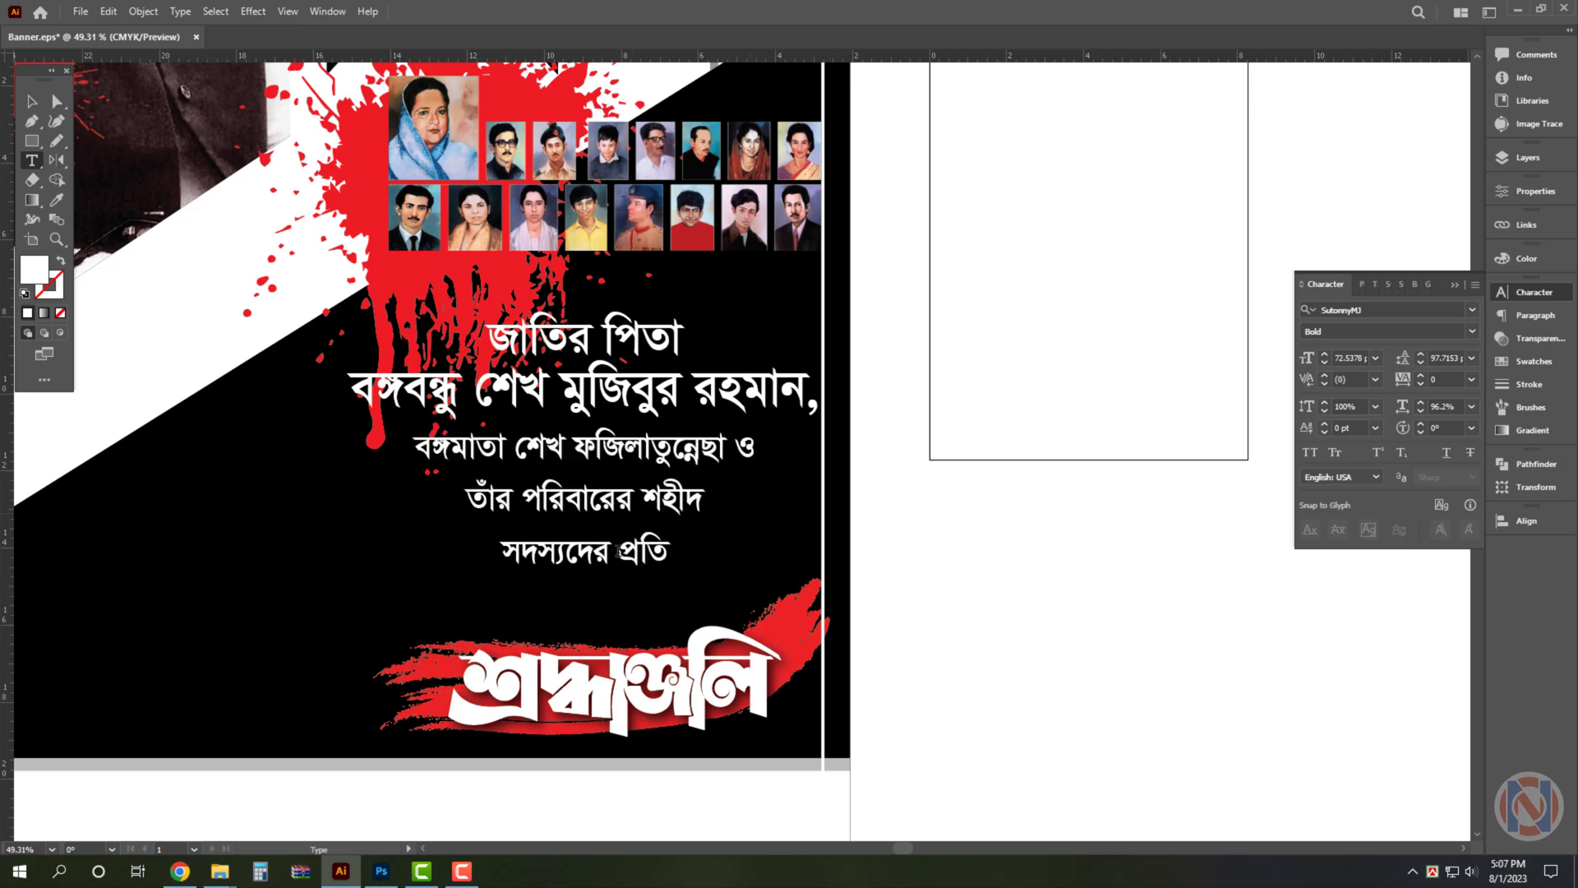
{"action": "key", "text": "Escape"}
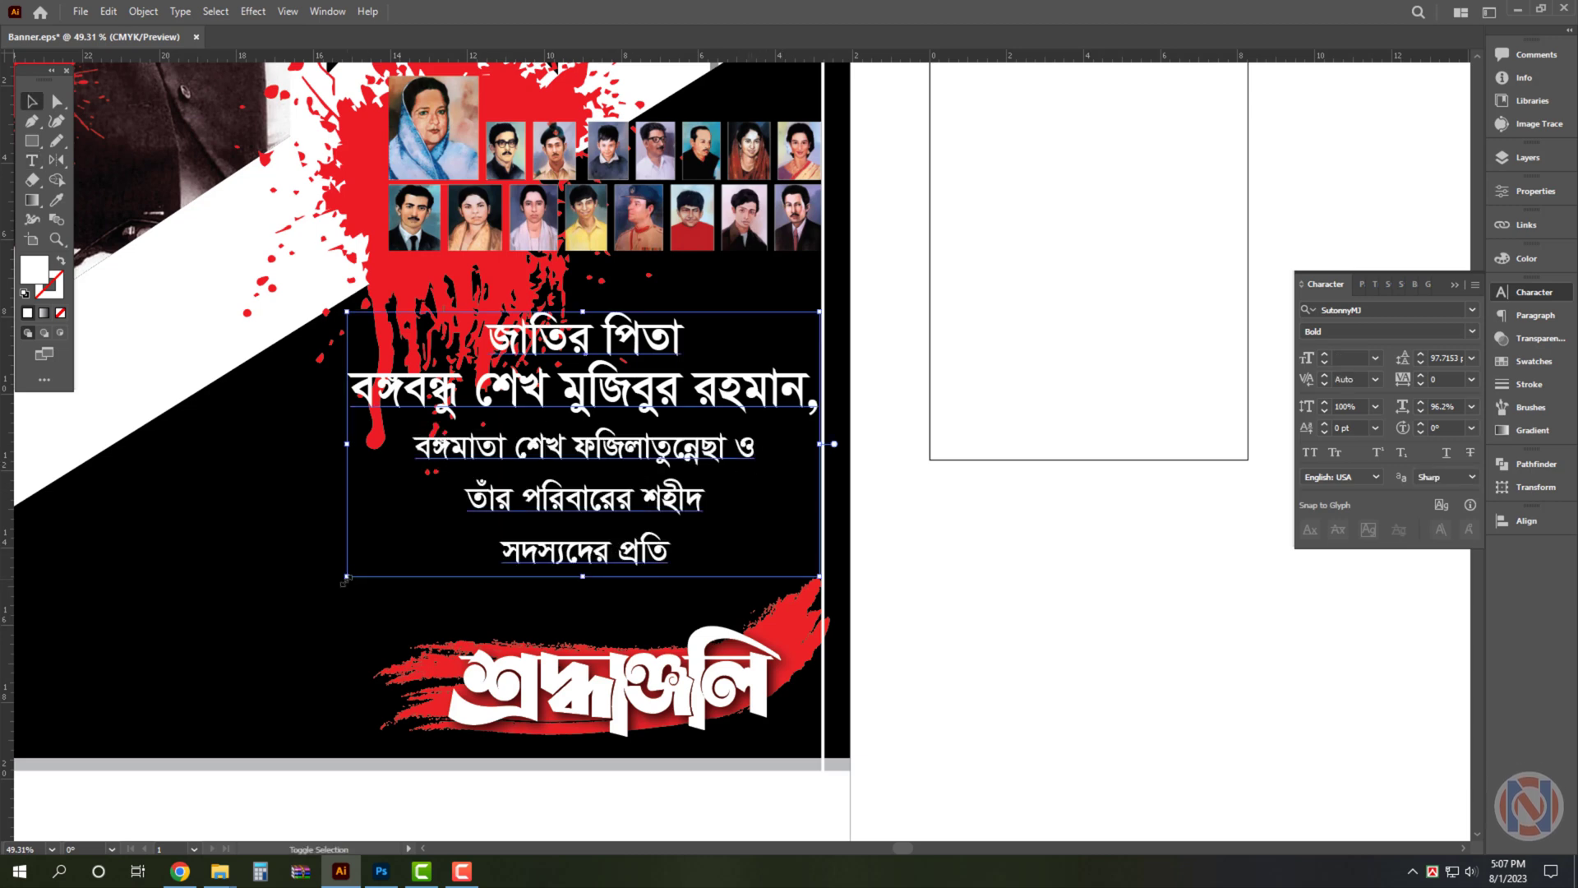
Cut the last three lines (বঙ্গমাতা to প্রতি) out of the tribute text block
{"action": "scroll", "coordinate": [544, 560], "scroll_direction": "down", "scroll_amount": 1}
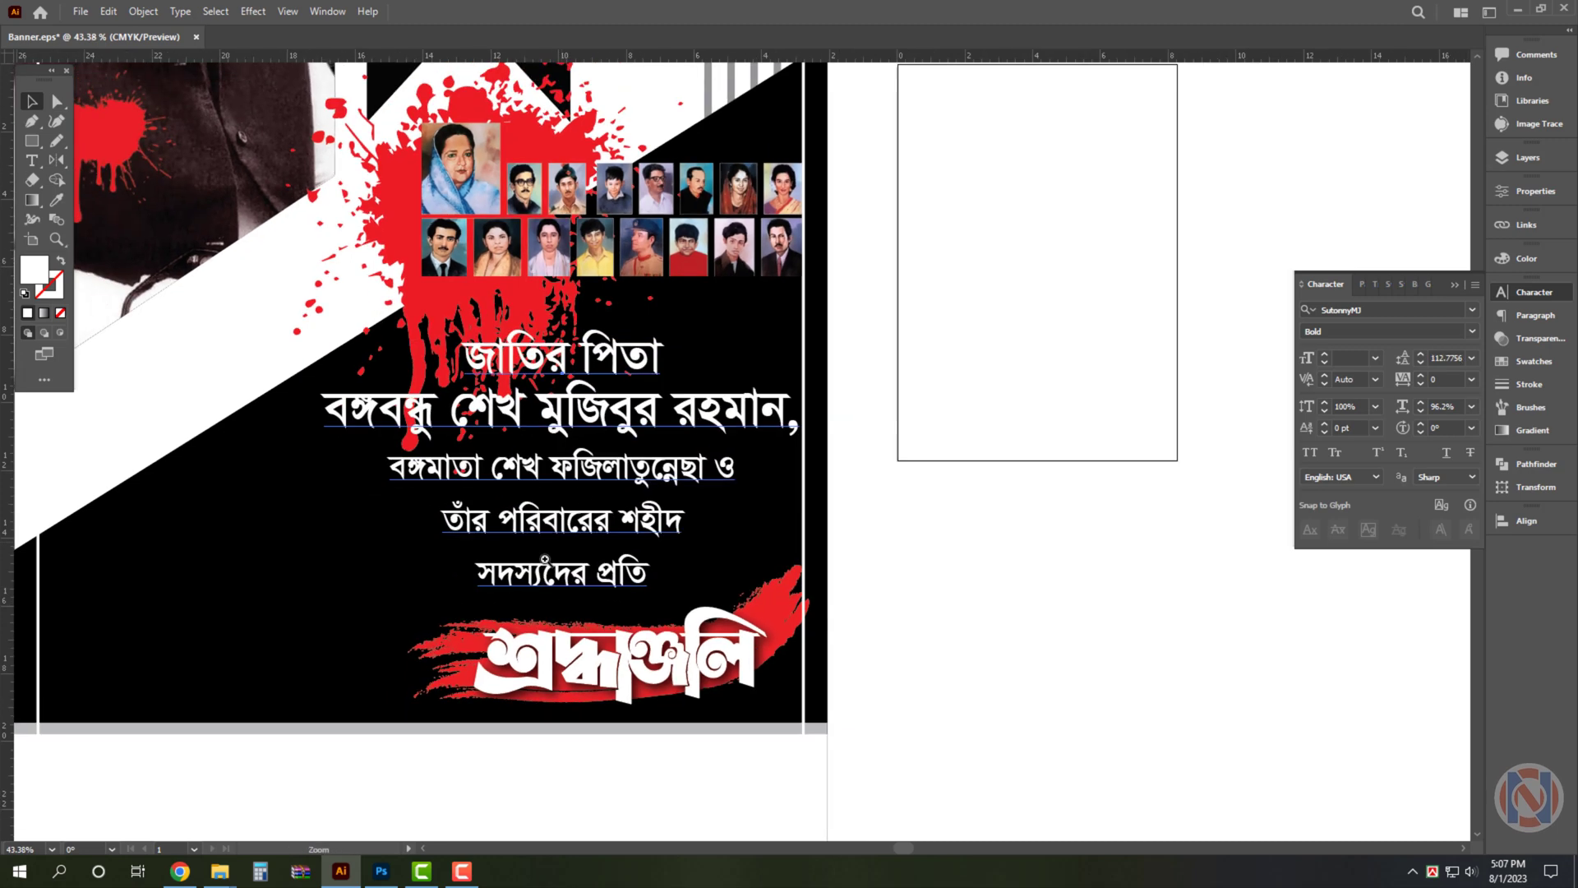
{"action": "scroll", "coordinate": [544, 559], "scroll_direction": "up", "scroll_amount": 2}
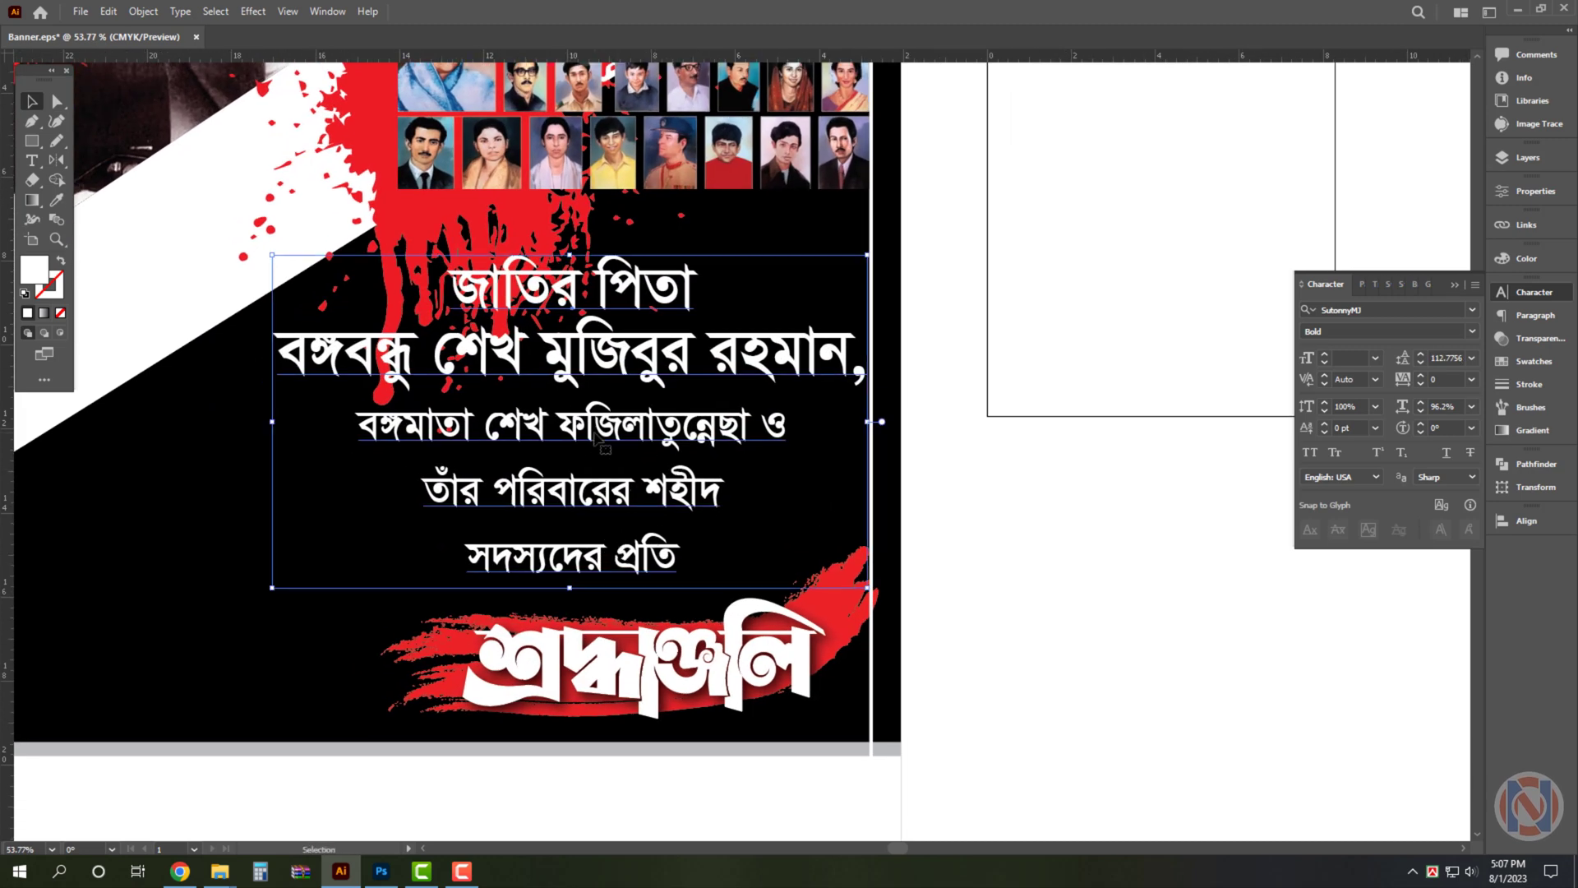
{"action": "double_click", "coordinate": [360, 427]}
{"action": "left_click_drag", "start_coordinate": [360, 428], "coordinate": [795, 575]}
{"action": "key", "text": "ctrl+c"}
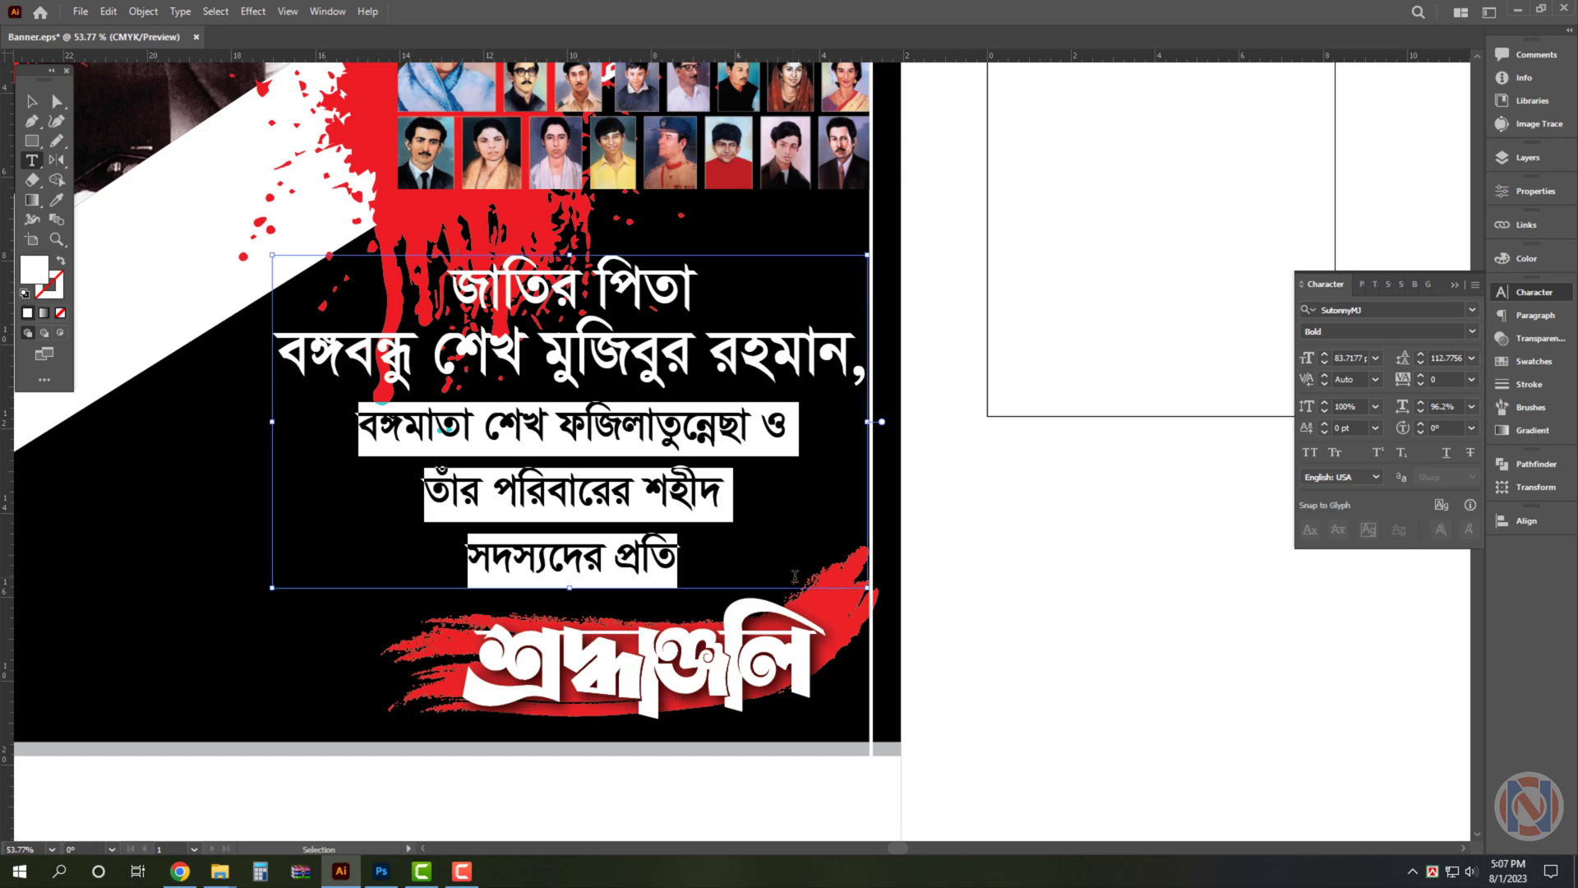
{"action": "key", "text": "BackSpace"}
{"action": "key", "text": "Escape"}
Reposition and slightly shrink the title block, then duplicate it just below
{"action": "left_click_drag", "start_coordinate": [679, 364], "coordinate": [679, 315]}
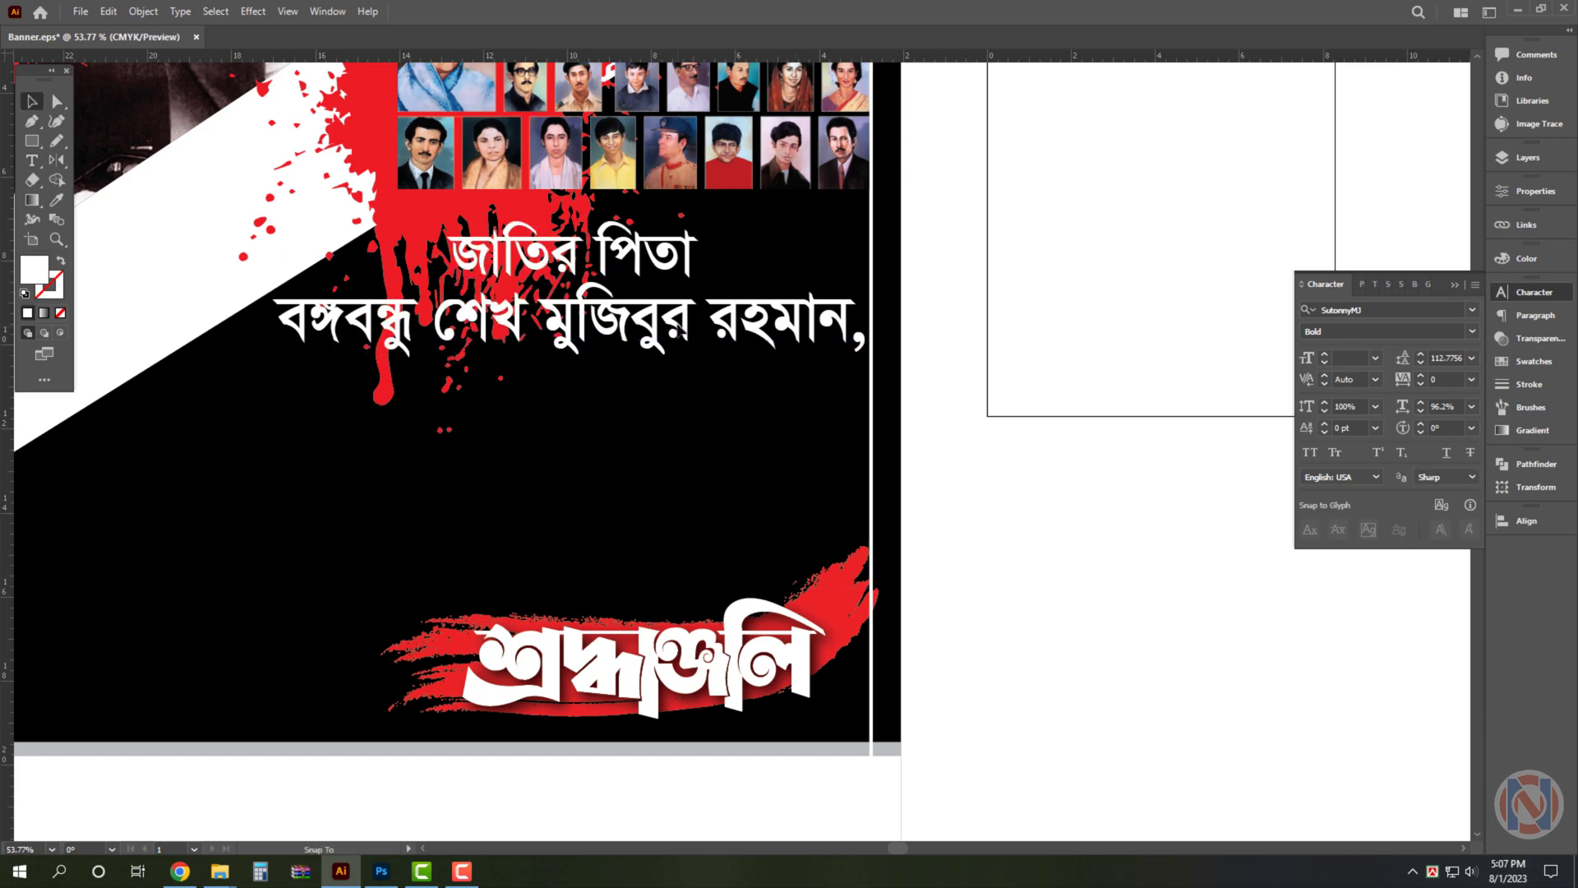
{"action": "left_click", "coordinate": [679, 316]}
{"action": "left_click_drag", "start_coordinate": [279, 275], "coordinate": [319, 276]}
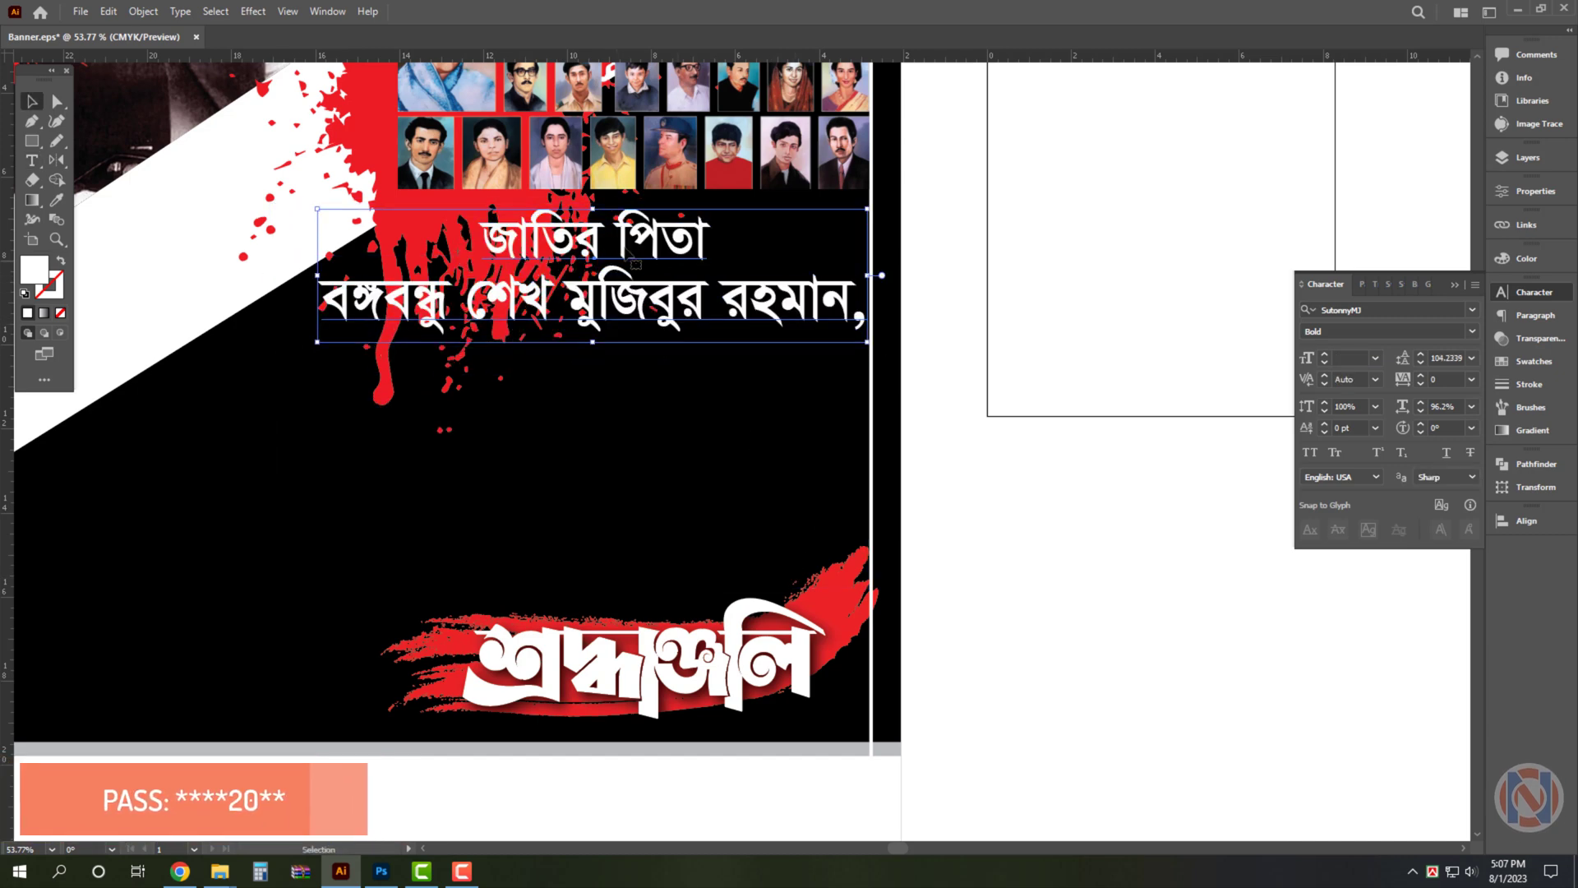
{"action": "mouse_move", "coordinate": [635, 263]}
{"action": "left_mouse_down"}
{"action": "mouse_move", "coordinate": [636, 411]}
{"action": "mouse_move", "coordinate": [633, 397]}
{"action": "left_mouse_up"}
Replace the copy's text with the three cut lines and tighten its line spacing
{"action": "double_click", "coordinate": [633, 432]}
{"action": "key", "text": "ctrl+a"}
{"action": "key", "text": "ctrl+v"}
{"action": "key", "text": "Escape"}
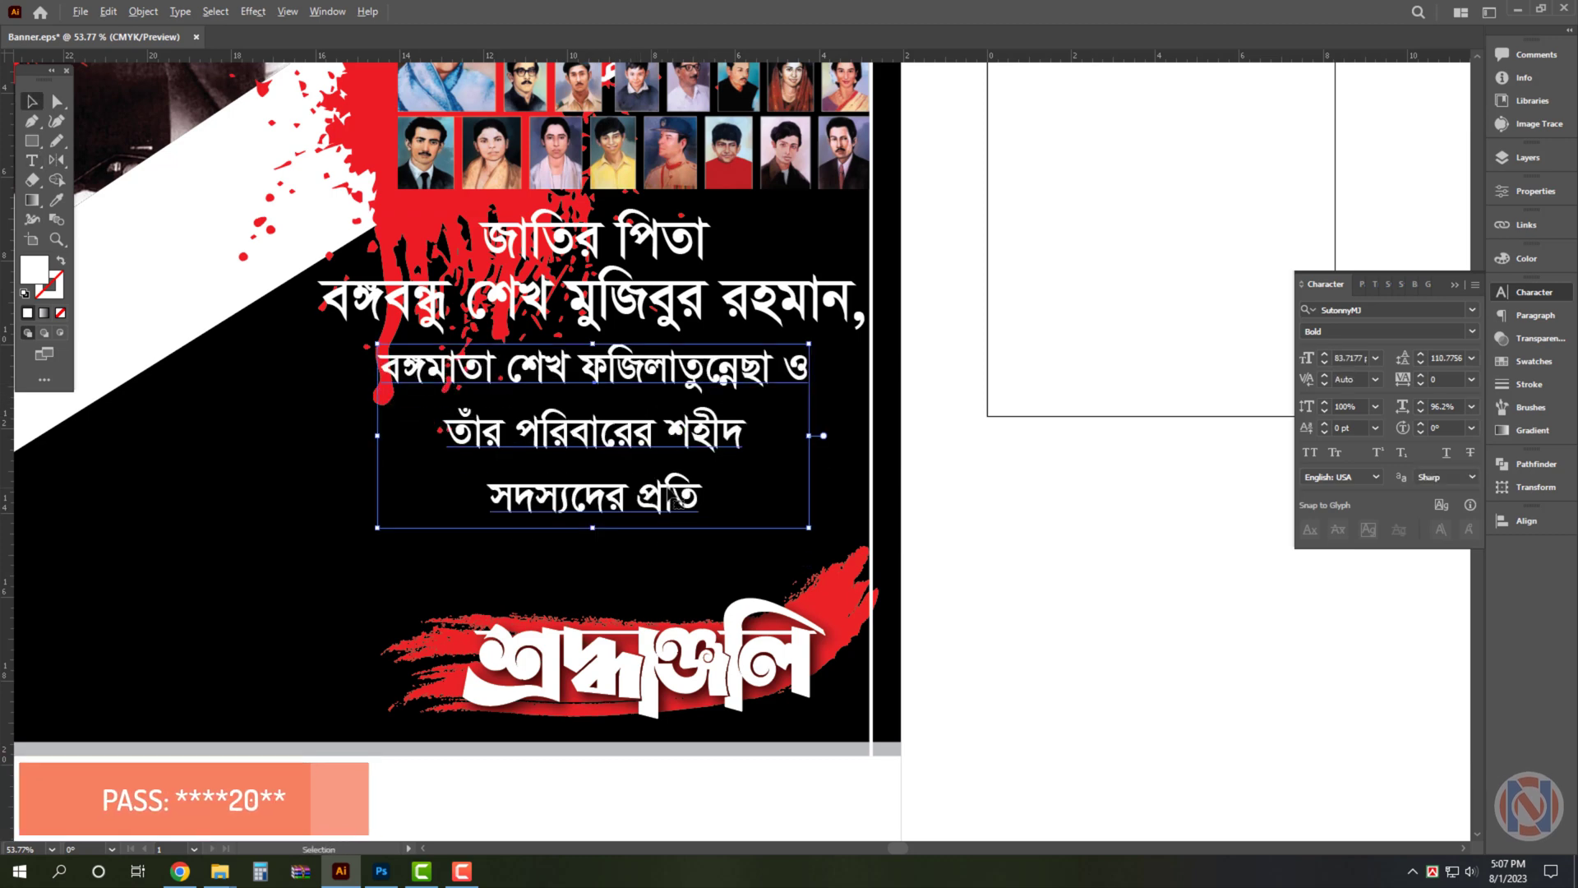
{"action": "key", "text": "alt+Up"}
{"action": "key", "text": "alt+Up"}
{"action": "key", "text": "alt+Up"}
{"action": "key", "text": "alt+Up"}
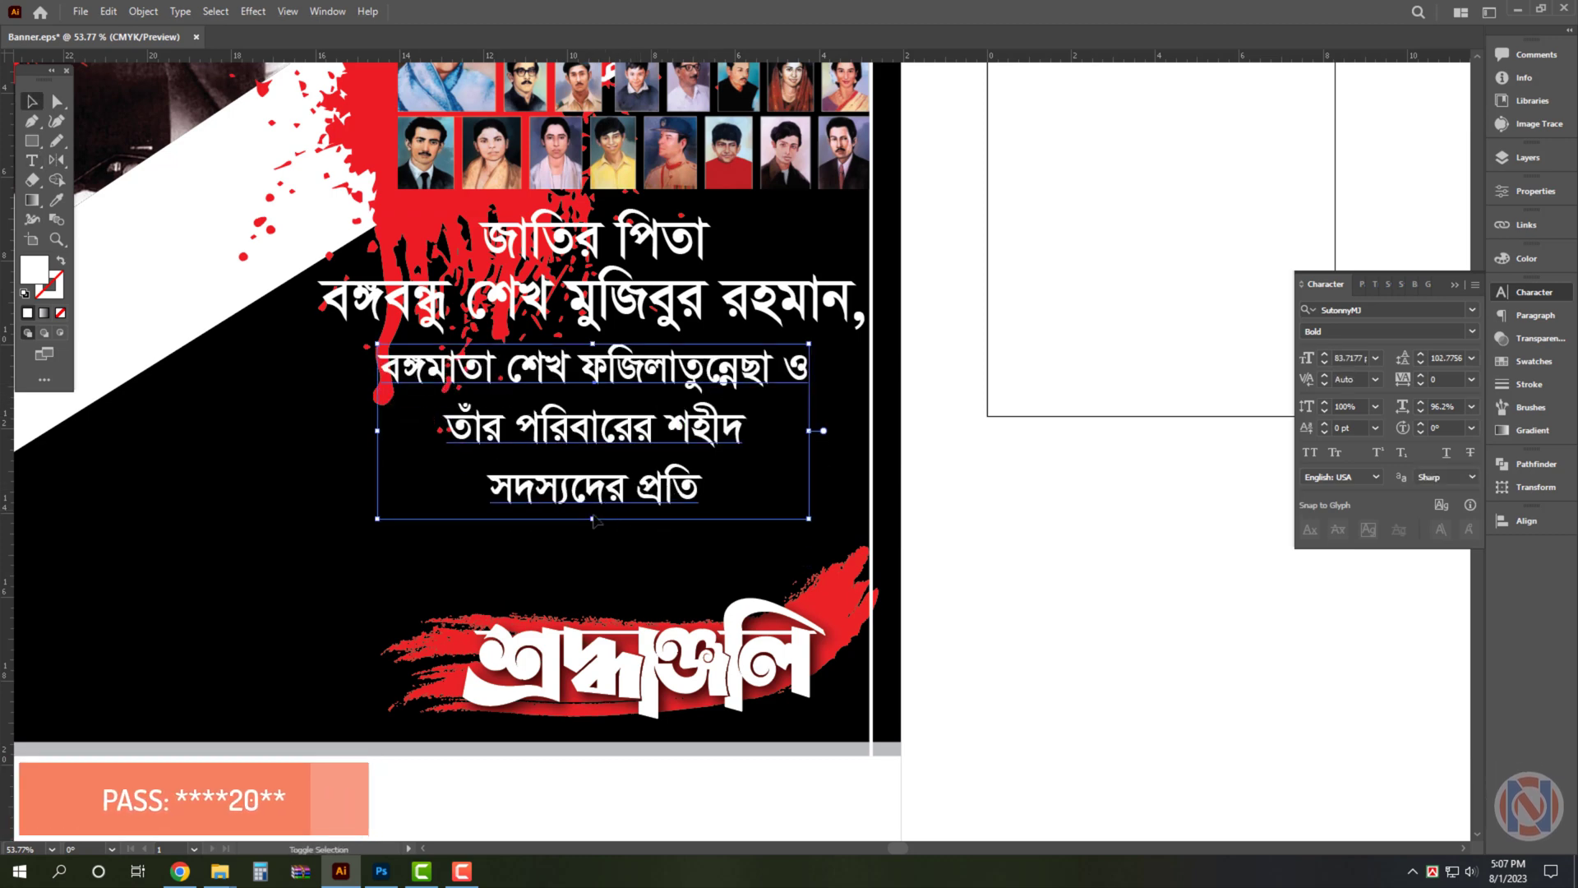
Enlarge the three-line block's font size and add the title block to the selection
{"action": "double_click", "coordinate": [596, 493]}
{"action": "key", "text": "ctrl+a"}
{"action": "key", "text": "ctrl+shift+period"}
{"action": "key", "text": "Escape"}
{"action": "left_click", "coordinate": [625, 301], "text": "shift"}
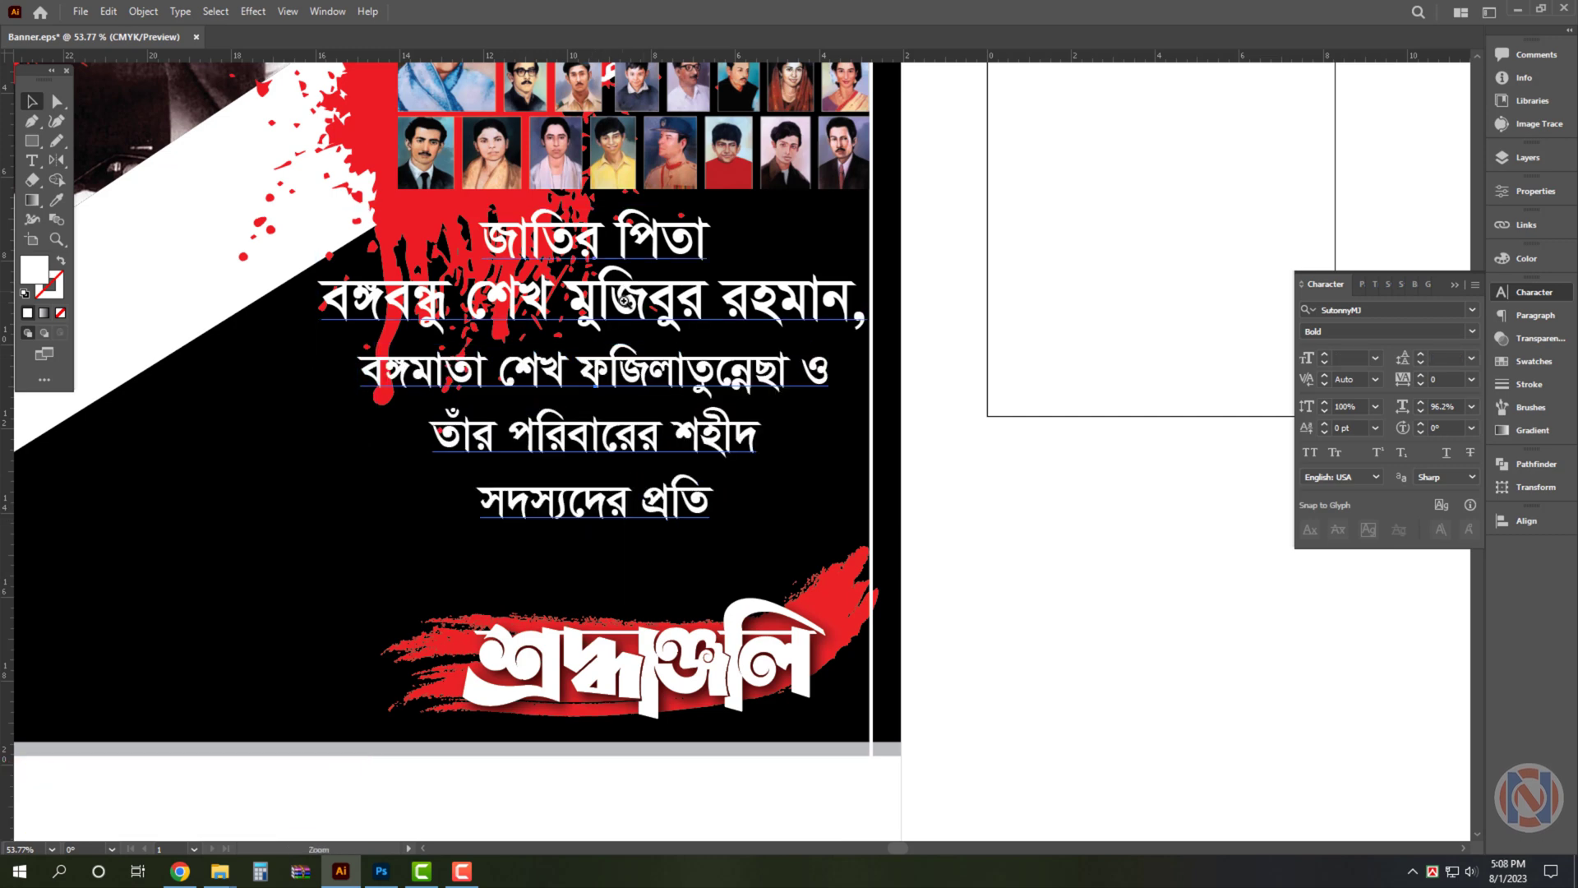
{"action": "scroll", "coordinate": [625, 301], "scroll_direction": "up", "scroll_amount": 1}
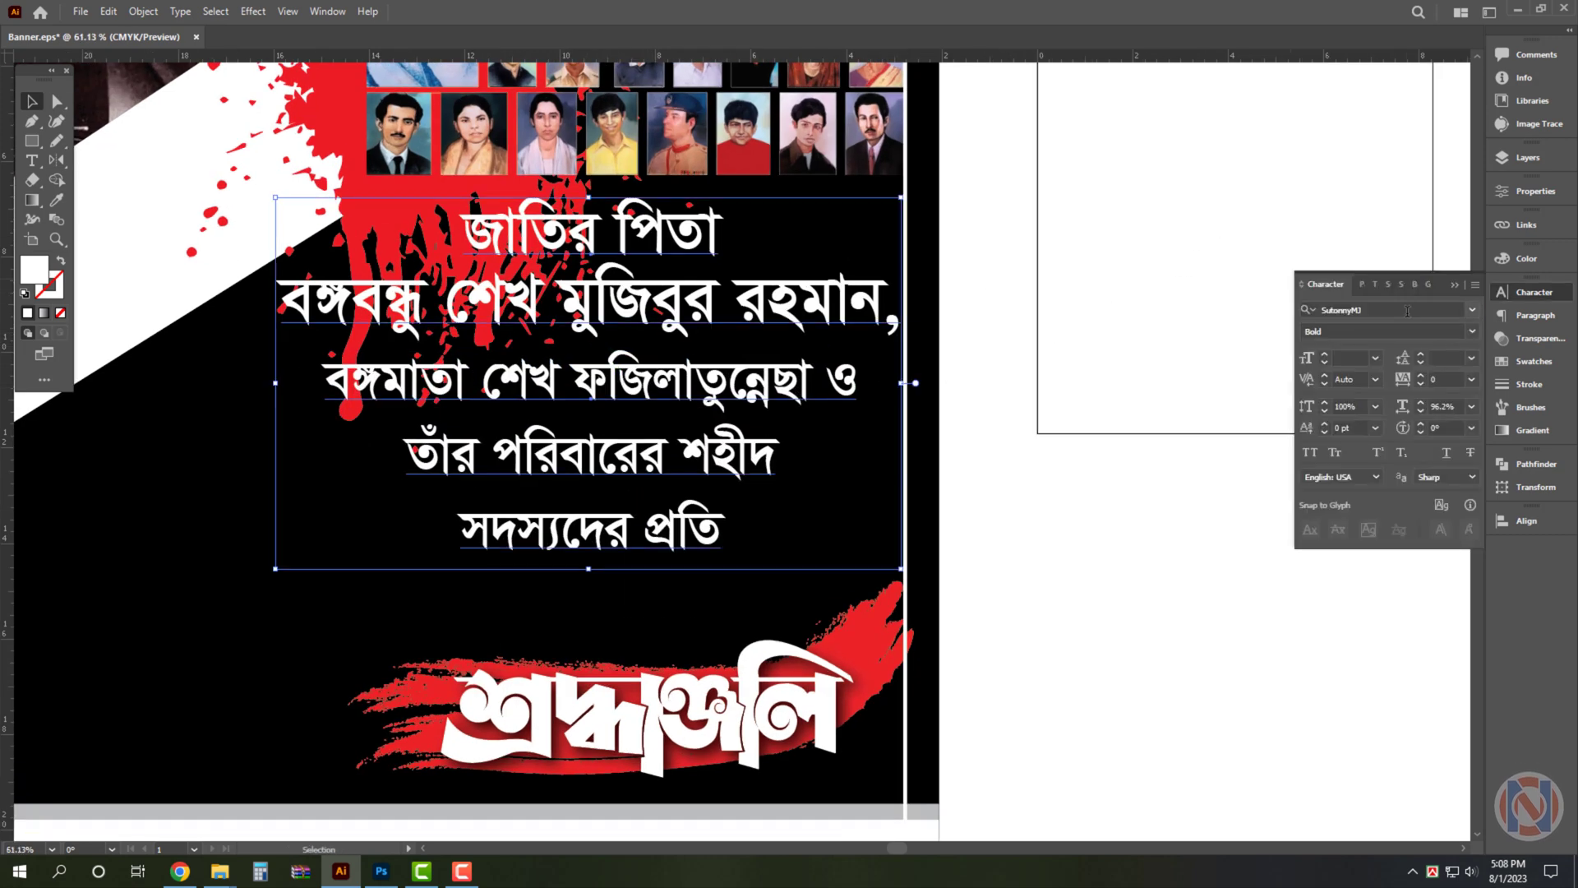
Set the title to Shorif Ador ANSI V1, scale it to fit, stretch it taller, and widen its leading
{"action": "left_click", "coordinate": [1017, 211]}
{"action": "left_click", "coordinate": [791, 308]}
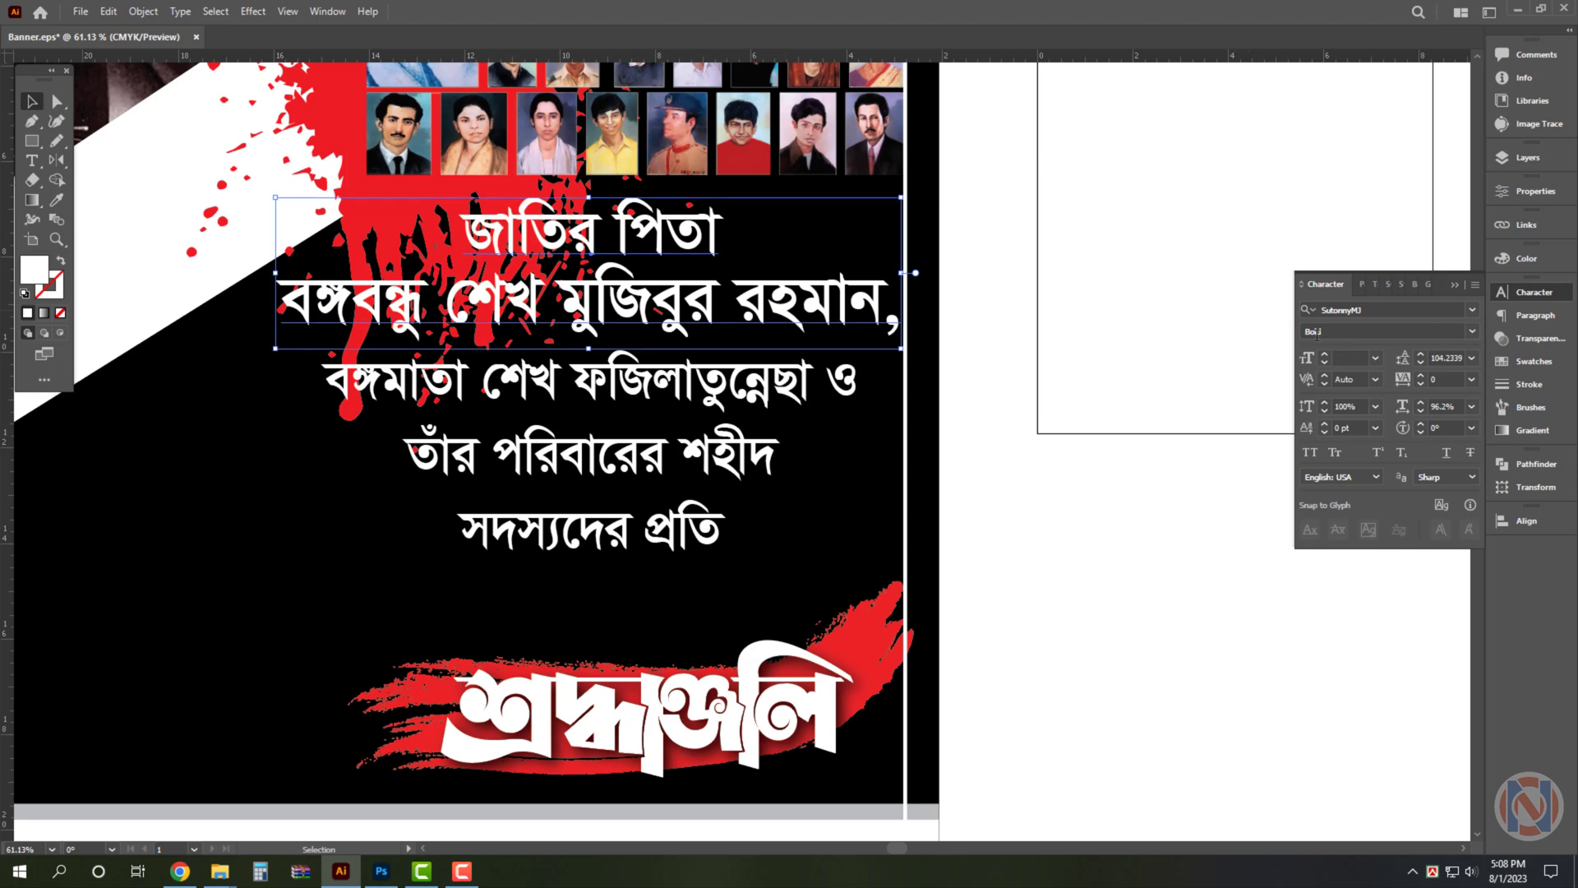
{"action": "left_click", "coordinate": [1388, 310]}
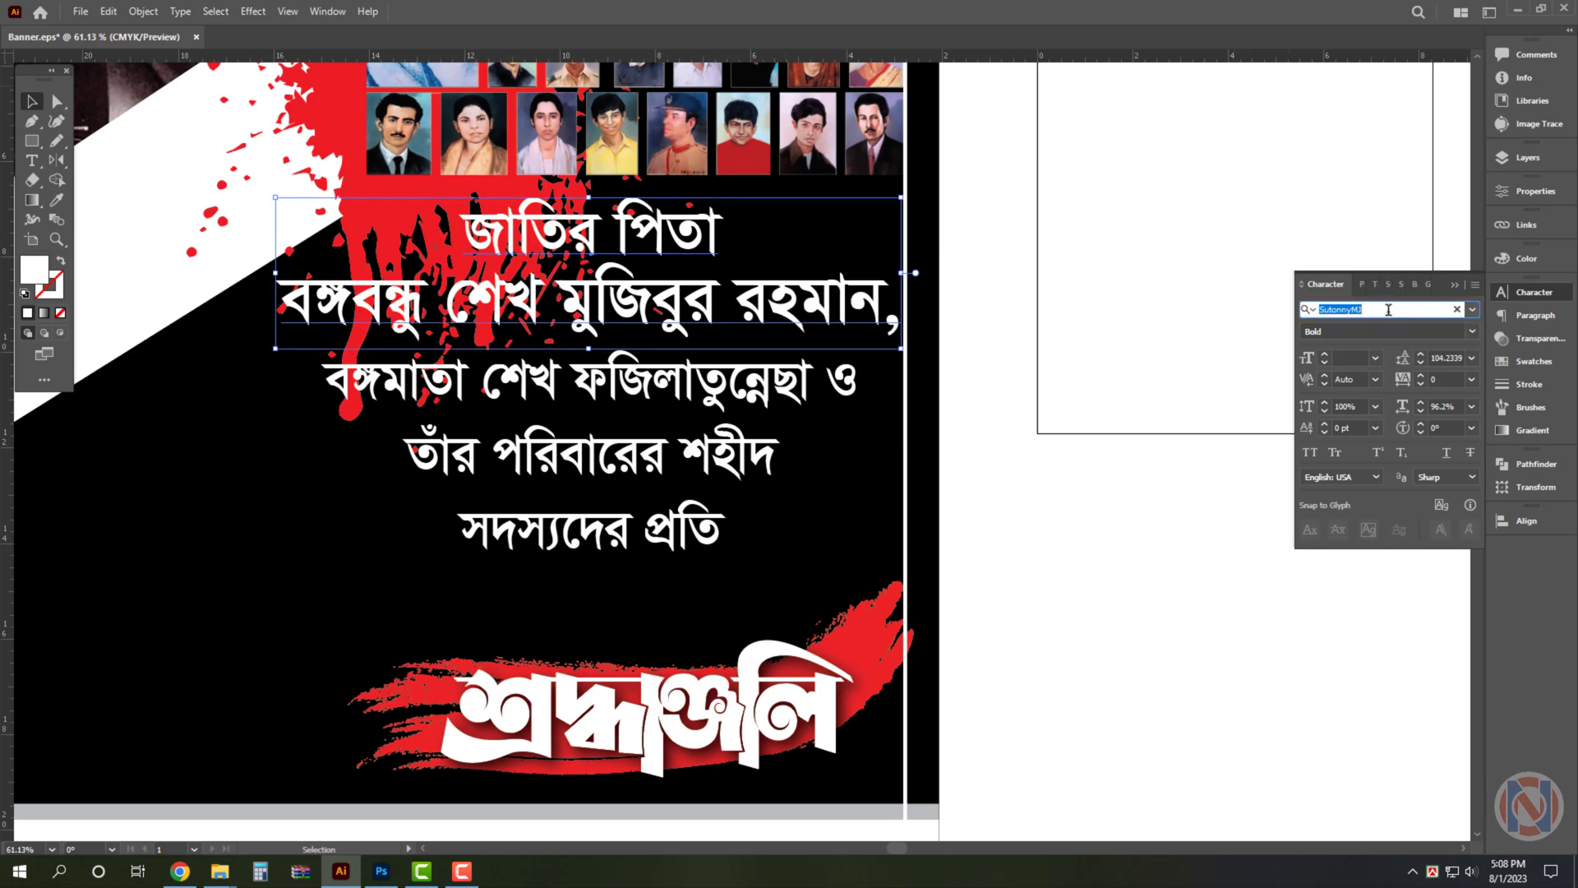
{"action": "type", "text": "shor"}
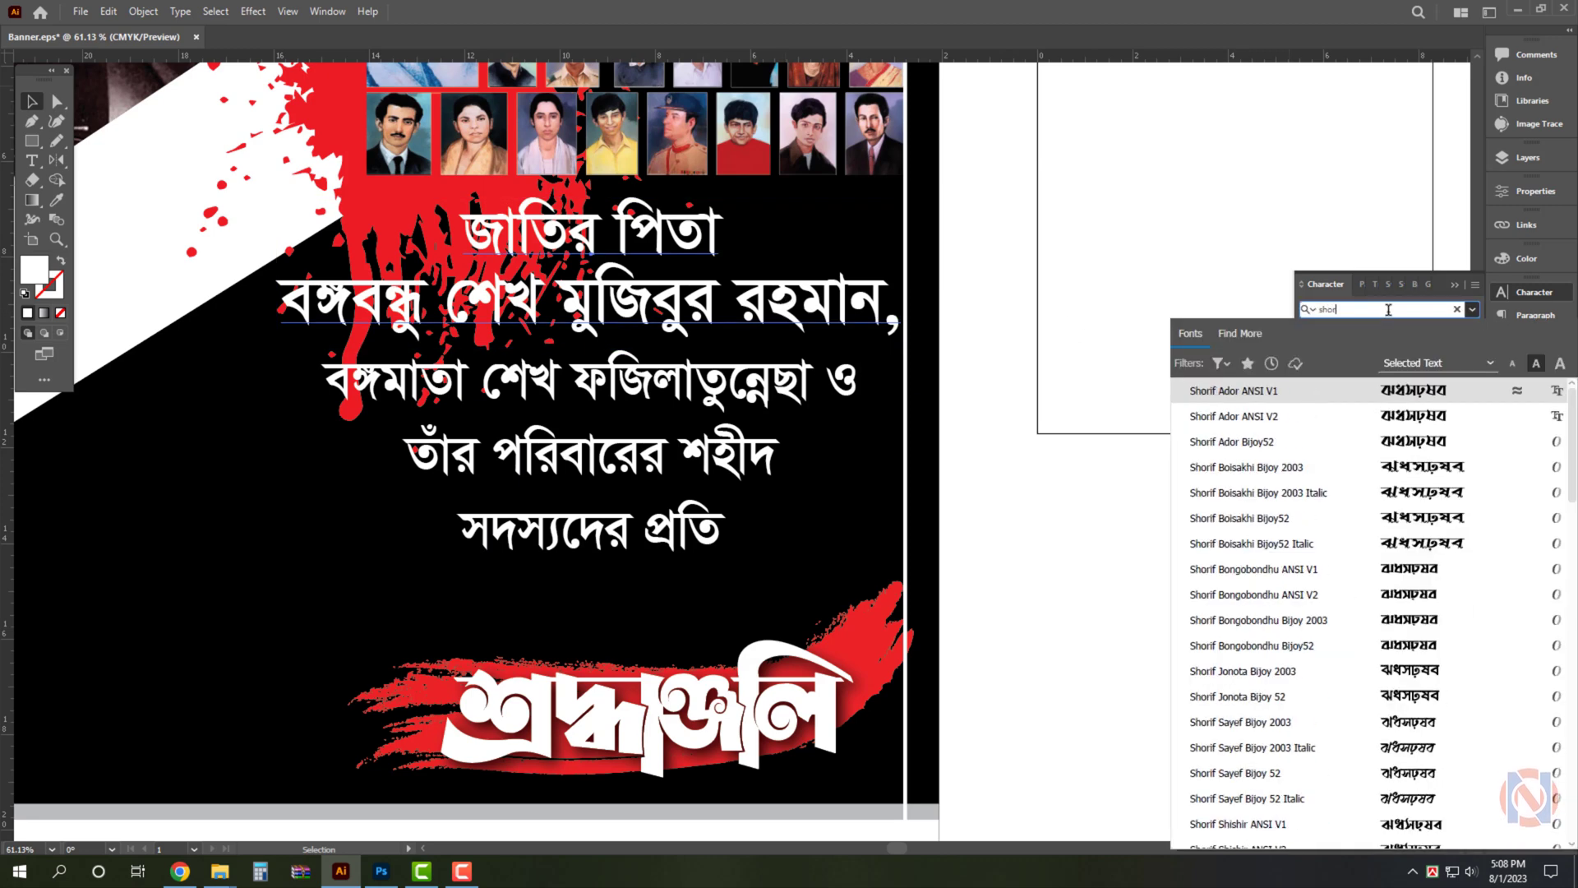
{"action": "left_click", "coordinate": [1400, 393]}
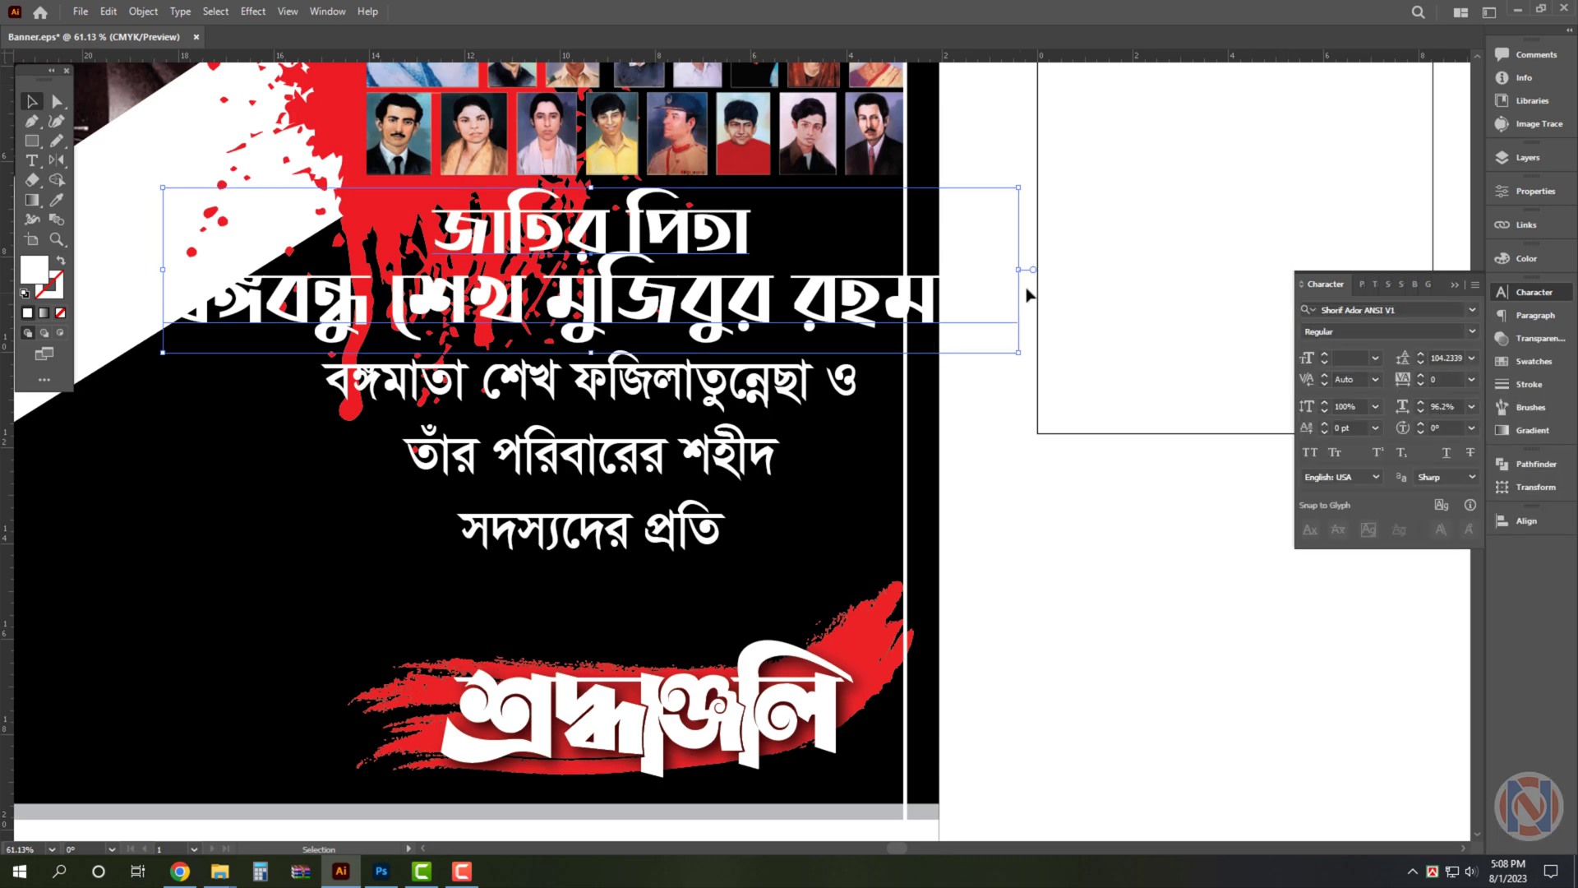
{"action": "left_click_drag", "start_coordinate": [1017, 272], "coordinate": [902, 270]}
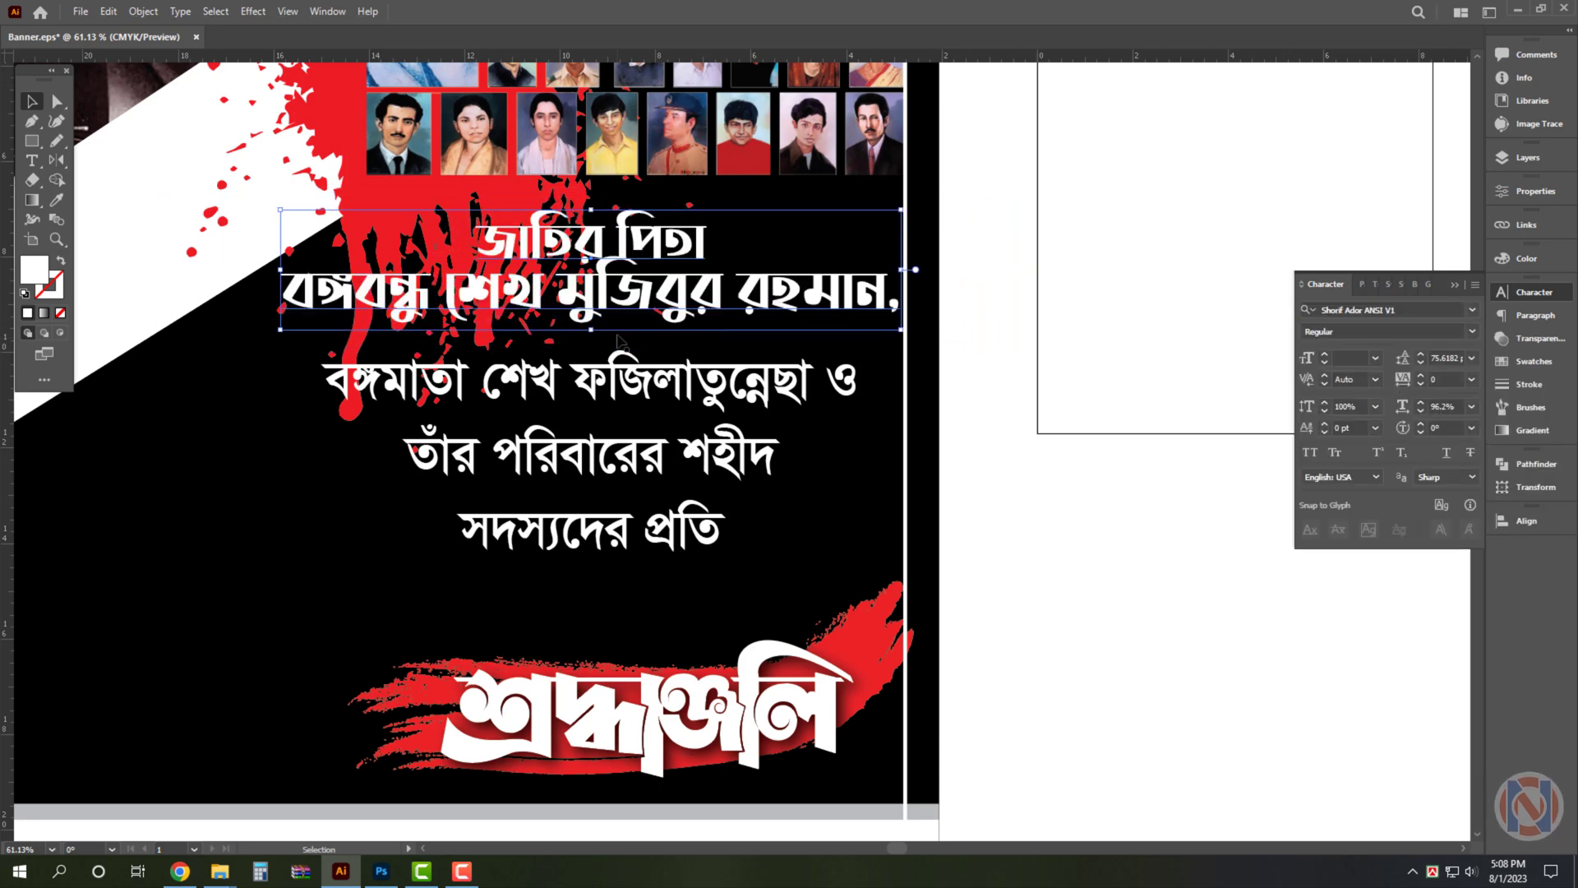
{"action": "left_click_drag", "start_coordinate": [592, 329], "coordinate": [592, 356]}
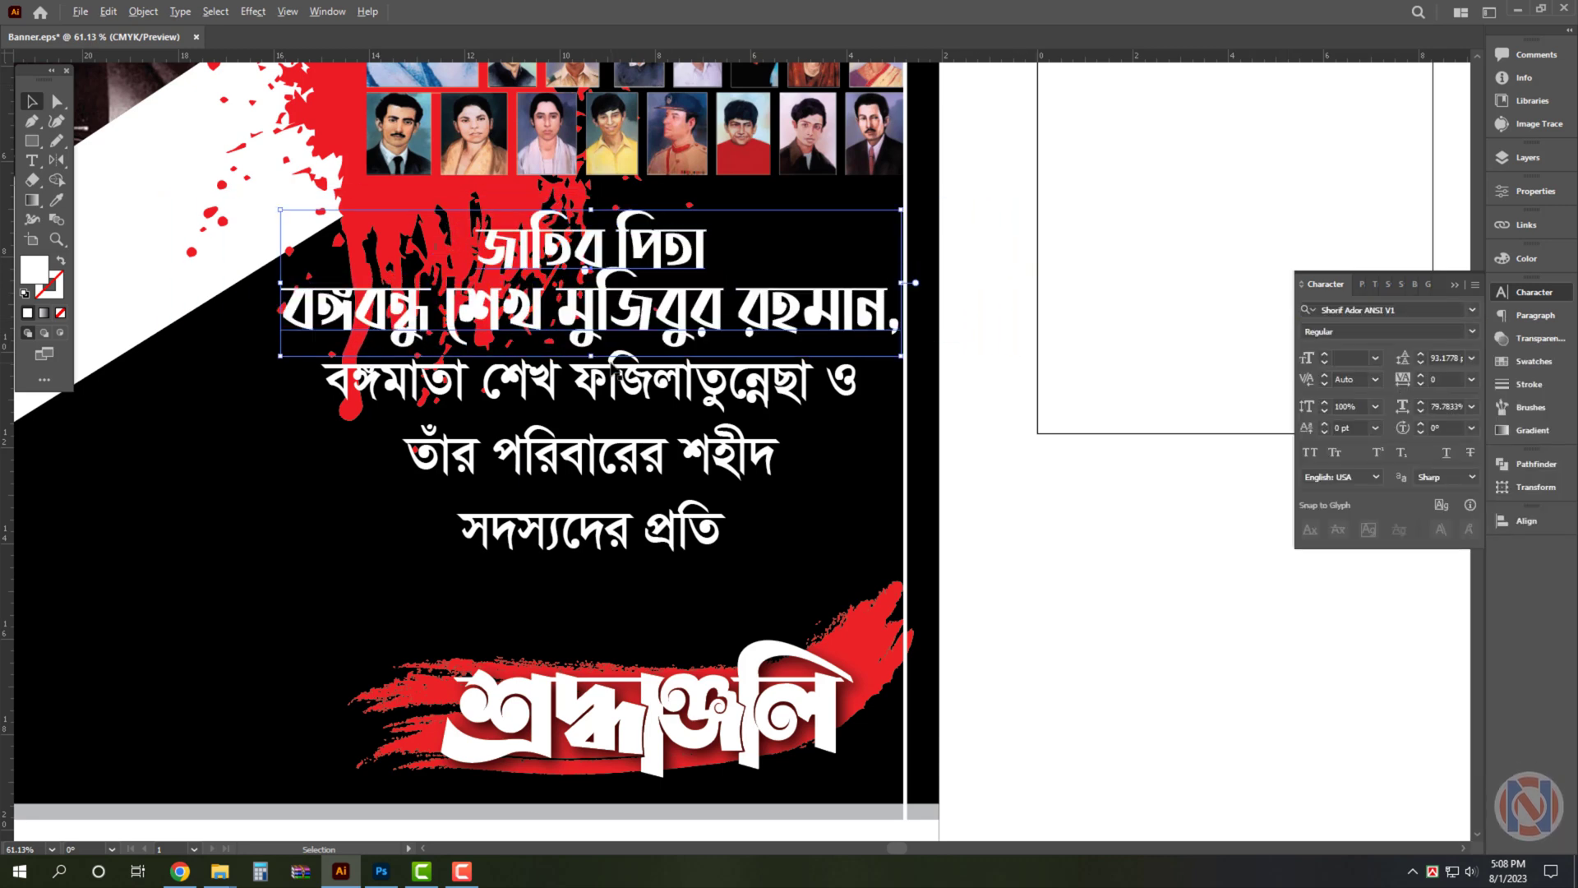
{"action": "key", "text": "alt+Down"}
{"action": "key", "text": "alt+Down"}
{"action": "key", "text": "alt+Down"}
{"action": "key", "text": "alt+Down"}
{"action": "key", "text": "alt+Down"}
{"action": "key", "text": "alt+Down"}
{"action": "key", "text": "alt+Down"}
{"action": "key", "text": "alt+Down"}
{"action": "key", "text": "alt+Down"}
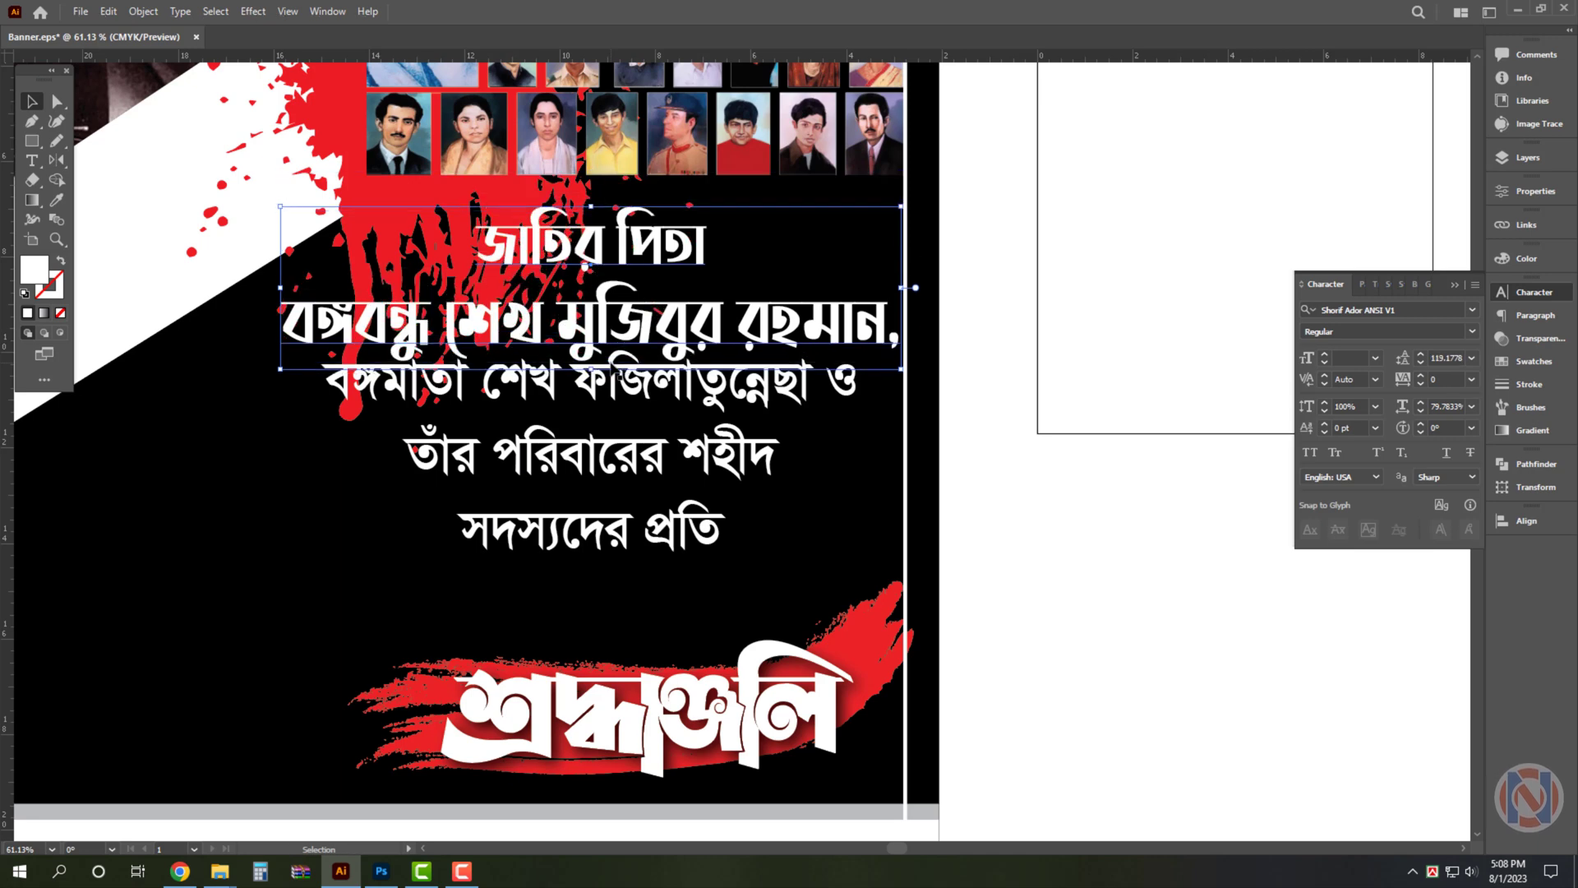
Tighten the dedication text's line spacing, select it with the headline, and pan up
{"action": "left_click", "coordinate": [573, 451]}
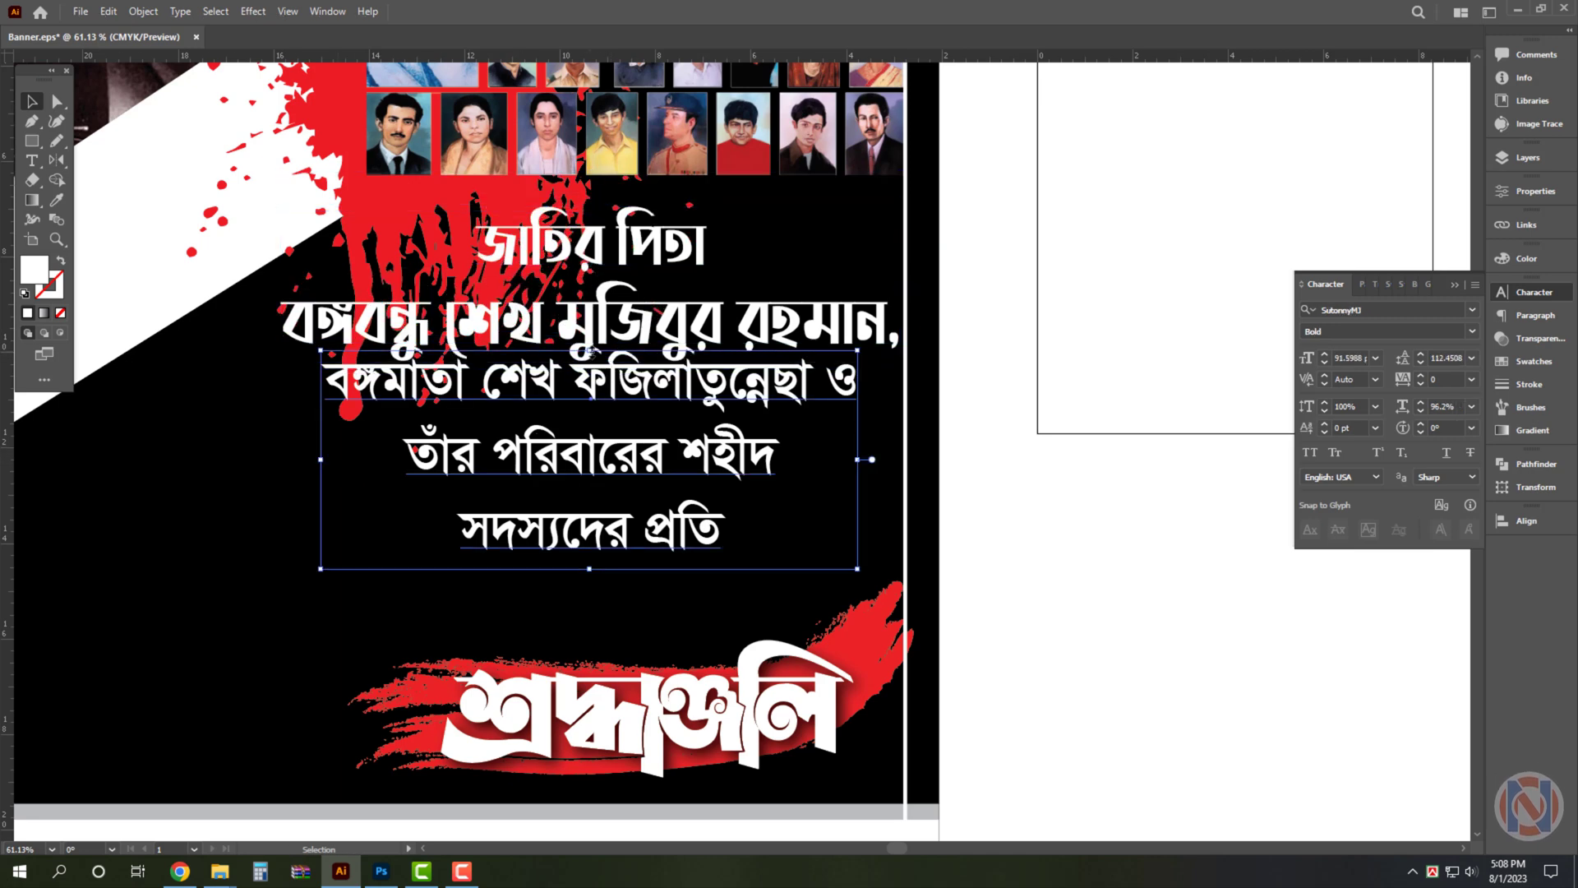
{"action": "key", "text": "alt+Up"}
{"action": "key", "text": "alt+Up"}
{"action": "key", "text": "alt+Up"}
{"action": "left_click", "coordinate": [613, 351], "text": "shift"}
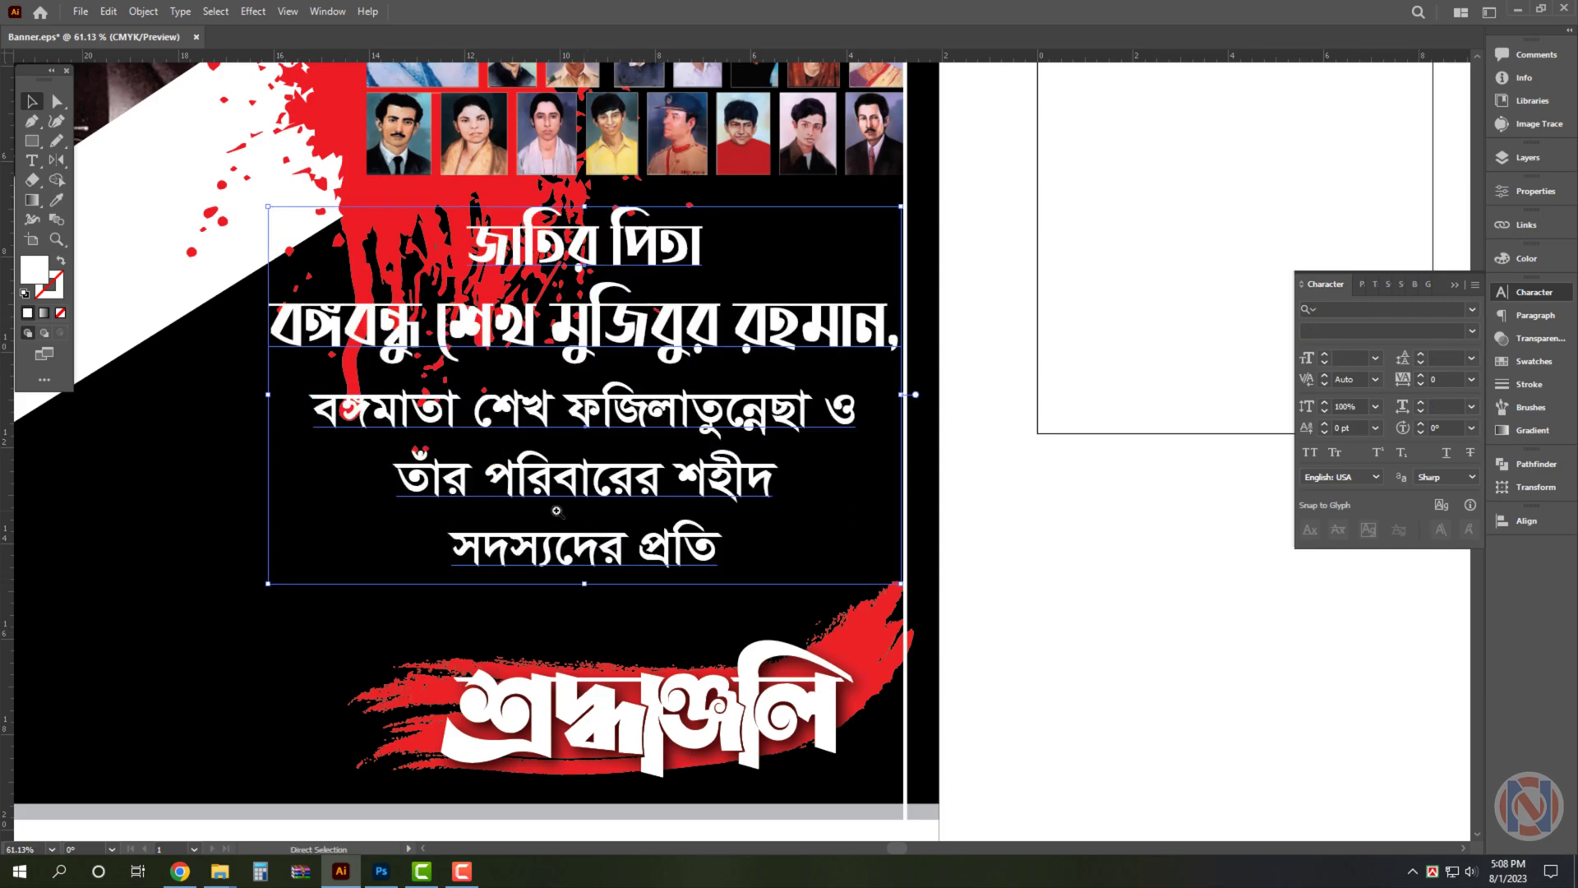
{"action": "scroll", "coordinate": [345, 641], "scroll_direction": "down", "scroll_amount": 2}
{"action": "mouse_move", "coordinate": [382, 214]}
{"action": "left_mouse_down"}
{"action": "mouse_move", "coordinate": [364, 491]}
{"action": "mouse_move", "coordinate": [479, 375]}
{"action": "left_mouse_up"}
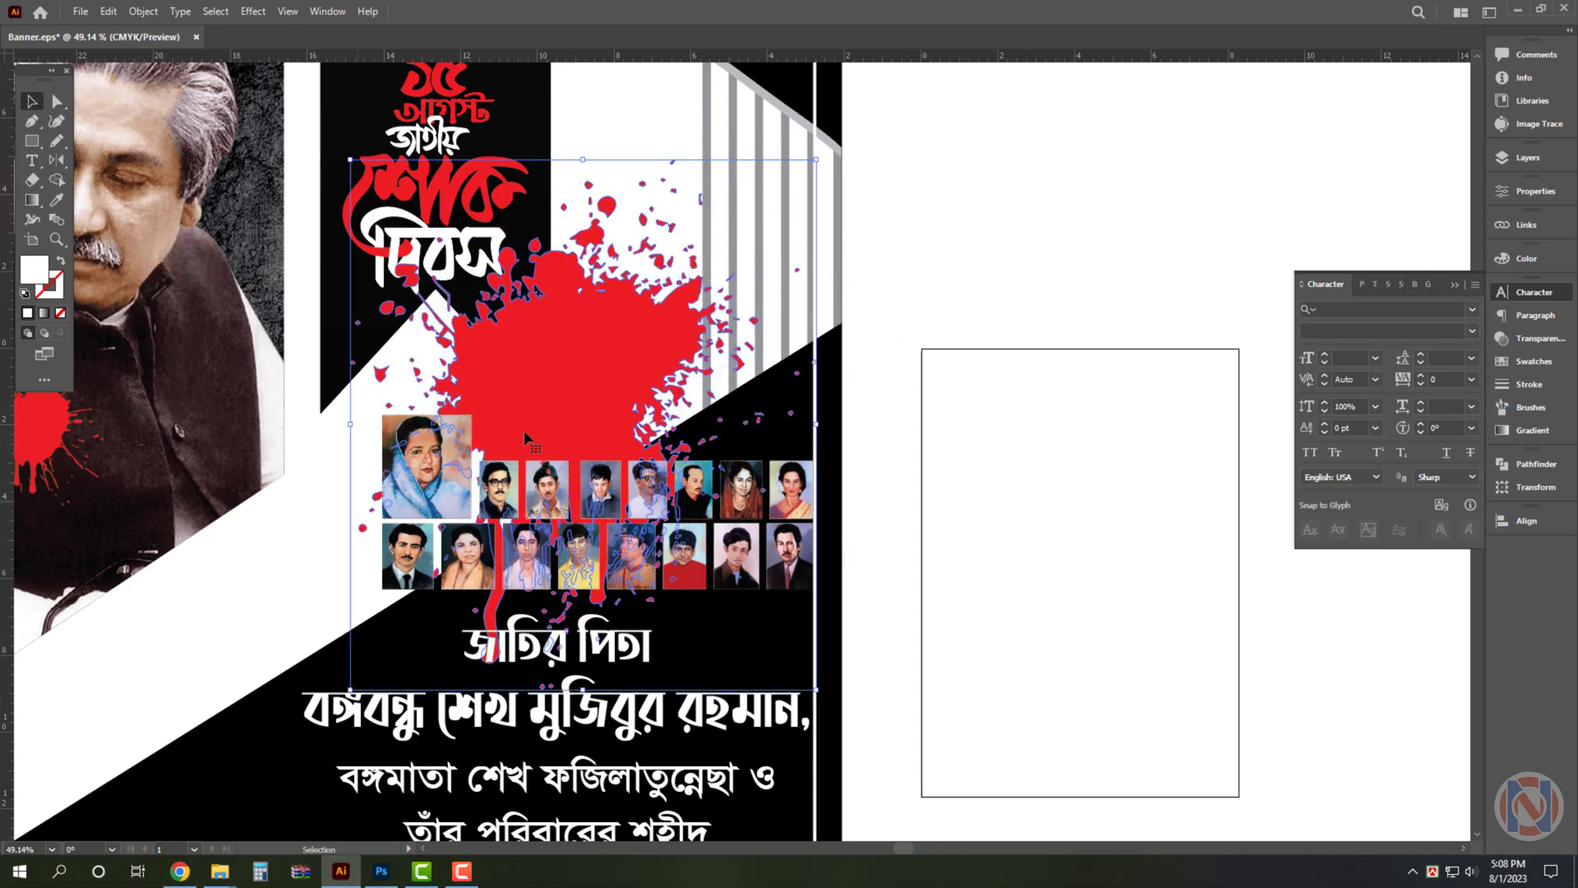
Mirror the red splatter and move it behind the portrait grid
{"action": "left_click", "coordinate": [524, 431]}
{"action": "key", "text": "o"}
{"action": "left_click_drag", "start_coordinate": [583, 329], "coordinate": [594, 451]}
{"action": "left_click", "coordinate": [676, 351], "text": "alt"}
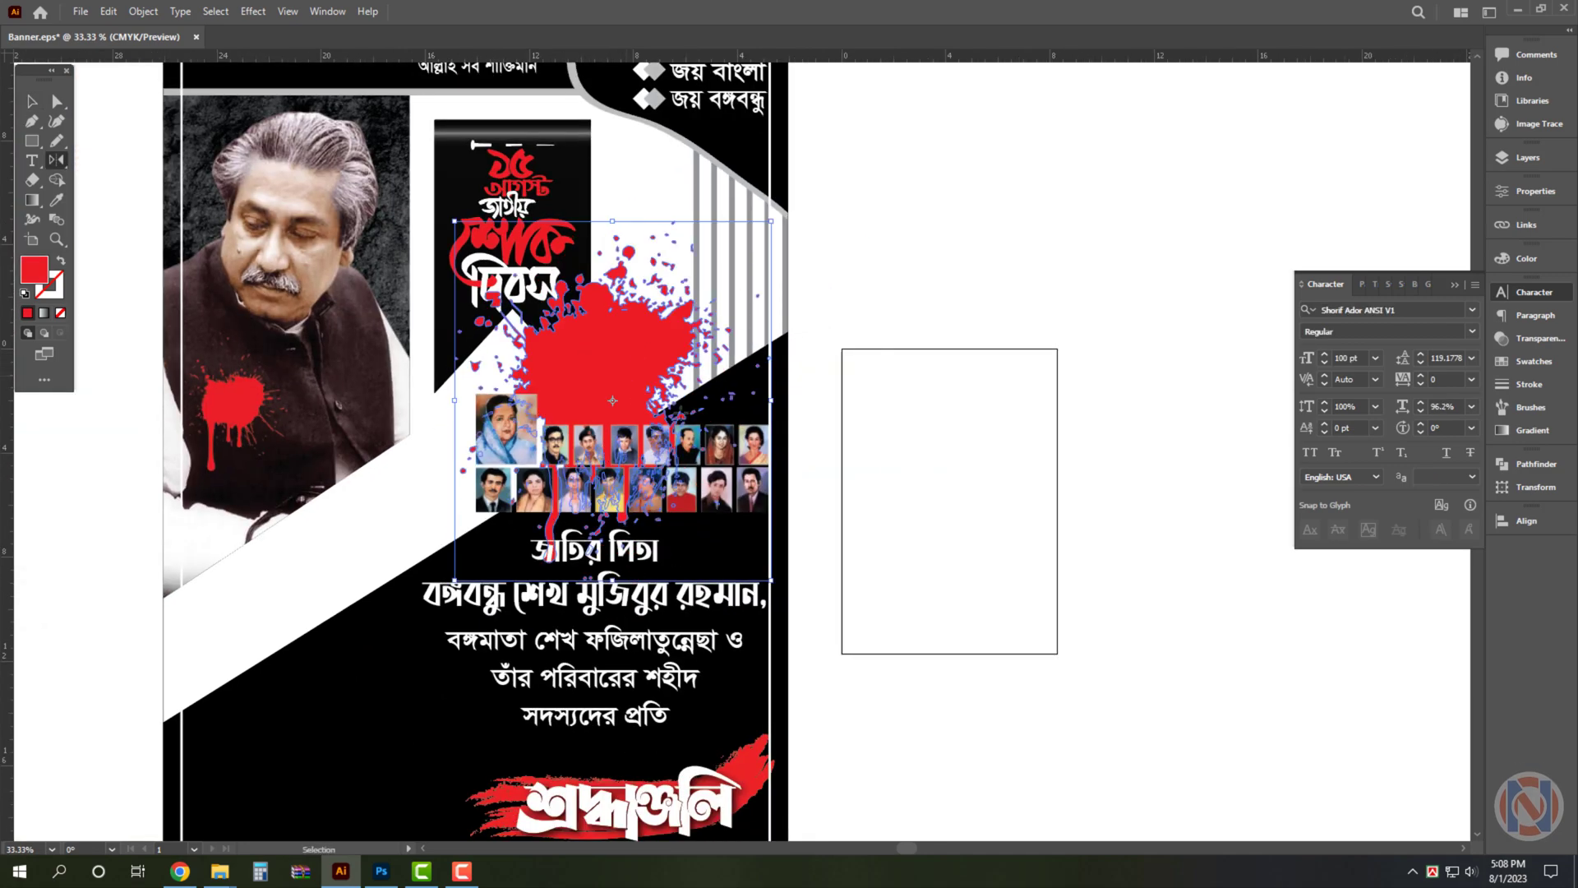
{"action": "key", "text": "v"}
{"action": "left_click_drag", "start_coordinate": [679, 424], "coordinate": [578, 415]}
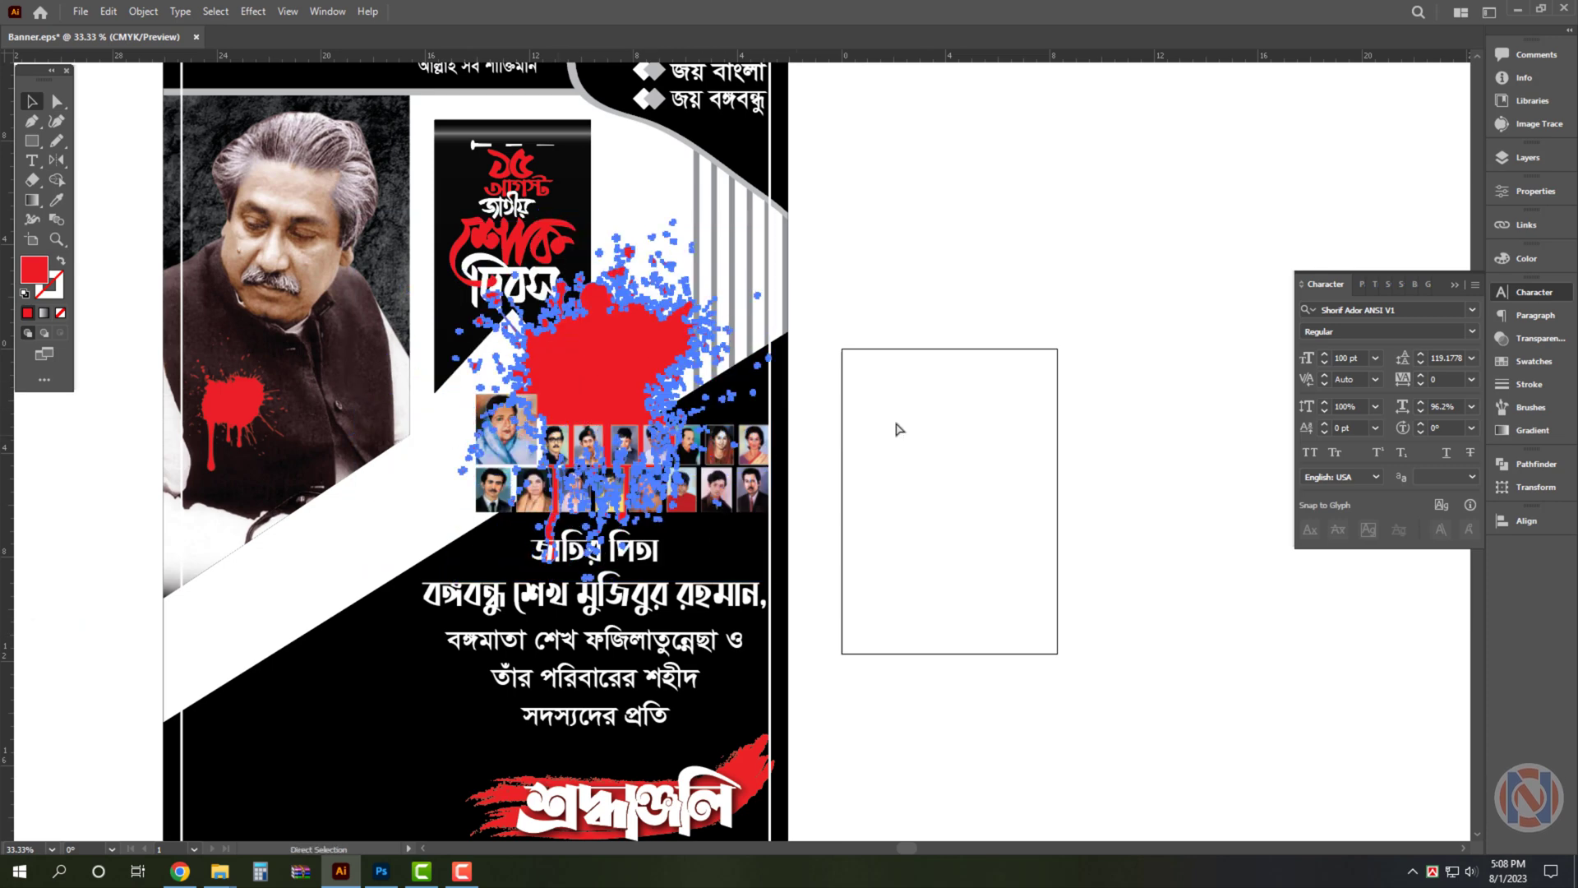
{"action": "left_click_drag", "start_coordinate": [578, 416], "coordinate": [622, 472]}
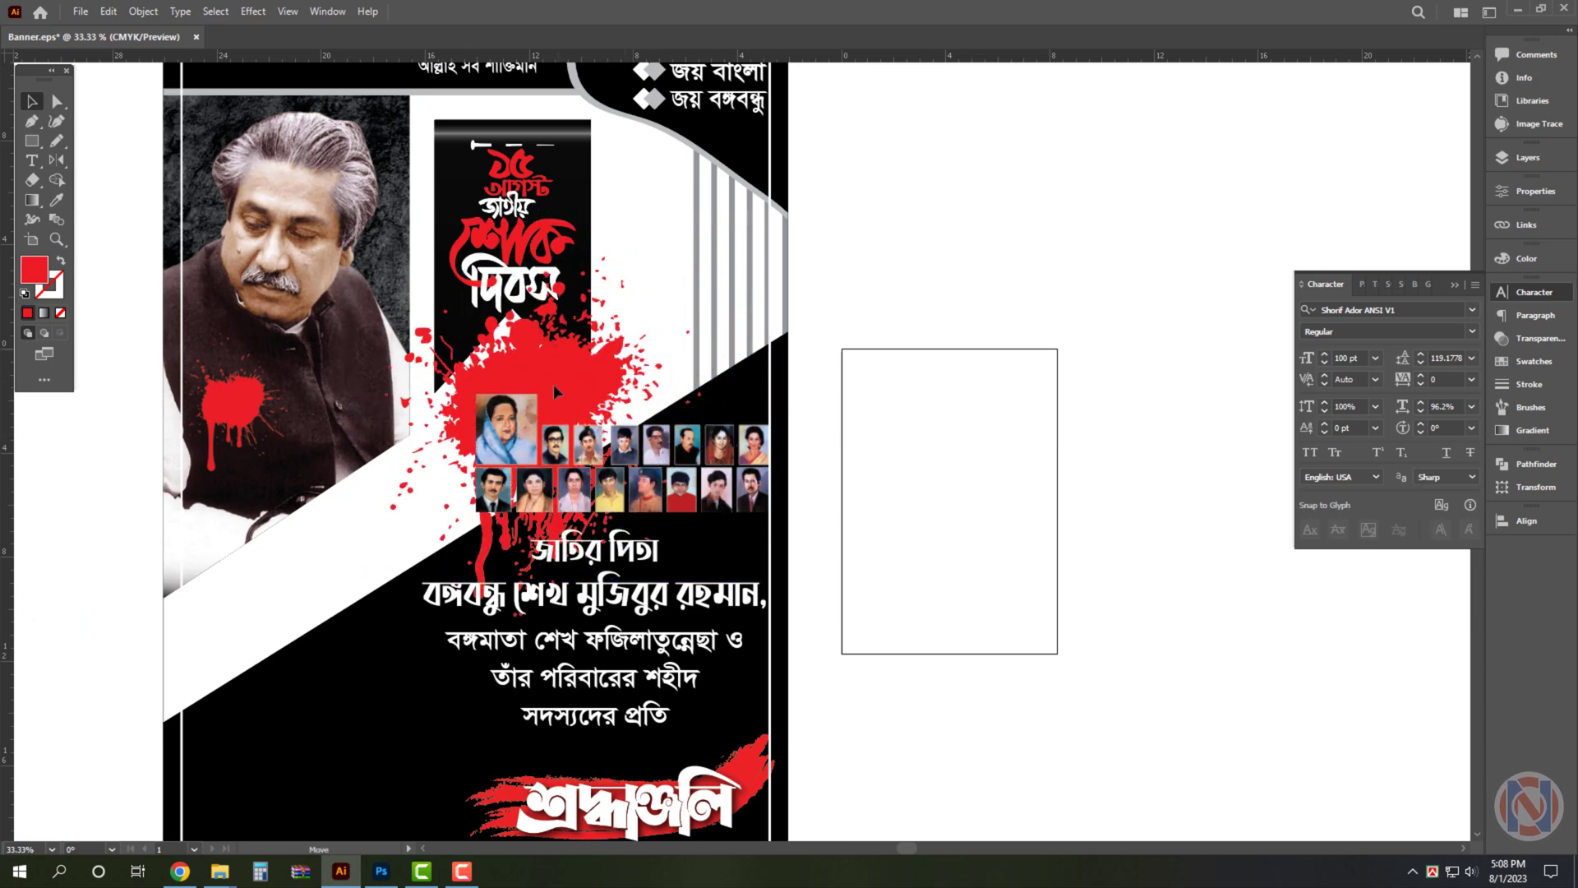
{"action": "left_click", "coordinate": [913, 408]}
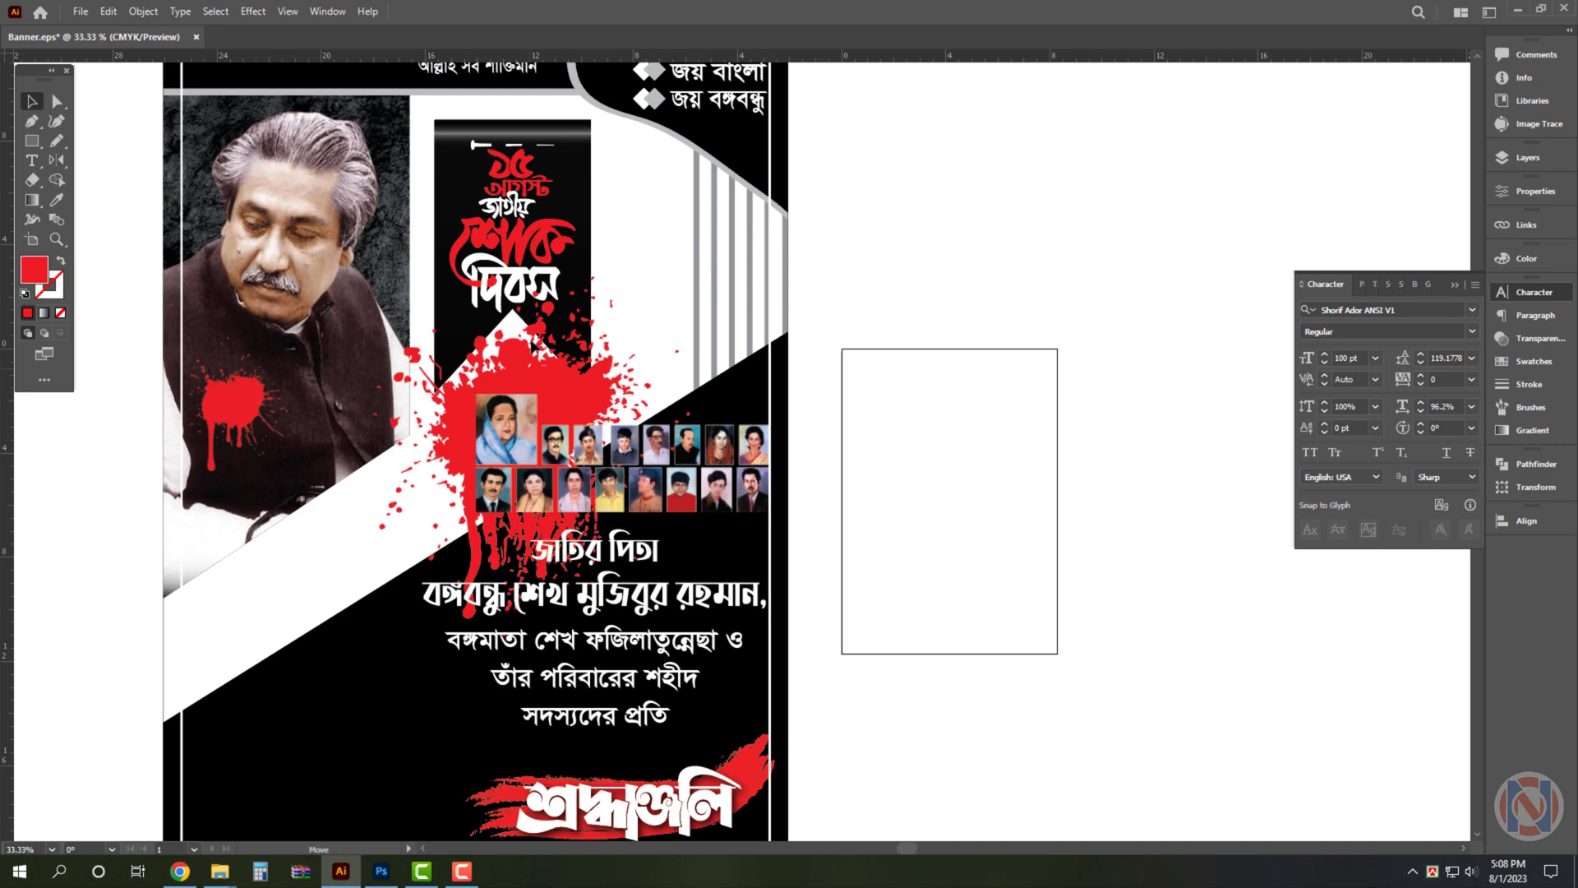
Nudge the dedication and headline text back into position
{"action": "left_click_drag", "start_coordinate": [872, 464], "coordinate": [872, 447]}
{"action": "scroll", "coordinate": [674, 584], "scroll_direction": "down", "scroll_amount": 5}
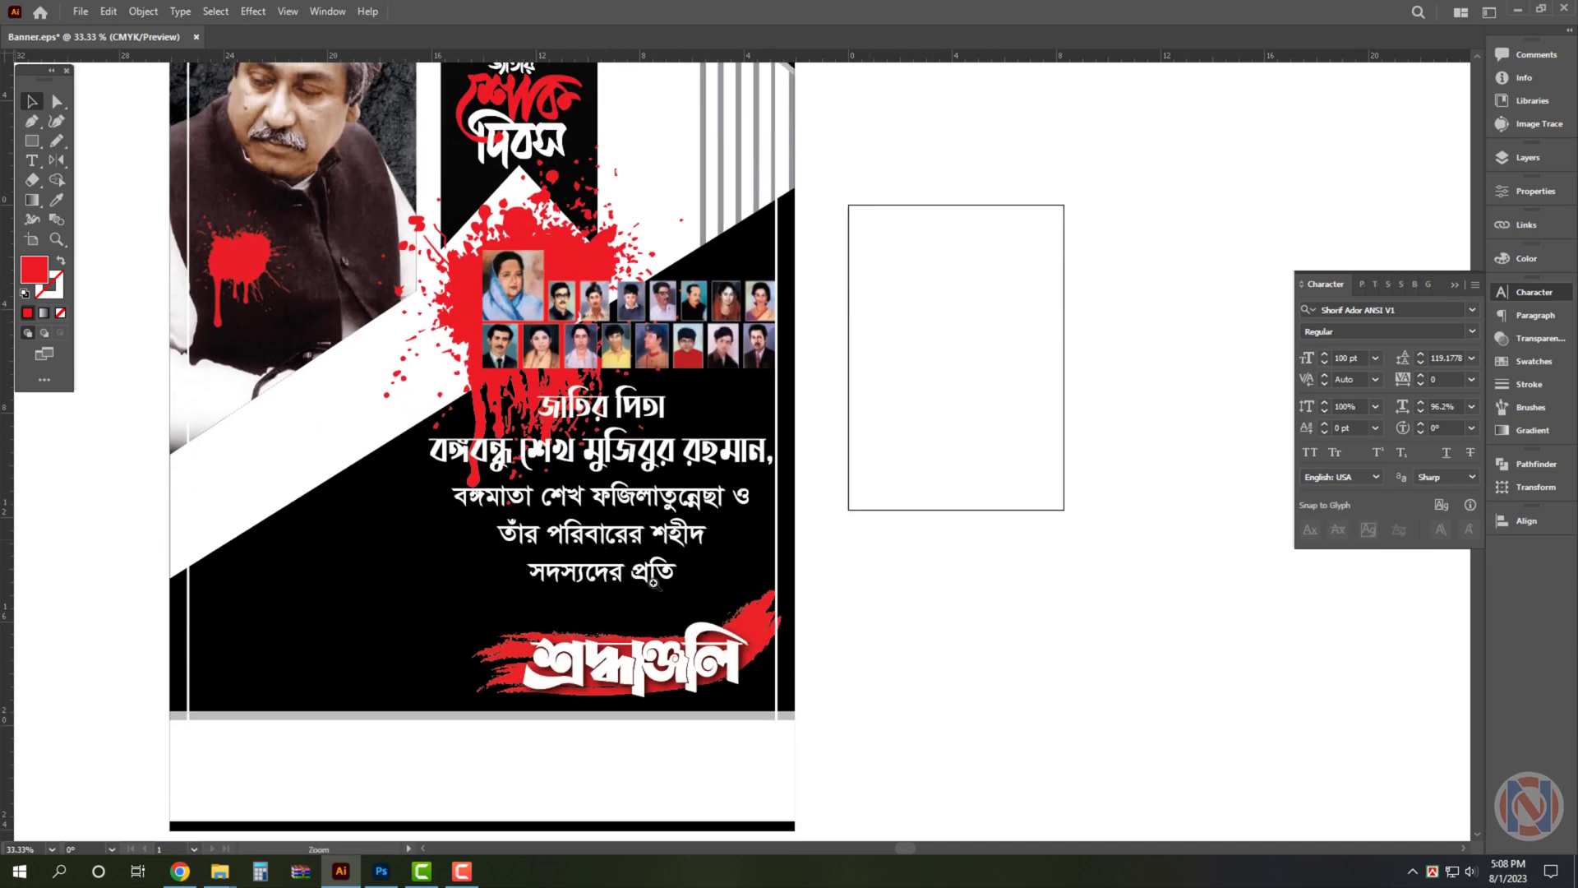
{"action": "scroll", "coordinate": [674, 583], "scroll_direction": "up", "scroll_amount": 3, "text": "alt"}
{"action": "left_click", "coordinate": [699, 458]}
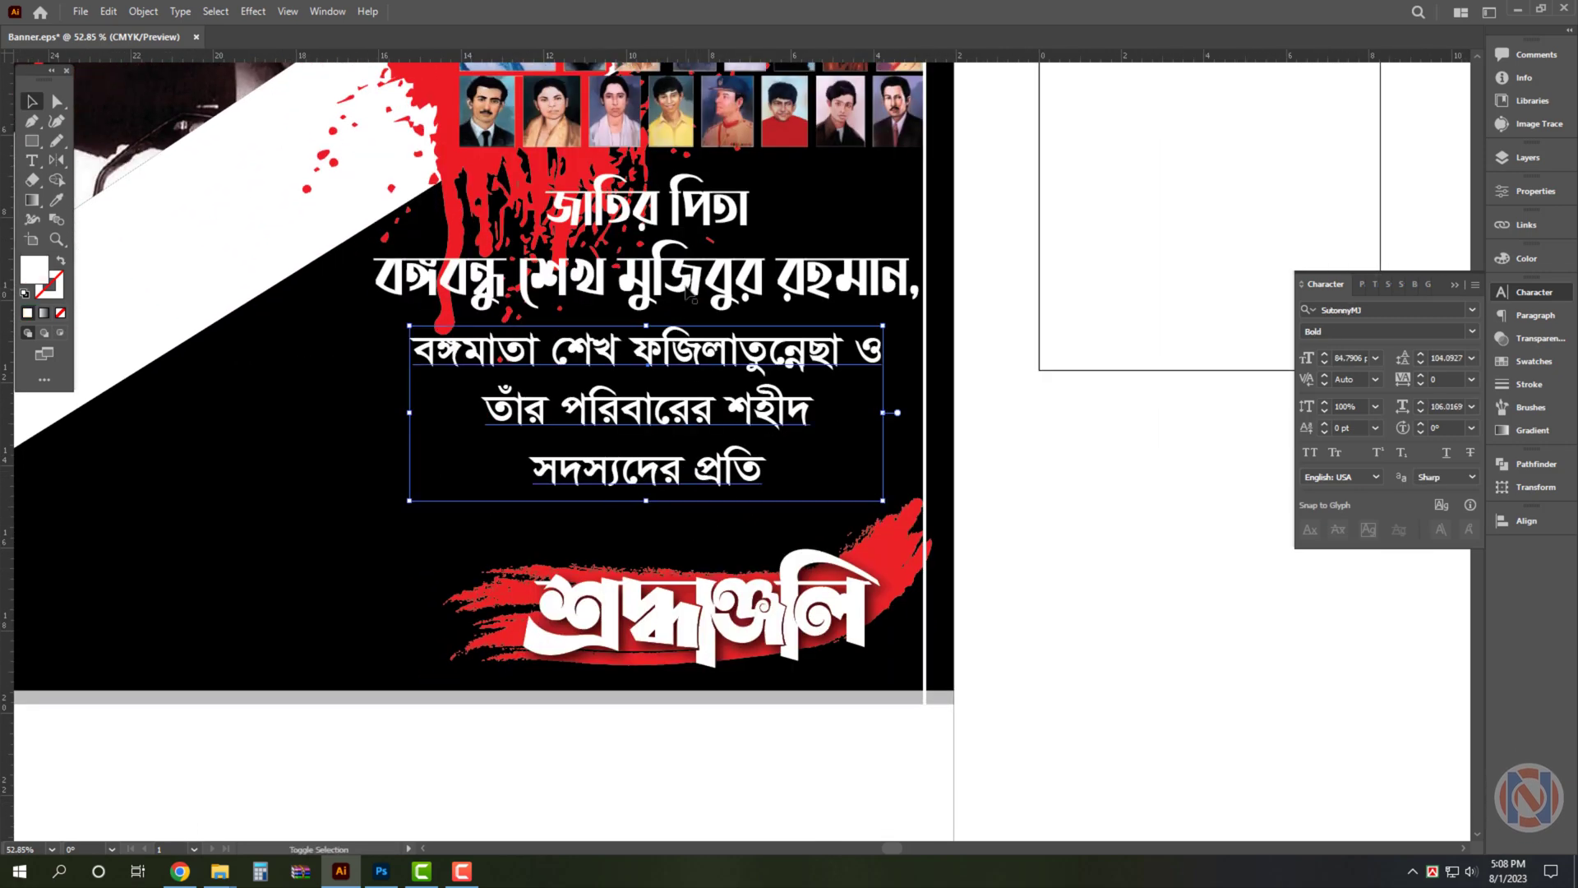
{"action": "left_click_drag", "start_coordinate": [699, 459], "coordinate": [699, 487]}
{"action": "left_click_drag", "start_coordinate": [705, 315], "coordinate": [705, 286]}
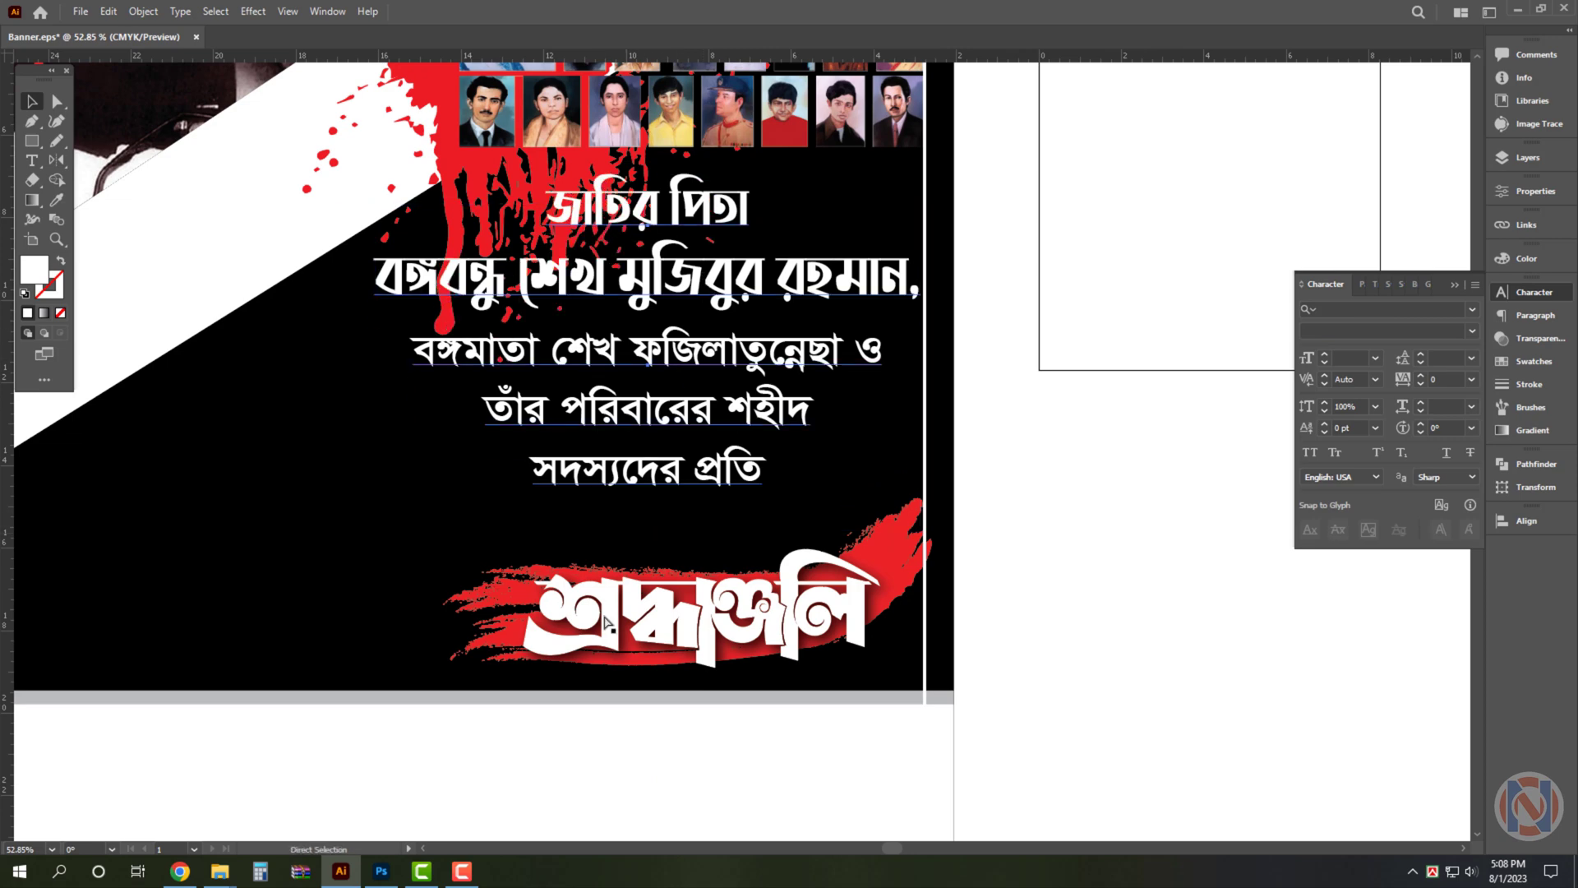
Select the brush stroke and শ্রদ্ধাঞ্জলি title together as a group
{"action": "left_click", "coordinate": [624, 616]}
{"action": "scroll", "coordinate": [985, 505], "scroll_direction": "down", "scroll_amount": 2, "text": "alt"}
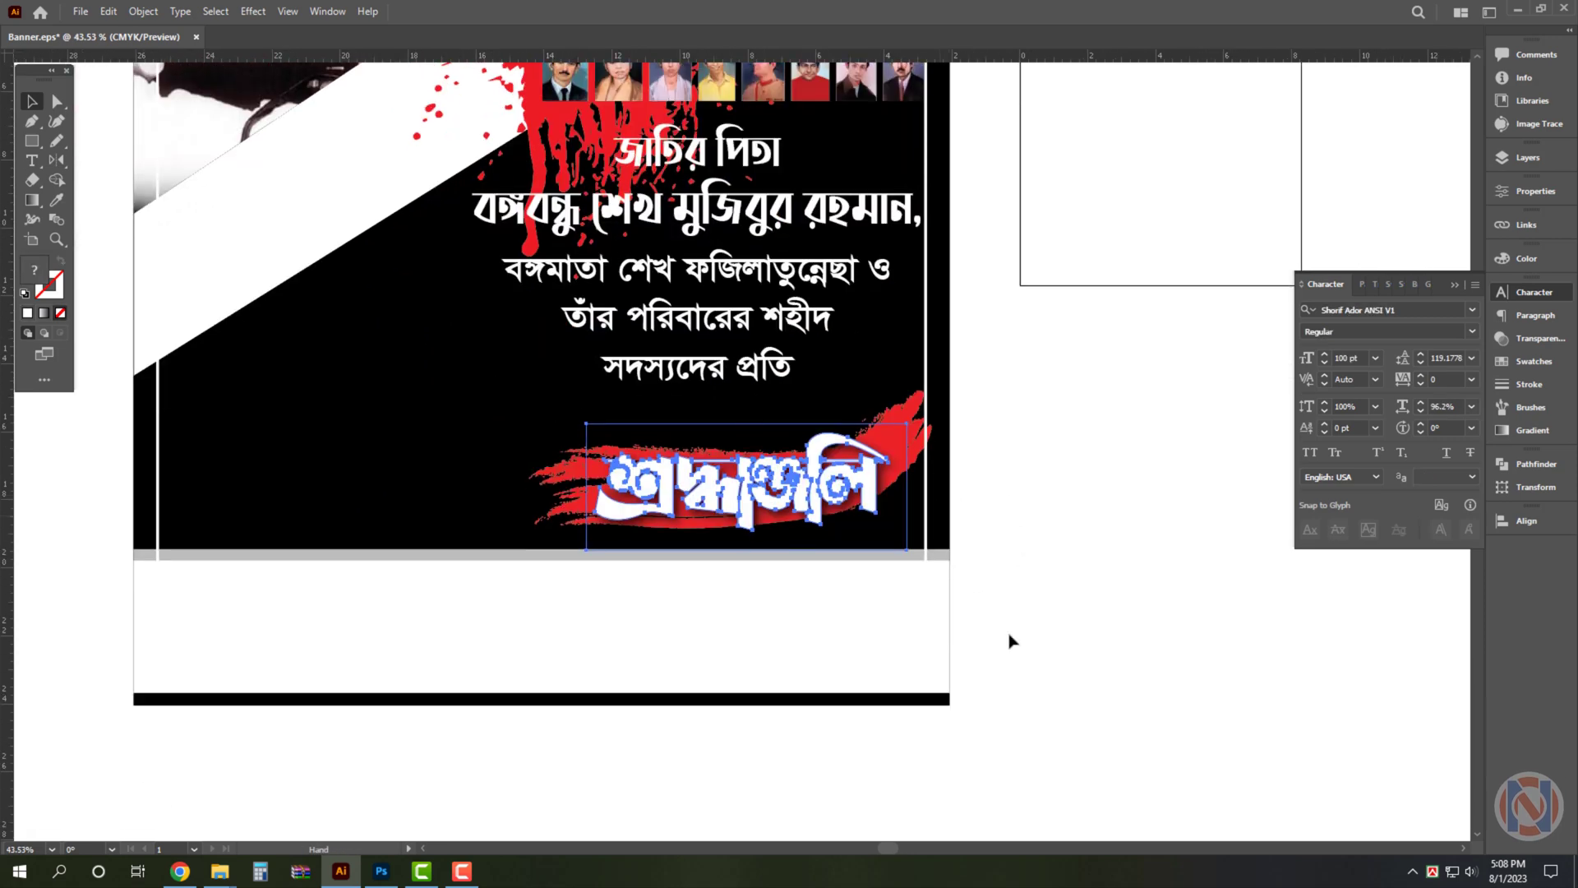
{"action": "left_click_drag", "start_coordinate": [1022, 609], "coordinate": [884, 659]}
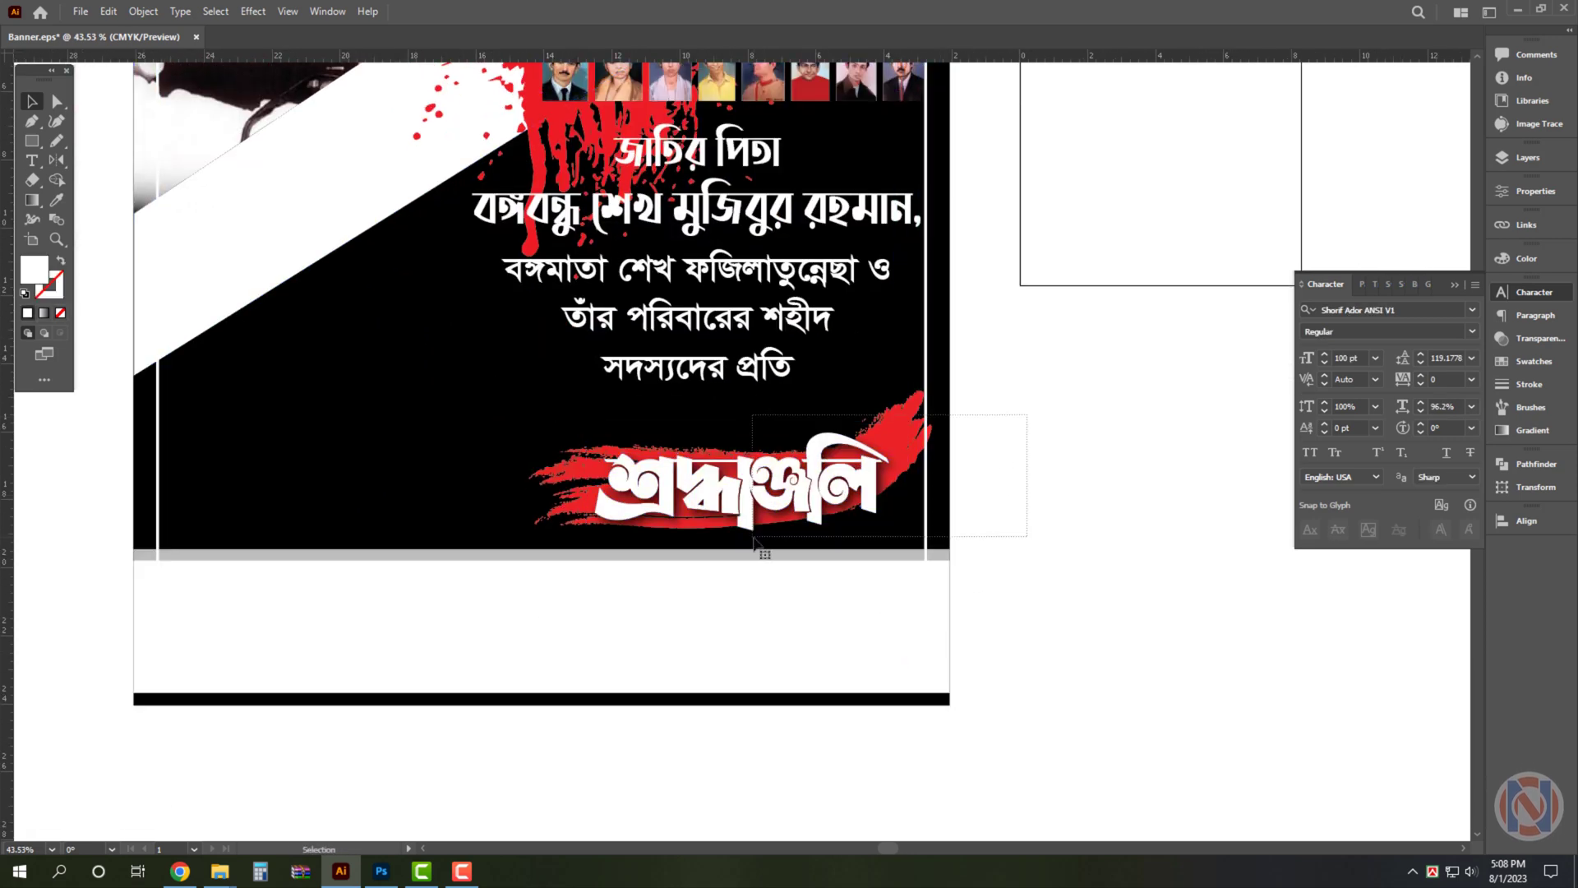
{"action": "left_click_drag", "start_coordinate": [754, 543], "coordinate": [744, 536]}
{"action": "left_click", "coordinate": [1125, 507]}
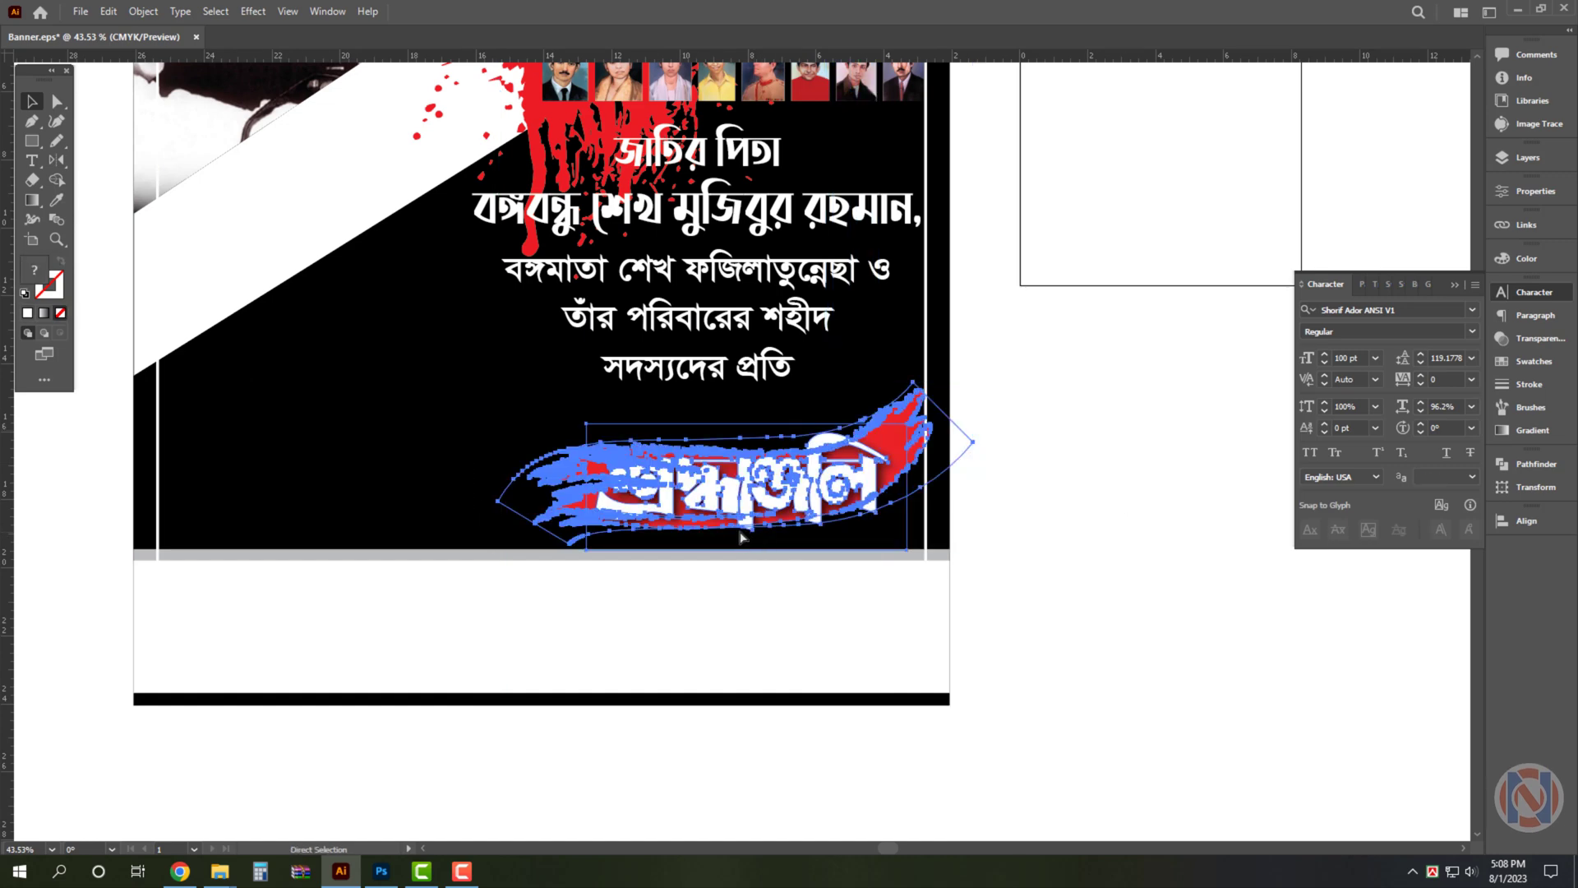
Enlarge the brush-stroke title group from its corner and shift it slightly right
{"action": "left_click_drag", "start_coordinate": [500, 383], "coordinate": [376, 338]}
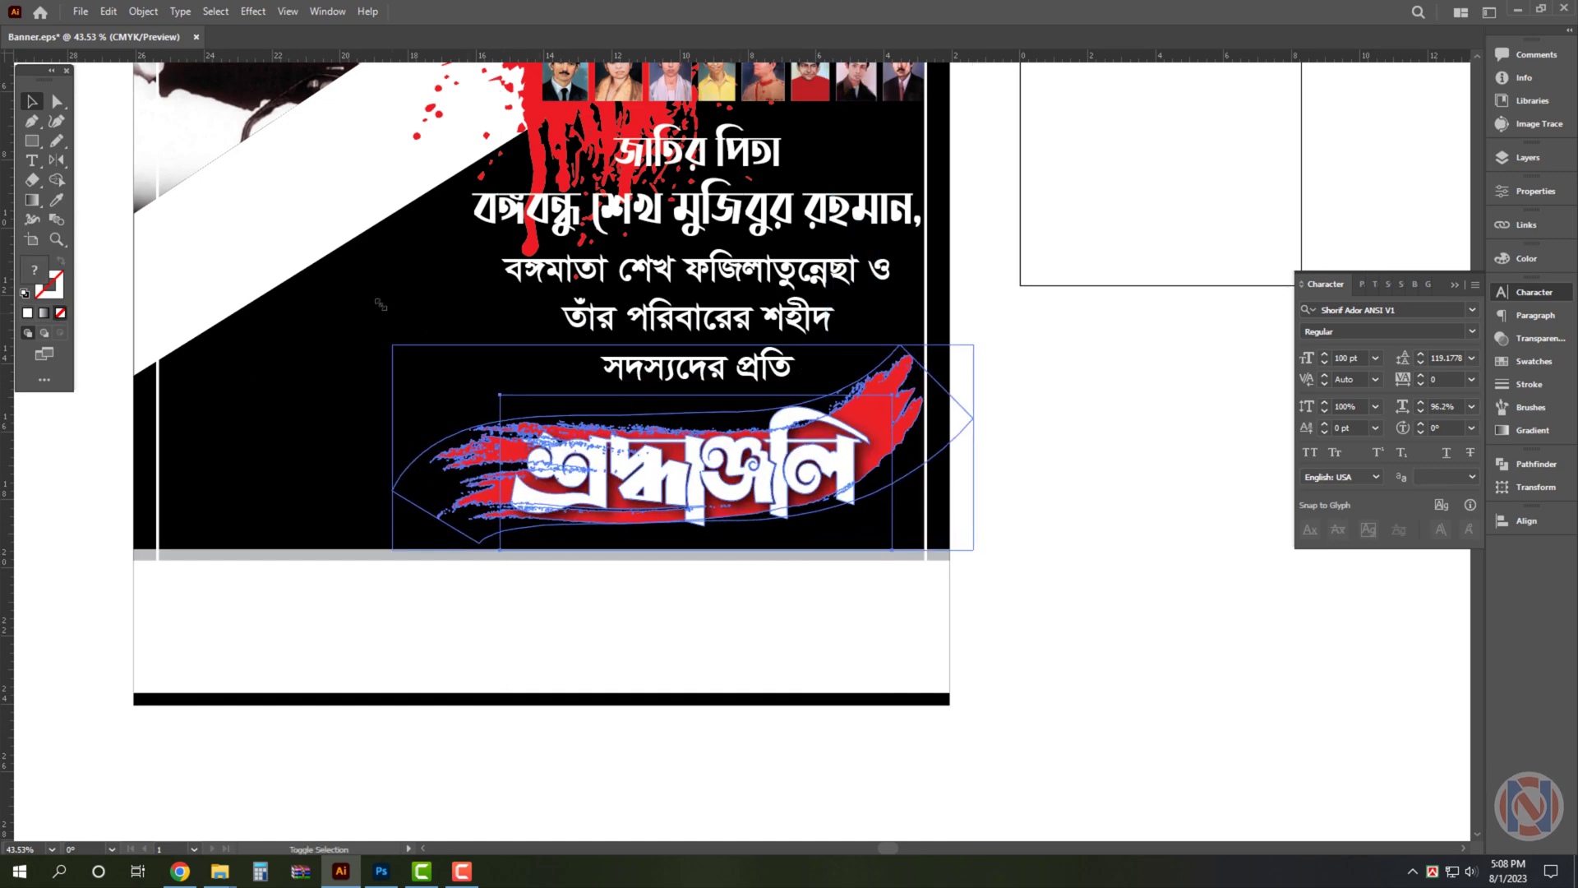
{"action": "left_click_drag", "start_coordinate": [958, 467], "coordinate": [976, 467]}
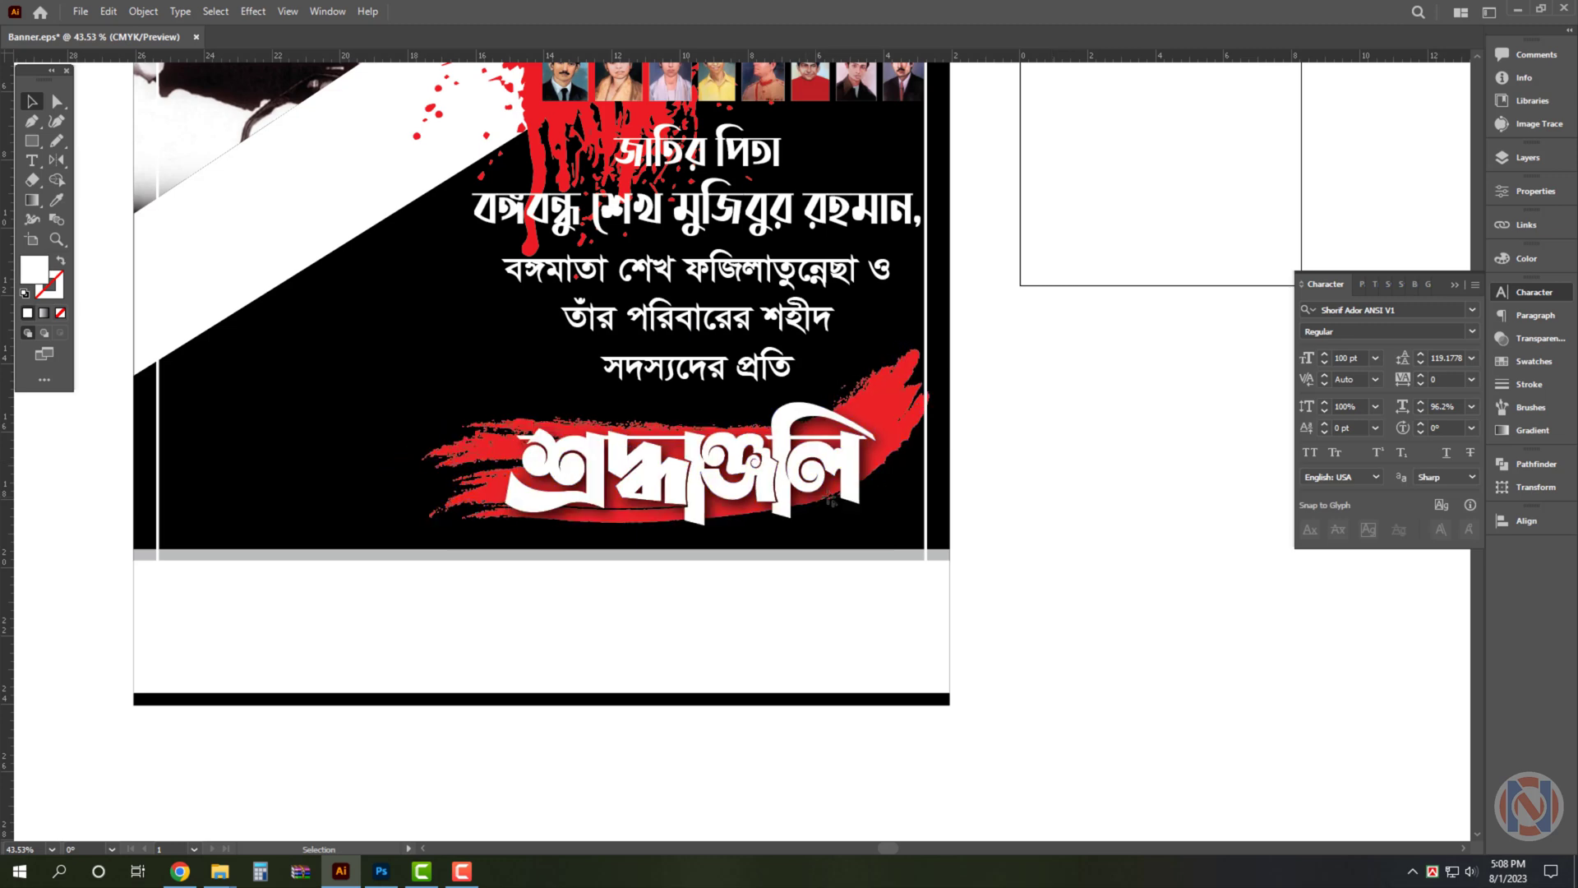
{"action": "left_click", "coordinate": [535, 623]}
{"action": "left_click", "coordinate": [751, 567]}
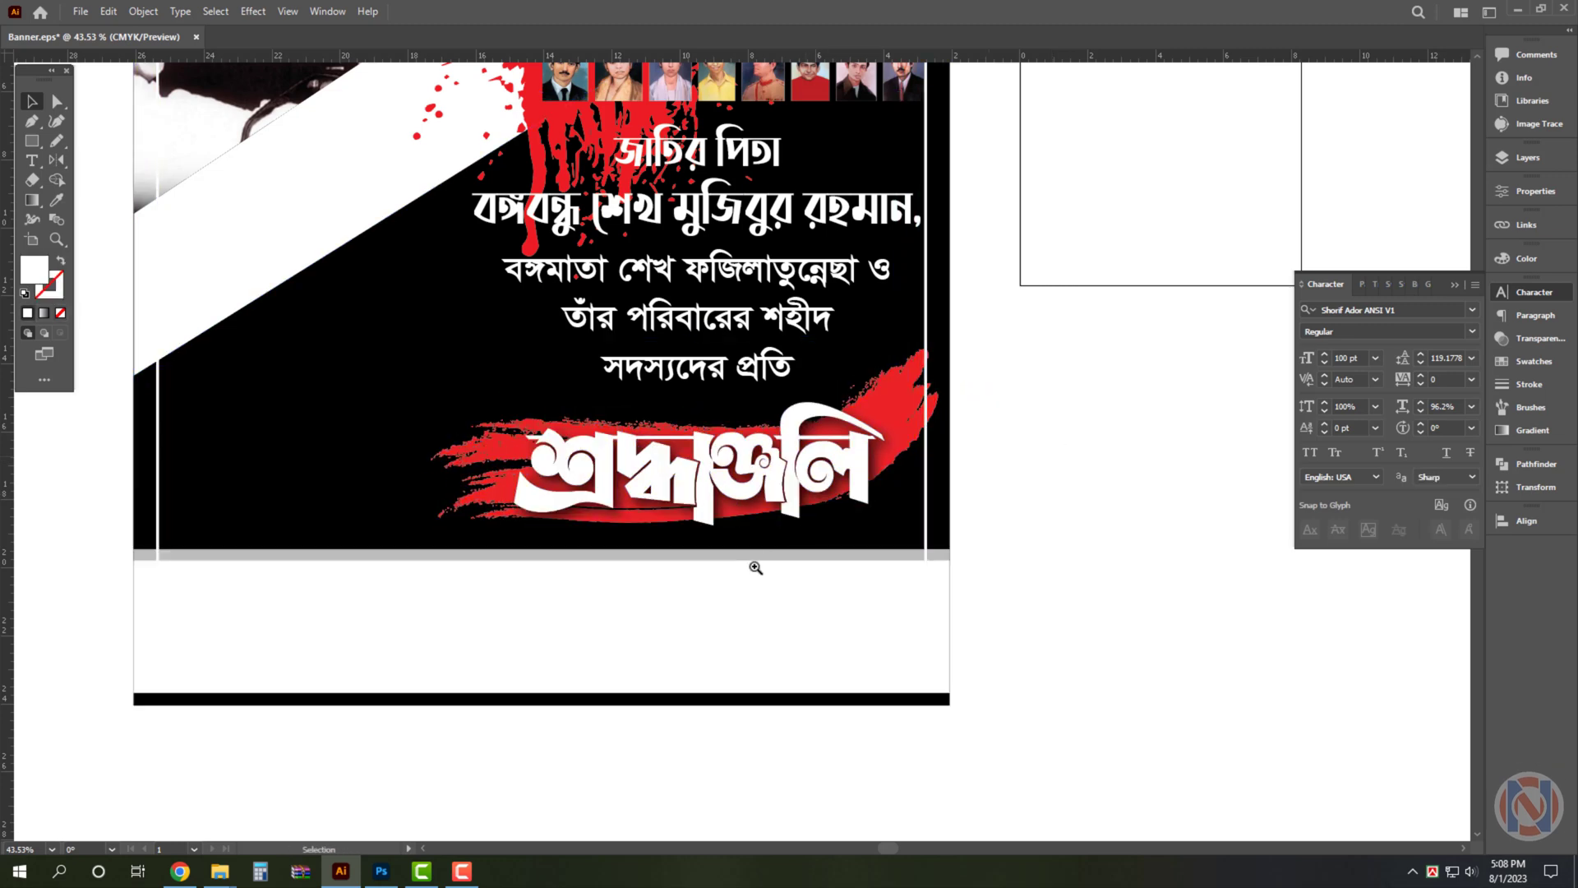
{"action": "scroll", "coordinate": [631, 581], "scroll_direction": "down", "scroll_amount": 3}
{"action": "scroll", "coordinate": [722, 484], "scroll_direction": "up", "scroll_amount": 2}
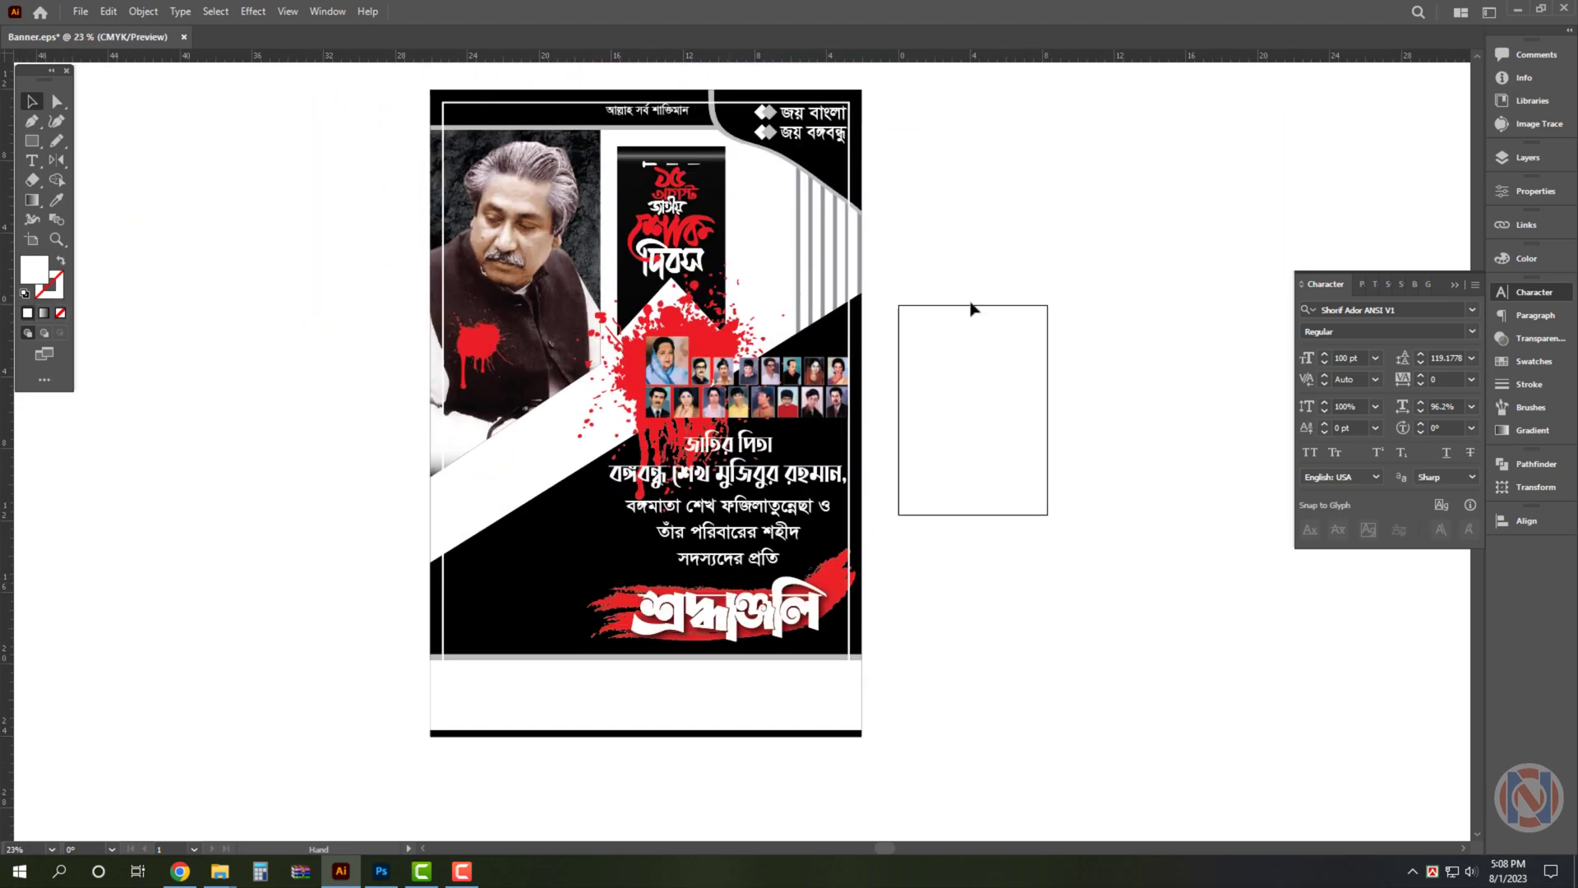
{"action": "scroll", "coordinate": [973, 307], "scroll_direction": "up", "scroll_amount": 1}
{"action": "scroll", "coordinate": [949, 417], "scroll_direction": "up", "scroll_amount": 1}
{"action": "scroll", "coordinate": [949, 416], "scroll_direction": "up", "scroll_amount": 1}
{"action": "scroll", "coordinate": [929, 359], "scroll_direction": "up", "scroll_amount": 1}
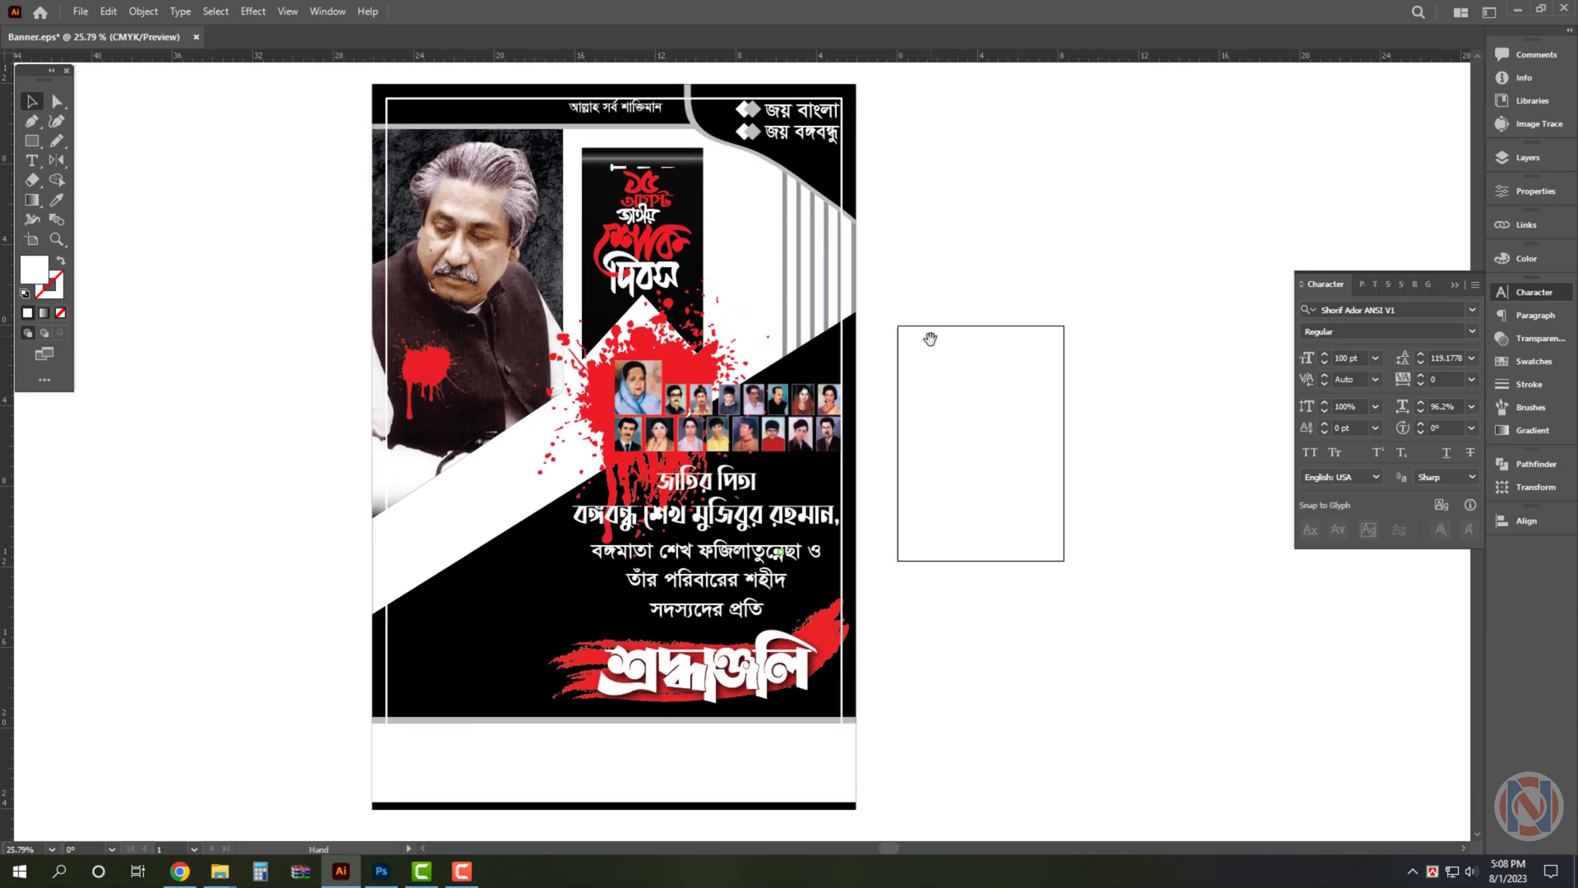
Give the banner's background shapes a 5% black (K 5) fill
{"action": "left_click", "coordinate": [369, 540]}
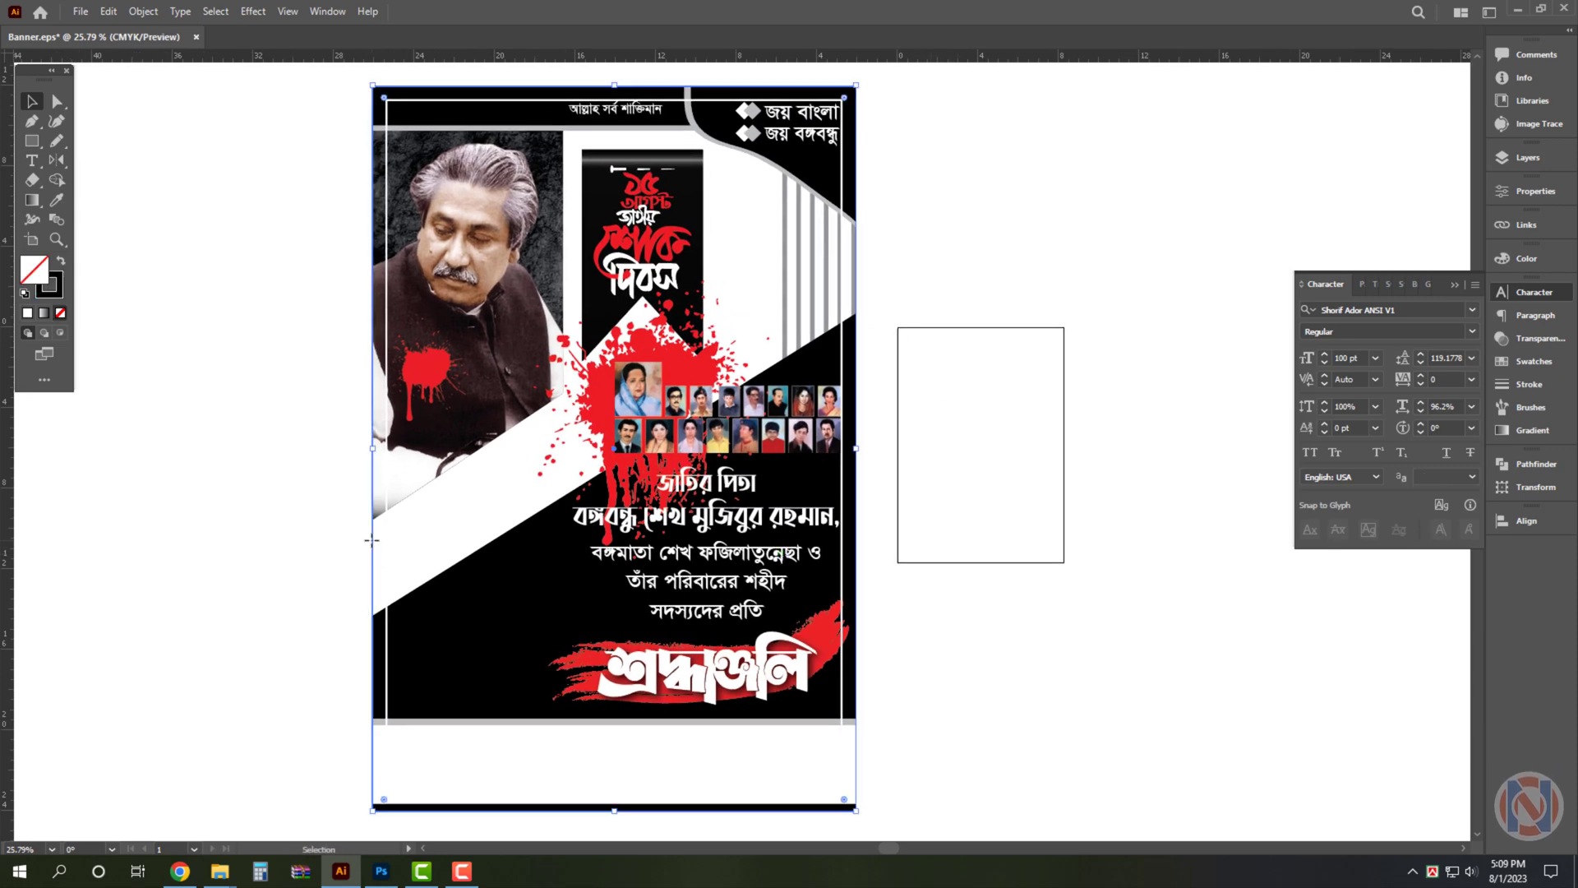
{"action": "left_click", "coordinate": [66, 263]}
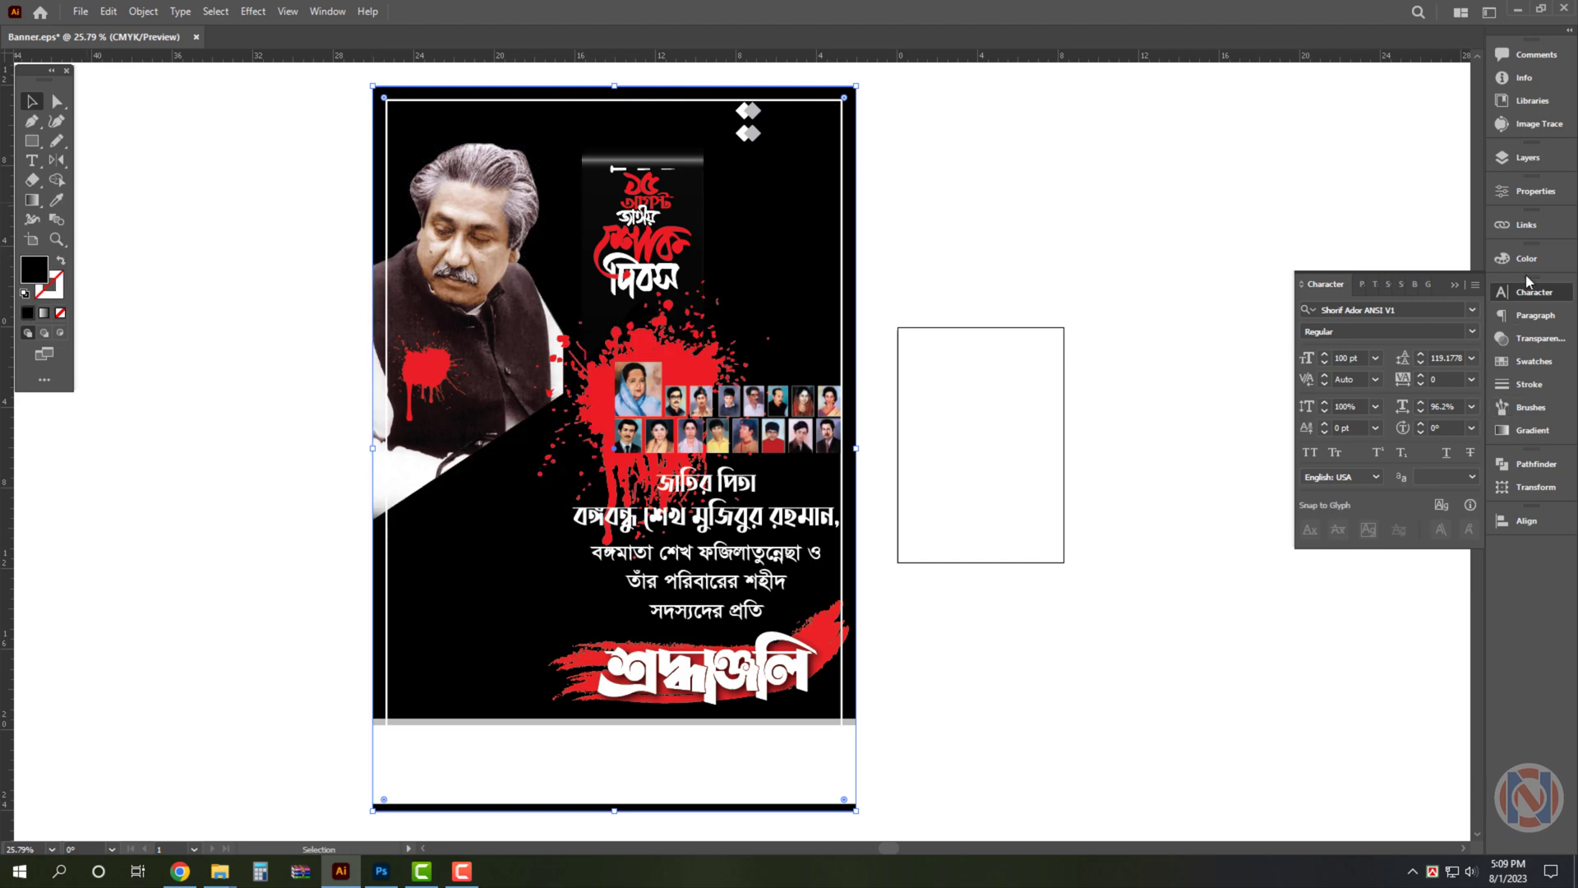
{"action": "left_click", "coordinate": [1505, 259]}
{"action": "type", "text": "5"}
{"action": "key", "text": "Return"}
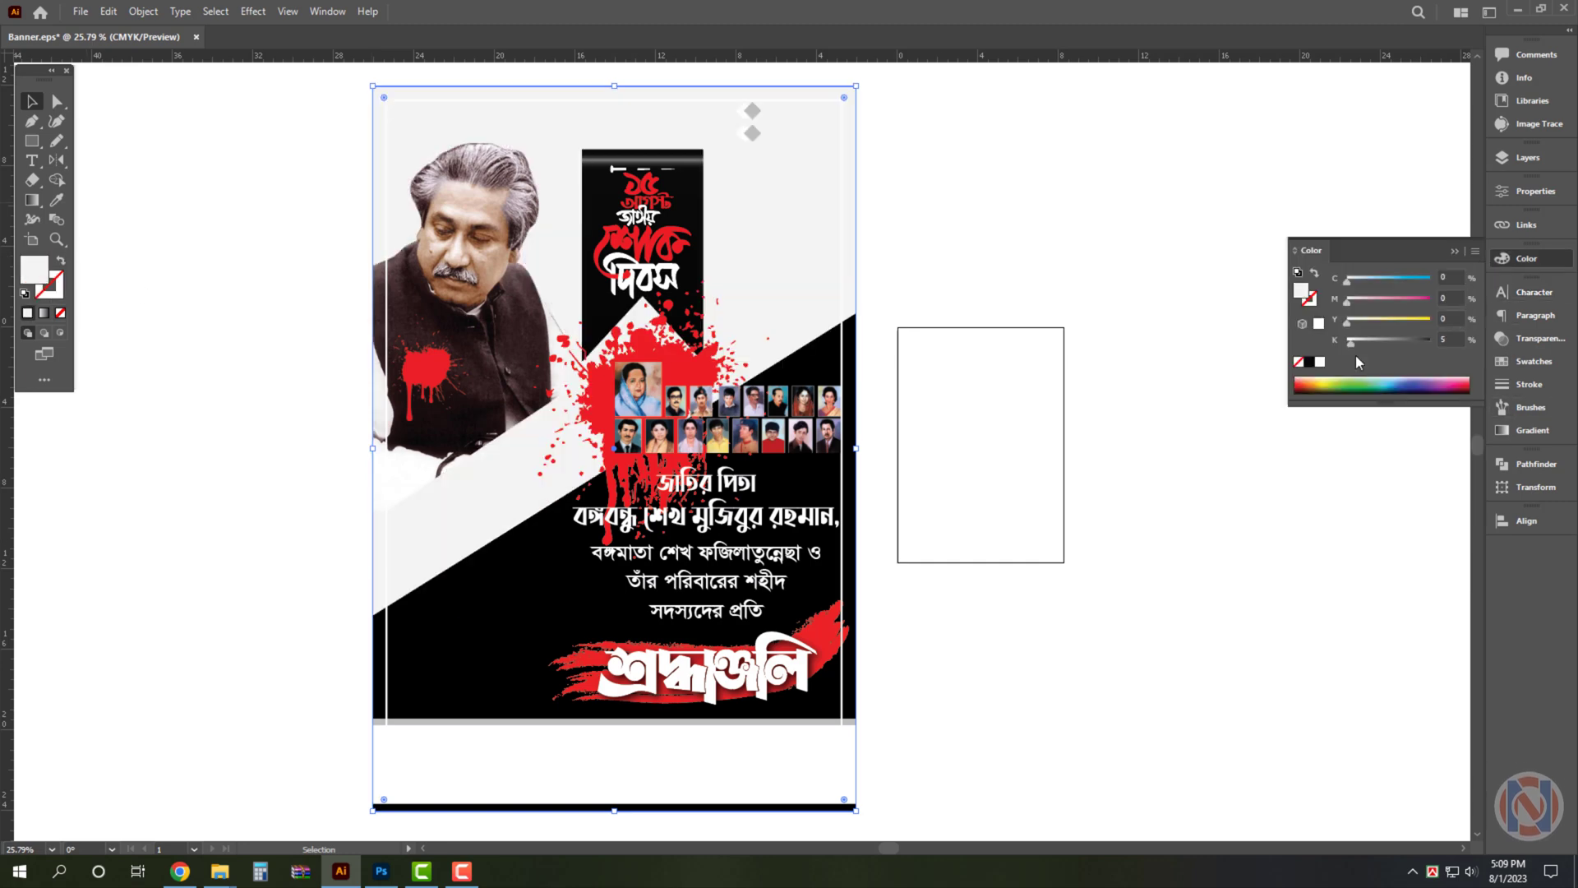
{"action": "left_click", "coordinate": [944, 264]}
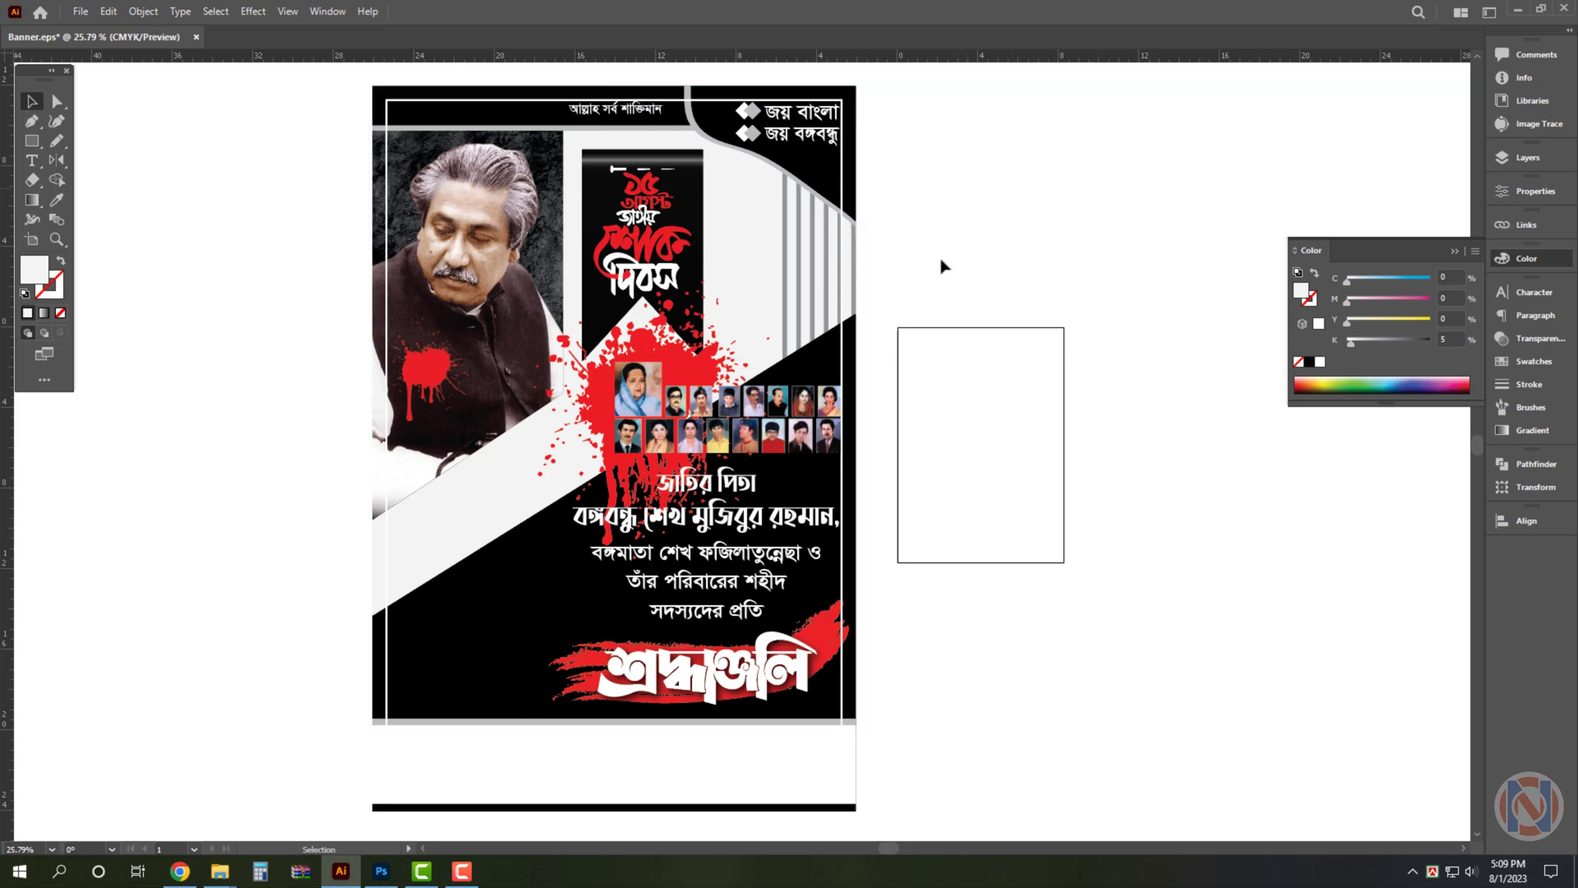
Select the banner's lower background shape
{"action": "scroll", "coordinate": [570, 442], "scroll_direction": "up", "scroll_amount": 1}
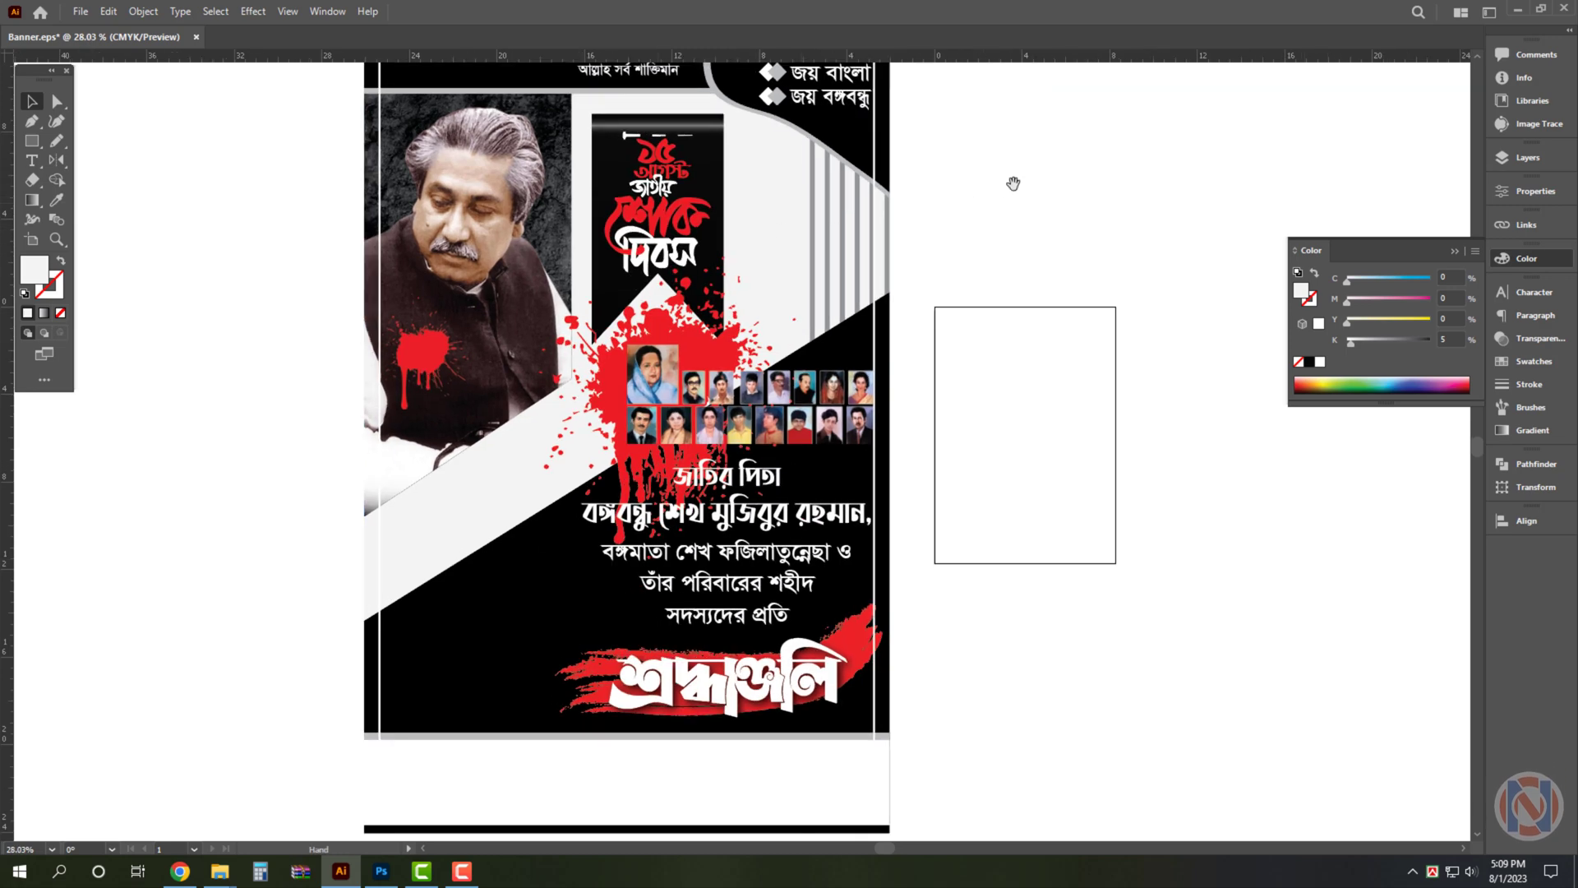
{"action": "scroll", "coordinate": [997, 249], "scroll_direction": "down", "scroll_amount": 1}
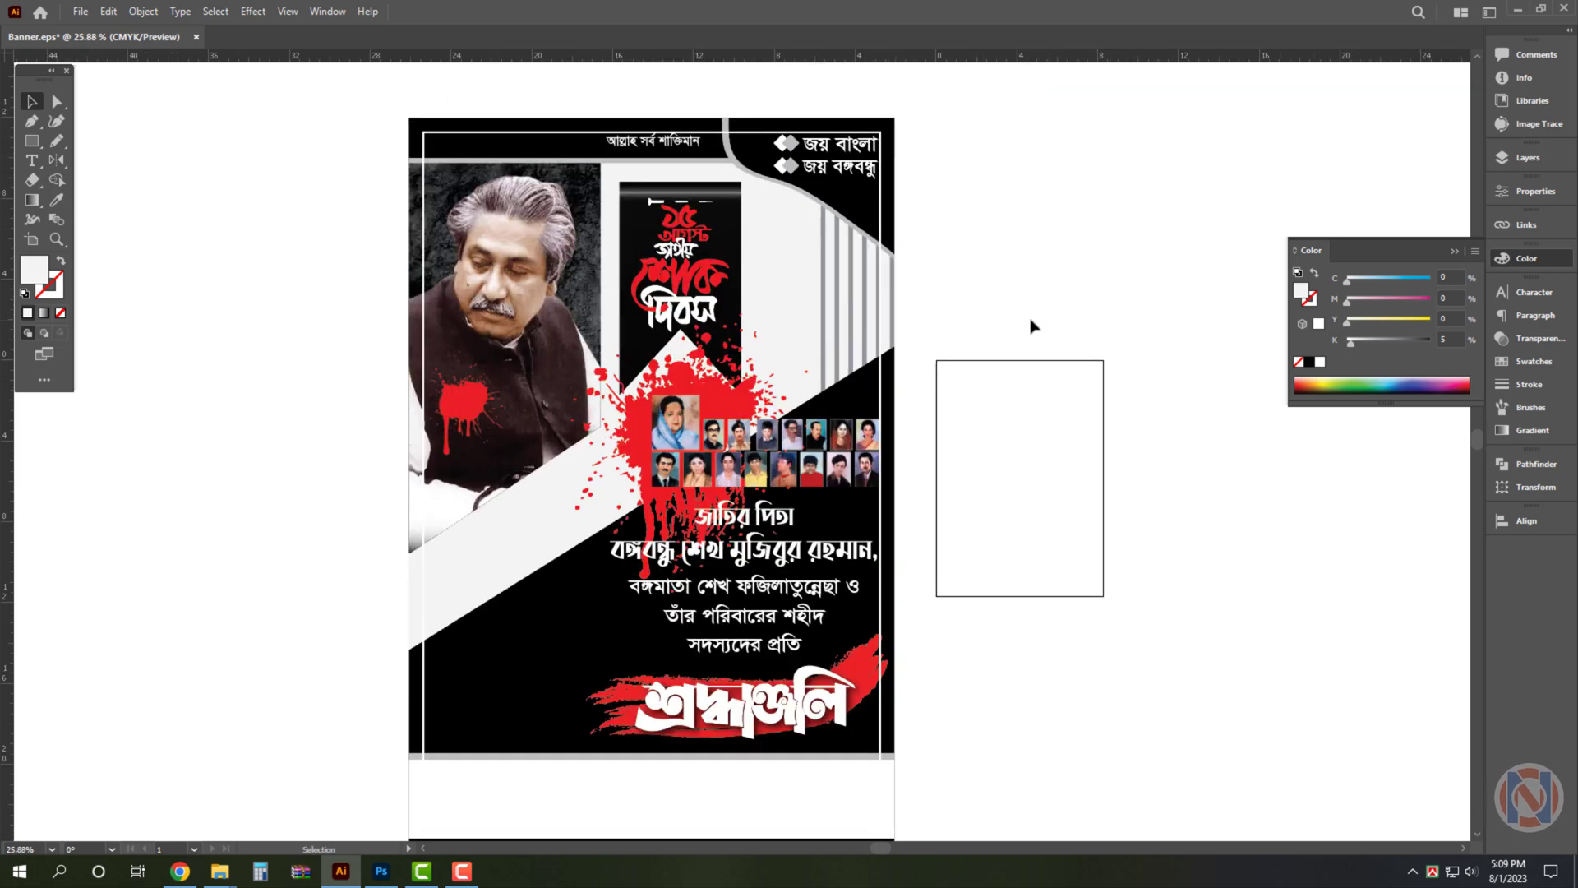
{"action": "left_click", "coordinate": [510, 638]}
Apply a linear gradient to the lower background, moving the dark stop to about 56%
{"action": "left_click", "coordinate": [1534, 430]}
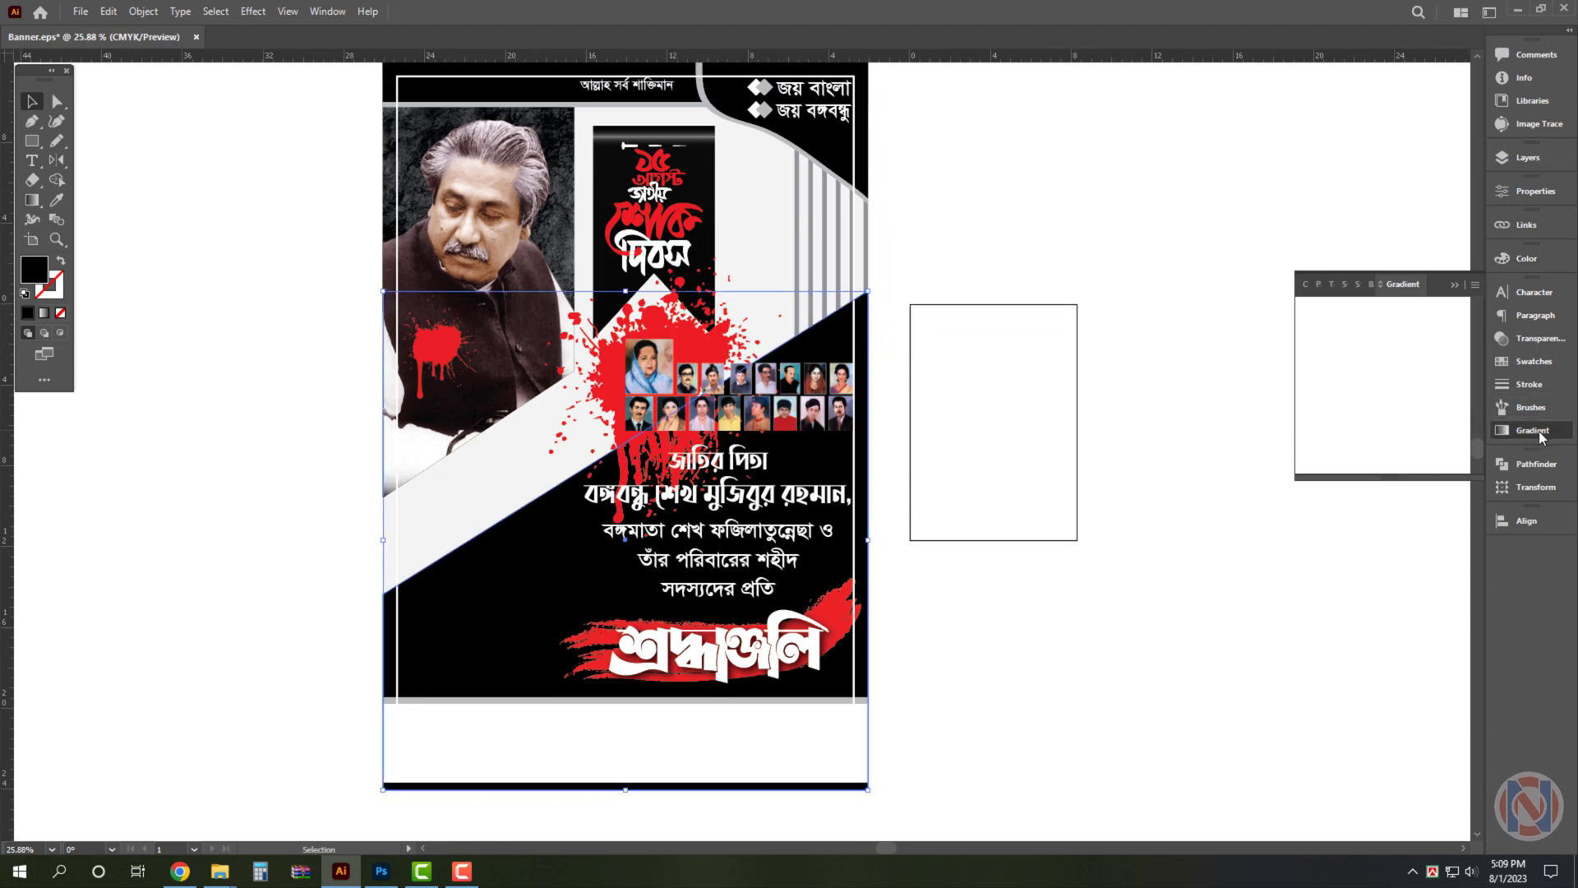
{"action": "left_click", "coordinate": [1399, 311]}
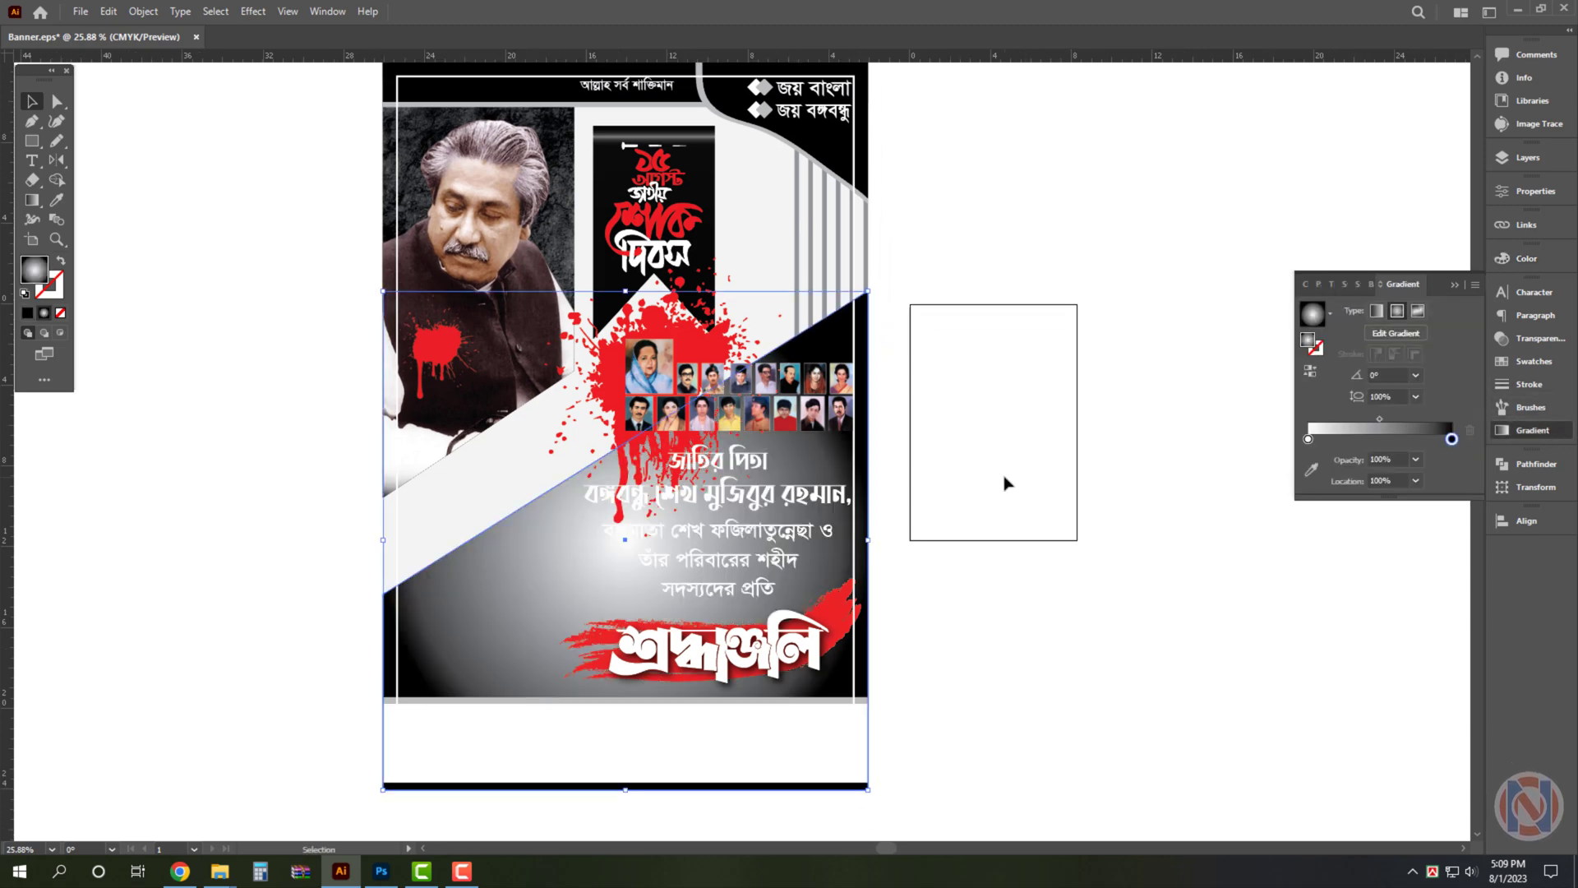
{"action": "left_click", "coordinate": [1373, 311]}
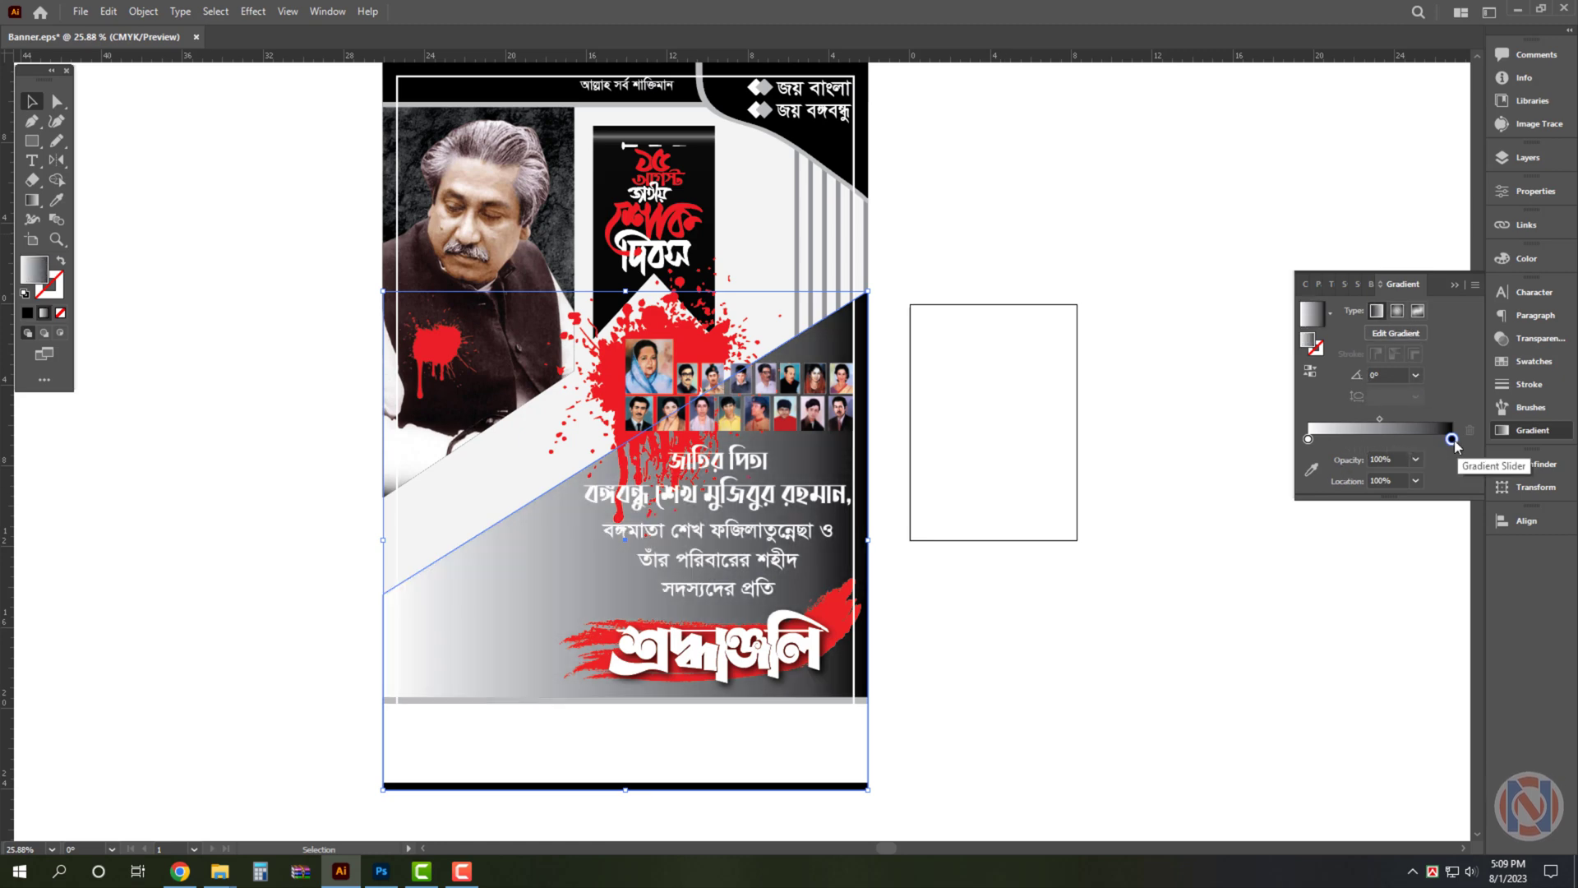
{"action": "left_click_drag", "start_coordinate": [1453, 439], "coordinate": [1388, 439]}
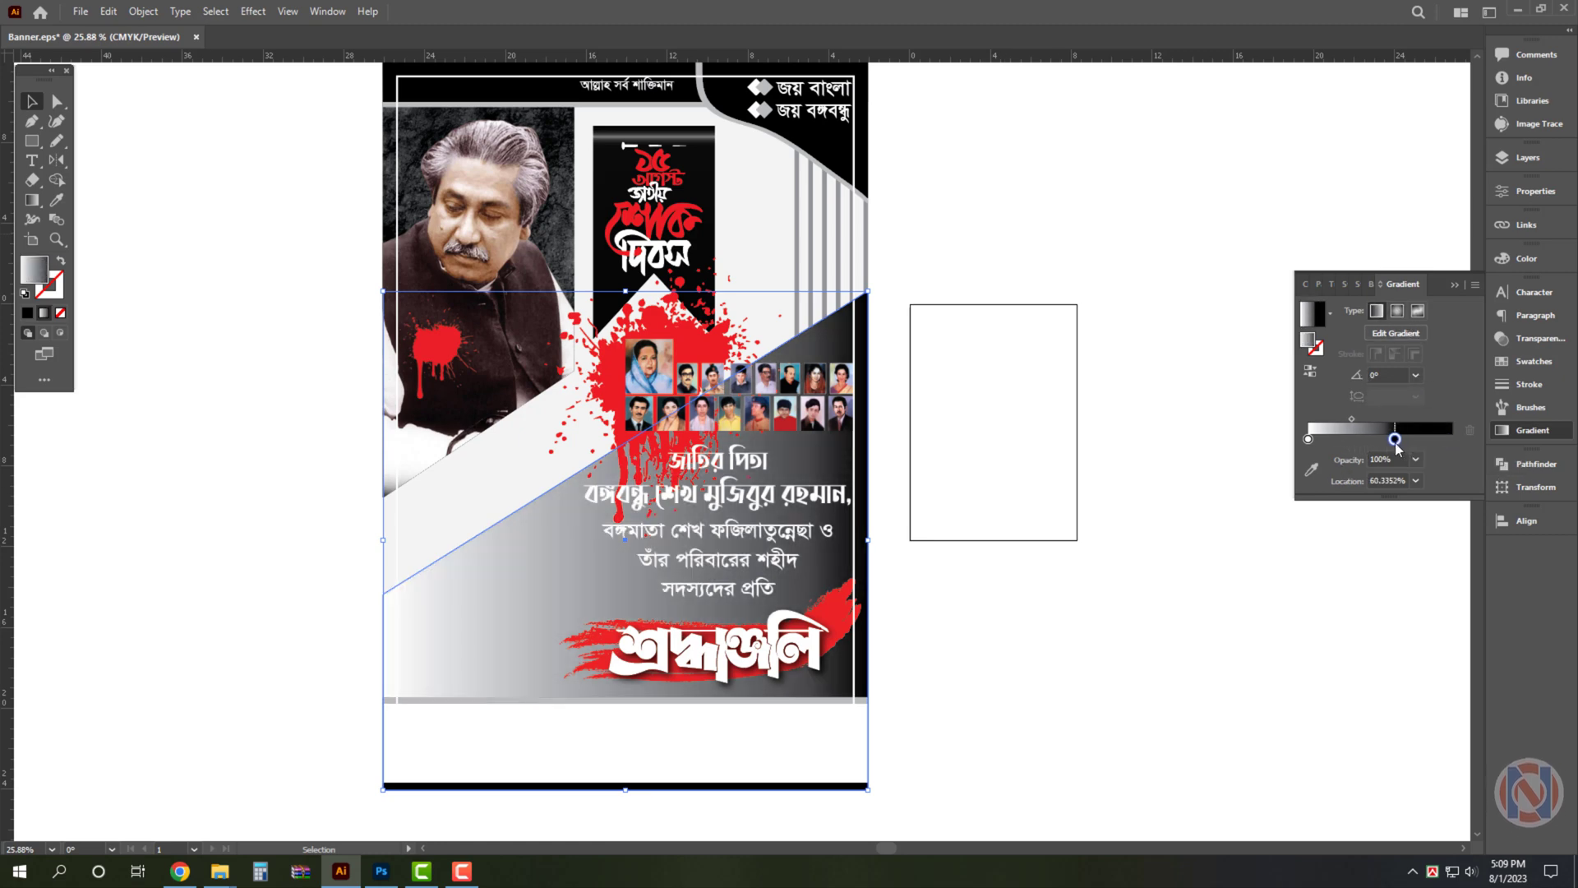
{"action": "left_click", "coordinate": [1308, 439]}
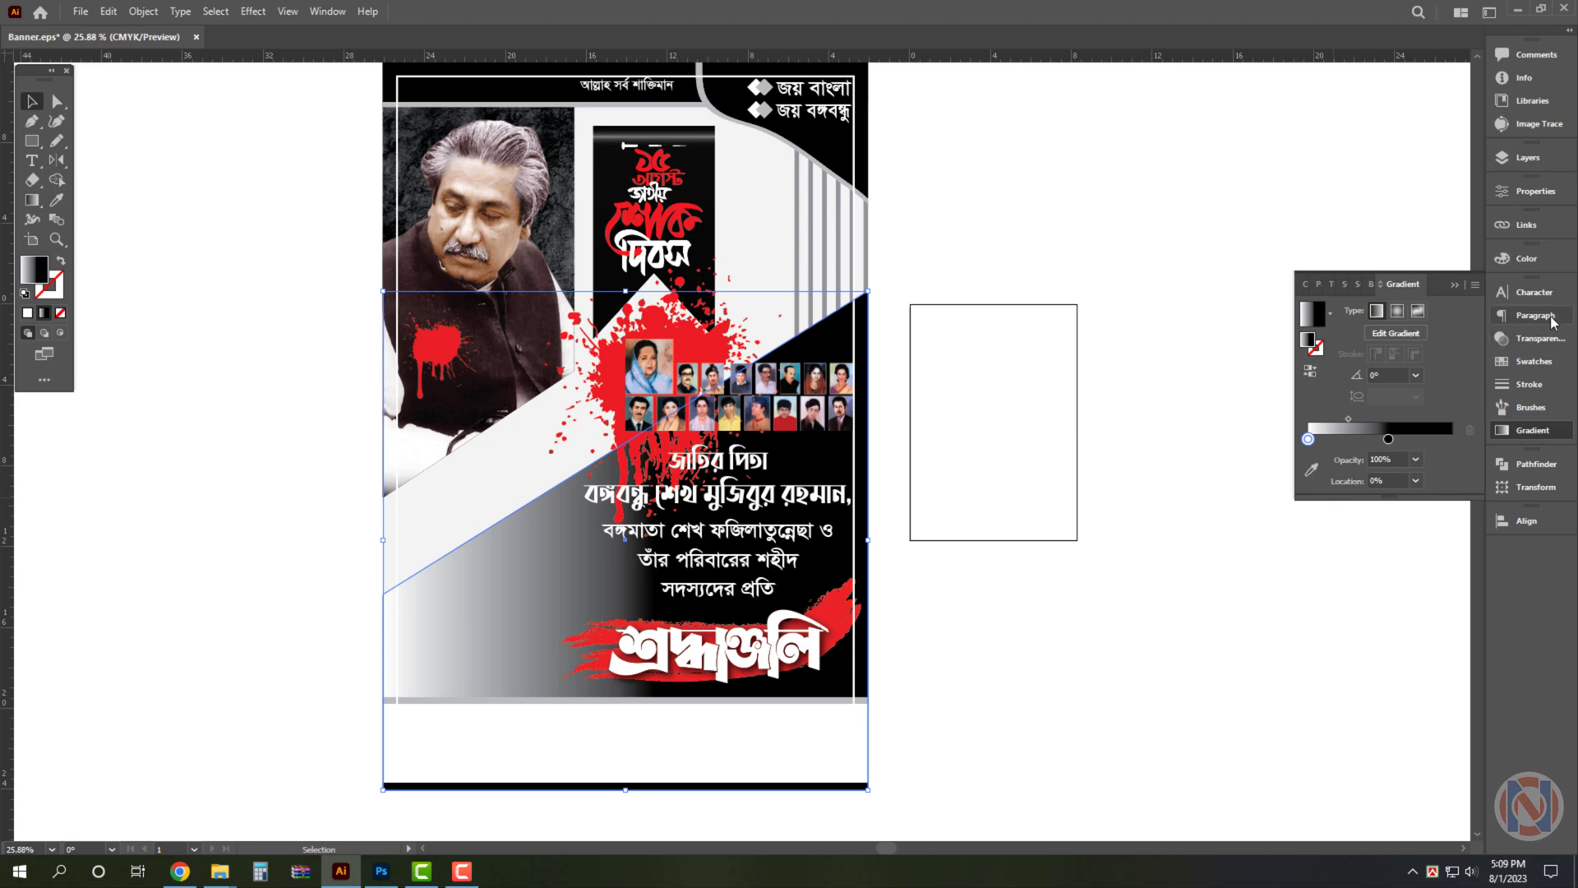
Set the light gradient stop's colour to 50% black
{"action": "left_click", "coordinate": [1525, 258]}
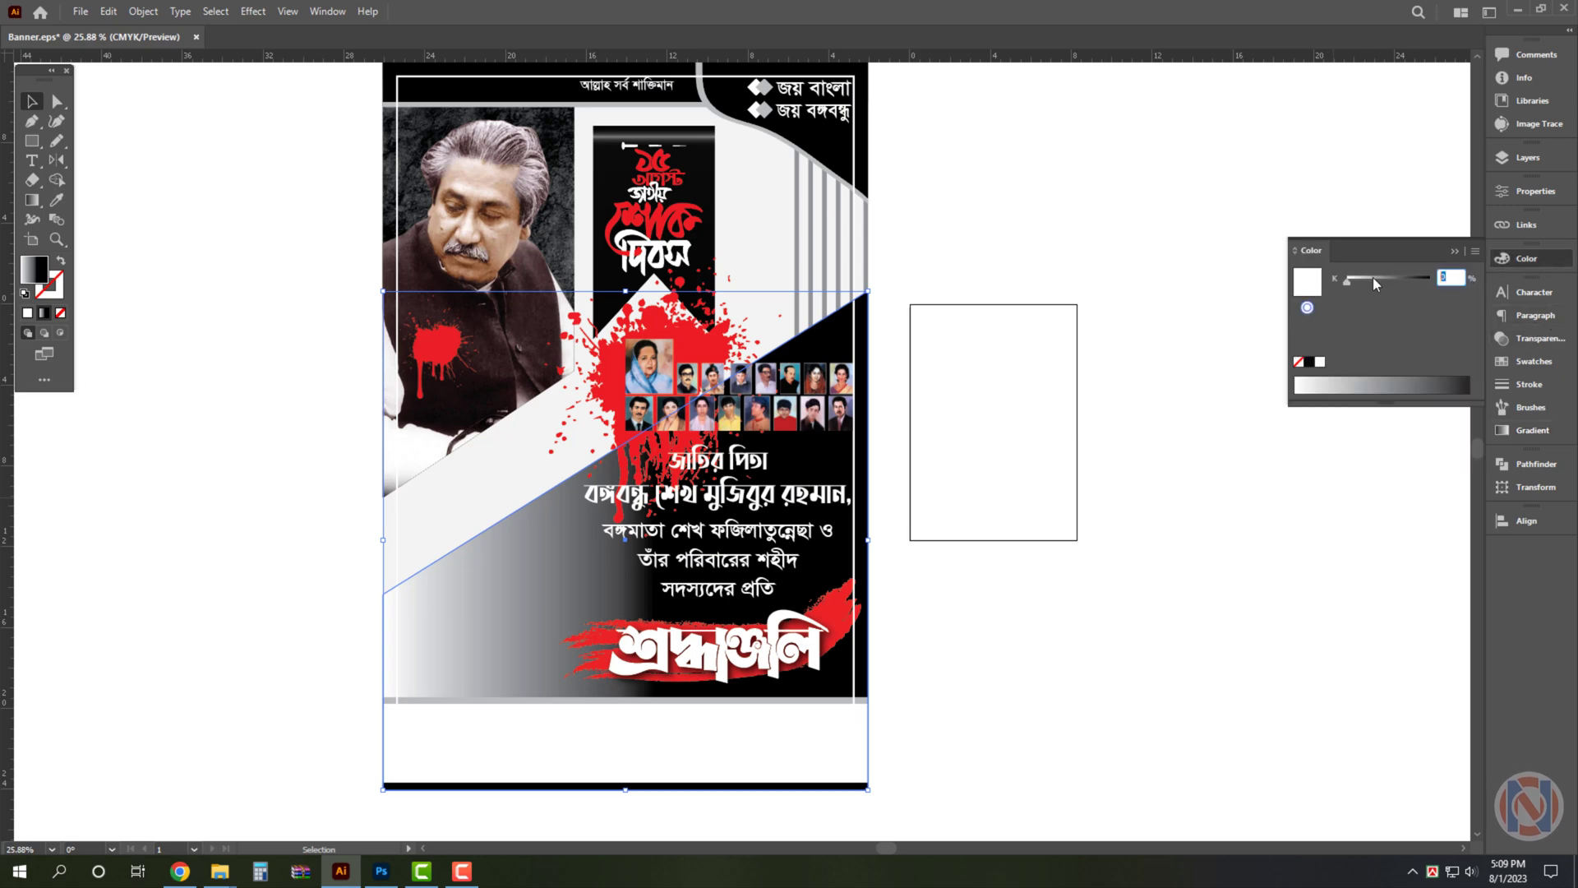
{"action": "type", "text": "50"}
{"action": "key", "text": "Return"}
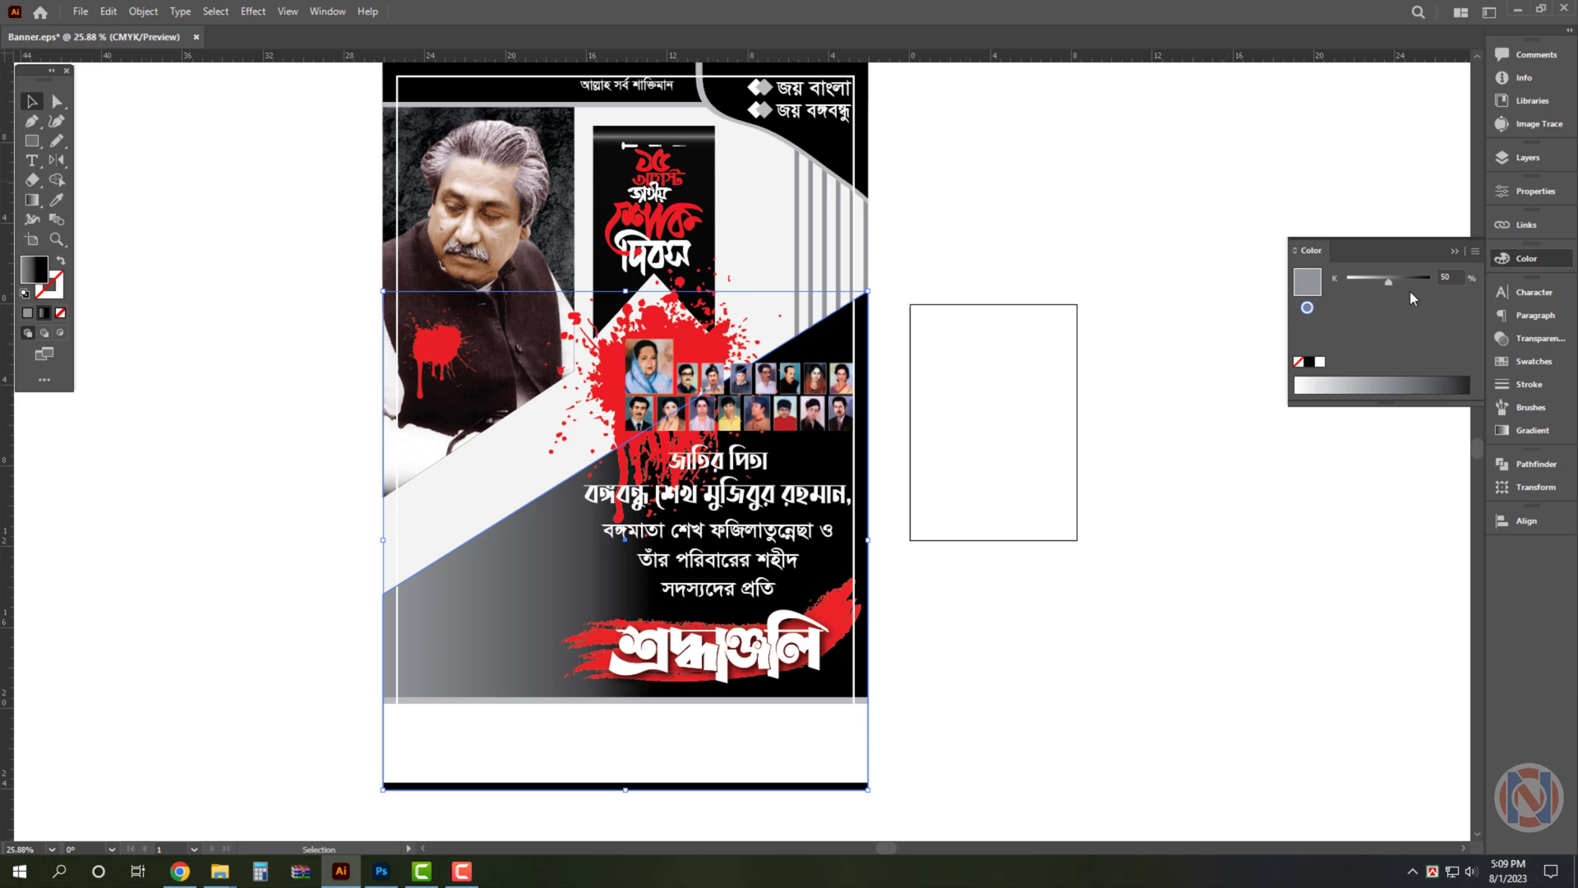
{"action": "left_click_drag", "start_coordinate": [1386, 280], "coordinate": [1432, 281]}
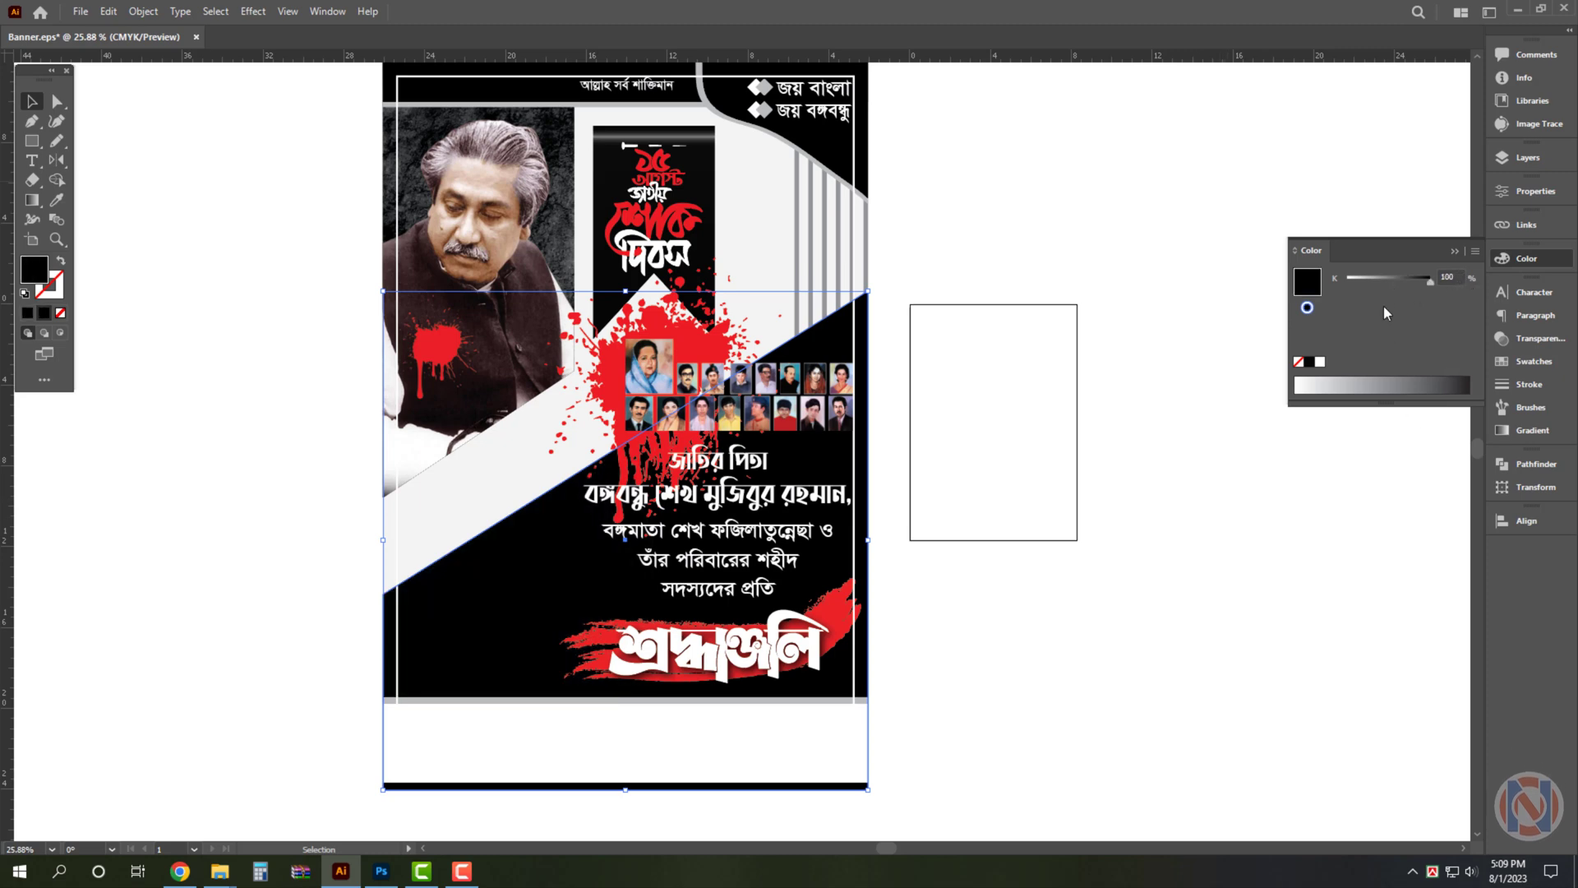
{"action": "key", "text": "ctrl+z"}
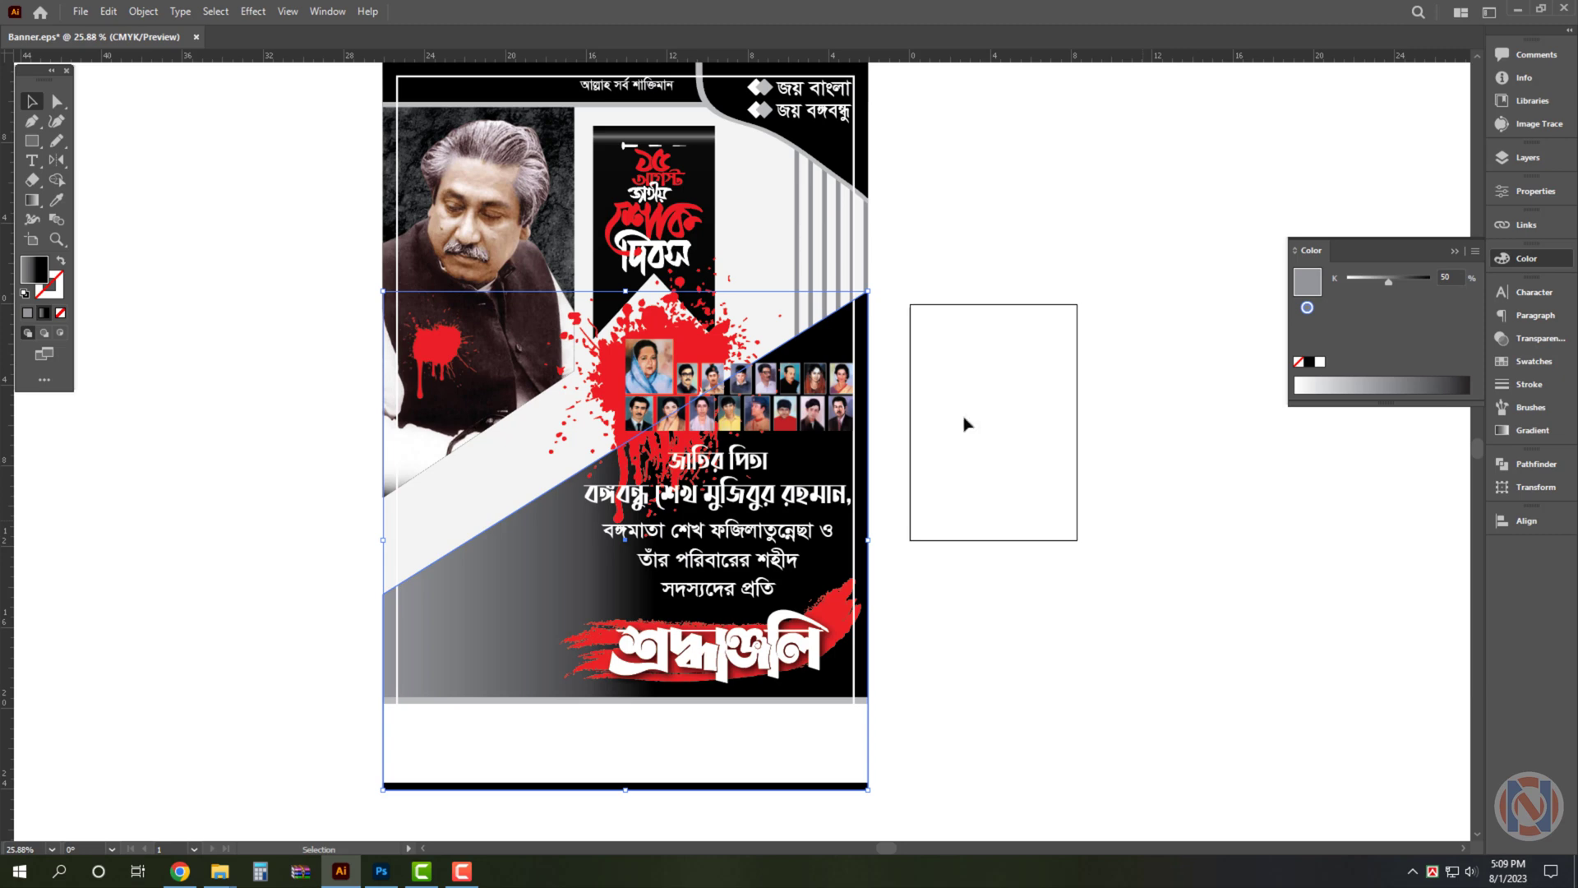
Redraw the gradient diagonally across the shape so it is mostly black
{"action": "left_click", "coordinate": [31, 199]}
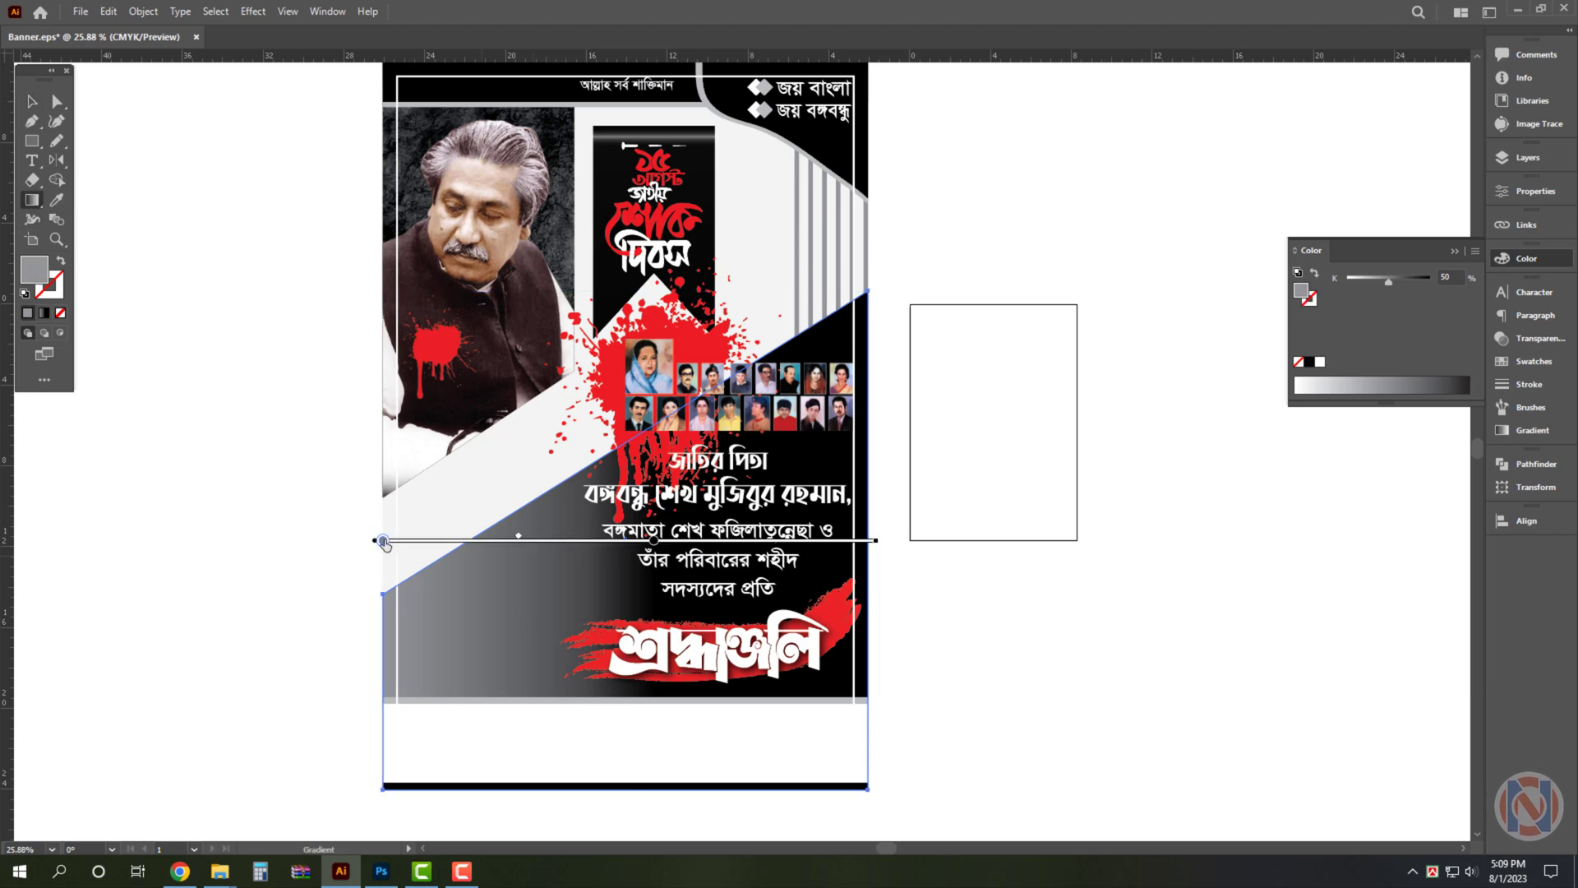
{"action": "left_click_drag", "start_coordinate": [391, 540], "coordinate": [383, 540]}
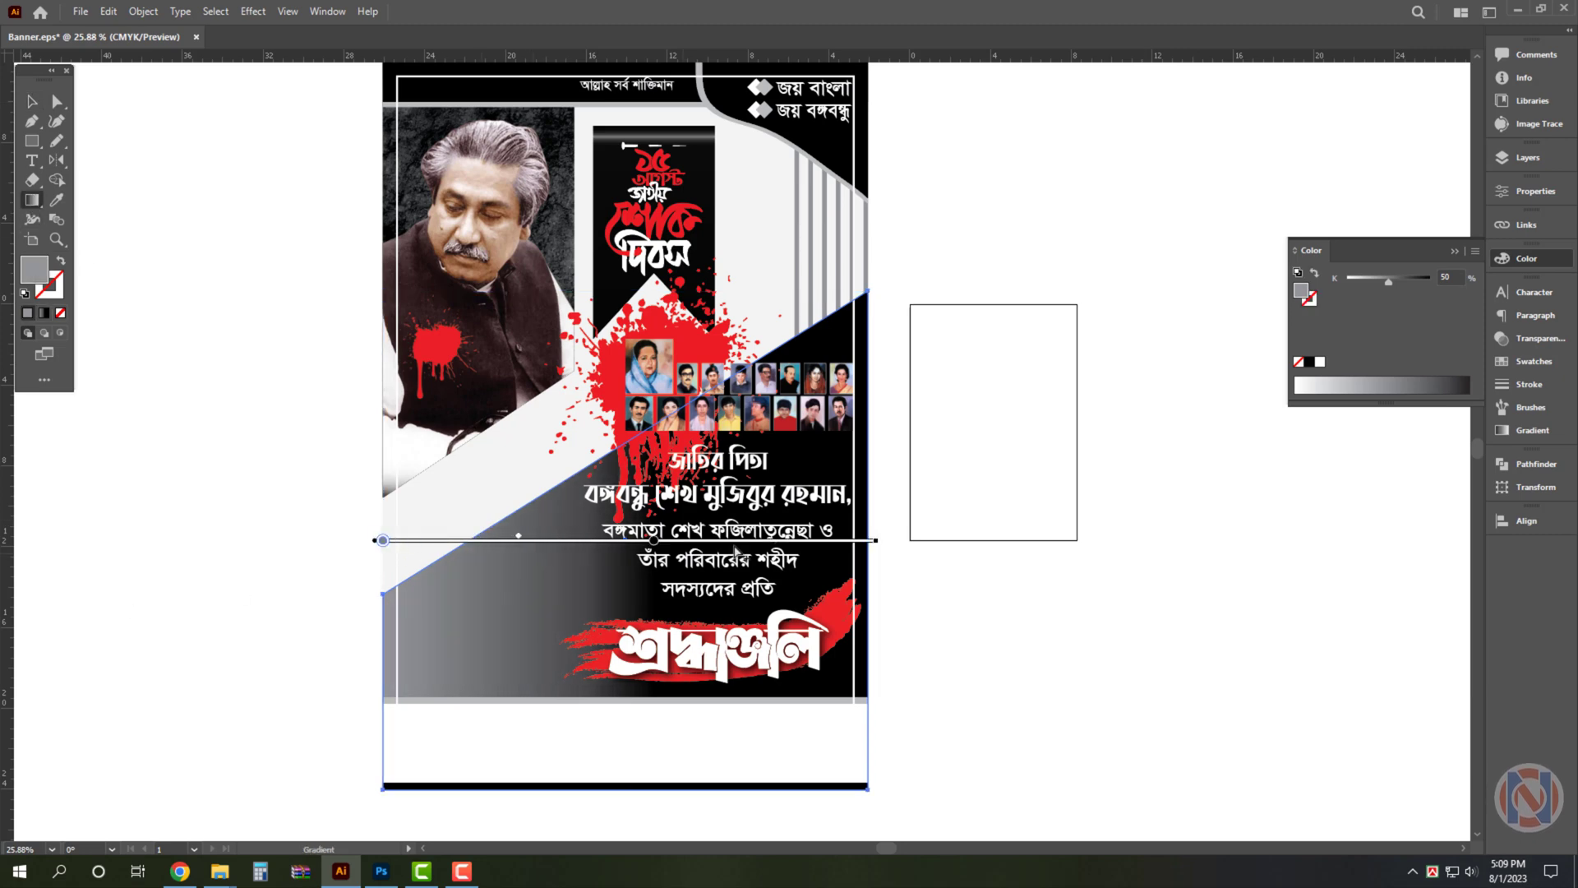
{"action": "left_click_drag", "start_coordinate": [655, 541], "coordinate": [638, 541]}
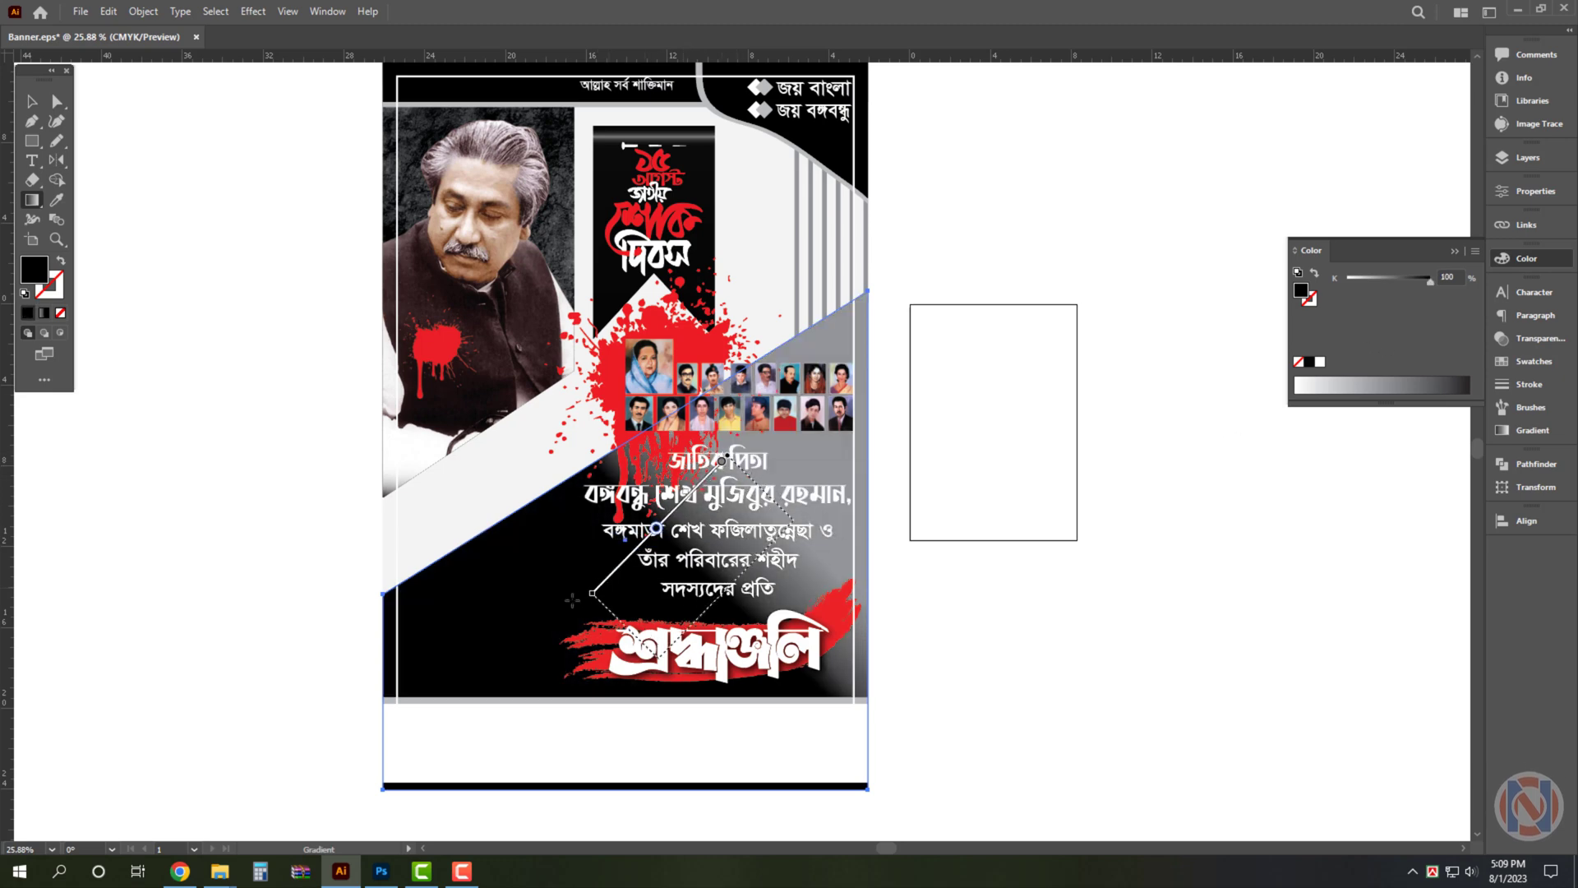
{"action": "left_click_drag", "start_coordinate": [514, 633], "coordinate": [687, 507]}
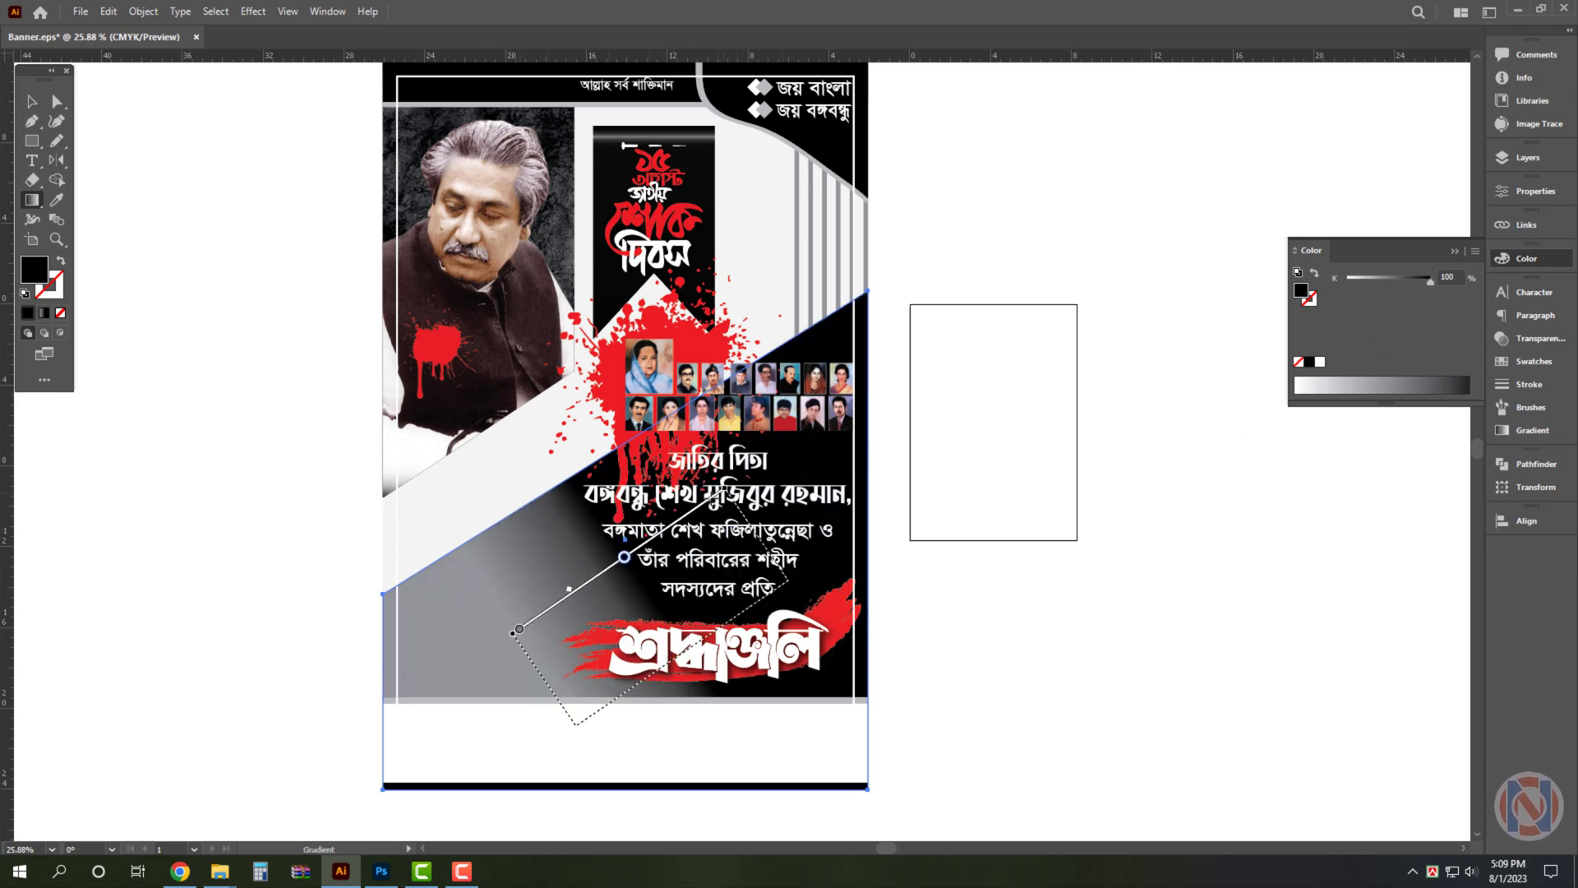
{"action": "mouse_move", "coordinate": [404, 655]}
{"action": "left_mouse_down"}
{"action": "mouse_move", "coordinate": [433, 655]}
{"action": "mouse_move", "coordinate": [777, 434]}
{"action": "left_mouse_up"}
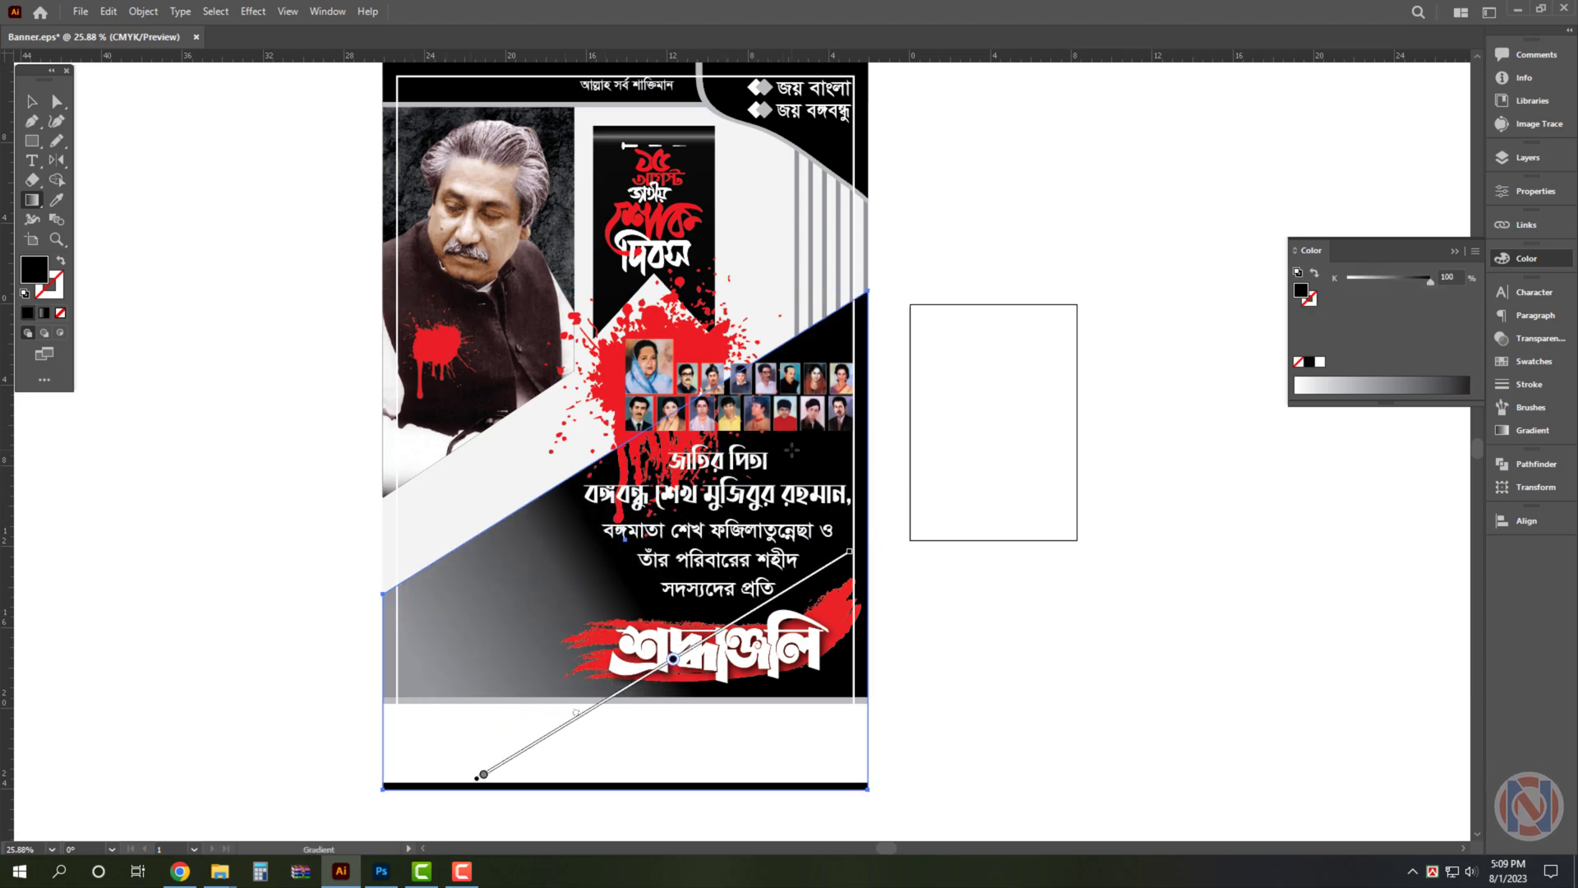
{"action": "left_click", "coordinate": [1019, 511], "text": "ctrl"}
{"action": "scroll", "coordinate": [983, 442], "scroll_direction": "down", "scroll_amount": 1}
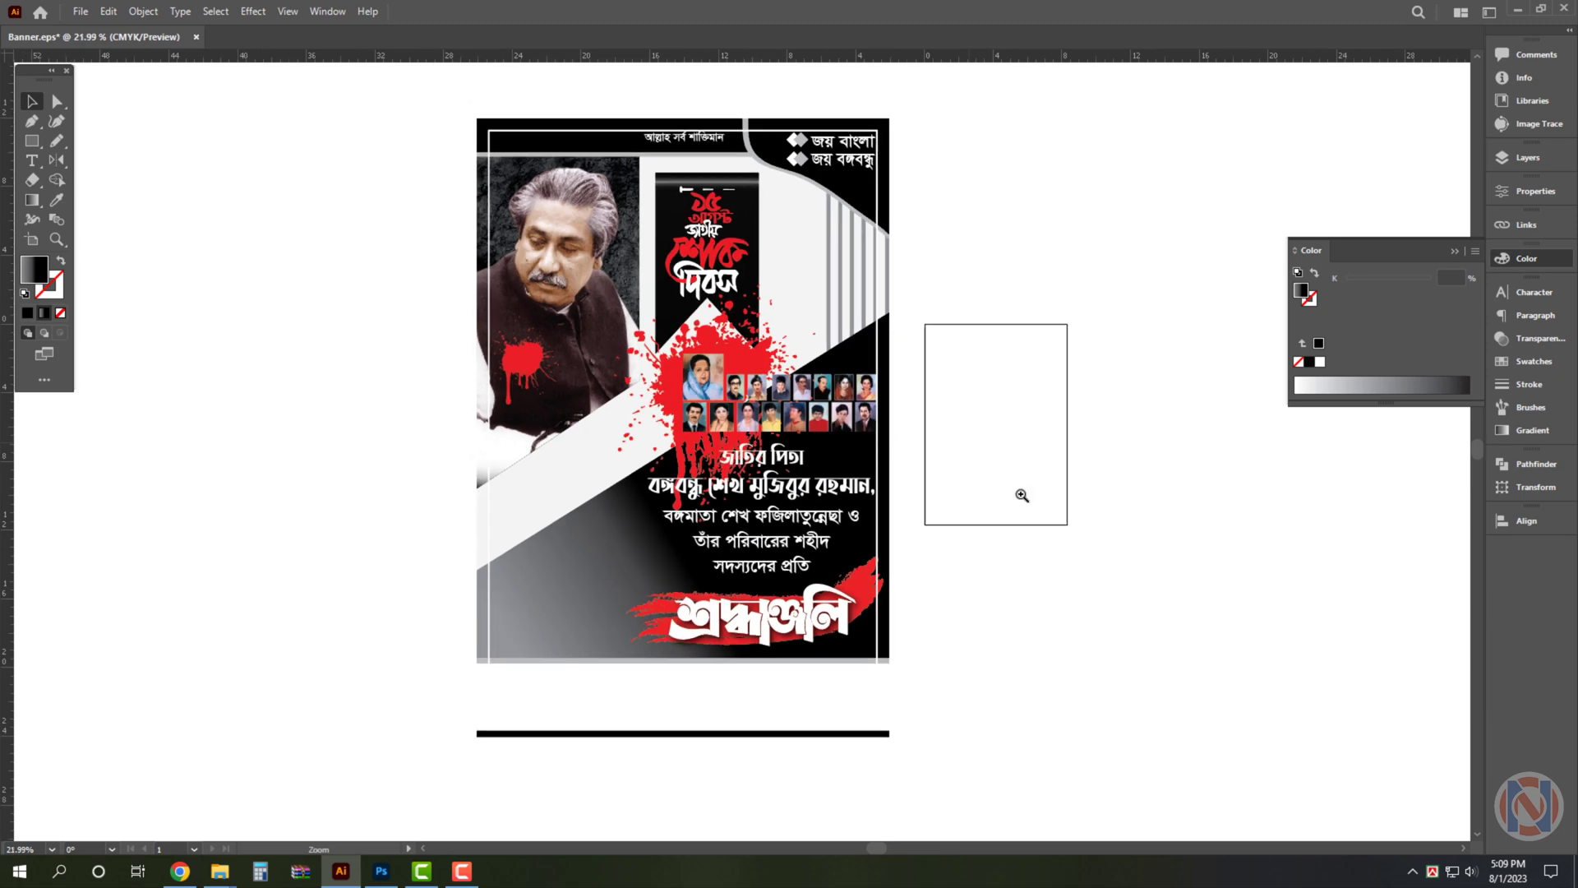
{"action": "scroll", "coordinate": [1043, 465], "scroll_direction": "up", "scroll_amount": 2}
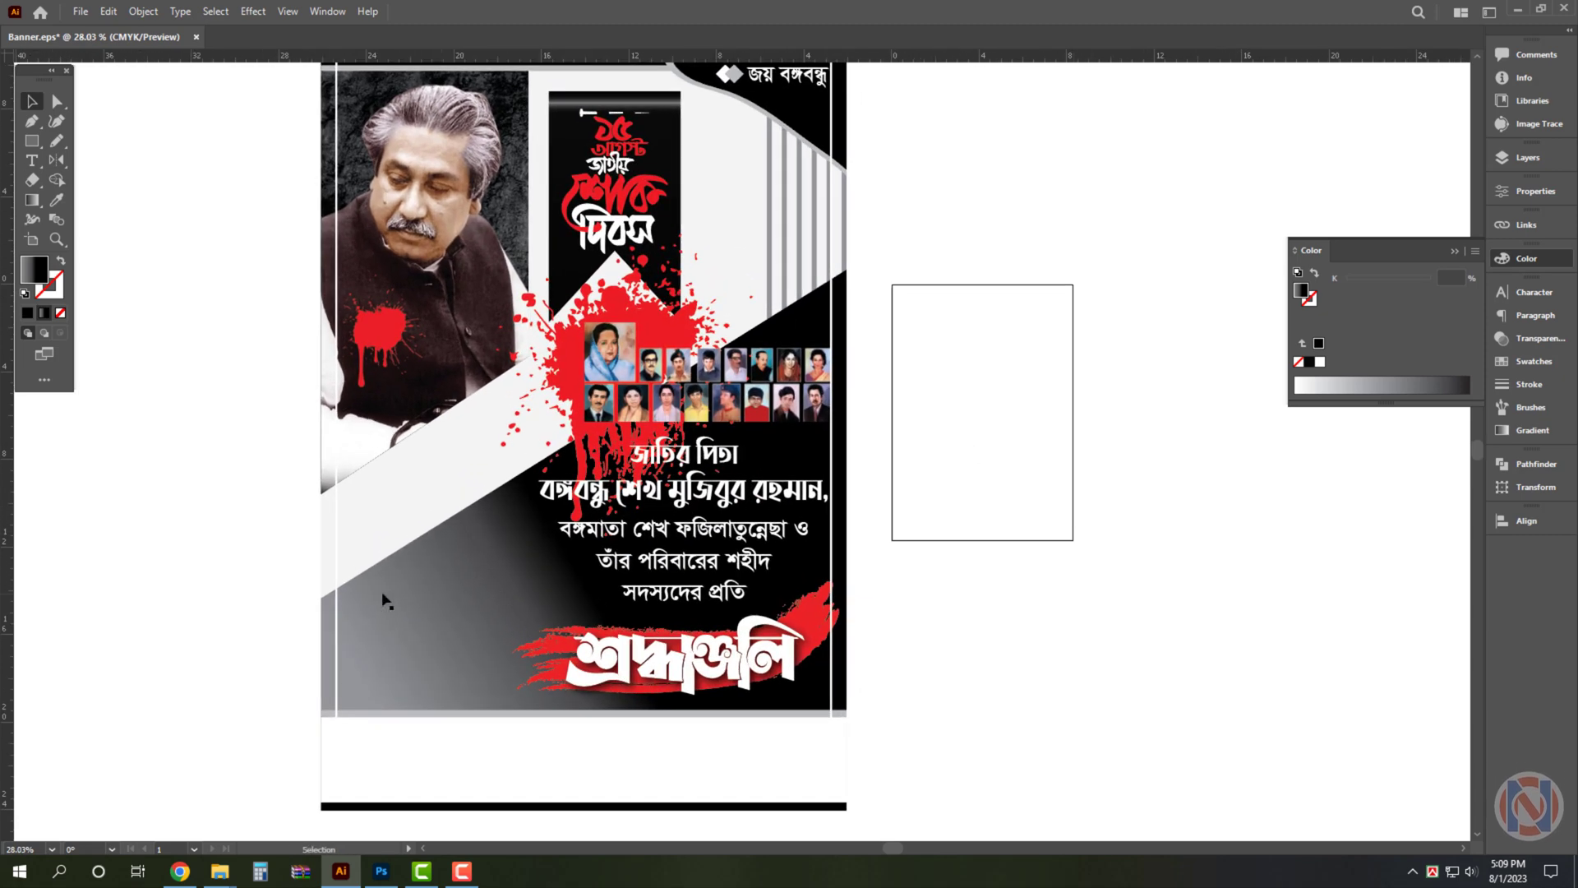
Redraw the diagonal shape's gradient from bottom-right upward and adjust its angle
{"action": "left_click", "coordinate": [499, 578]}
{"action": "left_click", "coordinate": [31, 200]}
{"action": "left_click_drag", "start_coordinate": [422, 803], "coordinate": [546, 729]}
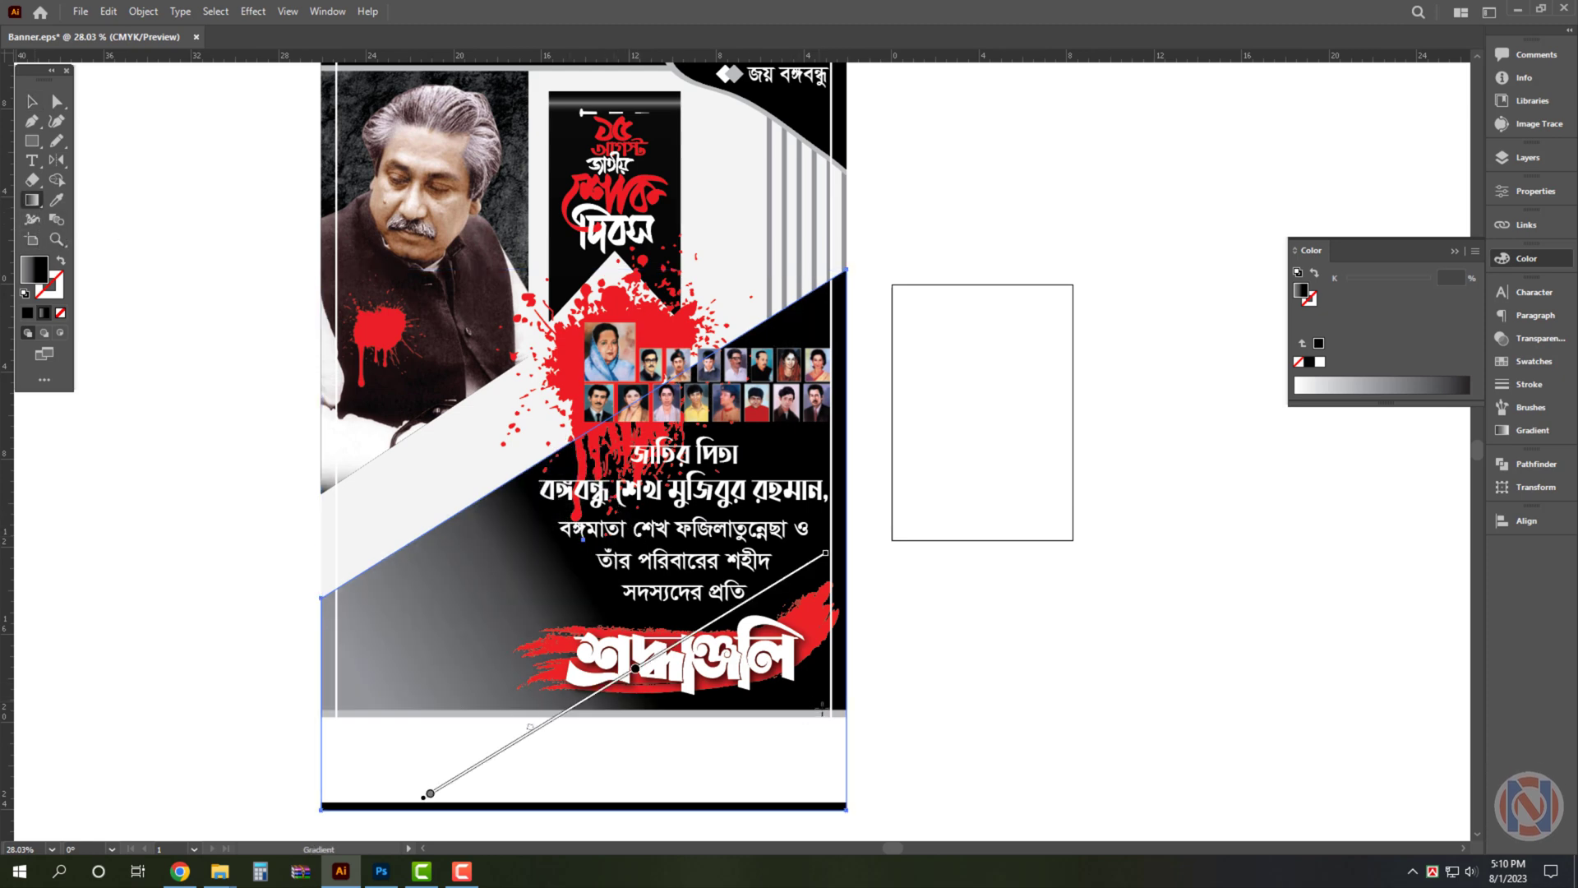
{"action": "mouse_move", "coordinate": [827, 709]}
{"action": "left_mouse_down"}
{"action": "mouse_move", "coordinate": [585, 440]}
{"action": "mouse_move", "coordinate": [649, 324]}
{"action": "left_mouse_up"}
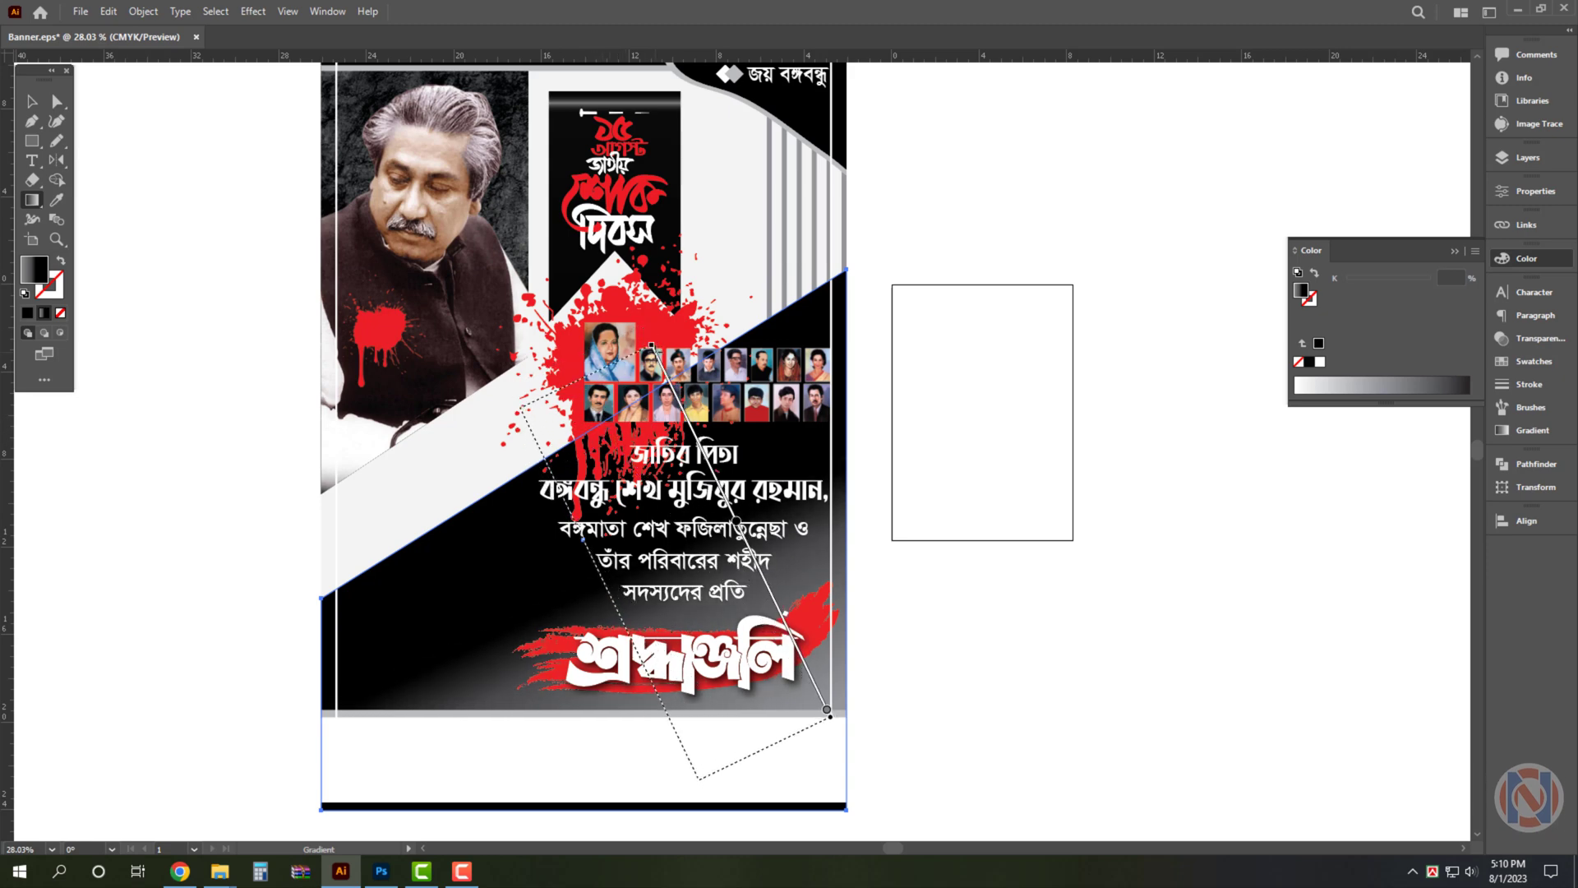
{"action": "left_click_drag", "start_coordinate": [827, 708], "coordinate": [698, 776]}
{"action": "key", "text": "v"}
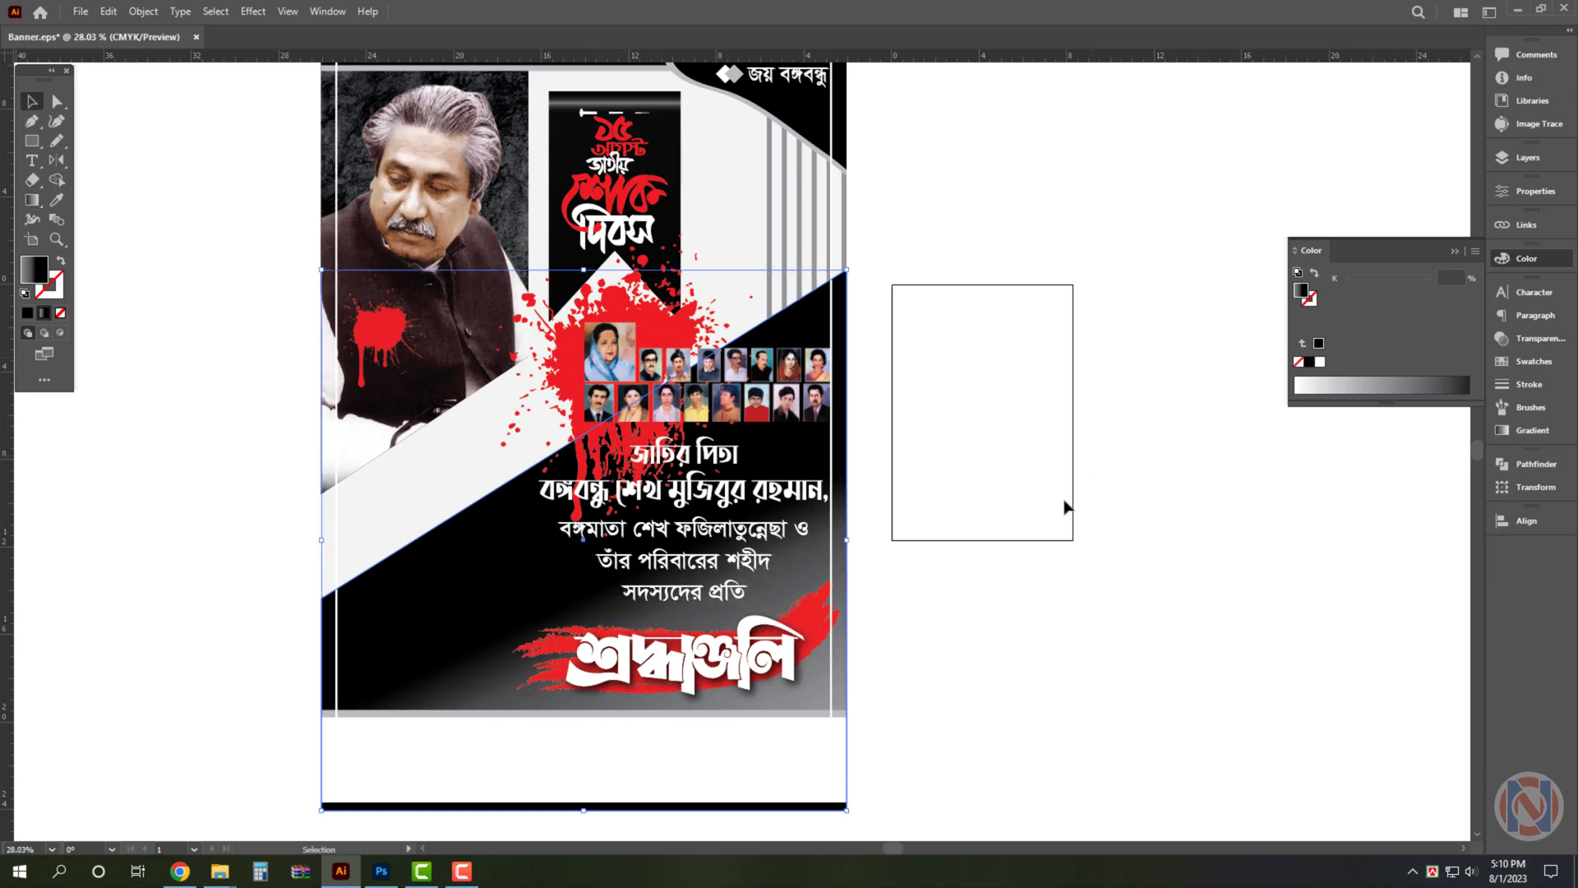
{"action": "left_click", "coordinate": [1023, 568]}
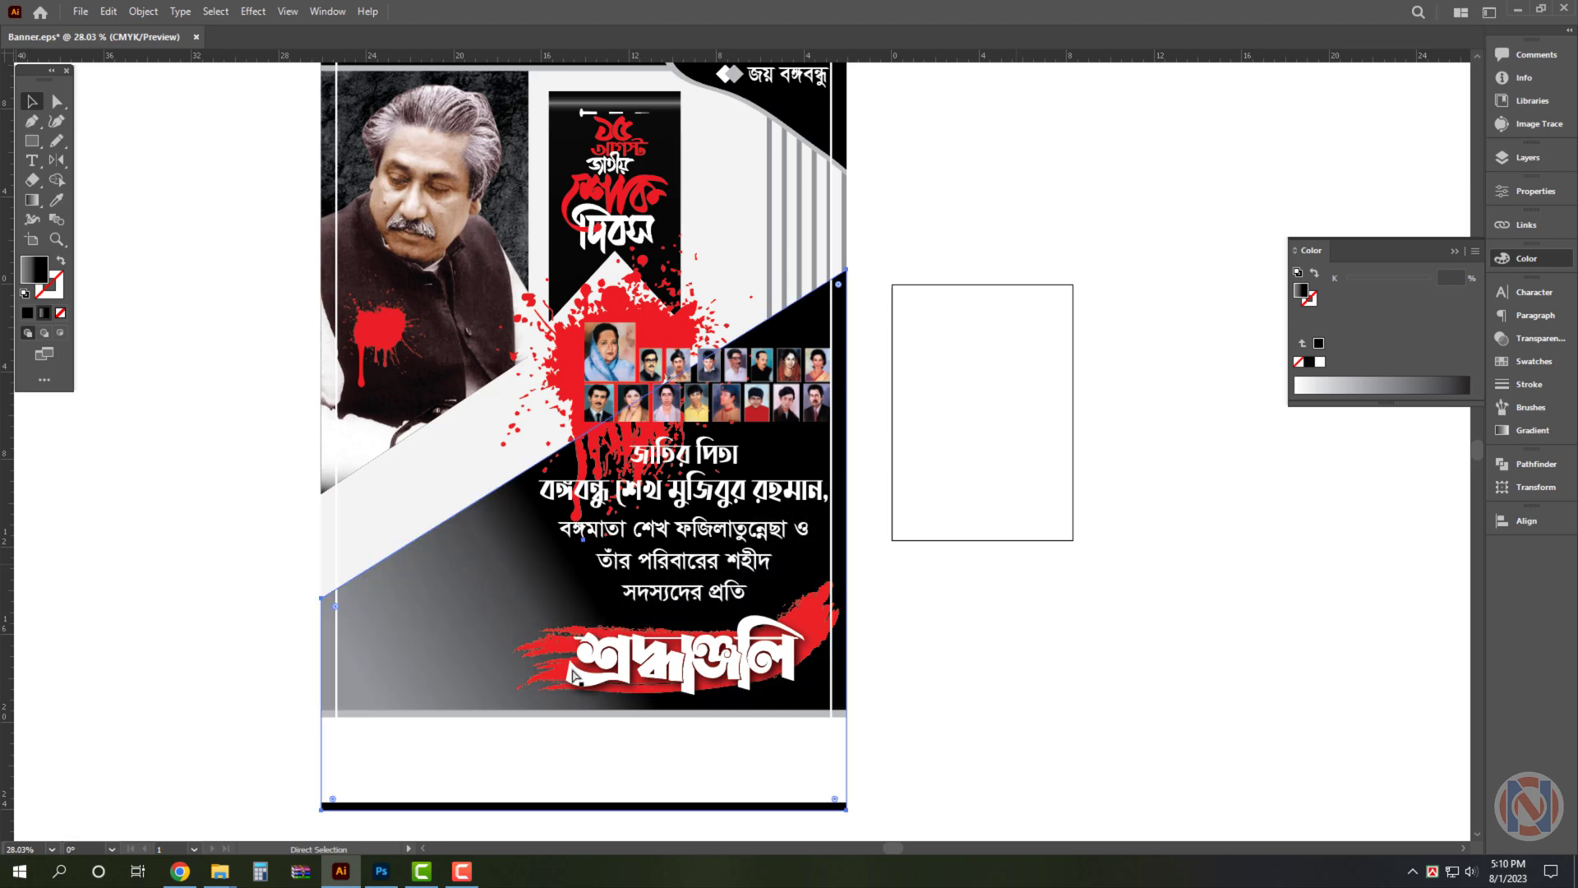
Replace the diagonal shape's fill with solid black
{"action": "left_click", "coordinate": [576, 678]}
{"action": "left_click", "coordinate": [62, 315]}
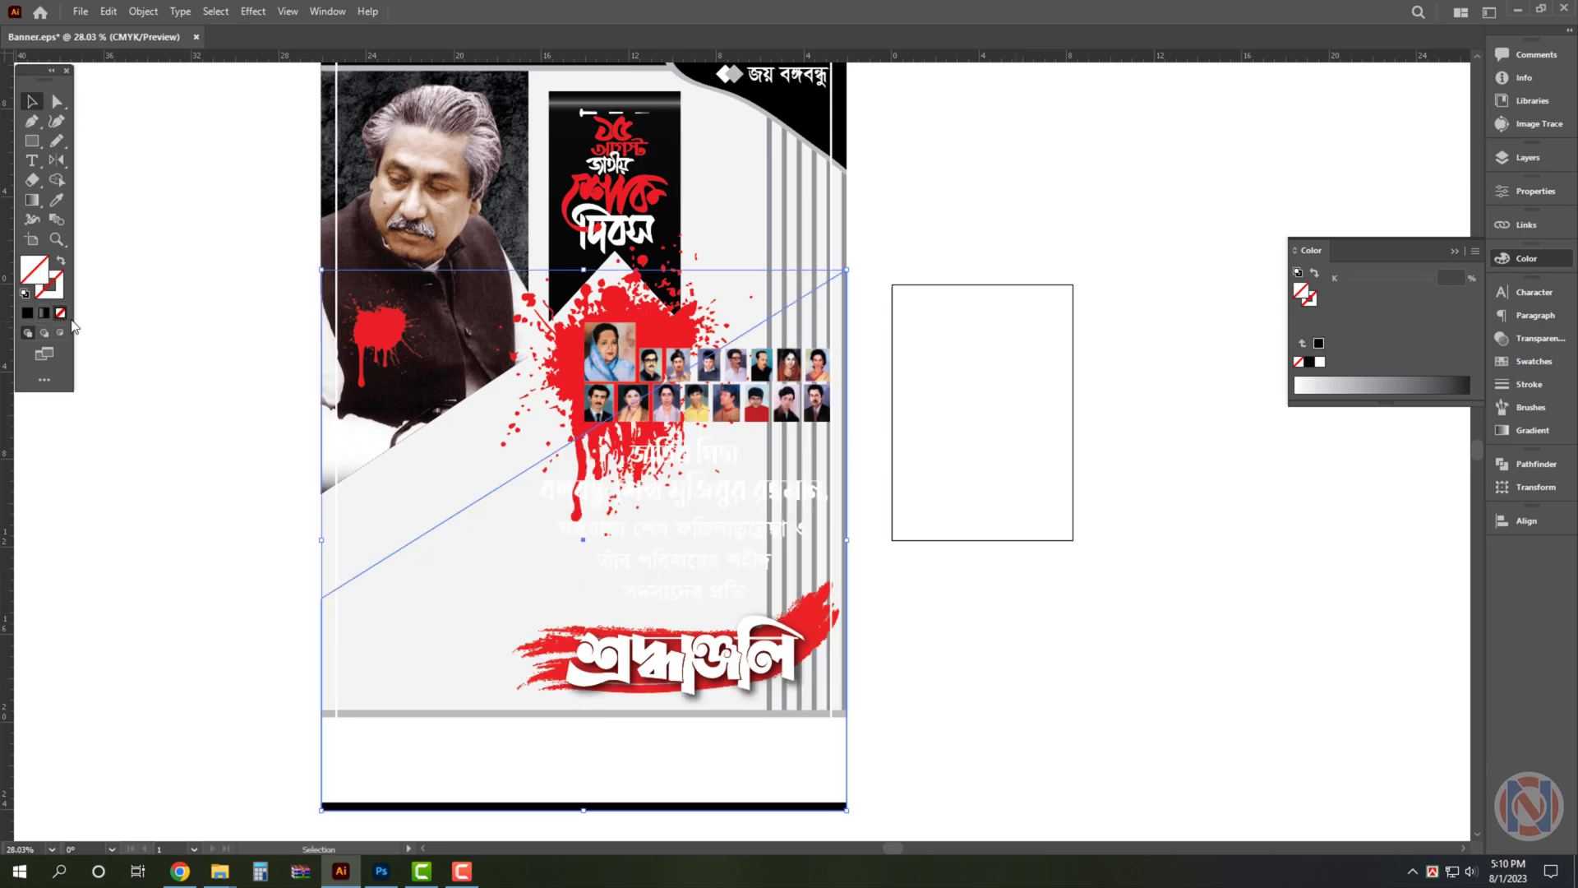
{"action": "left_click", "coordinate": [1319, 344]}
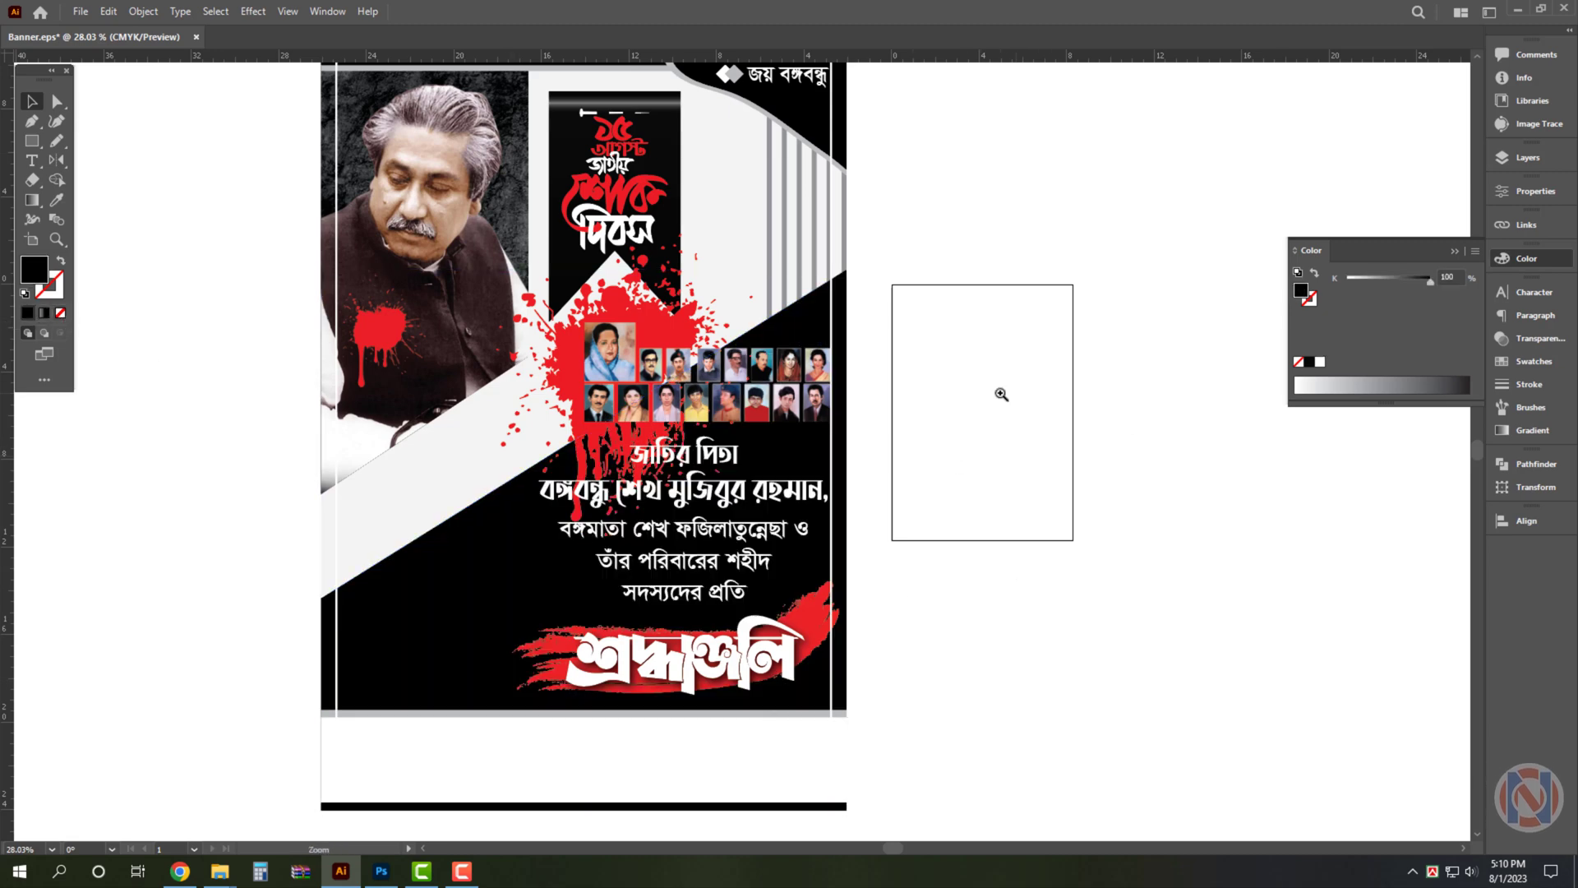
Try a 50% black fill on the diagonal shape, revert it, and open the Transparency settings
{"action": "scroll", "coordinate": [1003, 388], "scroll_direction": "down", "scroll_amount": 1}
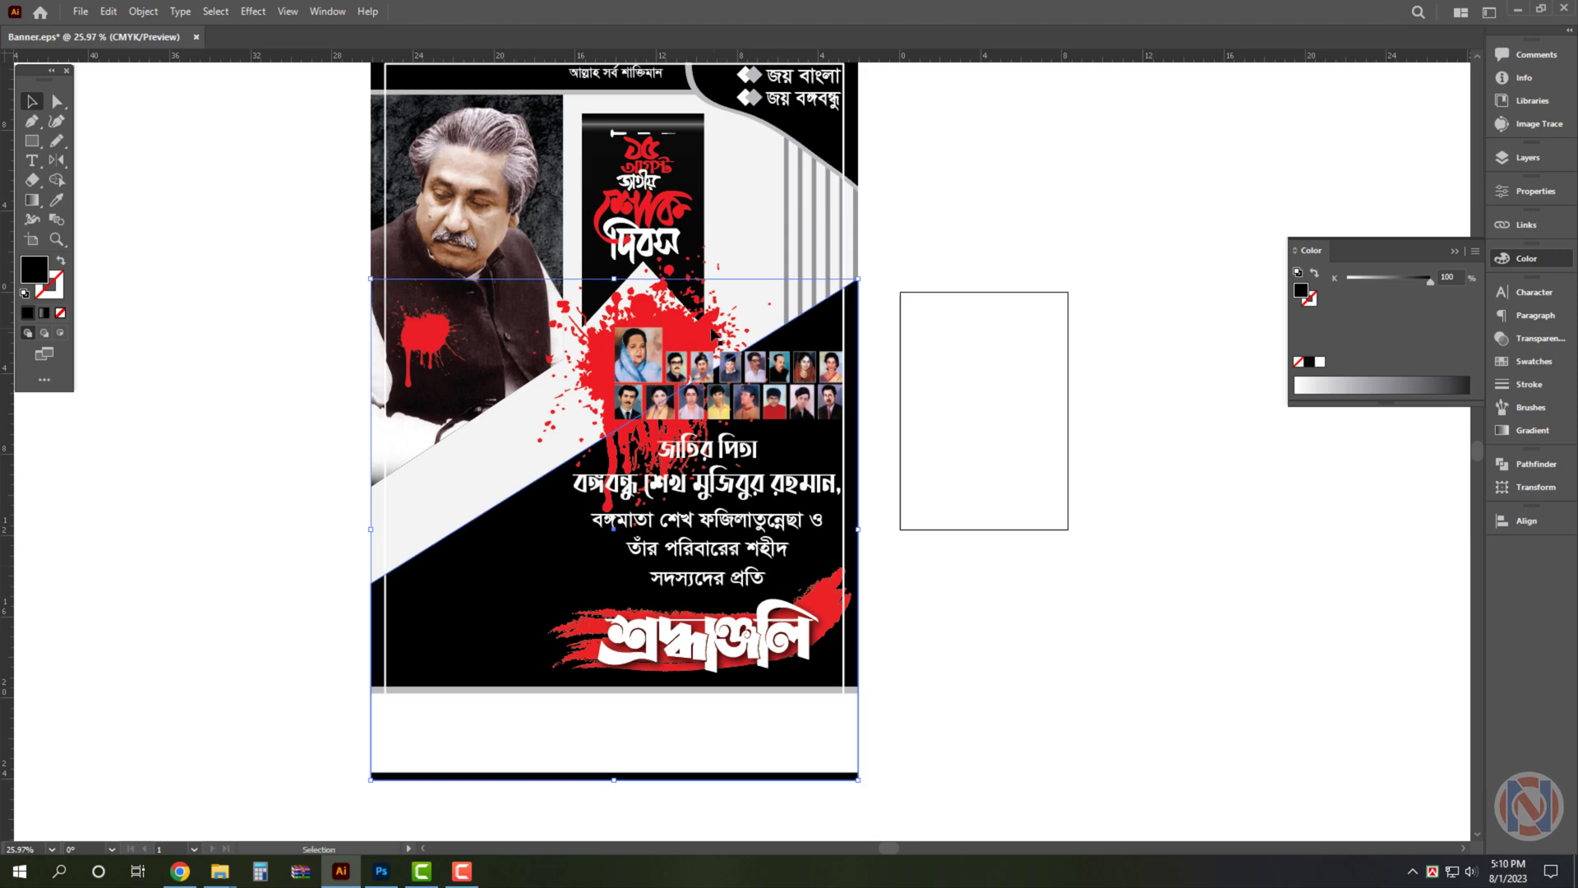
{"action": "scroll", "coordinate": [748, 541], "scroll_direction": "up", "scroll_amount": 4}
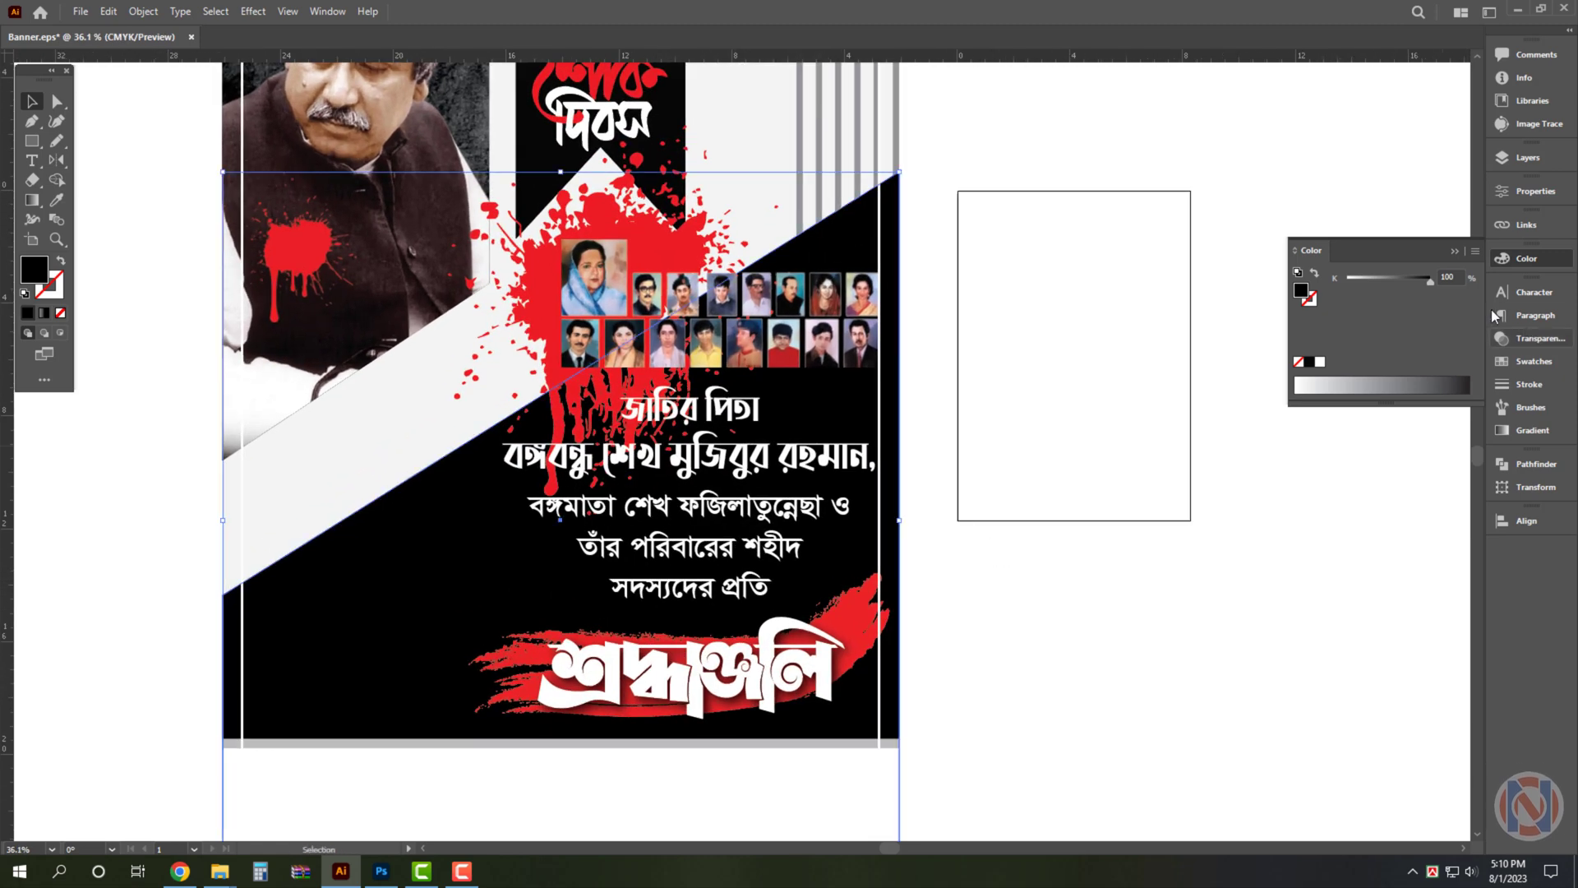
{"action": "type", "text": "50"}
{"action": "key", "text": "Return"}
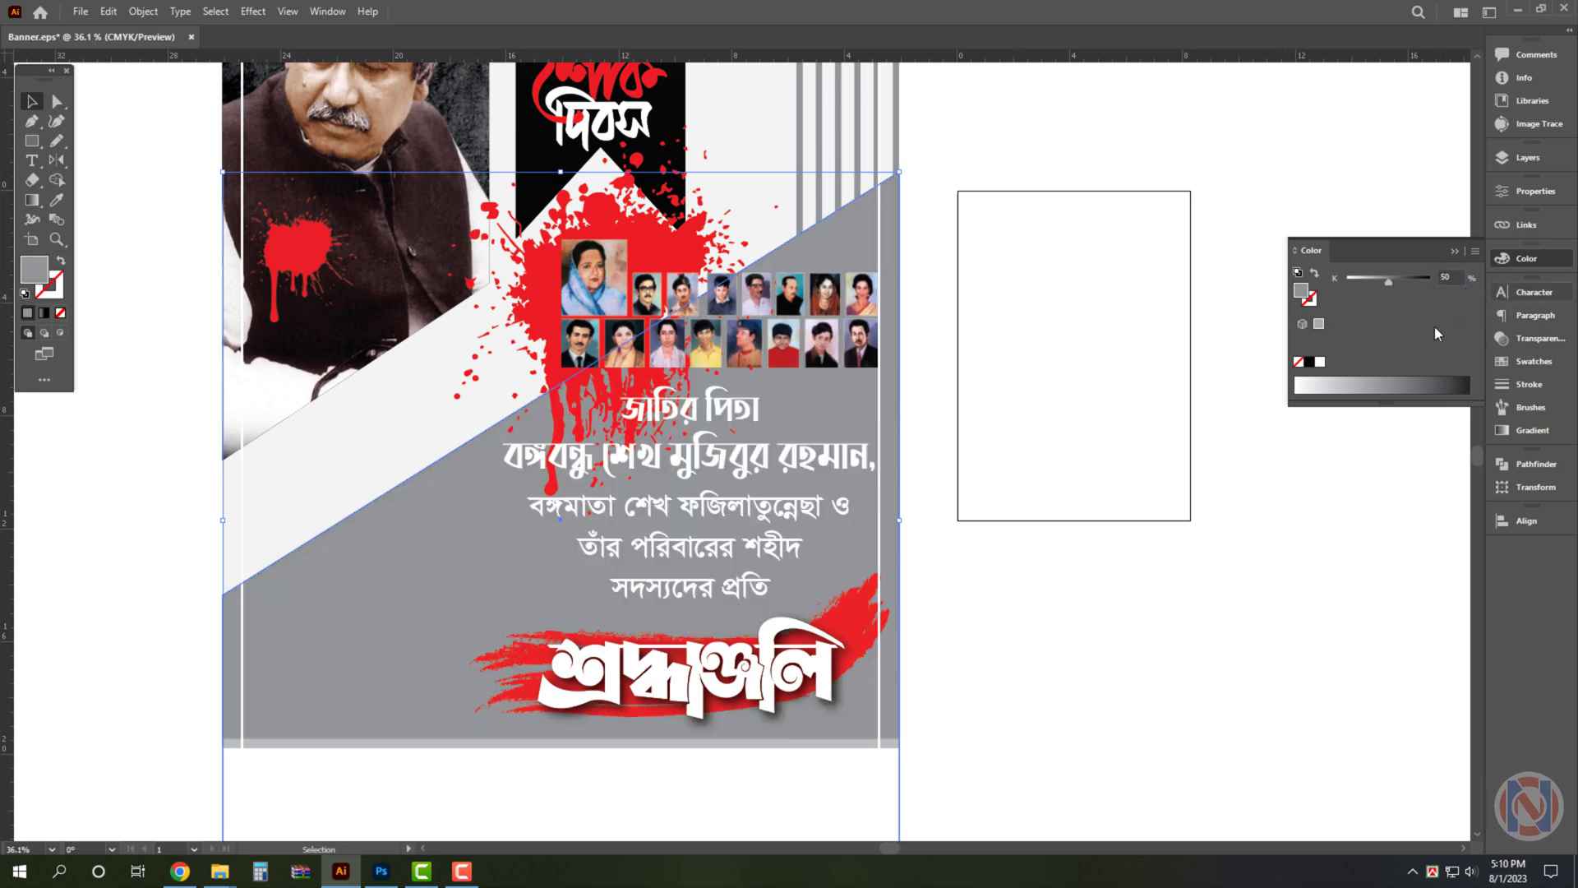
{"action": "key", "text": "ctrl+z"}
{"action": "key", "text": "ctrl+shift+F10"}
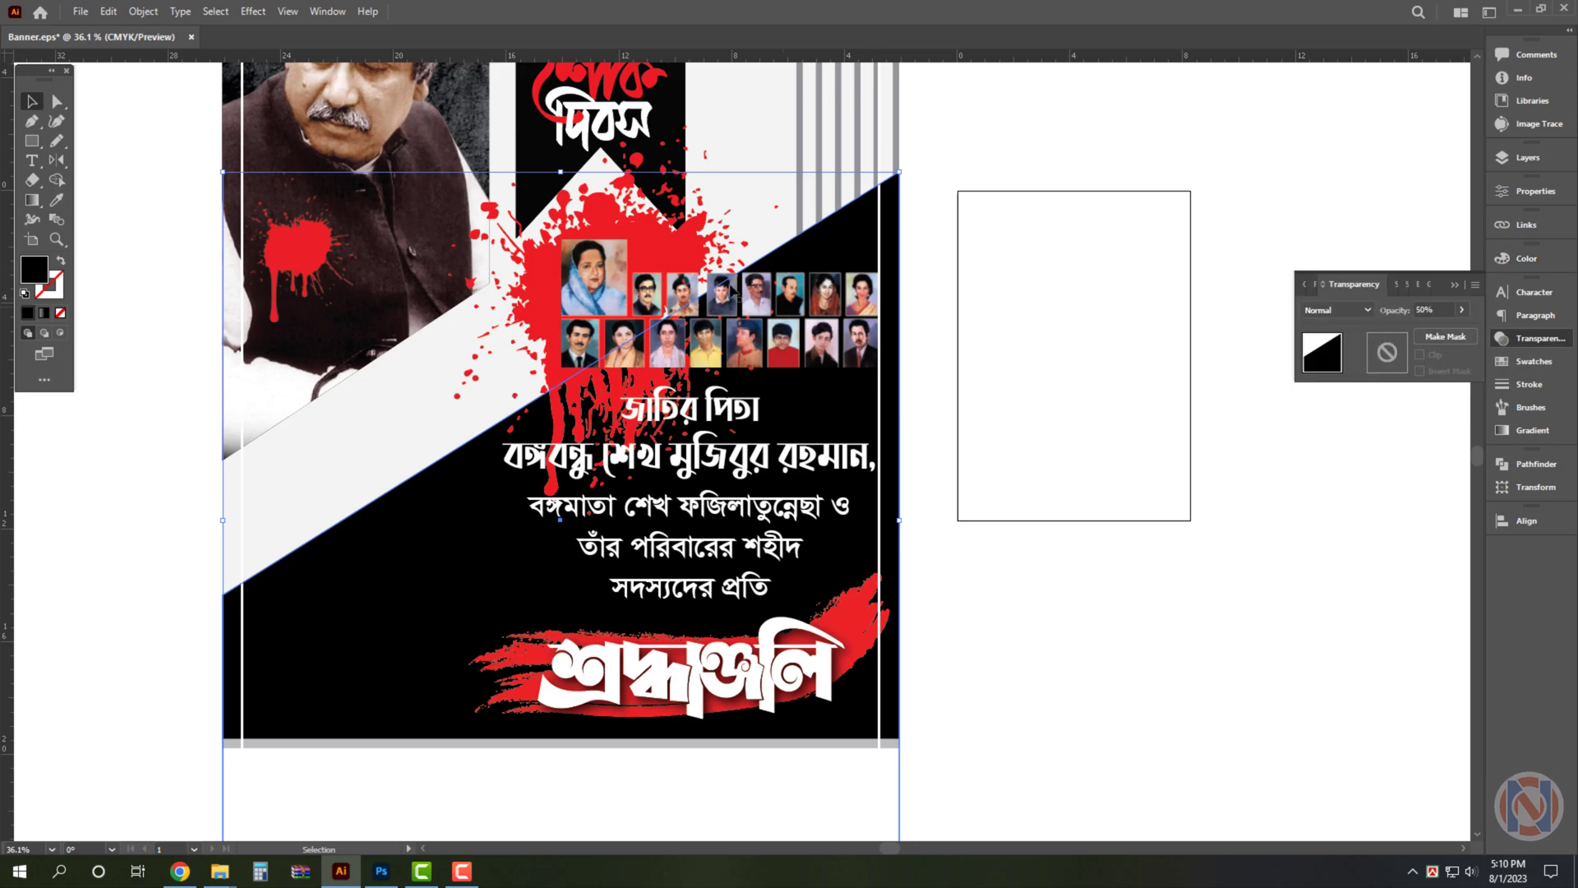
{"action": "left_click", "coordinate": [672, 251]}
{"action": "key", "text": "a"}
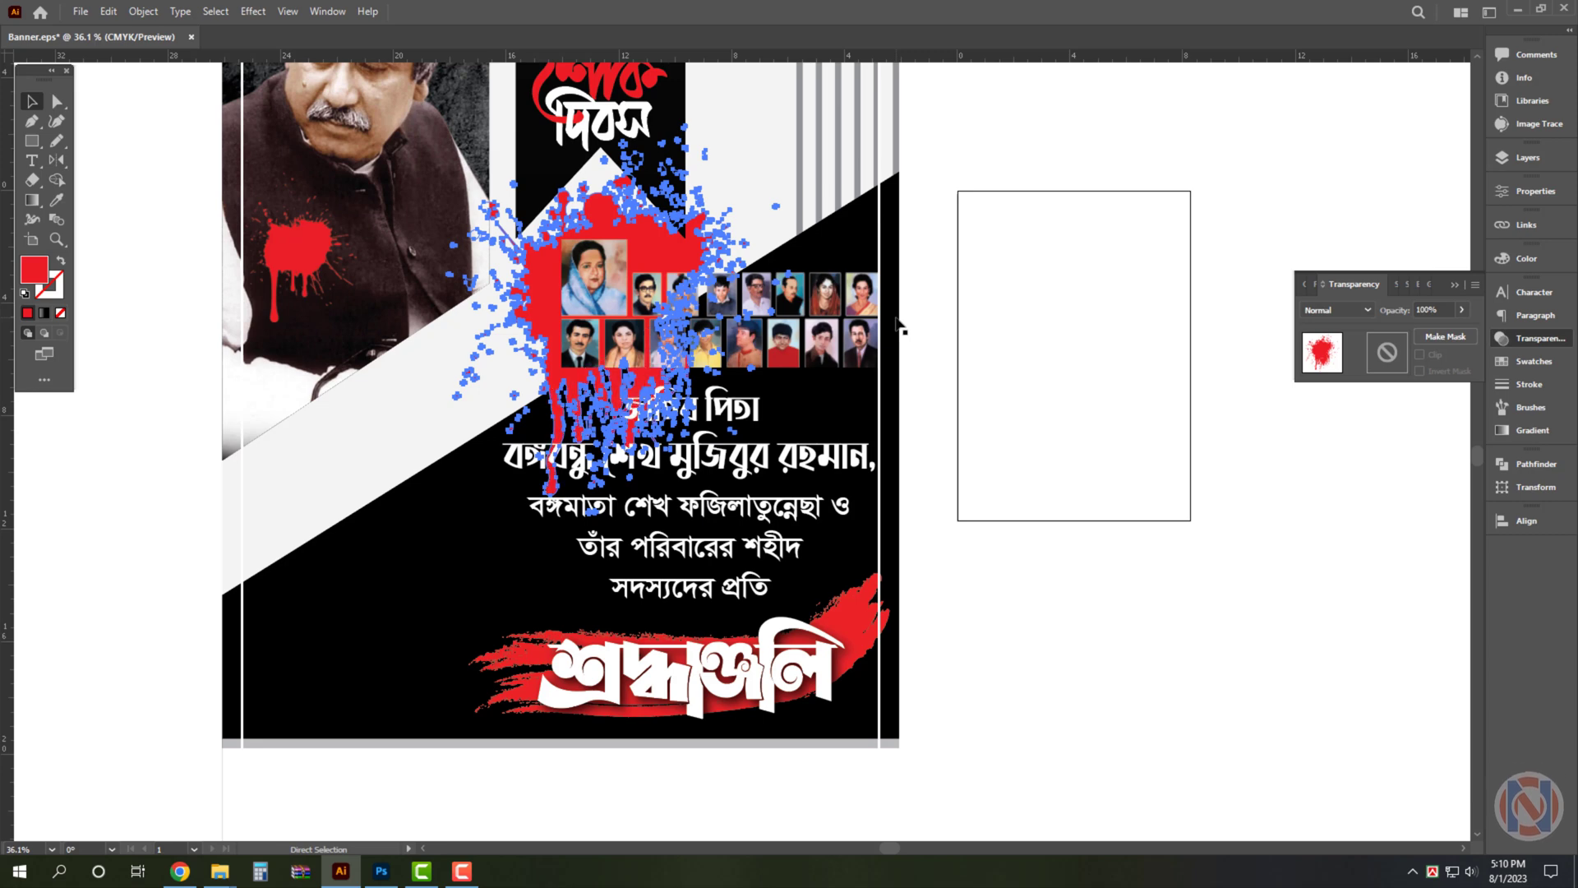
{"action": "key", "text": "v"}
{"action": "left_click", "coordinate": [929, 337]}
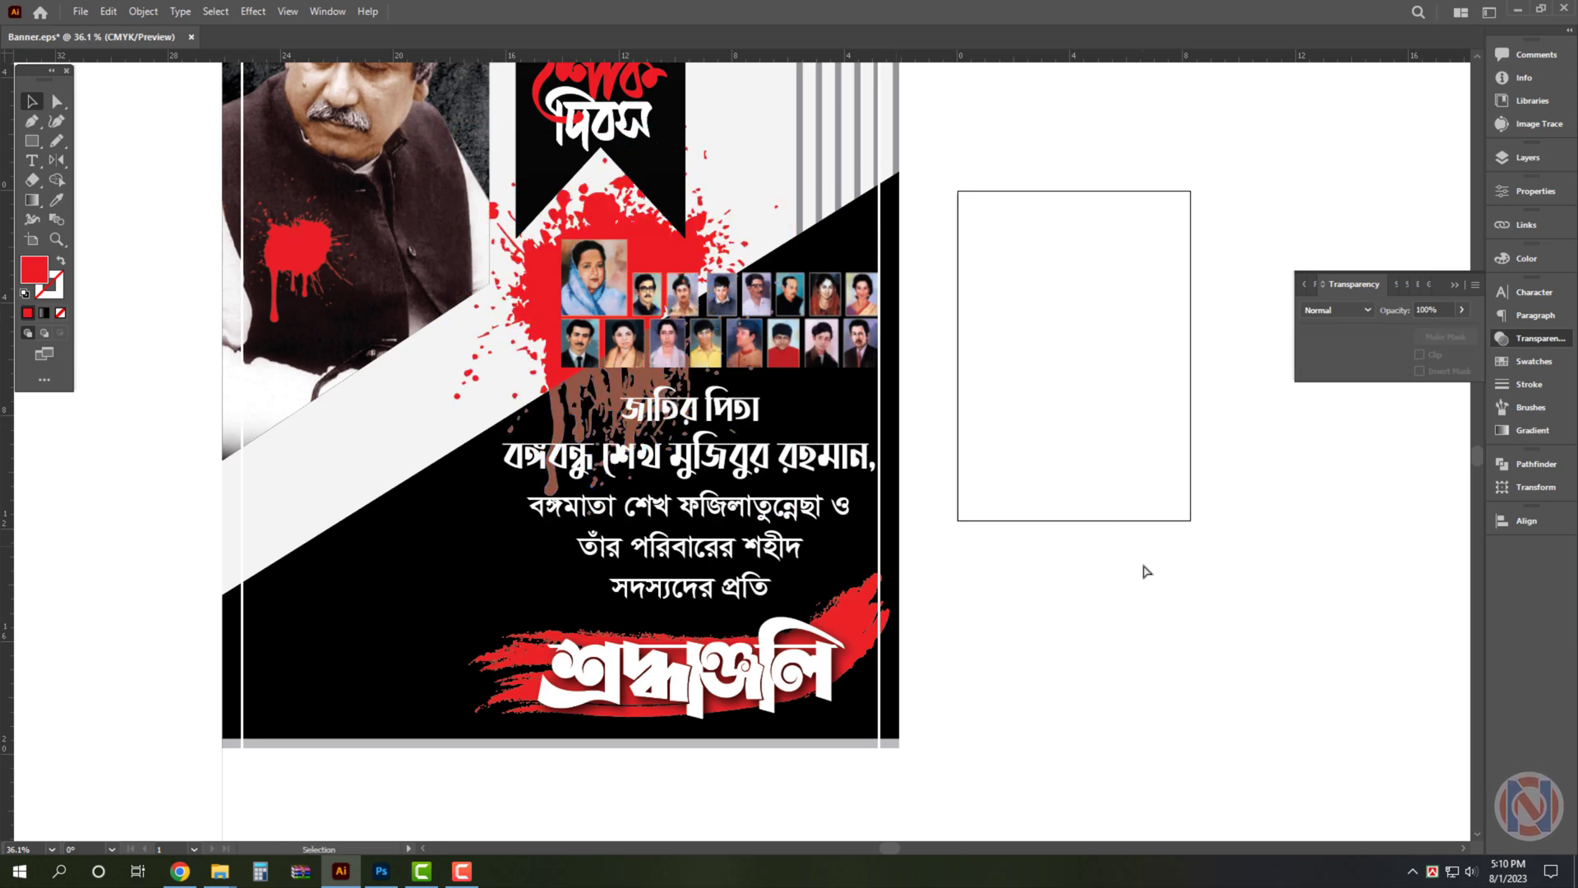
Set the black diagonal shape's opacity to 50% so it reads grey
{"action": "scroll", "coordinate": [642, 455], "scroll_direction": "up", "scroll_amount": 2}
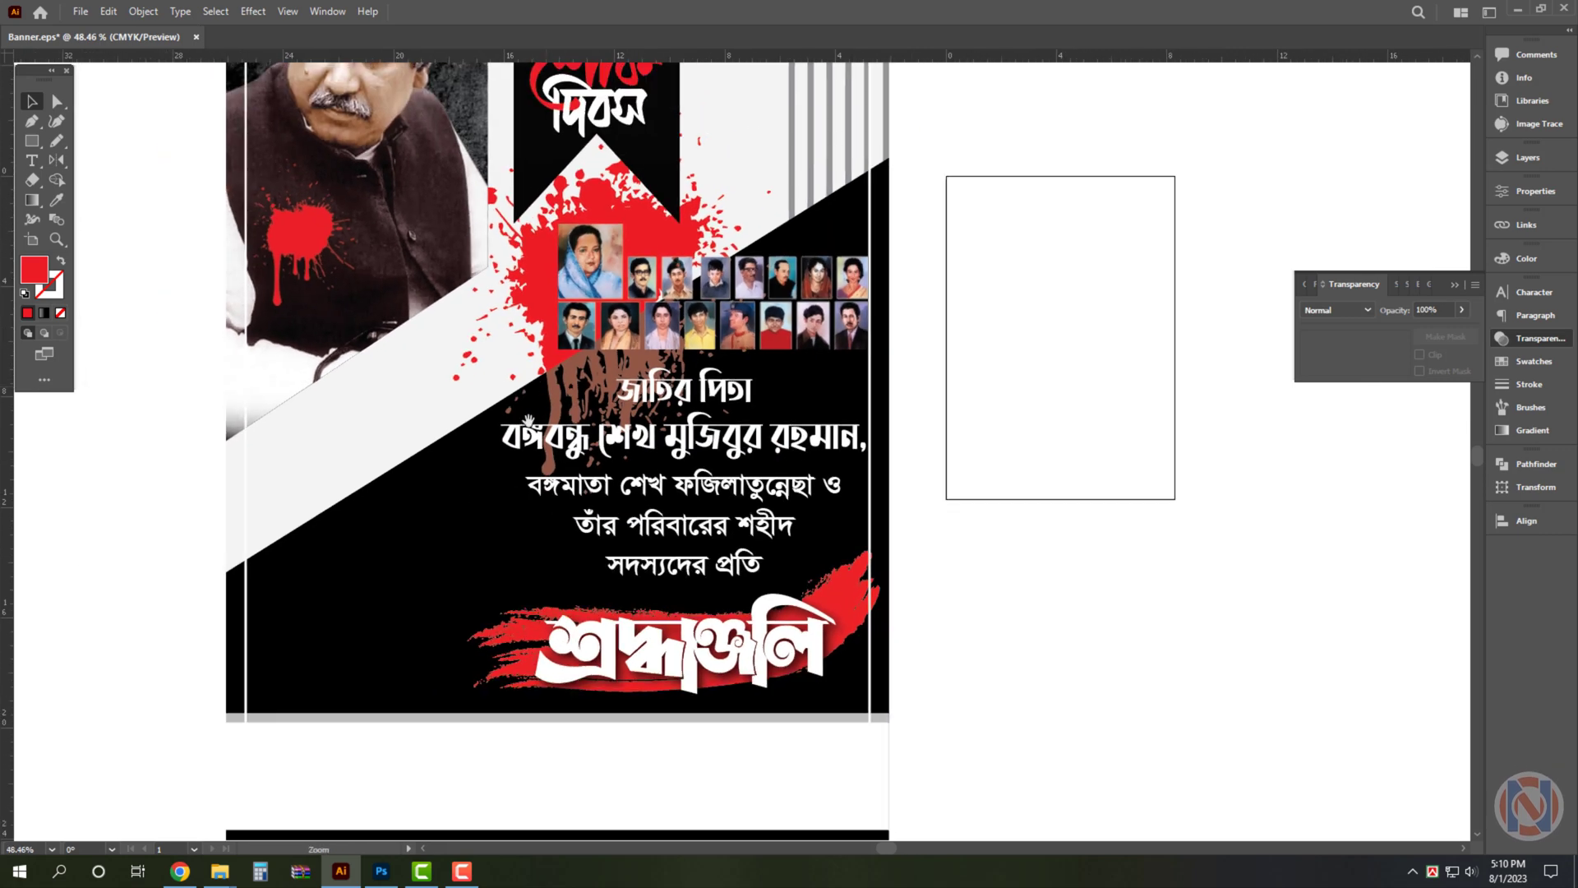
{"action": "scroll", "coordinate": [528, 420], "scroll_direction": "down", "scroll_amount": 2}
{"action": "left_click", "coordinate": [533, 590]}
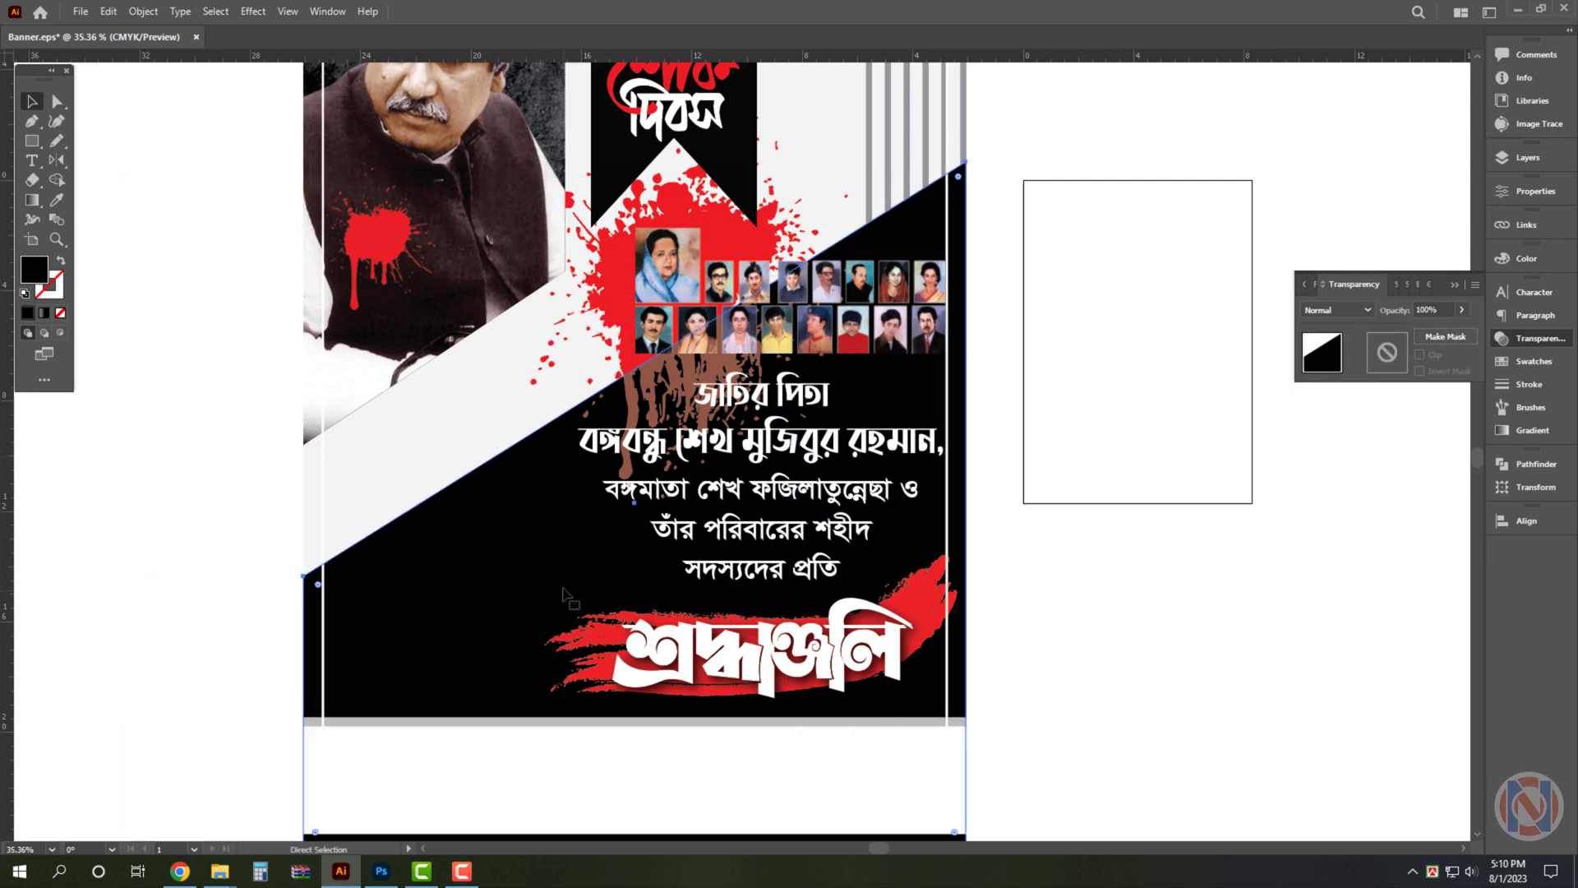
{"action": "key", "text": "5"}
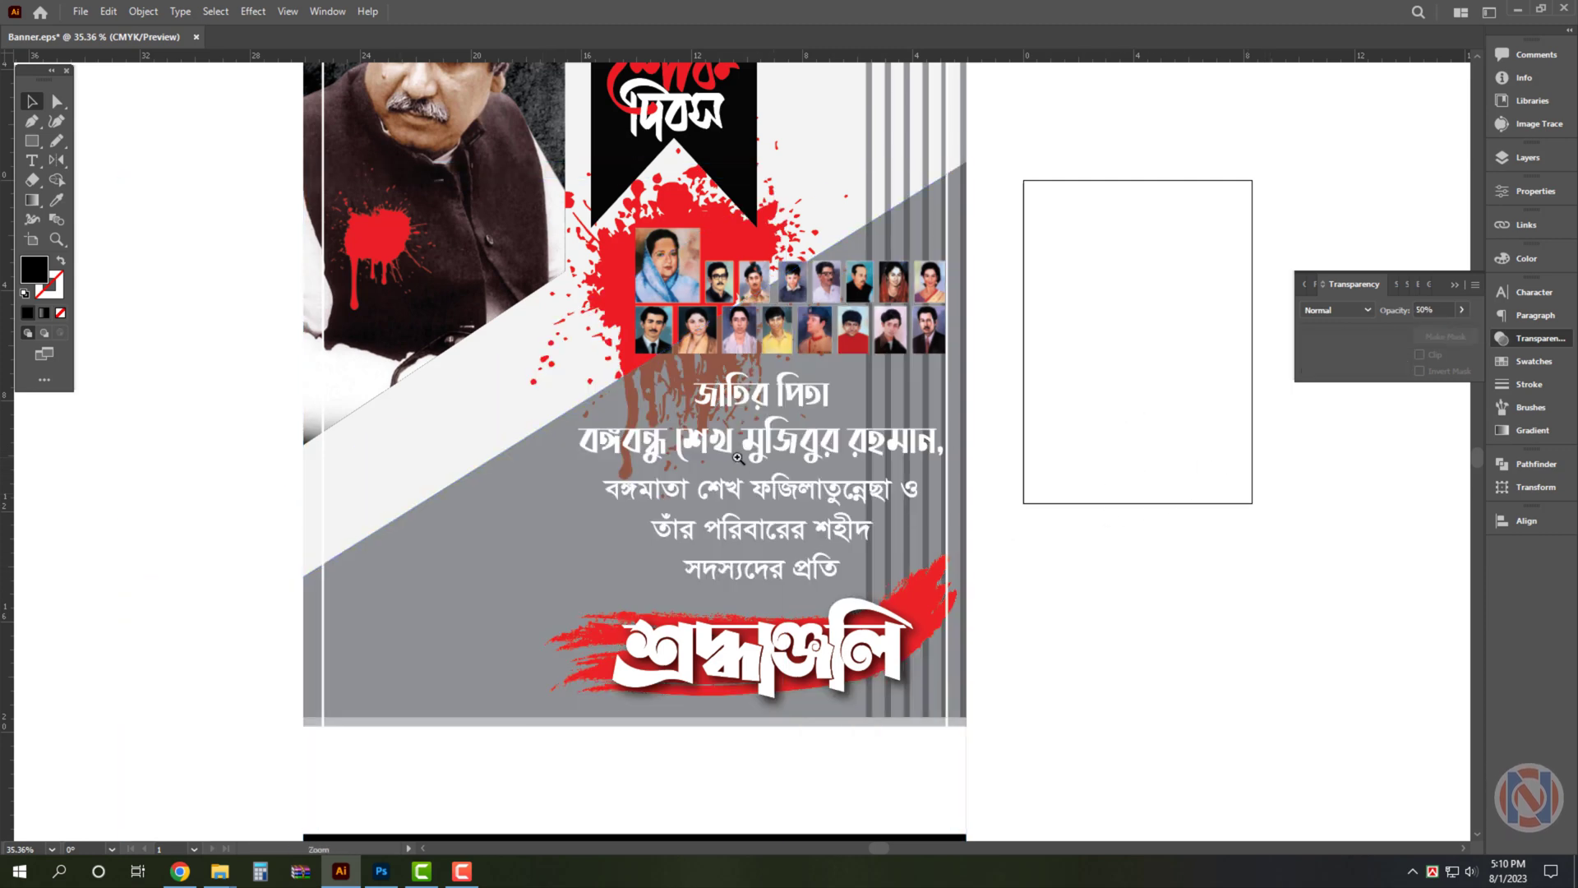
{"action": "scroll", "coordinate": [959, 510], "scroll_direction": "down", "scroll_amount": 2}
{"action": "scroll", "coordinate": [970, 518], "scroll_direction": "up", "scroll_amount": 1}
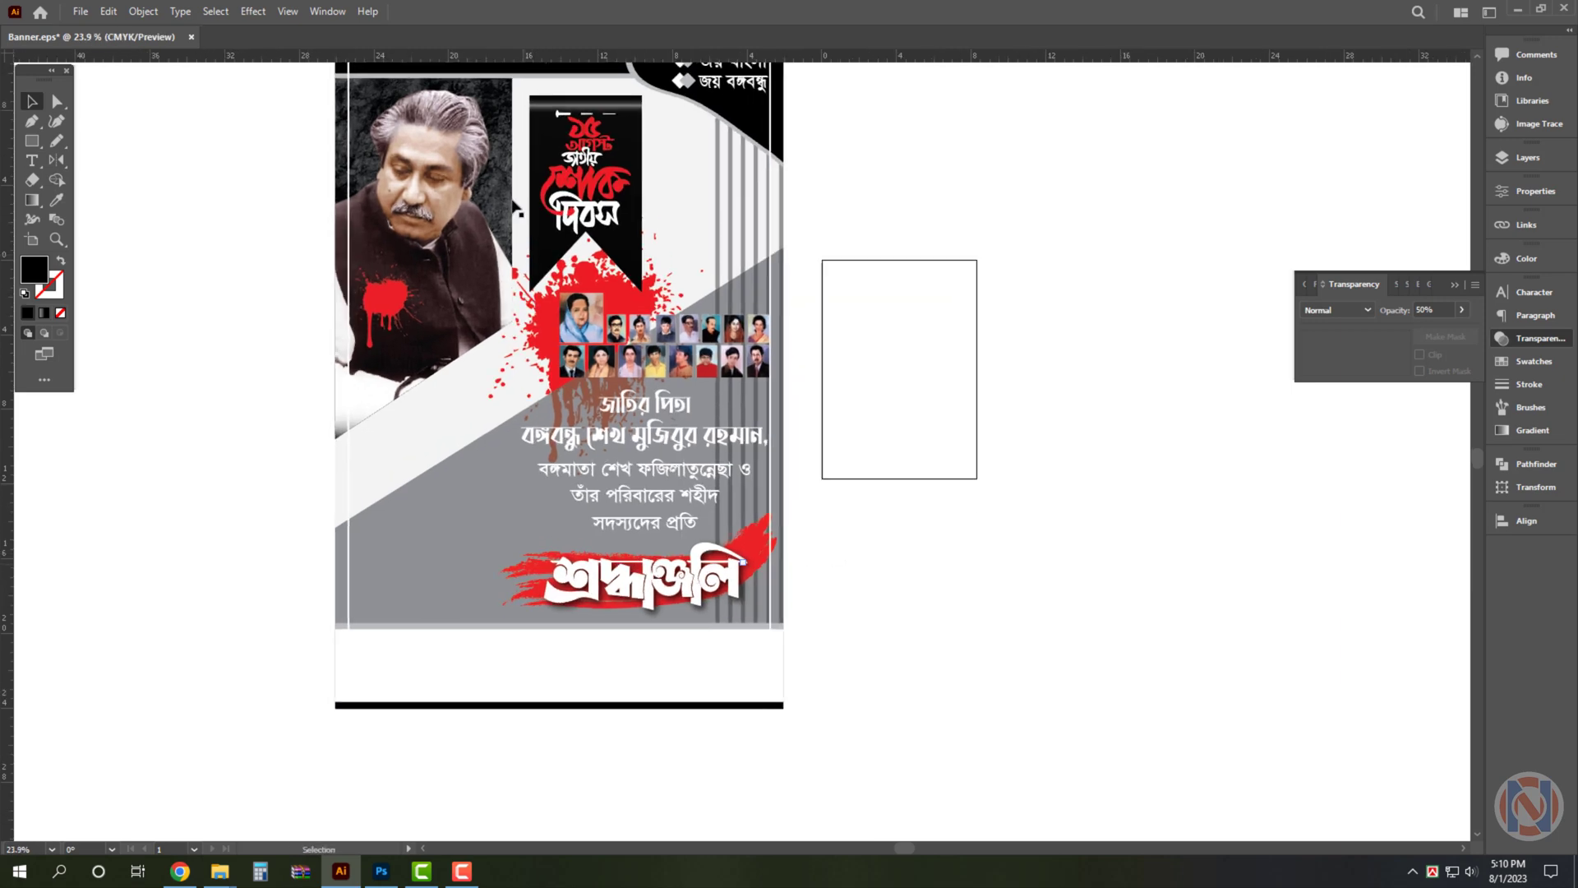
Place a copy of the portrait group beside the artboard and release its clipping mask to expose the texture
{"action": "left_click", "coordinate": [508, 188]}
{"action": "left_click_drag", "start_coordinate": [508, 187], "coordinate": [1151, 191], "text": "alt"}
{"action": "right_click", "coordinate": [1130, 166]}
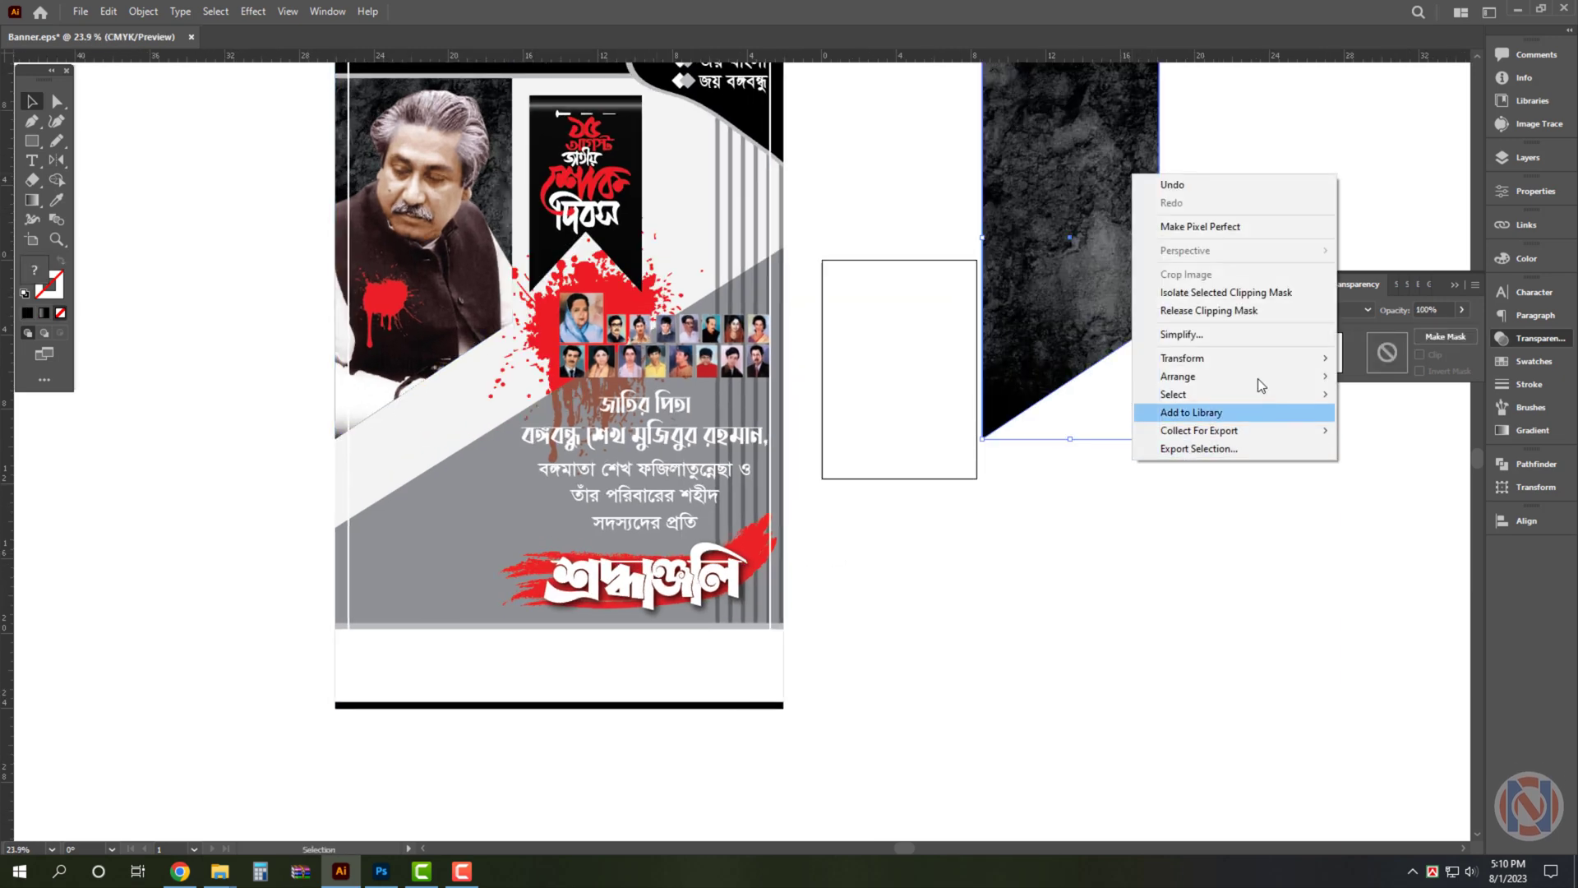
{"action": "left_click", "coordinate": [1208, 310]}
{"action": "left_click_drag", "start_coordinate": [891, 574], "coordinate": [1156, 714]}
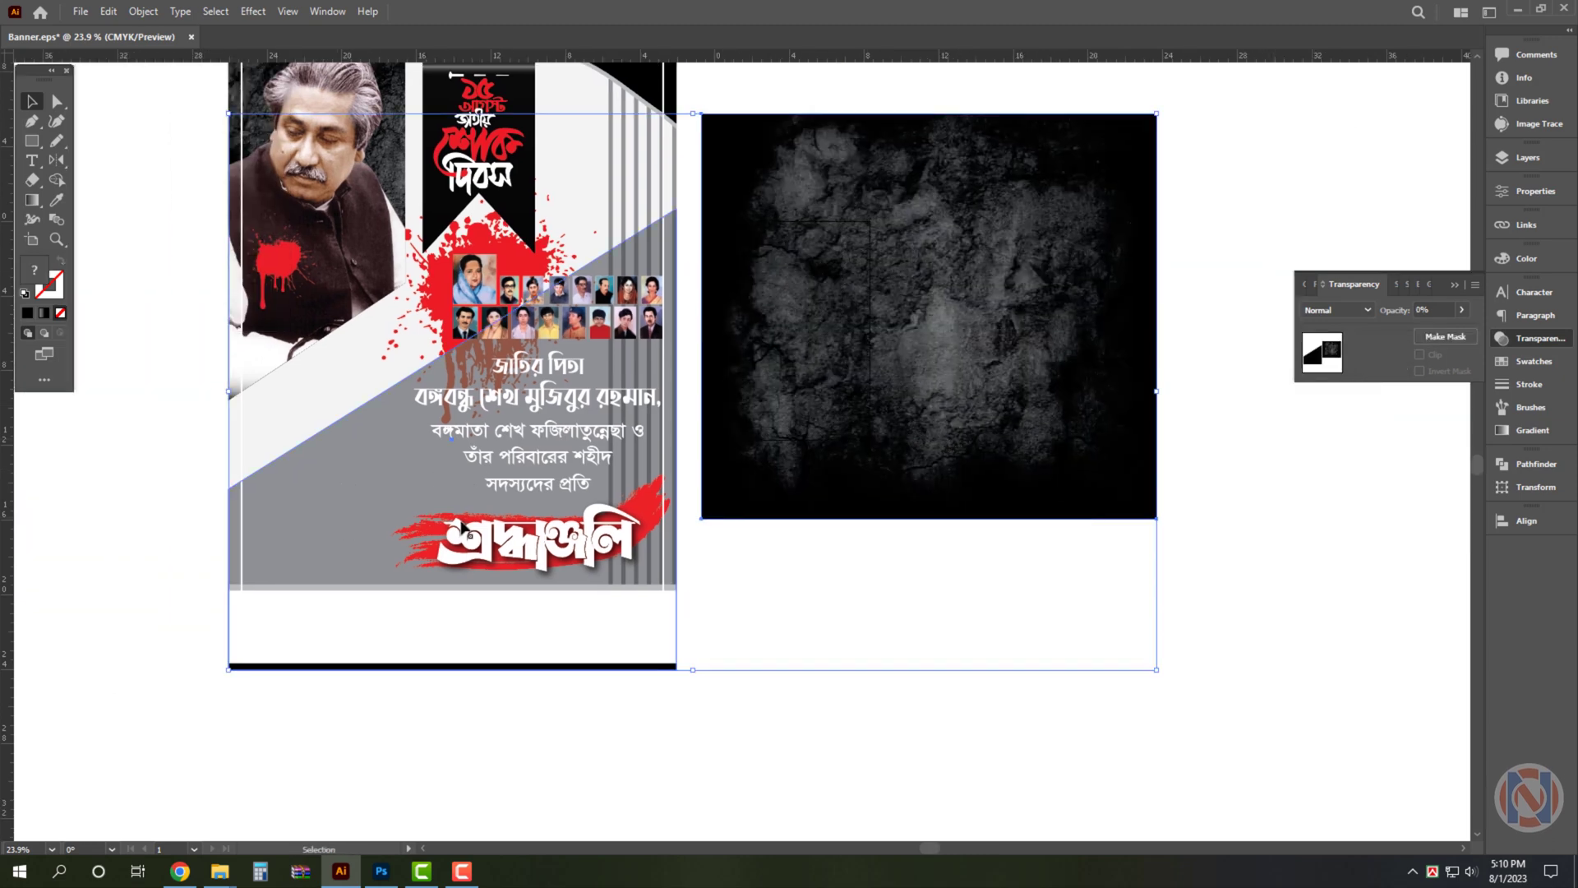
Align the texture to the poster's bottom and left edges, enlarge it, and send it backward
{"action": "left_click", "coordinate": [1528, 521]}
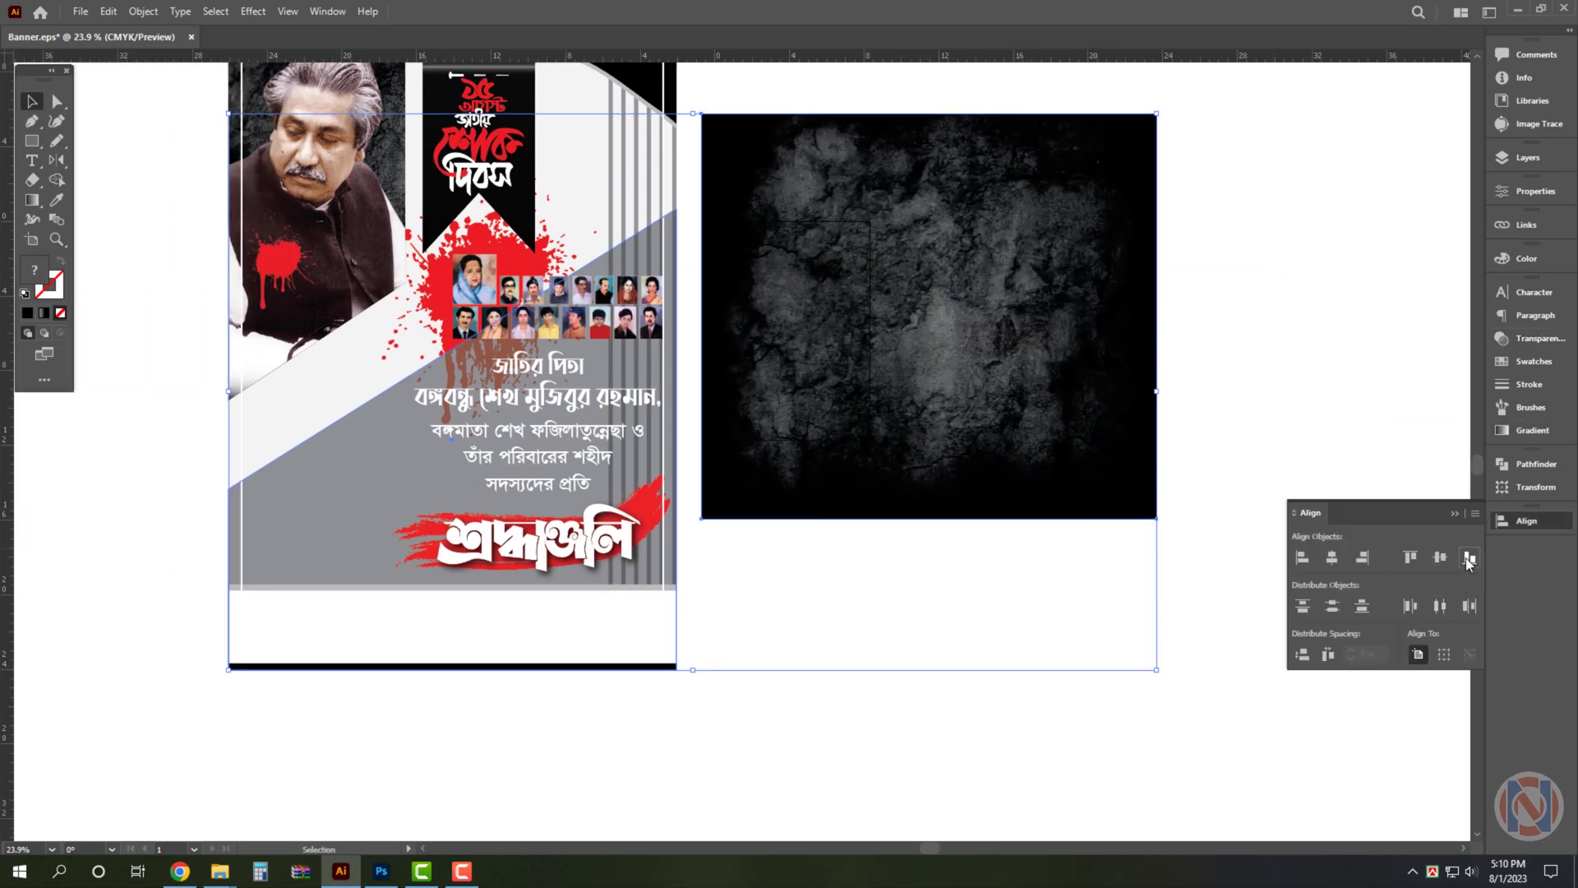
{"action": "left_click", "coordinate": [1469, 558]}
{"action": "left_click", "coordinate": [1302, 557]}
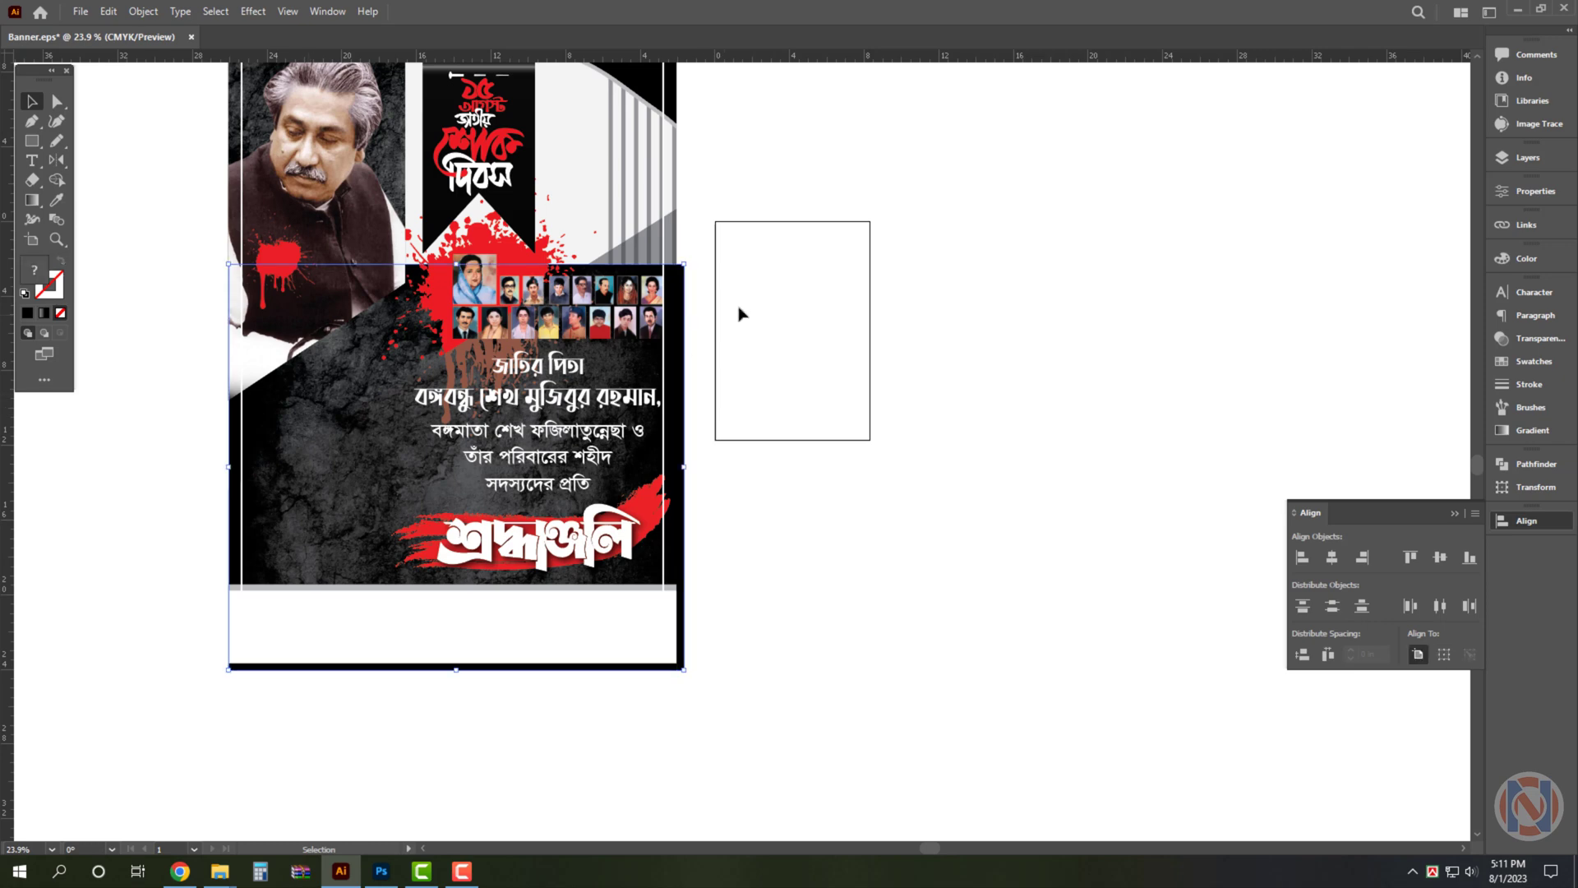
{"action": "left_click_drag", "start_coordinate": [688, 267], "coordinate": [832, 204]}
{"action": "key", "text": "ctrl+shift+bracketleft"}
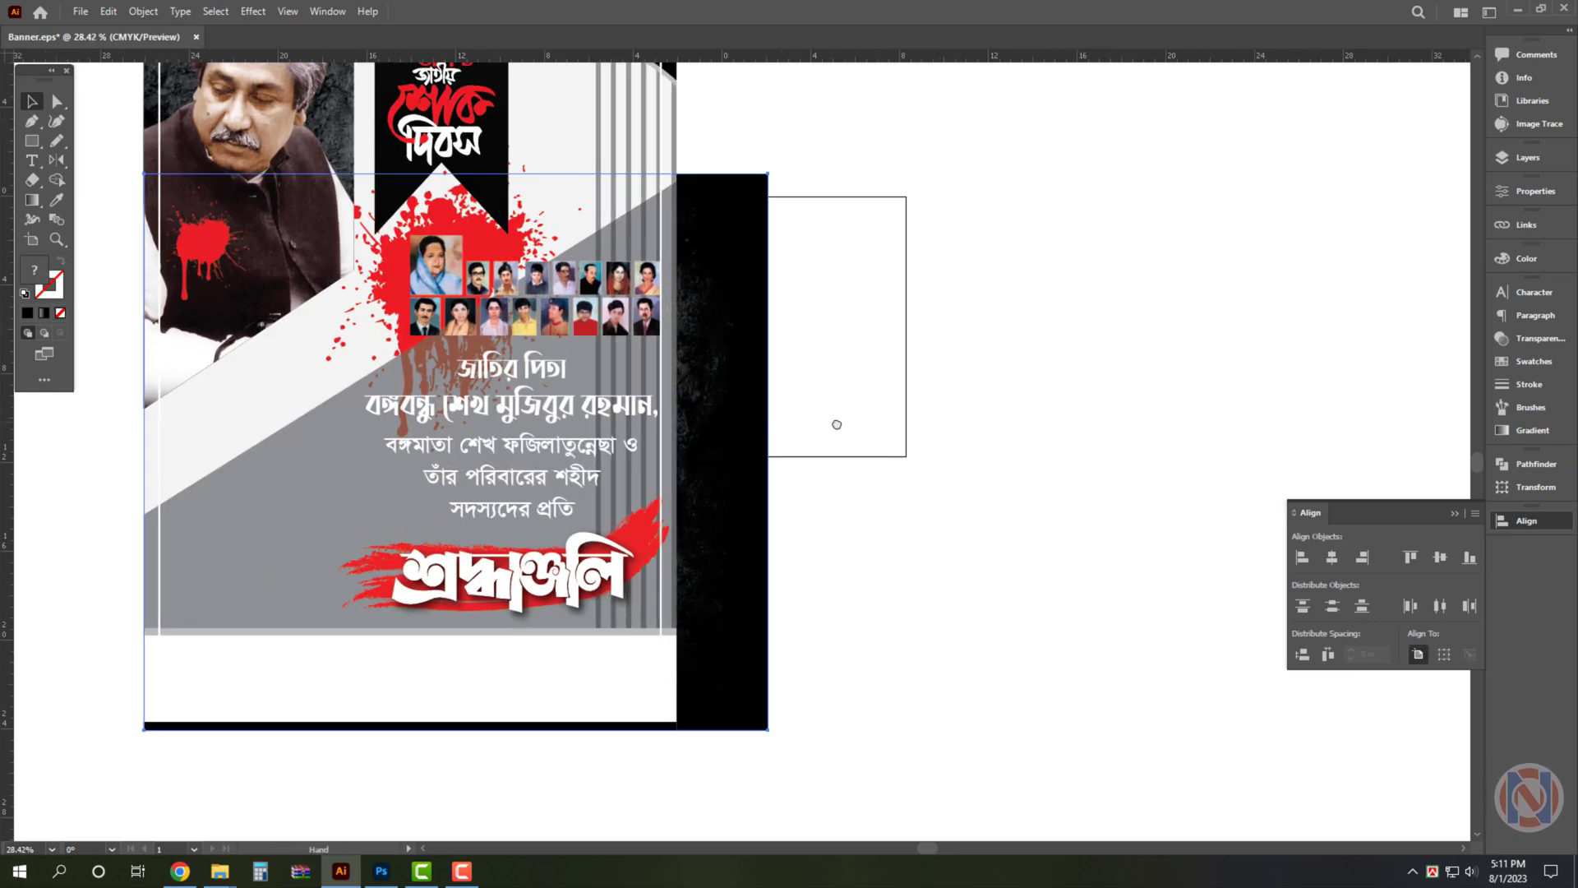
{"action": "left_click_drag", "start_coordinate": [716, 348], "coordinate": [1152, 303]}
Clip the dark texture inside the lower diagonal shape
{"action": "left_click", "coordinate": [454, 425]}
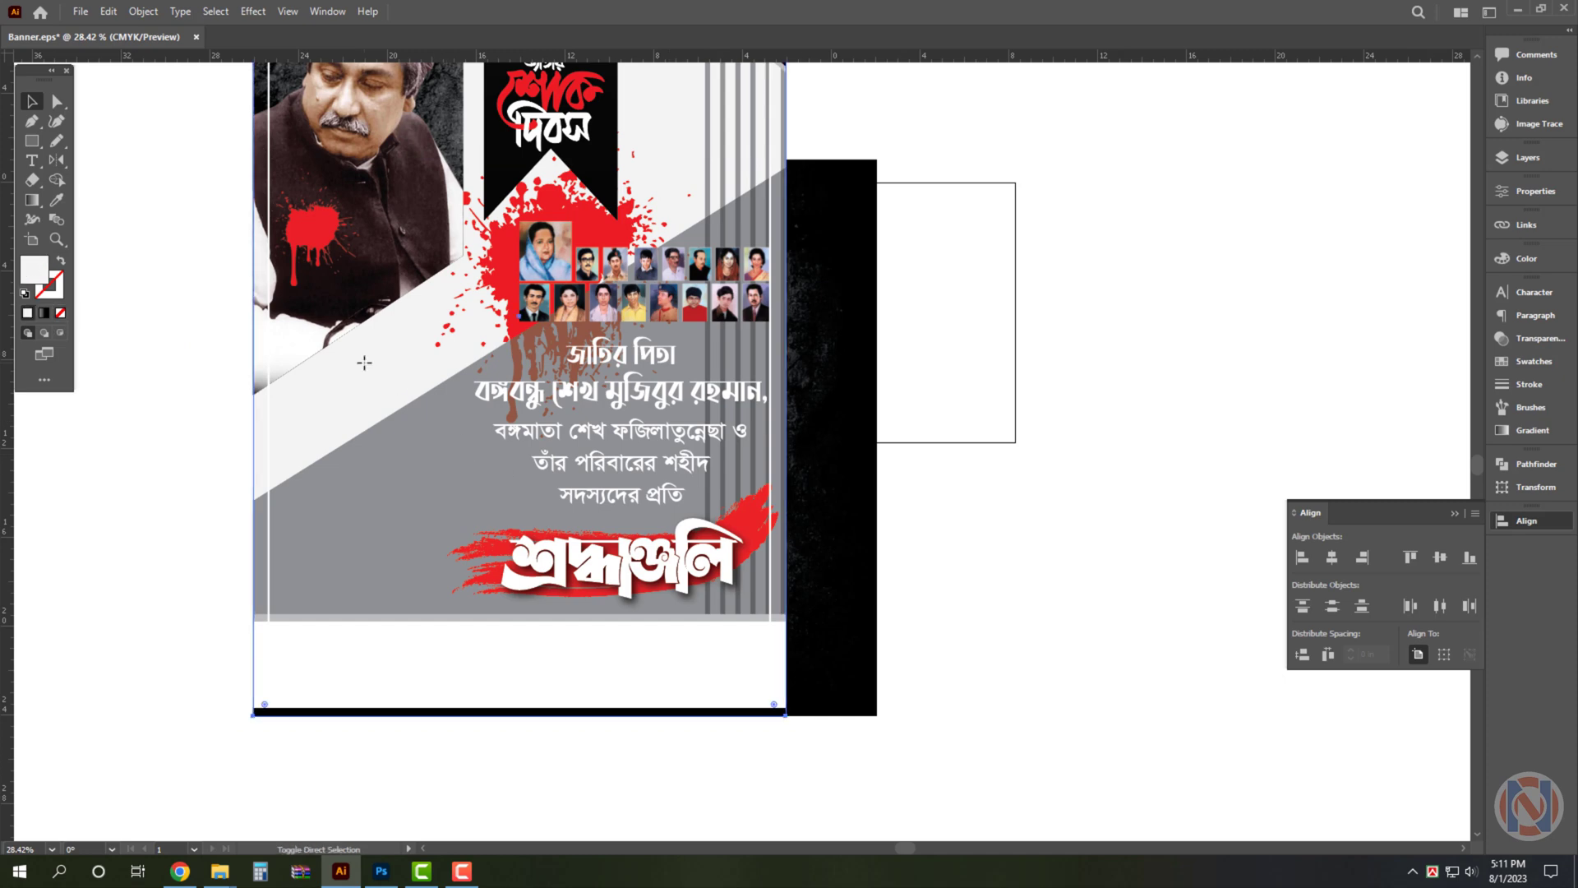
{"action": "key", "text": "Delete"}
{"action": "left_click", "coordinate": [476, 479], "text": "ctrl"}
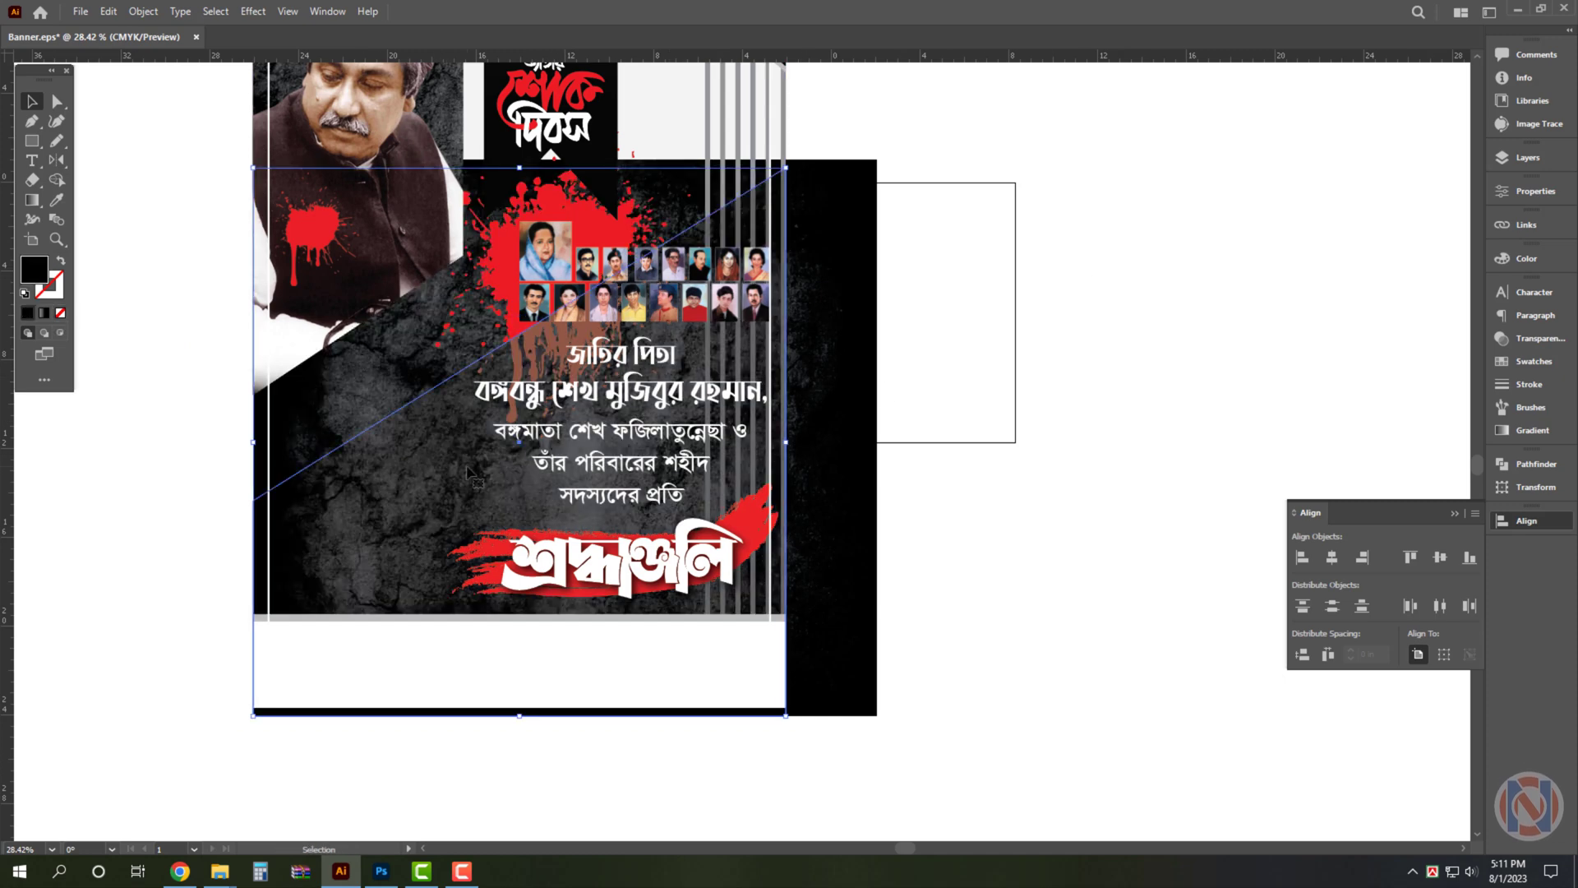
{"action": "left_click", "coordinate": [874, 302], "text": "shift"}
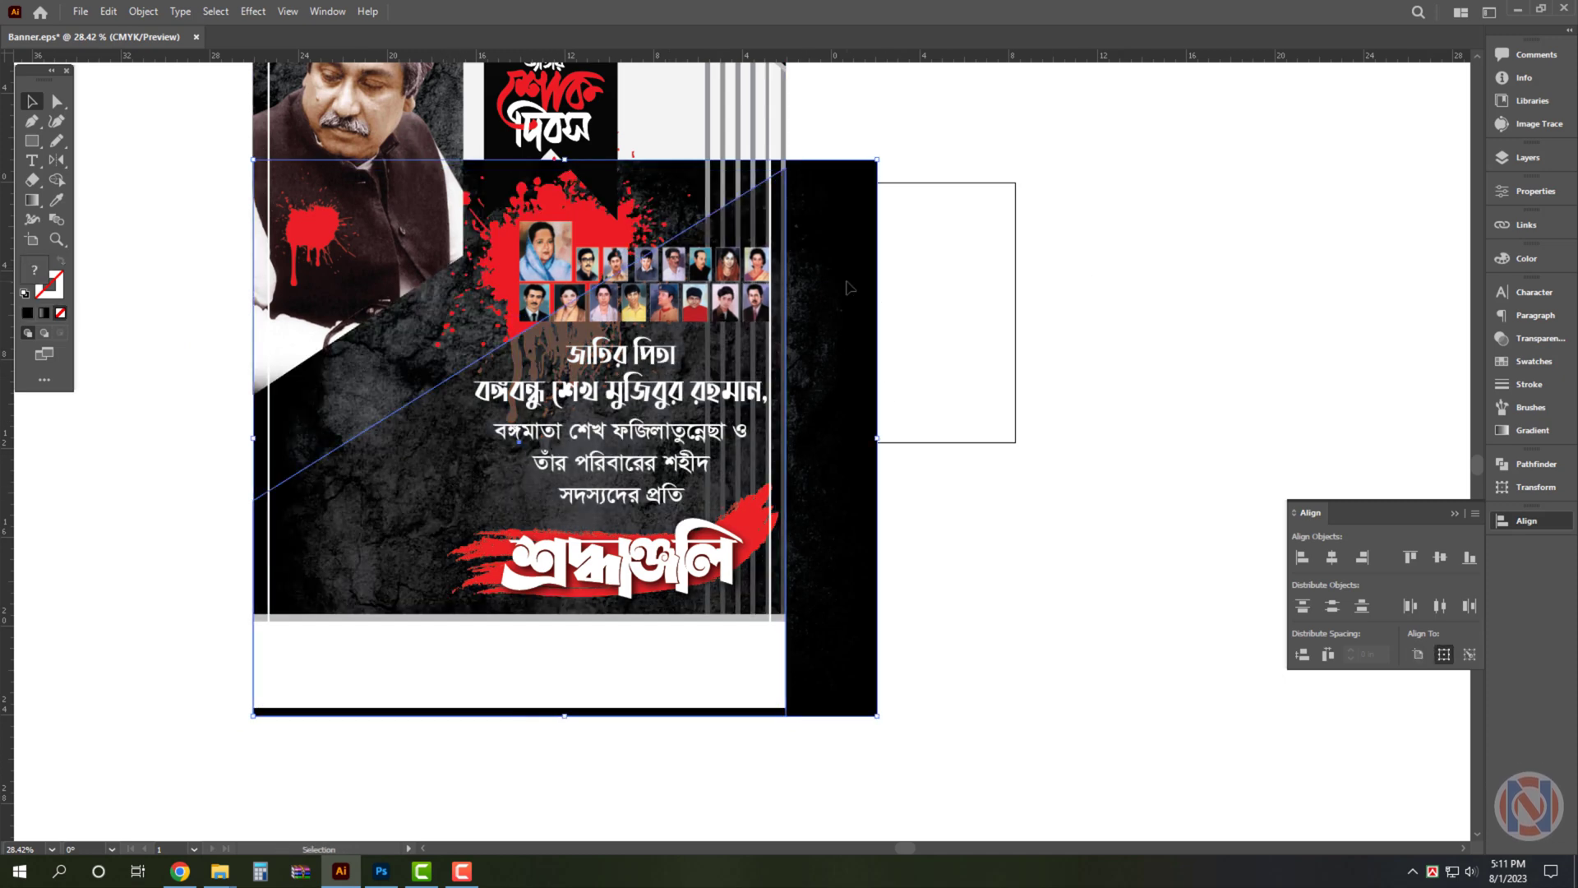
{"action": "key", "text": "ctrl+7"}
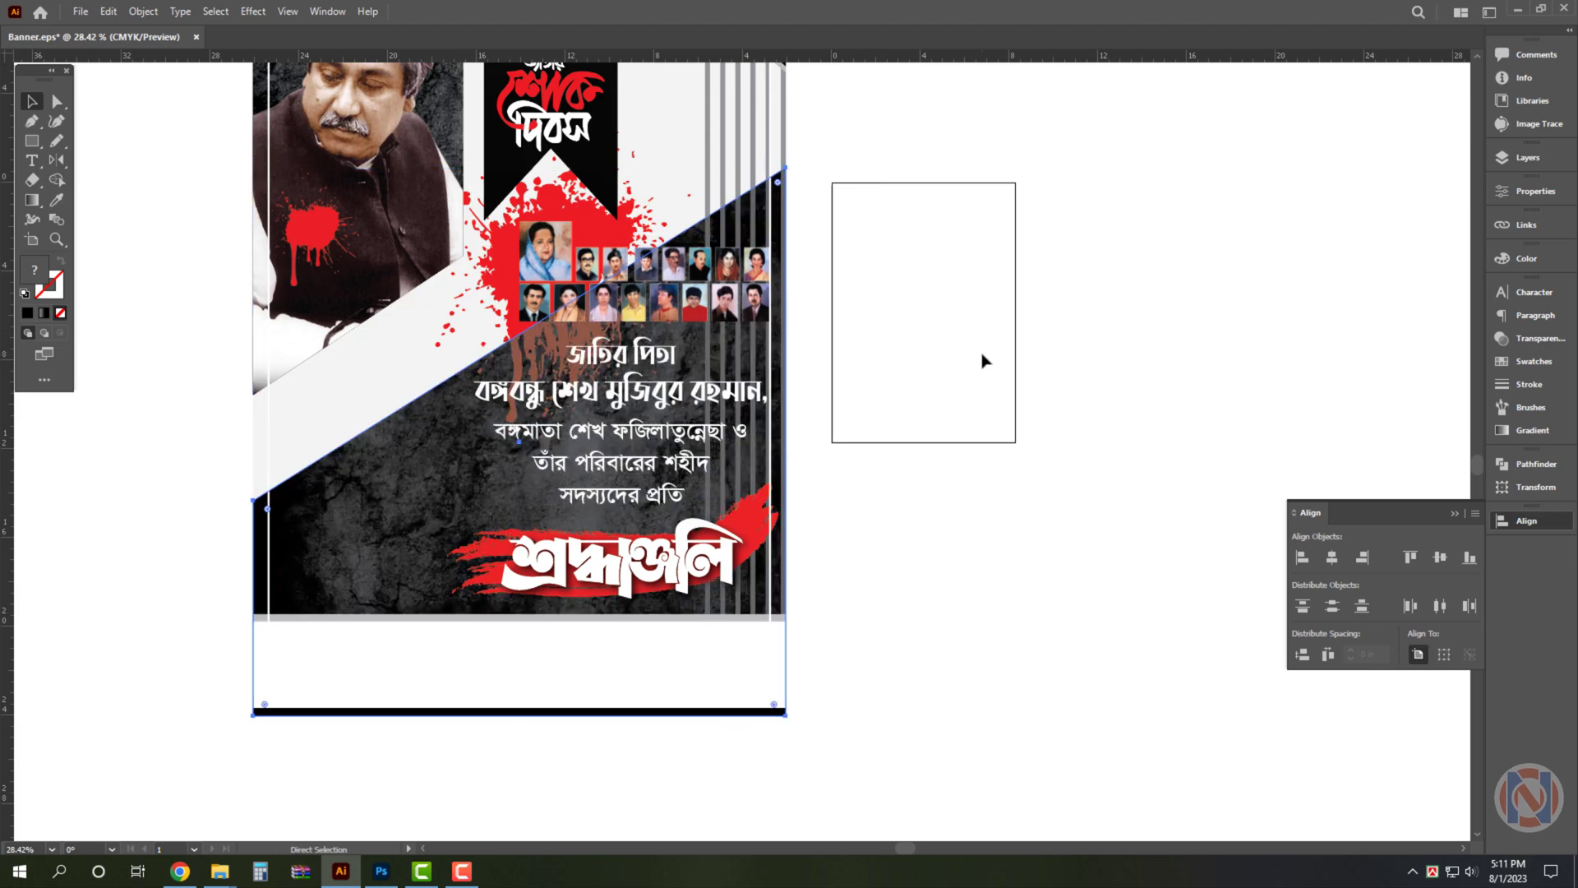
{"action": "left_click", "coordinate": [811, 453]}
Set the clipped texture shape's opacity to 80%
{"action": "left_click_drag", "start_coordinate": [354, 638], "coordinate": [415, 633]}
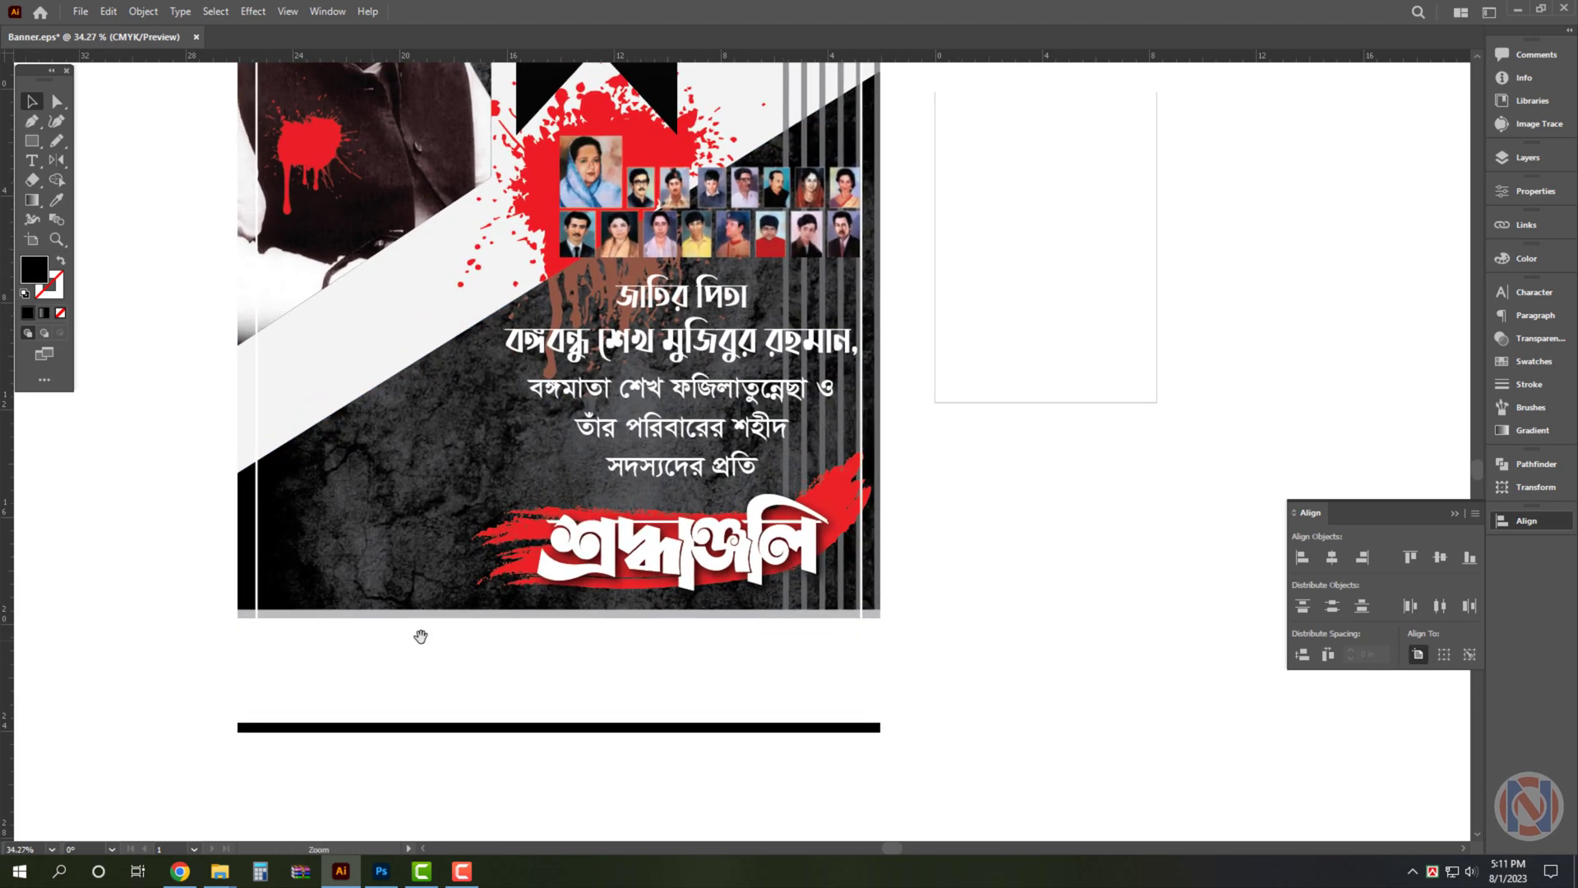
{"action": "scroll", "coordinate": [1008, 469], "scroll_direction": "up", "scroll_amount": 2}
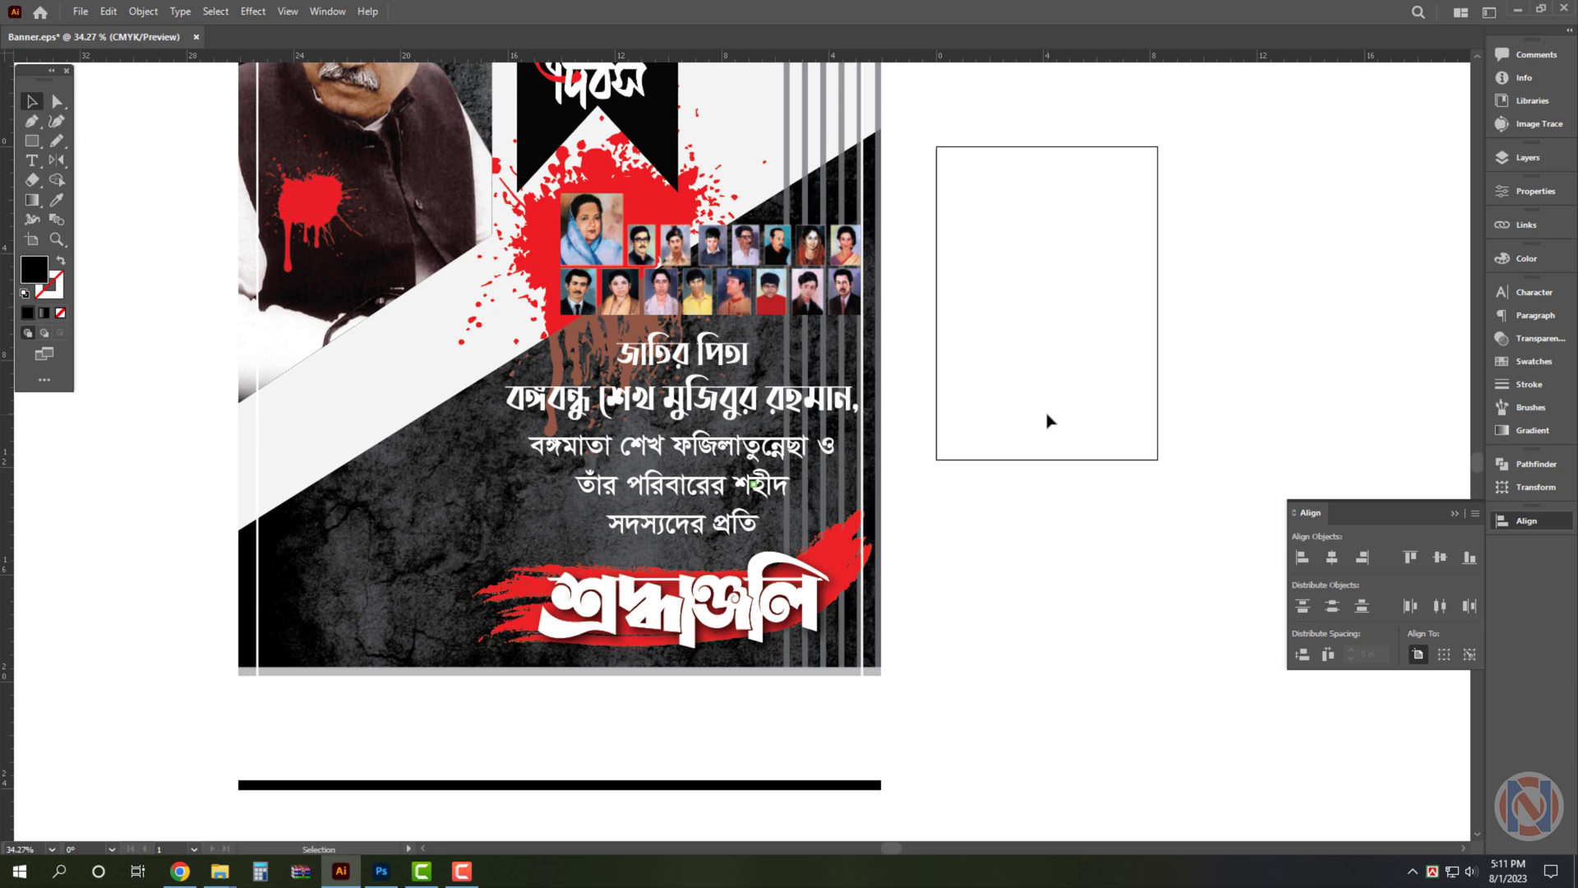
{"action": "left_click", "coordinate": [496, 509]}
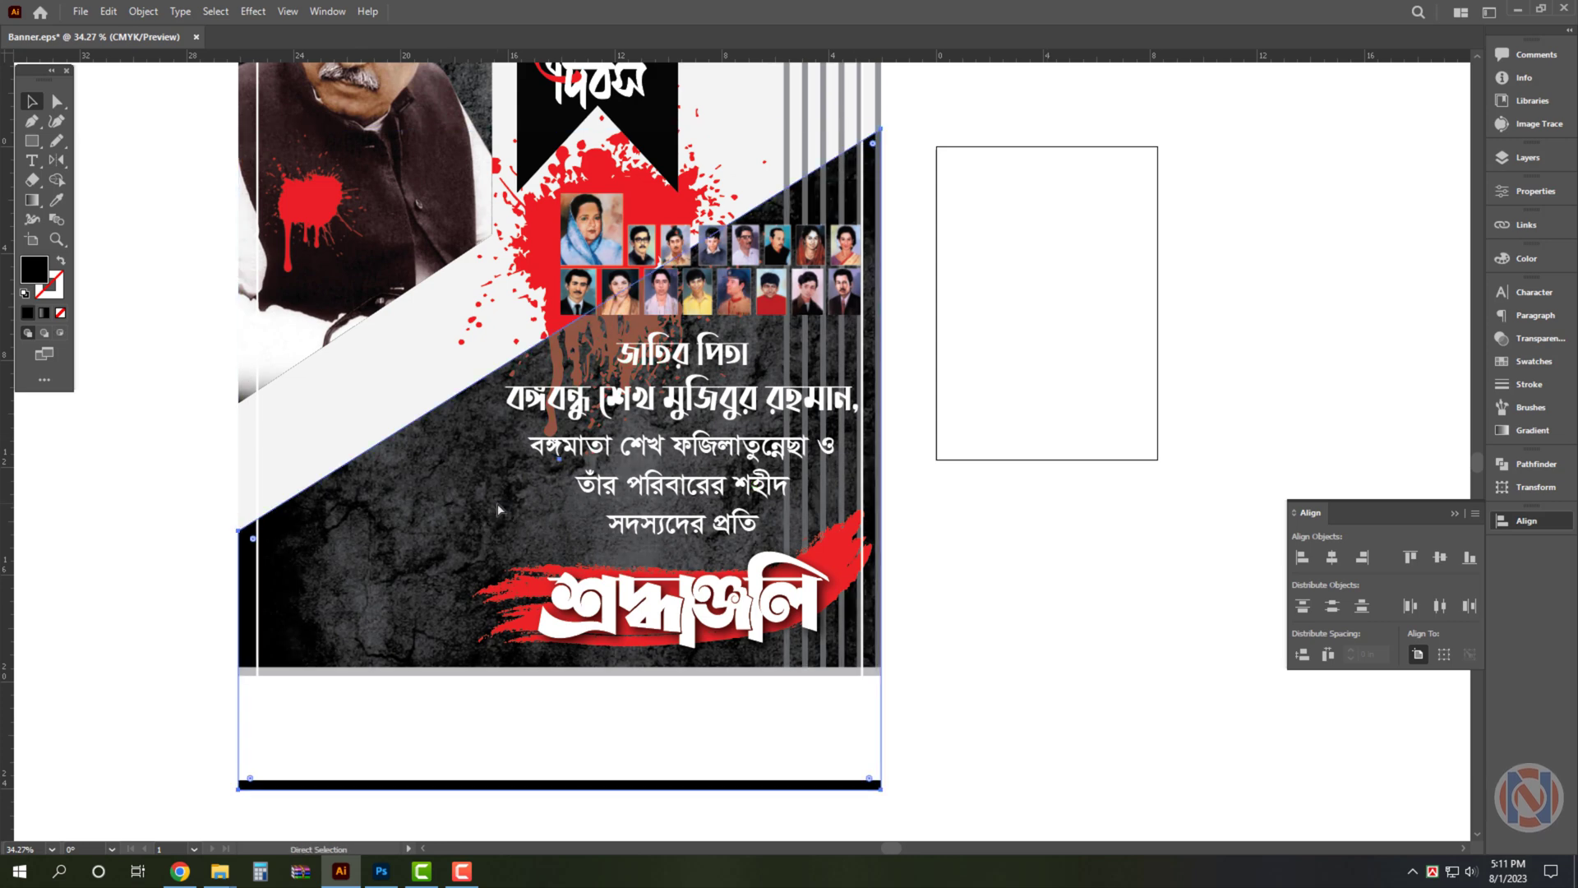
{"action": "key", "text": "v"}
{"action": "left_click", "coordinate": [1516, 338]}
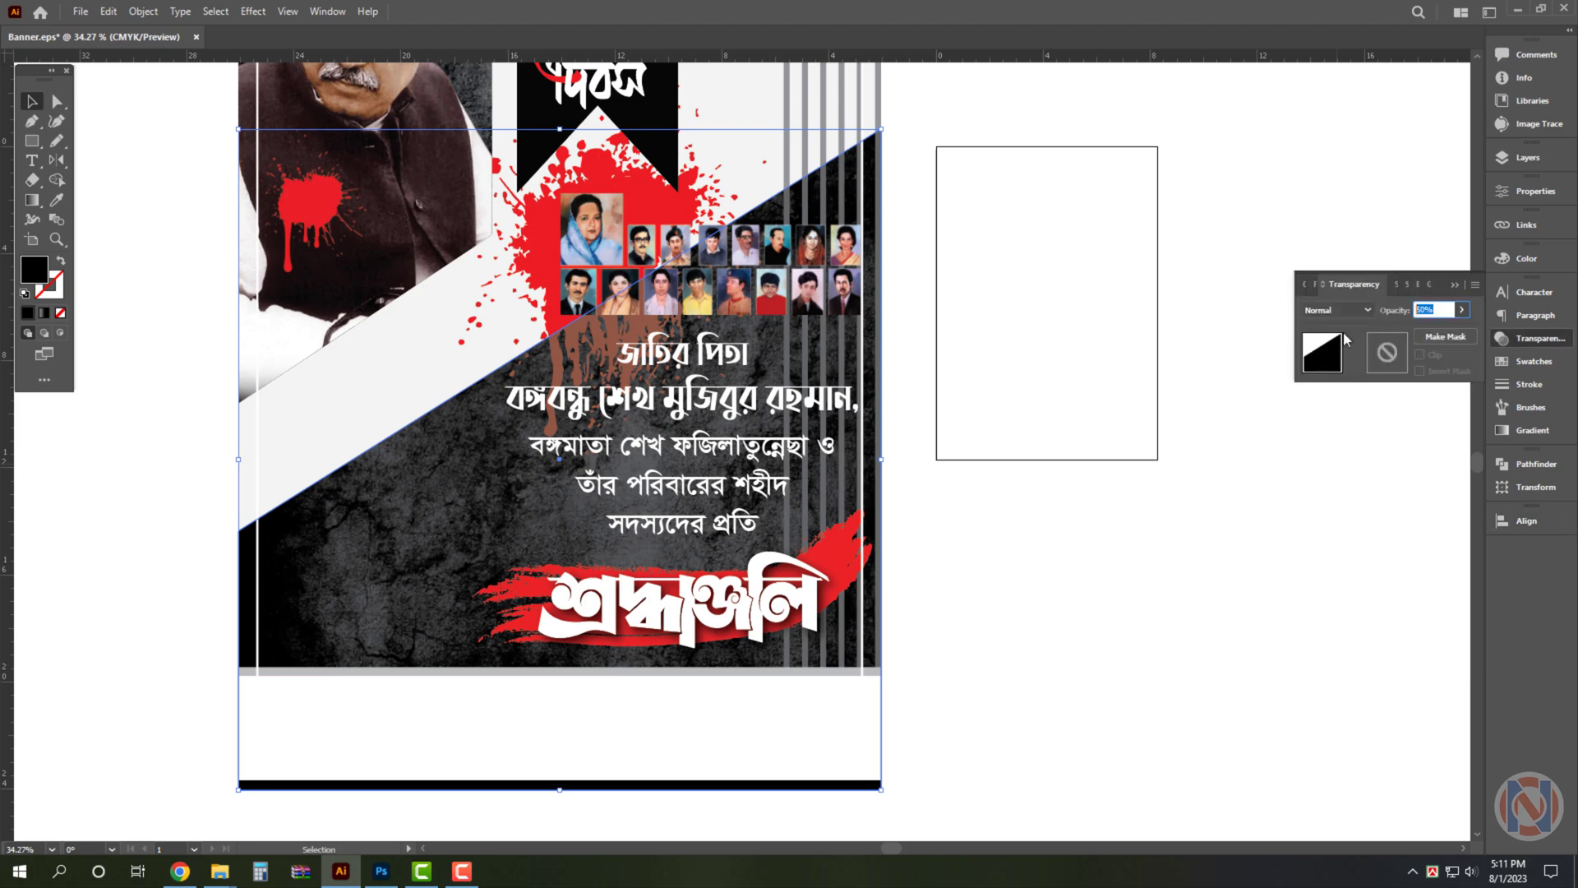
{"action": "type", "text": "80"}
{"action": "key", "text": "Return"}
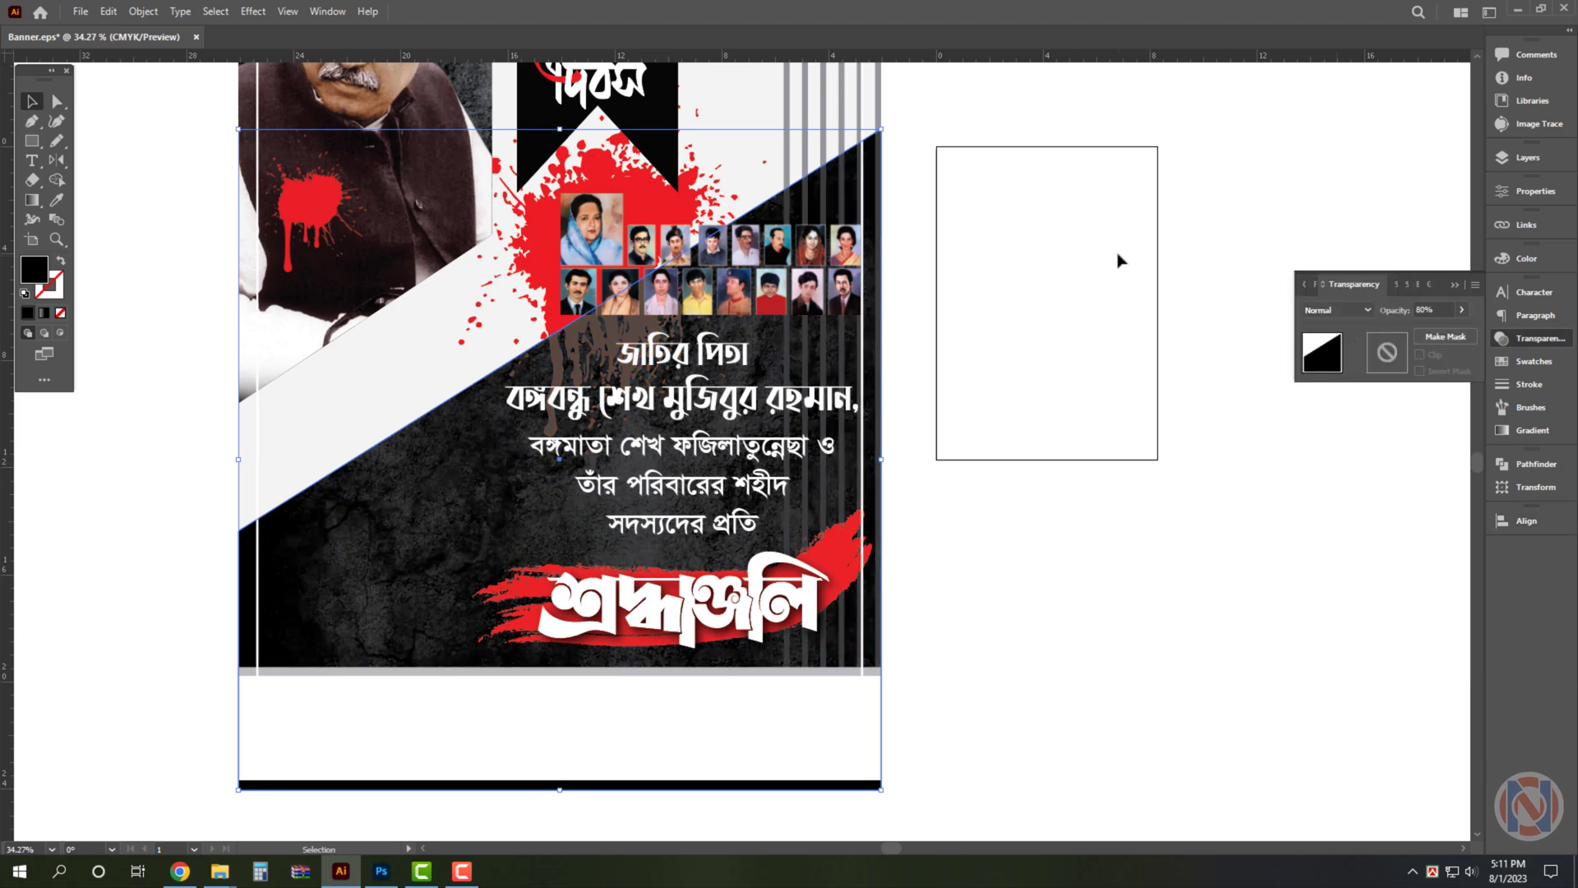
{"action": "left_click", "coordinate": [1118, 260]}
{"action": "scroll", "coordinate": [970, 328], "scroll_direction": "down", "scroll_amount": 1}
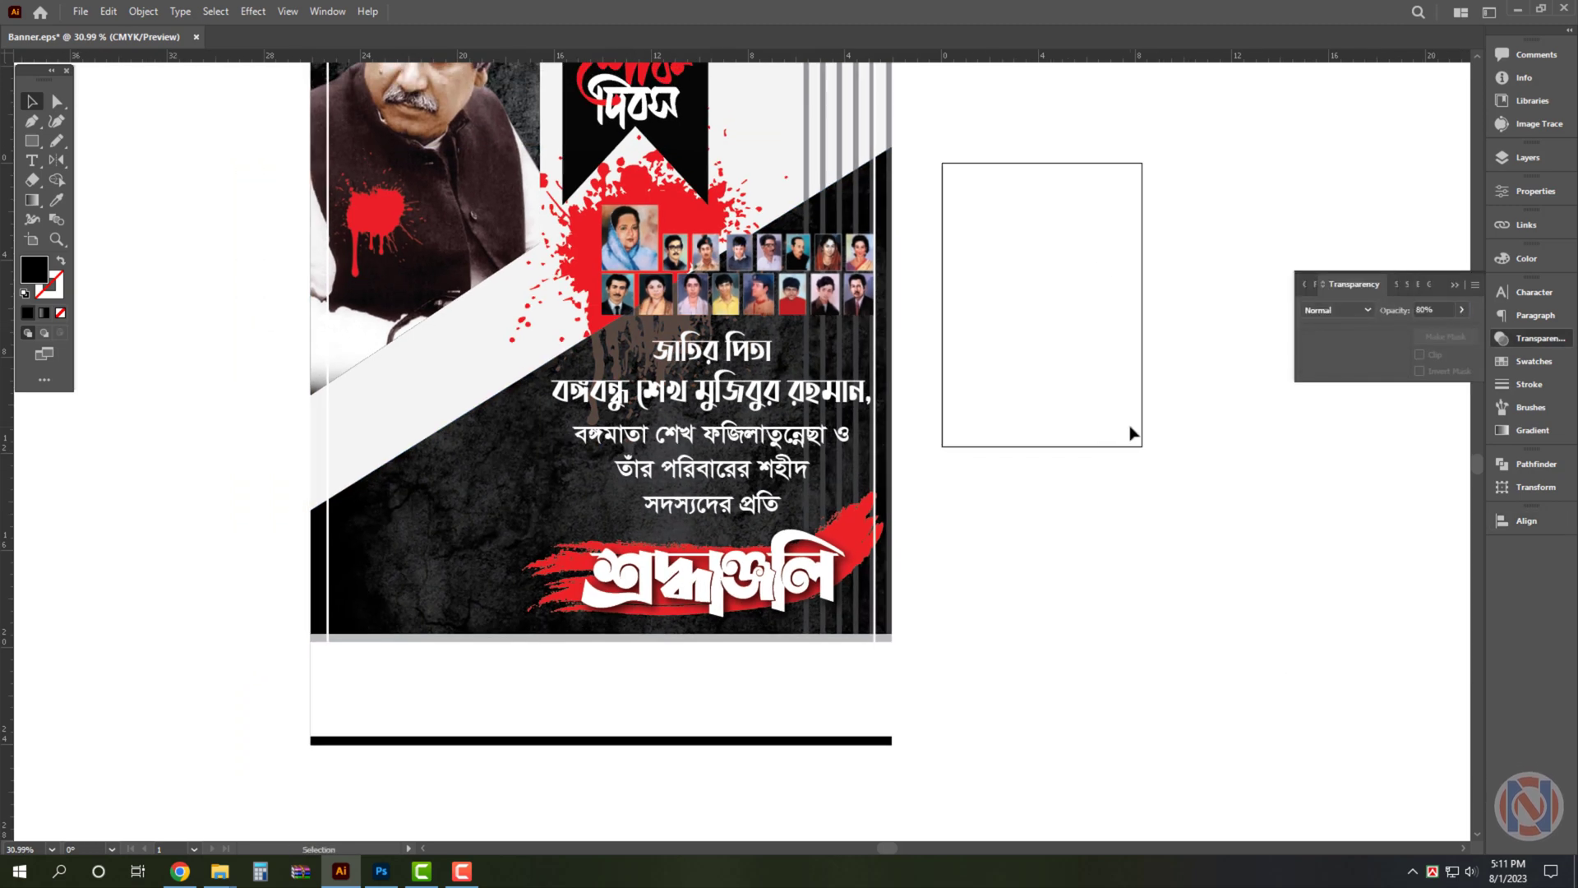
Bring the Bangla text block and title line in front of the blood splatter
{"action": "left_click", "coordinate": [580, 306]}
{"action": "key", "text": "a"}
{"action": "left_click", "coordinate": [609, 304]}
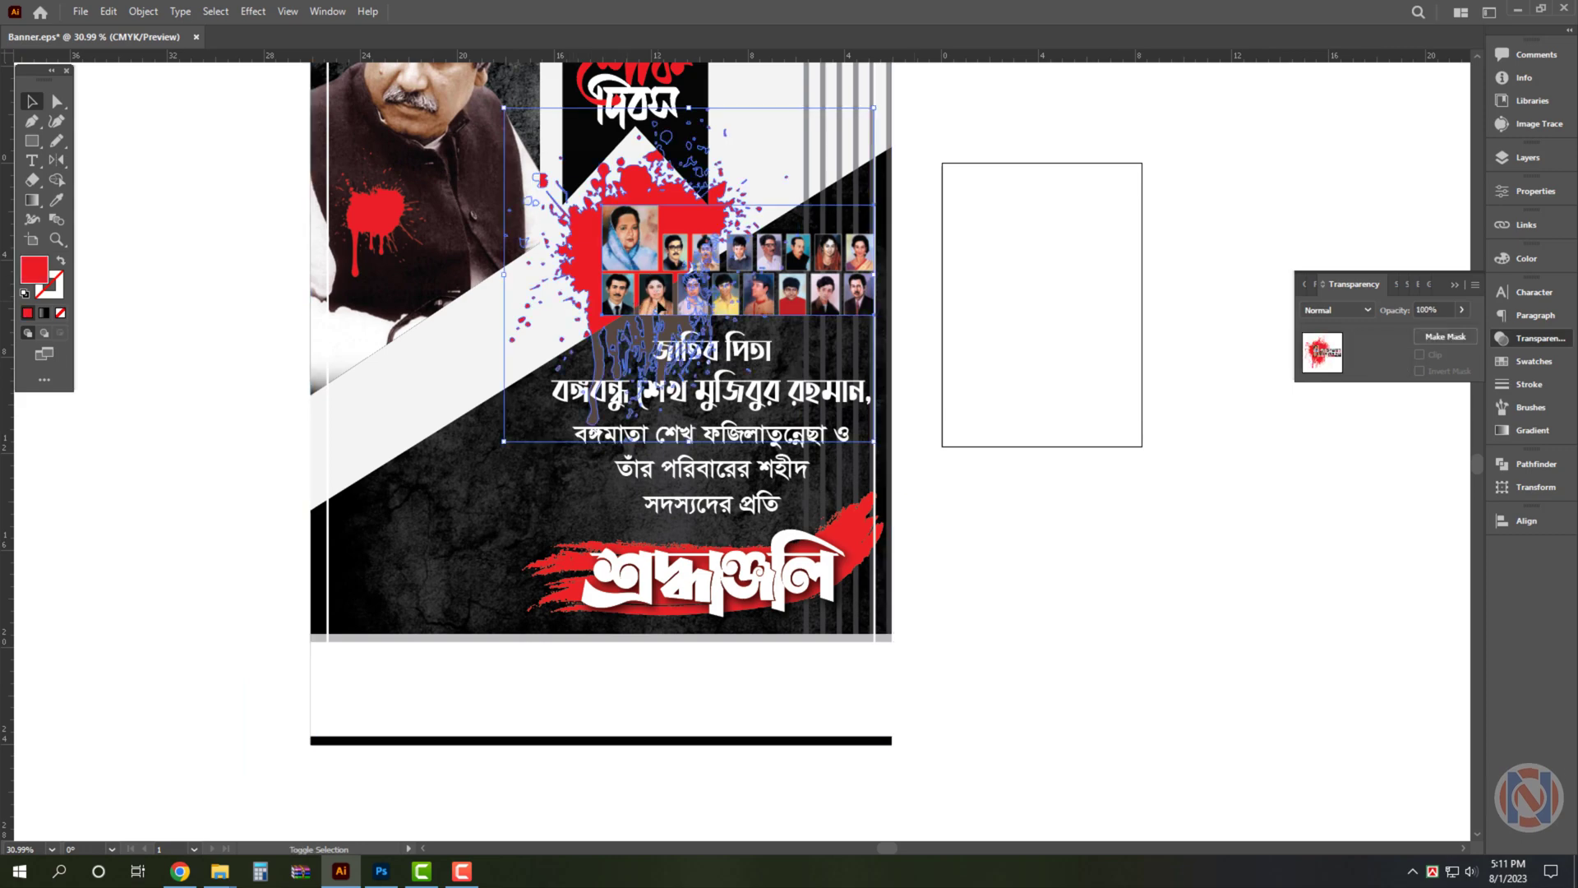
{"action": "key", "text": "v"}
{"action": "left_click", "coordinate": [690, 433]}
{"action": "scroll", "coordinate": [690, 403], "scroll_direction": "up", "scroll_amount": 2}
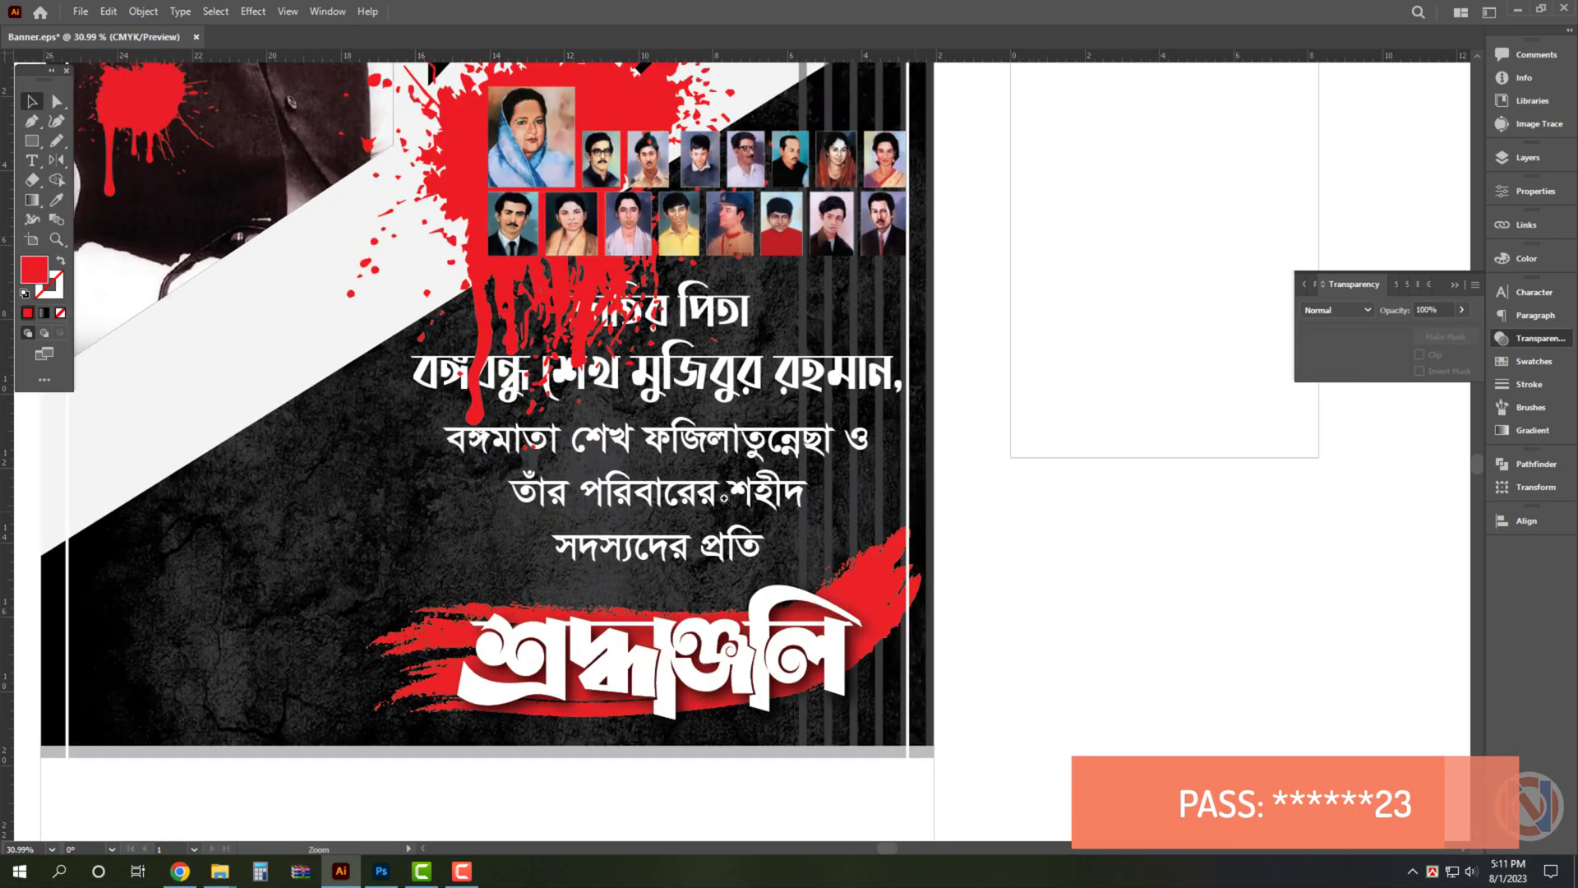
{"action": "left_click", "coordinate": [689, 402], "text": "shift"}
{"action": "key", "text": "ctrl+shift+bracketright"}
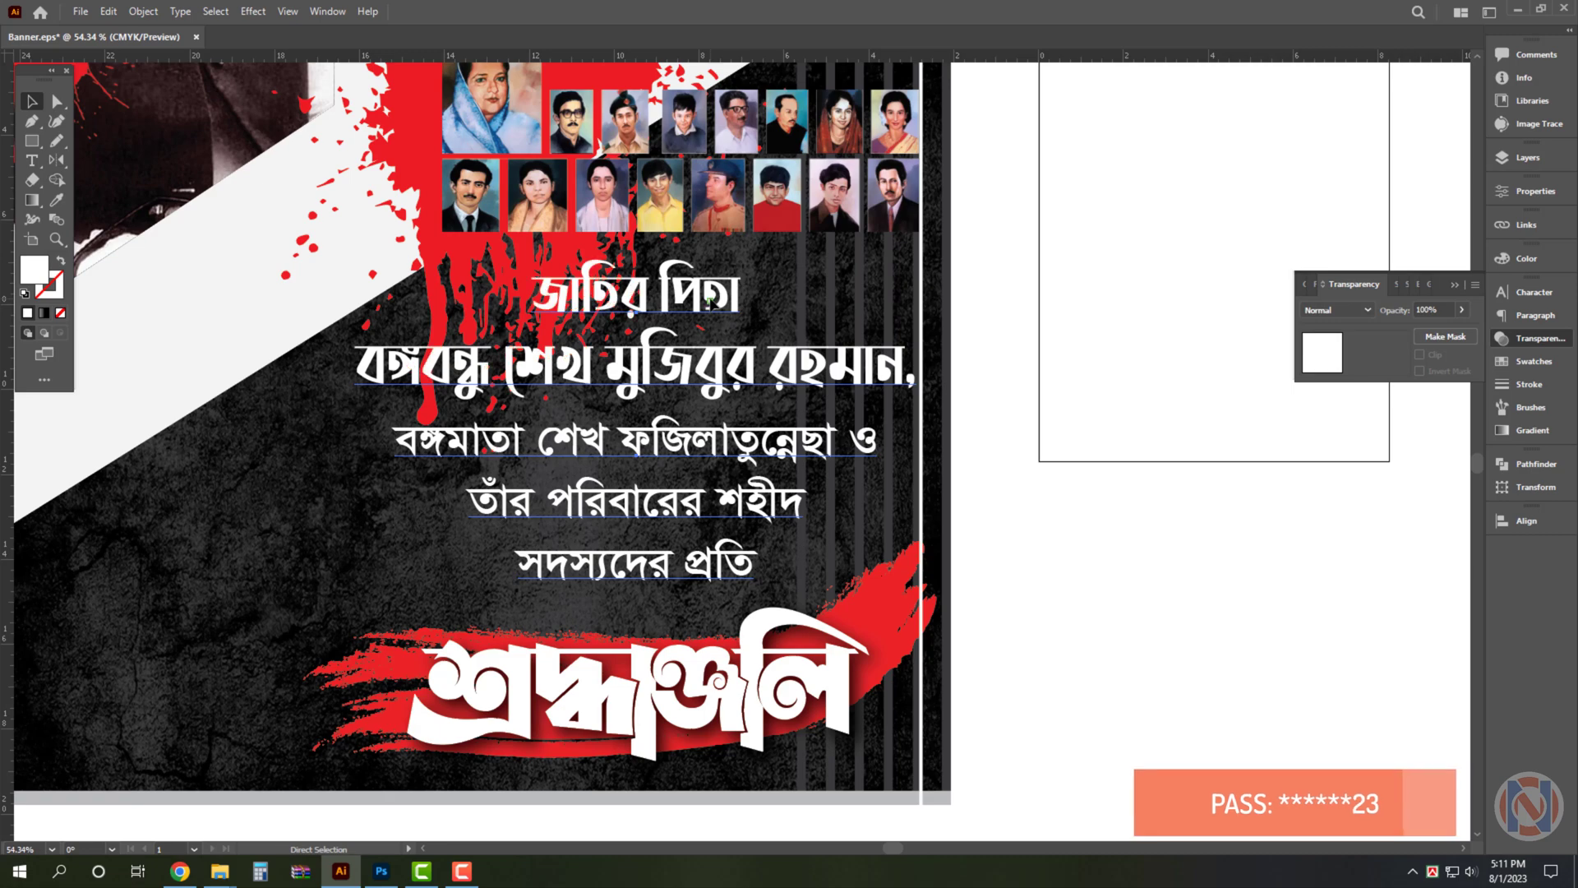
{"action": "scroll", "coordinate": [692, 412], "scroll_direction": "up", "scroll_amount": 1}
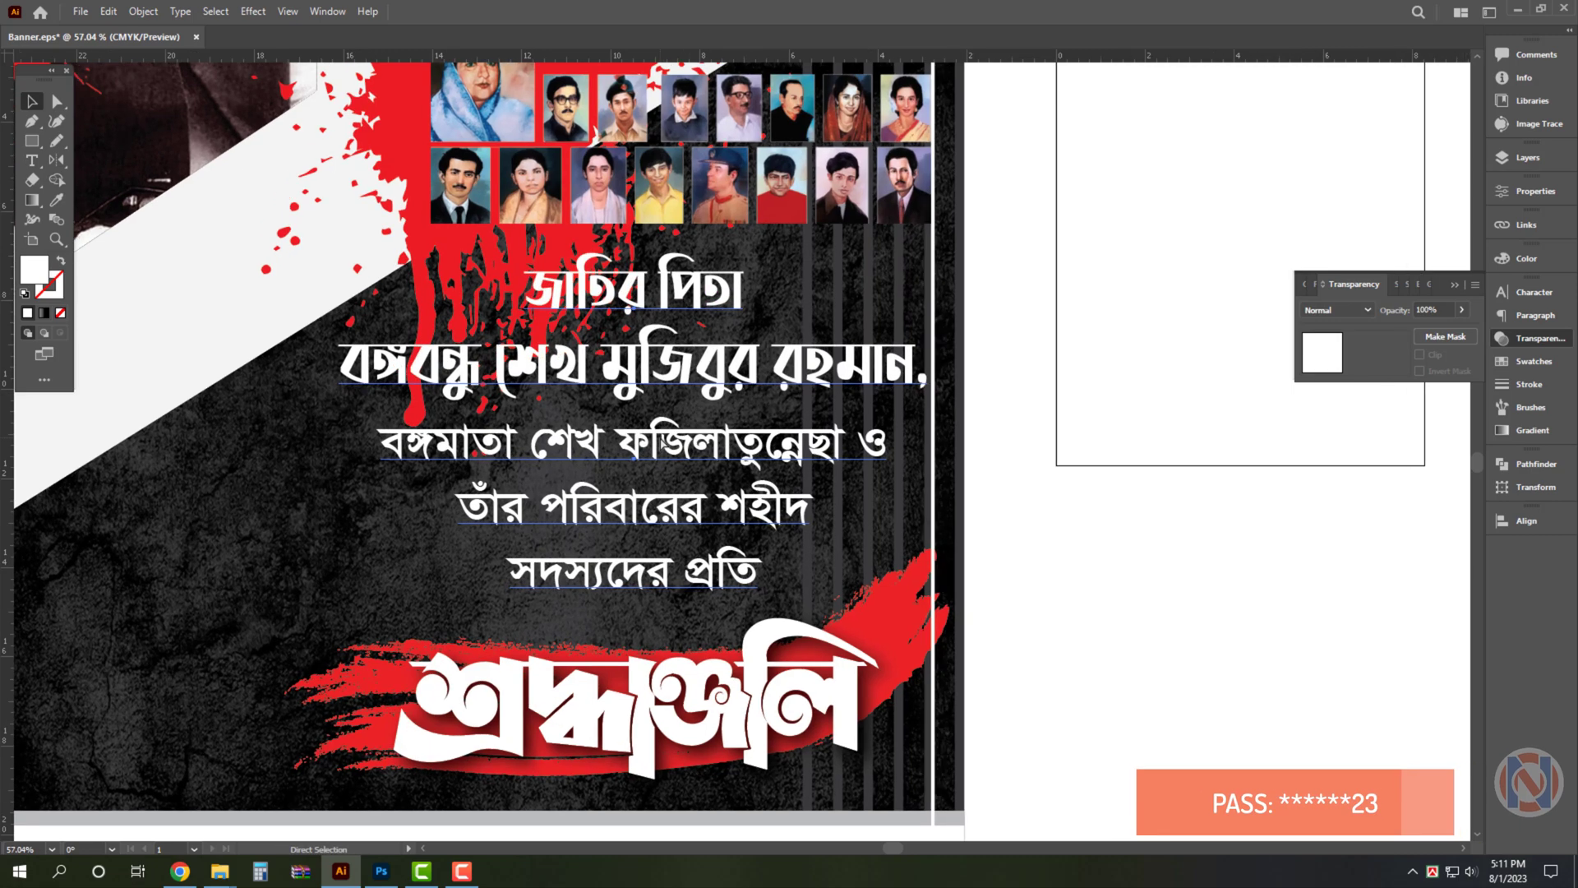
Add a drop shadow to the text with 100% opacity and 0.1 in offsets and blur
{"action": "left_click", "coordinate": [255, 11]}
{"action": "left_click", "coordinate": [445, 200]}
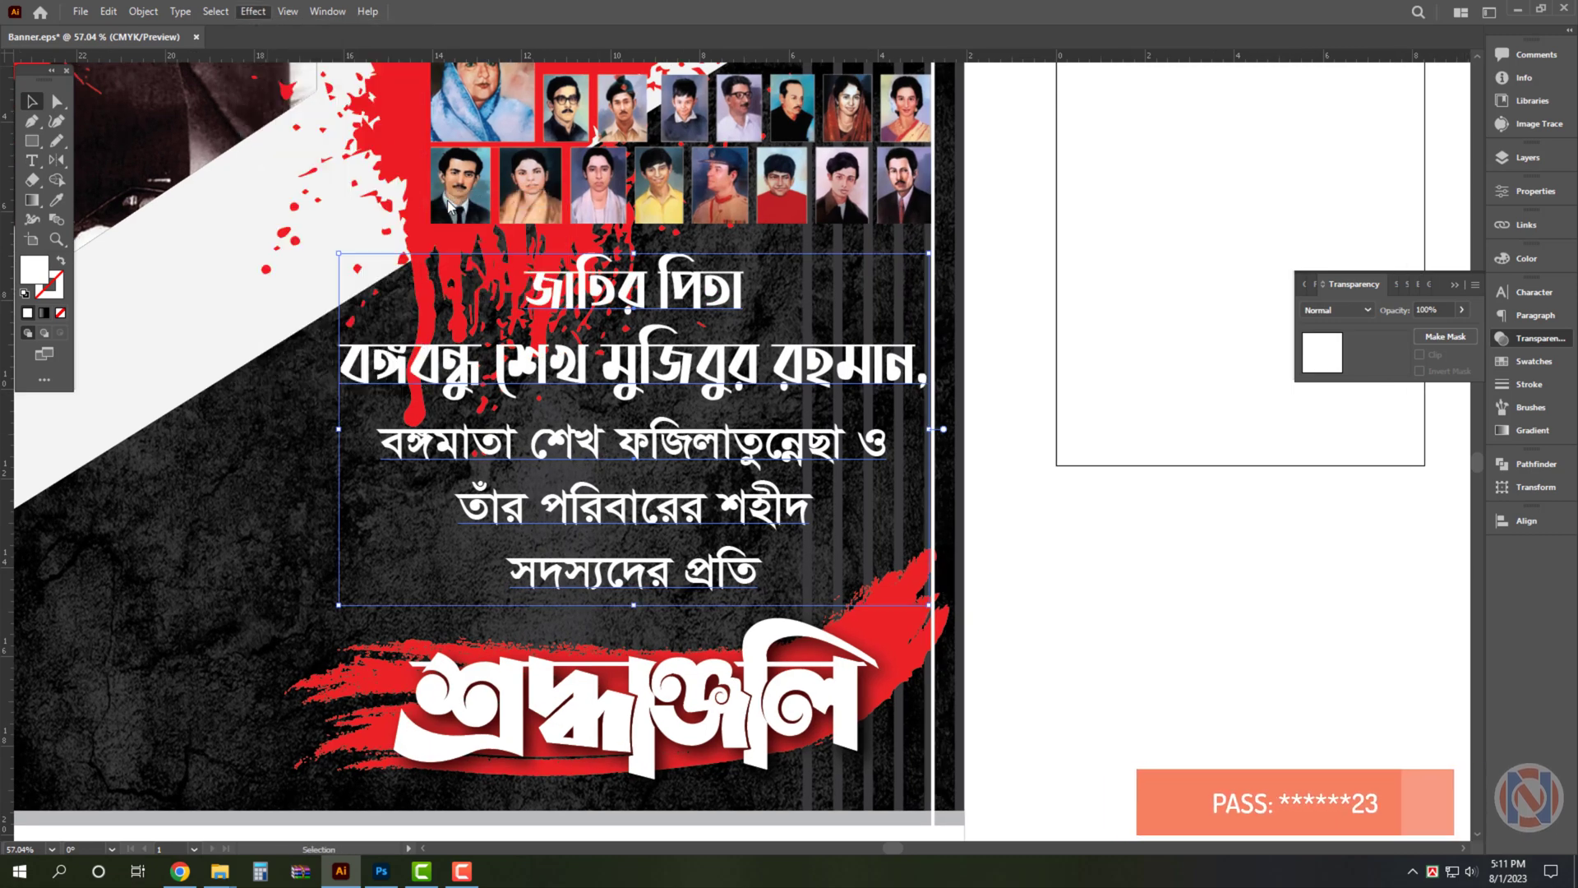
{"action": "double_click", "coordinate": [1102, 264]}
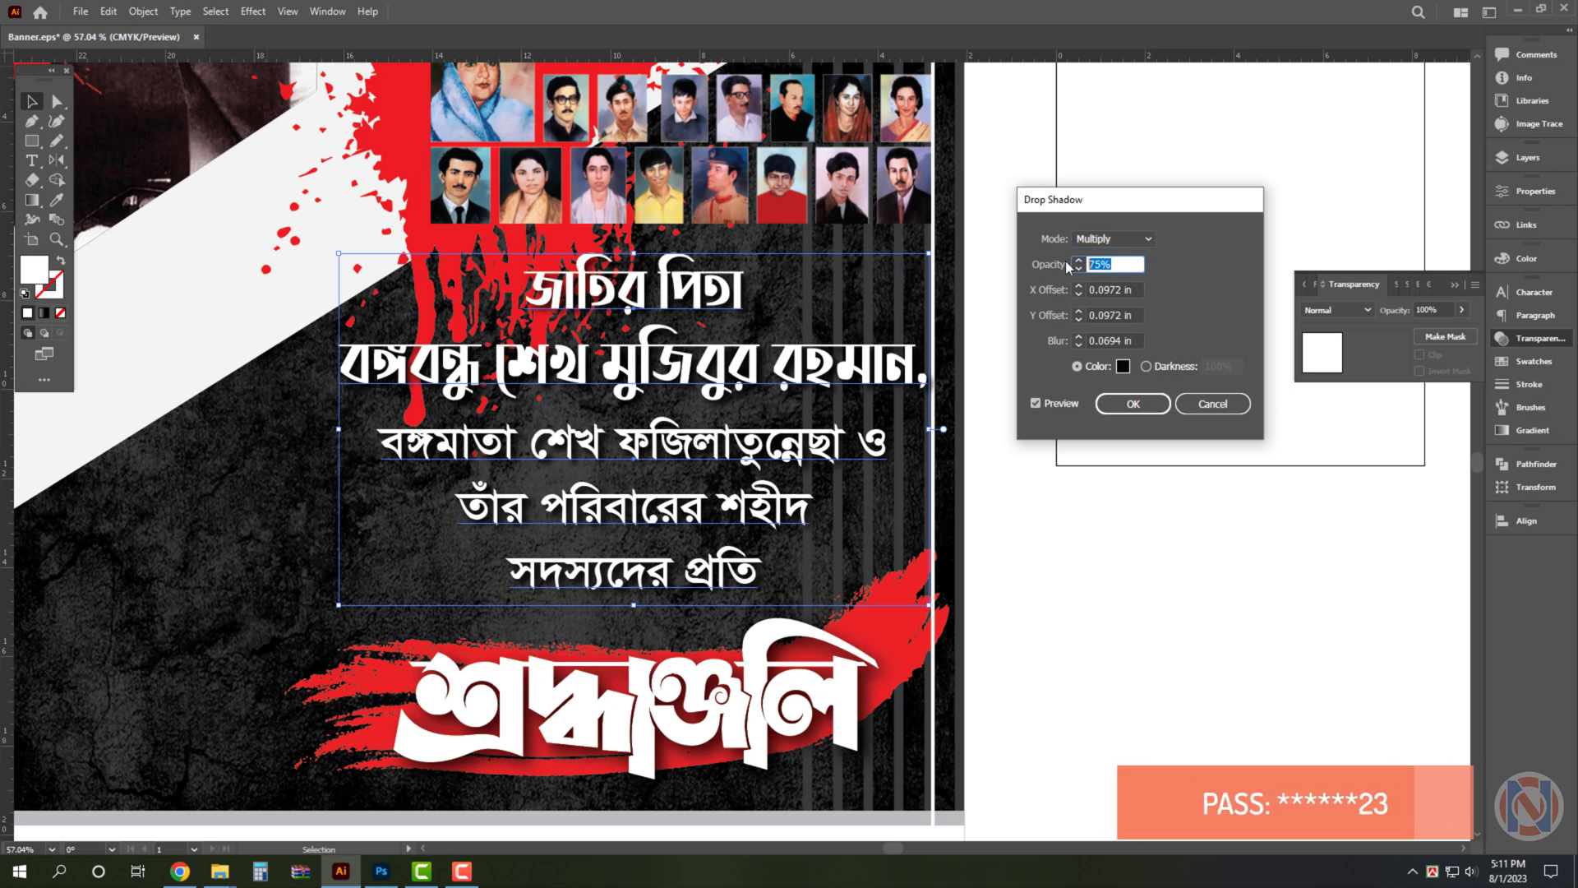
{"action": "type", "text": "100"}
{"action": "key", "text": "Tab"}
{"action": "type", "text": "."}
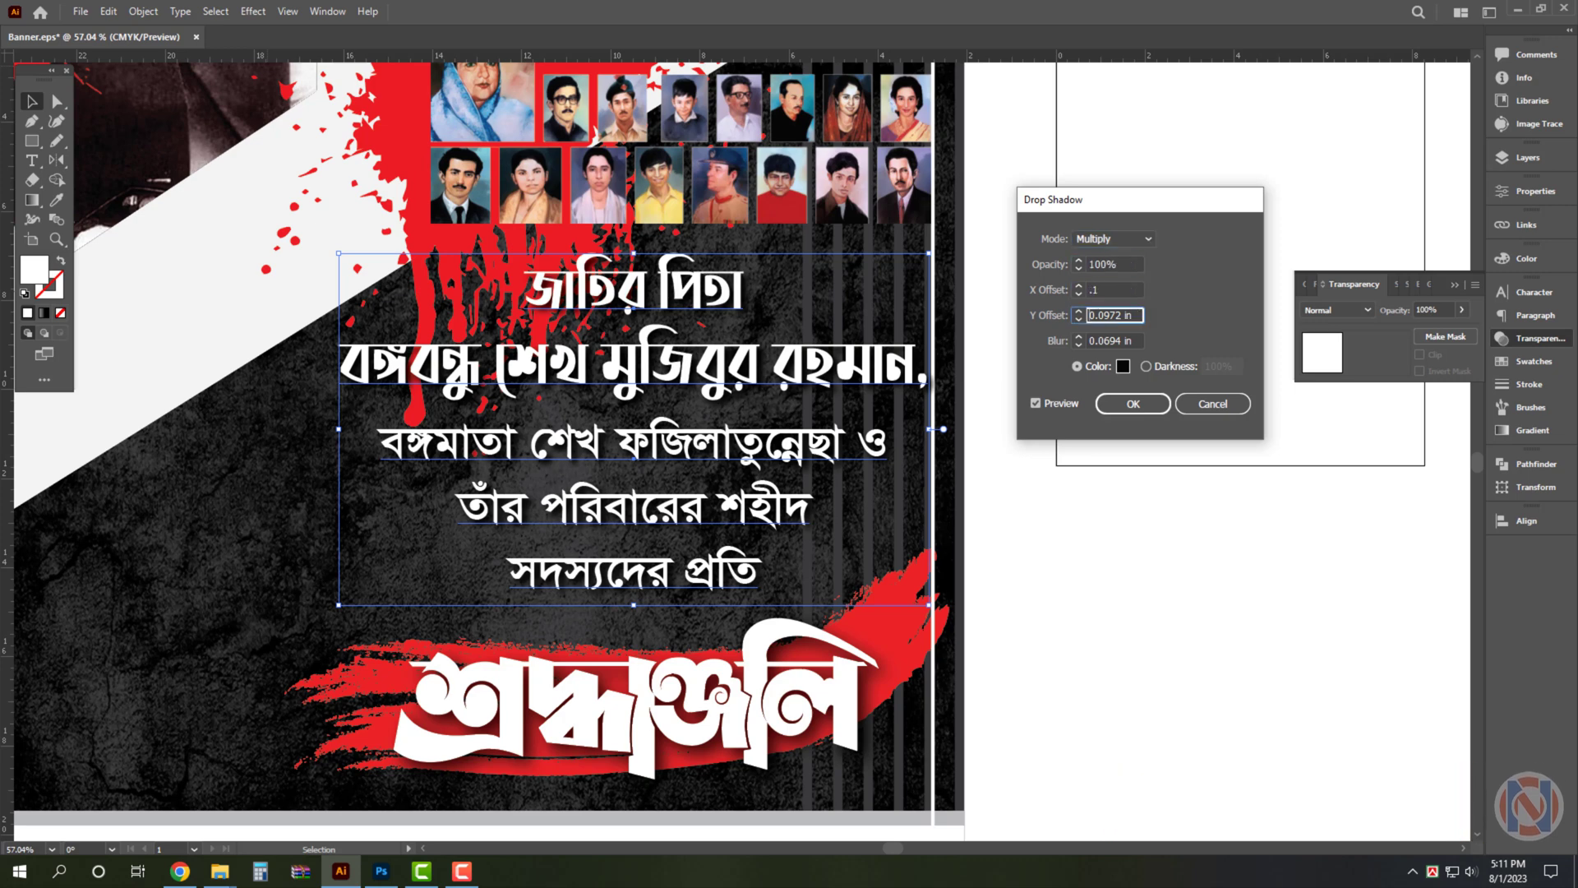
{"action": "type", "text": ".1"}
{"action": "key", "text": "Tab"}
{"action": "type", "text": "0.1"}
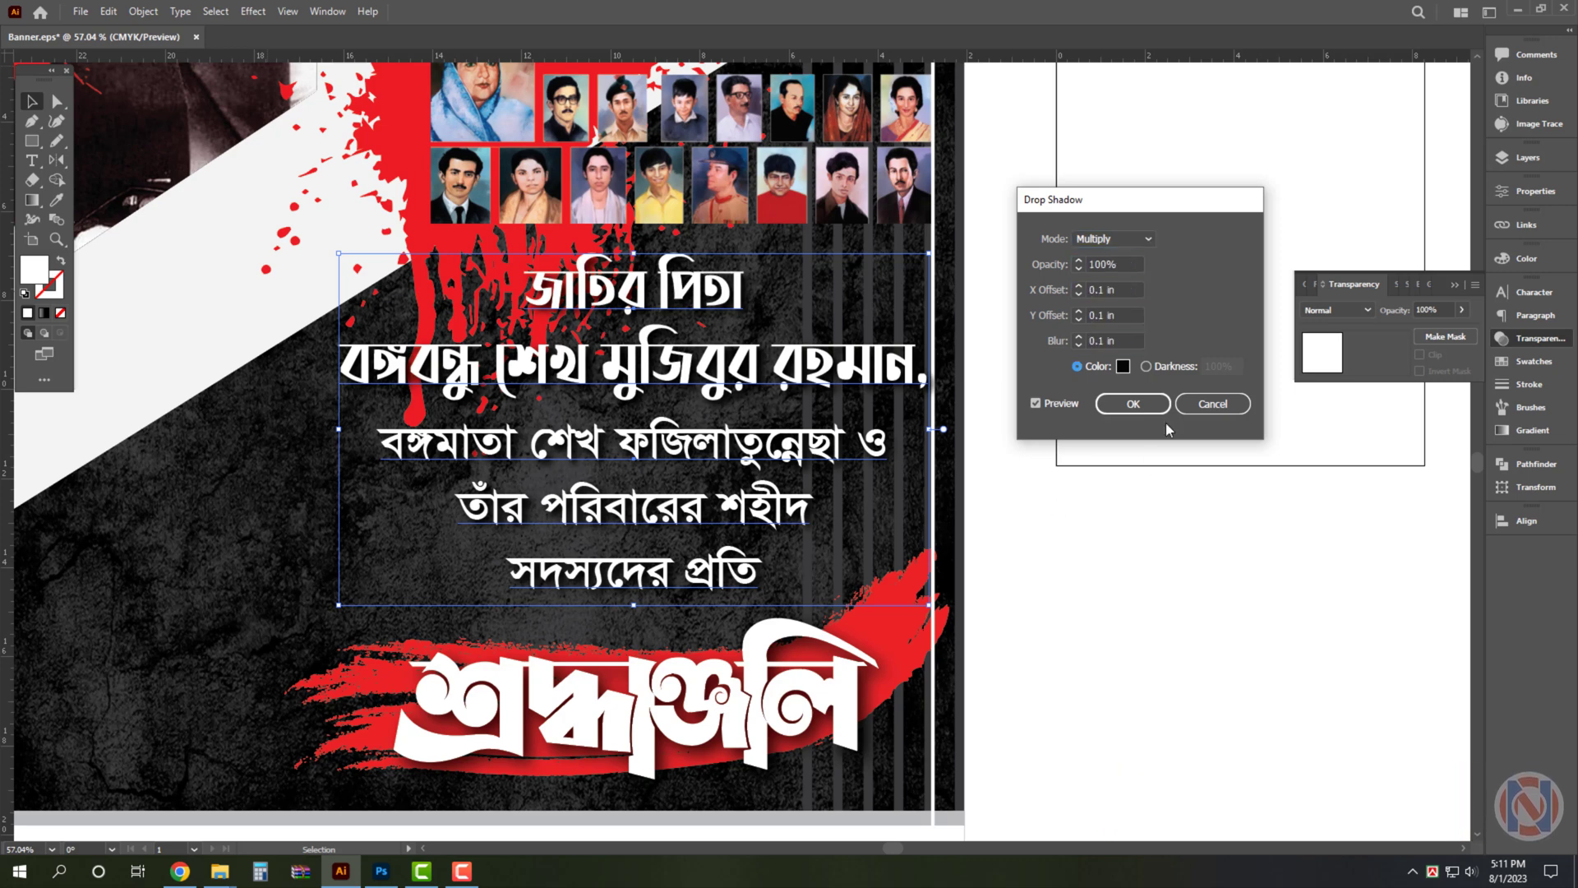
{"action": "key", "text": "Return"}
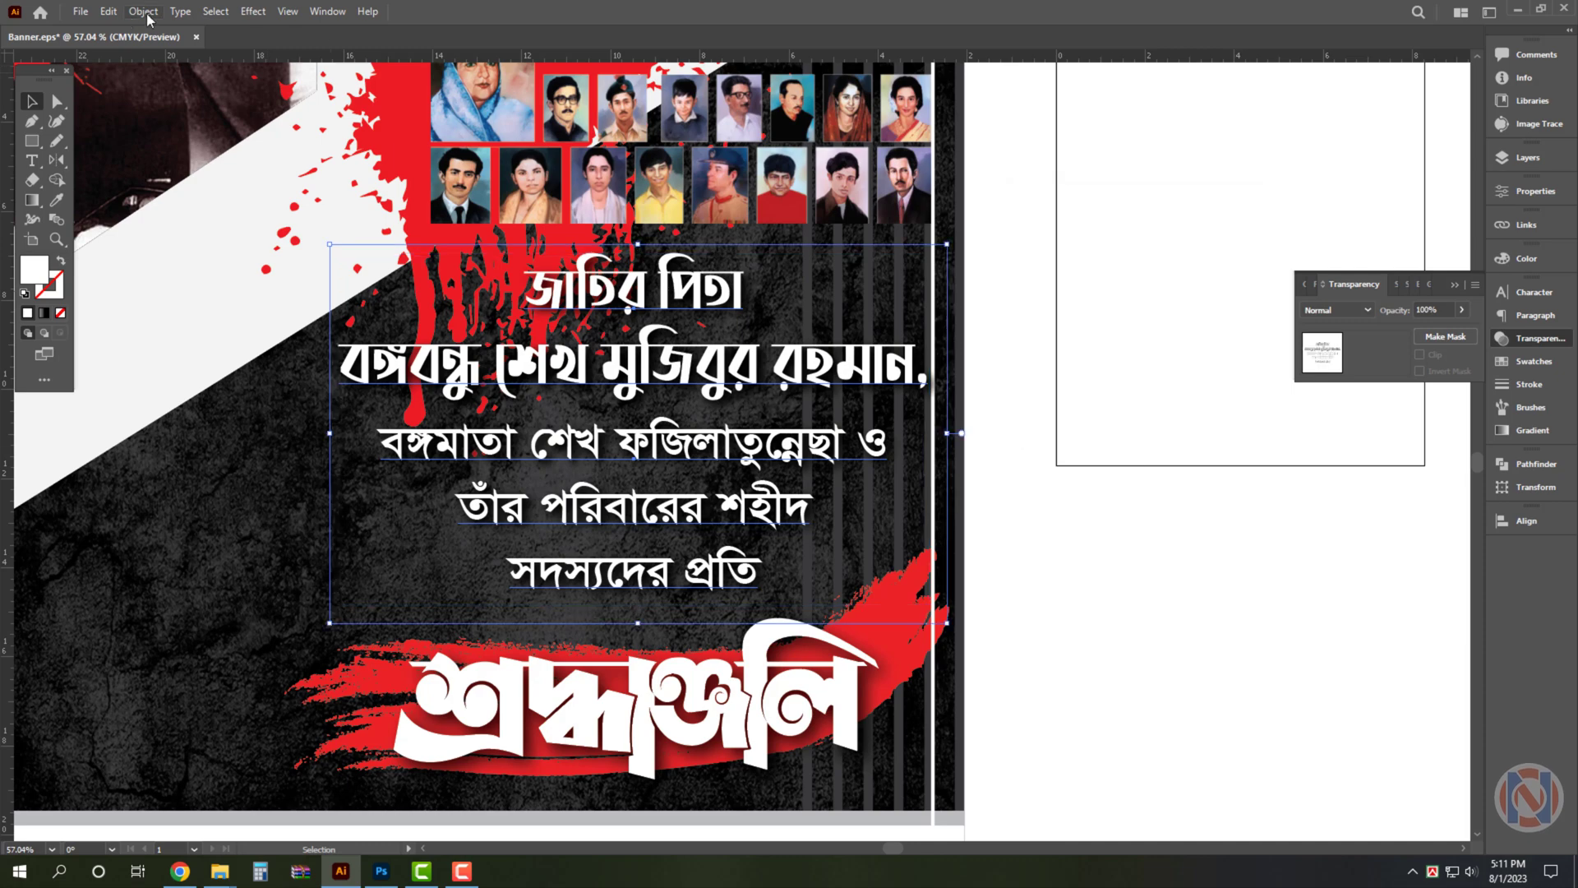
{"action": "left_click", "coordinate": [109, 11]}
{"action": "left_click", "coordinate": [1135, 277]}
{"action": "scroll", "coordinate": [1134, 277], "scroll_direction": "down", "scroll_amount": 4}
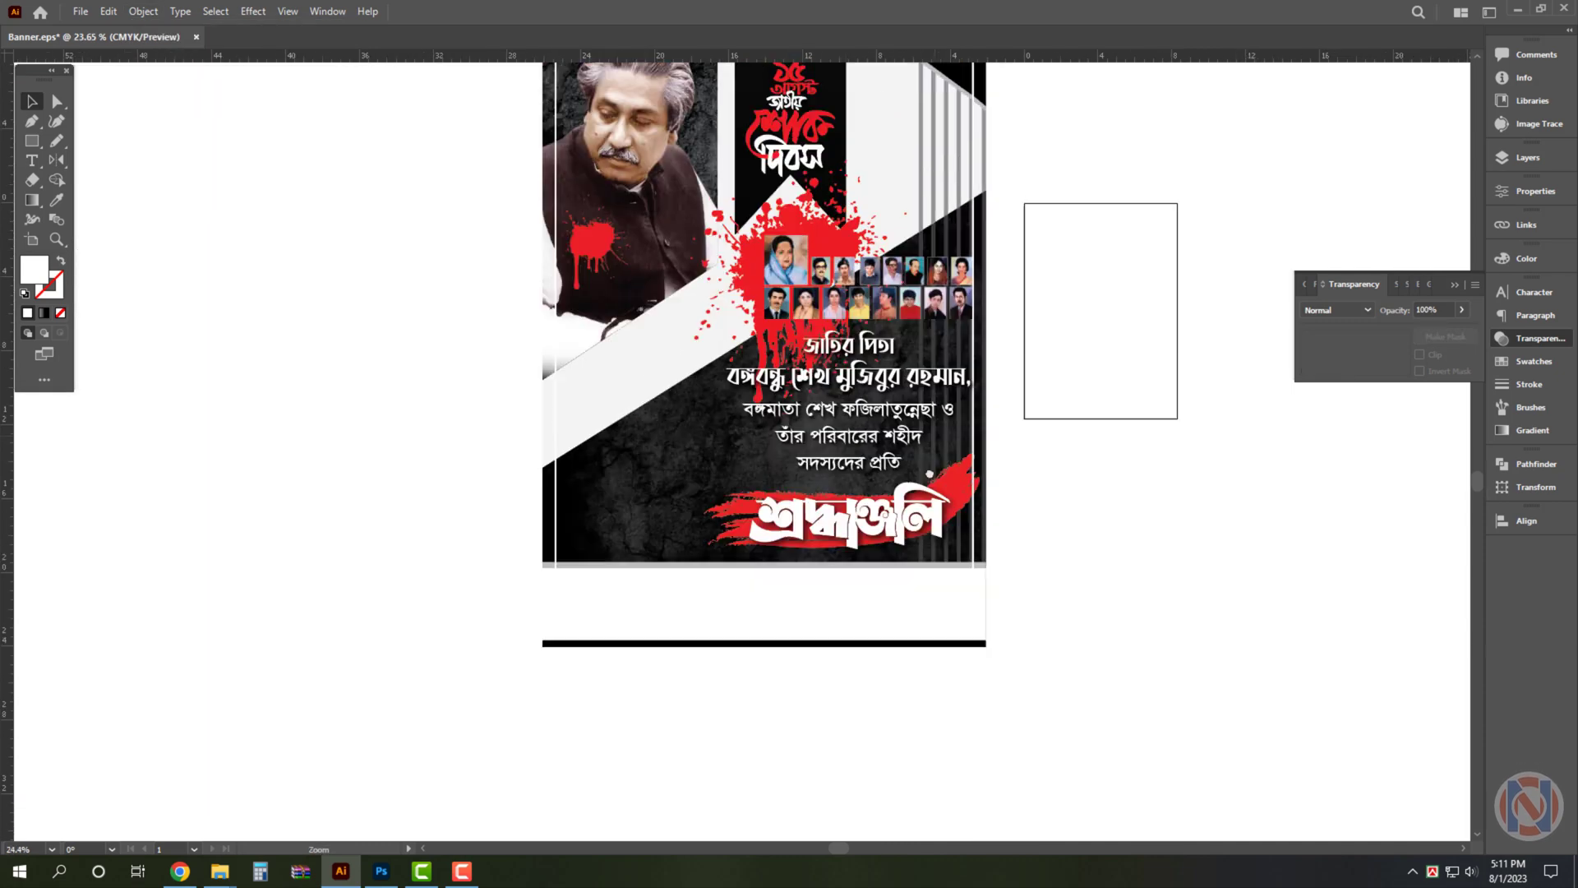
{"action": "left_click_drag", "start_coordinate": [1088, 393], "coordinate": [946, 423]}
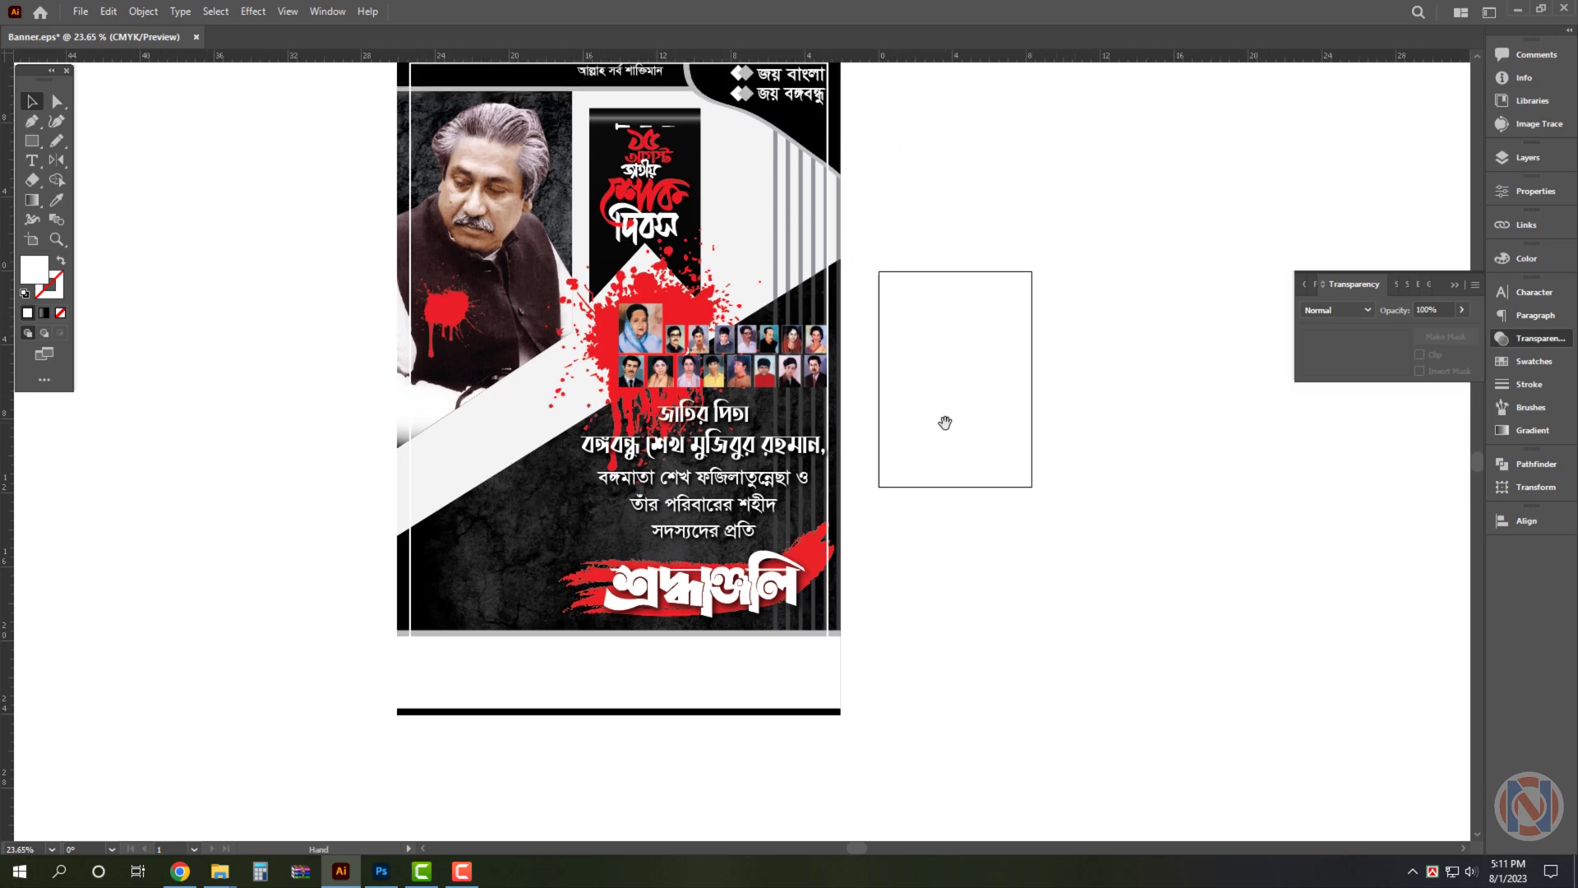
Take the cartoon man from the Carton file and paste it left of the poster
{"action": "left_click", "coordinate": [131, 789]}
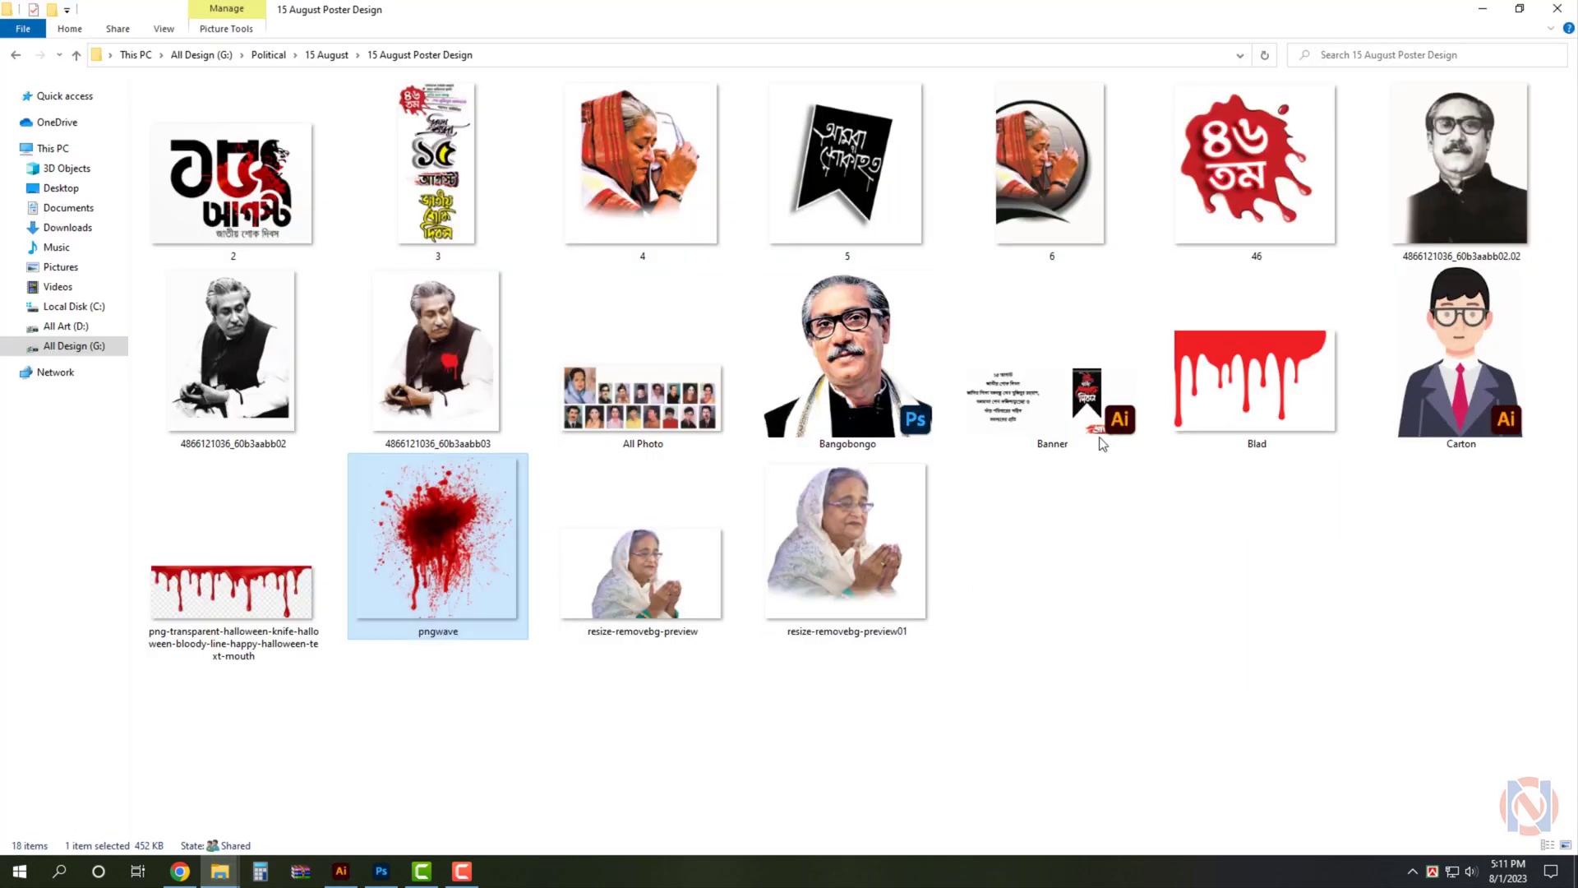
{"action": "double_click", "coordinate": [1456, 370]}
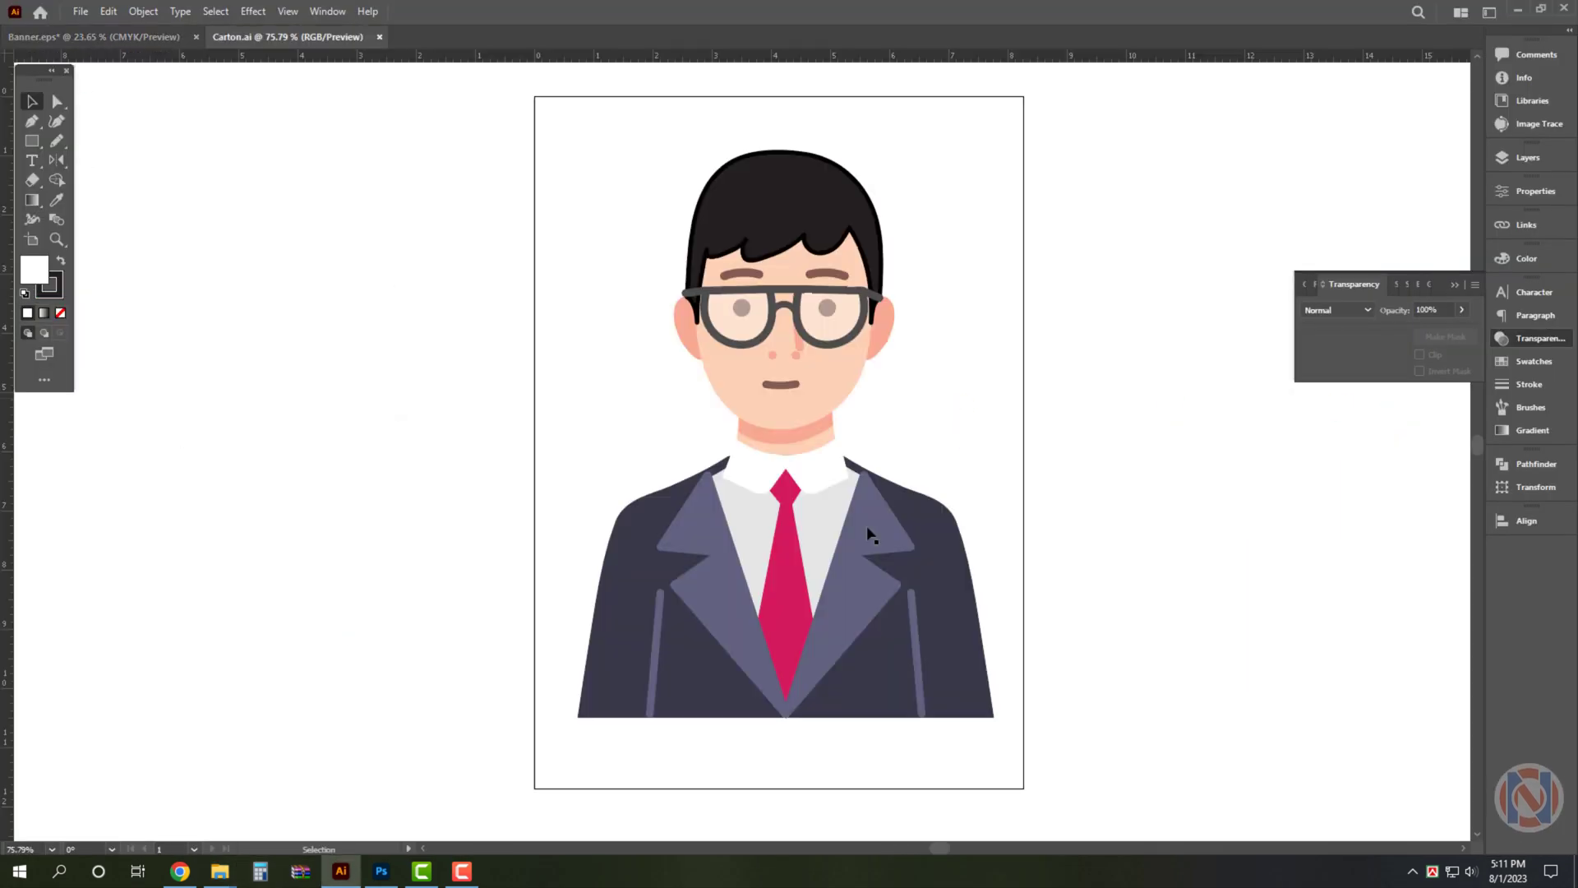
{"action": "left_click", "coordinate": [789, 575]}
{"action": "key", "text": "Delete"}
{"action": "key", "text": "ctrl+w"}
{"action": "left_click", "coordinate": [882, 457]}
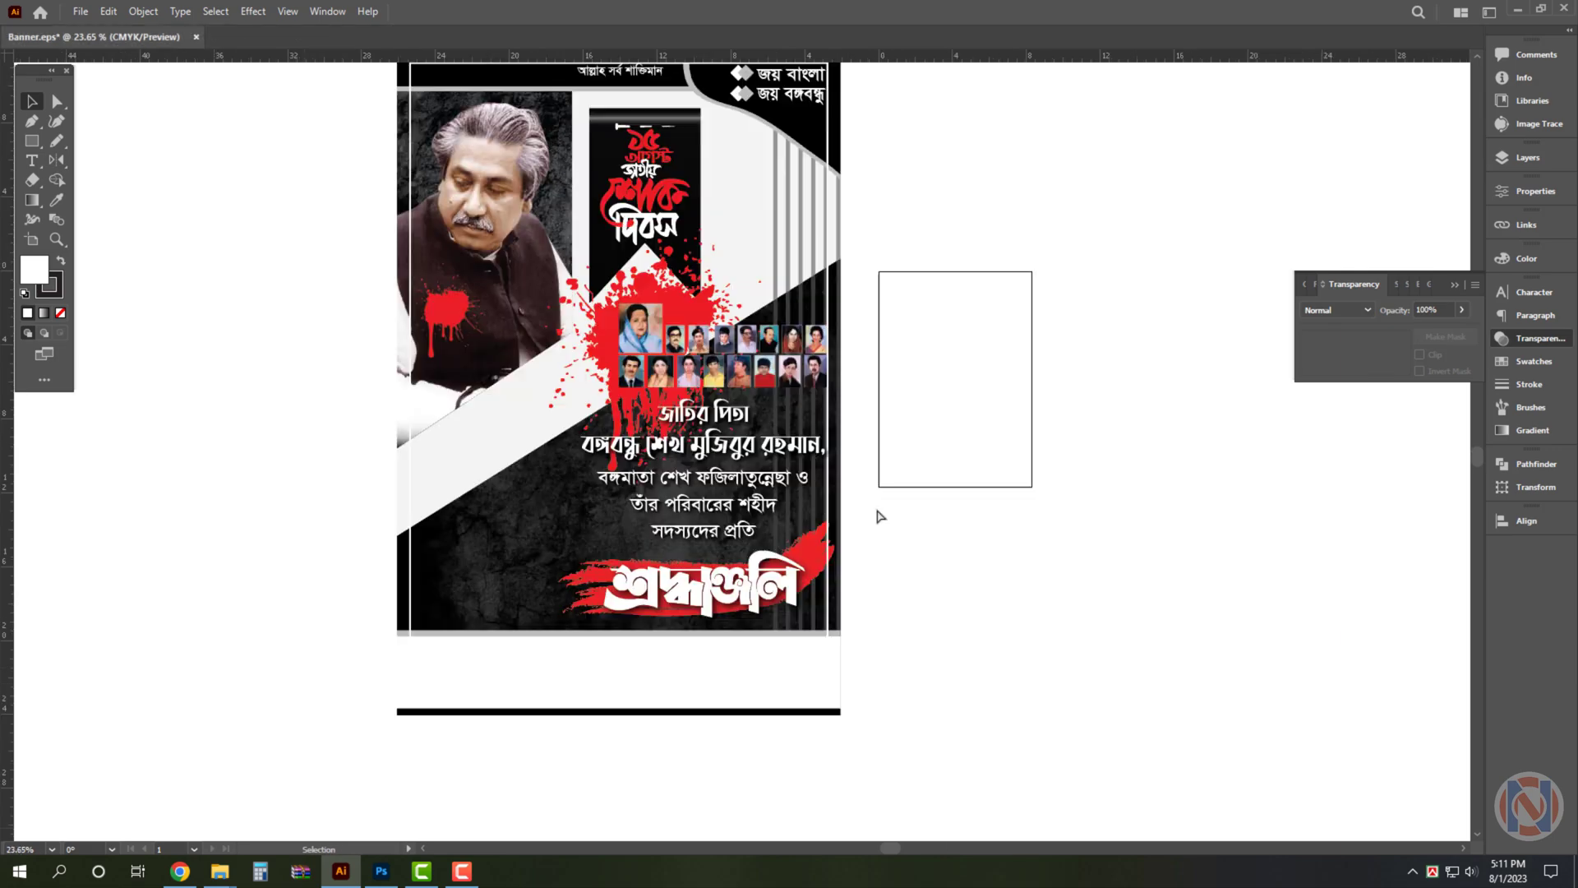
{"action": "key", "text": "ctrl+v"}
{"action": "left_click_drag", "start_coordinate": [781, 515], "coordinate": [291, 589]}
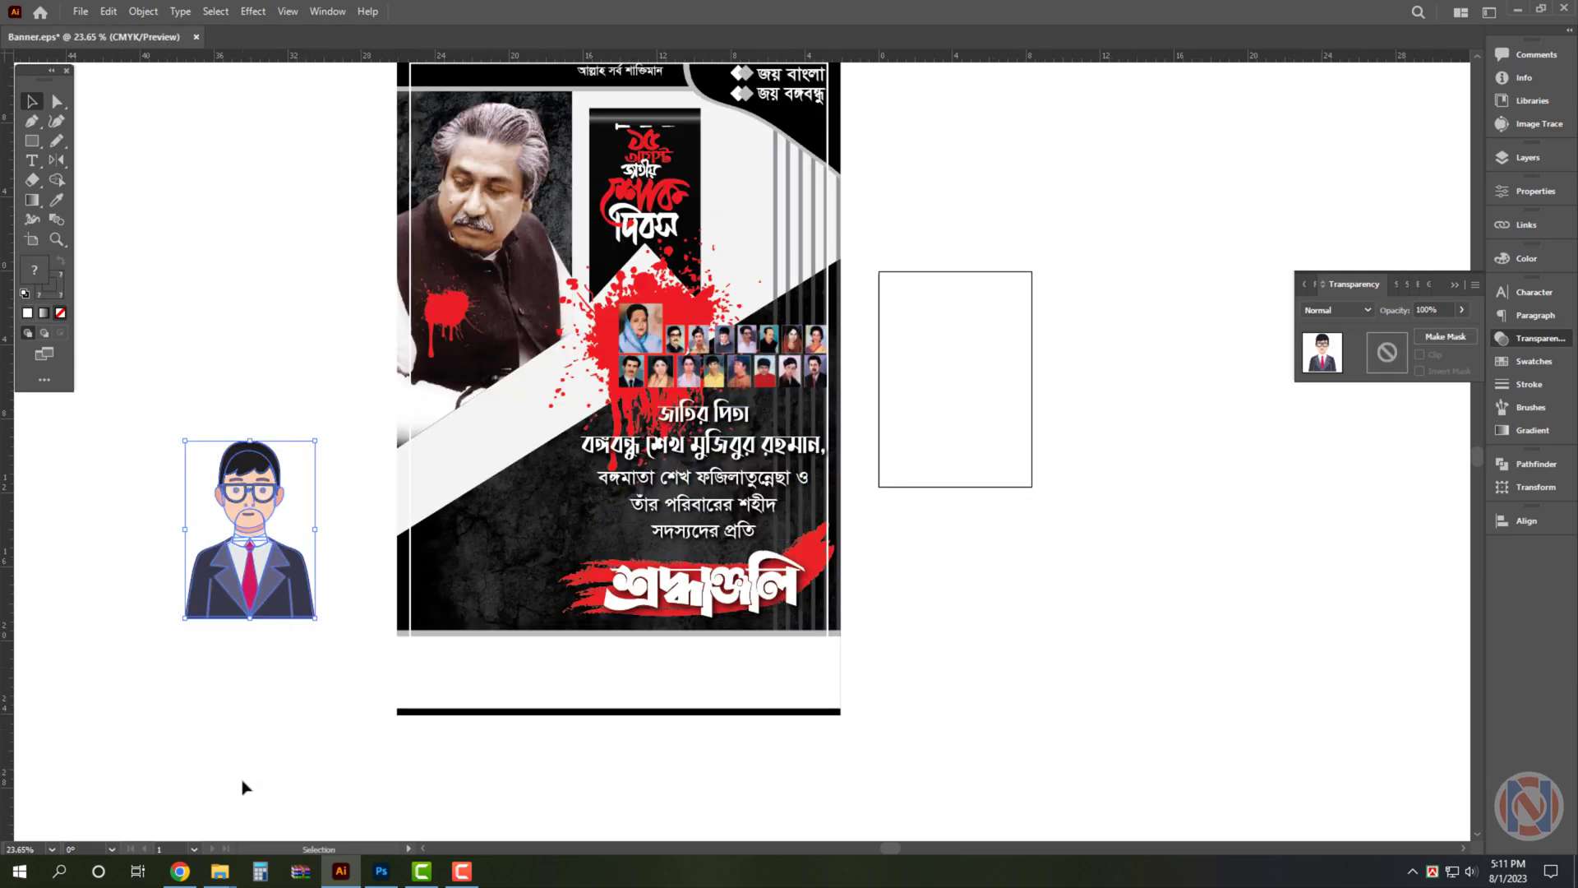
Open resize-removebg-preview01 in Illustrator, cut the portrait, and paste it onto the banner
{"action": "left_click", "coordinate": [238, 810]}
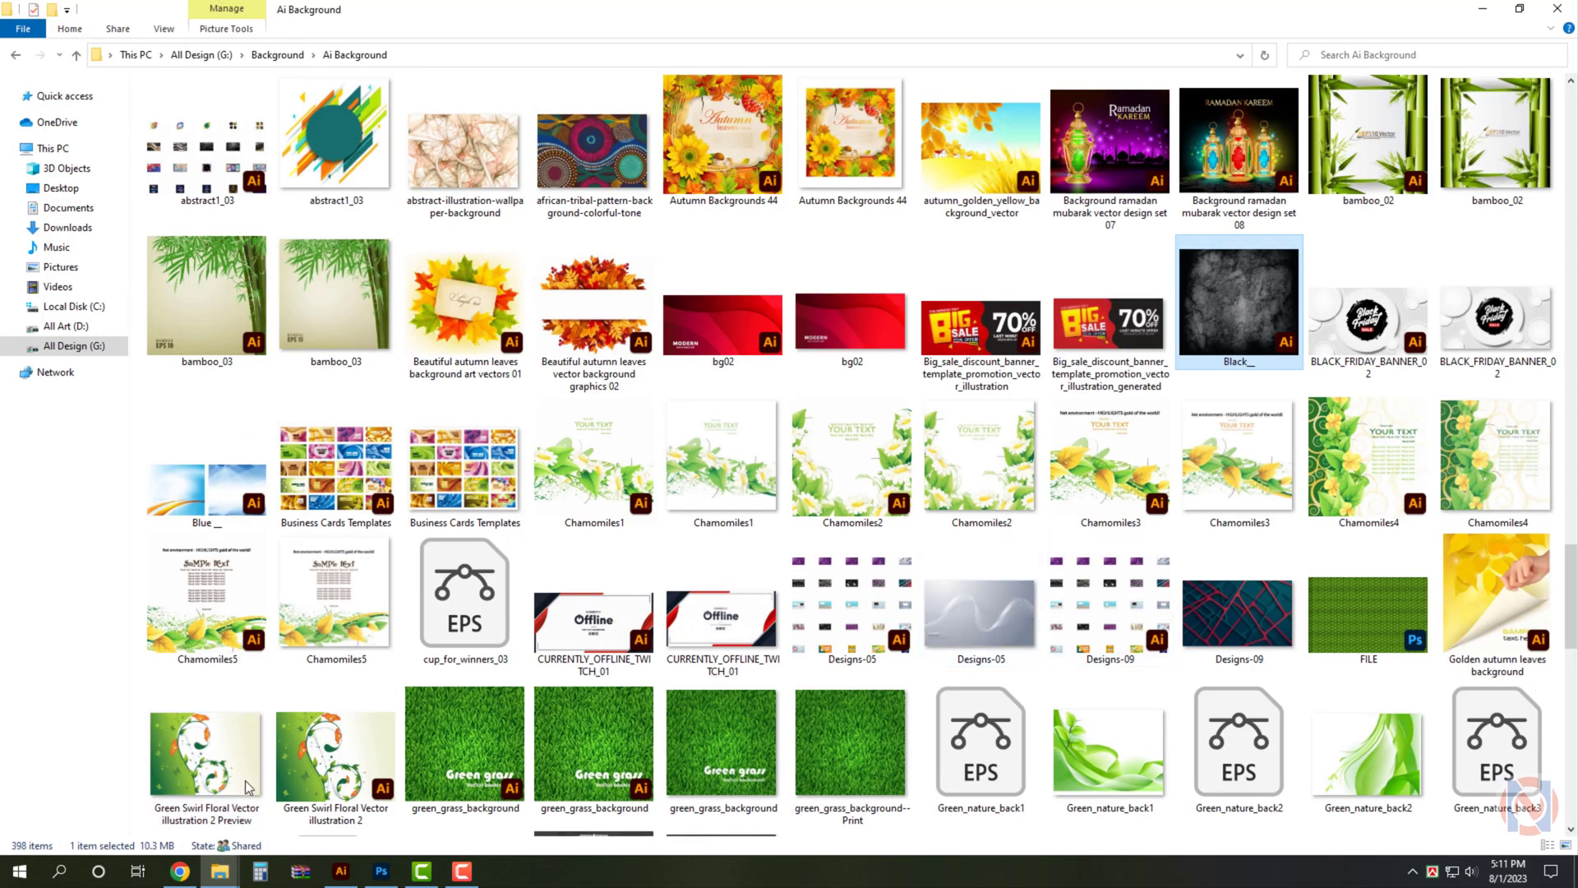
{"action": "left_click", "coordinate": [1572, 10]}
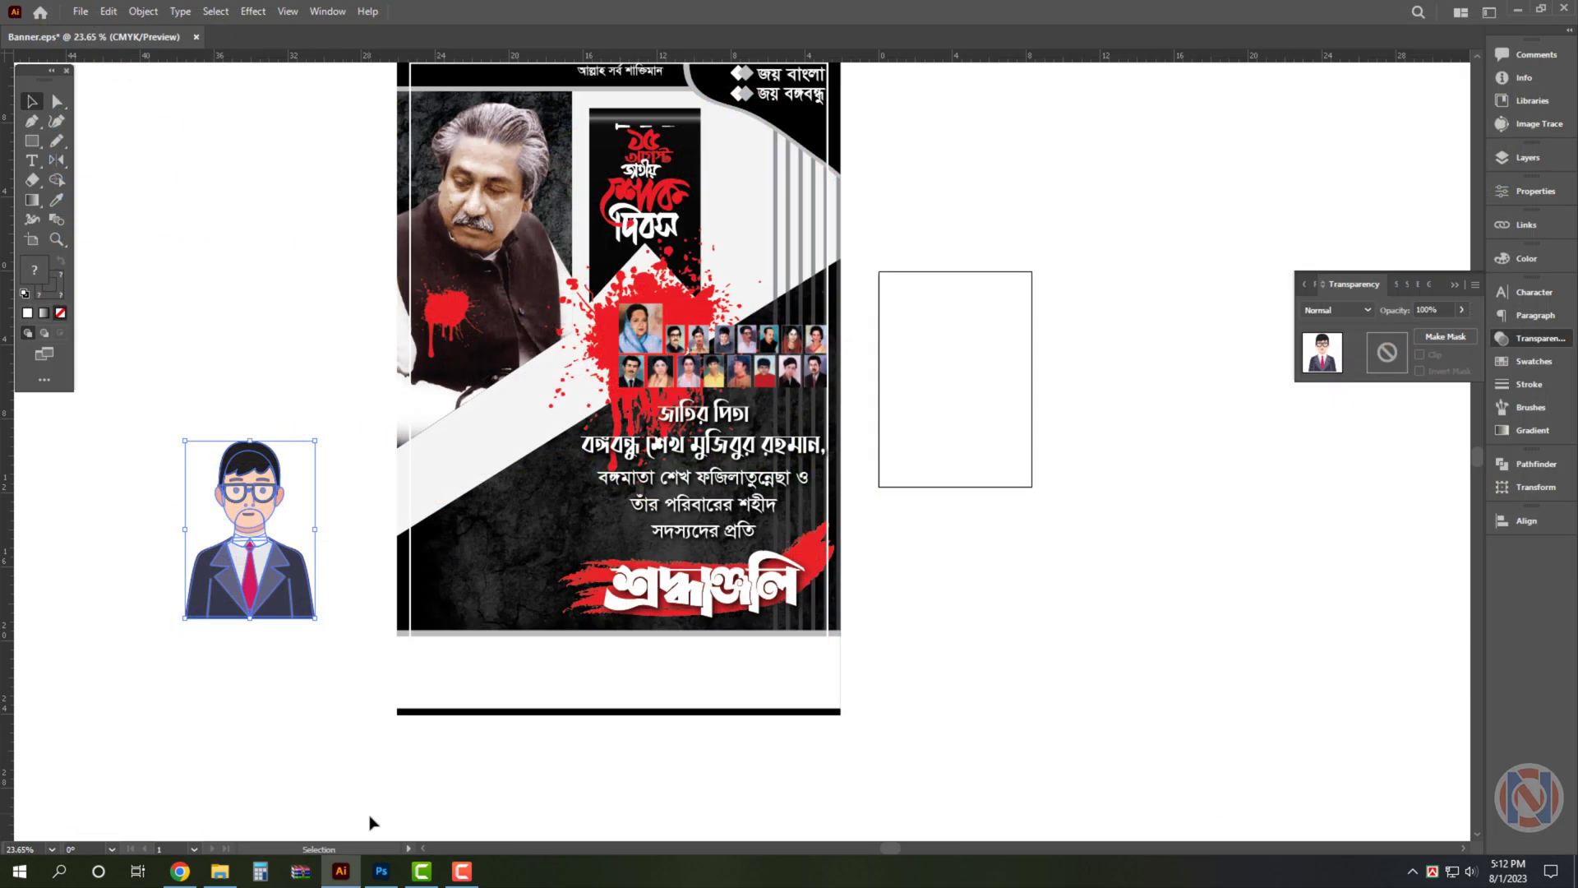
{"action": "left_click", "coordinate": [228, 880]}
{"action": "left_click", "coordinate": [850, 575]}
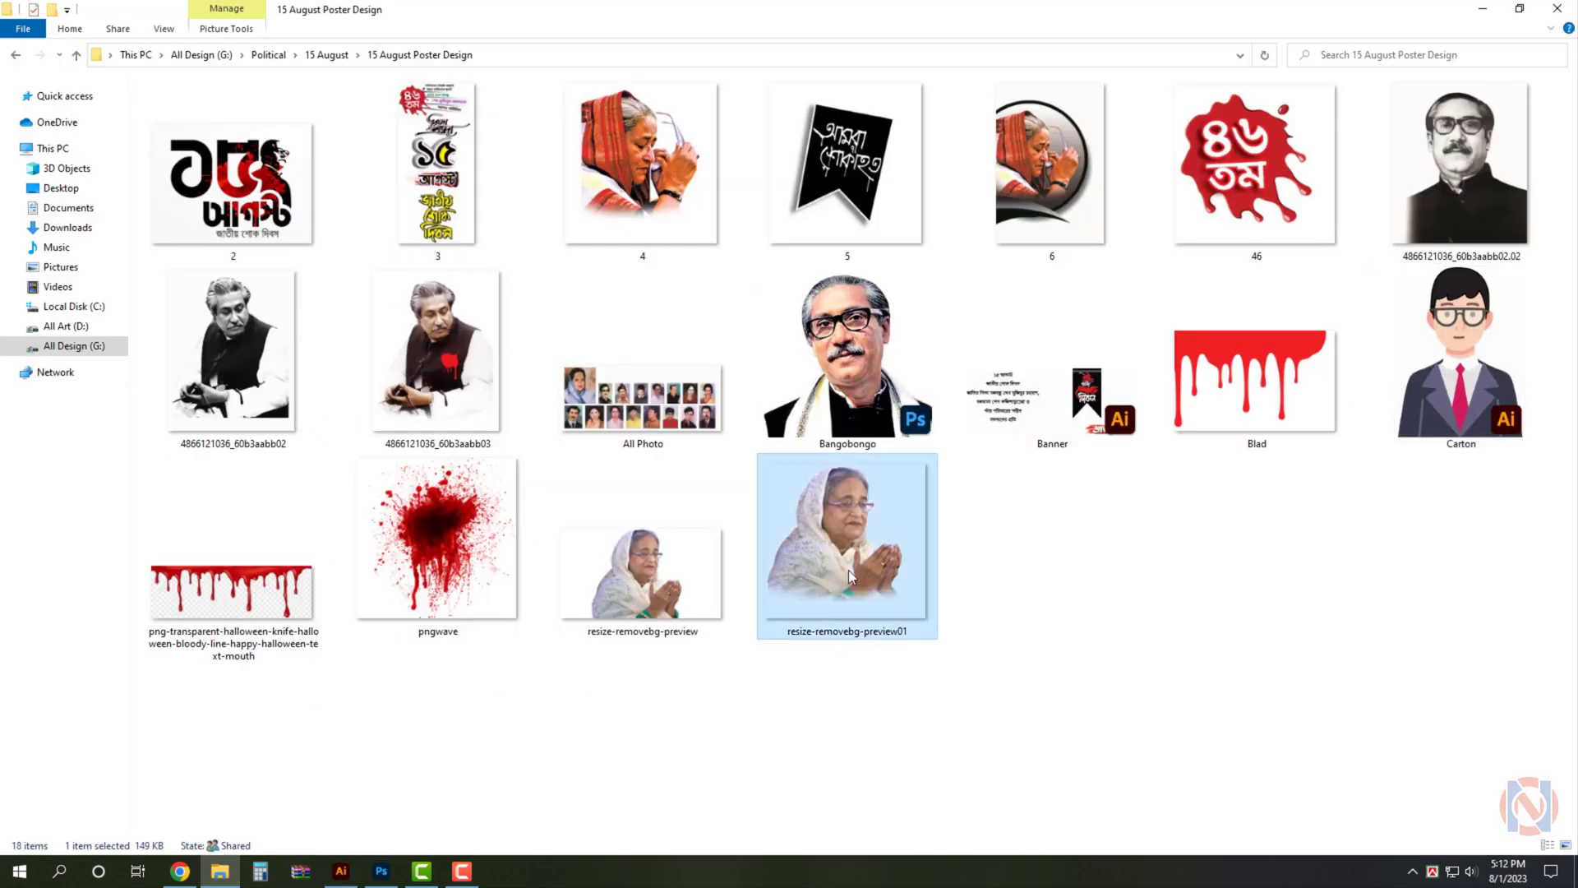
{"action": "right_click", "coordinate": [859, 566]}
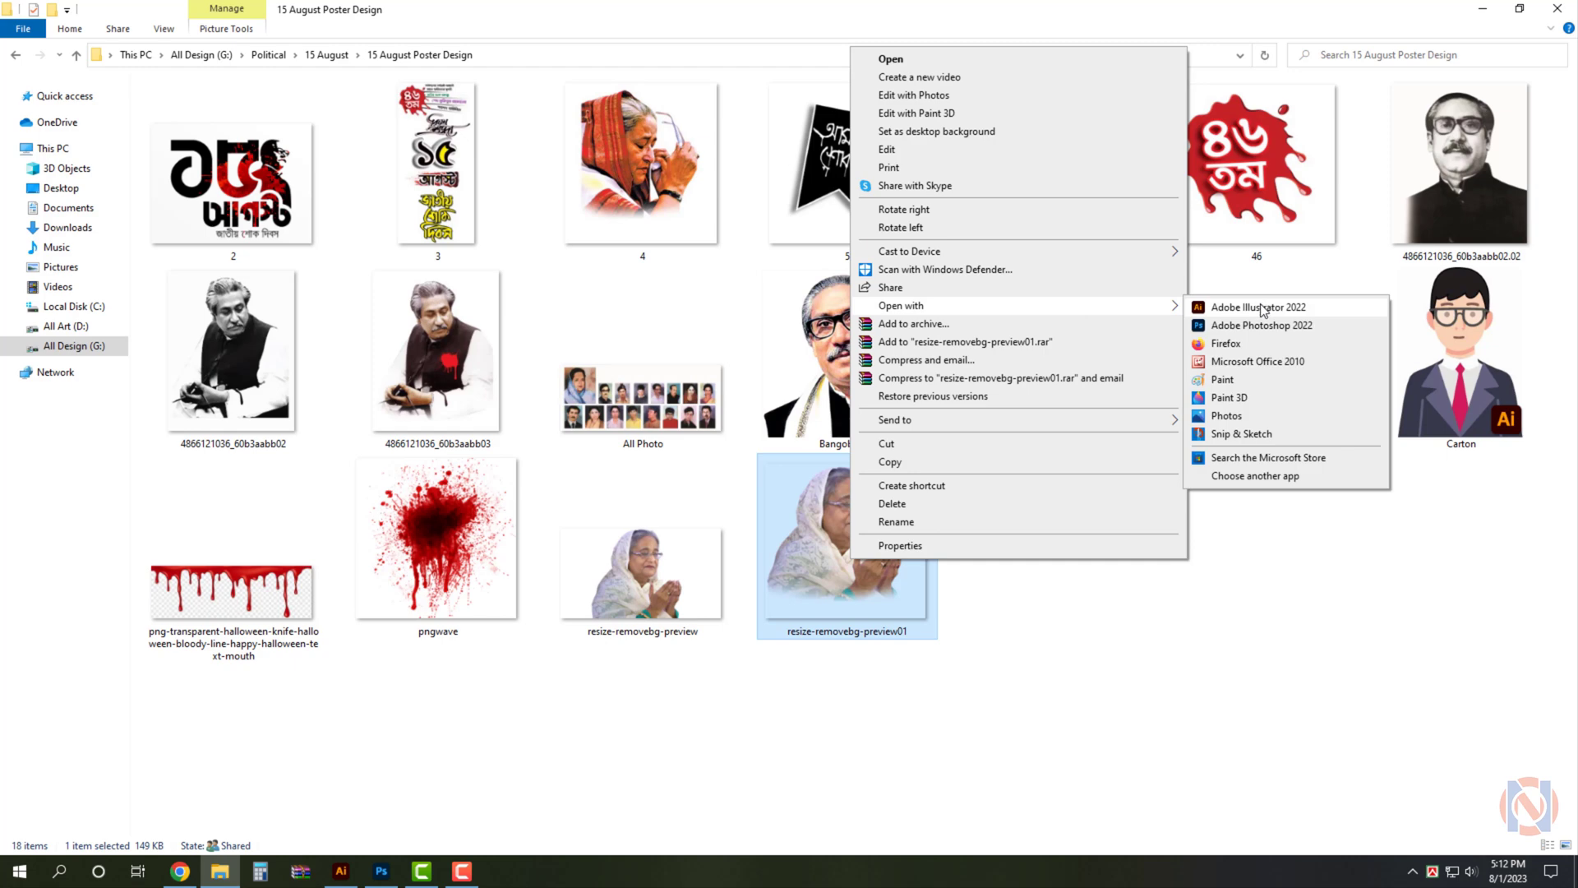
{"action": "left_click", "coordinate": [1233, 308]}
{"action": "key", "text": "ctrl+x"}
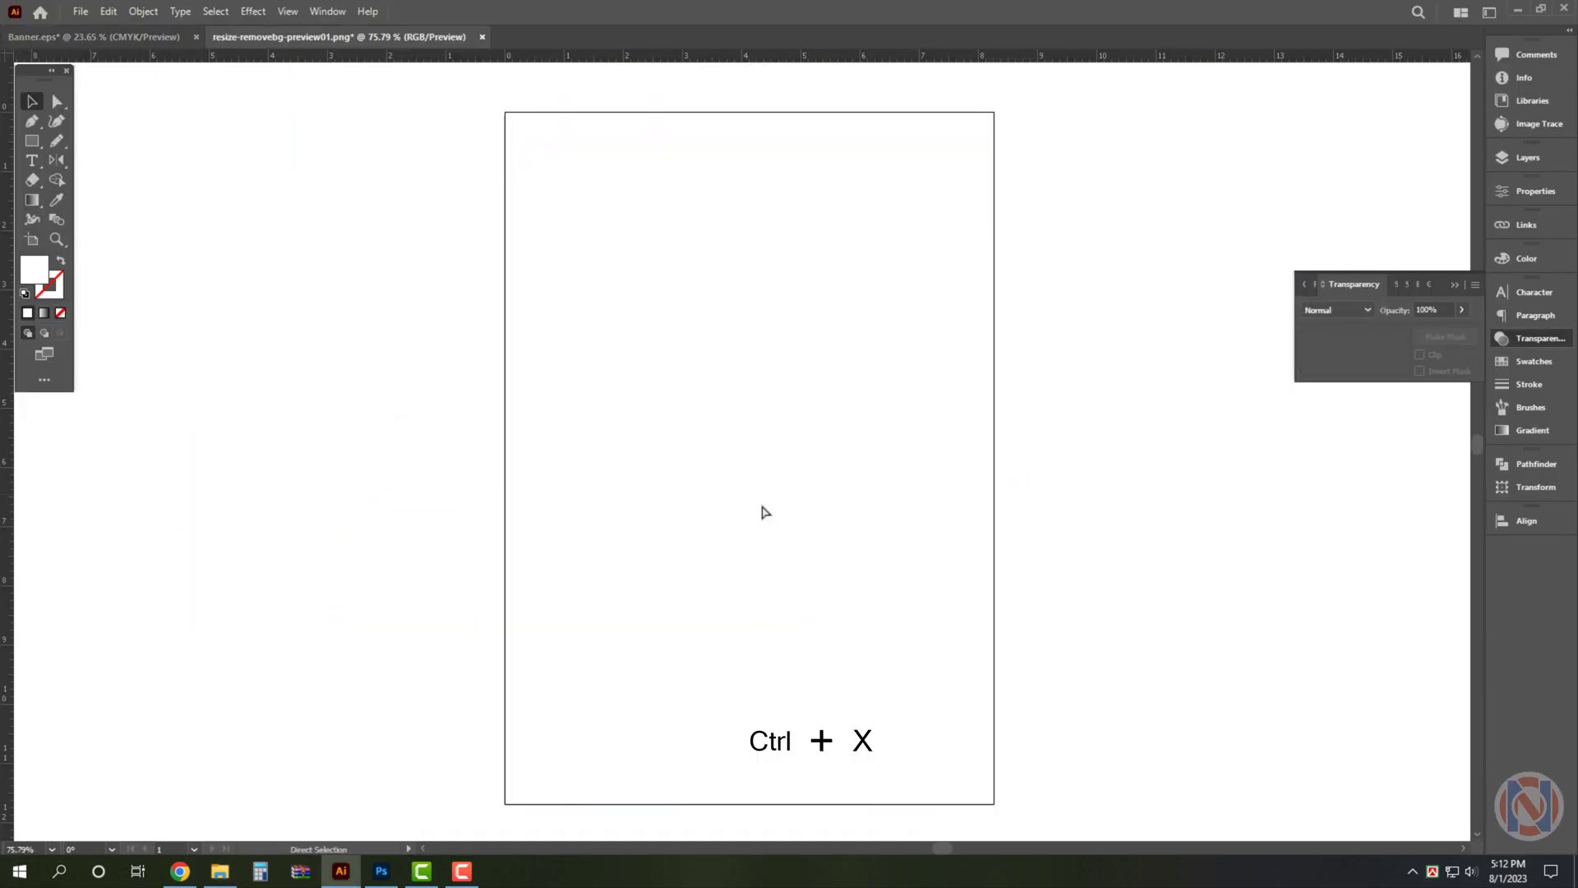
{"action": "key", "text": "ctrl+w"}
{"action": "left_click", "coordinate": [870, 457]}
{"action": "key", "text": "ctrl+v"}
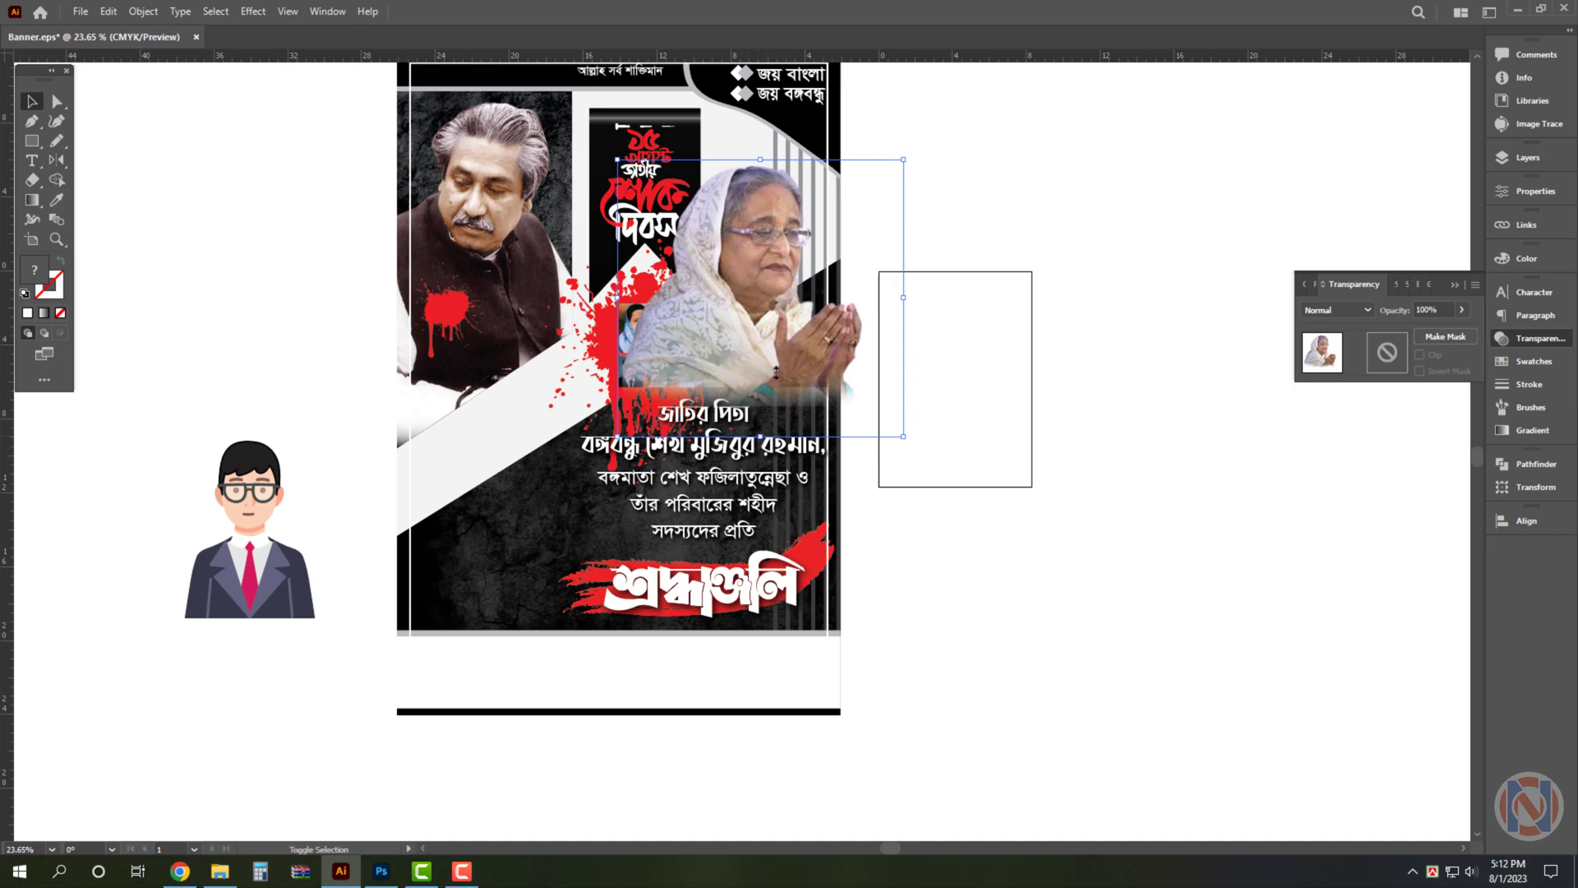
Scale the pasted portrait photo down to fit the upper right beside the শোক দিবস title
{"action": "left_click_drag", "start_coordinate": [776, 373], "coordinate": [761, 290]}
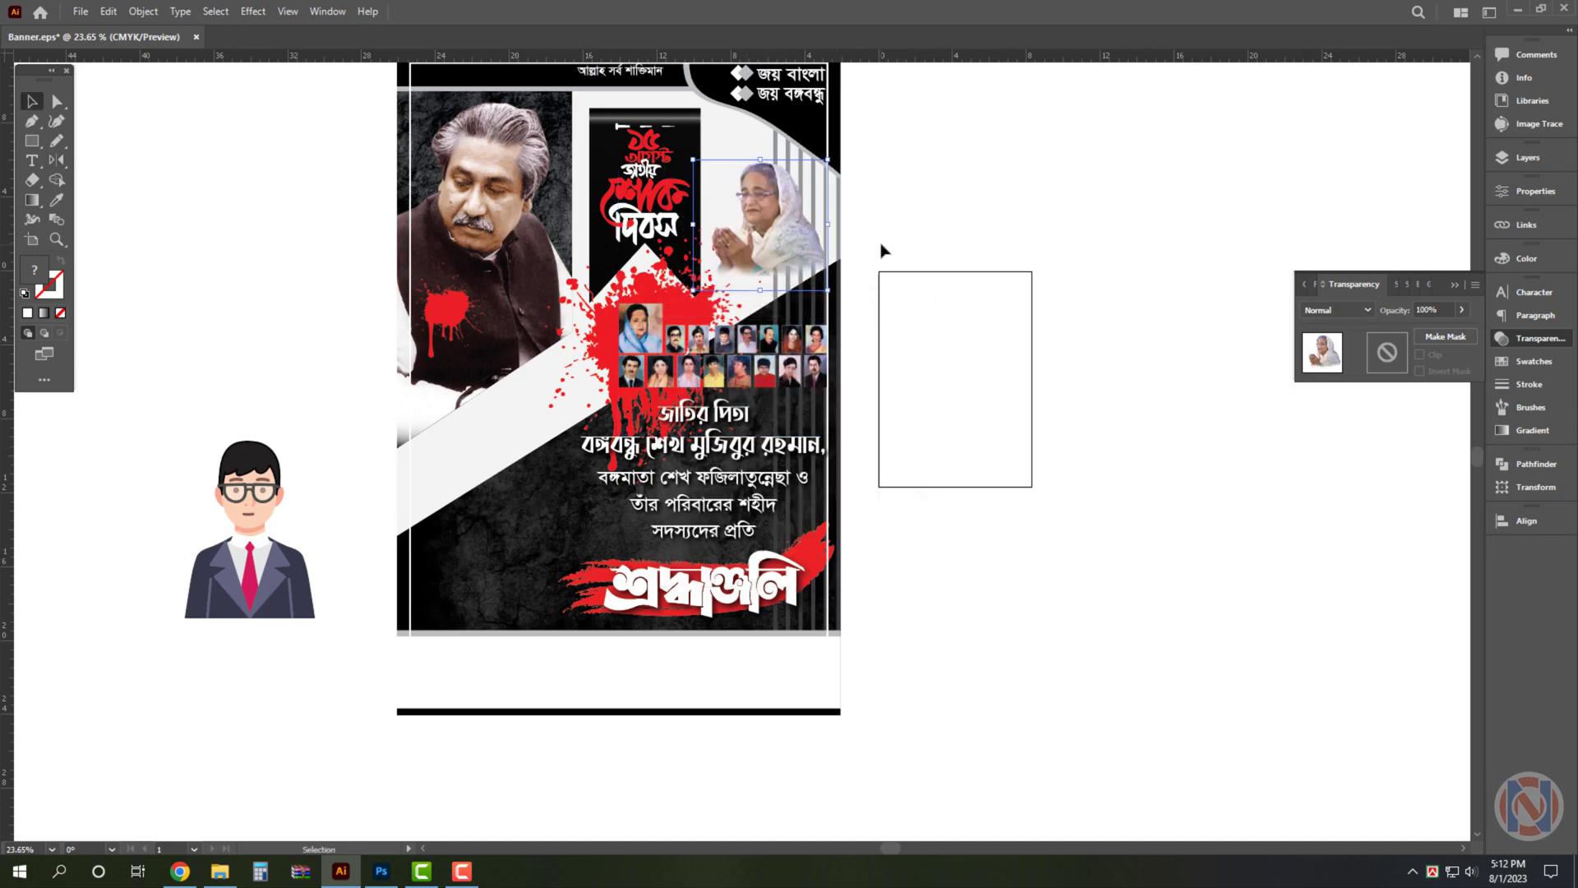
{"action": "scroll", "coordinate": [884, 250], "scroll_direction": "up", "scroll_amount": 2}
{"action": "scroll", "coordinate": [883, 250], "scroll_direction": "up", "scroll_amount": 2}
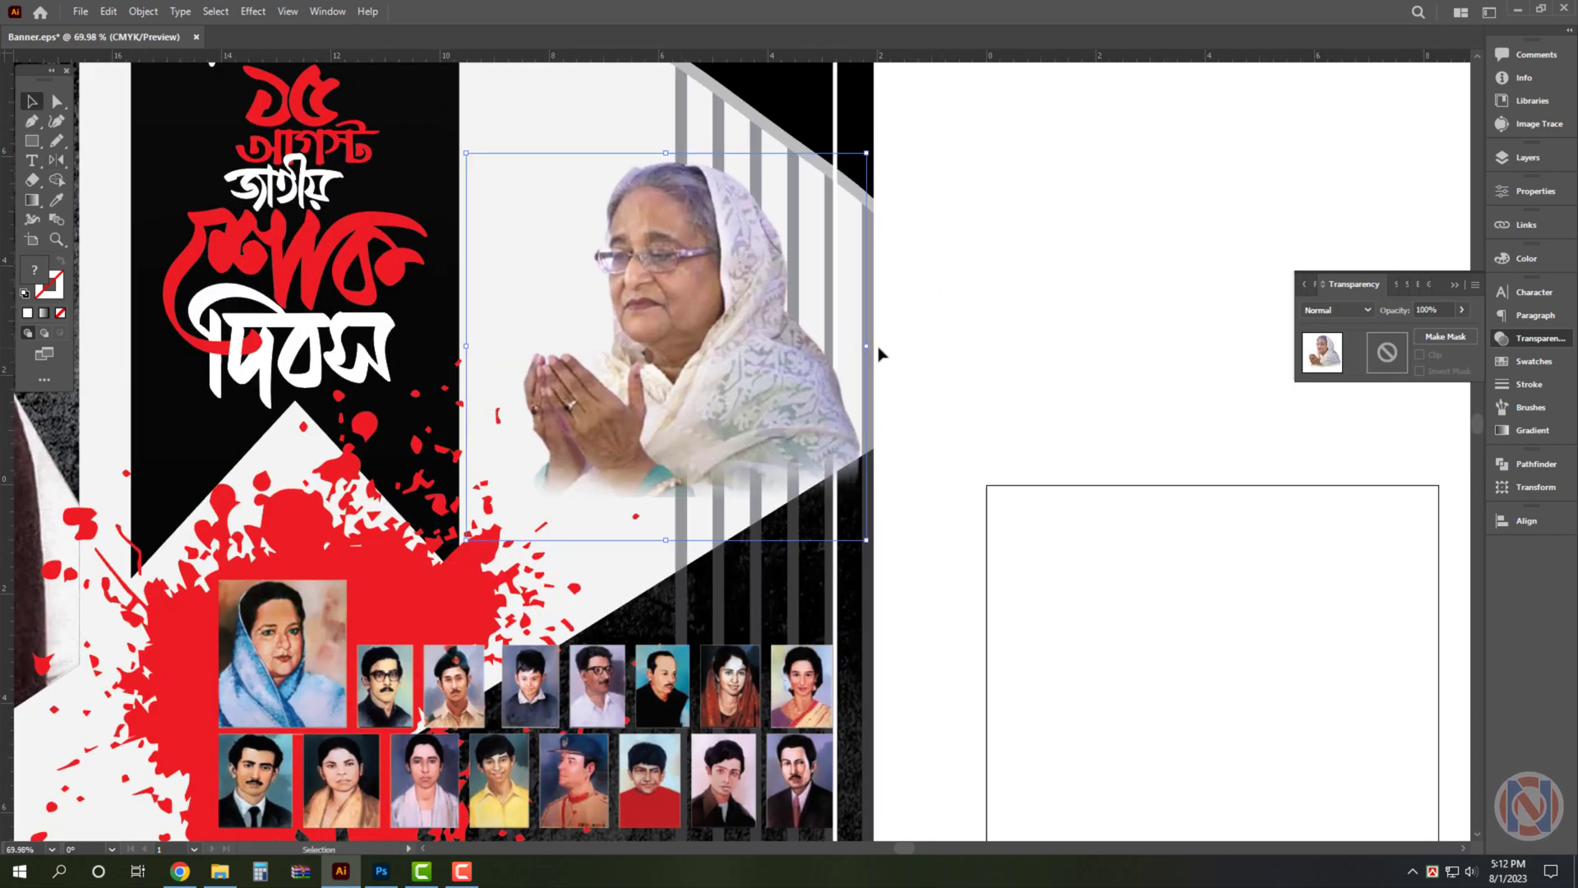
{"action": "mouse_move", "coordinate": [865, 345]}
{"action": "left_mouse_down"}
{"action": "mouse_move", "coordinate": [845, 346]}
{"action": "mouse_move", "coordinate": [859, 346]}
{"action": "left_mouse_up"}
{"action": "scroll", "coordinate": [729, 291], "scroll_direction": "up", "scroll_amount": 1}
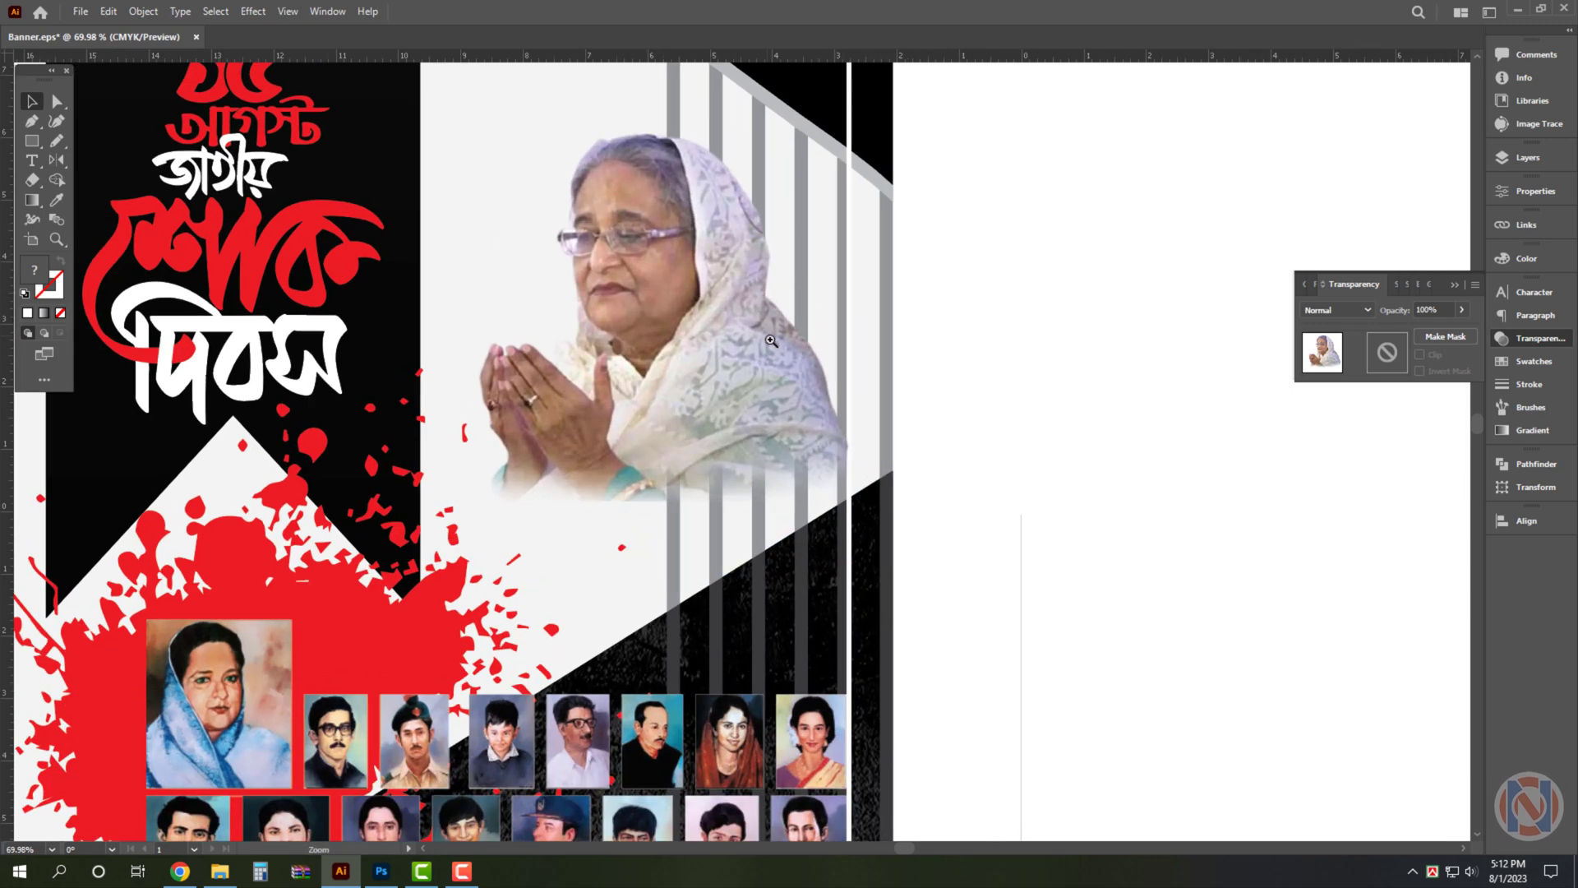
Draw a circle over the portrait's face and fill it with the background's black
{"action": "left_click_drag", "start_coordinate": [25, 140], "coordinate": [82, 171]}
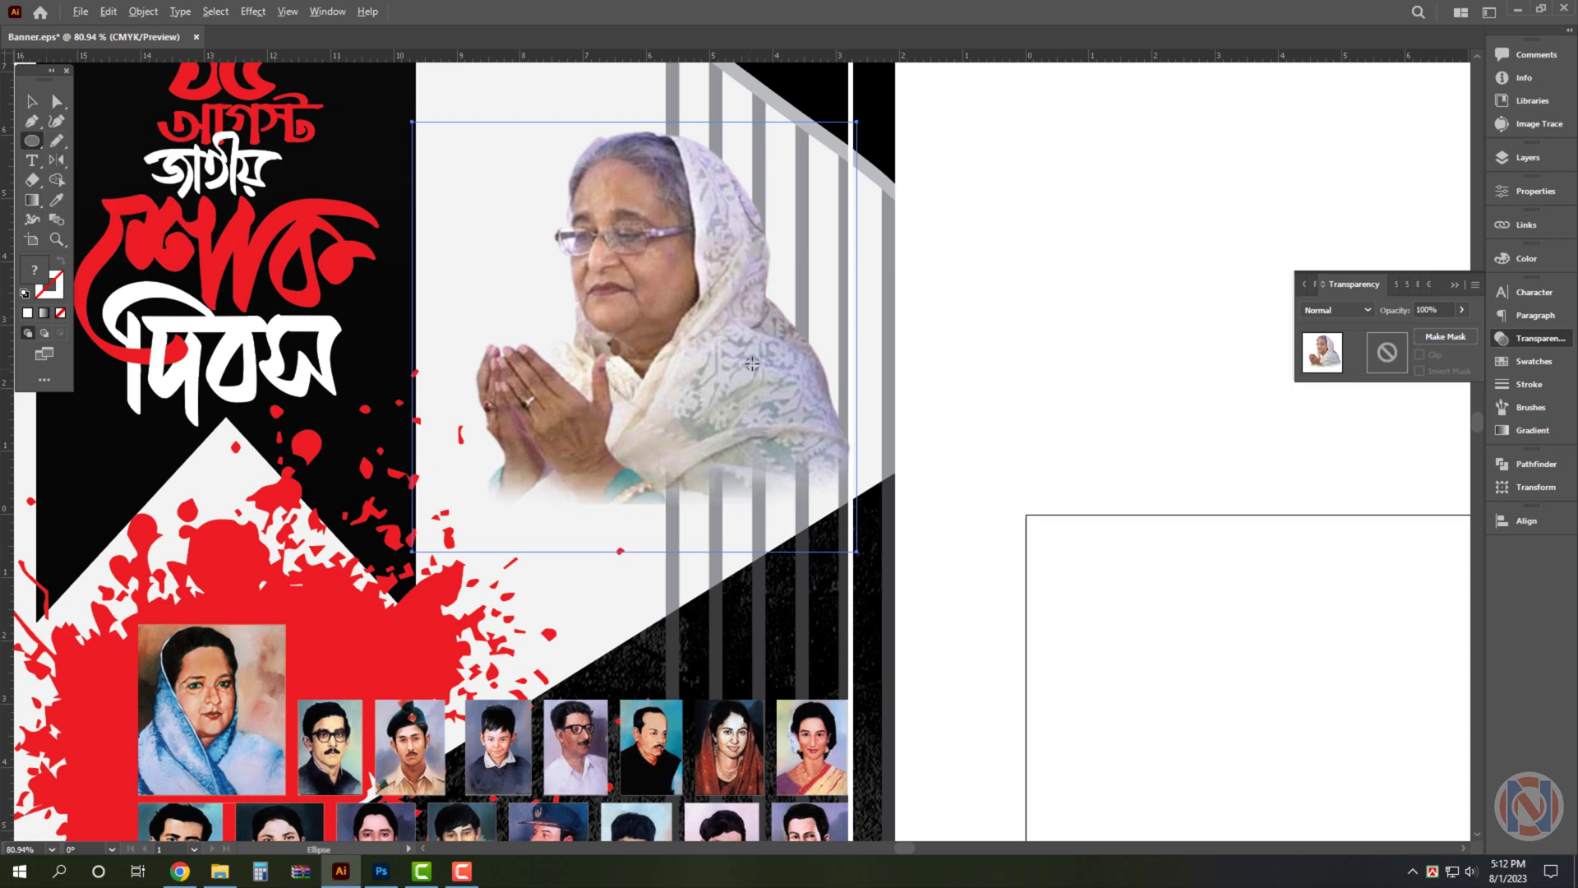
{"action": "mouse_move", "coordinate": [673, 336]}
{"action": "left_mouse_down"}
{"action": "mouse_move", "coordinate": [773, 435]}
{"action": "mouse_move", "coordinate": [855, 486]}
{"action": "left_mouse_up"}
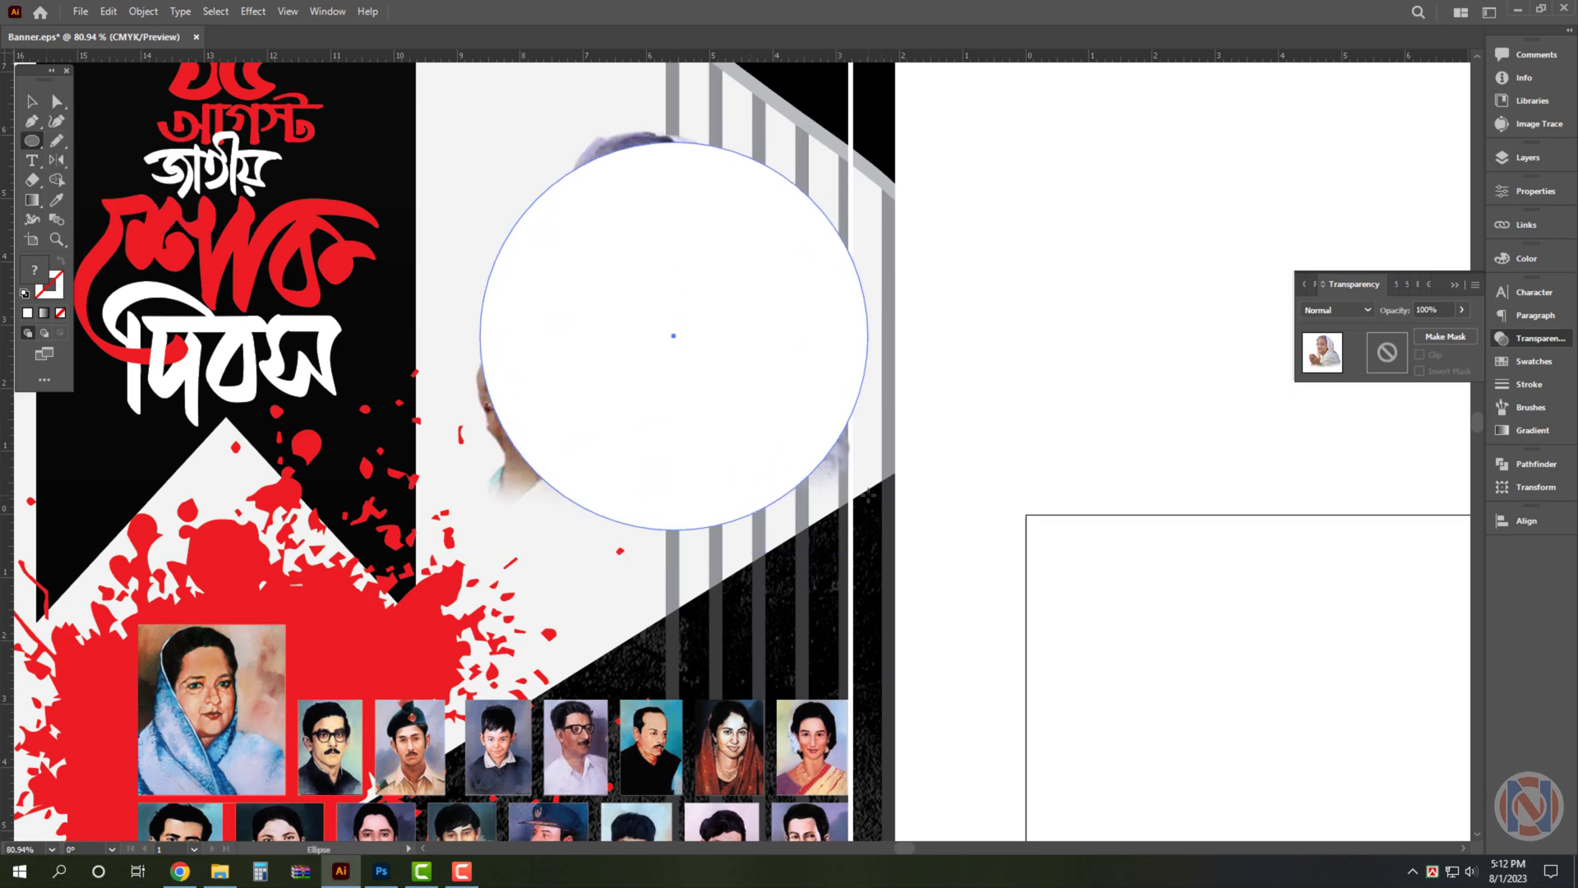
{"action": "key", "text": "v"}
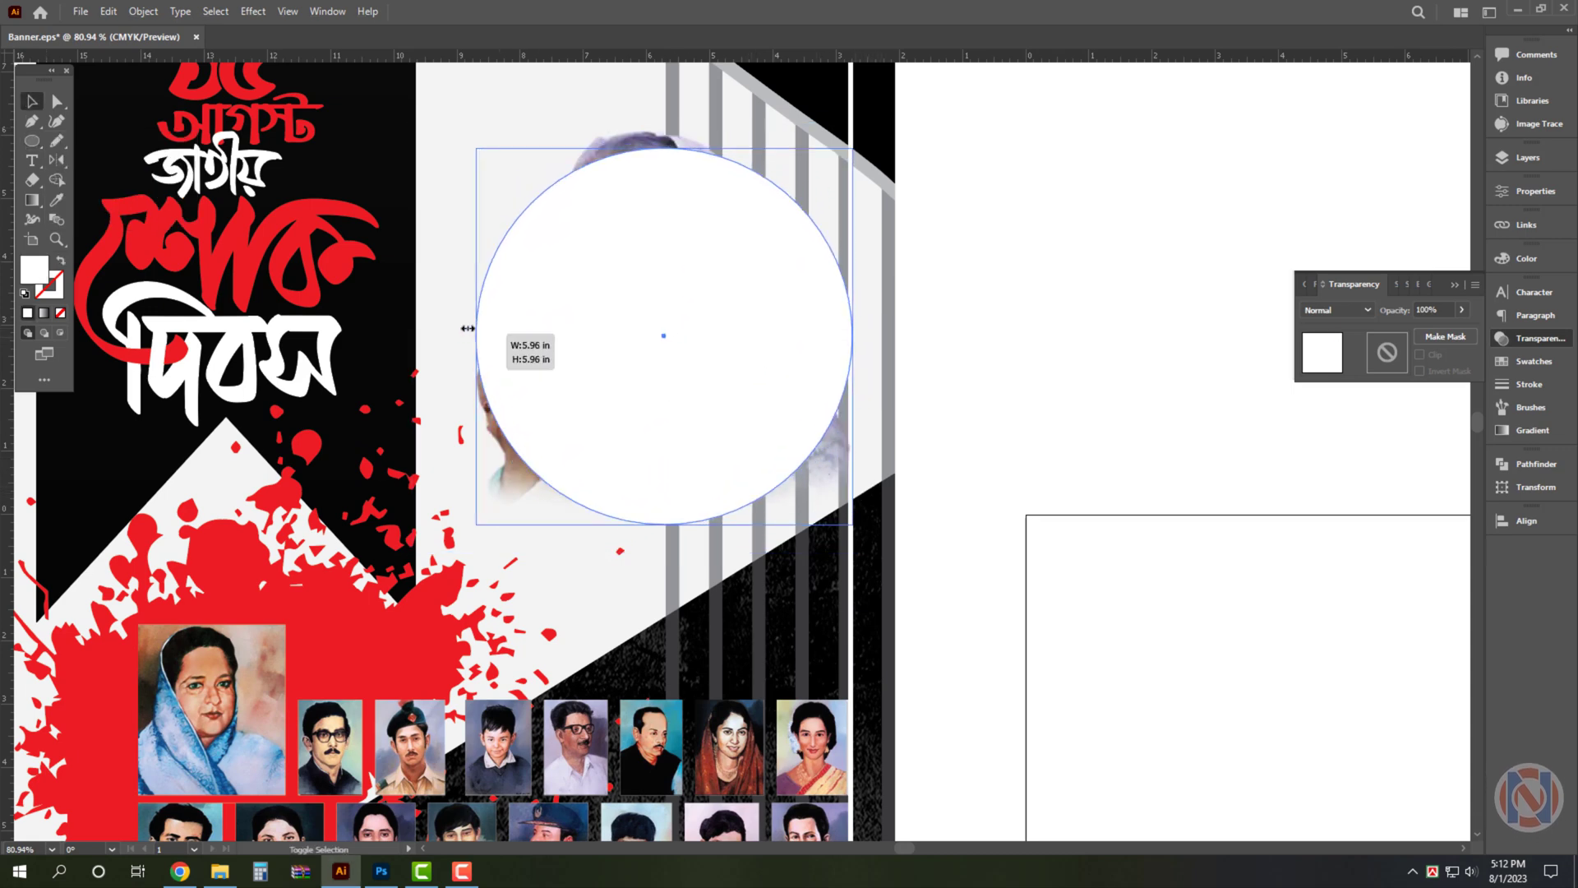
{"action": "left_click_drag", "start_coordinate": [491, 336], "coordinate": [458, 335]}
{"action": "left_click_drag", "start_coordinate": [630, 362], "coordinate": [628, 355]}
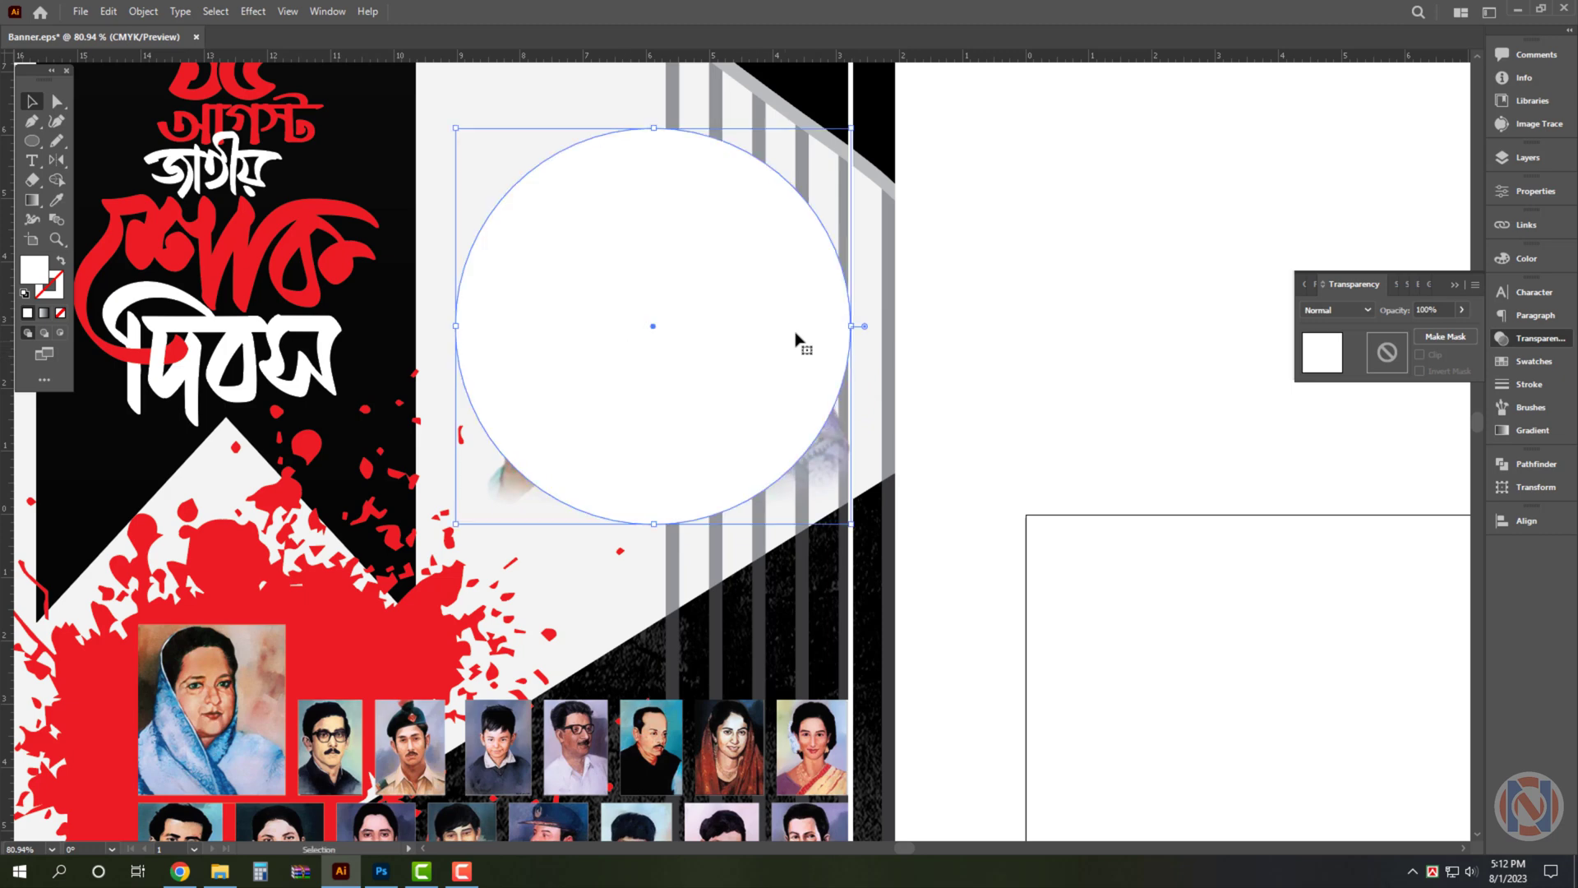
{"action": "scroll", "coordinate": [802, 346], "scroll_direction": "up", "scroll_amount": 5}
{"action": "key", "text": "i"}
{"action": "left_click", "coordinate": [785, 175]}
{"action": "key", "text": "v"}
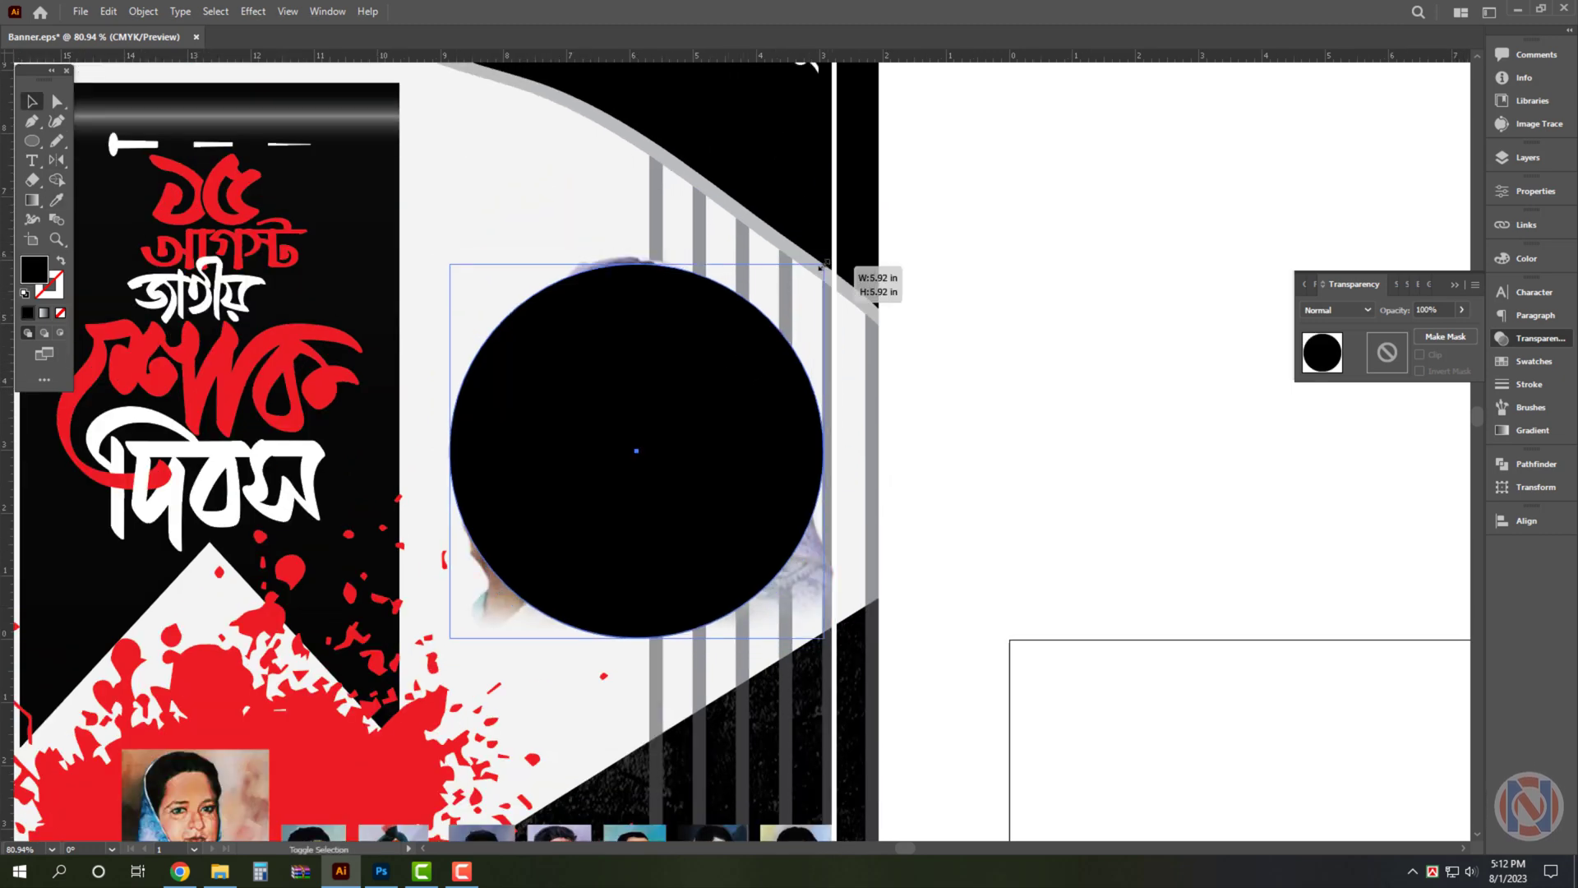
Make a slightly smaller inner circle and turn the outer circle grey to form a ring
{"action": "key", "text": "a"}
{"action": "key", "text": "v"}
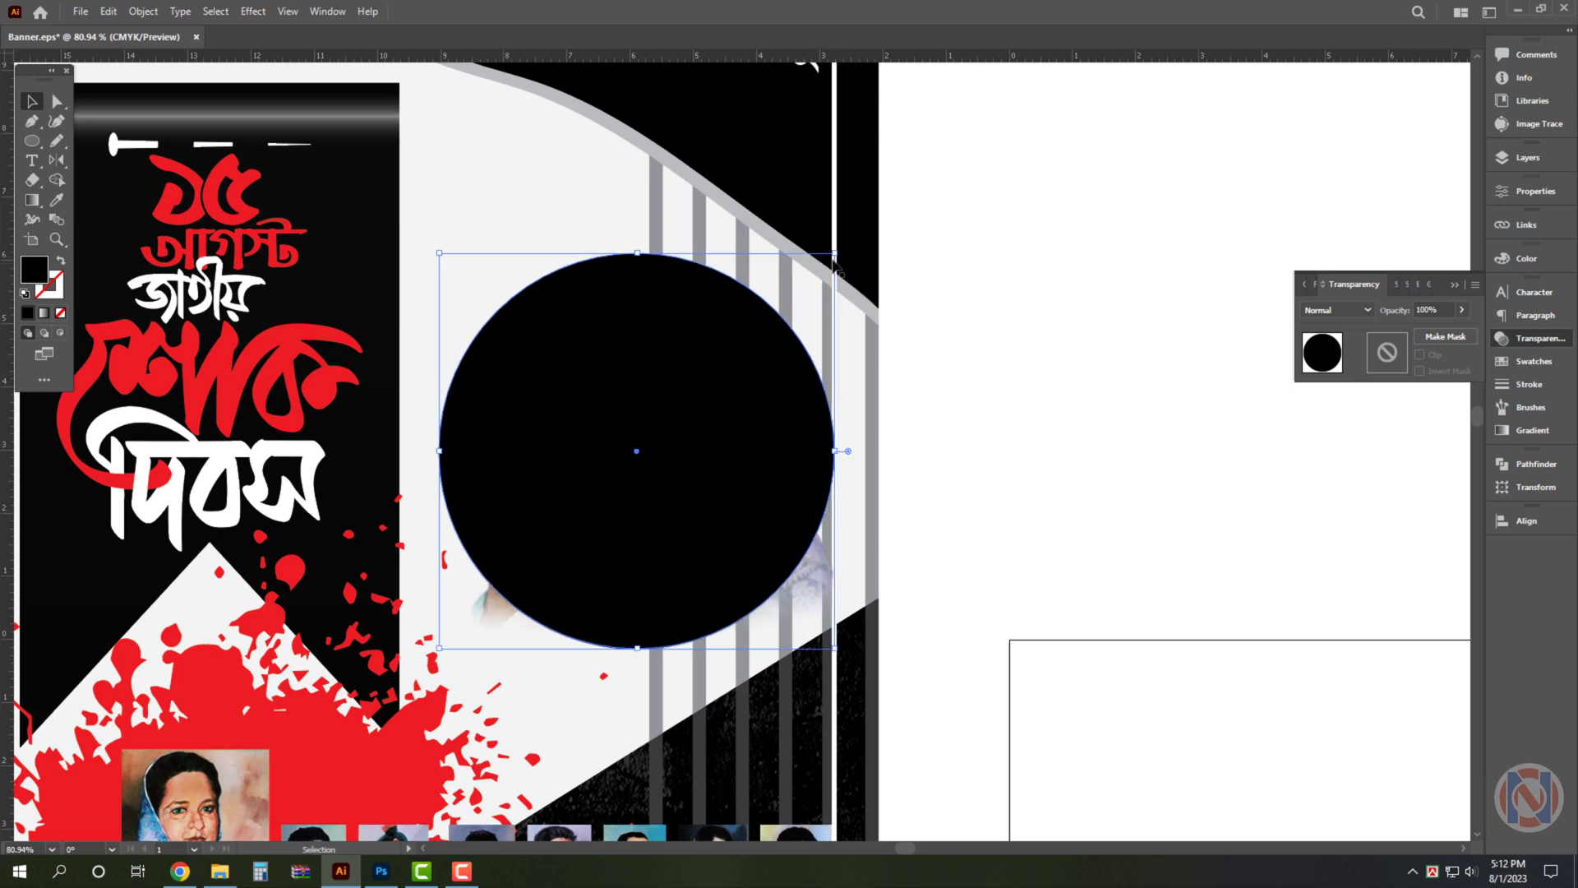
{"action": "left_click_drag", "start_coordinate": [833, 255], "coordinate": [822, 271]}
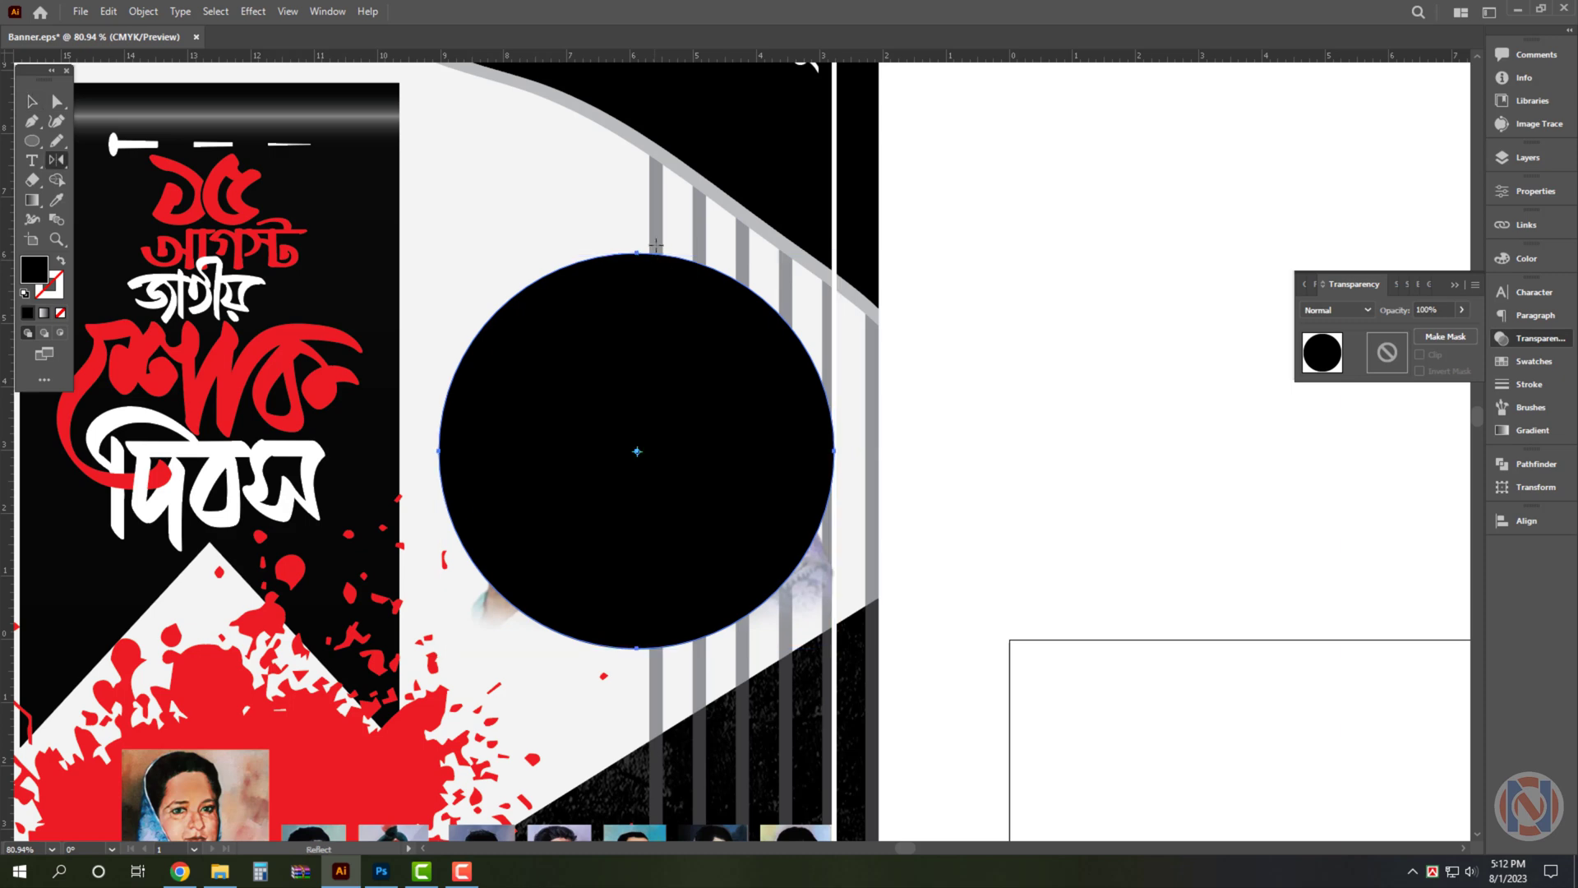
{"action": "key", "text": "i"}
{"action": "left_click", "coordinate": [656, 212]}
{"action": "key", "text": "v"}
Clip the portrait inside the inner black circle and adjust its size and position
{"action": "left_click", "coordinate": [699, 548]}
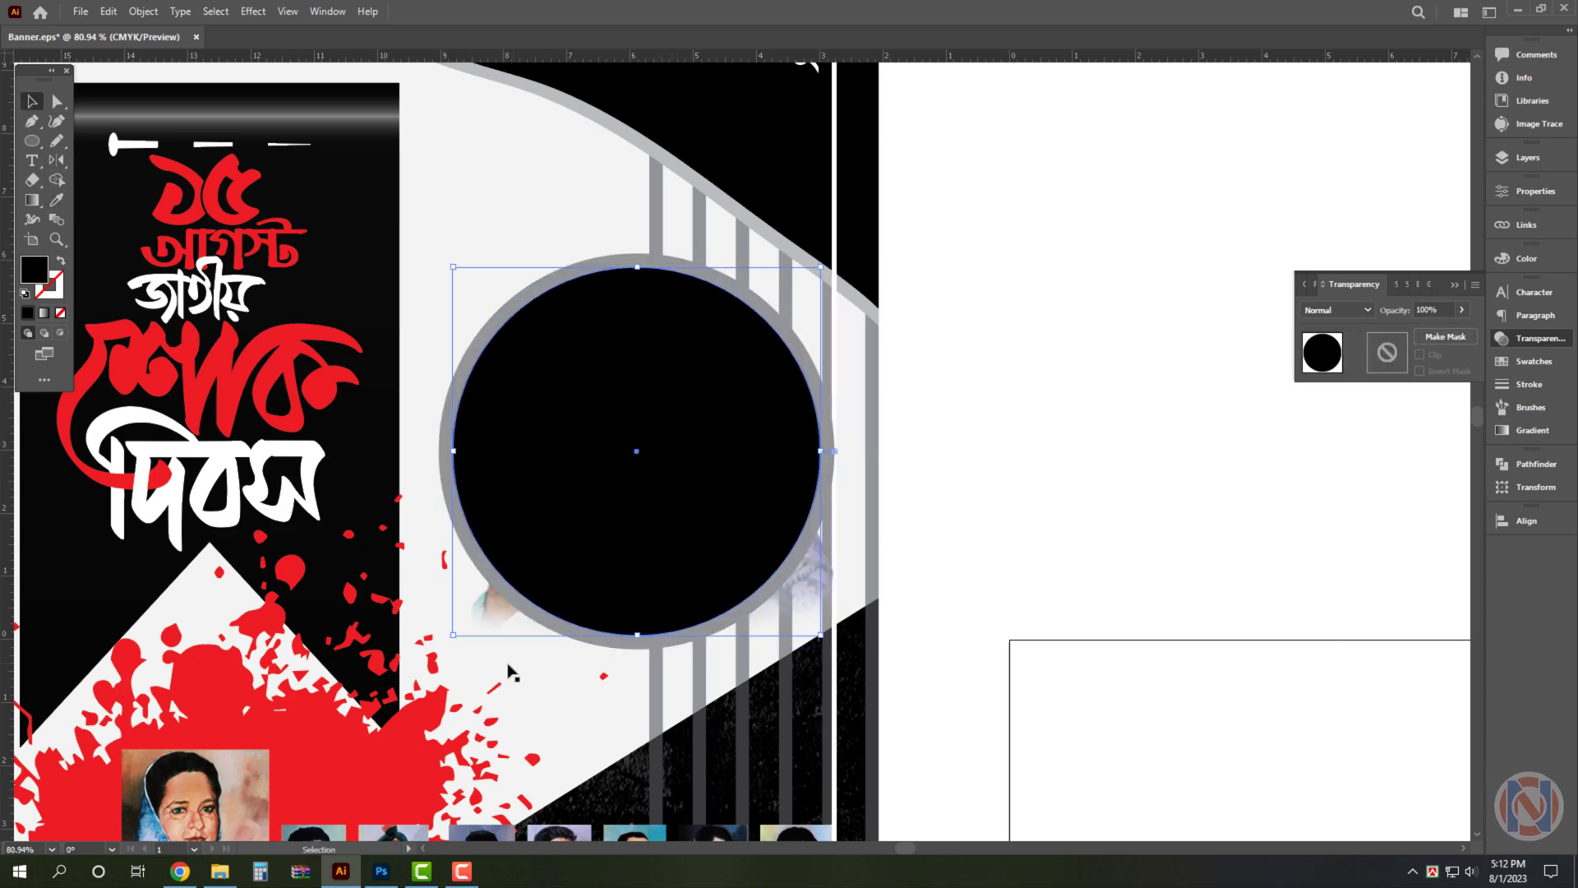
{"action": "left_click", "coordinate": [826, 575], "text": "shift"}
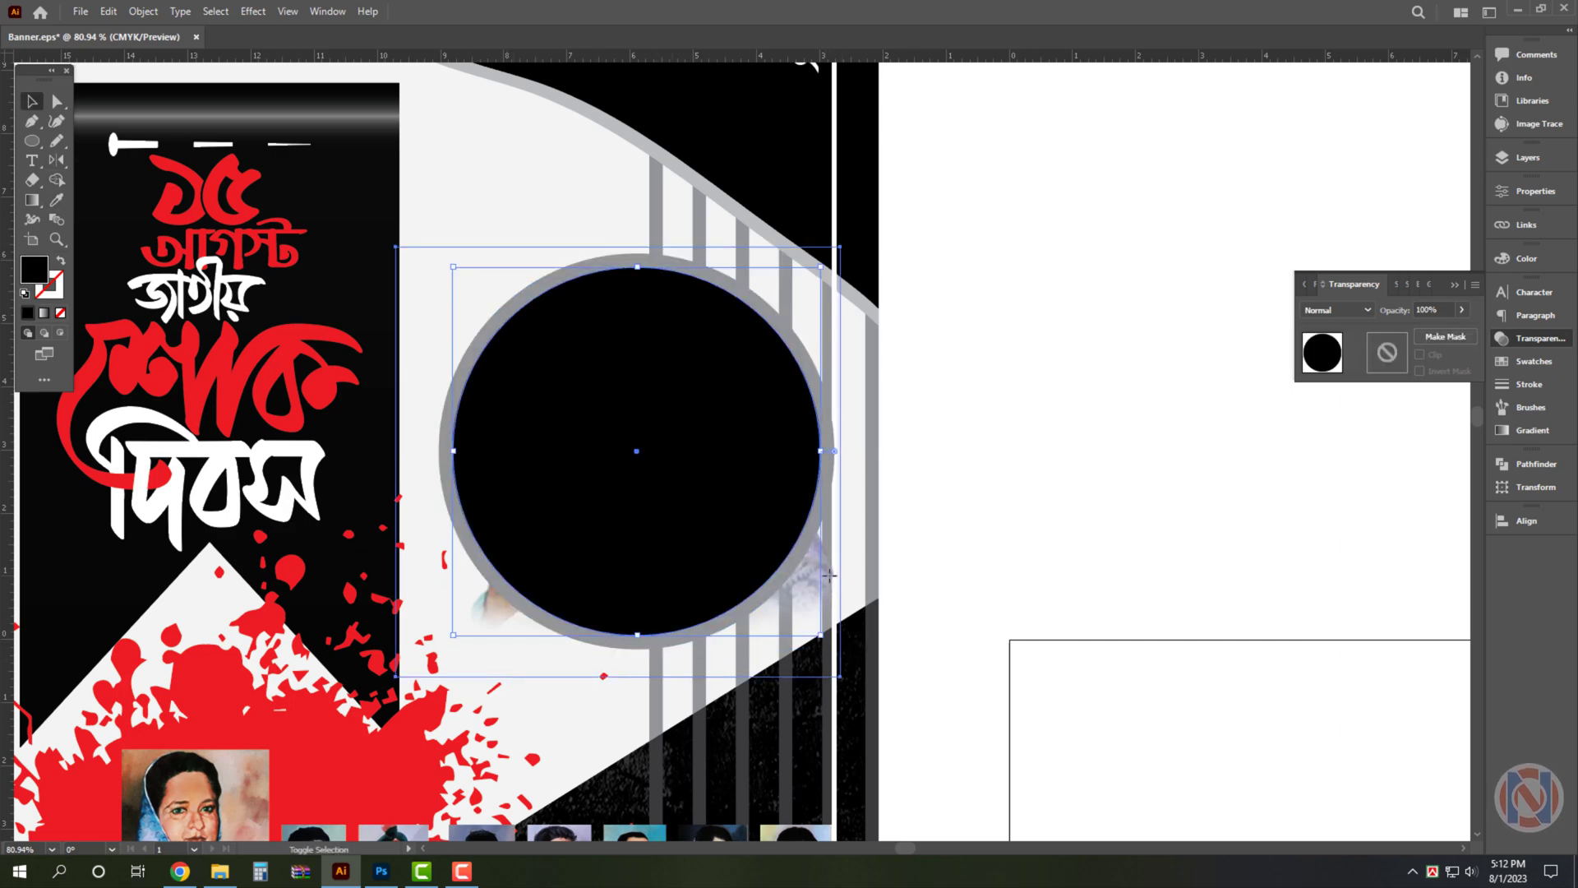
{"action": "key", "text": "ctrl+7"}
{"action": "double_click", "coordinate": [717, 458]}
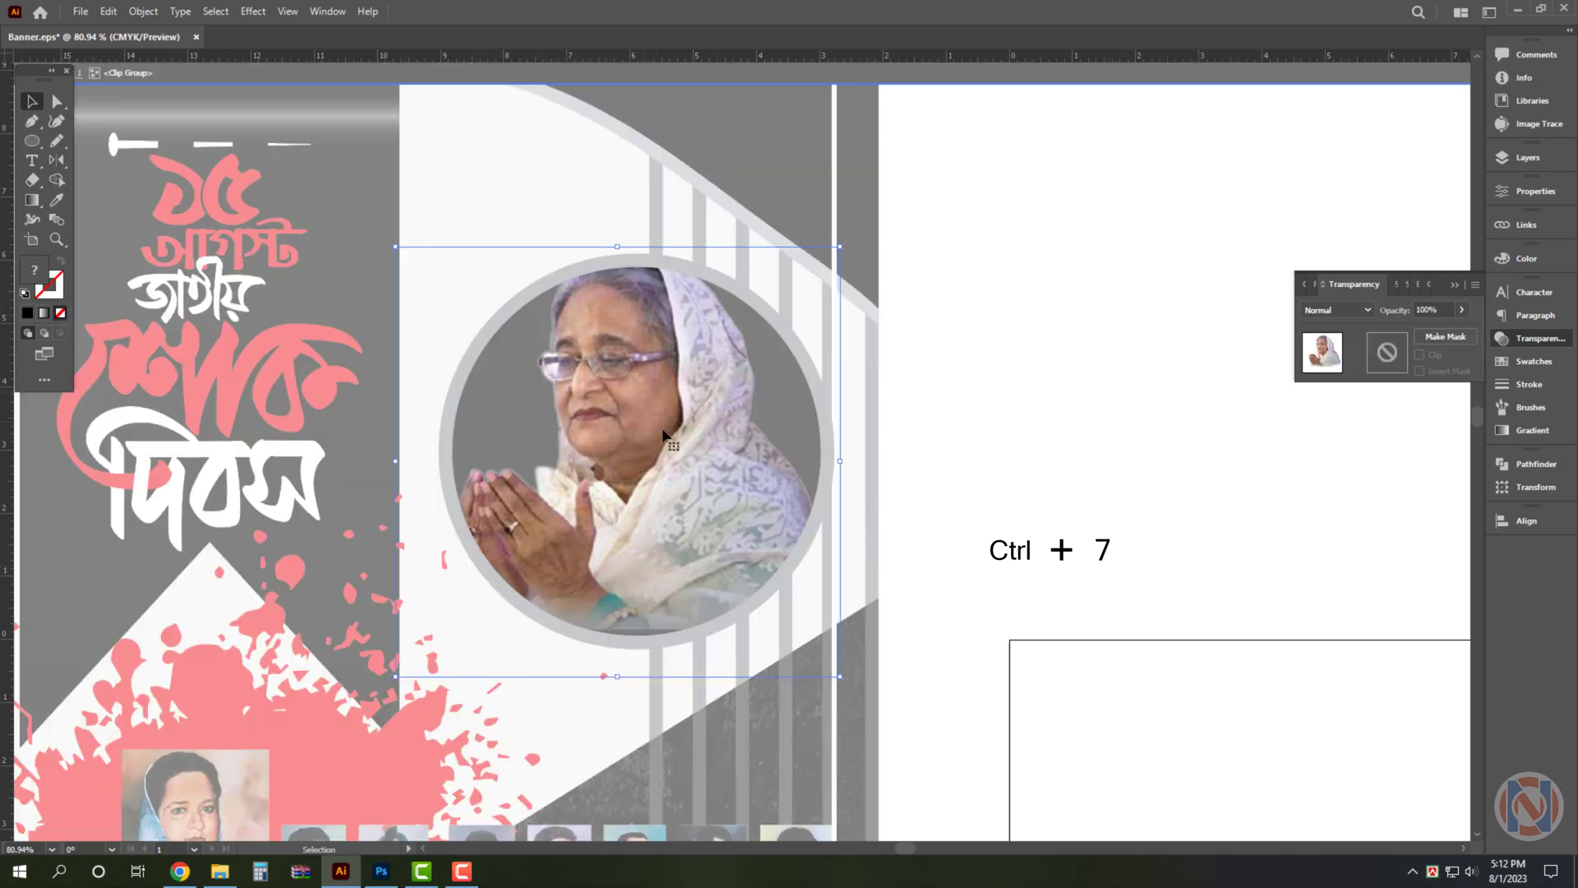
{"action": "left_click_drag", "start_coordinate": [618, 312], "coordinate": [632, 274]}
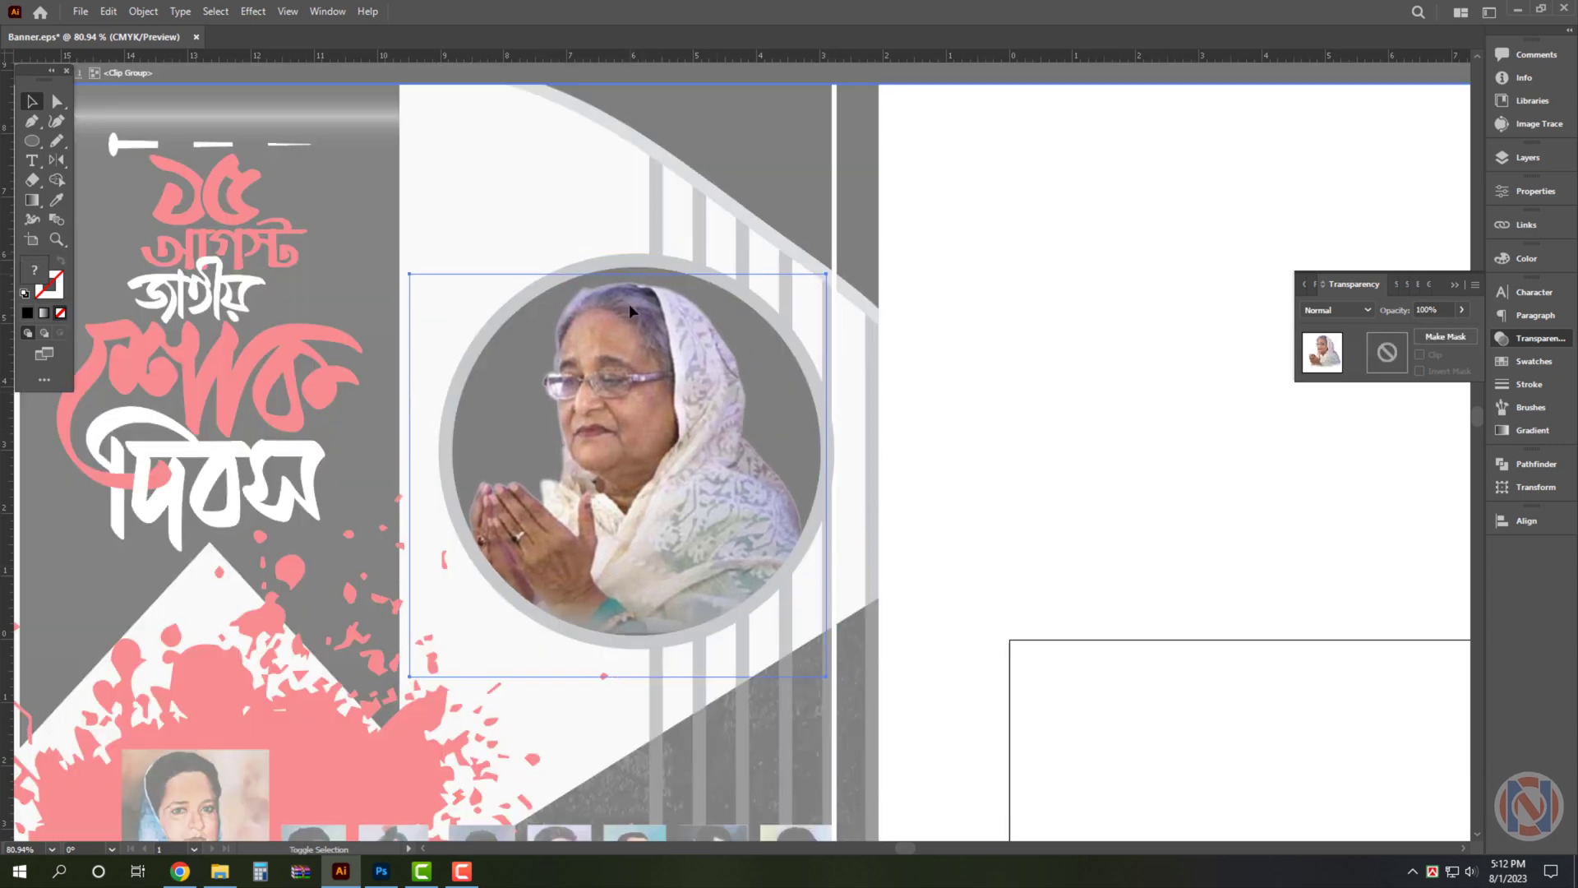
{"action": "left_click_drag", "start_coordinate": [617, 675], "coordinate": [626, 688]}
{"action": "left_click_drag", "start_coordinate": [676, 513], "coordinate": [691, 516]}
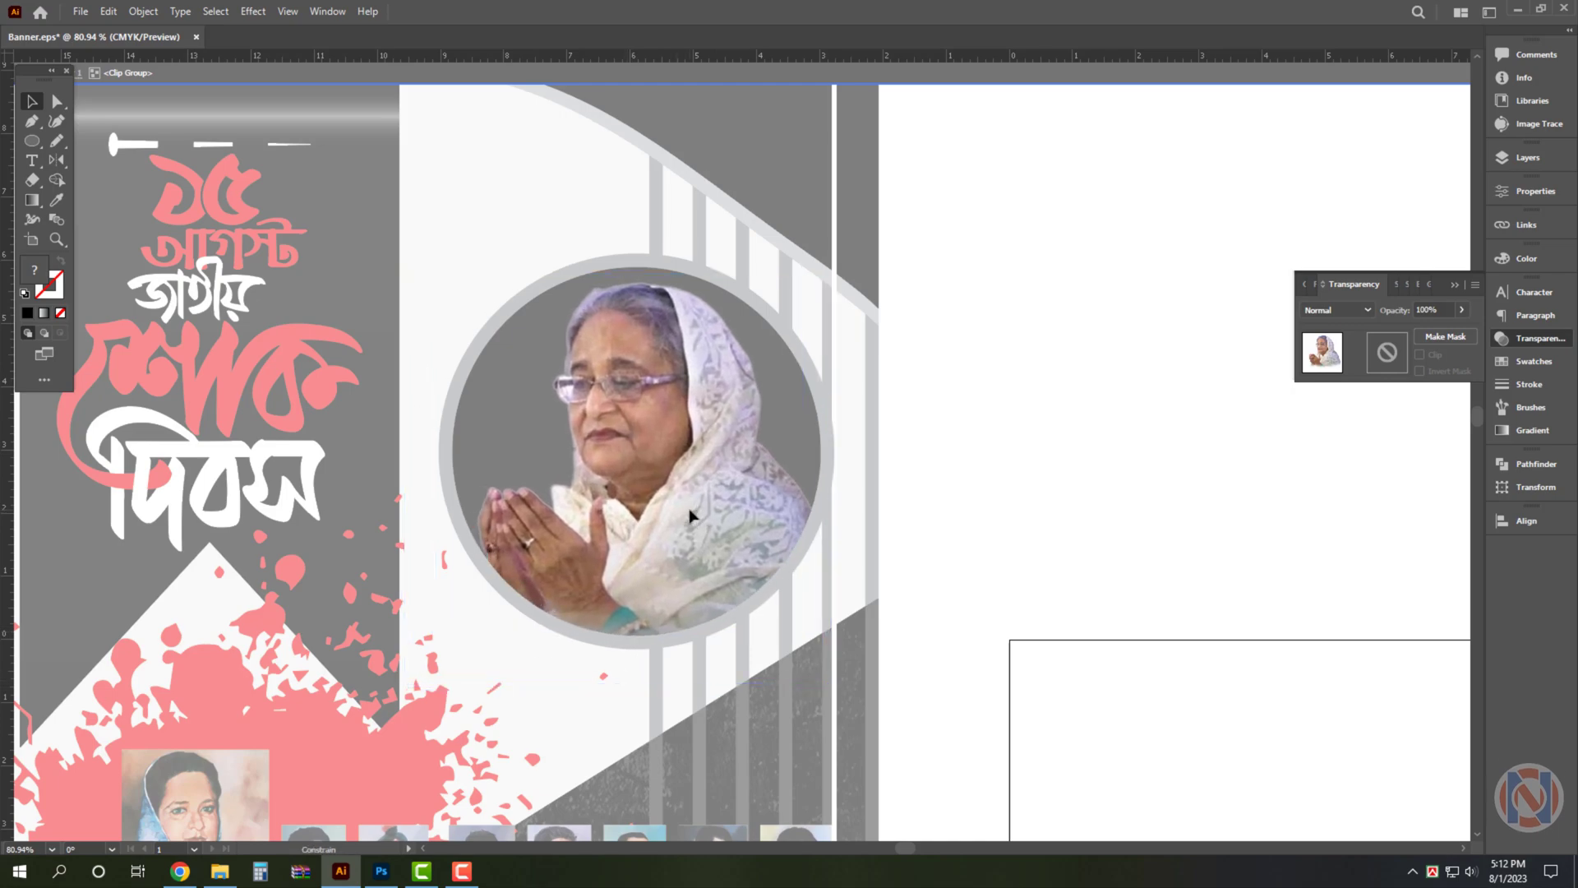
{"action": "double_click", "coordinate": [1000, 317]}
Move the cartoon man into the poster's bottom-left corner and enlarge him
{"action": "scroll", "coordinate": [1001, 320], "scroll_direction": "down", "scroll_amount": 3}
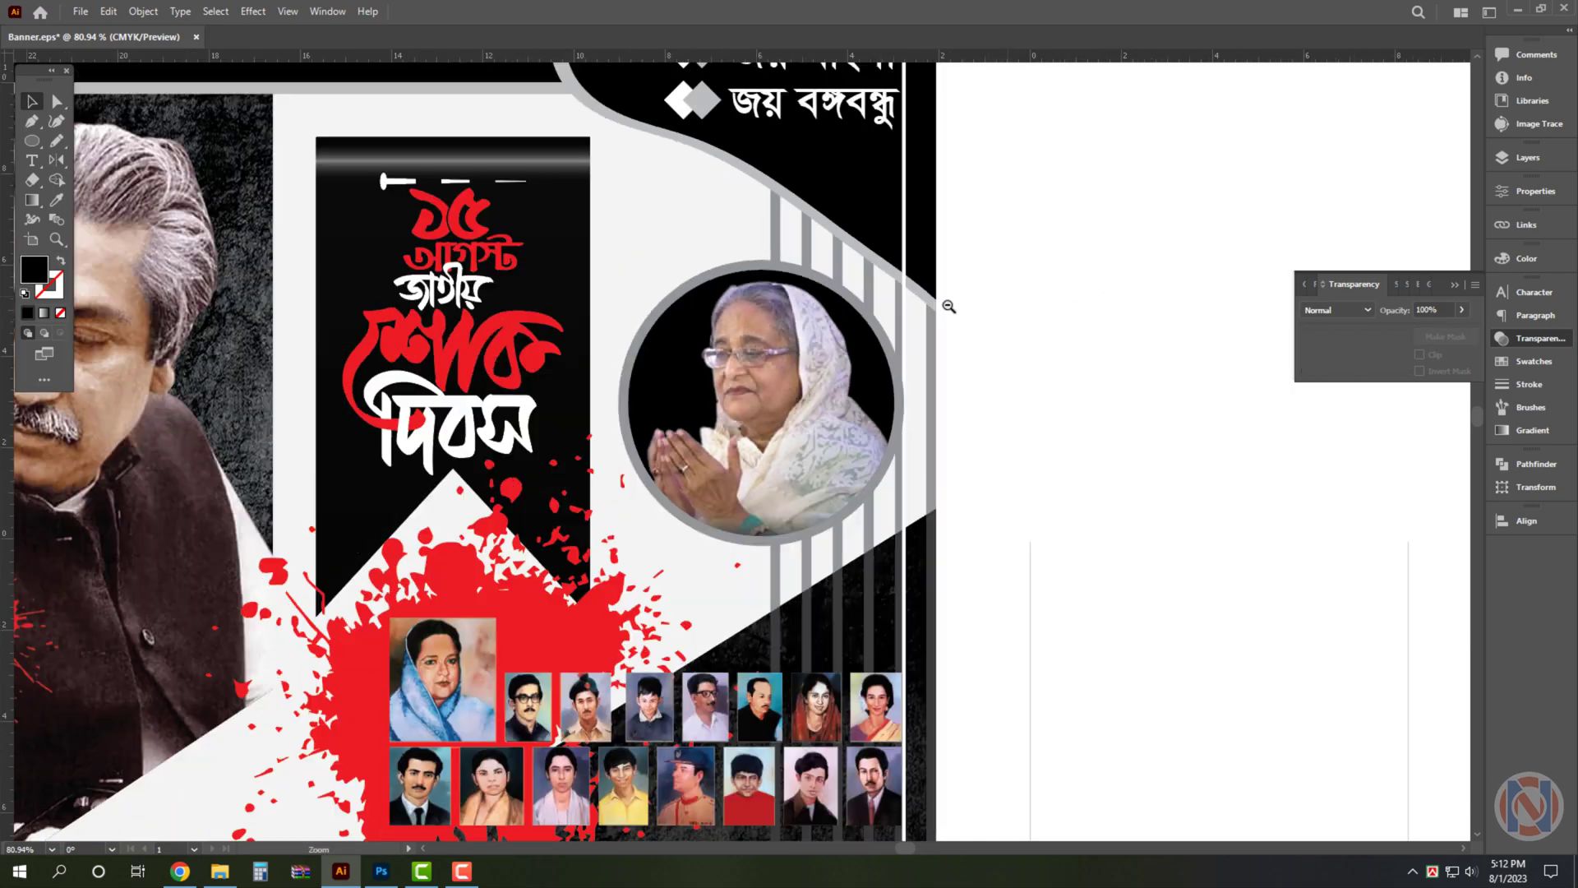
{"action": "scroll", "coordinate": [1020, 337], "scroll_direction": "down", "scroll_amount": 2}
{"action": "scroll", "coordinate": [1036, 354], "scroll_direction": "down", "scroll_amount": 1}
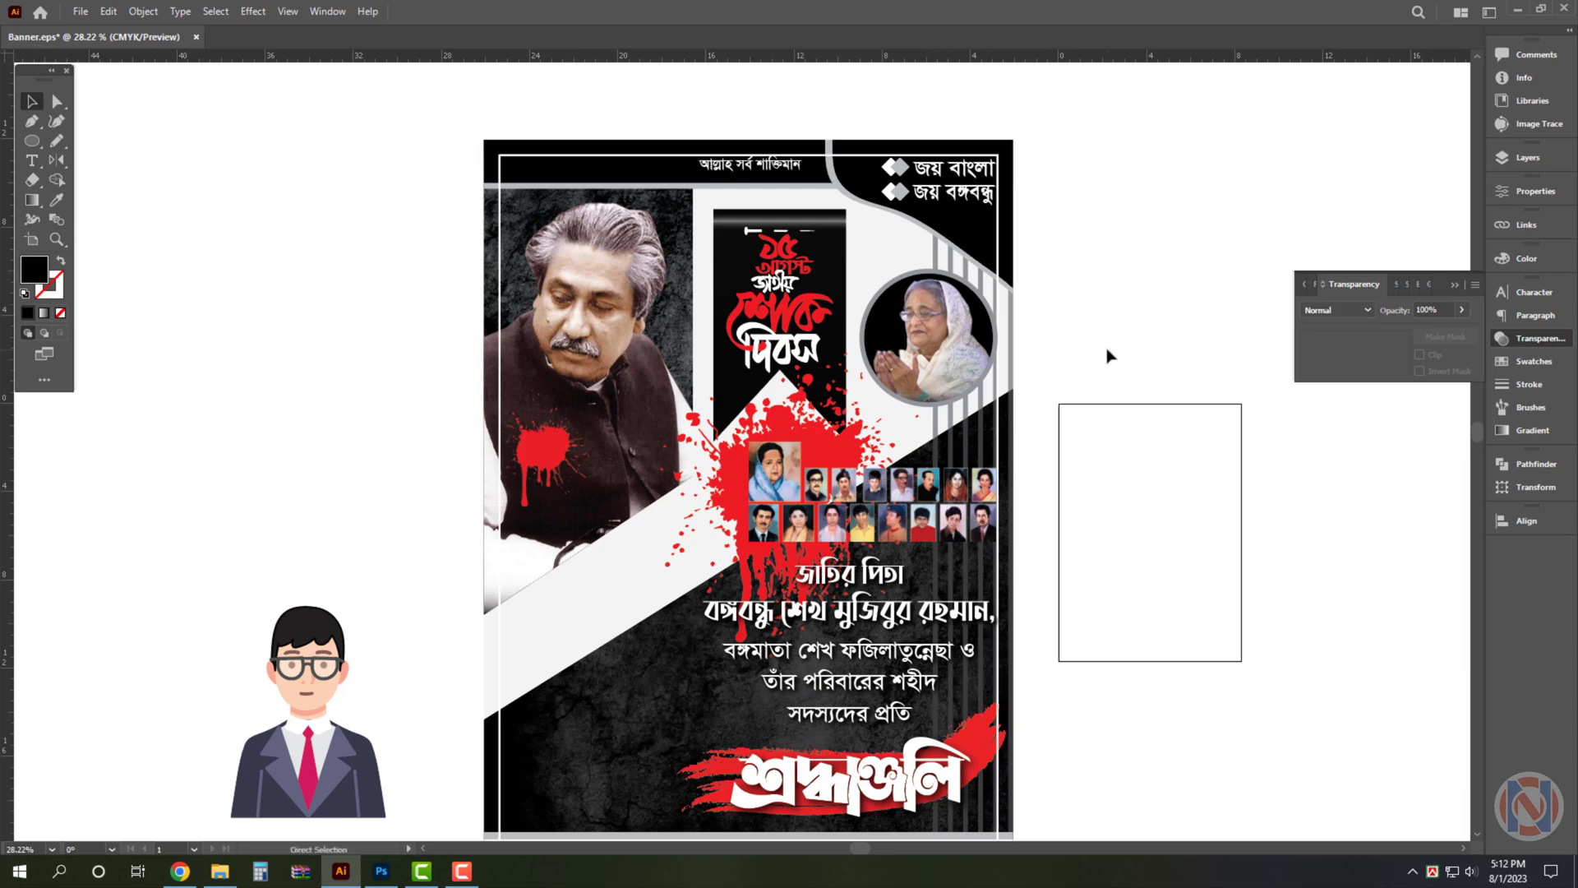
{"action": "scroll", "coordinate": [1101, 428], "scroll_direction": "down", "scroll_amount": 1}
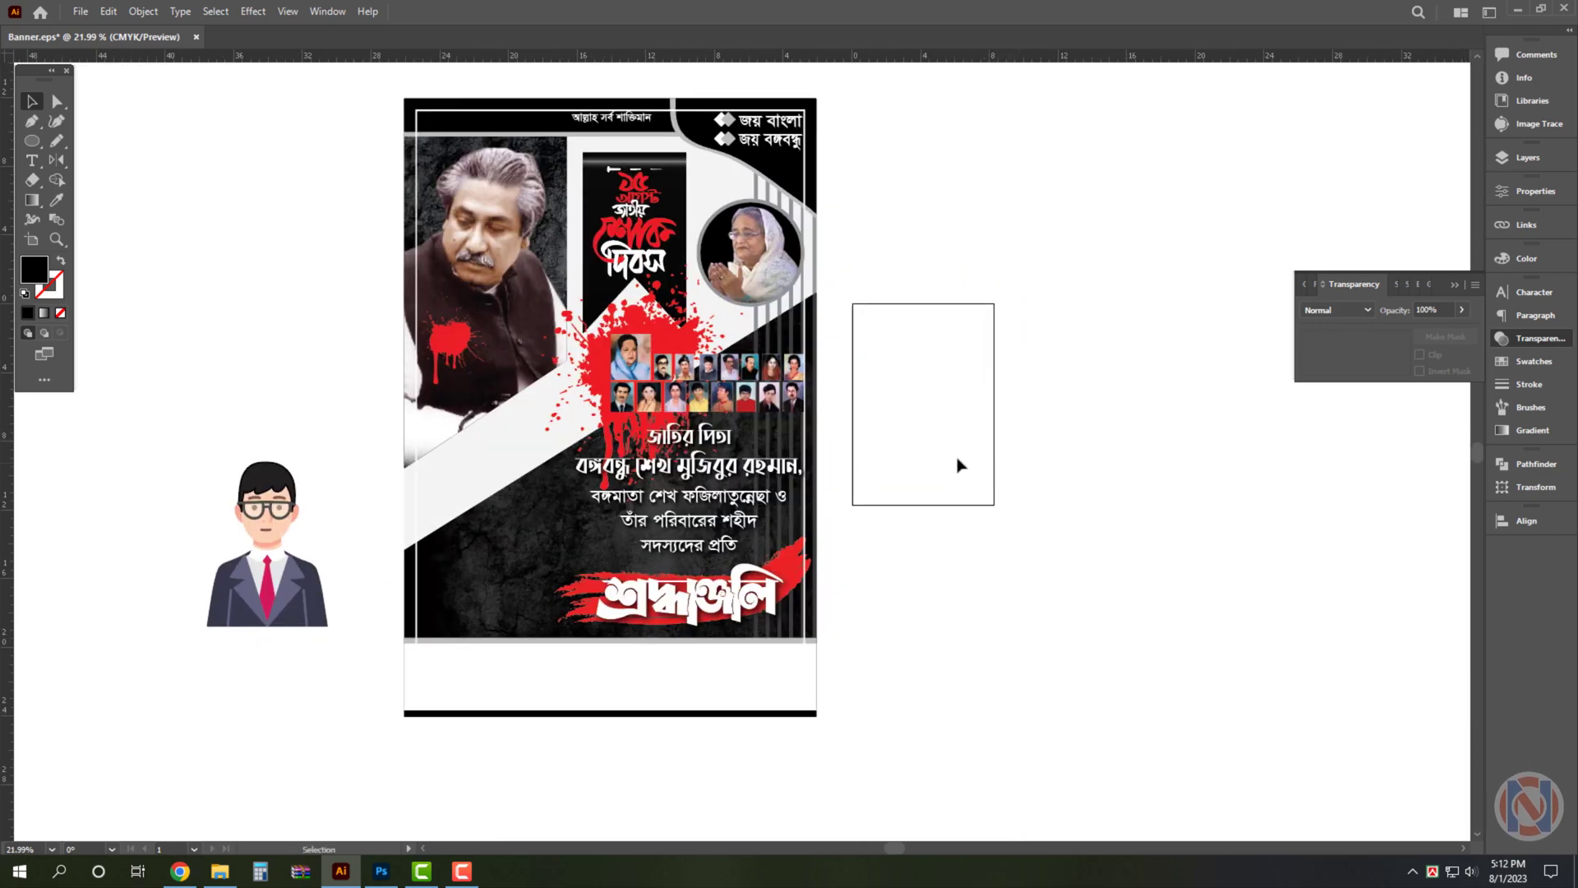
{"action": "left_click_drag", "start_coordinate": [210, 596], "coordinate": [428, 600]}
{"action": "scroll", "coordinate": [442, 609], "scroll_direction": "up", "scroll_amount": 2}
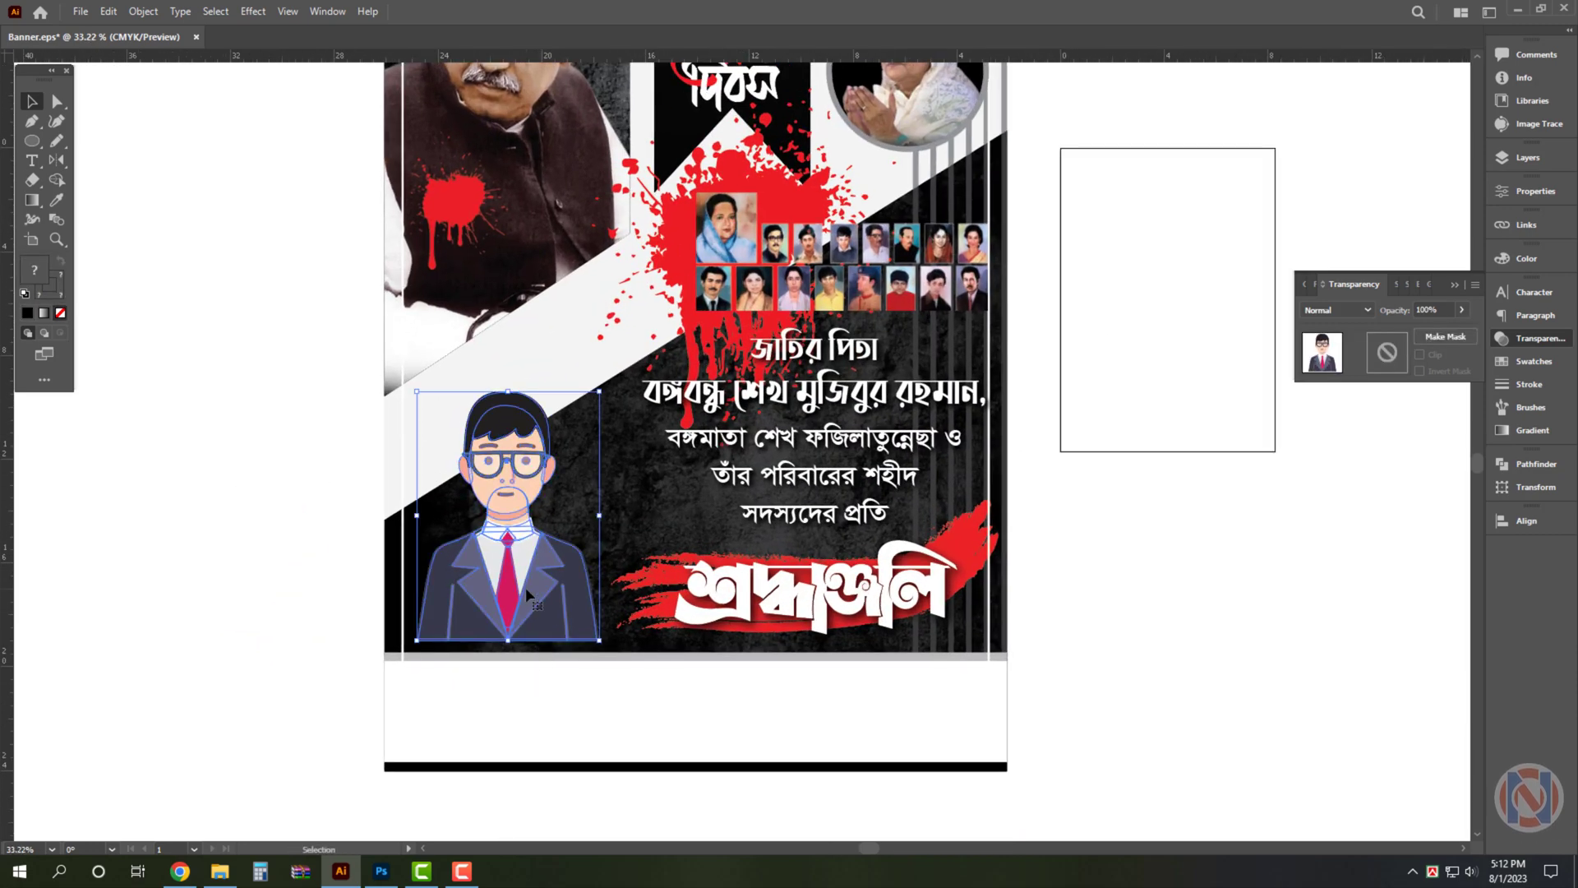
{"action": "left_click", "coordinate": [543, 663]}
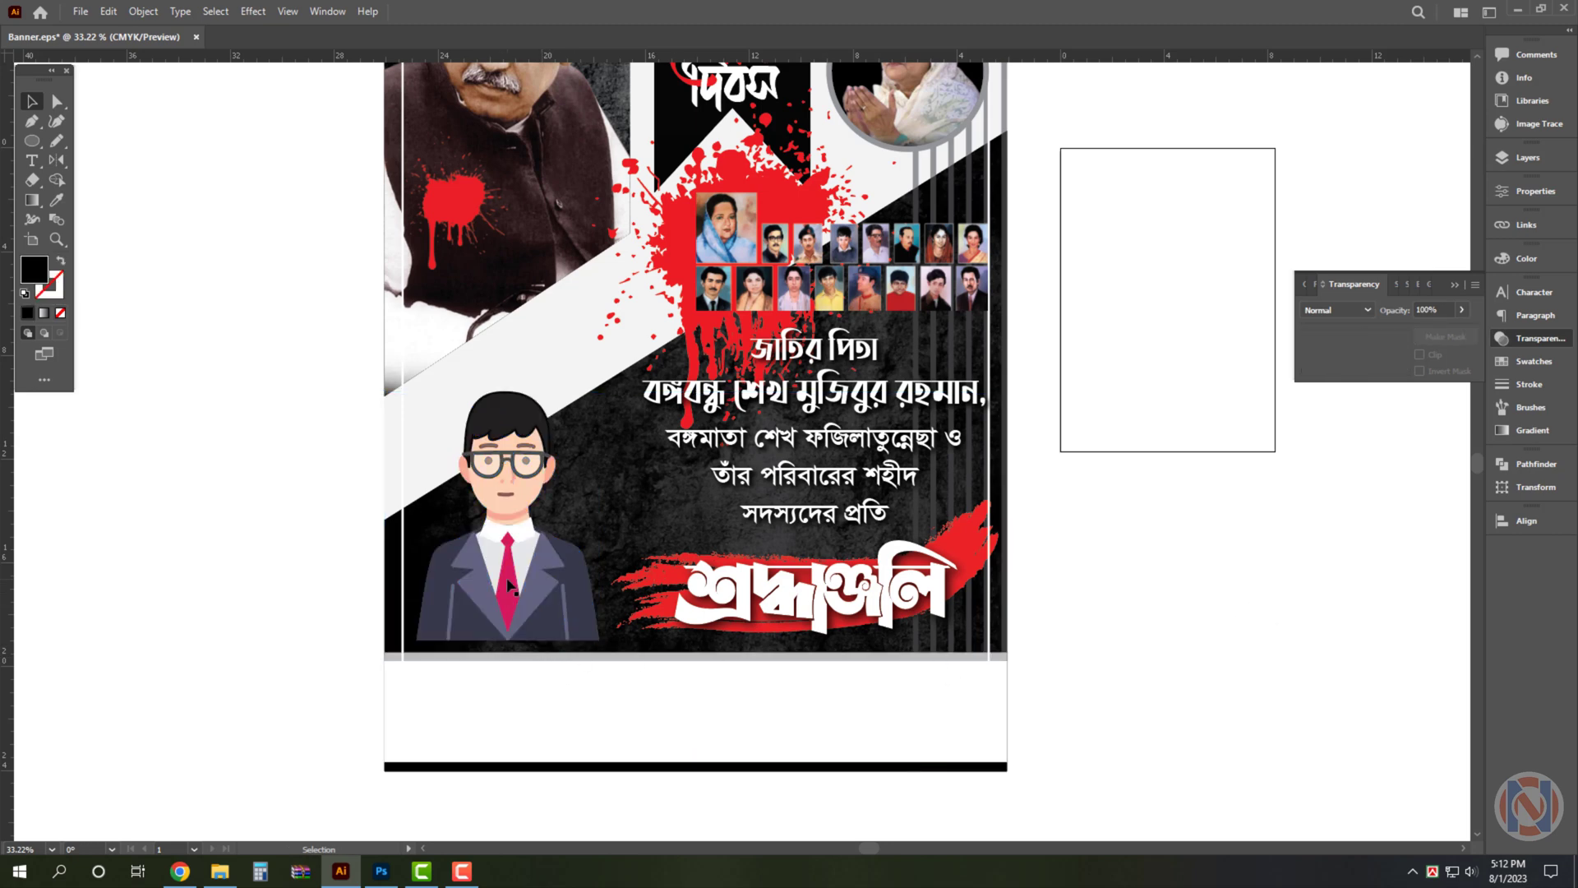
{"action": "left_click", "coordinate": [505, 489]}
{"action": "left_click_drag", "start_coordinate": [511, 392], "coordinate": [511, 345]}
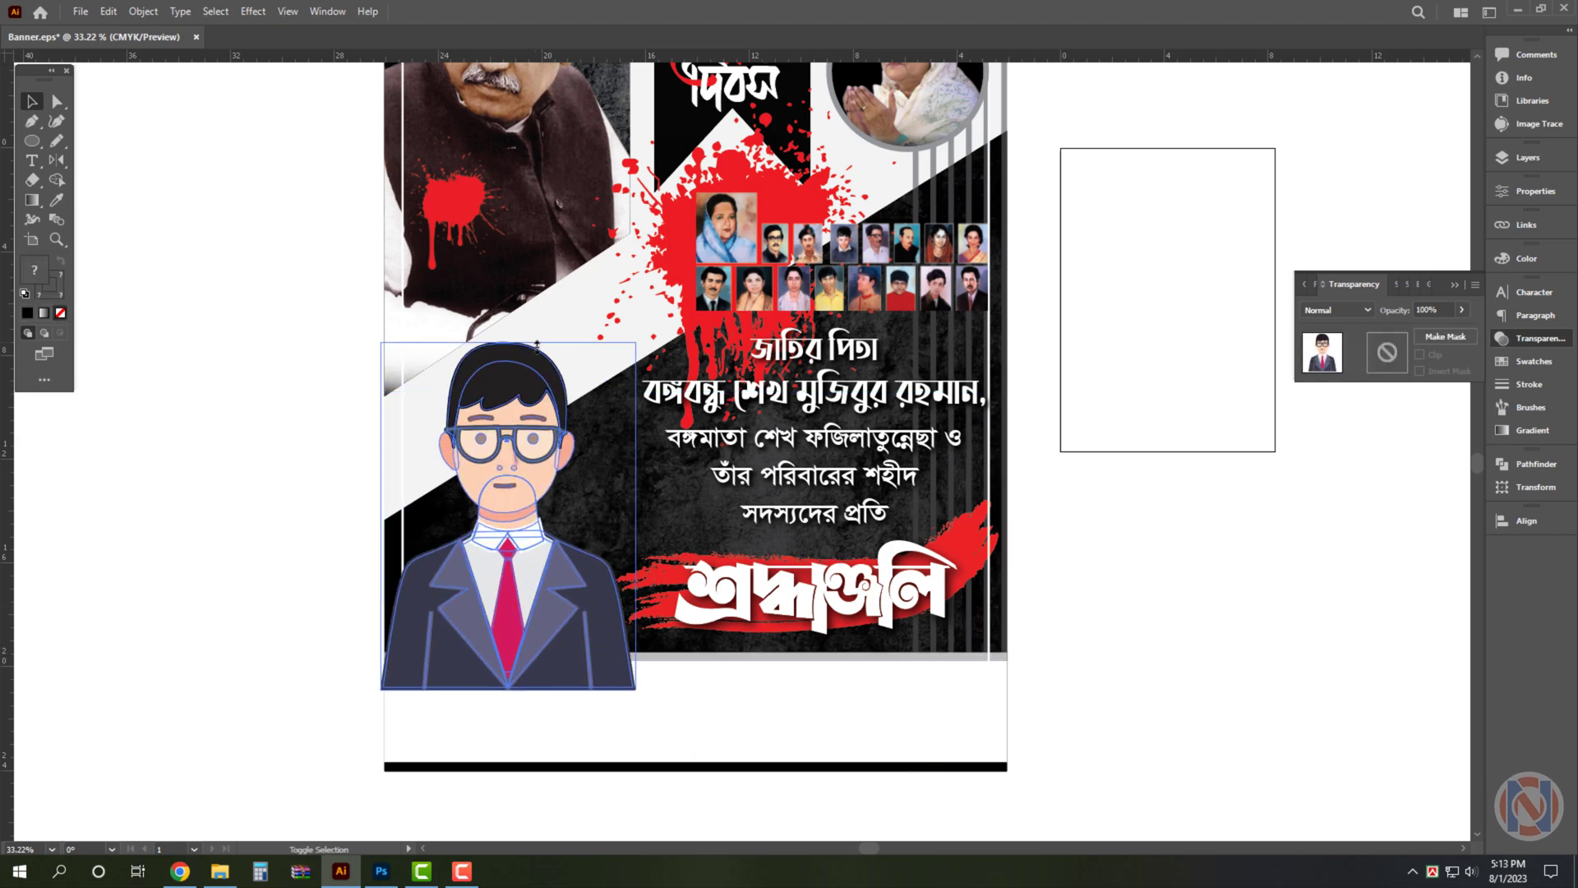
{"action": "scroll", "coordinate": [518, 551], "scroll_direction": "down", "scroll_amount": 2}
{"action": "scroll", "coordinate": [518, 551], "scroll_direction": "down", "scroll_amount": 1}
{"action": "left_click_drag", "start_coordinate": [511, 529], "coordinate": [510, 581]}
{"action": "left_click", "coordinate": [761, 510]}
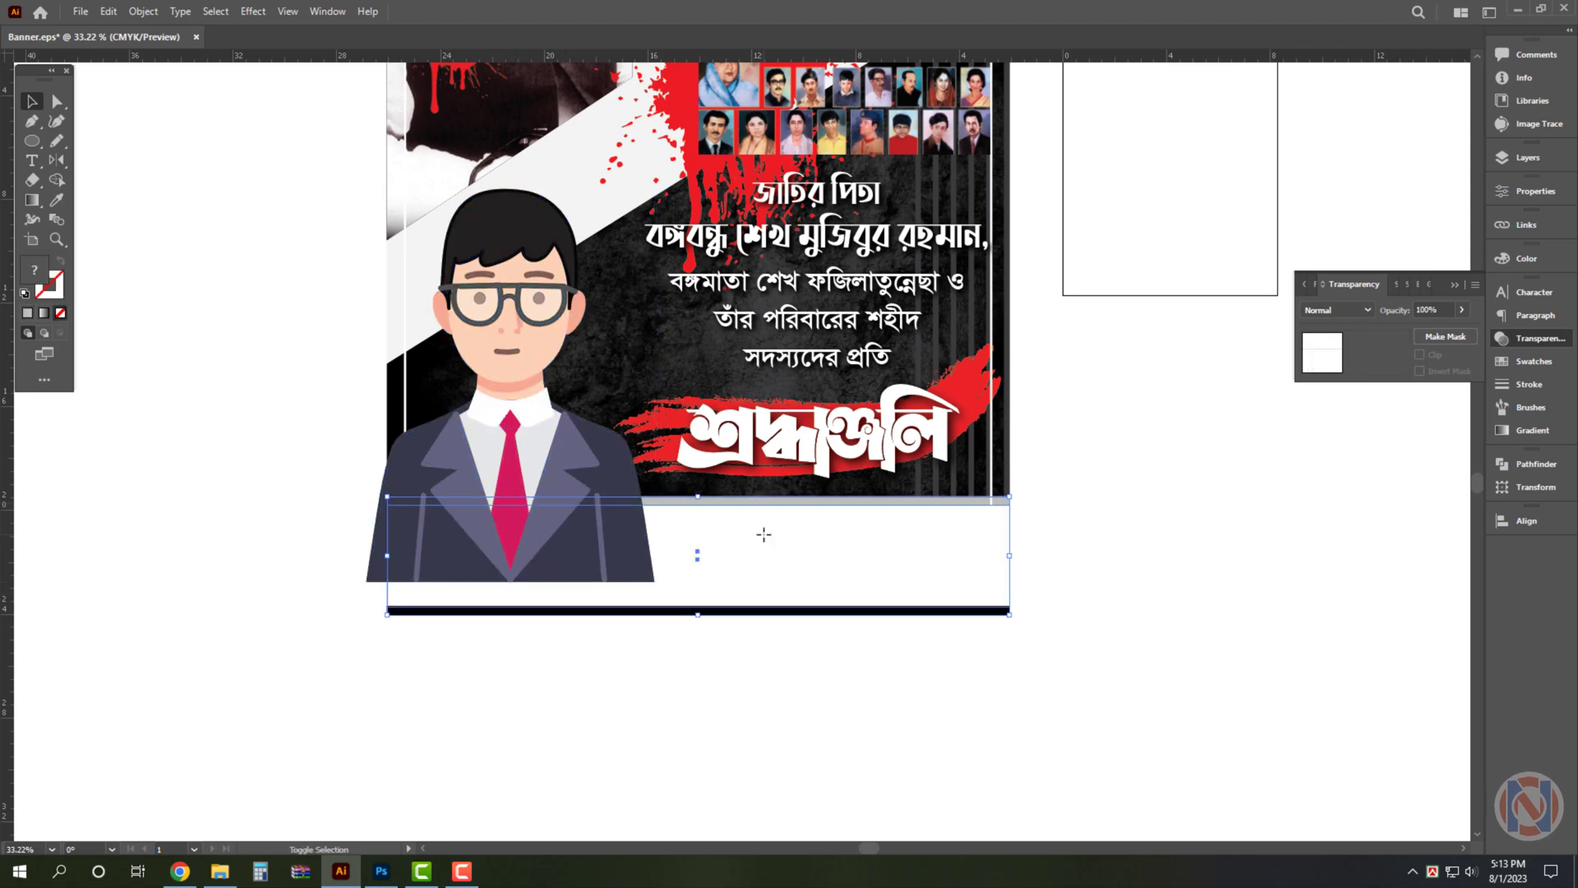
Bring the white bottom strip in front of the cartoon man's lower body
{"action": "left_click", "coordinate": [963, 612], "text": "shift"}
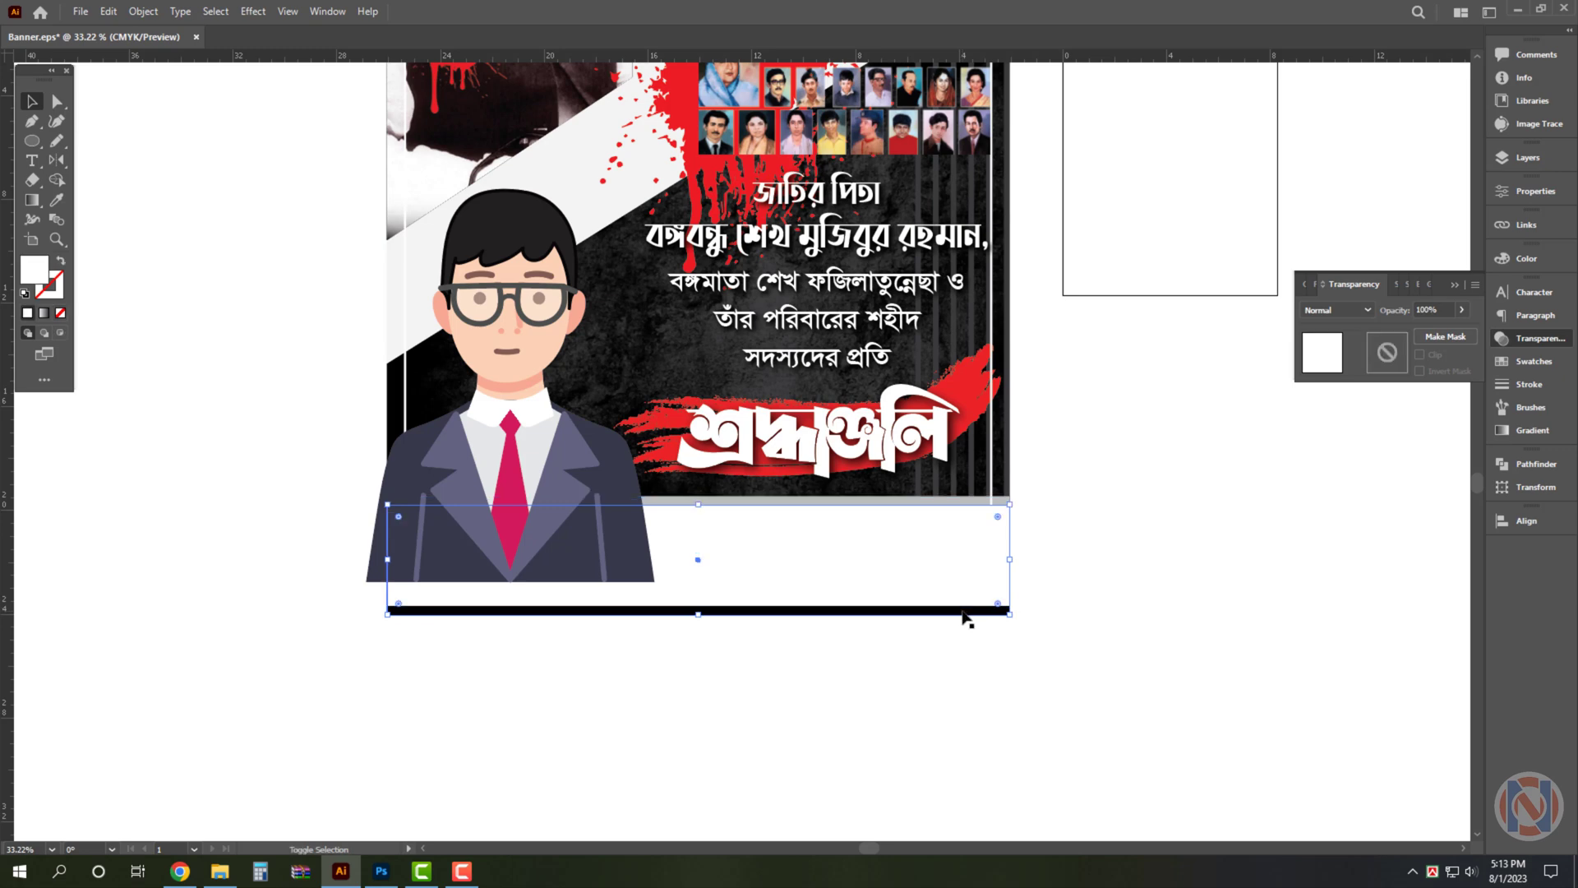
{"action": "left_click", "coordinate": [964, 612]}
{"action": "left_click", "coordinate": [963, 503], "text": "shift"}
{"action": "key", "text": "a"}
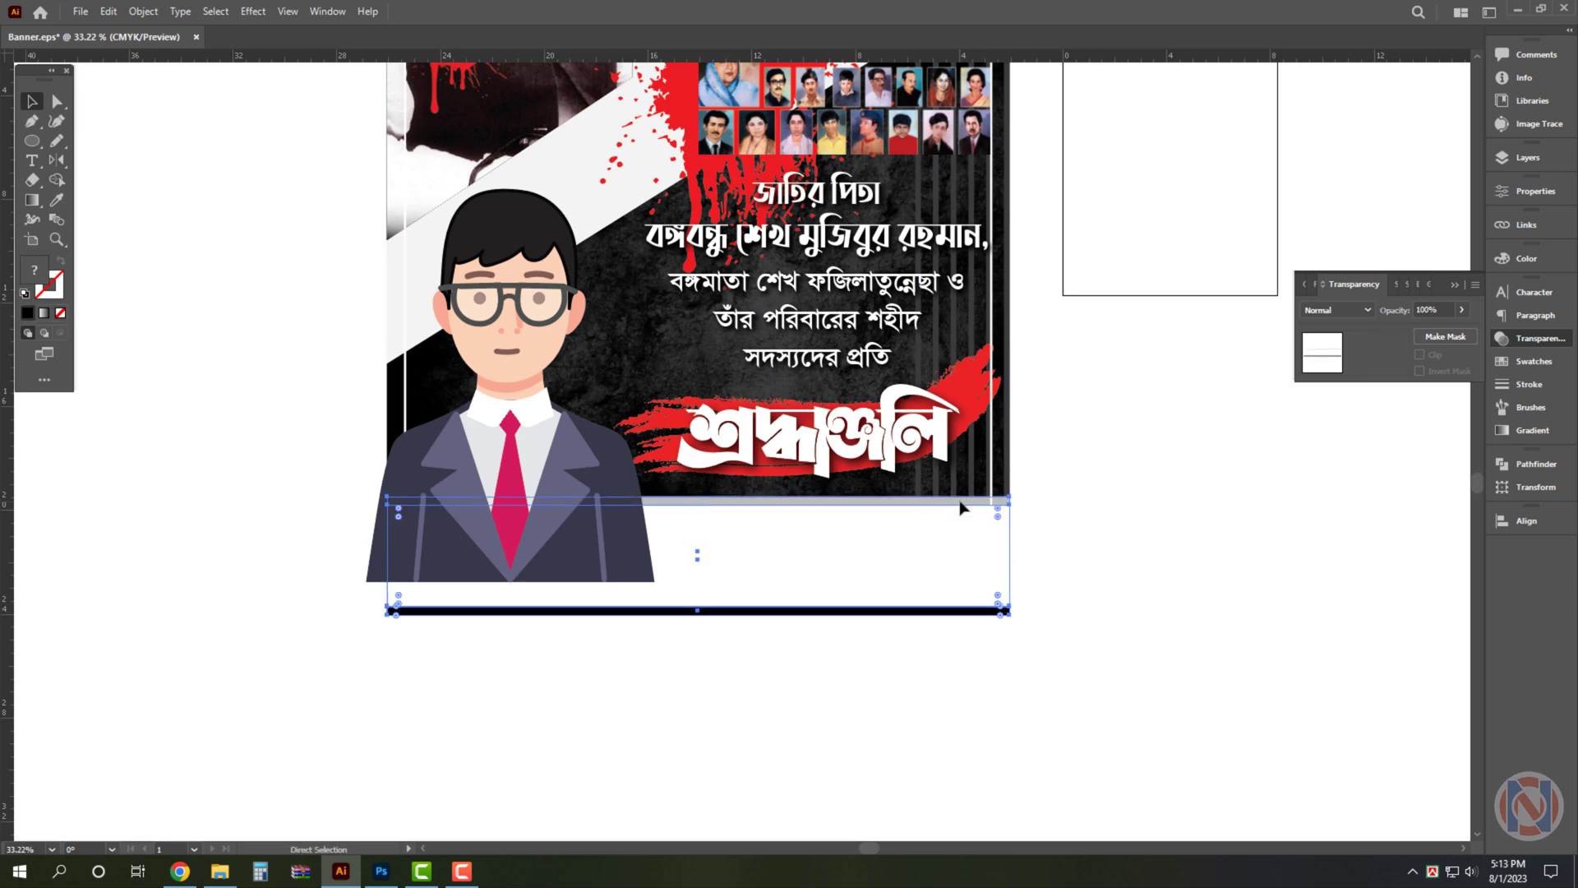
{"action": "key", "text": "ctrl+shift+bracketright"}
{"action": "scroll", "coordinate": [742, 522], "scroll_direction": "down", "scroll_amount": 2}
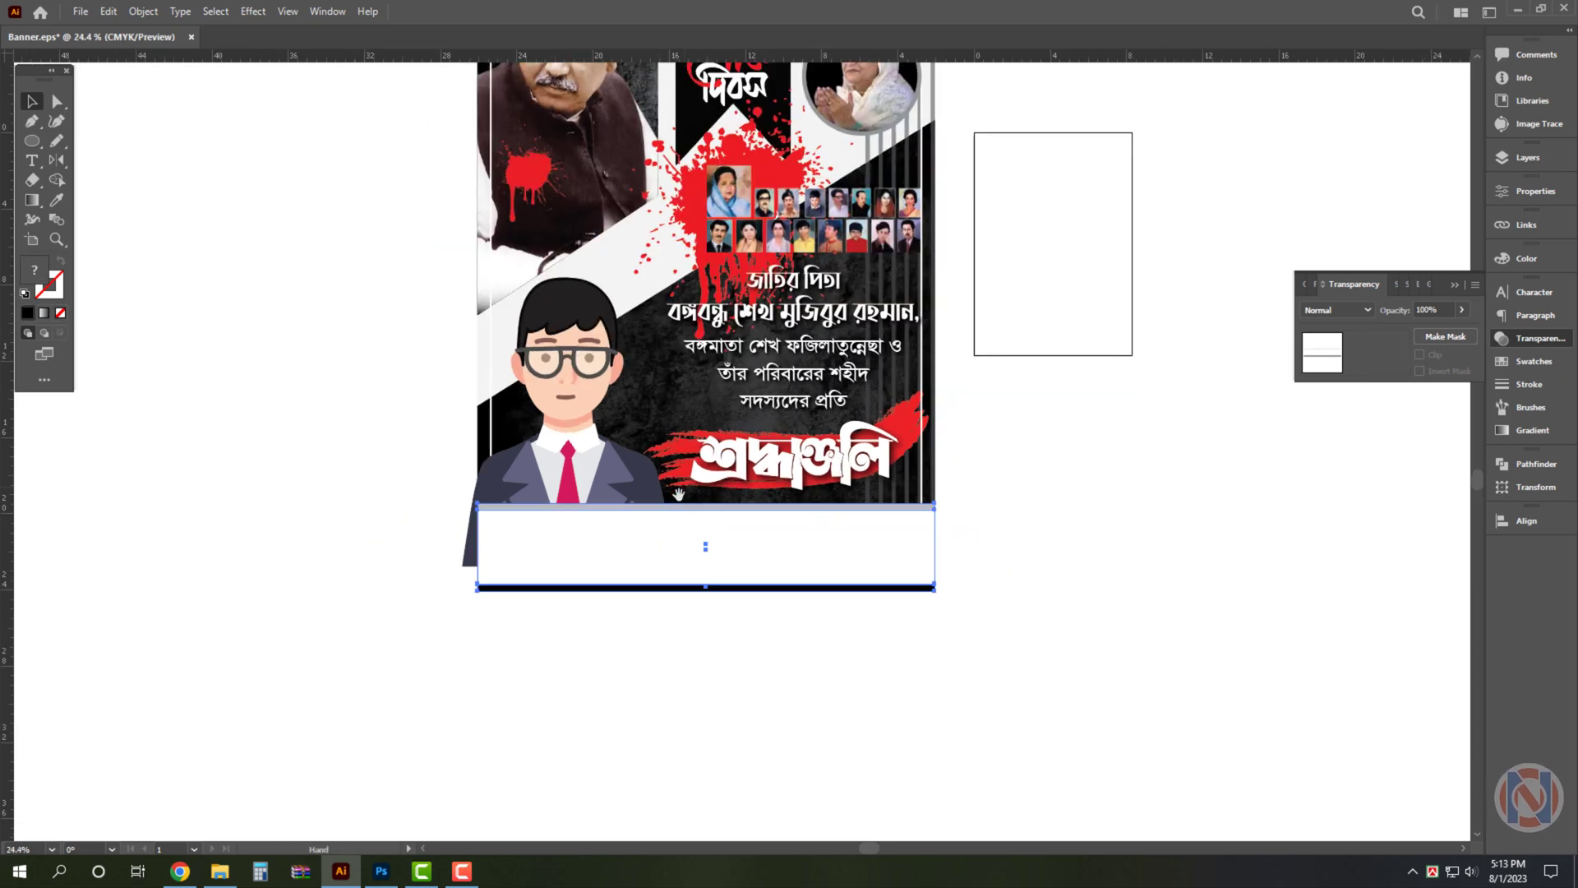
{"action": "scroll", "coordinate": [1017, 426], "scroll_direction": "down", "scroll_amount": 2}
Bring the banner's rectangular frame to the very front of the artwork
{"action": "left_click", "coordinate": [882, 157]}
{"action": "left_click", "coordinate": [864, 129]}
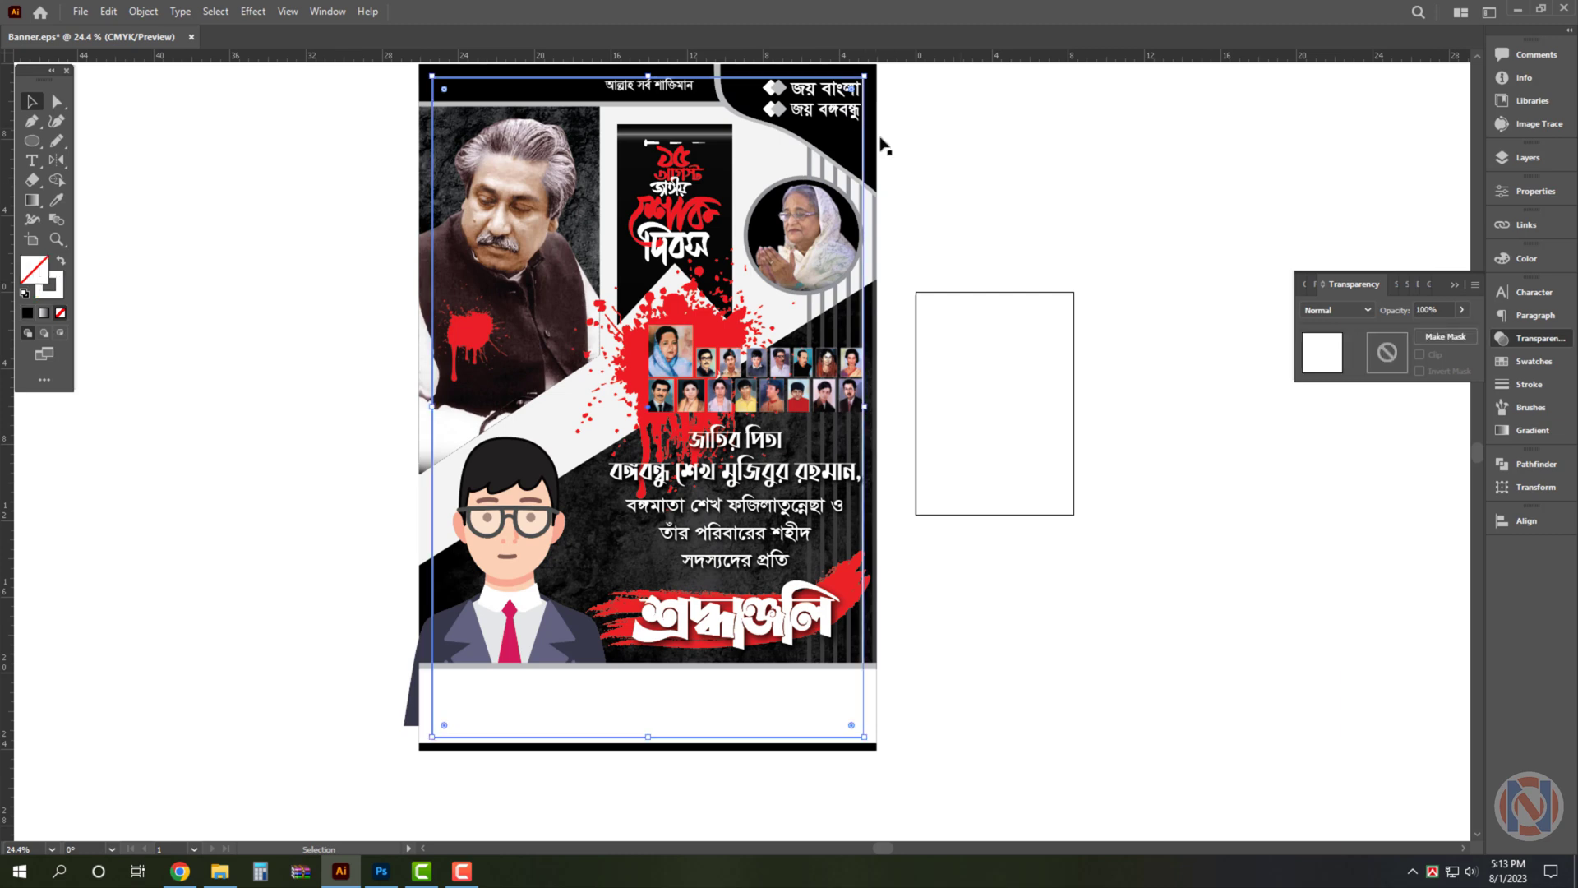
{"action": "left_click", "coordinate": [1038, 262]}
{"action": "scroll", "coordinate": [1052, 246], "scroll_direction": "up", "scroll_amount": 1}
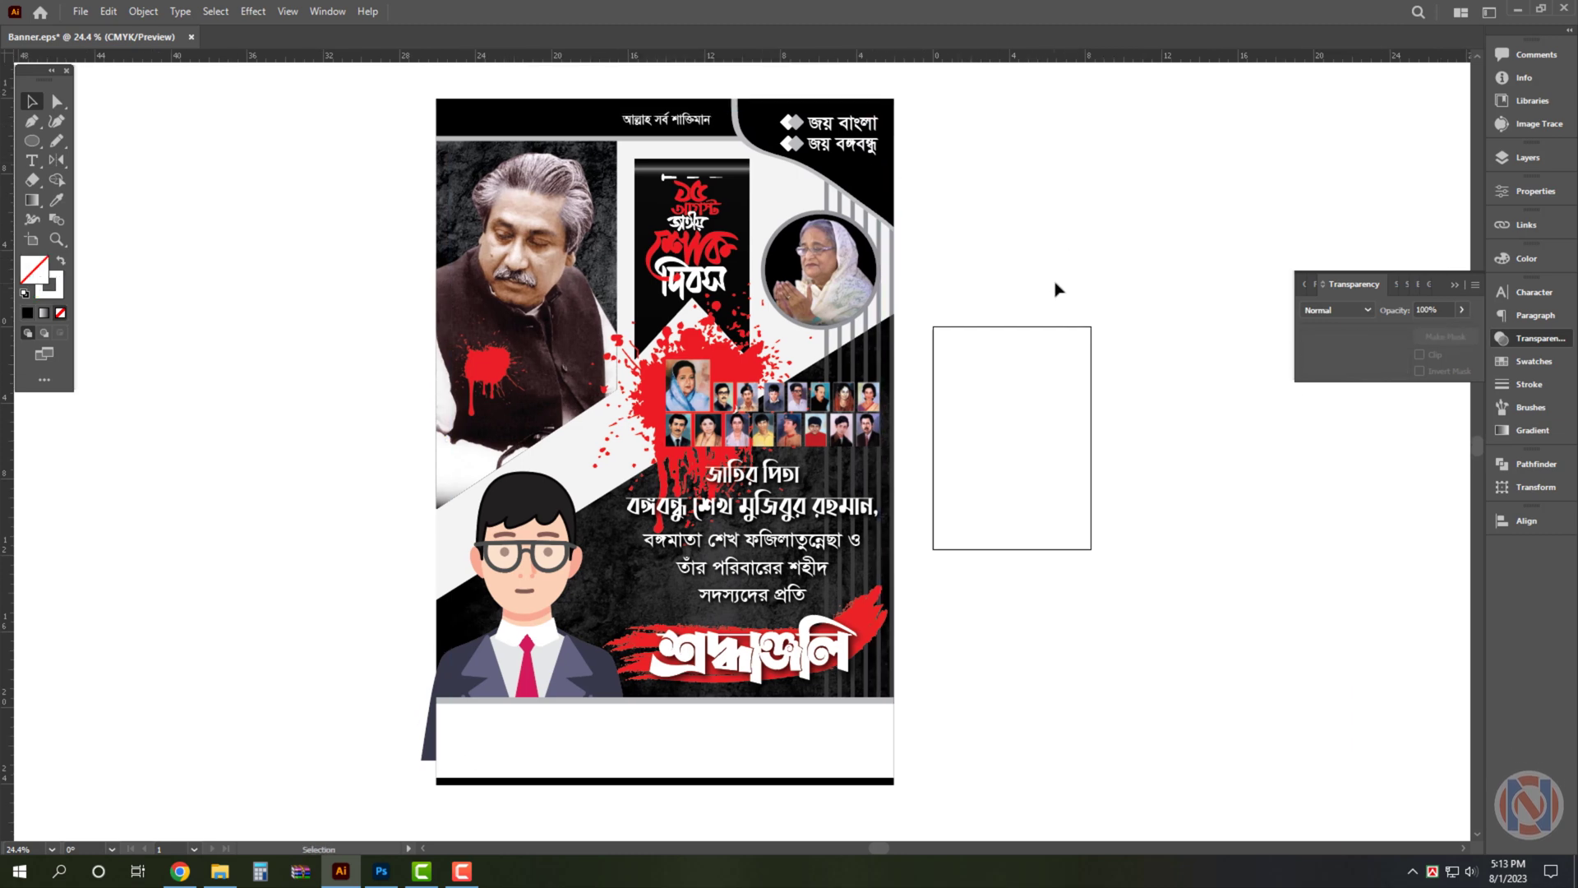
{"action": "left_click", "coordinate": [444, 535]}
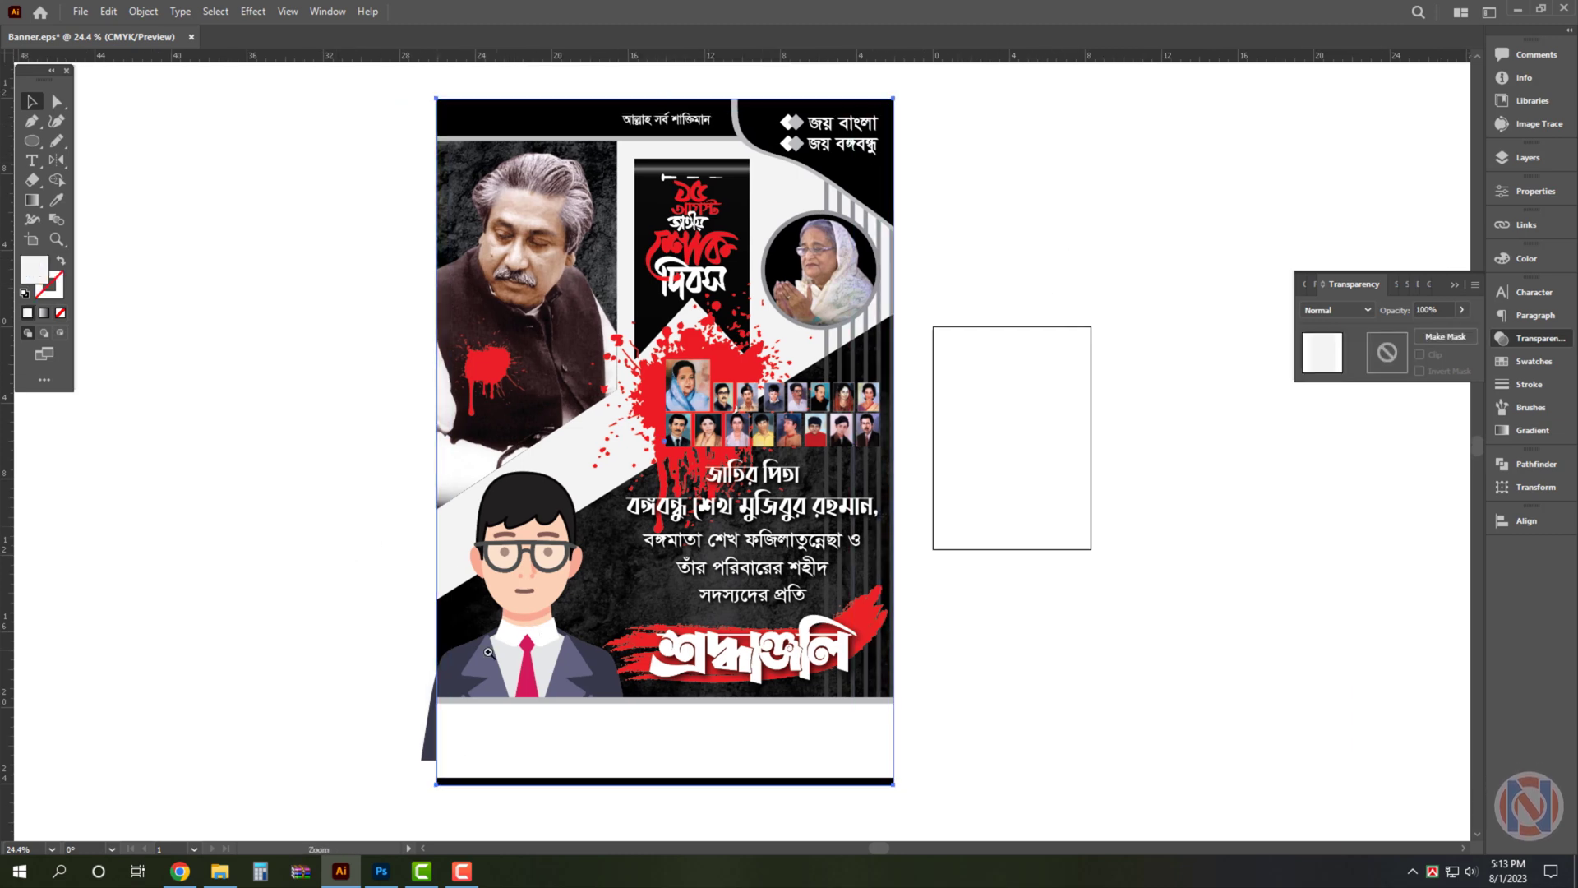
{"action": "scroll", "coordinate": [489, 652], "scroll_direction": "up", "scroll_amount": 1}
{"action": "scroll", "coordinate": [488, 652], "scroll_direction": "down", "scroll_amount": 2}
{"action": "scroll", "coordinate": [902, 602], "scroll_direction": "right", "scroll_amount": 1}
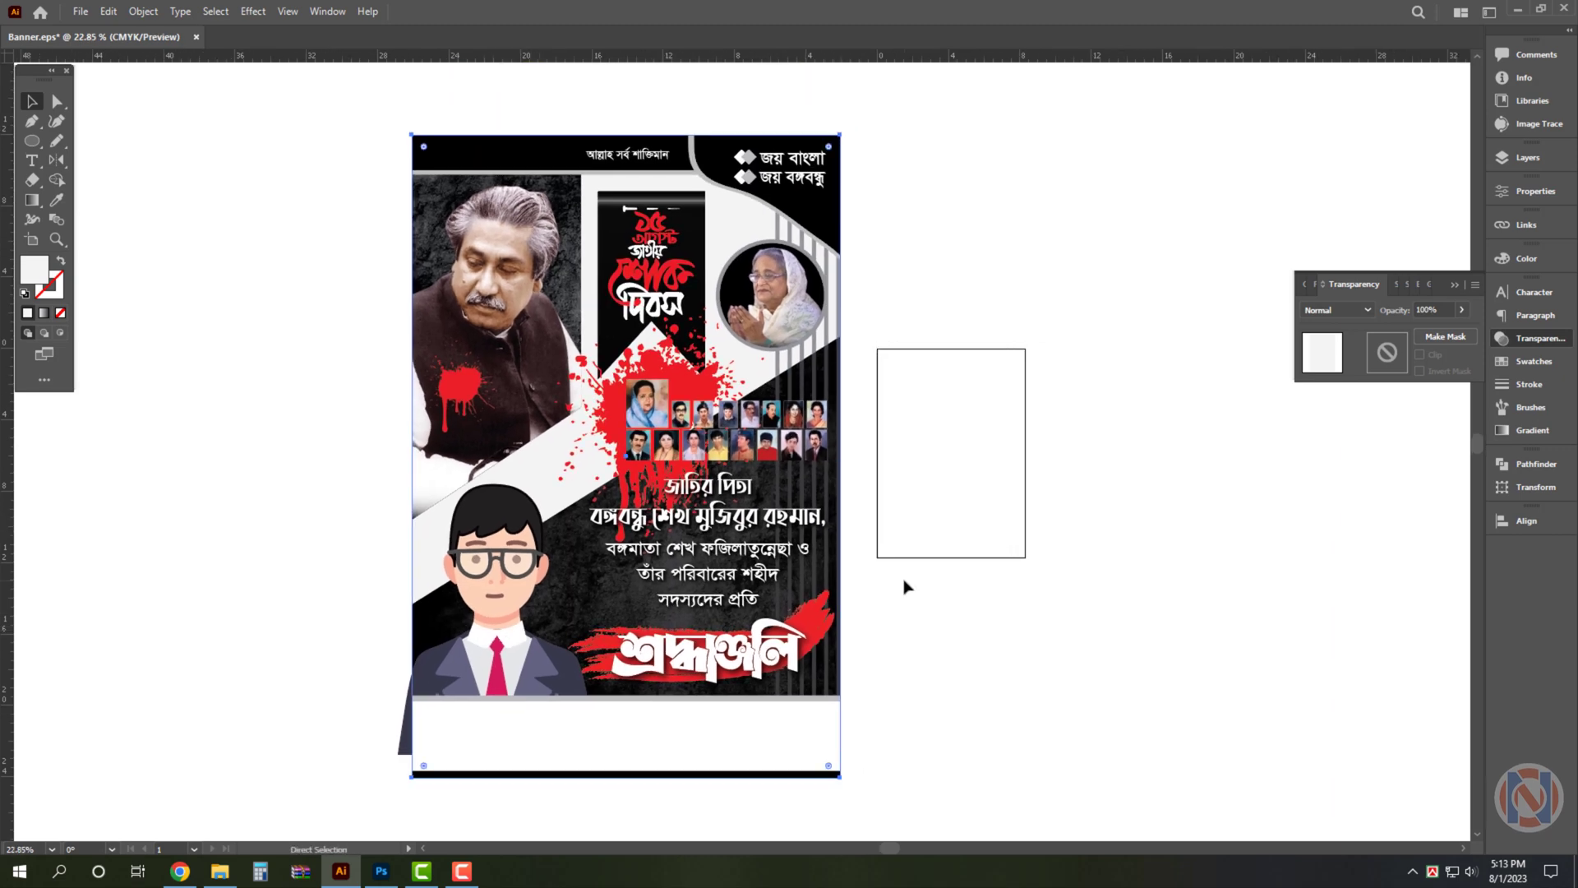
{"action": "key", "text": "ctrl+shift+bracketright"}
Select all the artwork and clip it to the front rectangle with Ctrl+7
{"action": "key", "text": "v"}
{"action": "key", "text": "ctrl+a"}
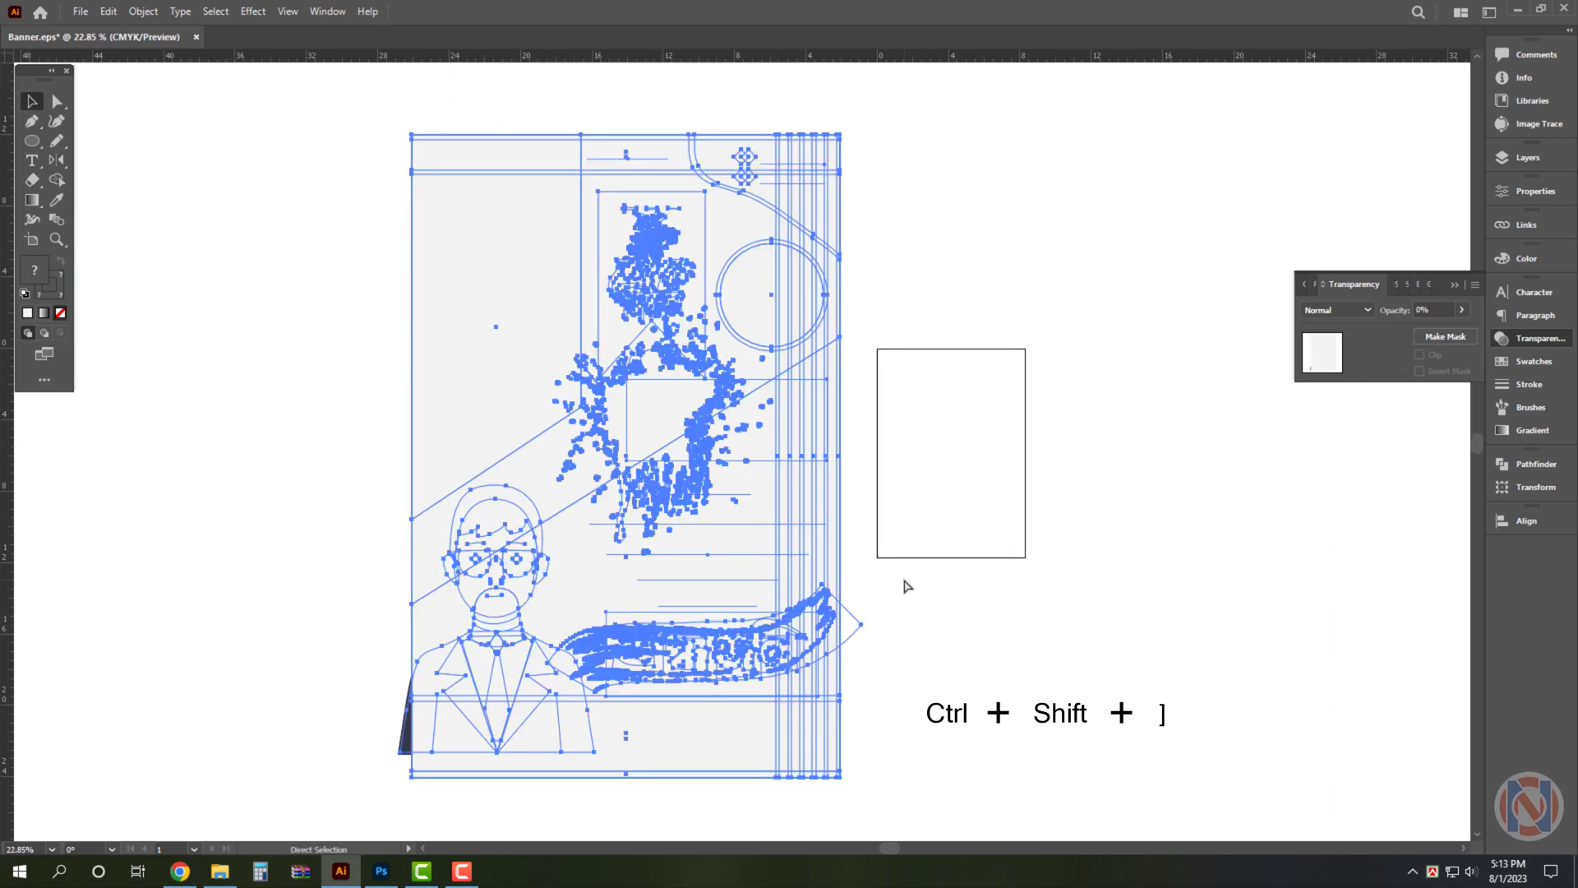
{"action": "key", "text": "ctrl+7"}
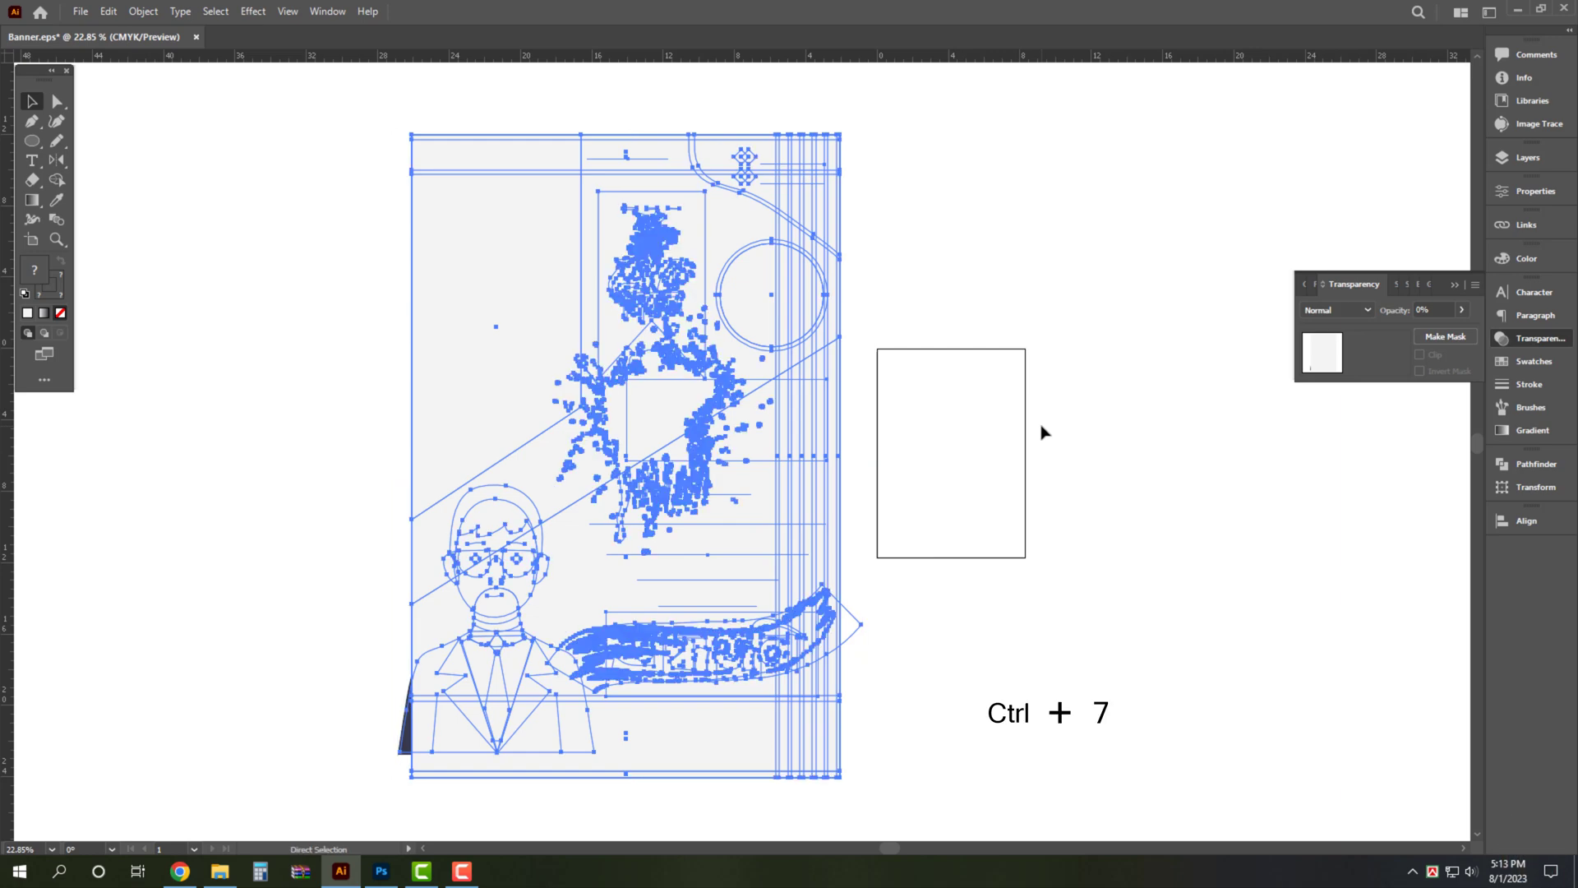
{"action": "left_click", "coordinate": [1044, 431]}
{"action": "scroll", "coordinate": [822, 494], "scroll_direction": "up", "scroll_amount": 1}
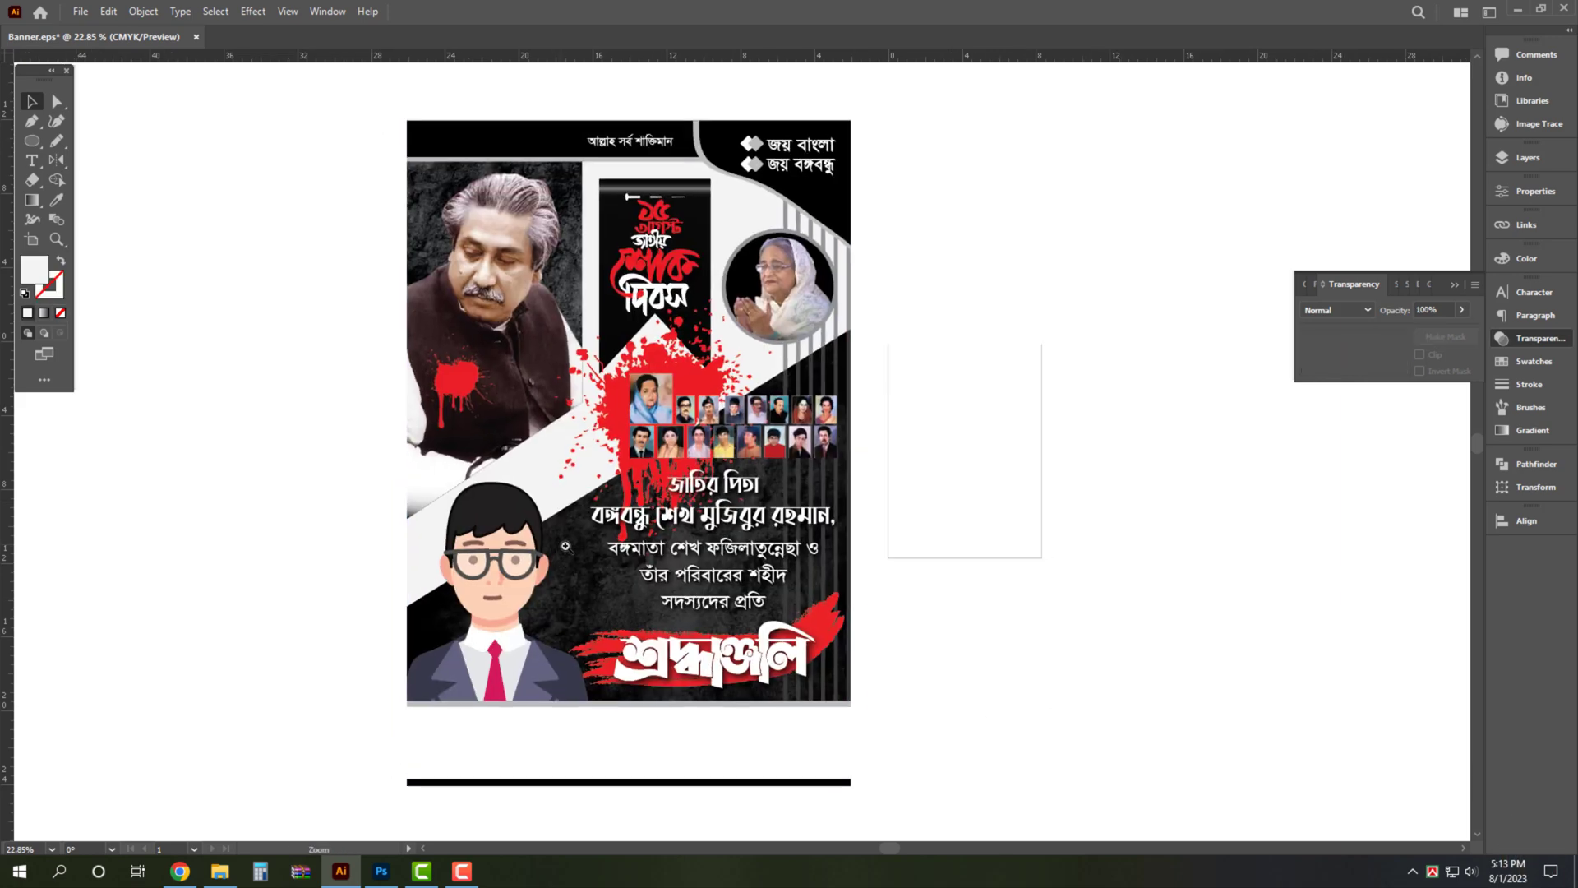
{"action": "left_click_drag", "start_coordinate": [630, 649], "coordinate": [630, 585]}
{"action": "scroll", "coordinate": [666, 754], "scroll_direction": "up", "scroll_amount": 2}
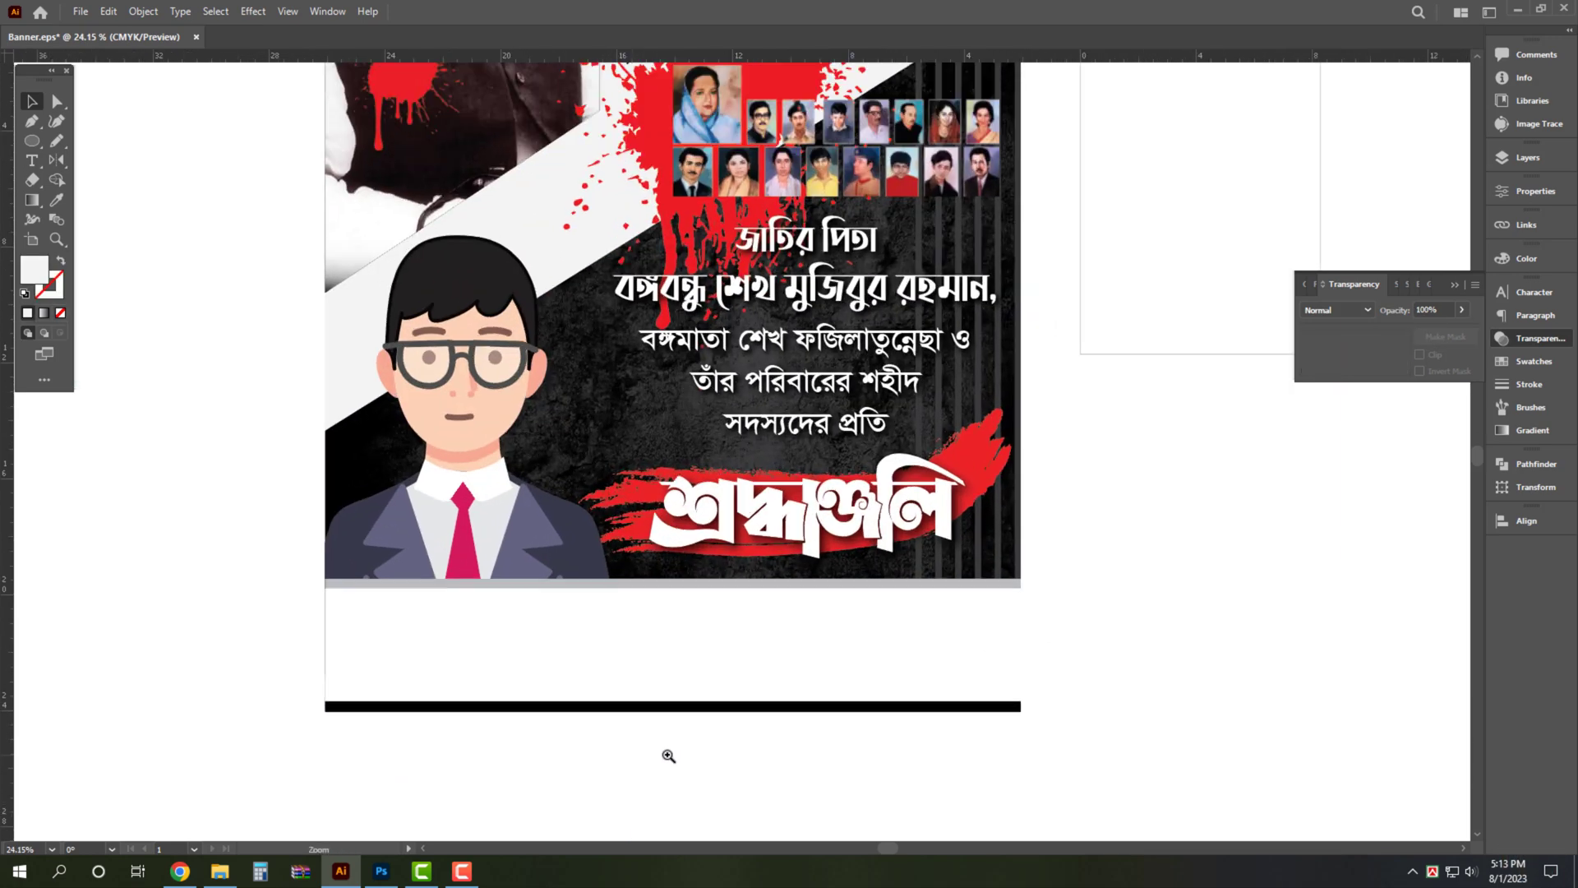
{"action": "scroll", "coordinate": [669, 740], "scroll_direction": "up", "scroll_amount": 1}
Add a placeholder text line in the white strip, centred on the guide
{"action": "key", "text": "t"}
{"action": "left_click", "coordinate": [676, 646]}
{"action": "key", "text": "Escape"}
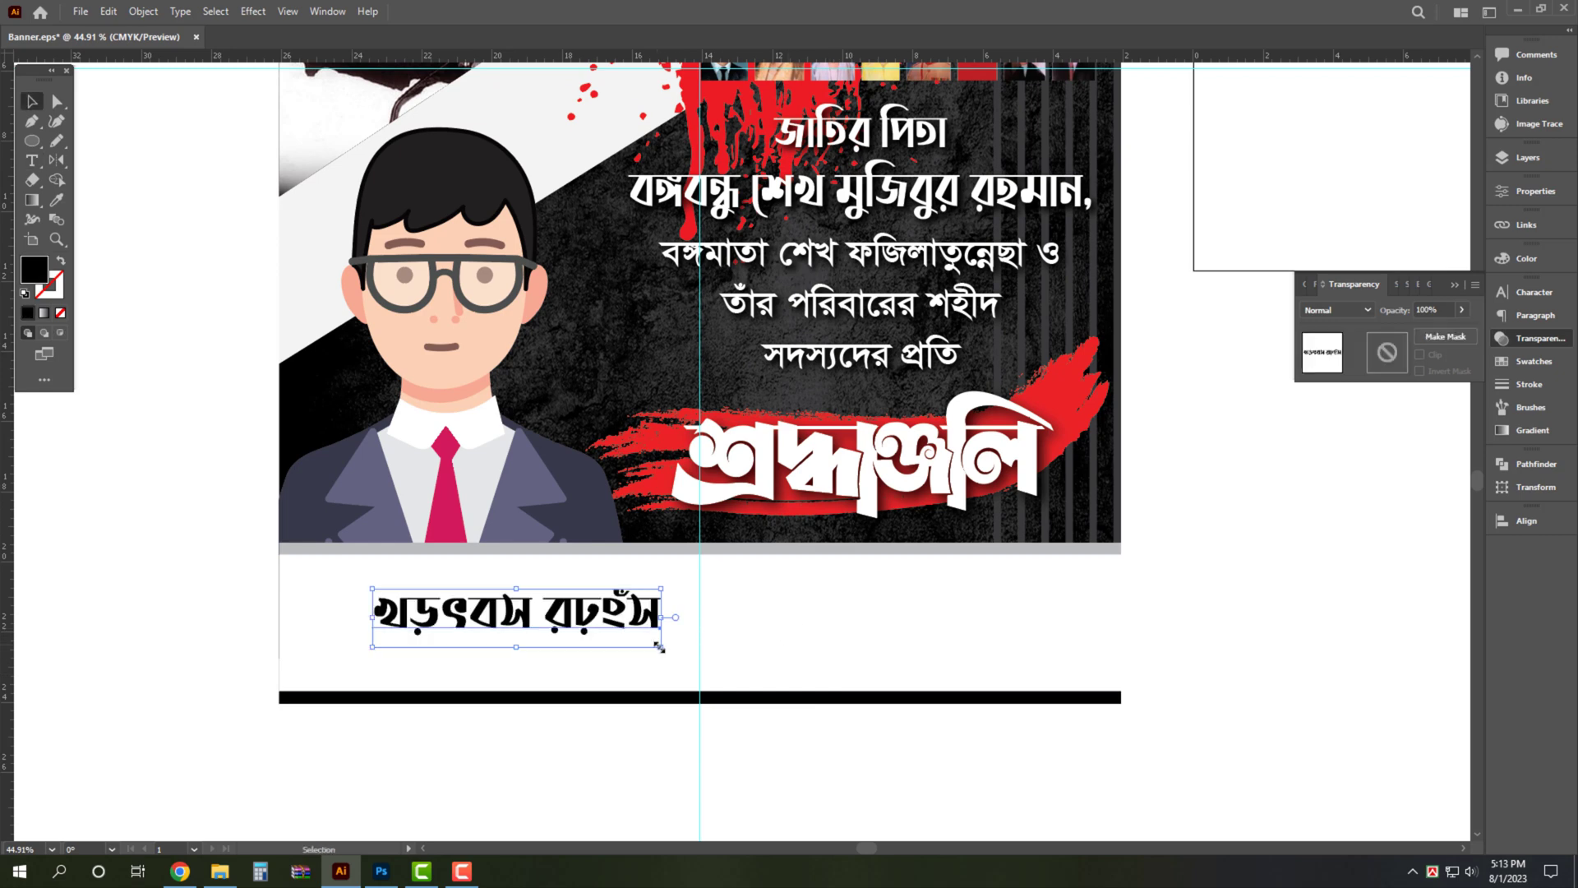
{"action": "left_click_drag", "start_coordinate": [372, 650], "coordinate": [514, 658]}
{"action": "left_click_drag", "start_coordinate": [791, 635], "coordinate": [786, 633]}
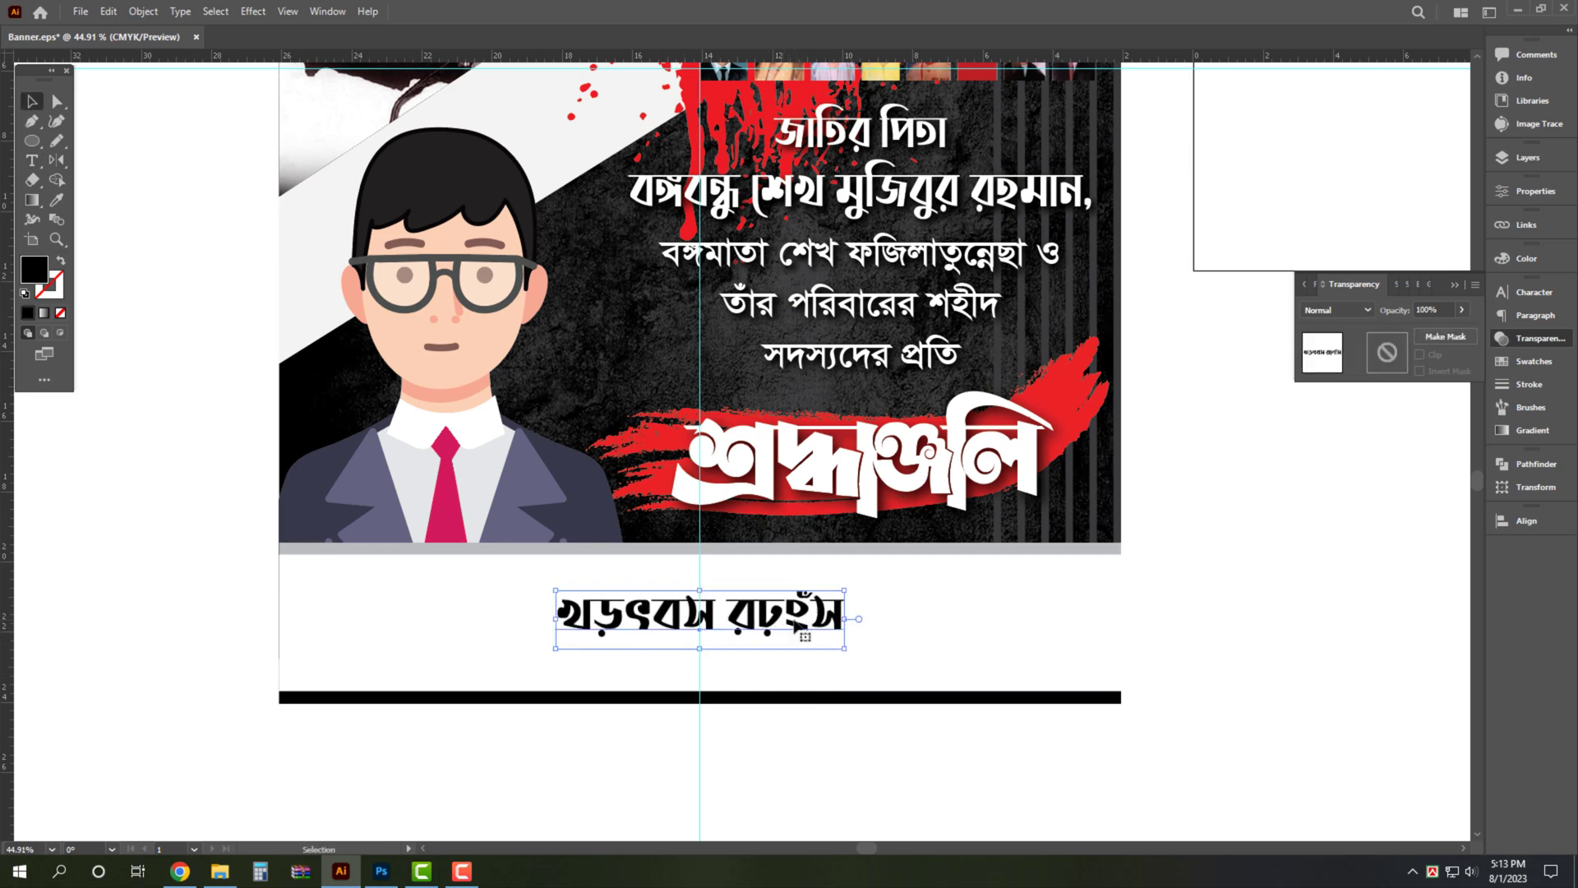
Replace the placeholder with 'আপনার নামঃ পদবী' and enlarge it
{"action": "double_click", "coordinate": [795, 625]}
{"action": "key", "text": "ctrl+a"}
{"action": "type", "text": "আপ"}
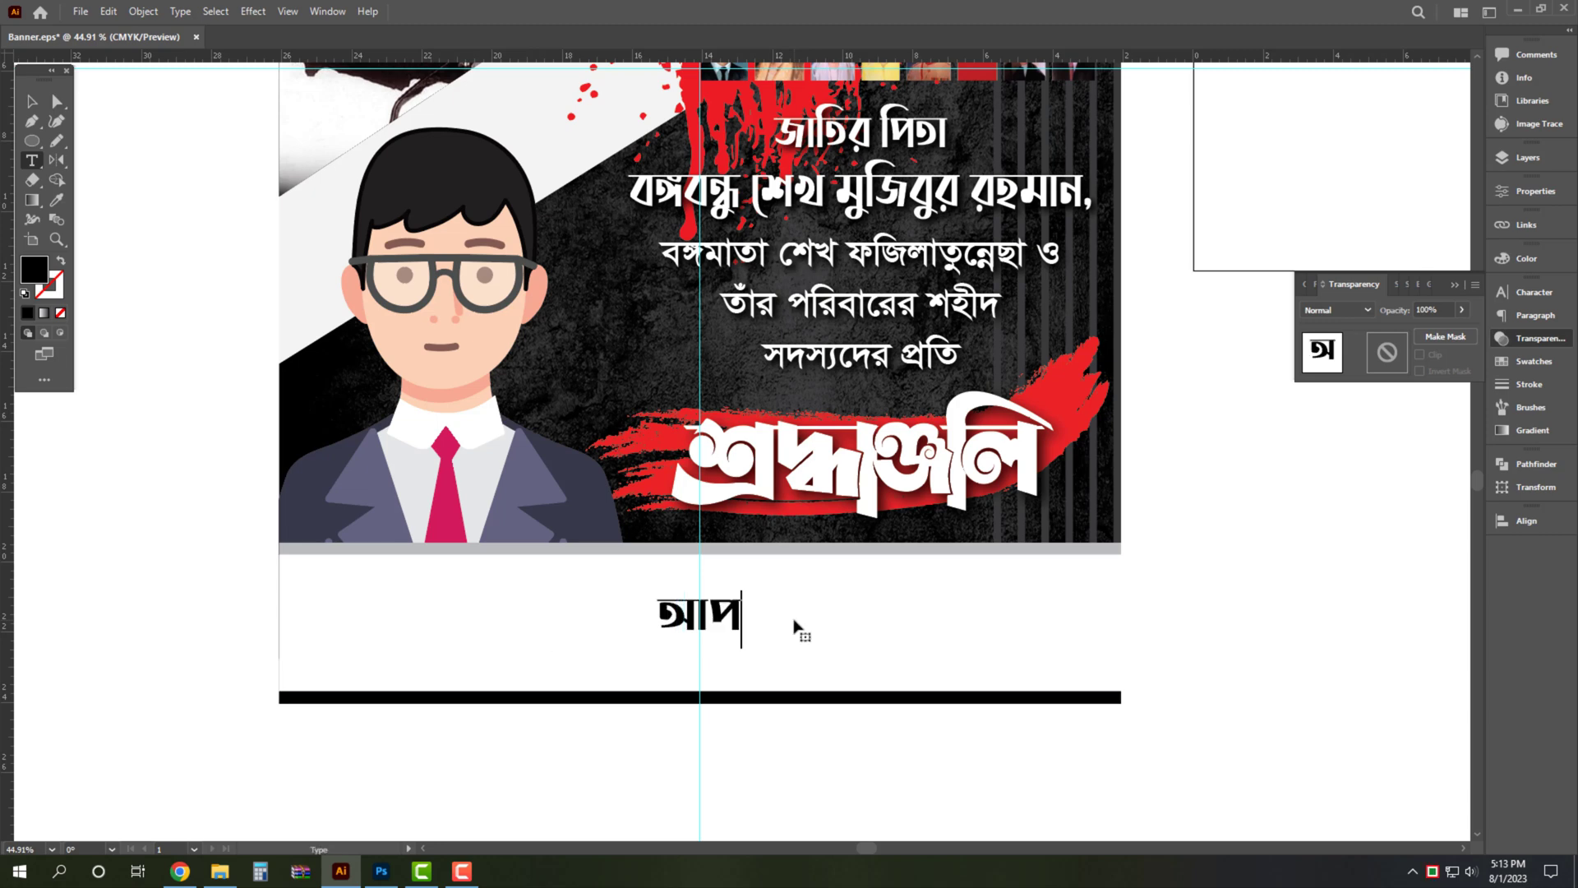
{"action": "type", "text": "নার নামঃ "}
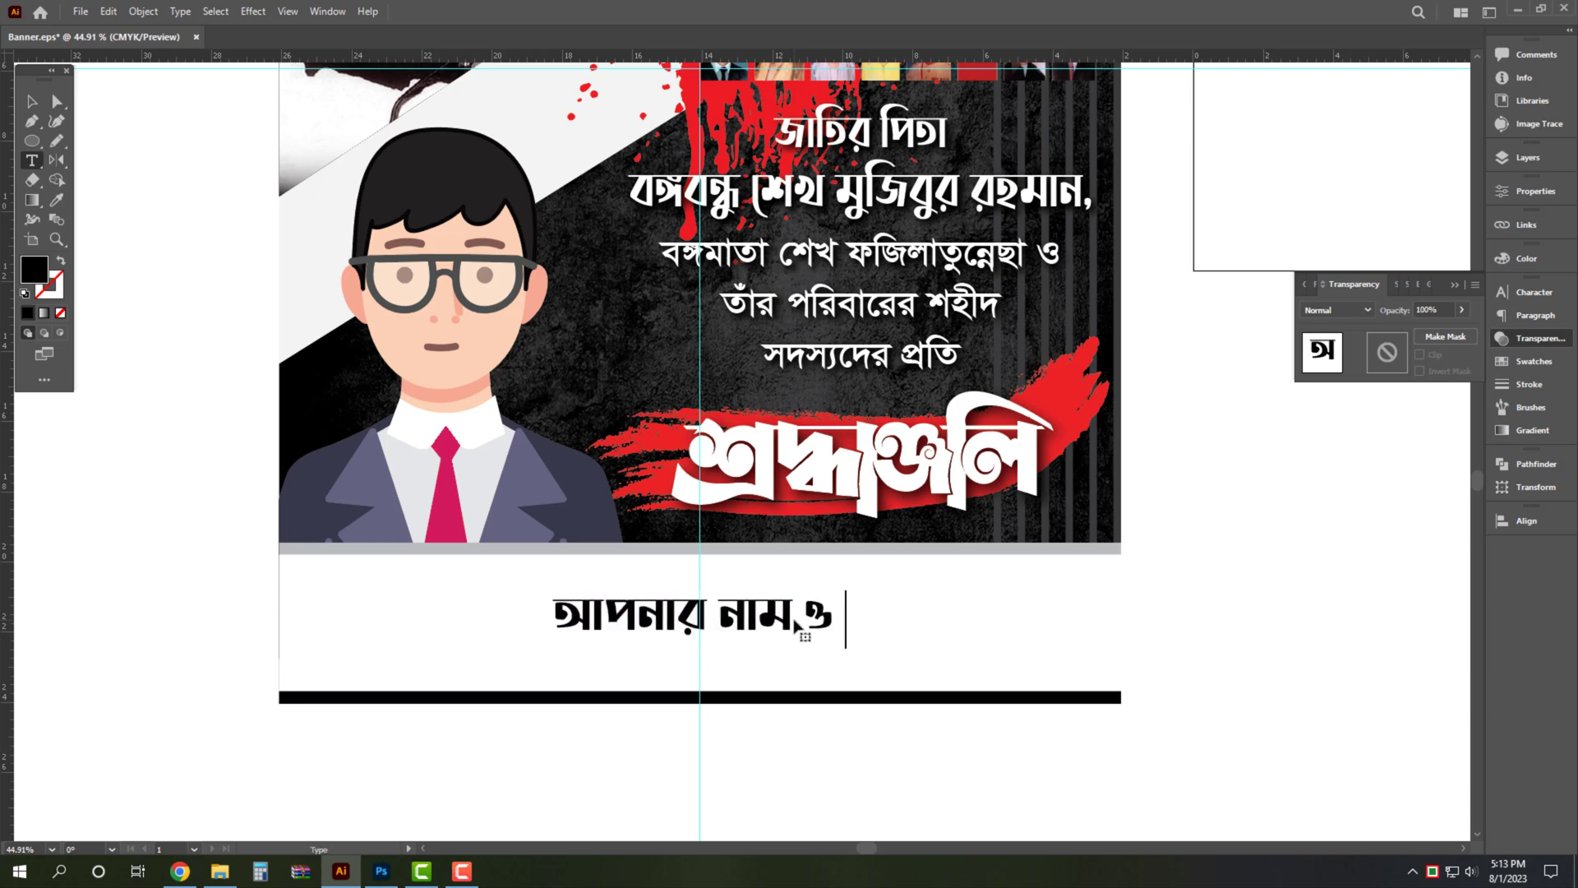
{"action": "type", "text": " পদবী"}
{"action": "key", "text": "Escape"}
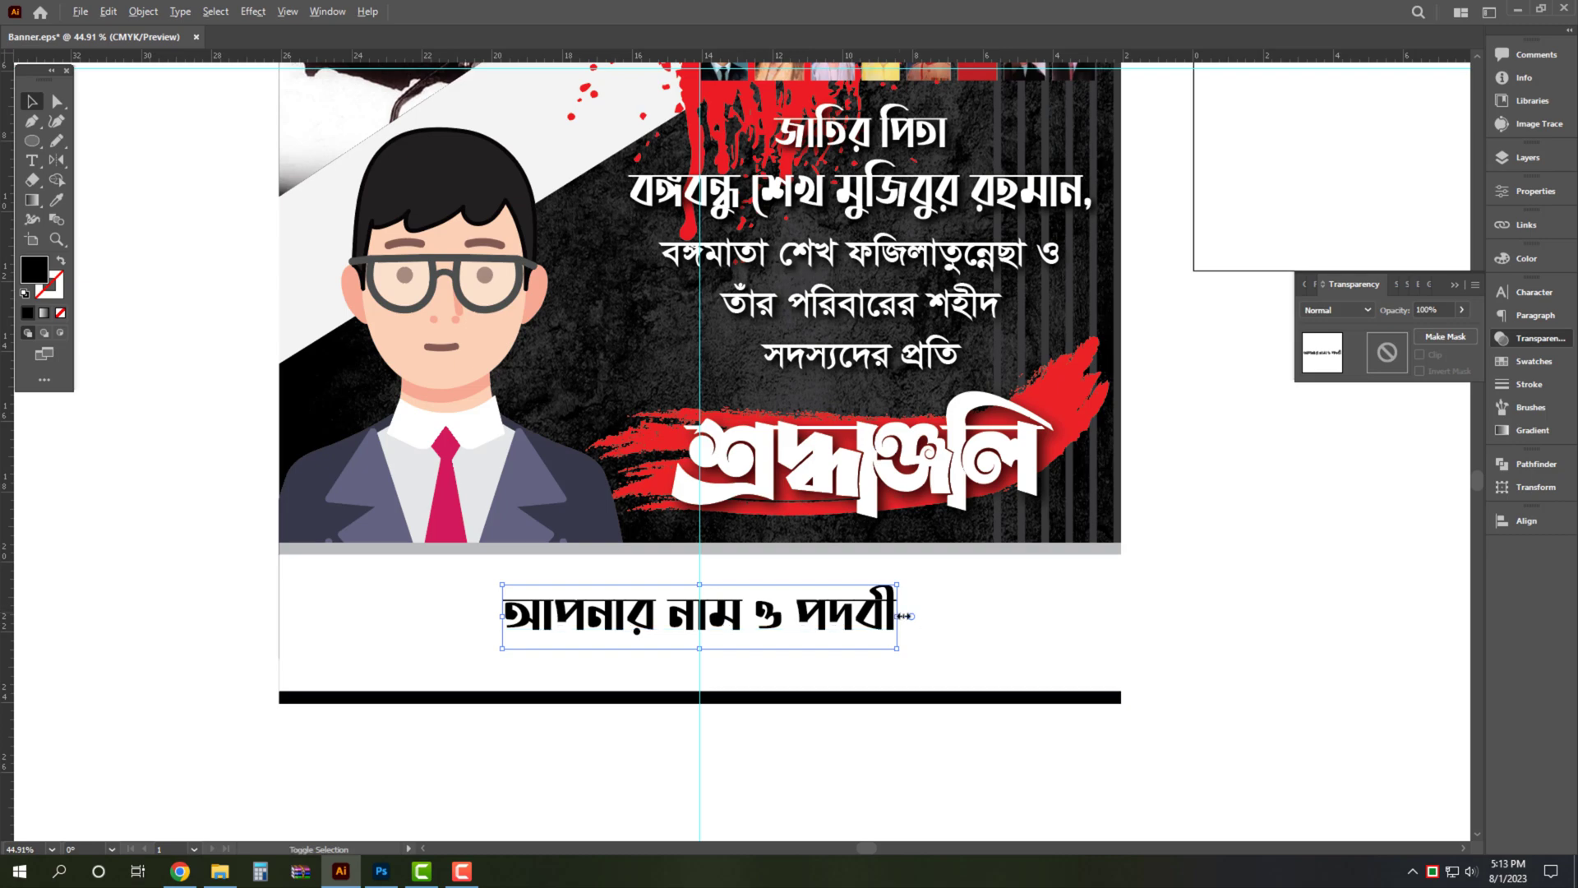
{"action": "left_click_drag", "start_coordinate": [904, 616], "coordinate": [925, 627]}
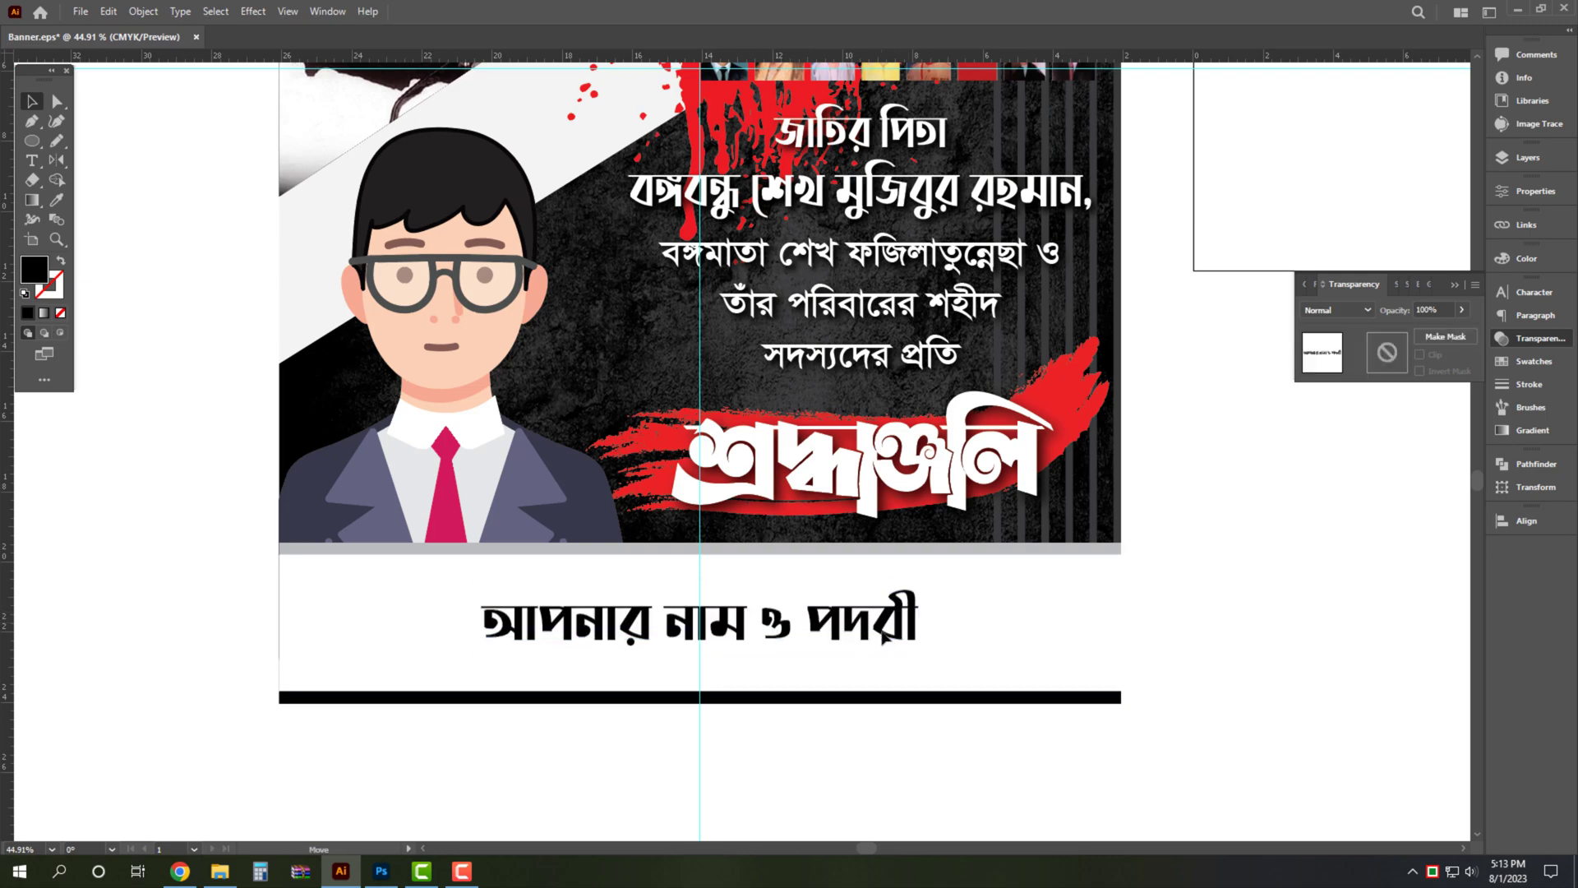
{"action": "left_click", "coordinate": [760, 584]}
{"action": "scroll", "coordinate": [760, 584], "scroll_direction": "down", "scroll_amount": 5}
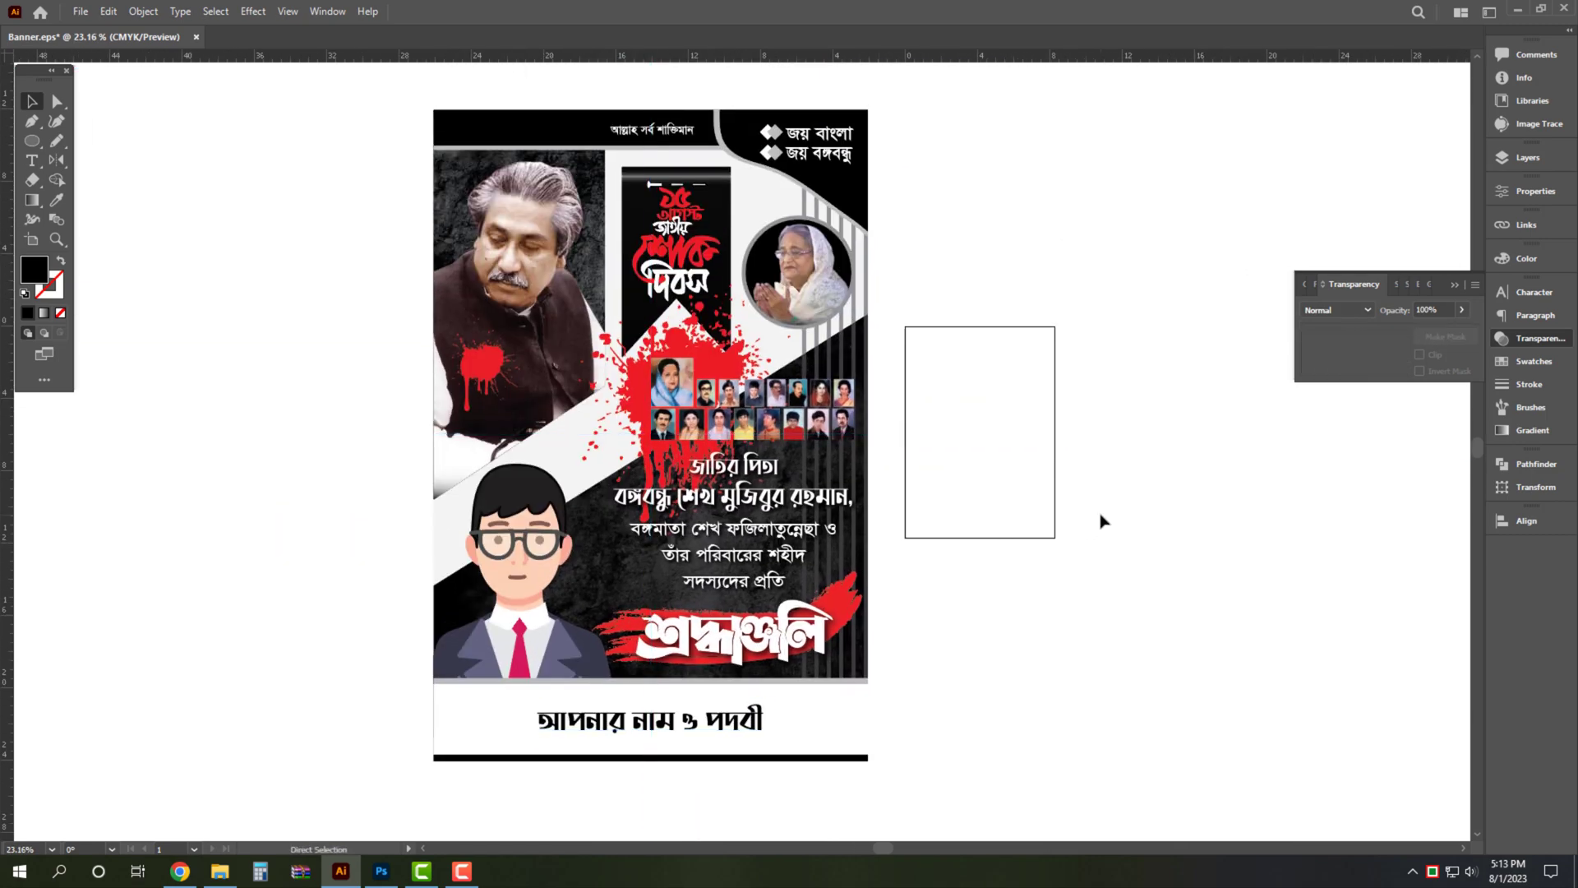
Resize the artboard with the Artboard tool to hug the banner's edges
{"action": "scroll", "coordinate": [785, 355], "scroll_direction": "up", "scroll_amount": 1}
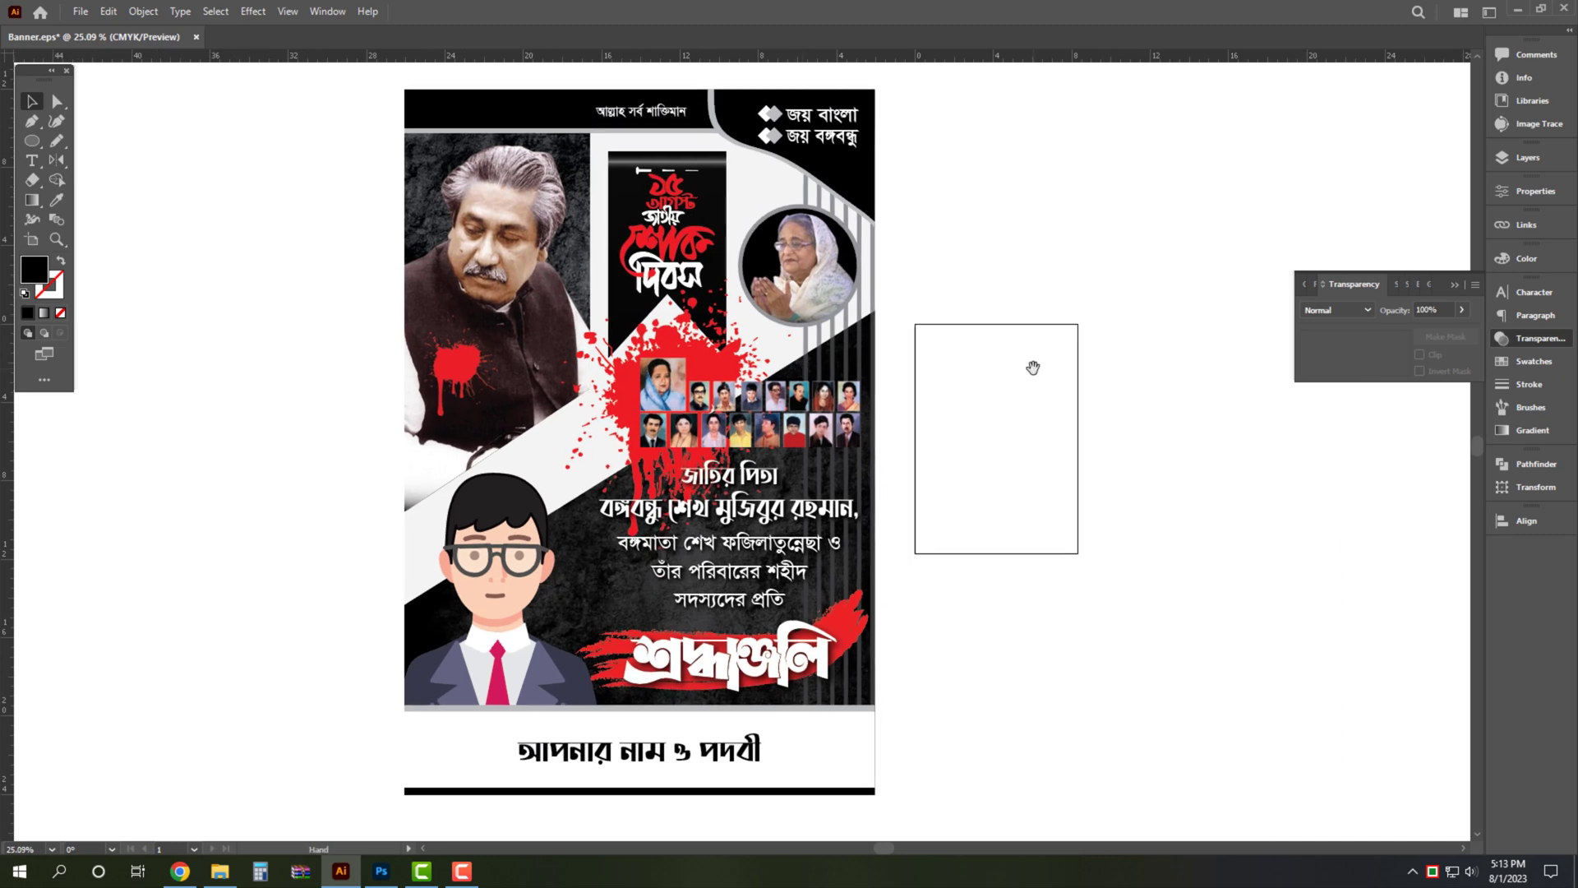
{"action": "left_click_drag", "start_coordinate": [1034, 367], "coordinate": [1034, 373]}
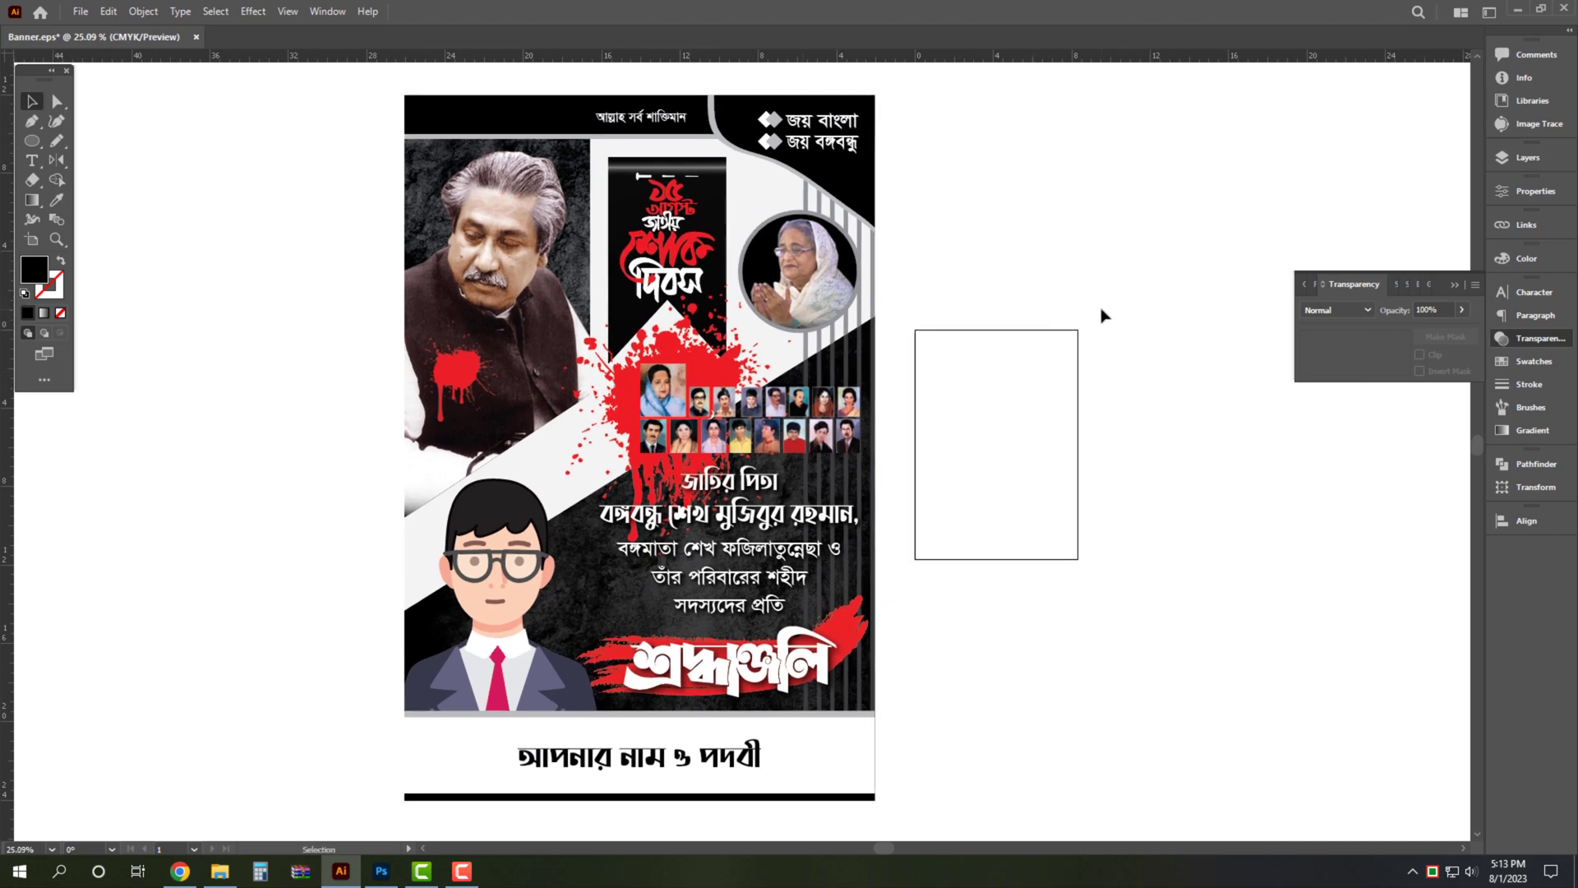
{"action": "left_click", "coordinate": [32, 239]}
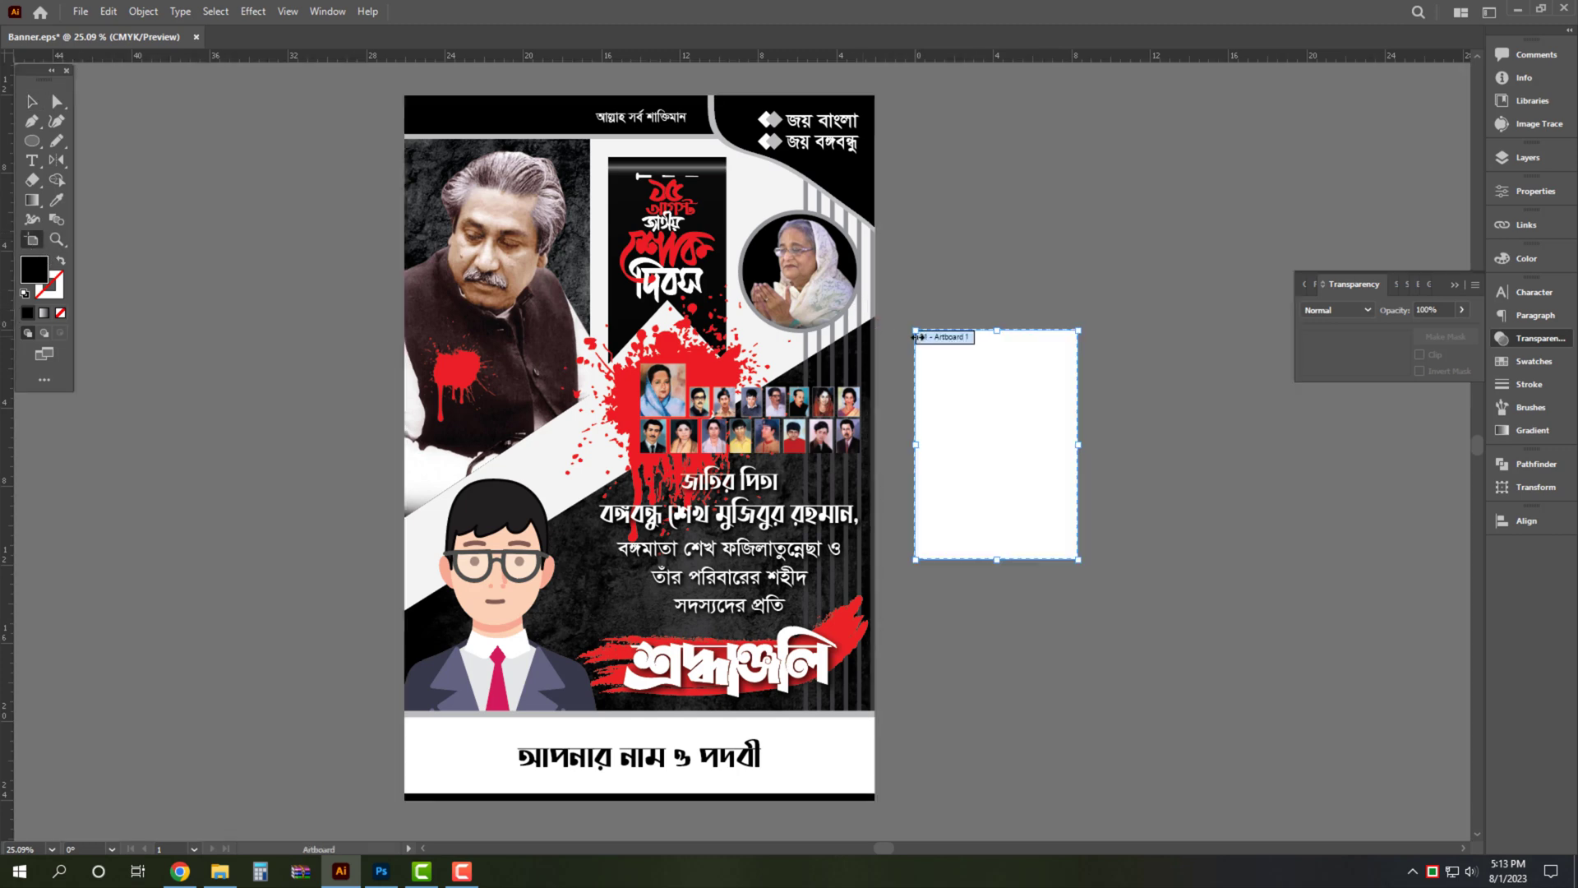
{"action": "left_click_drag", "start_coordinate": [915, 329], "coordinate": [394, 85]}
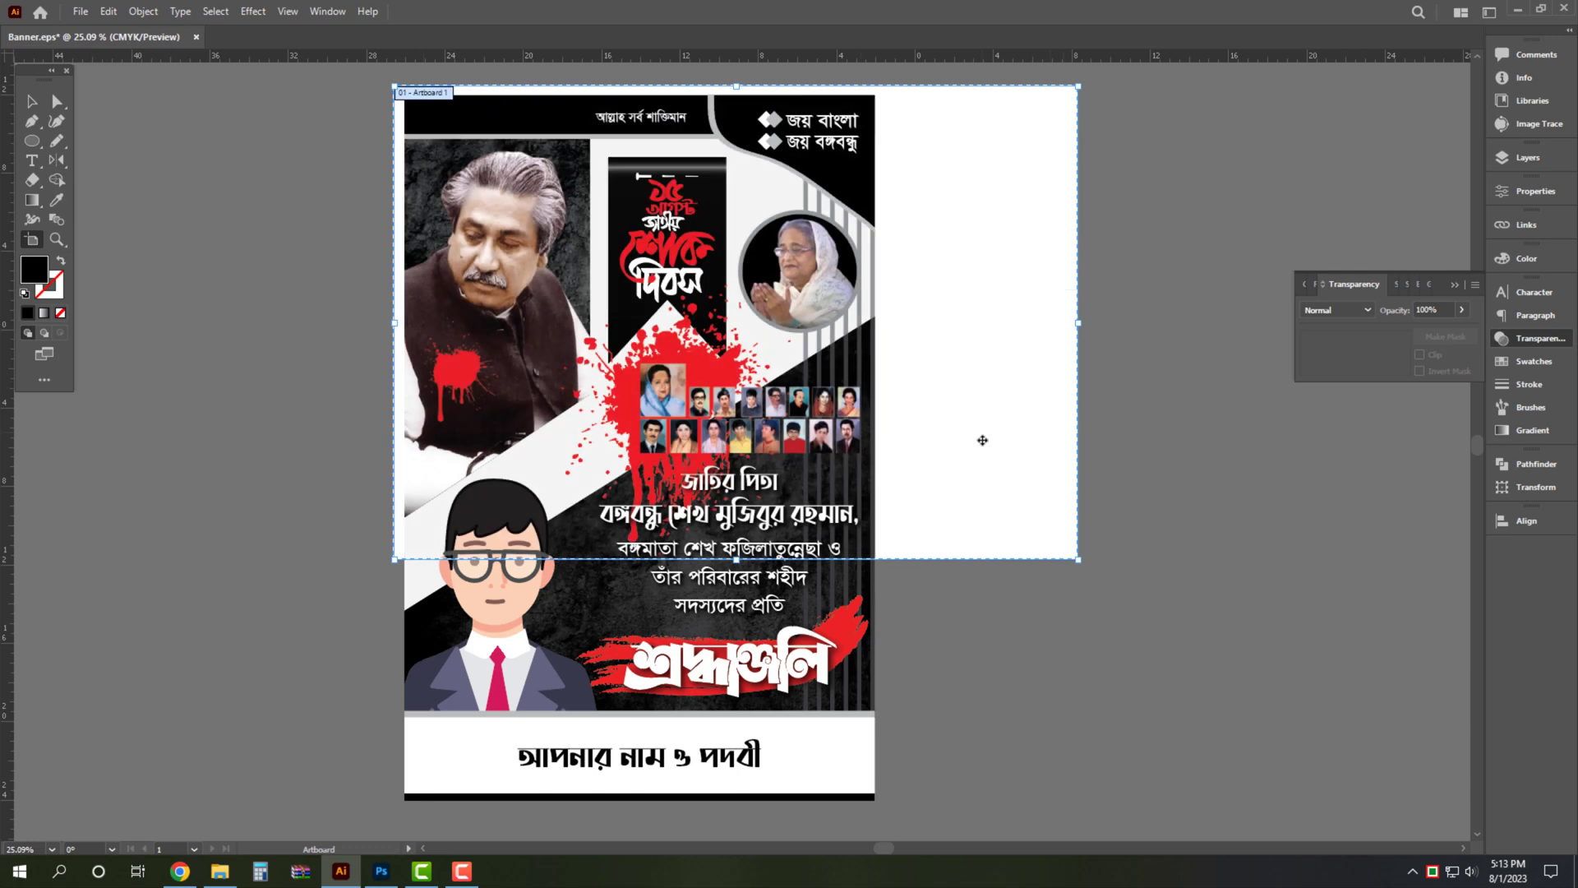
{"action": "left_click_drag", "start_coordinate": [981, 560], "coordinate": [1003, 477]}
{"action": "key", "text": "ctrl+z"}
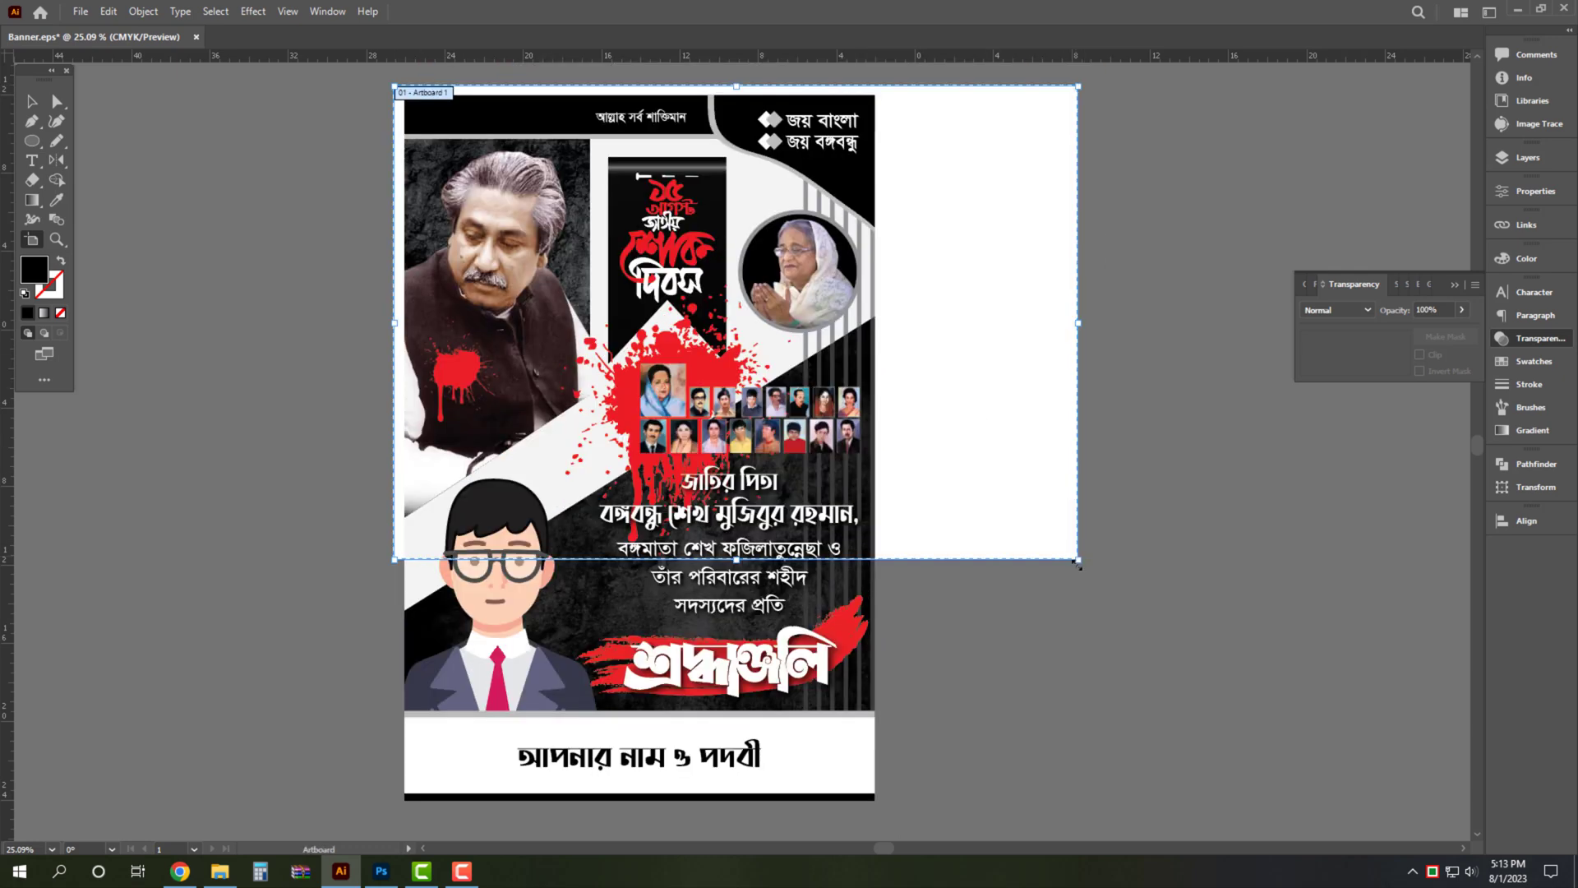
{"action": "left_click_drag", "start_coordinate": [1079, 560], "coordinate": [888, 750]}
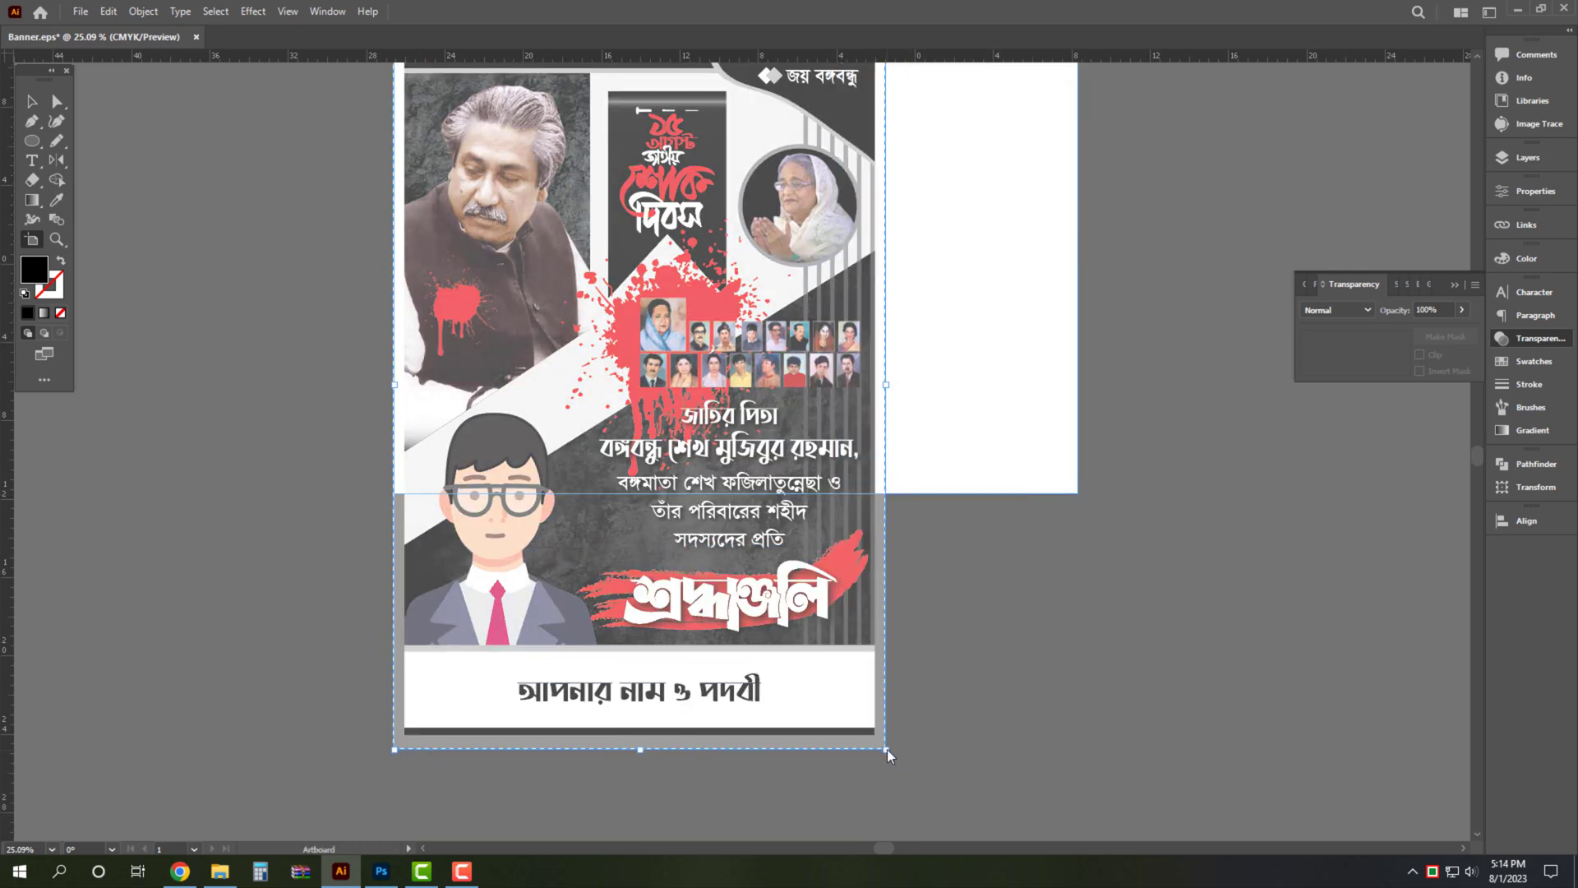
{"action": "key", "text": "Escape"}
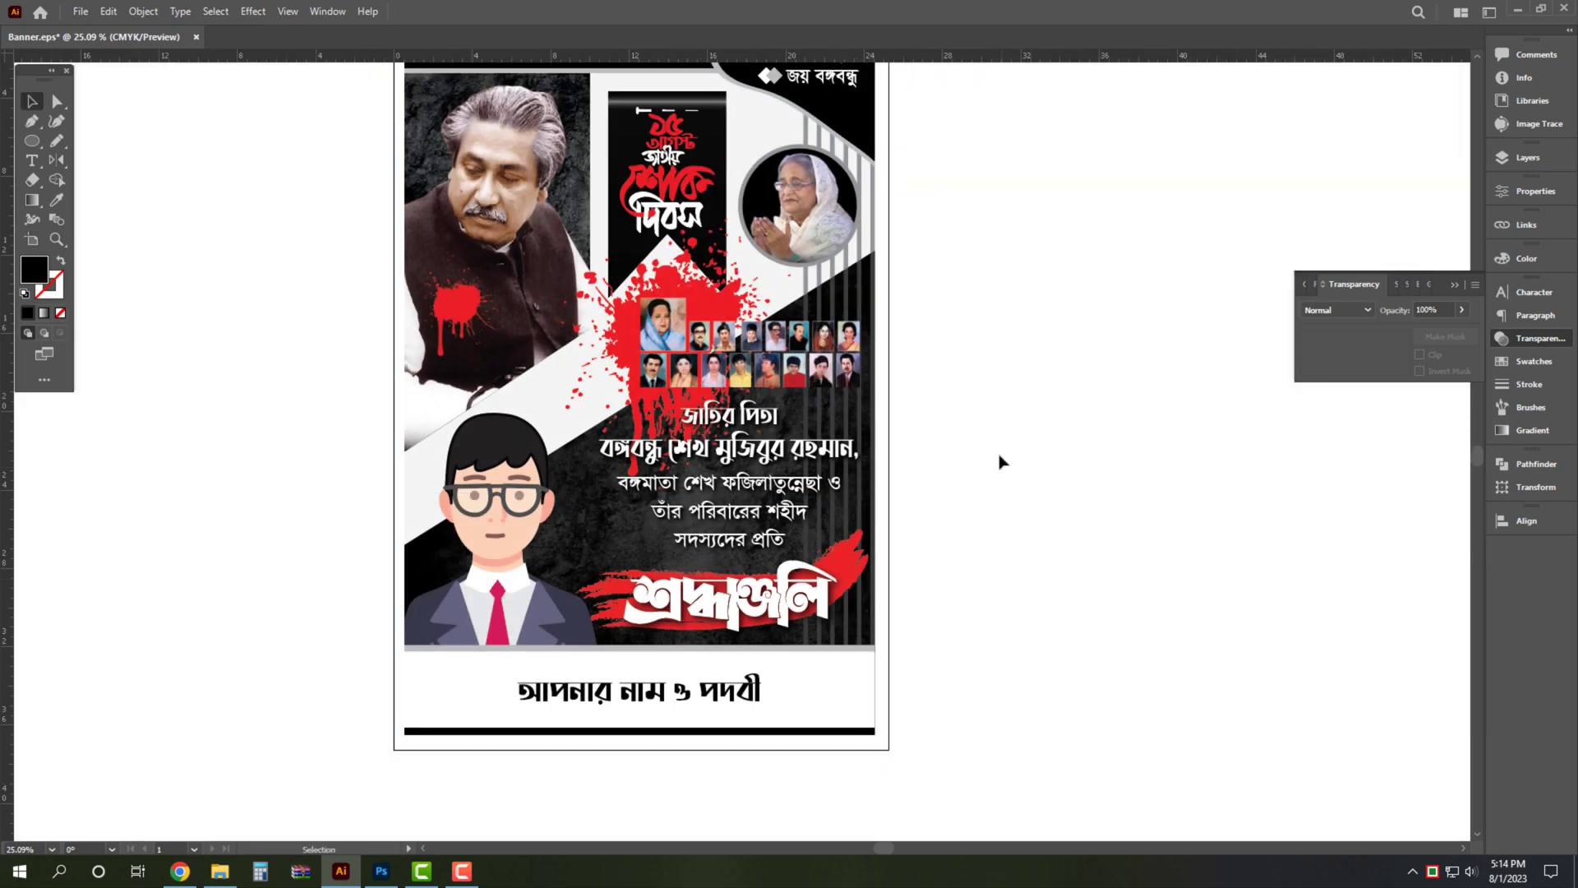
Switch to Full Screen Mode and zoom in on the finished banner
{"action": "left_click_drag", "start_coordinate": [997, 455], "coordinate": [1073, 528]}
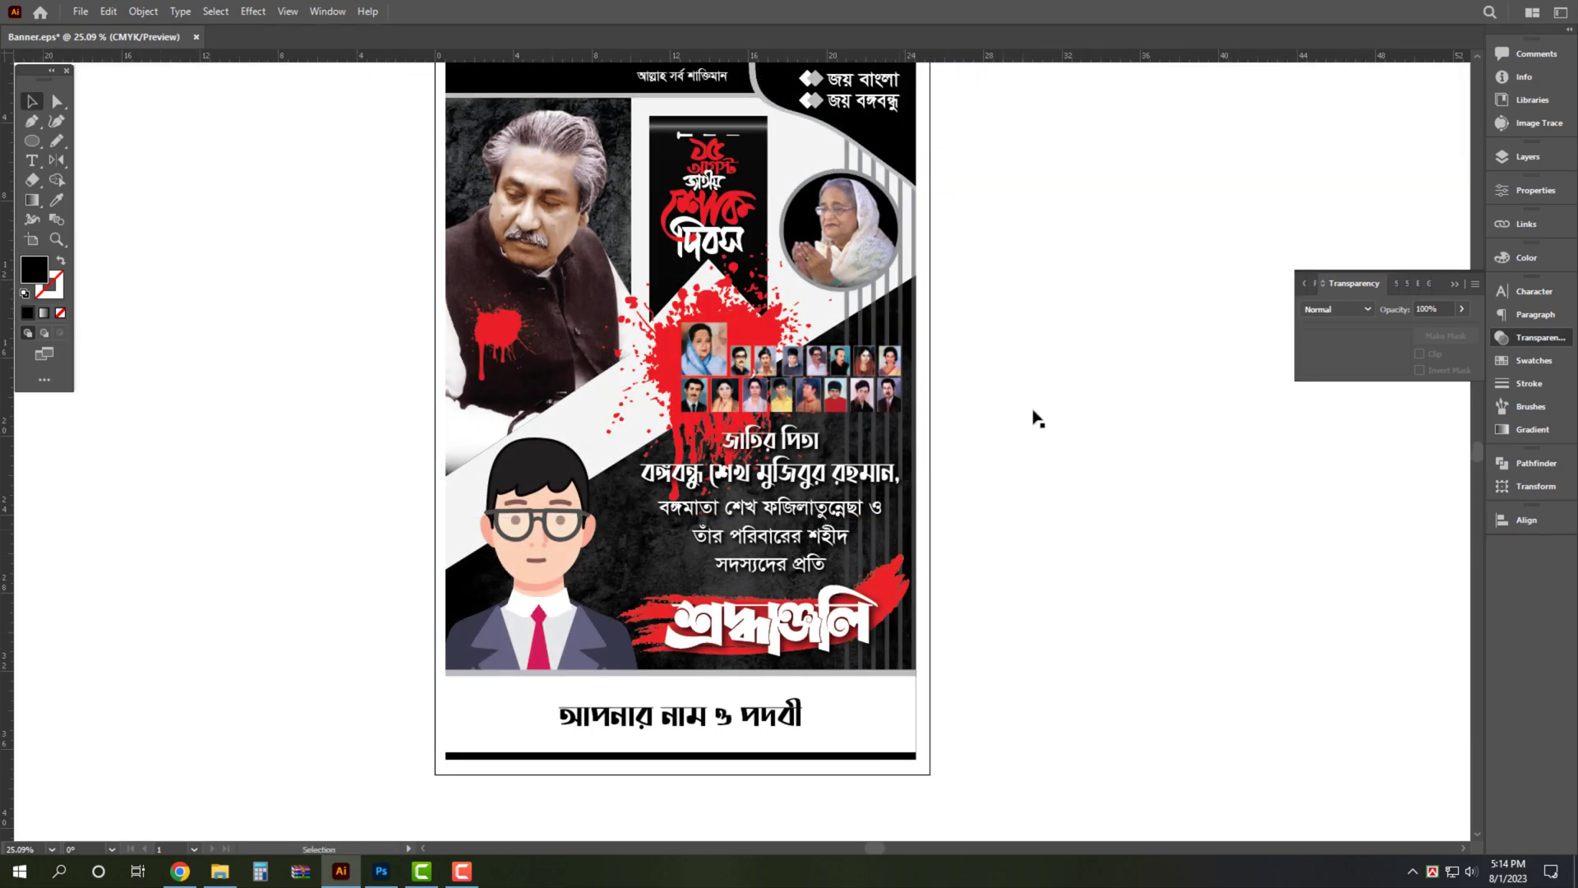
{"action": "key", "text": "f"}
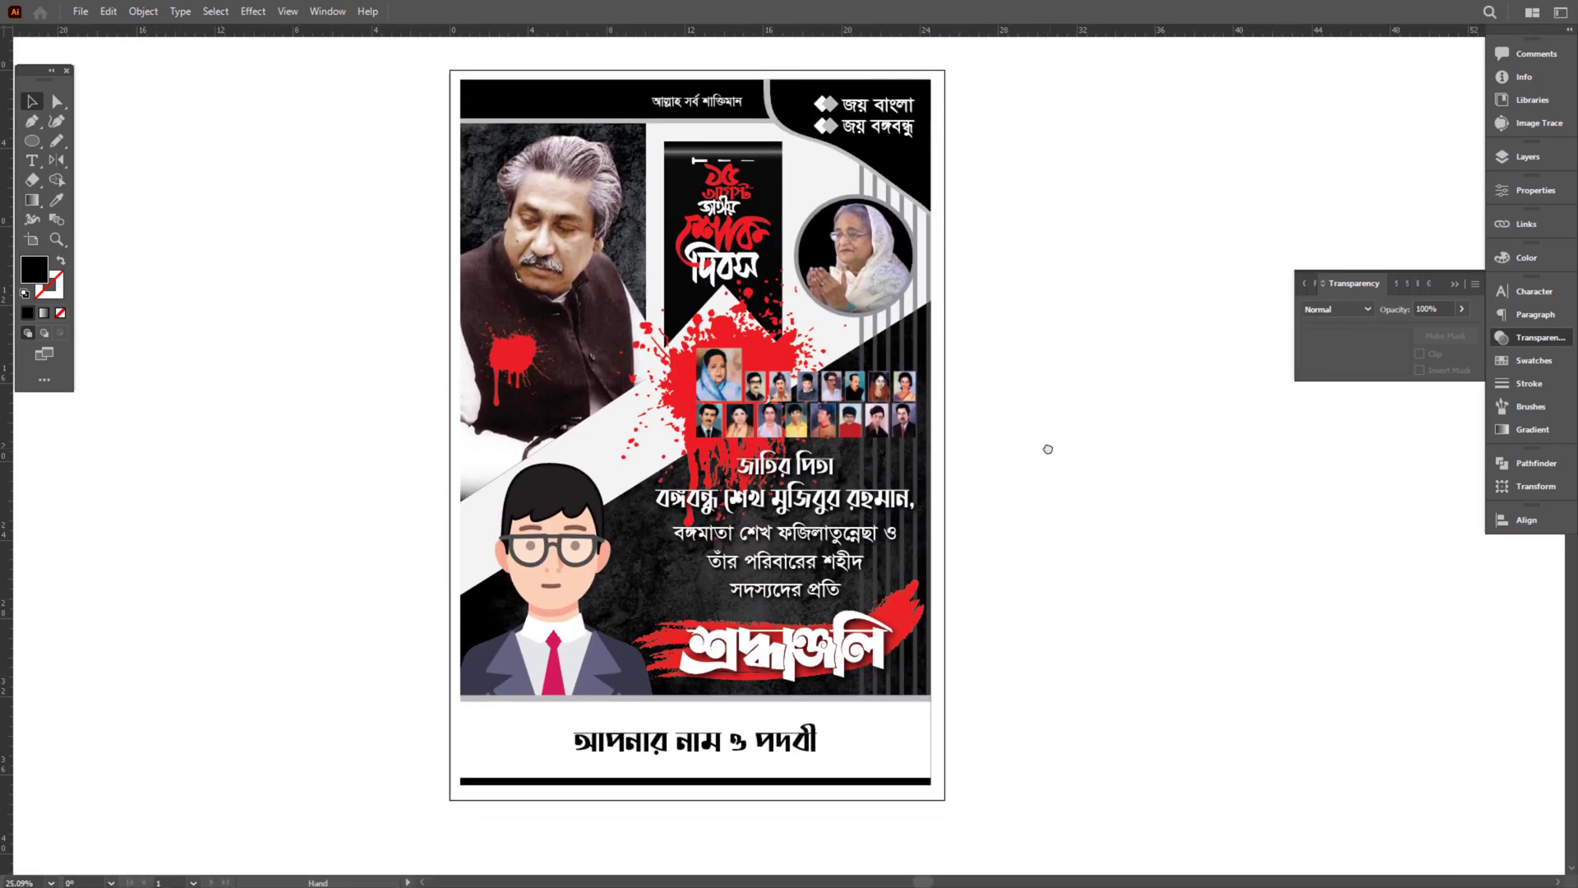
{"action": "key", "text": "z"}
{"action": "mouse_move", "coordinate": [1006, 406]}
{"action": "left_mouse_down"}
{"action": "mouse_move", "coordinate": [1018, 416]}
{"action": "mouse_move", "coordinate": [1001, 405]}
{"action": "left_mouse_up"}
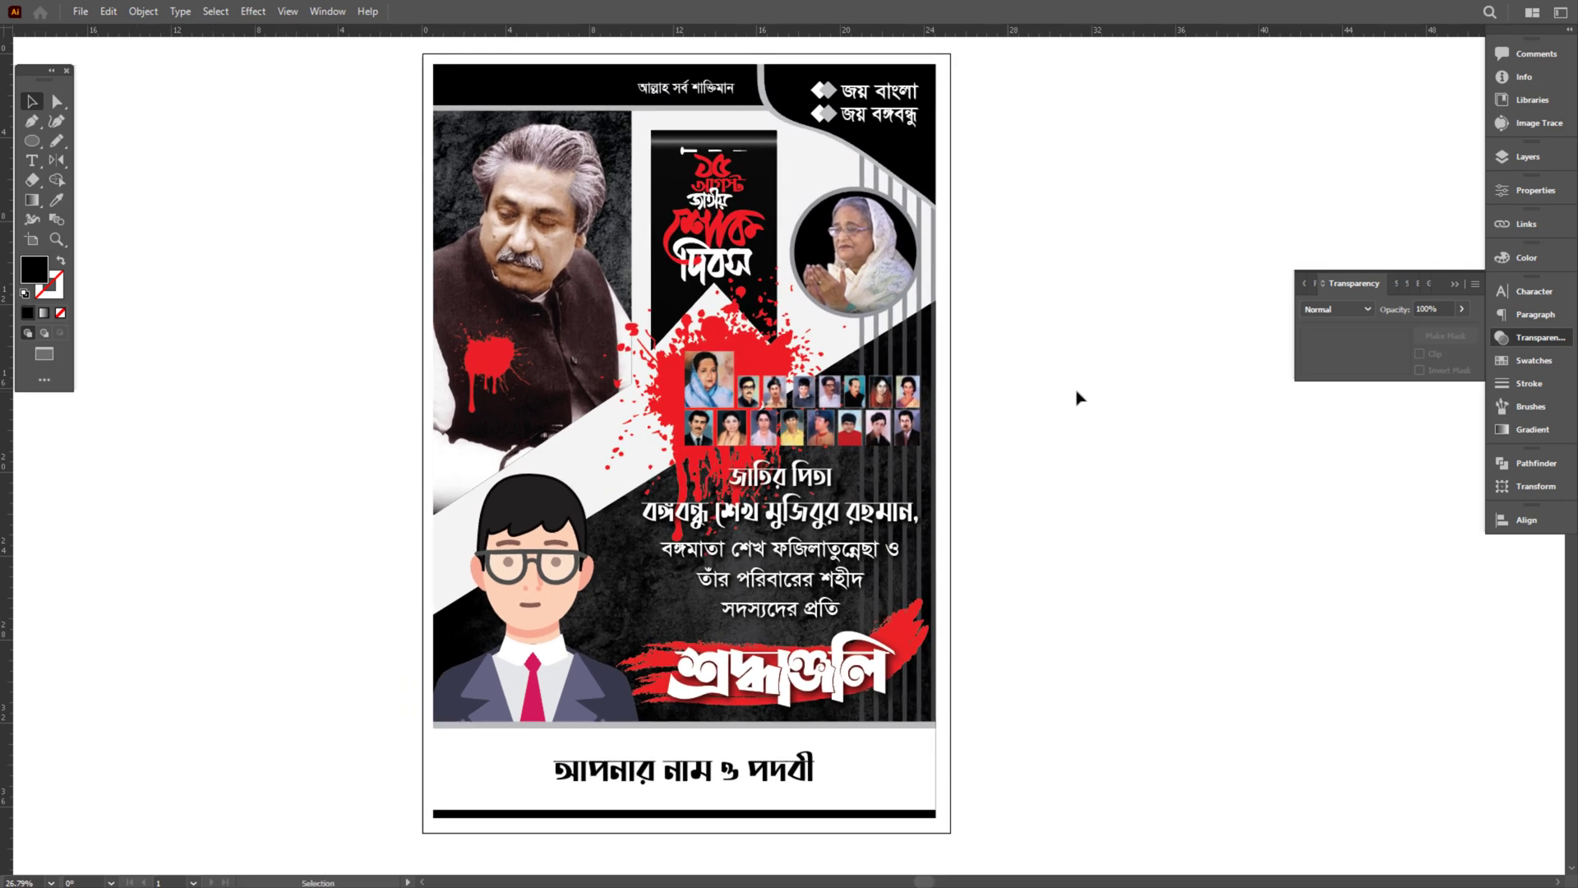